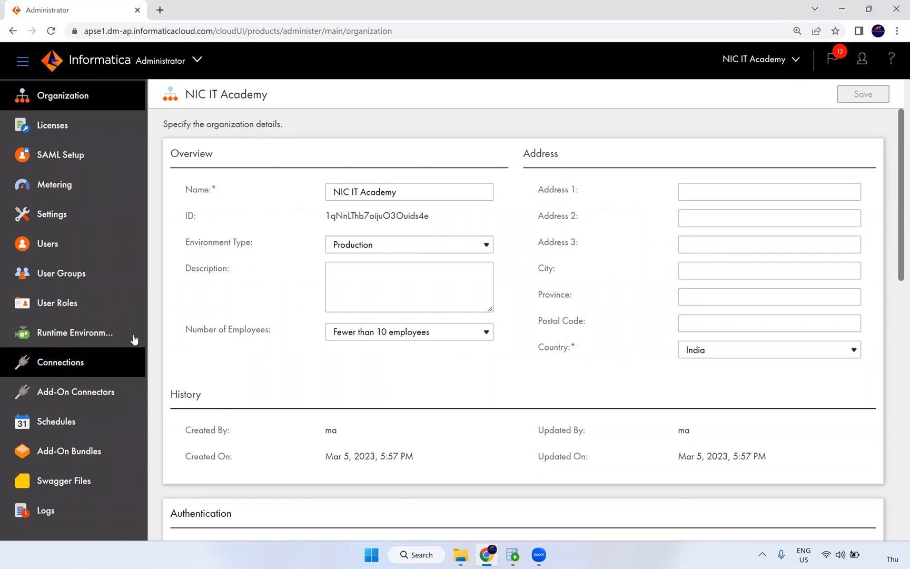
# Inspect the NIC secure agent's service statuses in the runtime environments and select Process Server for the service start or stop action.
pyautogui.click(95, 336)
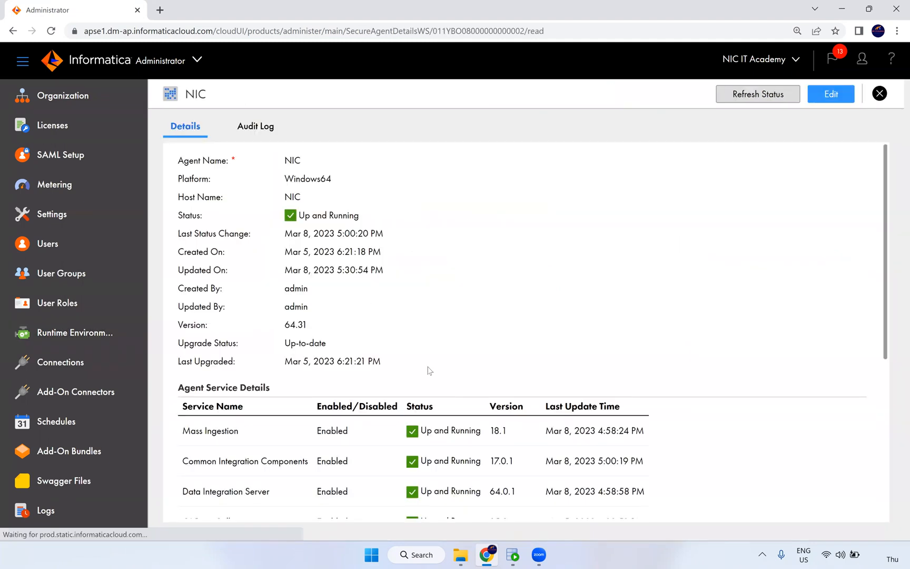
pyautogui.scroll(-5, 429, 370)
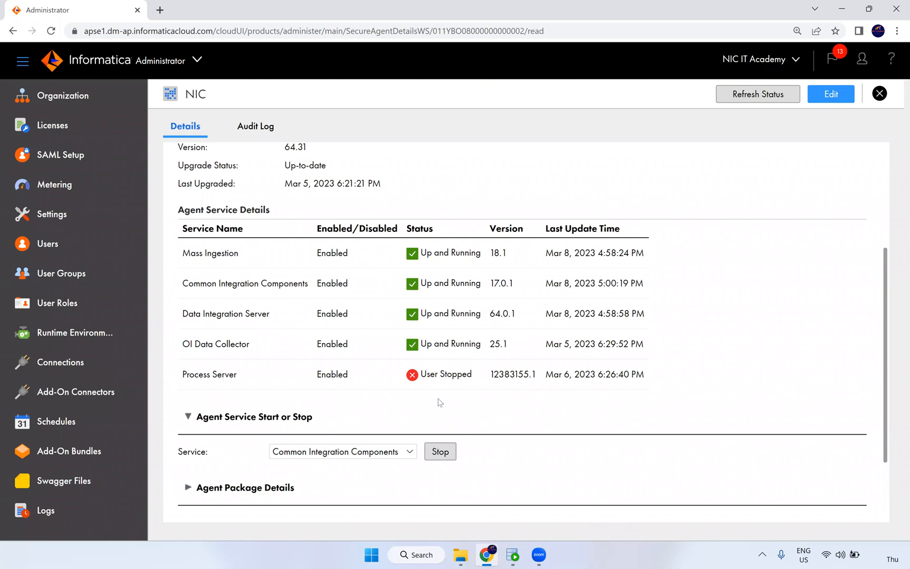
pyautogui.moveTo(220, 375); pyautogui.dragTo(187, 375)
pyautogui.click(349, 456)
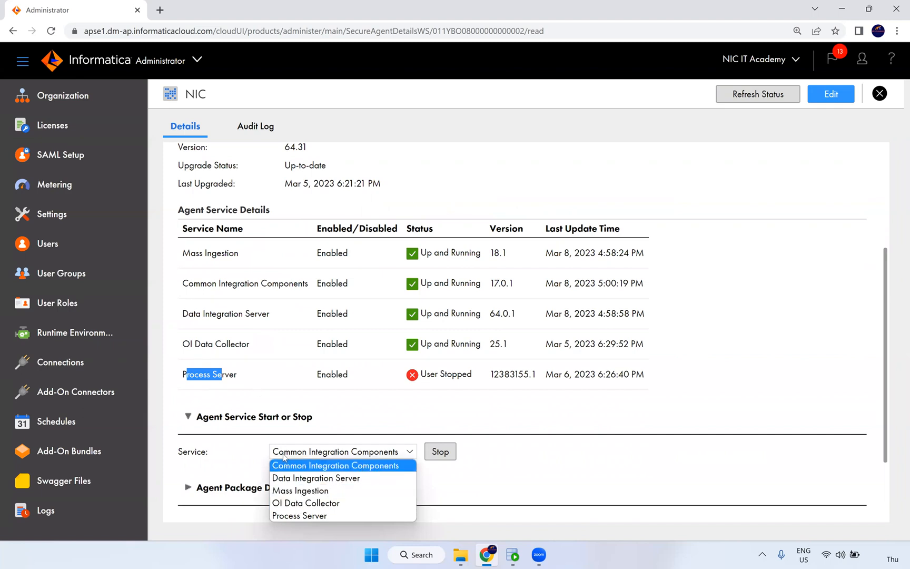
pyautogui.click(298, 516)
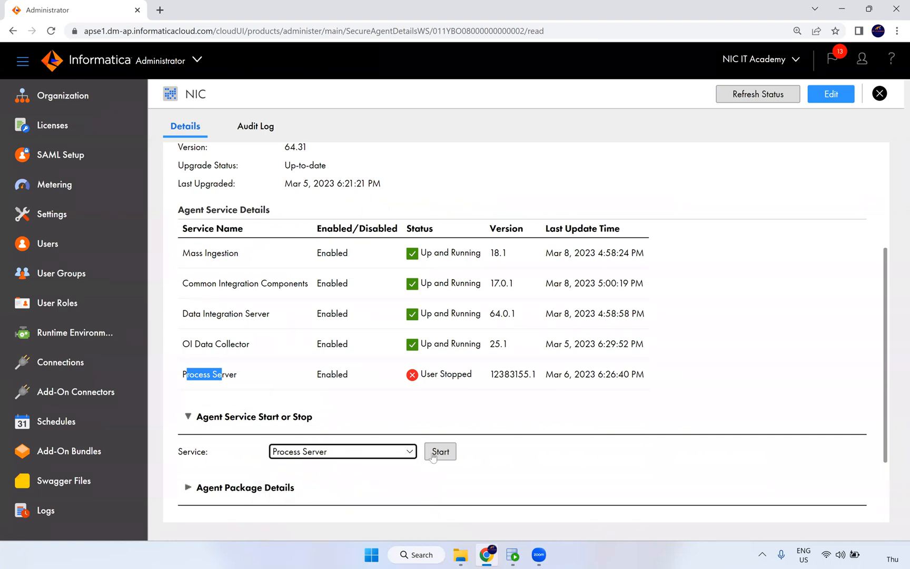
pyautogui.click(508, 420)
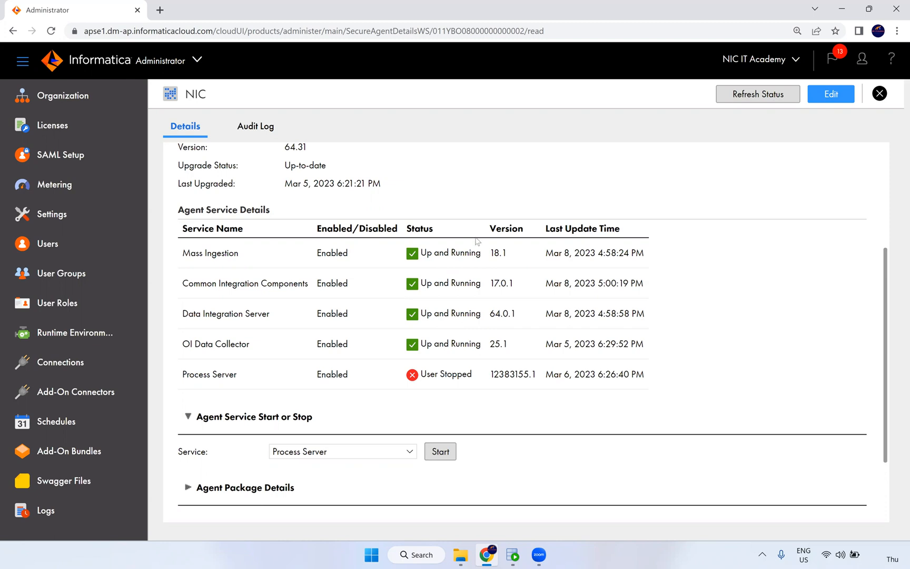
# Switch to the desktop and open the Informatica Cloud Secure Agent manager to check the agent's status.
pyautogui.press('super')
pyautogui.press('Escape')
pyautogui.press('super+d')
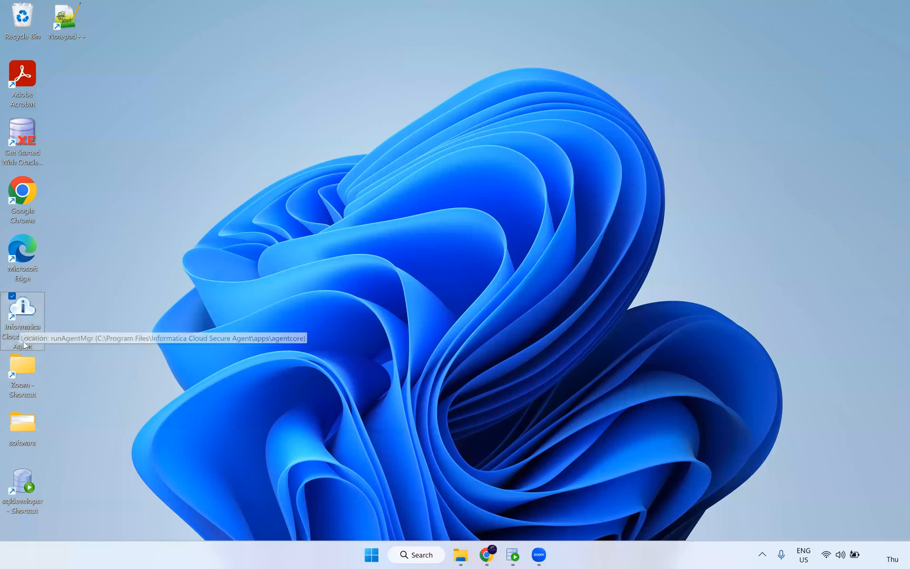
pyautogui.click(110, 301)
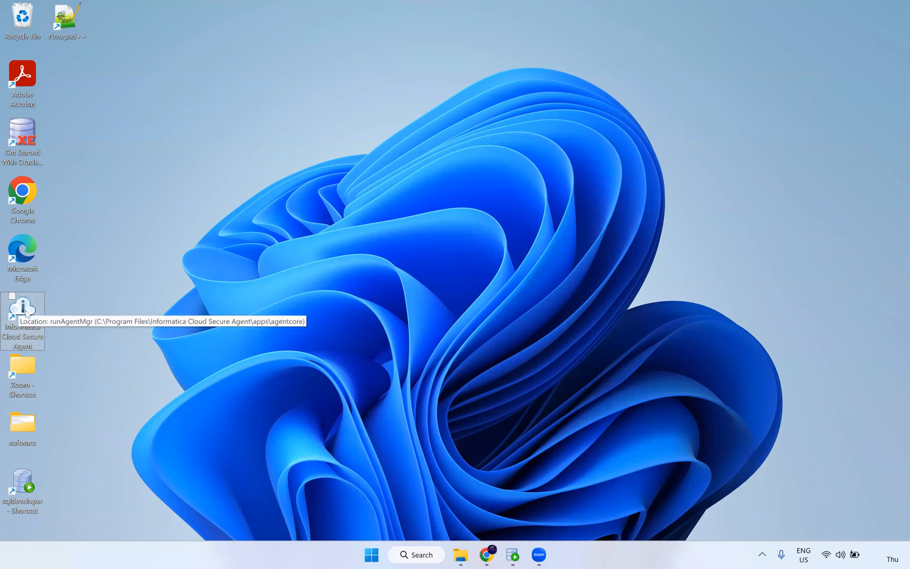
pyautogui.doubleClick(26, 310)
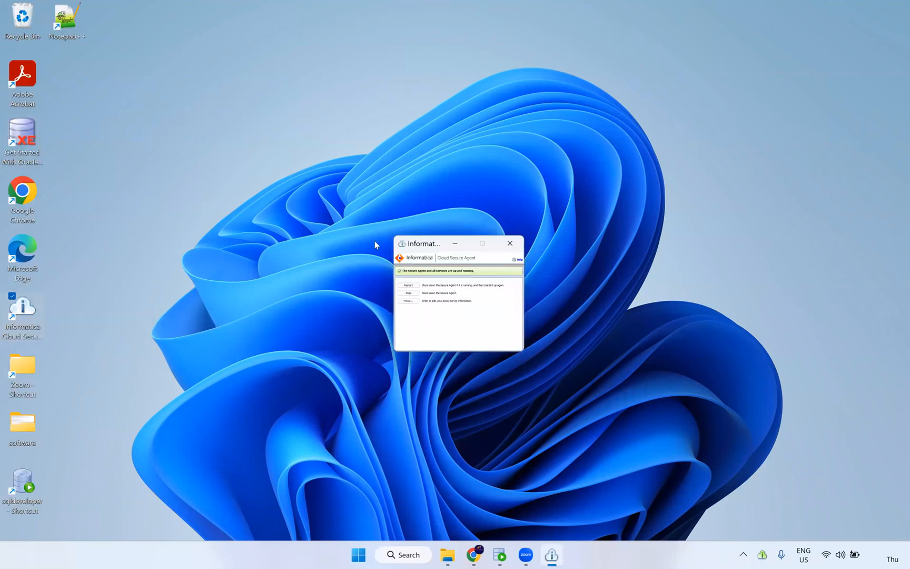
pyautogui.click(418, 286)
pyautogui.moveTo(424, 238); pyautogui.dragTo(402, 205)
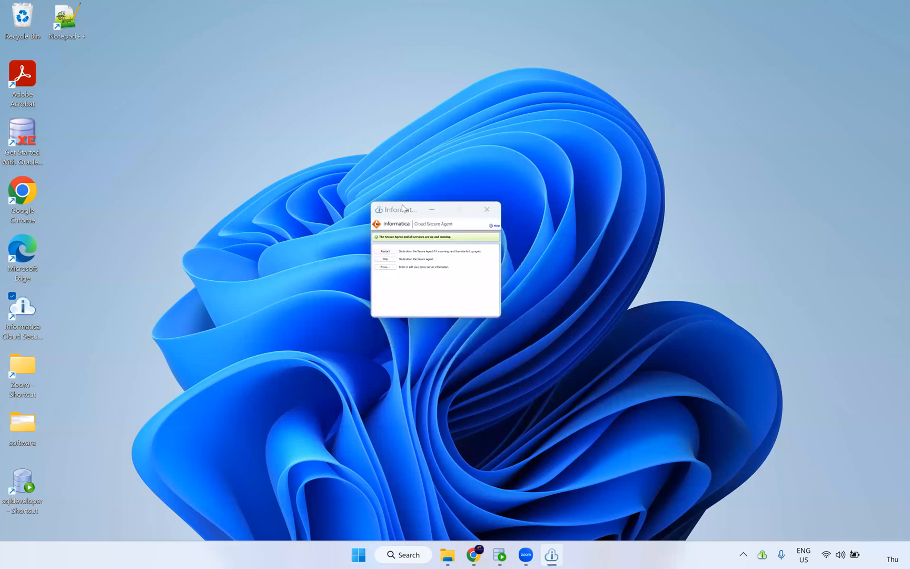
# Open the Windows Services console and start the Informatica 10.4.1 service.
pyautogui.press('super')
pyautogui.write('ser')
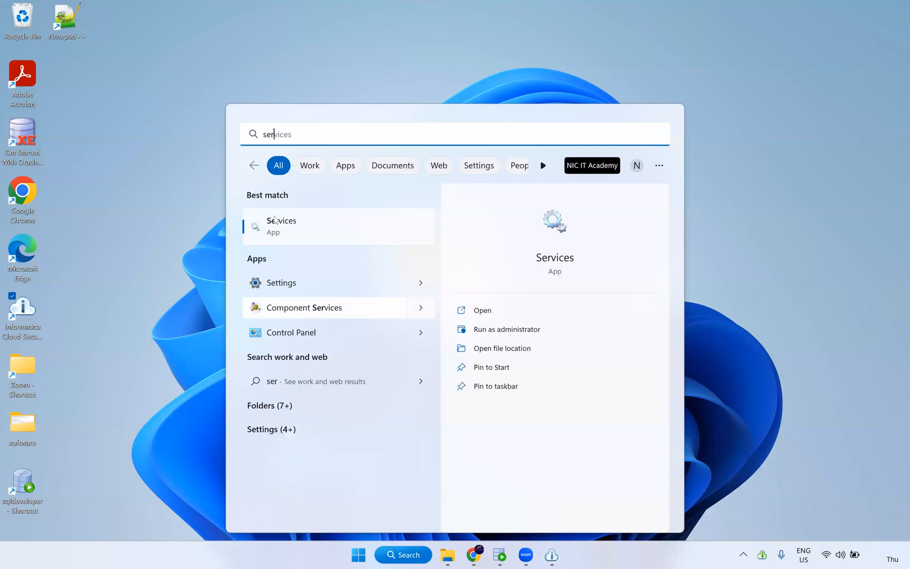
pyautogui.click(283, 226)
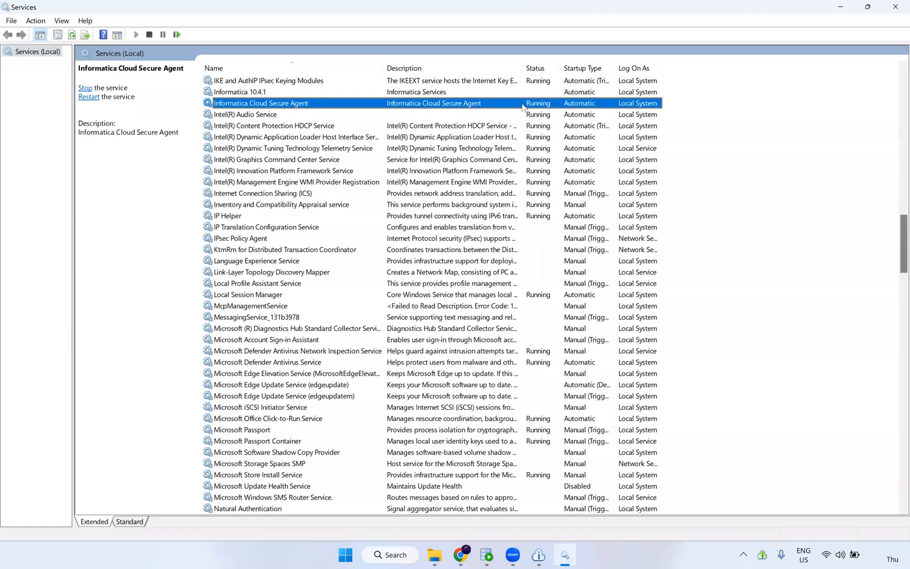
pyautogui.rightClick(285, 107)
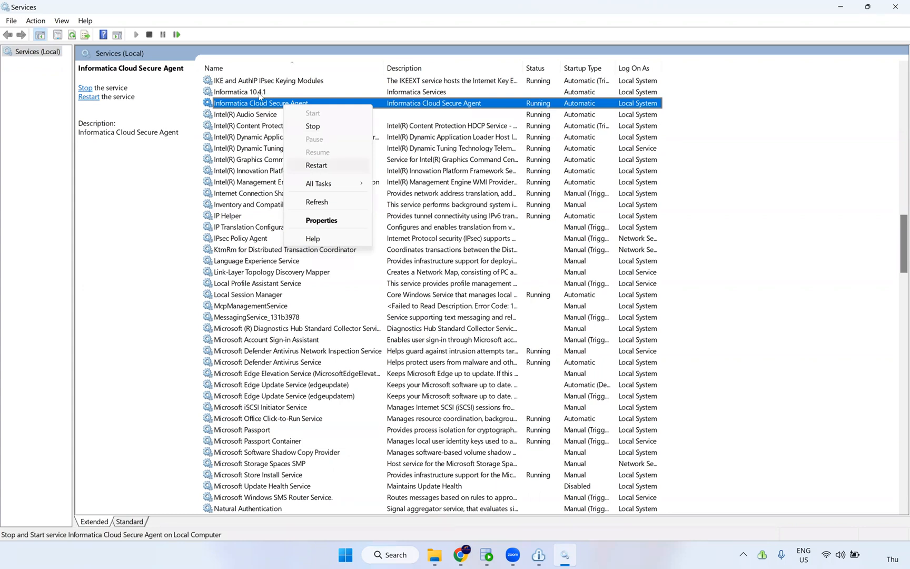
pyautogui.rightClick(289, 92)
pyautogui.click(313, 101)
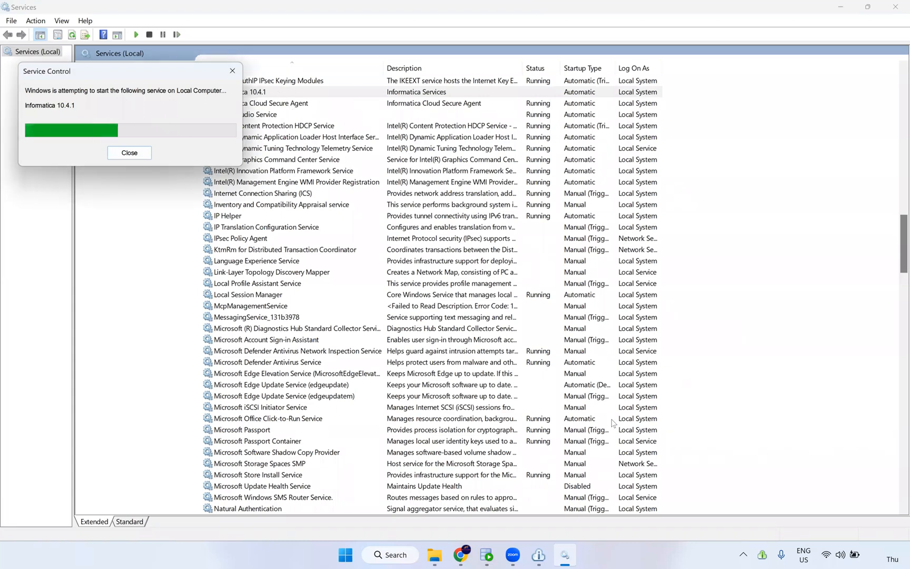
# Switch to Informatica Administrator in Chrome and open the list of connections.
pyautogui.click(485, 556)
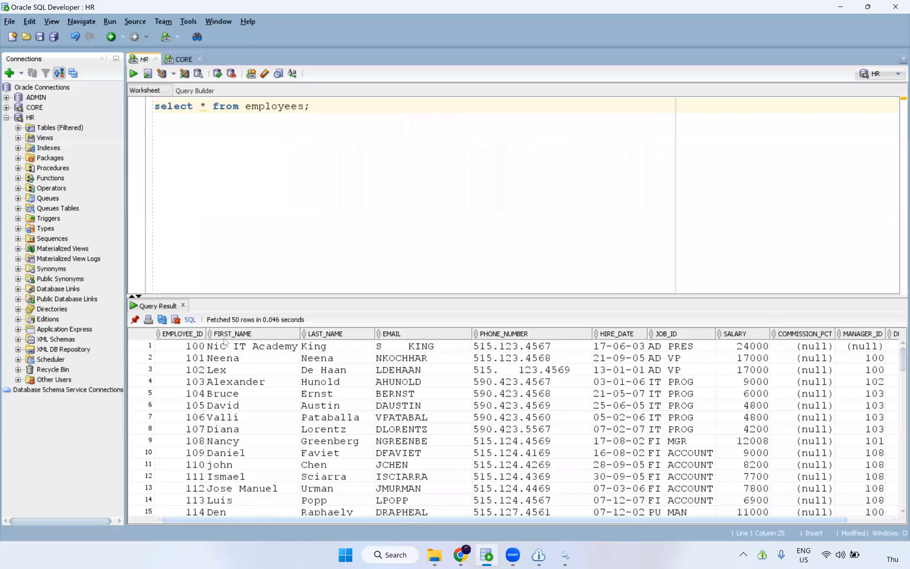
pyautogui.click(458, 556)
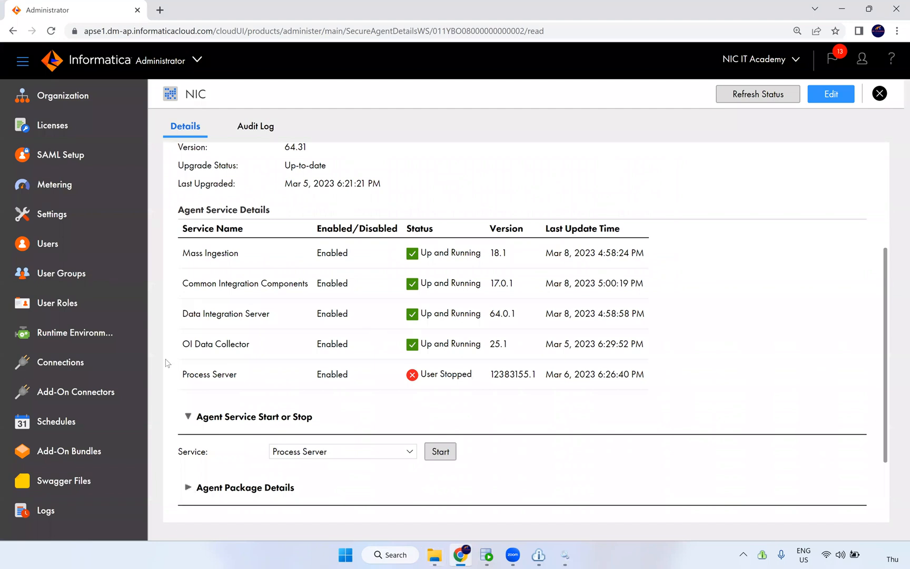
pyautogui.click(78, 365)
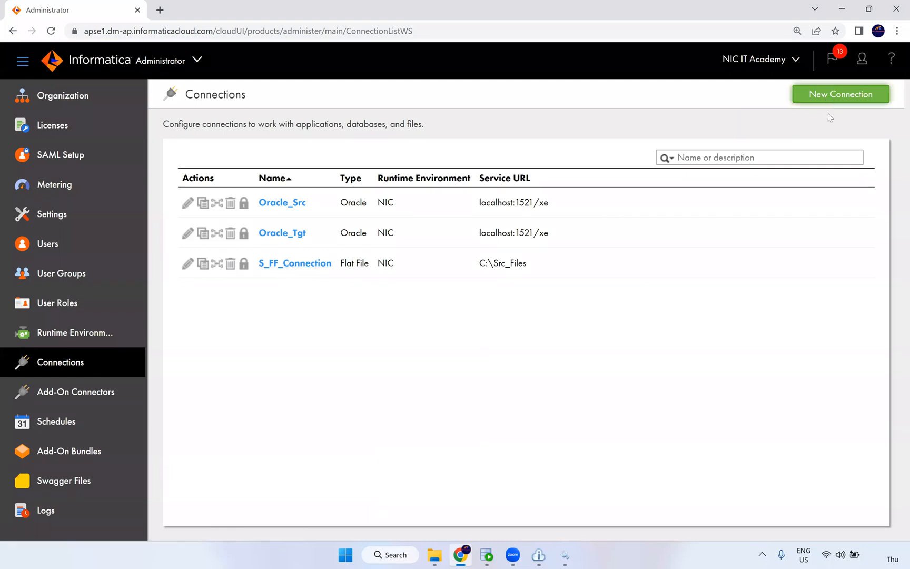
# Try to create a Flat File connection named S_FF with runtime environment NIC and browse for its directory.
pyautogui.click(831, 98)
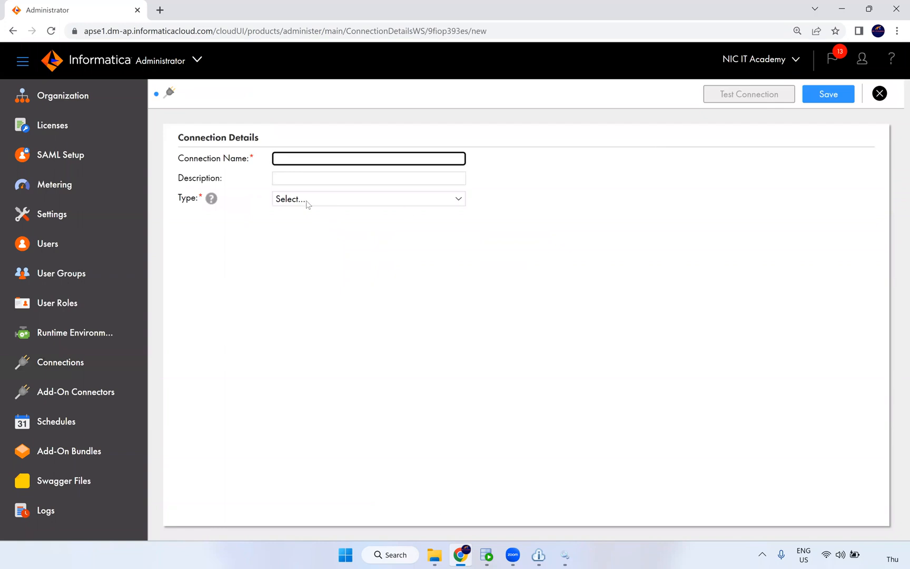
pyautogui.click(343, 164)
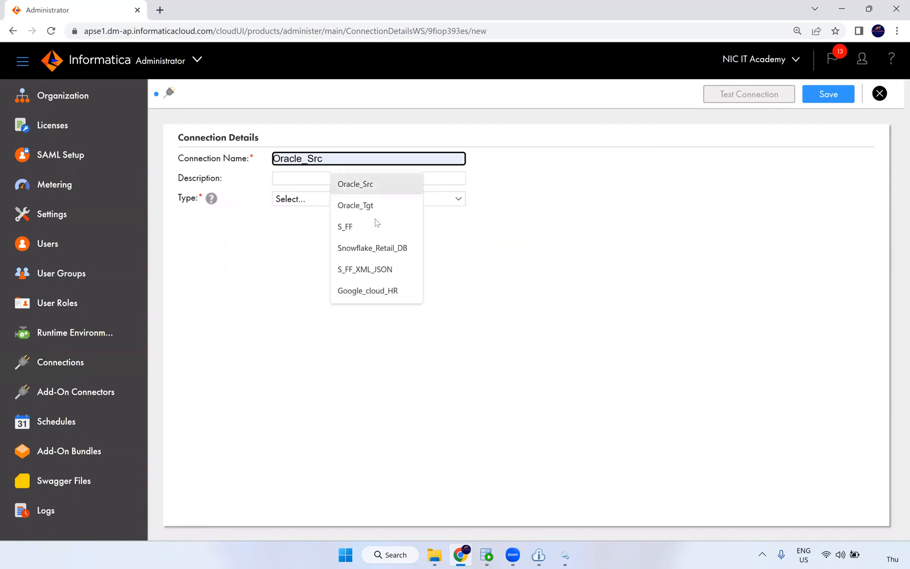
pyautogui.press('Return')
pyautogui.click(297, 203)
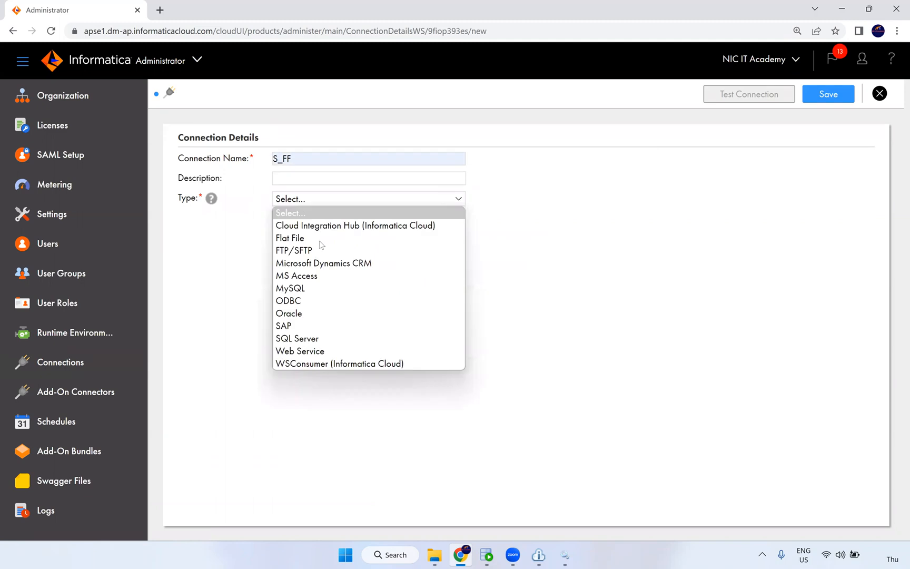
pyautogui.click(313, 238)
pyautogui.click(335, 256)
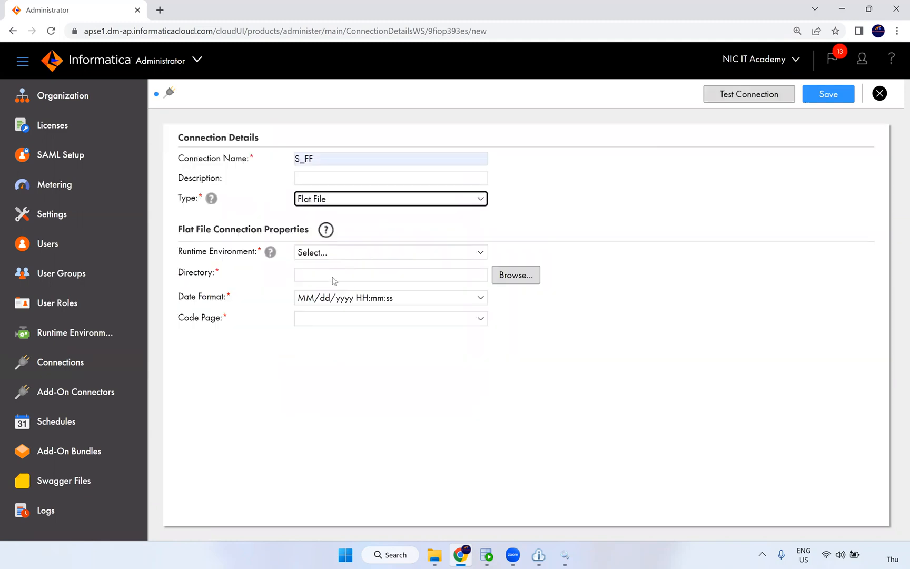
pyautogui.click(333, 279)
pyautogui.click(318, 273)
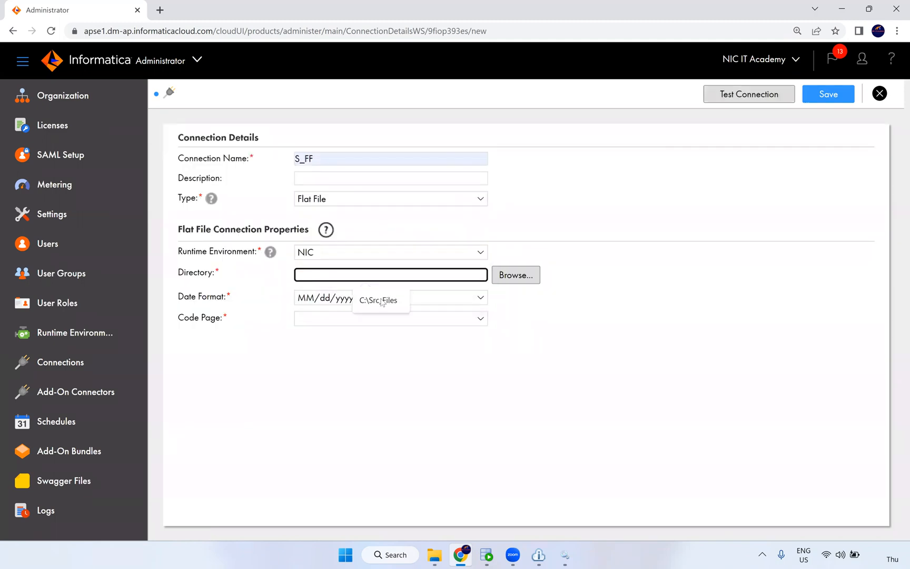
pyautogui.click(519, 281)
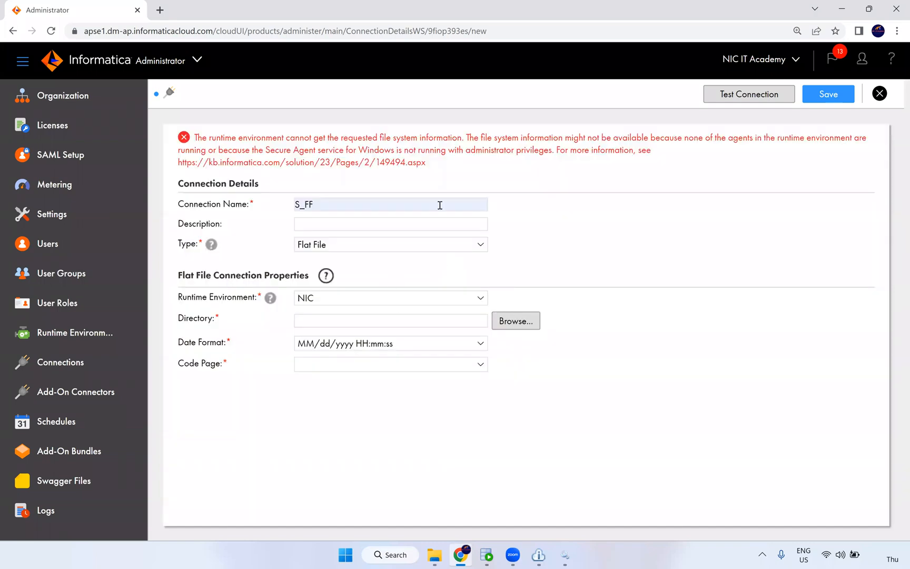
# Read the error message about the runtime environment's file system information above the connection details.
pyautogui.moveTo(432, 167); pyautogui.dragTo(378, 151)
pyautogui.moveTo(257, 143); pyautogui.dragTo(225, 141)
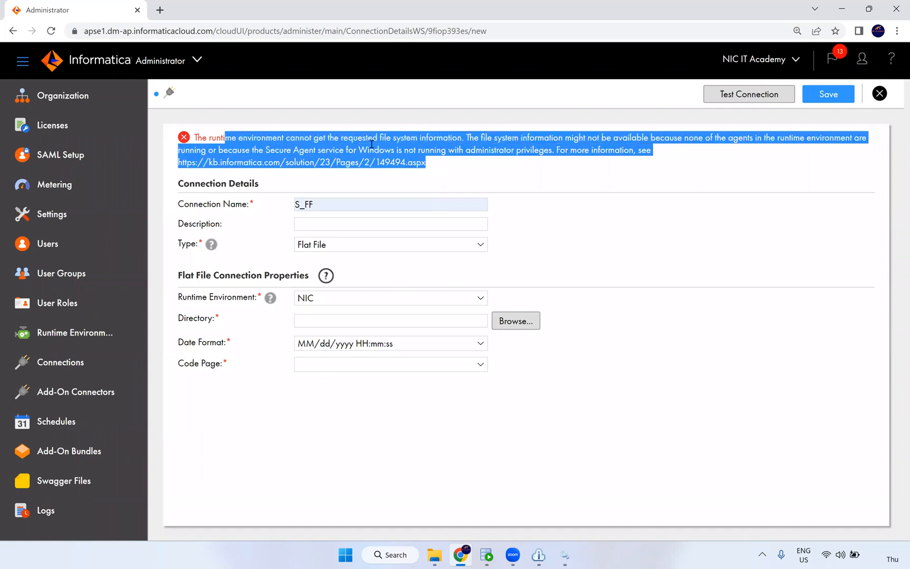
pyautogui.moveTo(315, 138); pyautogui.dragTo(445, 176)
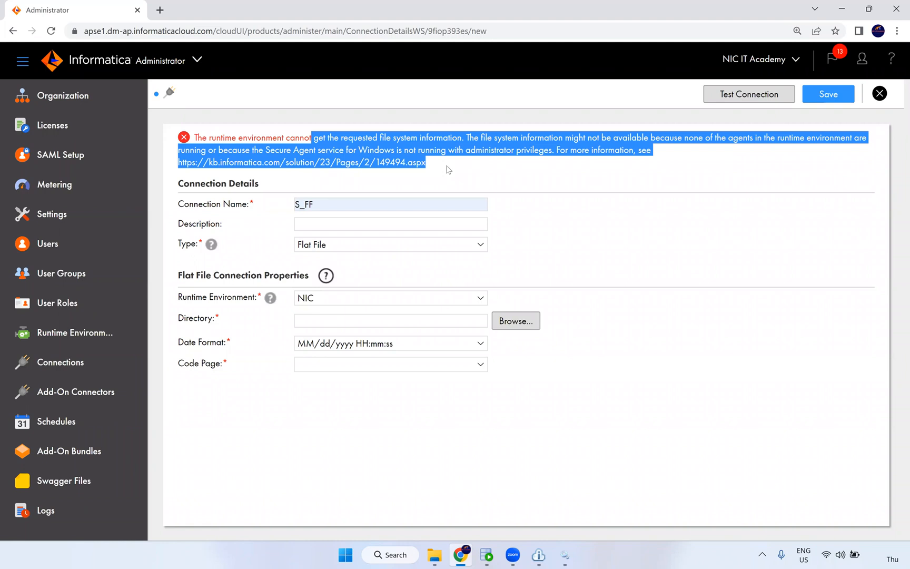
pyautogui.click(228, 232)
pyautogui.moveTo(655, 138); pyautogui.dragTo(825, 138)
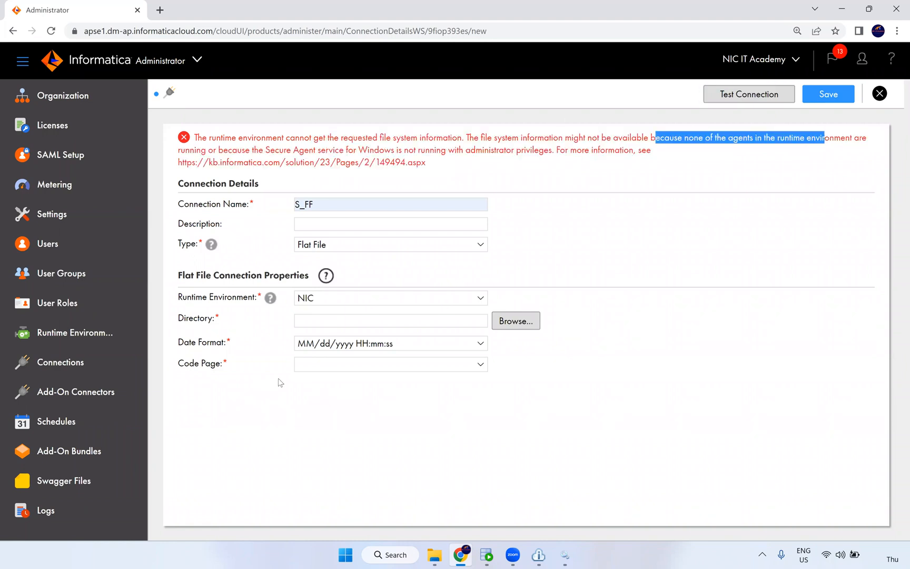
# Return to the runtime environments and recheck the status of each service on the NIC secure agent.
pyautogui.click(100, 334)
pyautogui.click(510, 328)
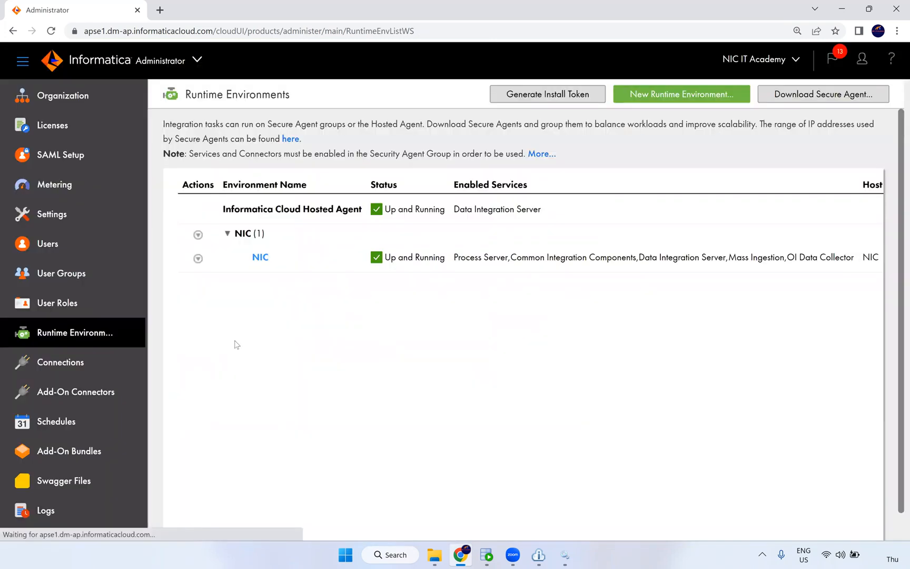
pyautogui.click(172, 33)
pyautogui.press('Return')
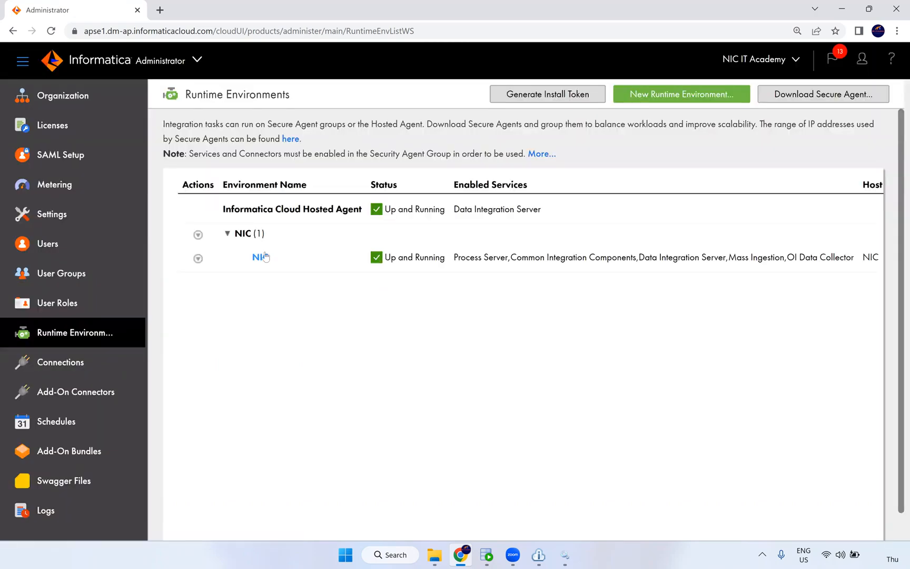
pyautogui.click(262, 258)
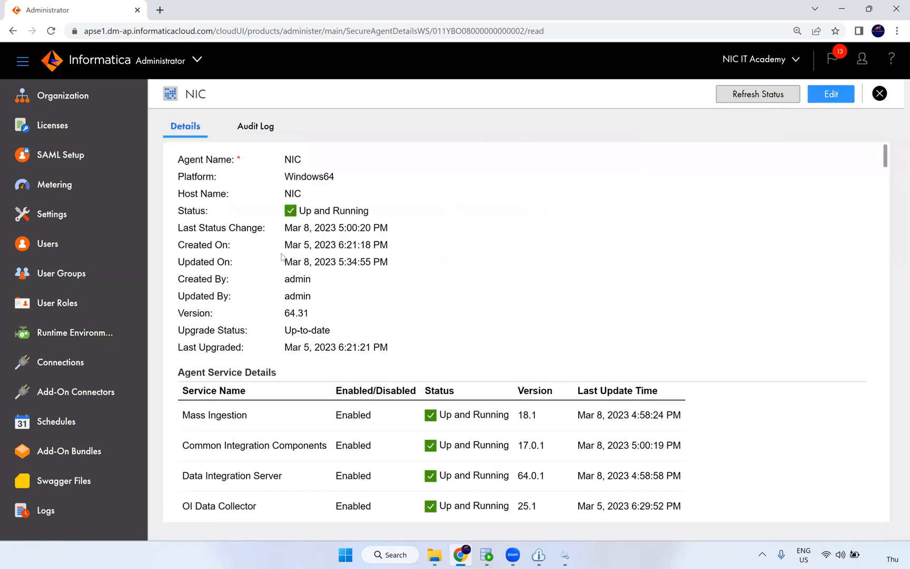
pyautogui.scroll(-4, 385, 411)
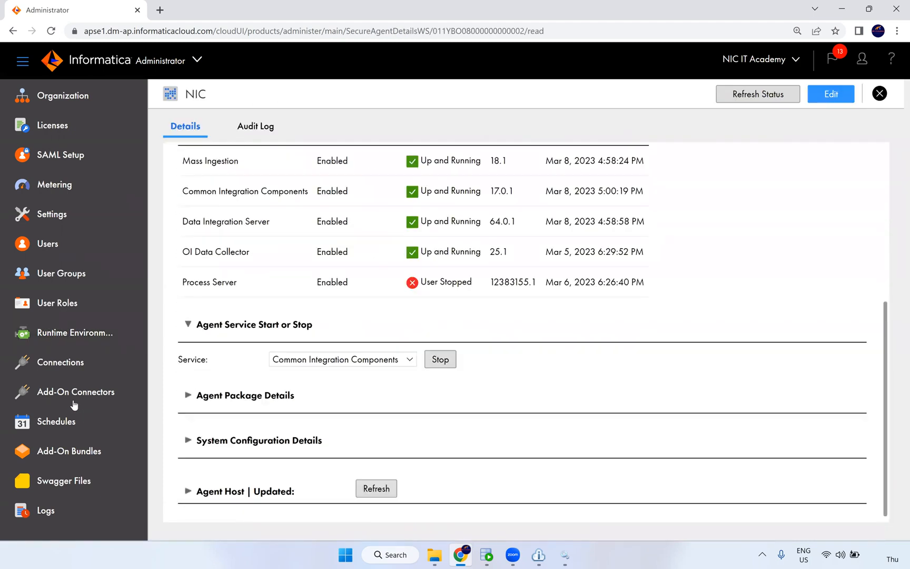
# Start another new connection and name it S_FF.
pyautogui.click(79, 368)
pyautogui.click(848, 89)
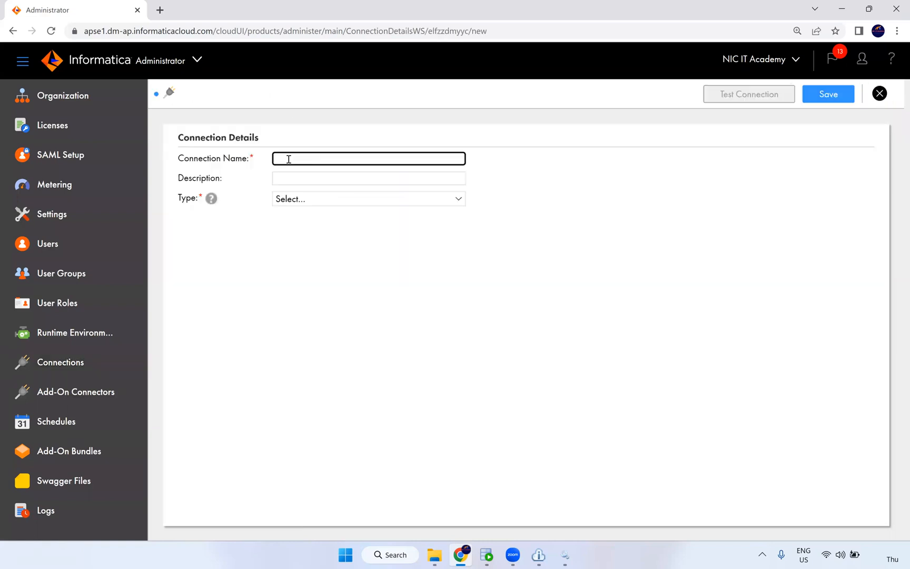
pyautogui.click(289, 158)
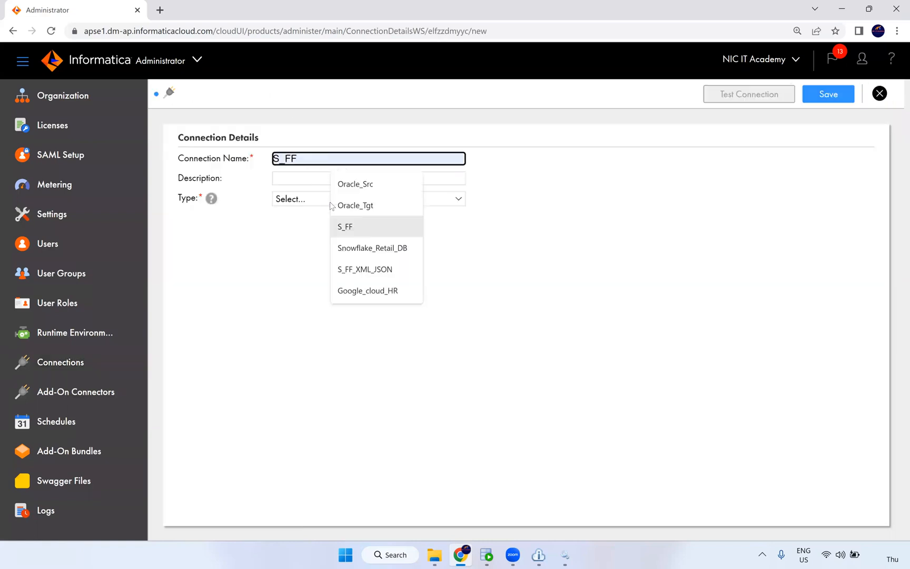
pyautogui.click(348, 227)
# Set the connection type to Flat File with runtime environment NIC and try to browse for its directory.
pyautogui.click(312, 199)
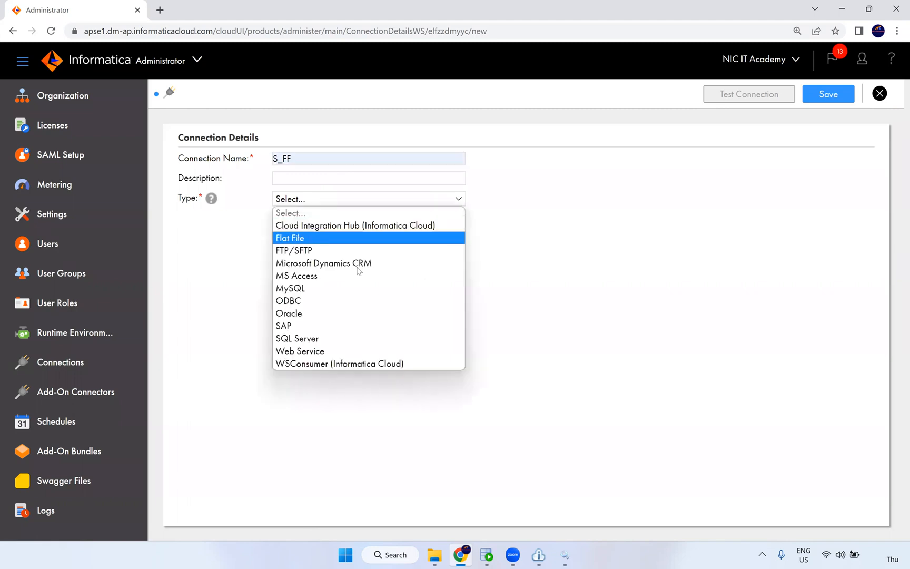
pyautogui.click(314, 238)
pyautogui.click(322, 252)
pyautogui.click(319, 278)
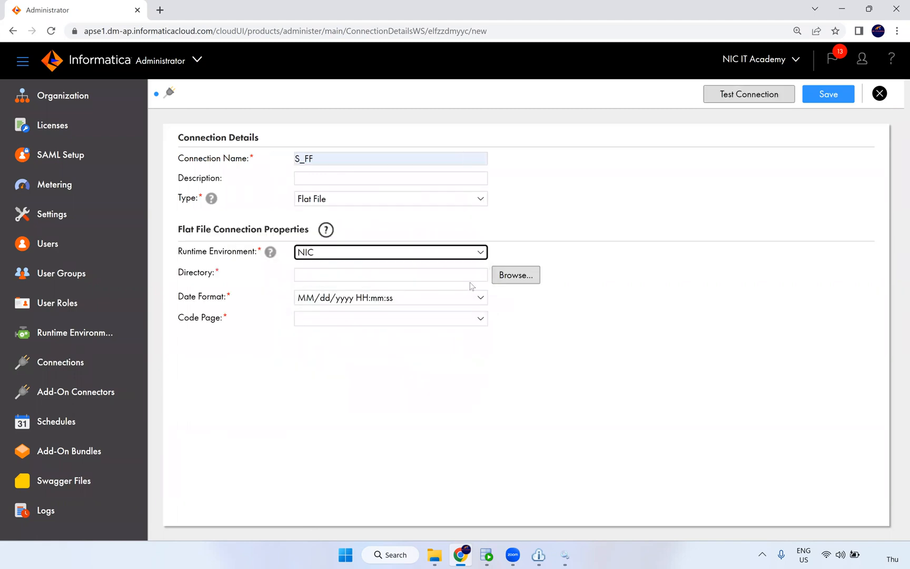
pyautogui.click(510, 279)
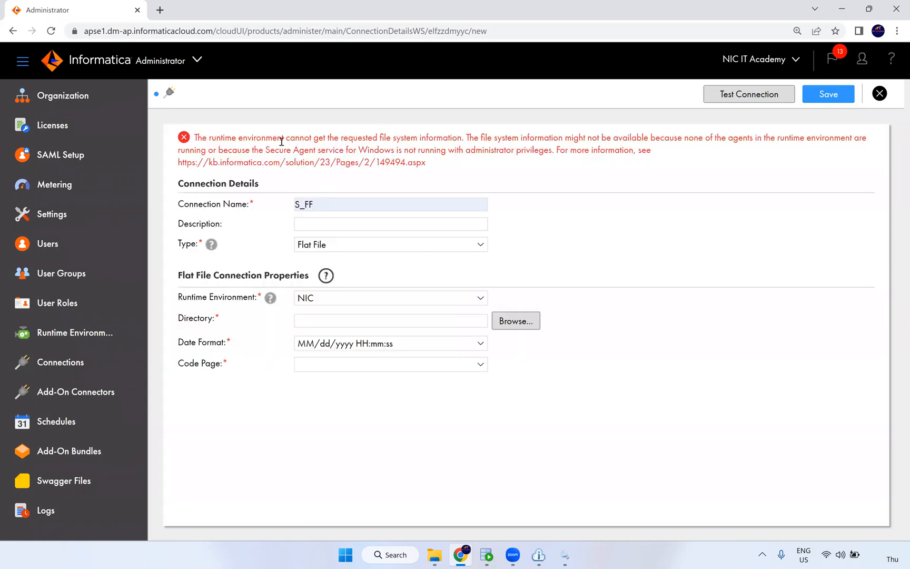
pyautogui.moveTo(365, 140); pyautogui.dragTo(443, 141)
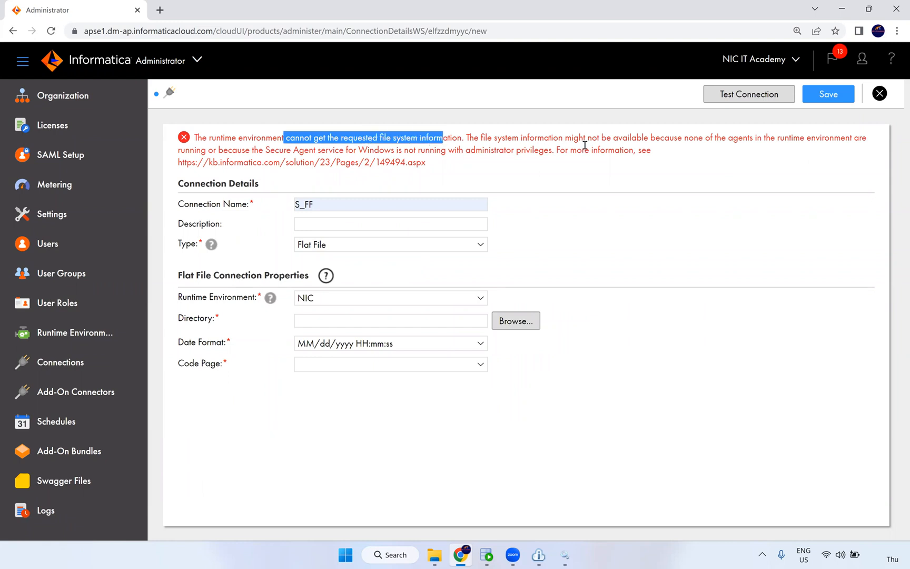
# Read through the error message's explanation about agents in the runtime environment and administrator privileges.
pyautogui.moveTo(585, 150); pyautogui.dragTo(690, 138)
pyautogui.click(762, 140)
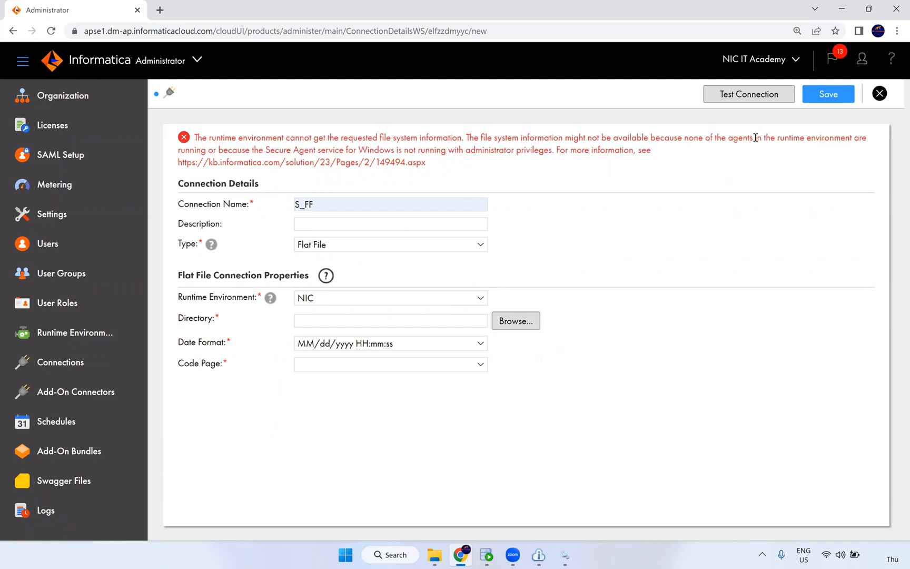
pyautogui.moveTo(798, 137); pyautogui.dragTo(819, 136)
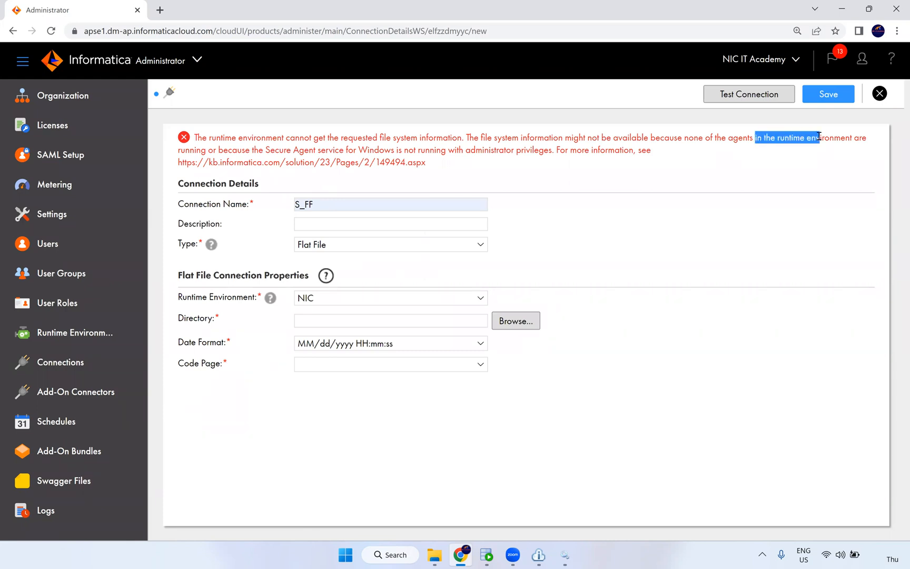
pyautogui.moveTo(448, 150); pyautogui.dragTo(531, 149)
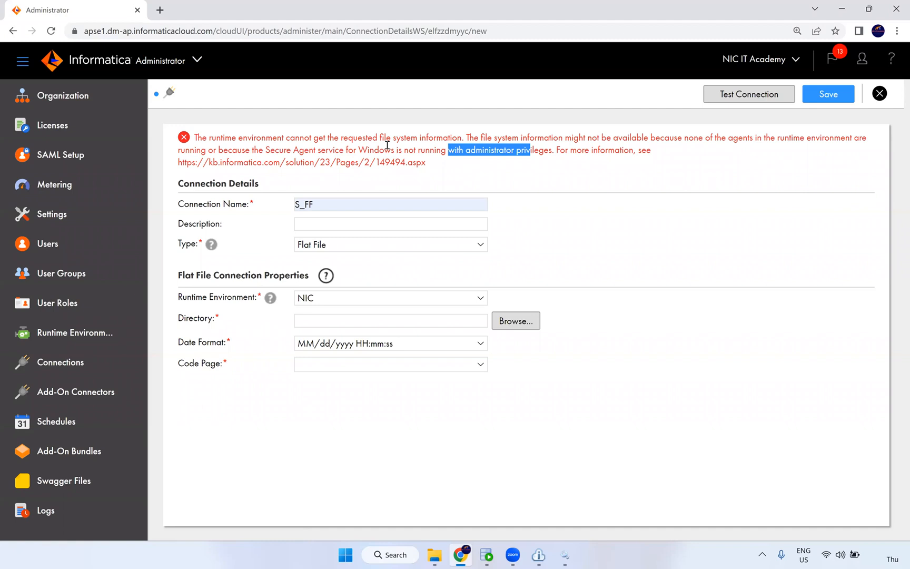
pyautogui.hotkey('alt', 'Tab')
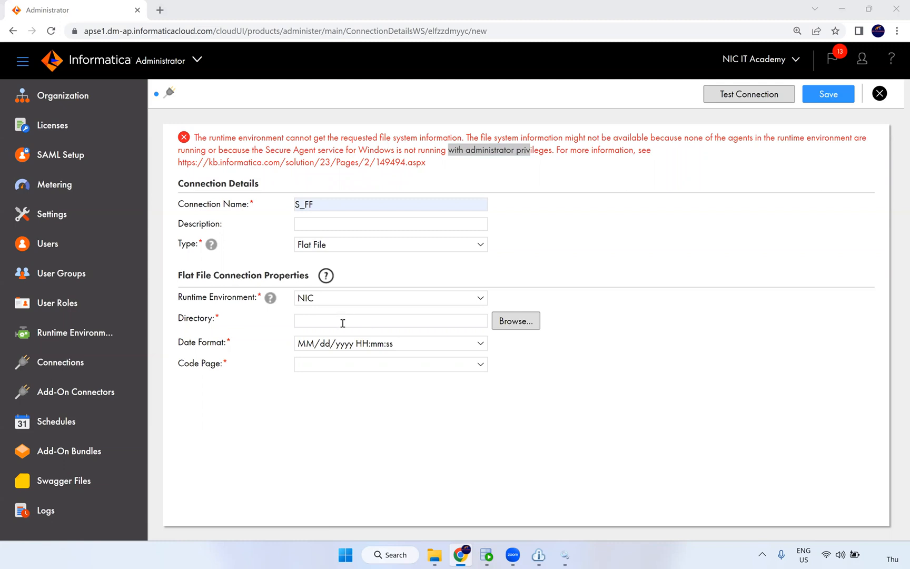
# Set the flat file connection's directory to the previously used C:\Src_Files path and try browsing from it.
pyautogui.click(315, 322)
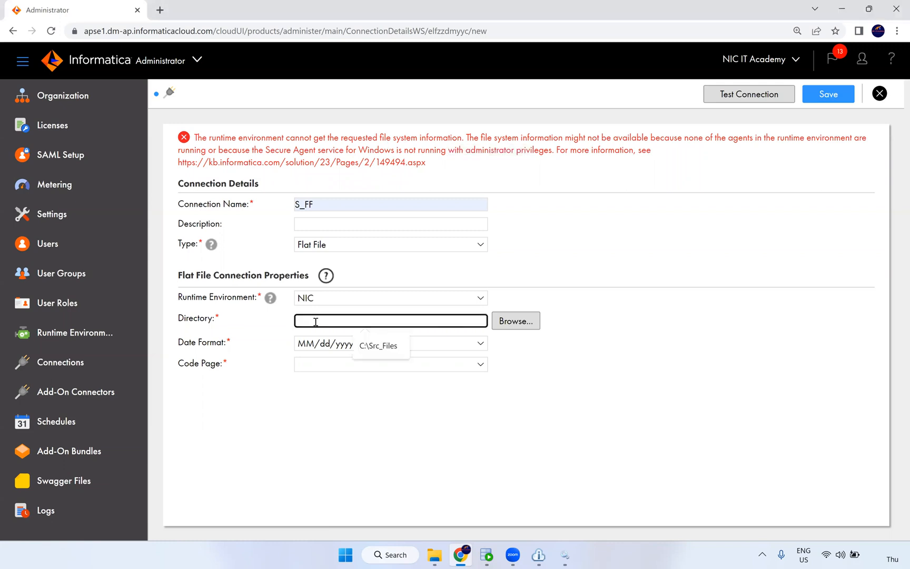
pyautogui.click(372, 351)
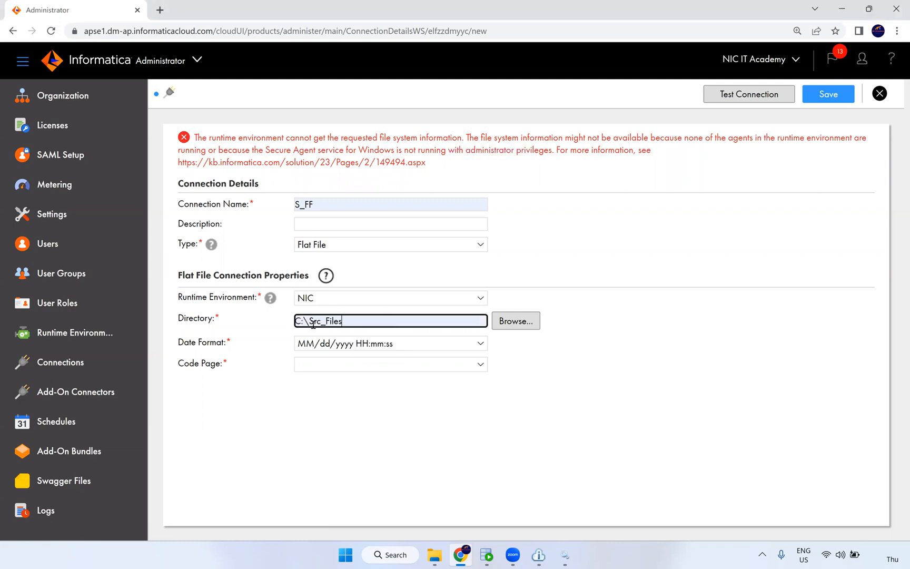
pyautogui.click(274, 333)
pyautogui.moveTo(356, 325); pyautogui.dragTo(275, 321)
pyautogui.click(512, 321)
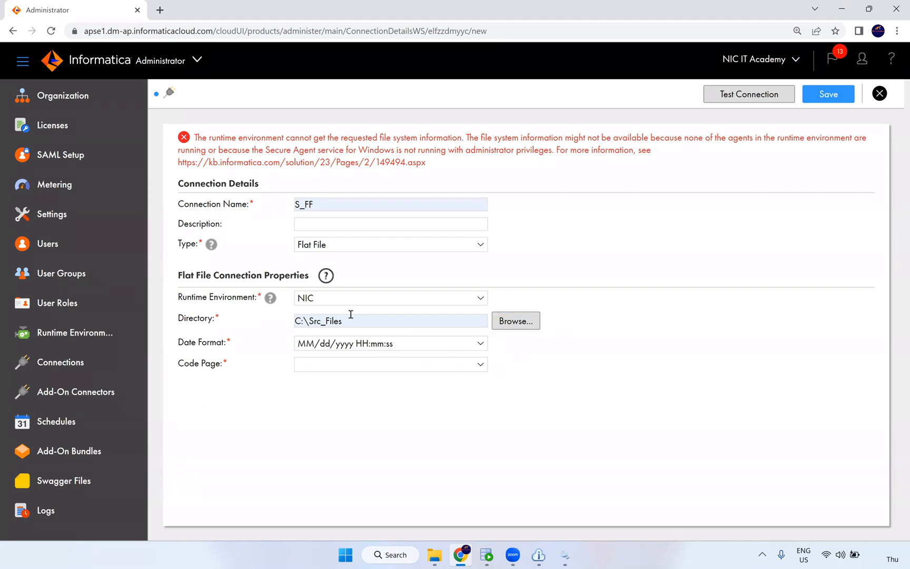
pyautogui.moveTo(386, 326); pyautogui.dragTo(276, 323)
# Set the date format to MM-dd-yyyy and the code page to UTF-8, and test the connection.
pyautogui.click(395, 343)
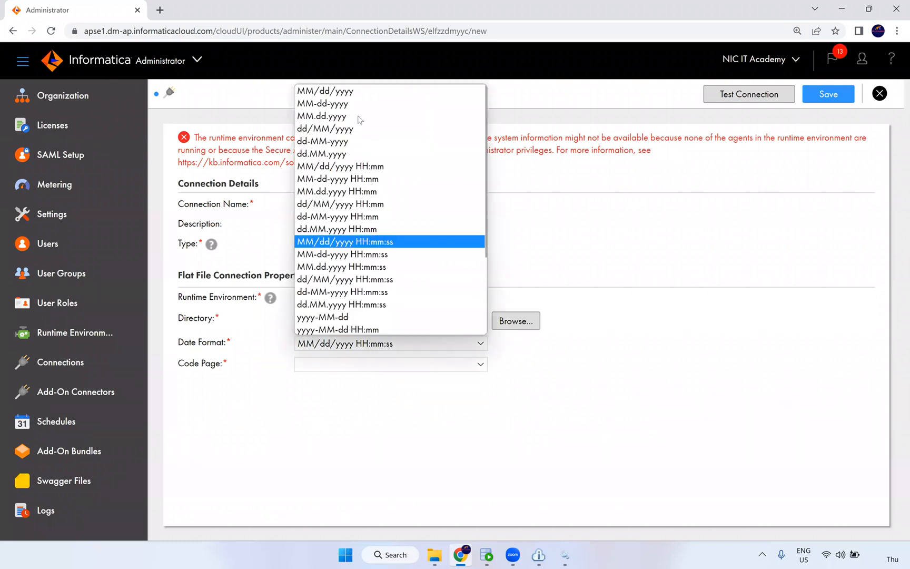
pyautogui.click(348, 104)
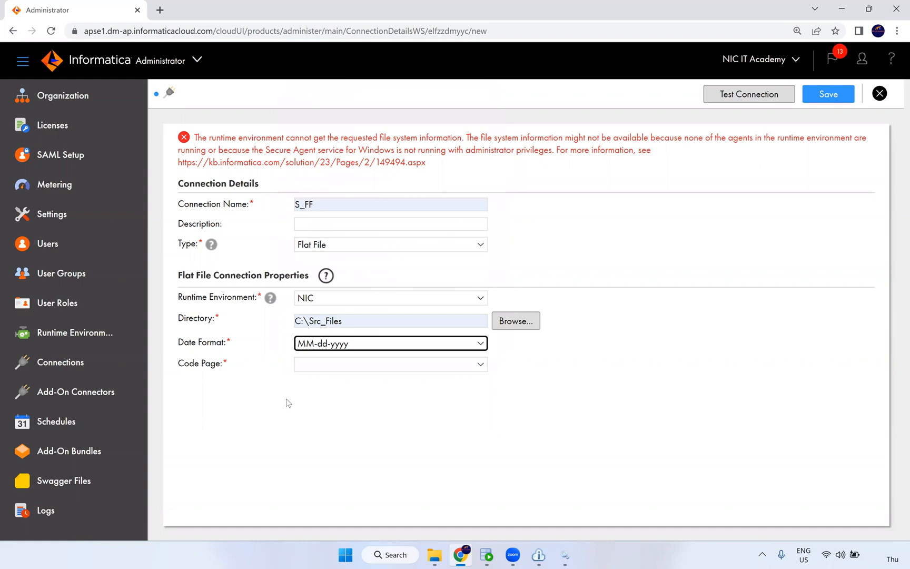
pyautogui.click(325, 368)
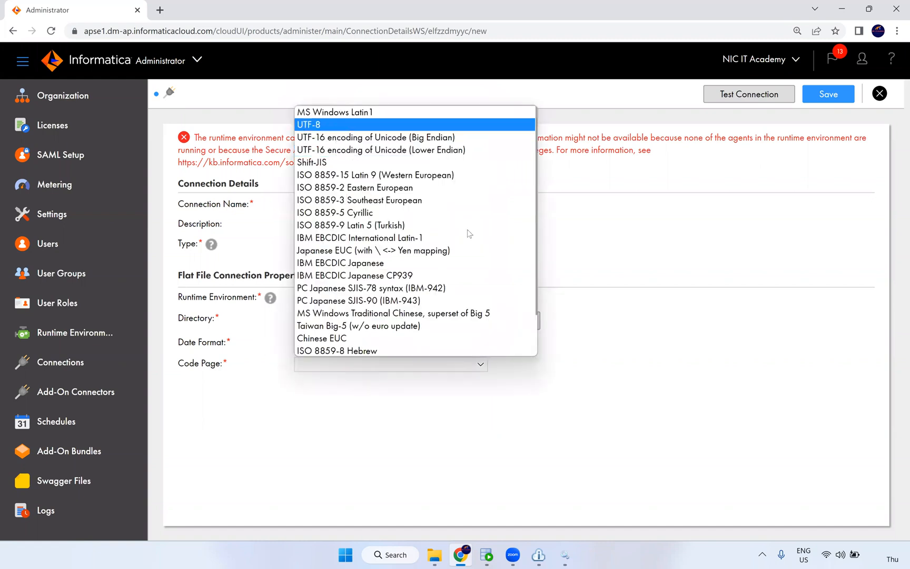
pyautogui.click(319, 126)
pyautogui.click(752, 95)
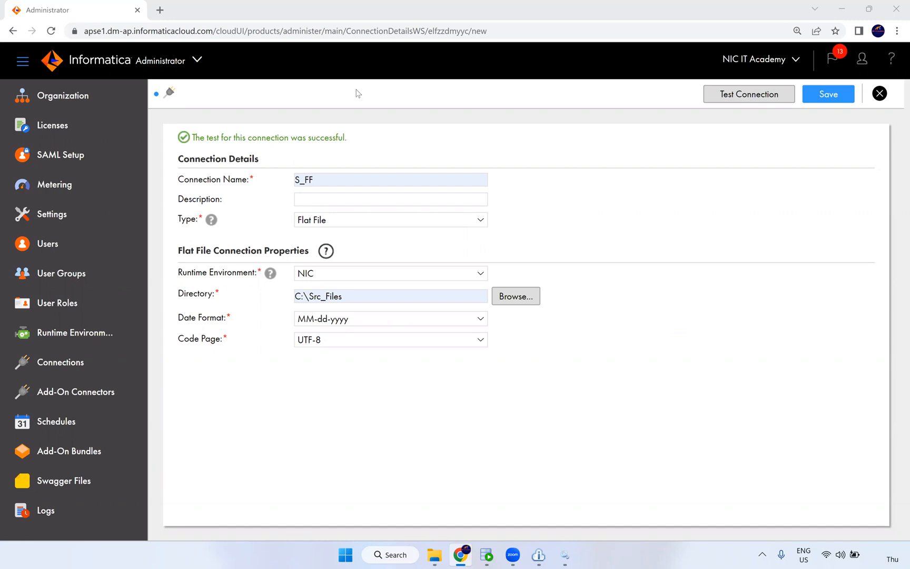
# Copy the SrcFiles folder's path in File Explorer and set the connection's directory to C:\Informatica\10.4.1\server\infa_shared\SrcFiles.
pyautogui.click(433, 554)
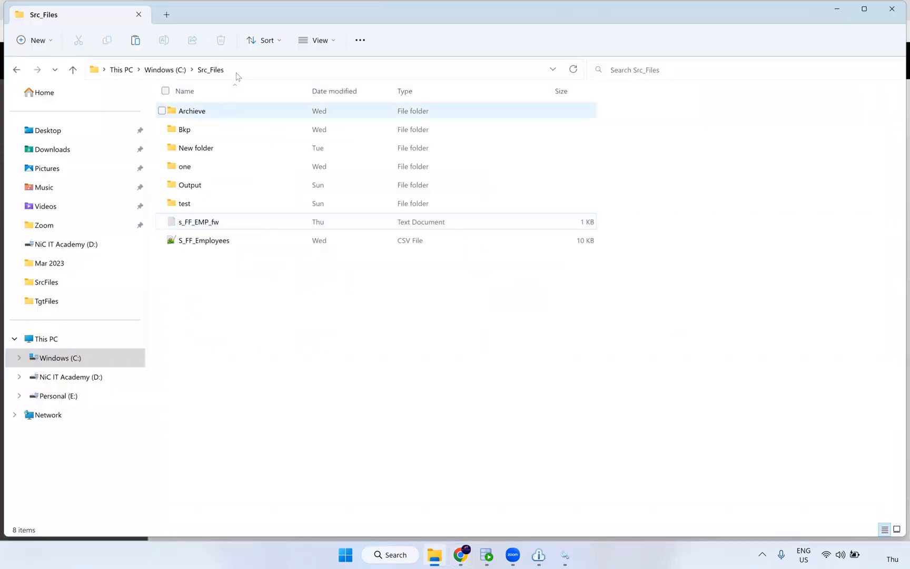
pyautogui.click(58, 290)
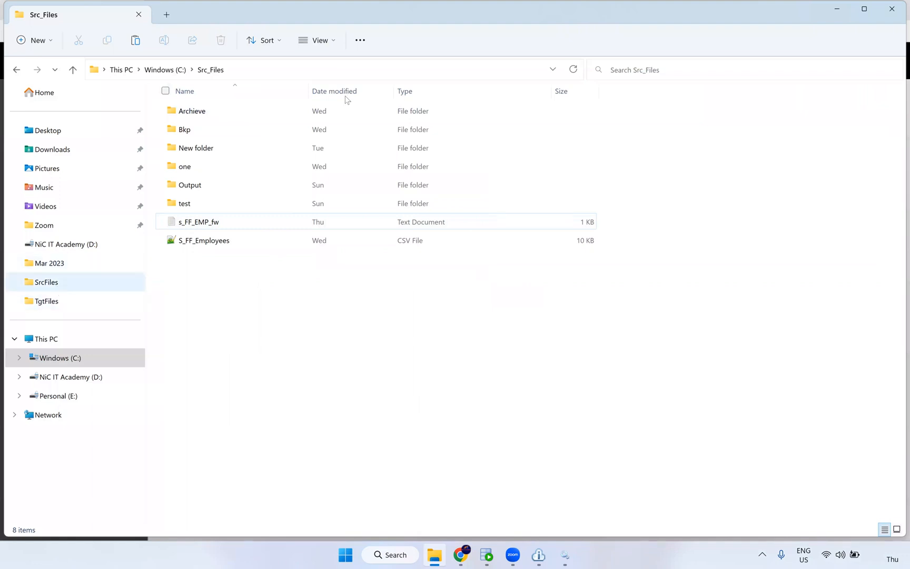
pyautogui.click(395, 69)
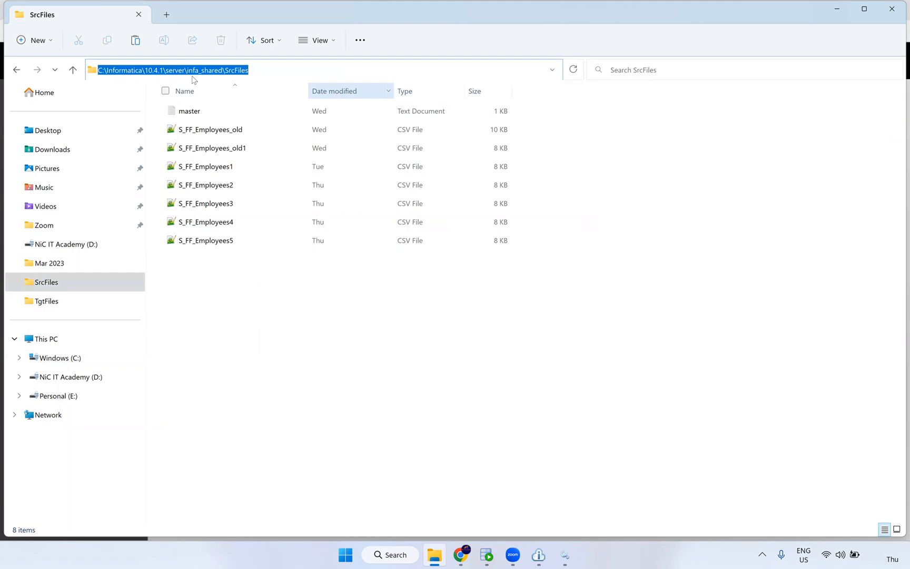
pyautogui.click(482, 555)
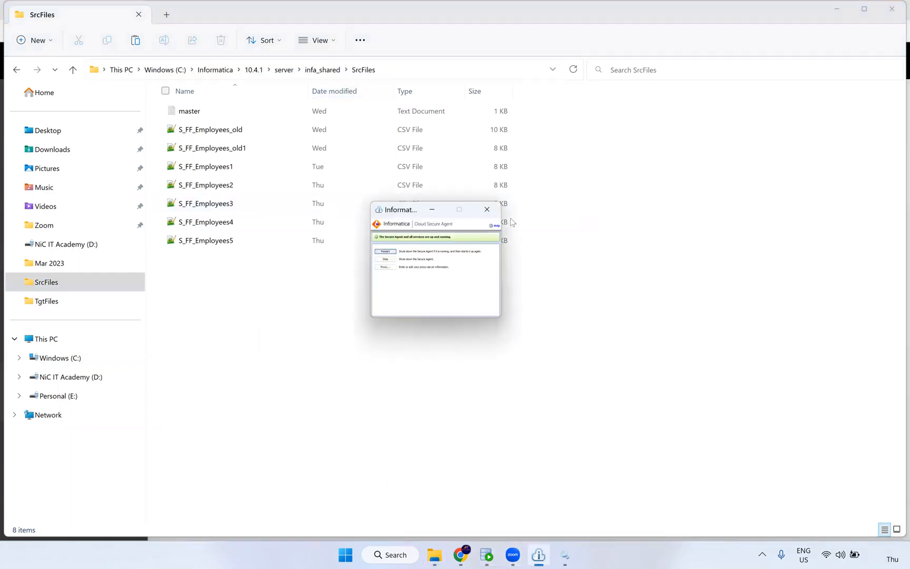
pyautogui.click(476, 554)
pyautogui.tripleClick(288, 297)
pyautogui.hotkey('ctrl', 'v')
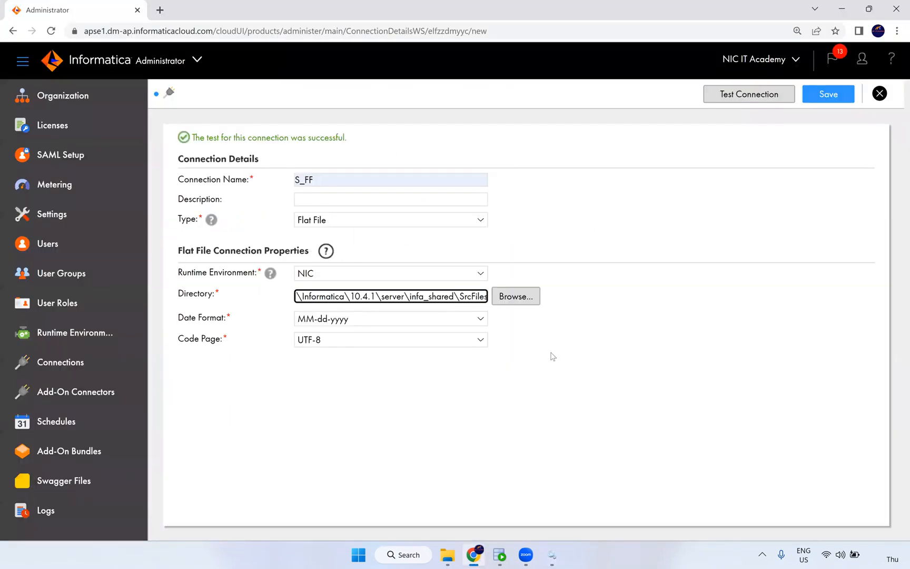
pyautogui.click(310, 306)
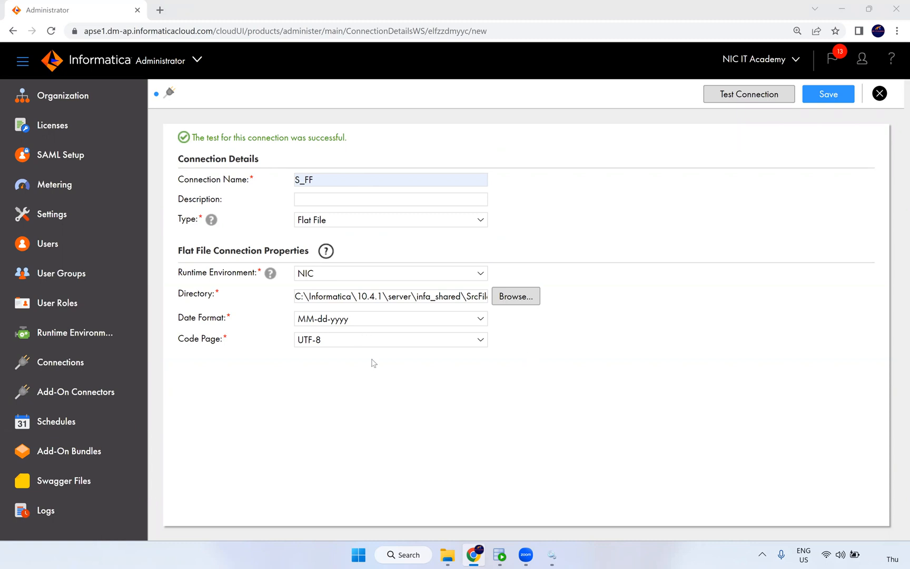
# Review the date formats available for the flat file connection and check the directory's browse option.
pyautogui.click(363, 324)
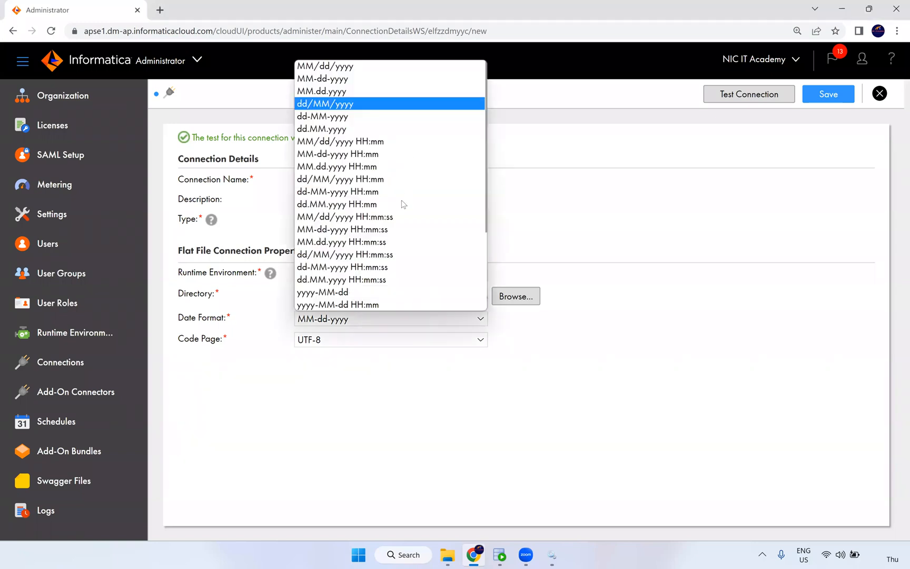
pyautogui.click(447, 441)
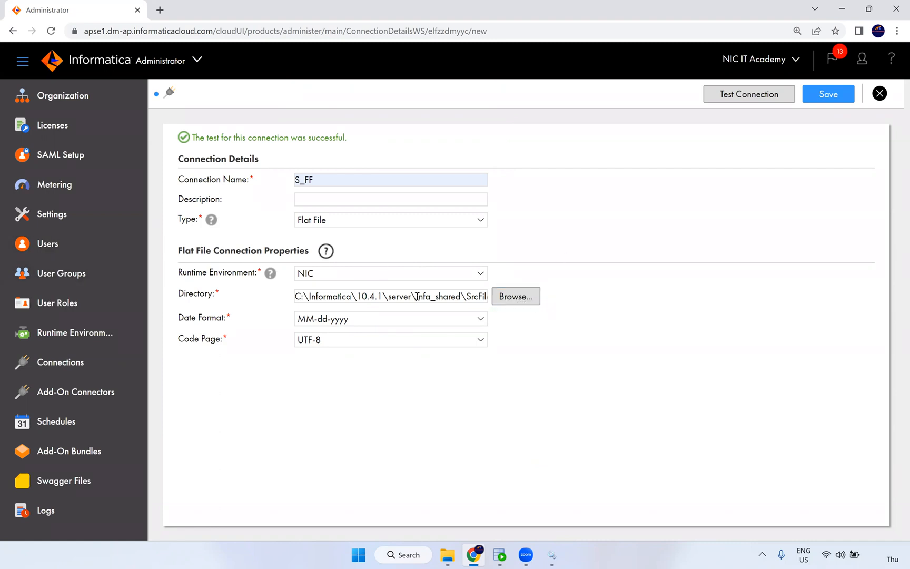
pyautogui.click(516, 301)
# Clear the directory and discard the unsaved connection changes to open the list of Informatica services.
pyautogui.moveTo(295, 299); pyautogui.dragTo(589, 315)
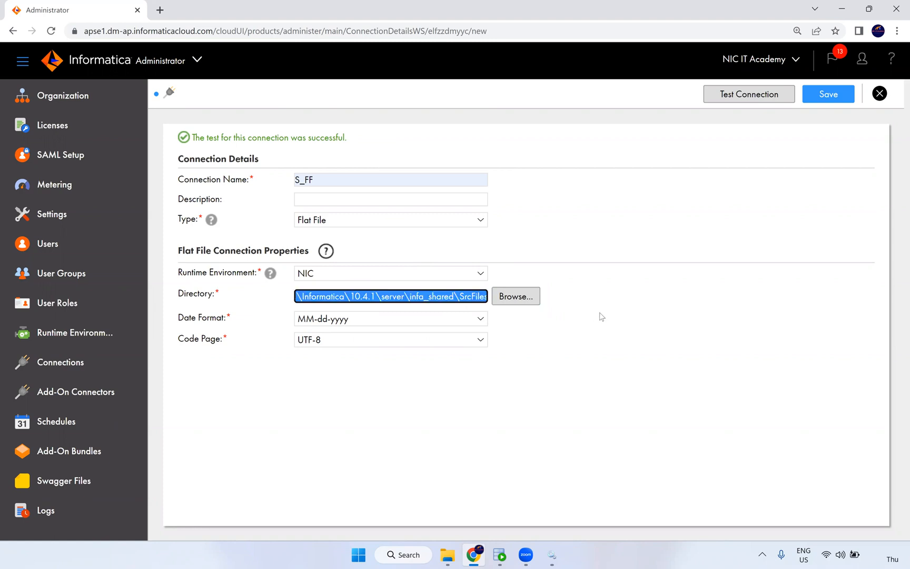
pyautogui.click(444, 555)
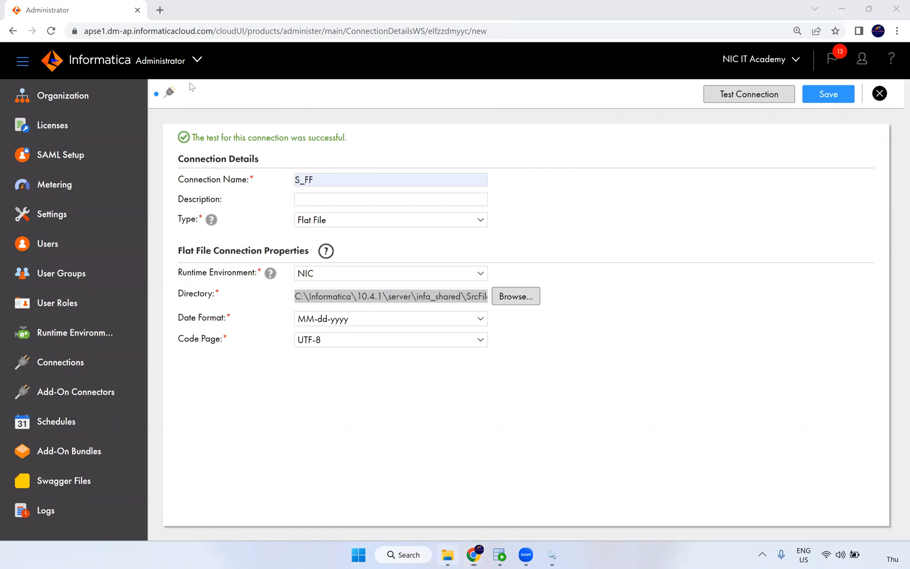
pyautogui.click(472, 555)
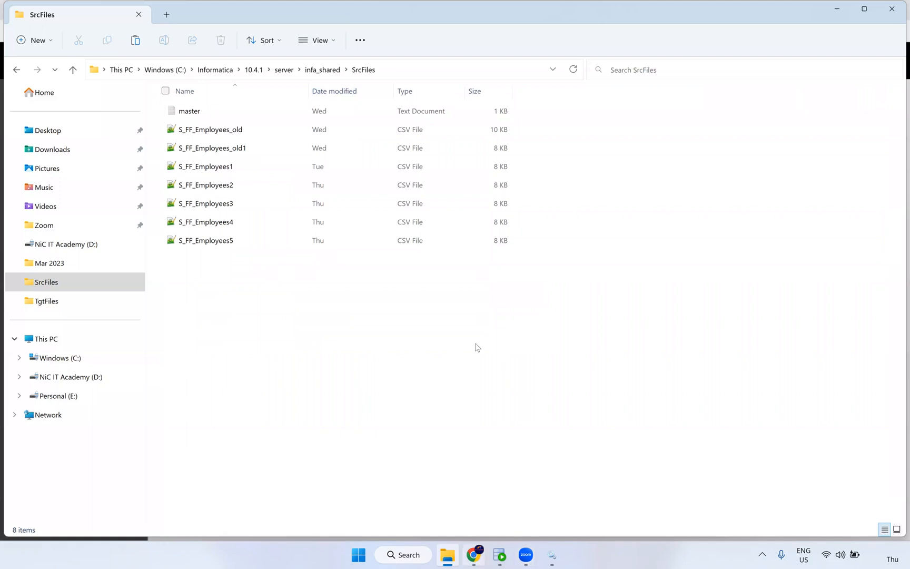
pyautogui.press('BackSpace')
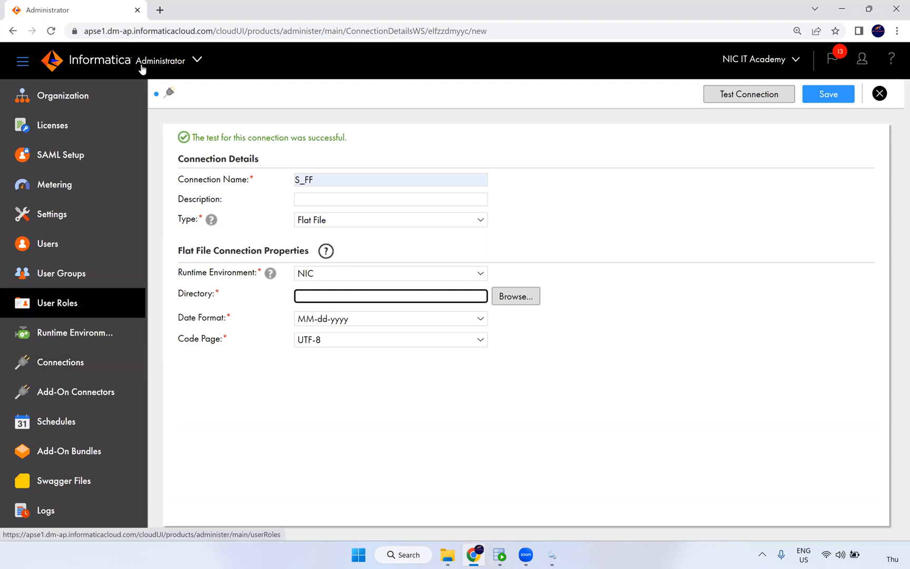
pyautogui.click(197, 60)
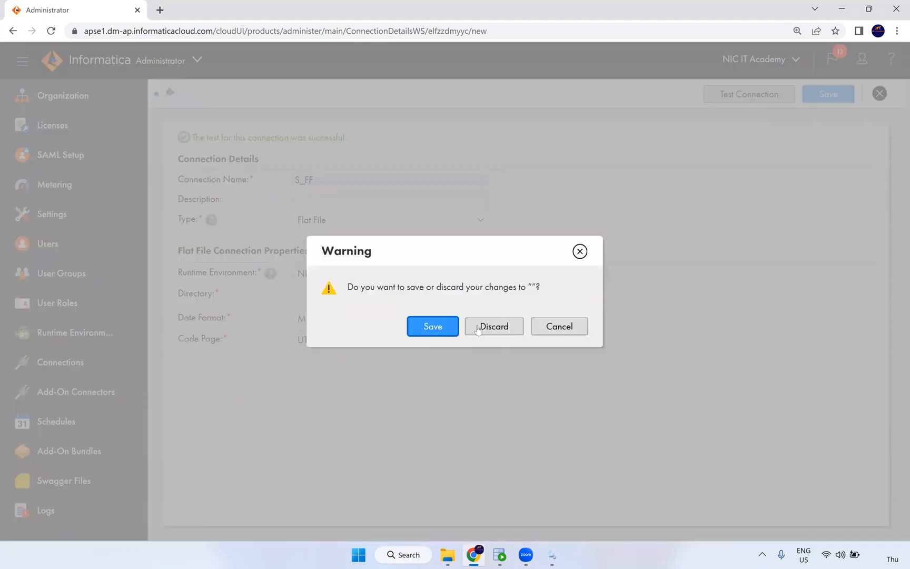
pyautogui.click(515, 331)
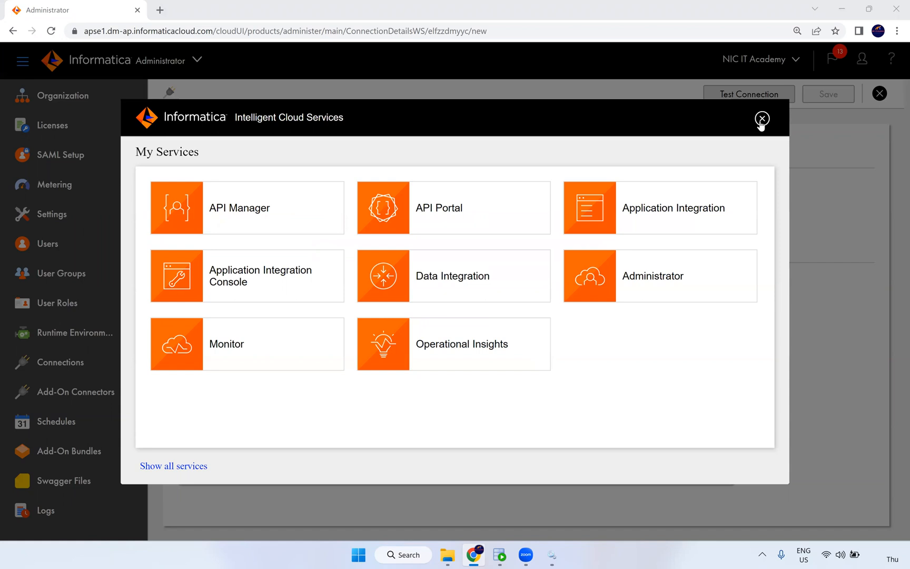
# Switch to File Explorer and open Live Training\IICS\Documents\1. Source and Target File System on the D: drive.
pyautogui.click(447, 555)
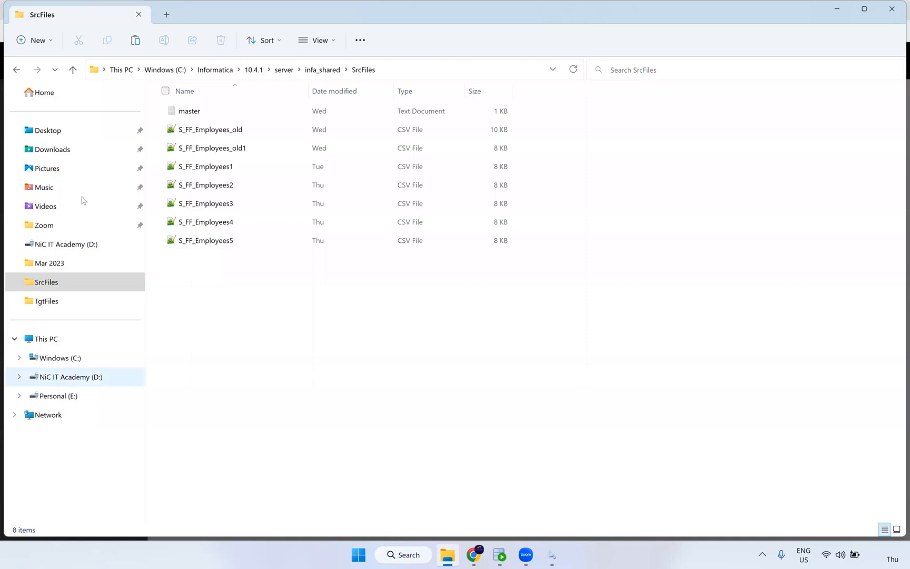
pyautogui.click(92, 370)
pyautogui.doubleClick(273, 121)
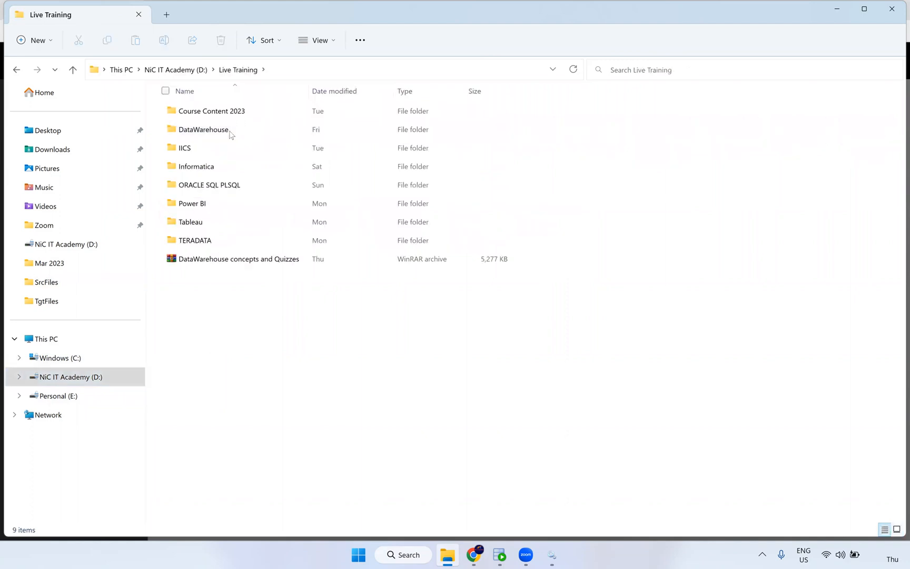
pyautogui.doubleClick(221, 149)
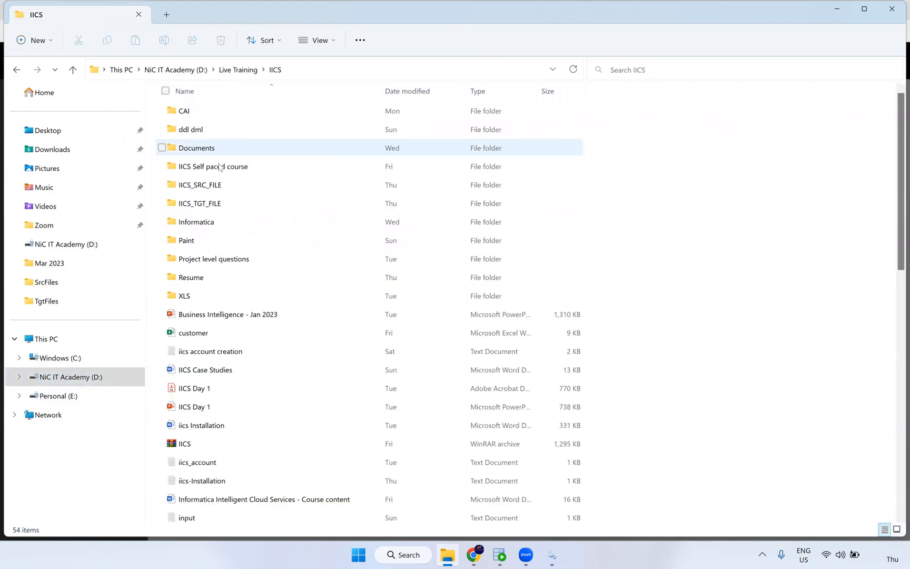
pyautogui.doubleClick(220, 148)
pyautogui.click(224, 118)
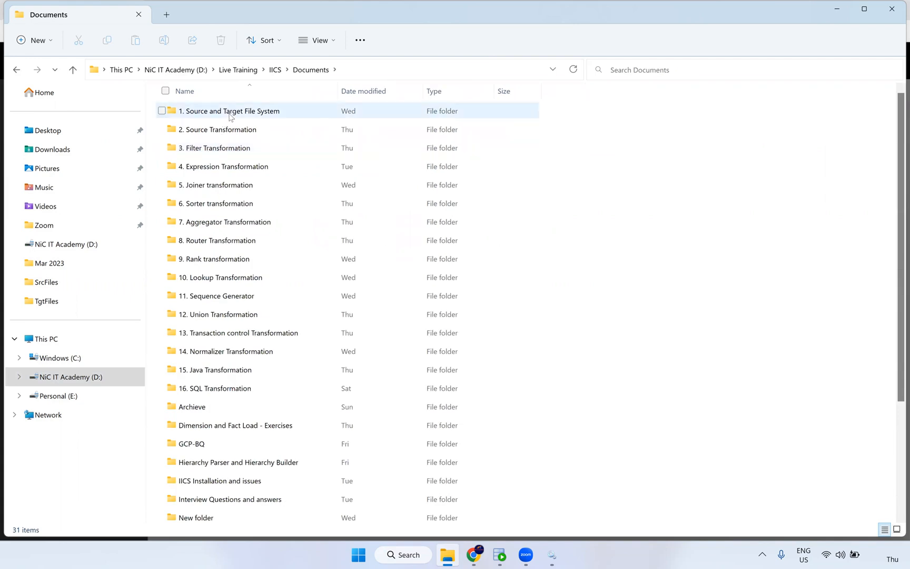
pyautogui.press('Return')
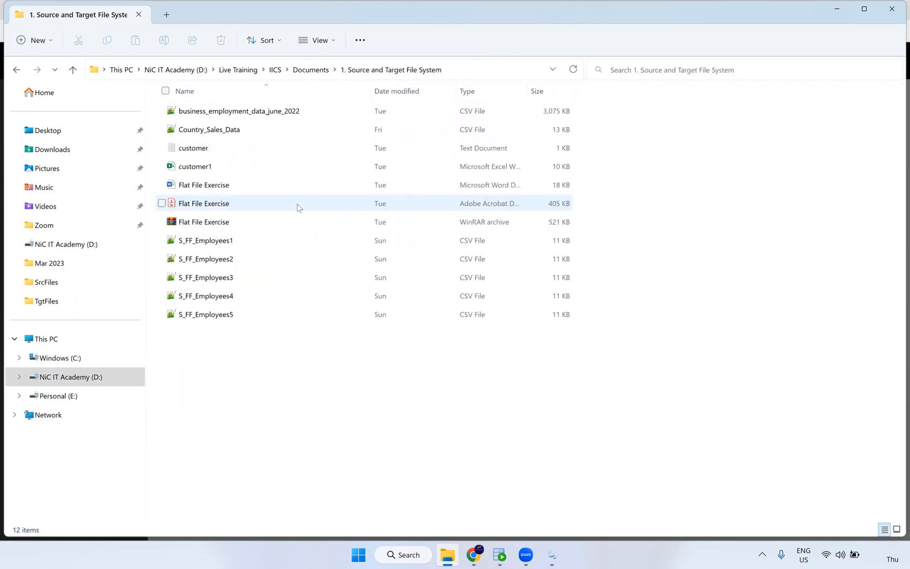
# Look over the sample files, including S_FF_Employees1 to S_FF_Employees5, and open the Flat File Exercise Word document.
pyautogui.rightClick(265, 117)
pyautogui.click(199, 214)
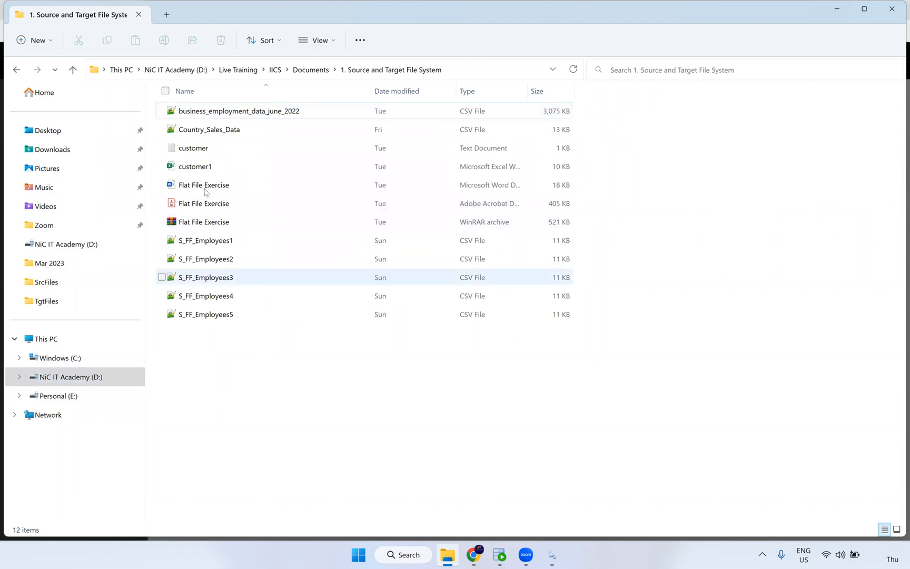
pyautogui.click(205, 187)
pyautogui.moveTo(203, 430); pyautogui.dragTo(185, 95)
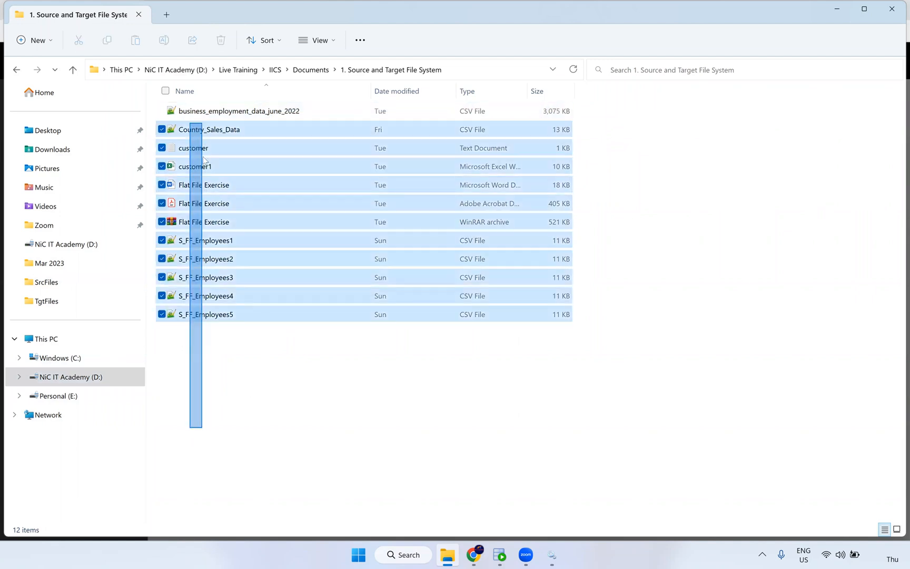
pyautogui.click(304, 408)
pyautogui.moveTo(237, 405); pyautogui.dragTo(219, 330)
pyautogui.click(211, 377)
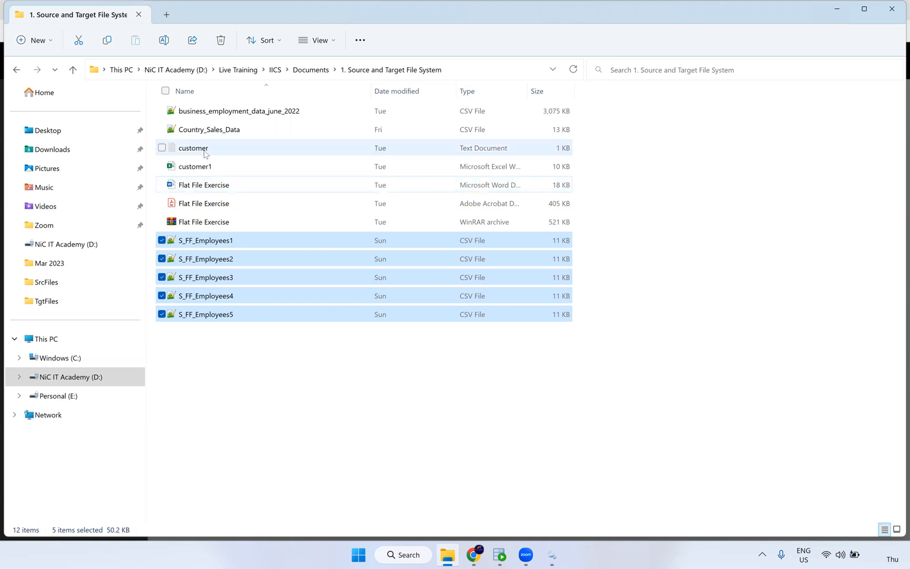
pyautogui.click(200, 187)
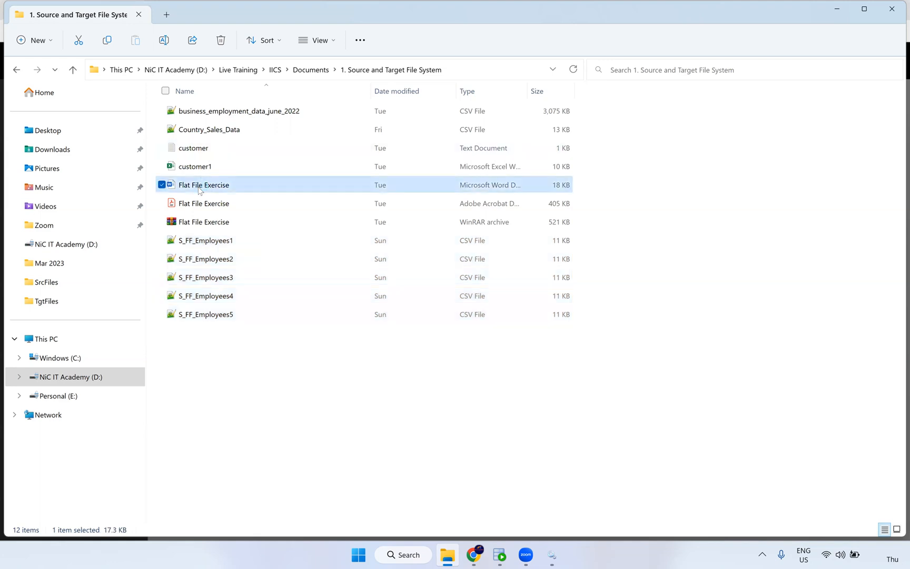
pyautogui.doubleClick(199, 185)
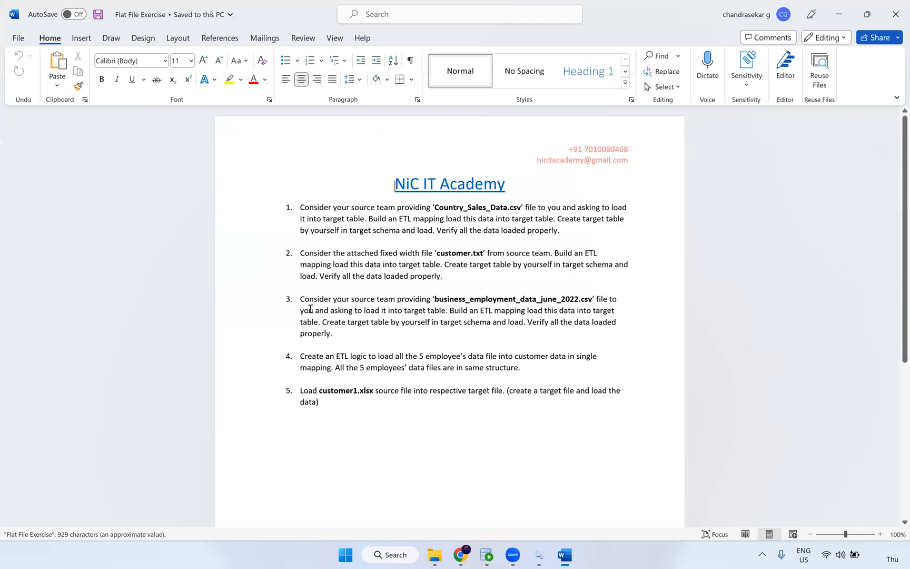
# Review the flat file exercises and highlight the file name business_employment_data_june_2022.csv in exercise 3.
pyautogui.moveTo(284, 235); pyautogui.dragTo(278, 213)
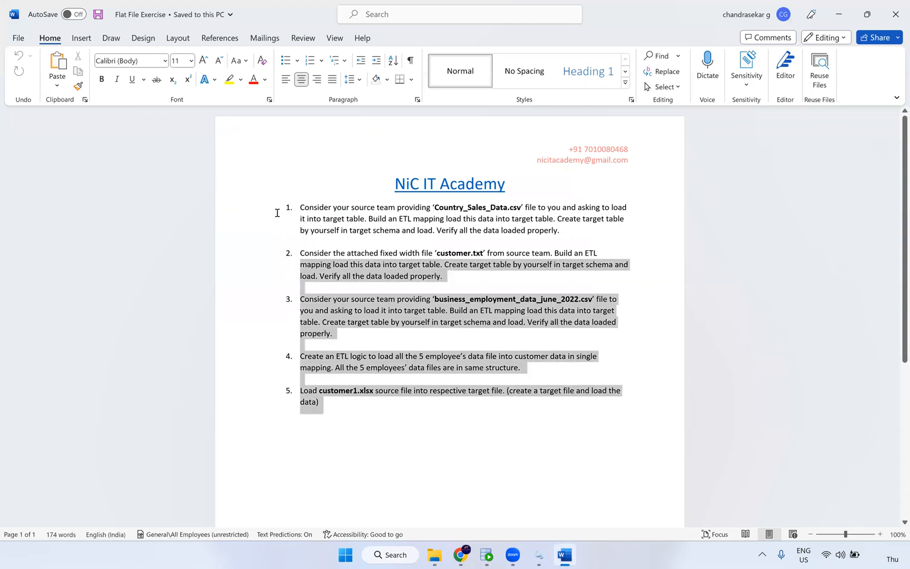
pyautogui.click(405, 242)
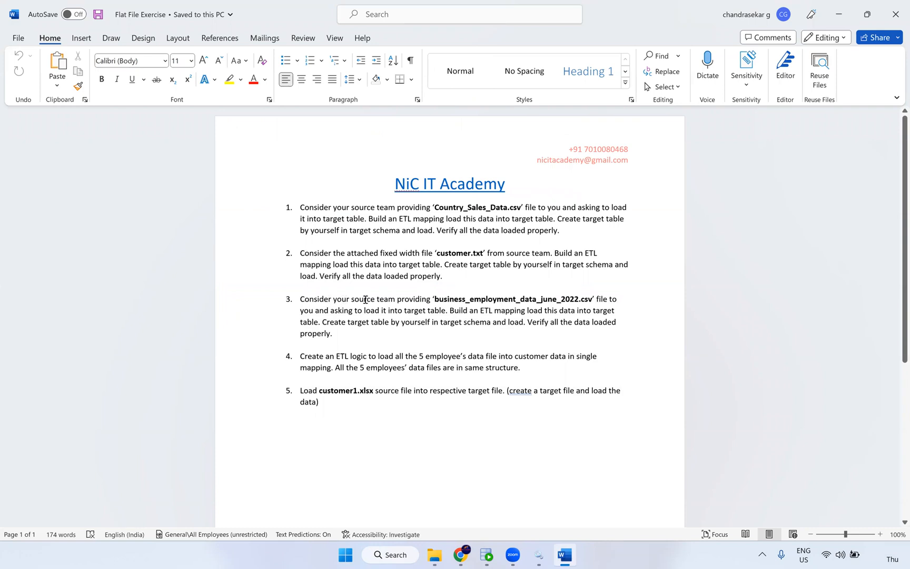
pyautogui.moveTo(435, 300); pyautogui.dragTo(556, 299)
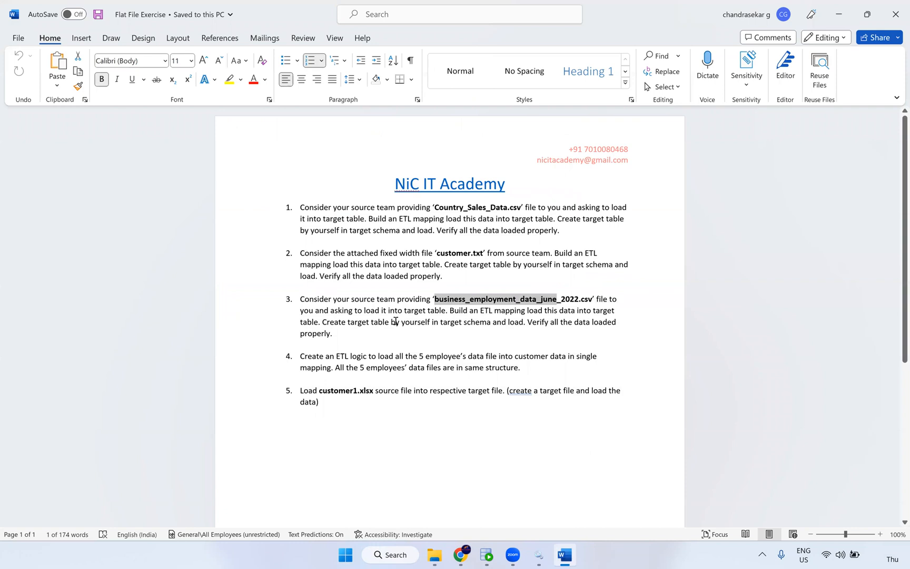
pyautogui.click(532, 319)
pyautogui.moveTo(437, 300); pyautogui.dragTo(594, 304)
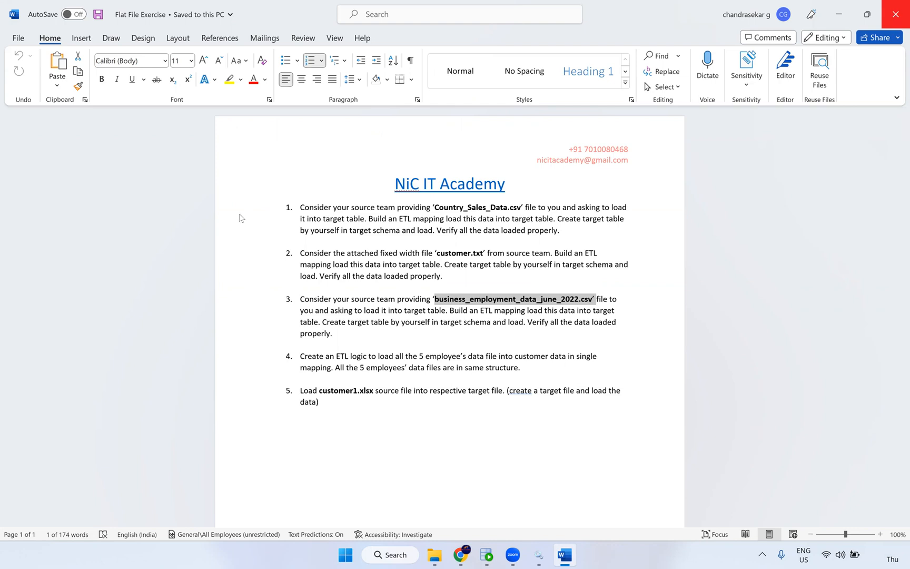
# Switch to File Explorer and open business_employment_data_june_2022 in Notepad++.
pyautogui.hotkey('alt', 'Tab')
pyautogui.rightClick(238, 117)
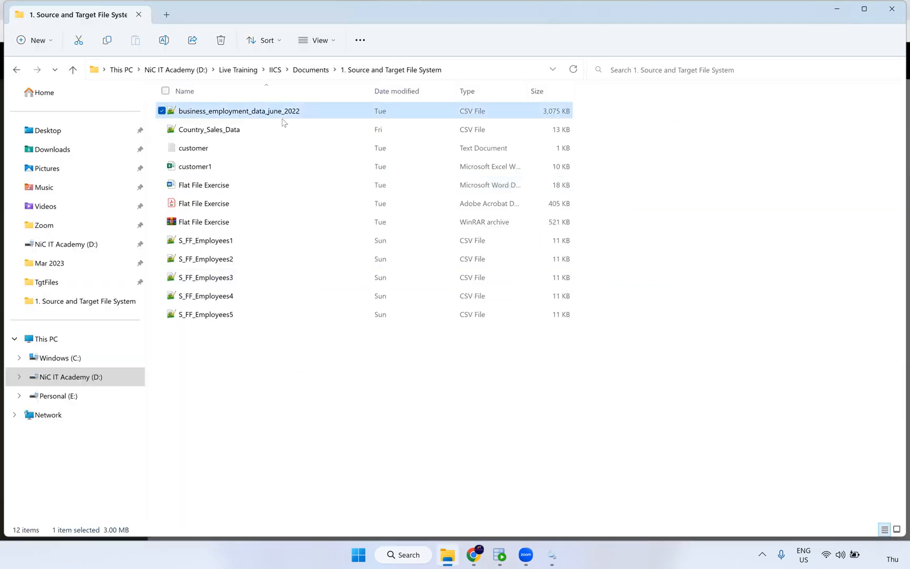
pyautogui.moveTo(299, 173)
pyautogui.click(453, 212)
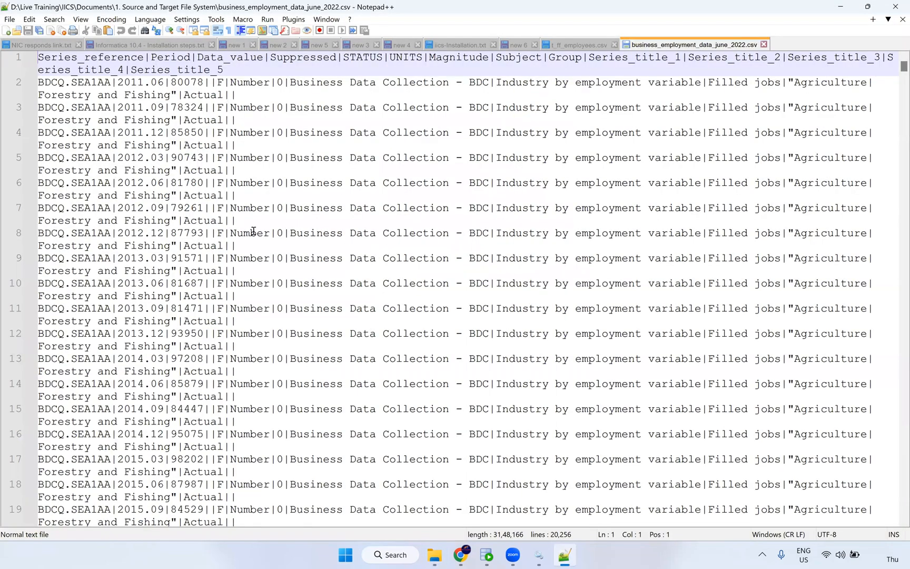
# Inspect the trailing pipe delimiters of the first data record, with each record fitted on a single line.
pyautogui.moveTo(224, 96); pyautogui.dragTo(230, 95)
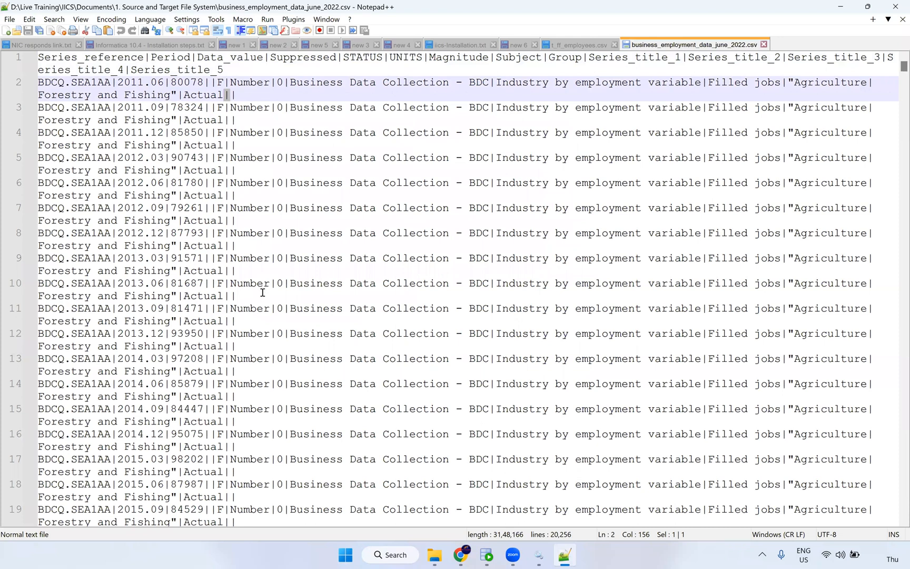
pyautogui.keyDown('ctrl'); pyautogui.scroll(-1, 262, 293); pyautogui.keyUp('ctrl')
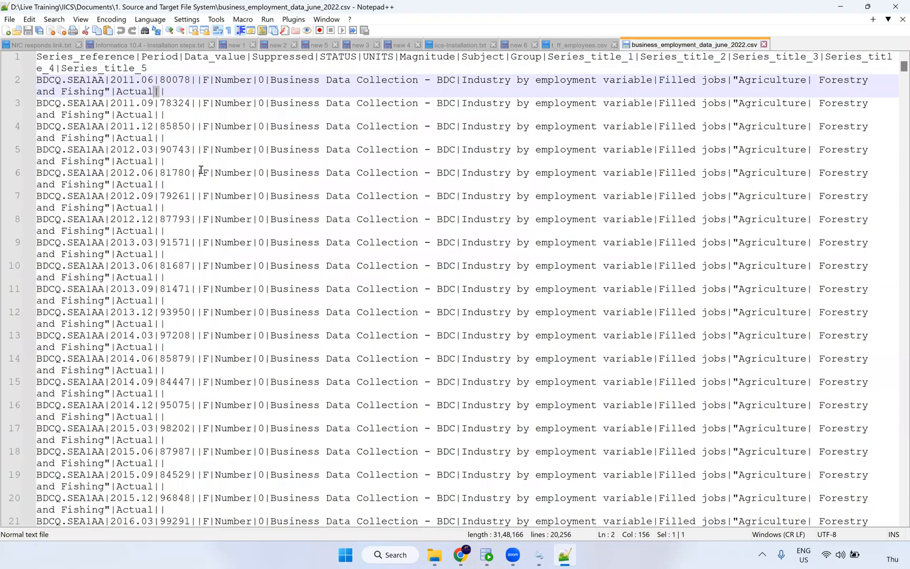
pyautogui.keyDown('ctrl'); pyautogui.scroll(-2, 638, 65); pyautogui.keyUp('ctrl')
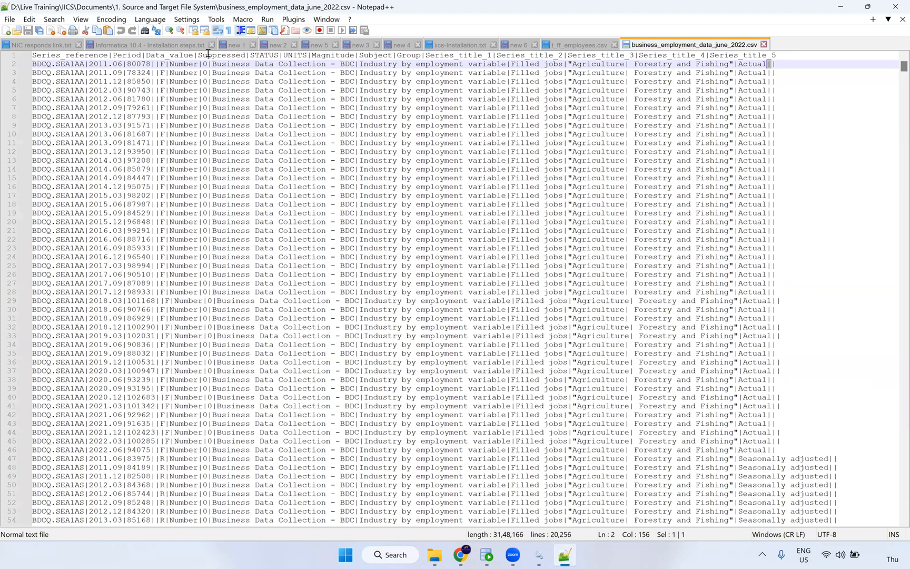
pyautogui.hotkey('ctrl', 'Tab')
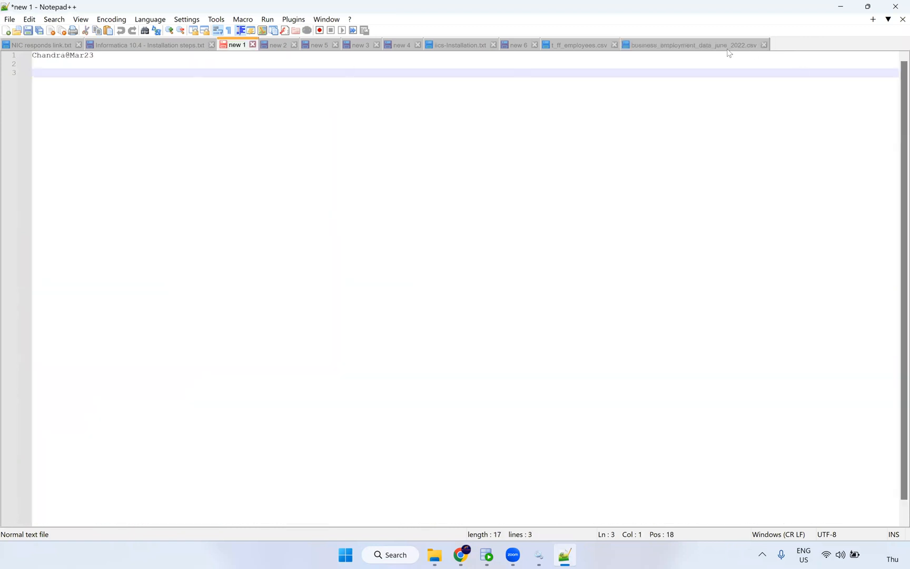
pyautogui.hotkey('ctrl', 'Tab')
# Trace the pipe-separated column names across the header row and compare them with the end of the first data record.
pyautogui.click(246, 60)
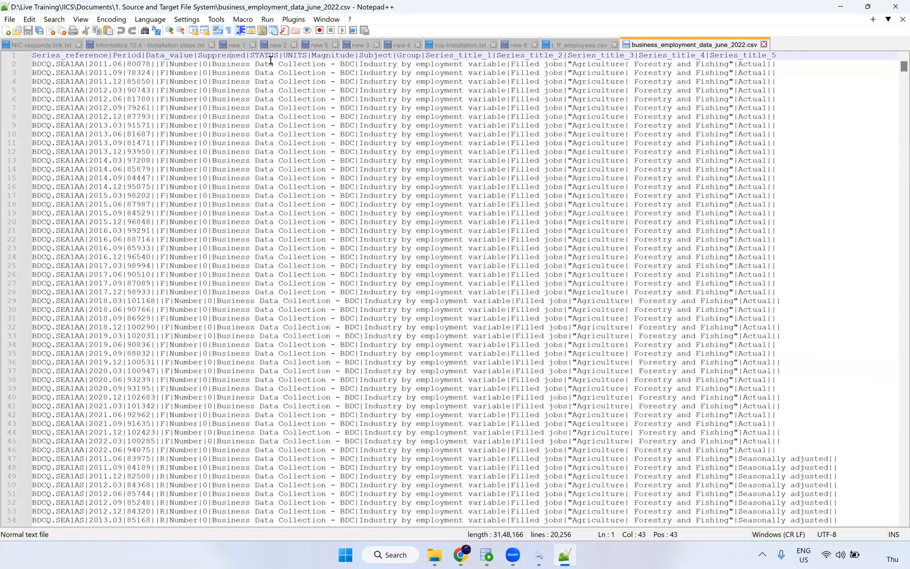
pyautogui.click(277, 59)
pyautogui.click(380, 58)
pyautogui.click(429, 57)
pyautogui.click(533, 57)
pyautogui.click(653, 56)
pyautogui.click(725, 57)
pyautogui.click(771, 65)
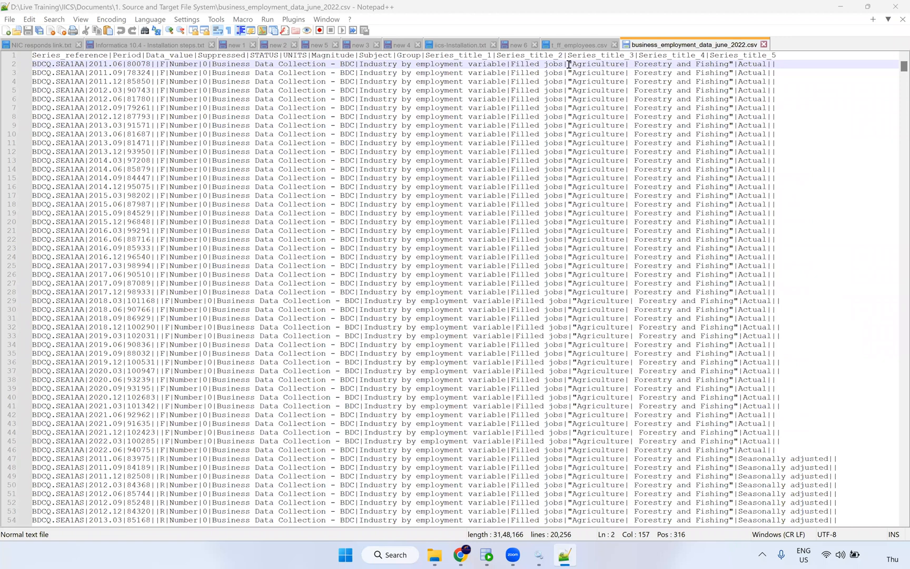
# Highlight the quoted value "Agriculture| Forestry and Fishing" in the first data record to examine its embedded pipe.
pyautogui.moveTo(573, 64); pyautogui.dragTo(569, 65)
pyautogui.moveTo(734, 64); pyautogui.dragTo(570, 63)
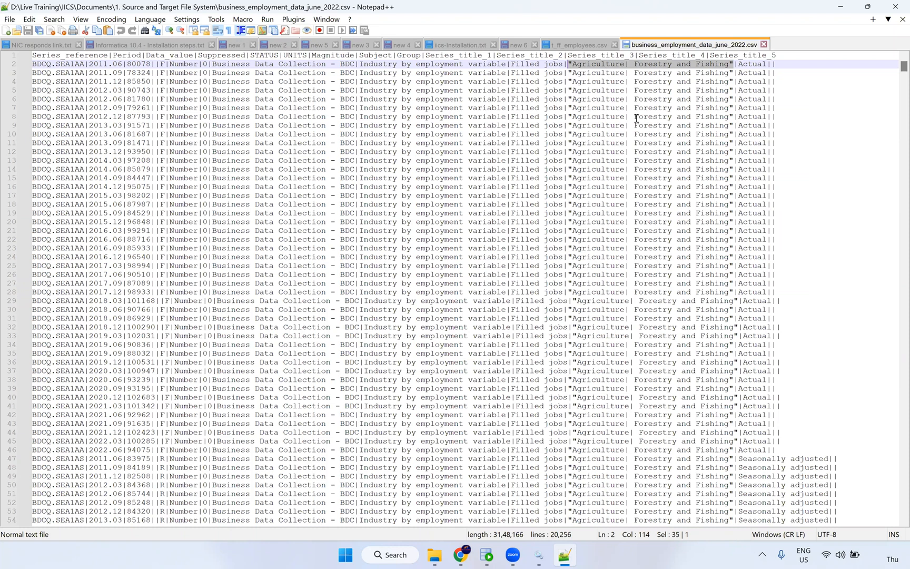
pyautogui.scroll(2, 654, 170)
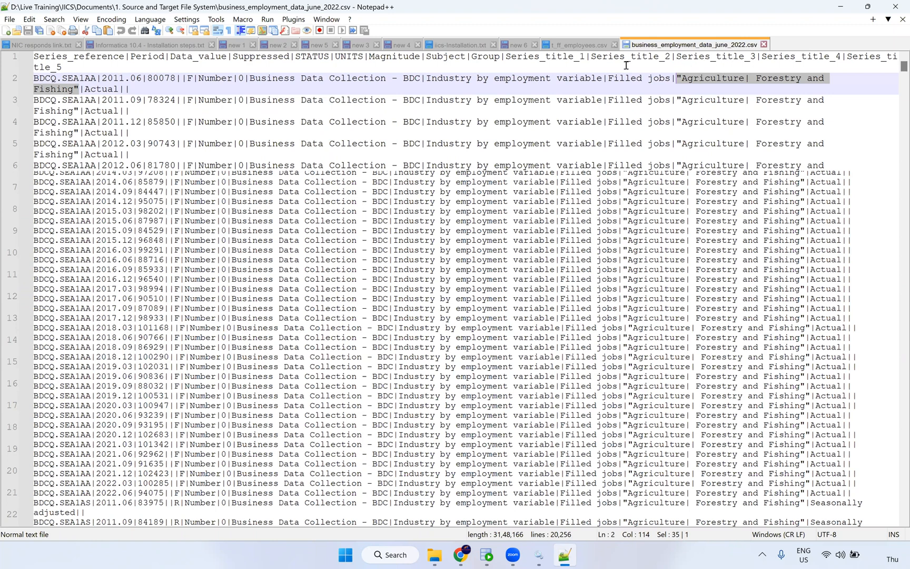
pyautogui.scroll(-2, 625, 66)
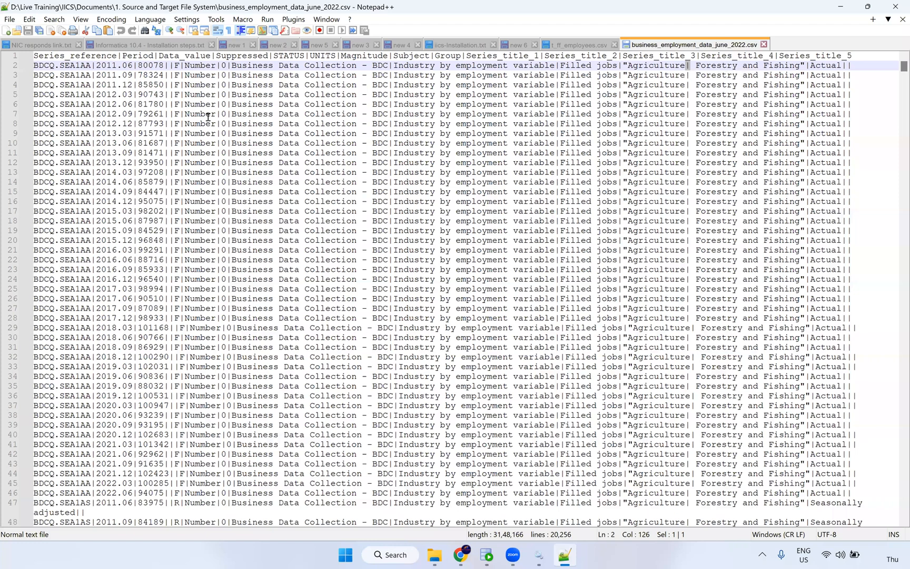
# Go through the first data record delimiter by delimiter, treating the quoted Agriculture text as one field.
pyautogui.click(81, 66)
pyautogui.click(163, 65)
pyautogui.click(180, 65)
pyautogui.click(230, 66)
pyautogui.moveTo(625, 64); pyautogui.dragTo(818, 67)
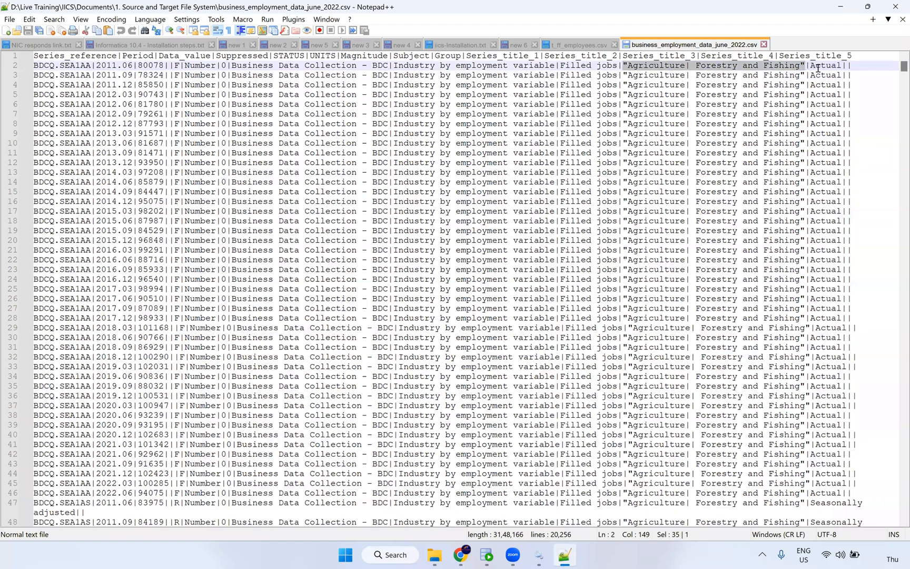
pyautogui.click(848, 65)
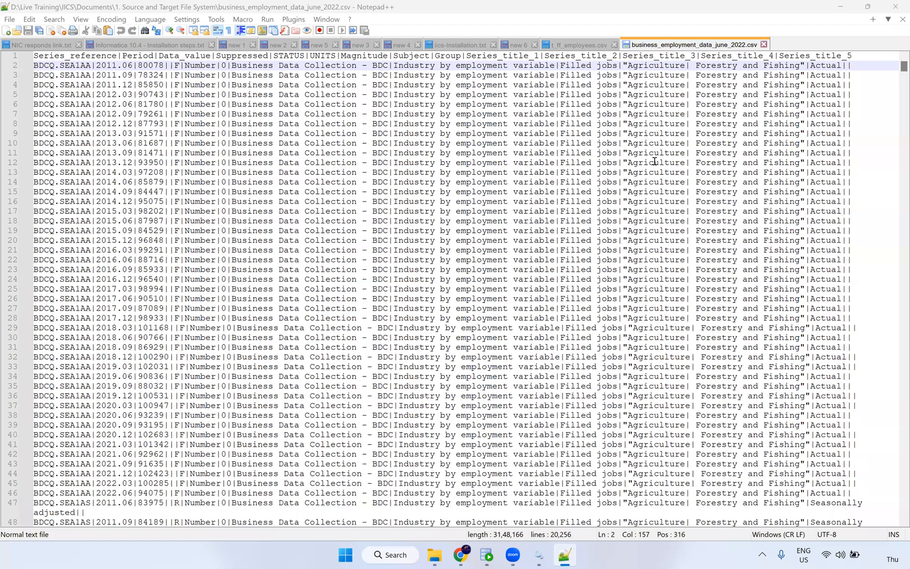
# Examine the quoted field in the seasonally adjusted records from line 47 and highlight the complete header row.
pyautogui.scroll(-9, 699, 289)
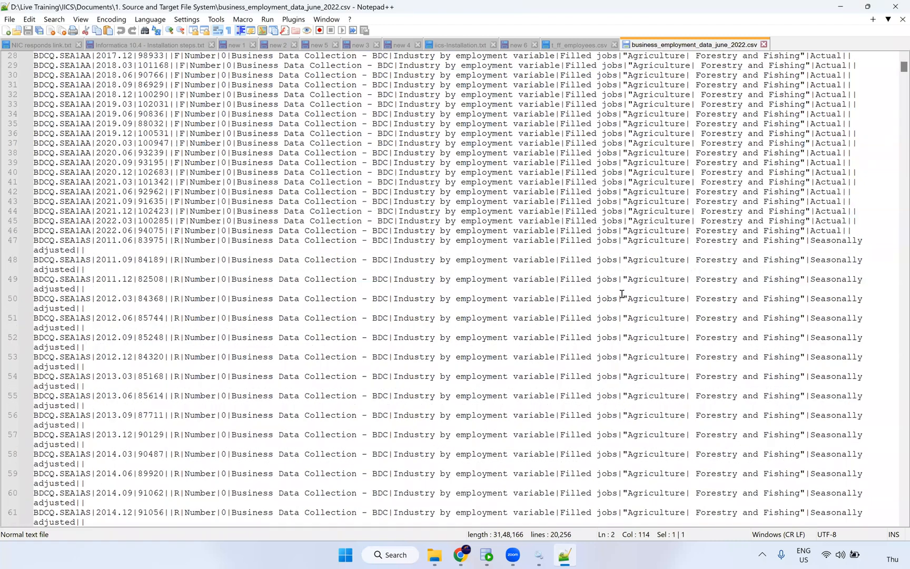
pyautogui.scroll(-1, 622, 294)
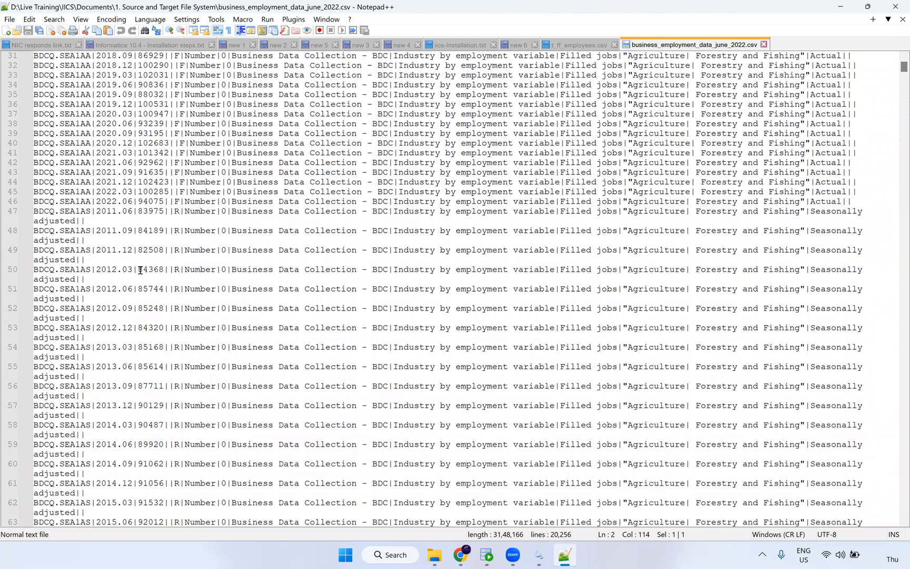
pyautogui.scroll(-1, 141, 269)
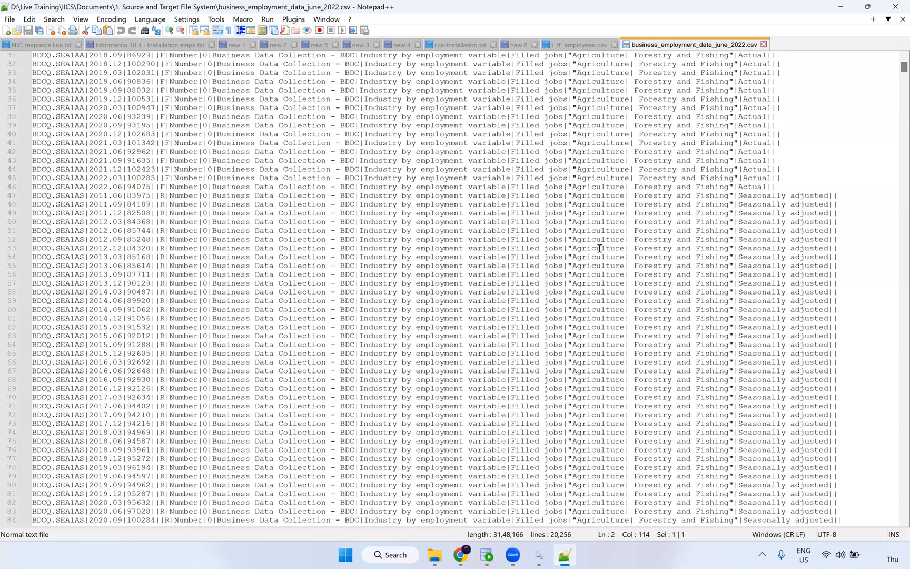
pyautogui.moveTo(733, 196); pyautogui.dragTo(567, 194)
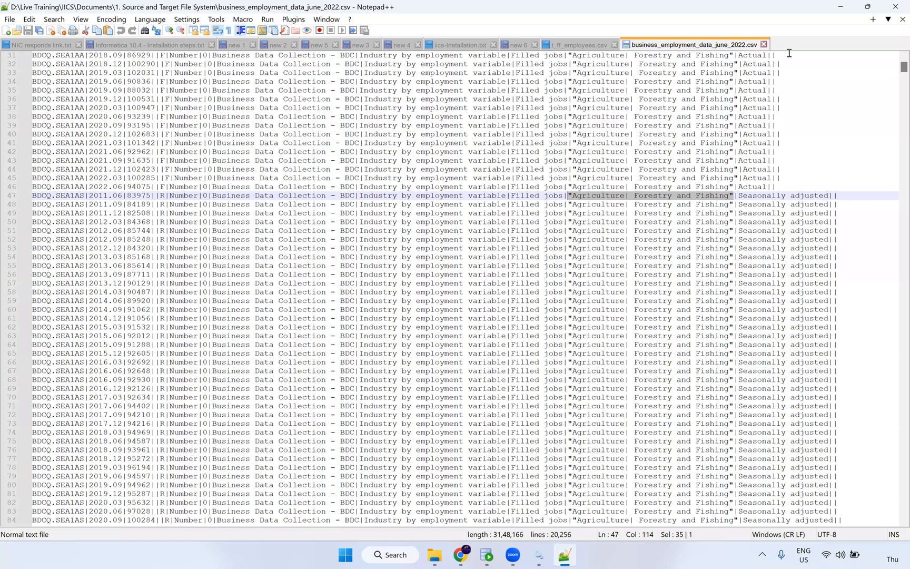
pyautogui.scroll(10, 762, 55)
pyautogui.moveTo(778, 56); pyautogui.dragTo(13, 58)
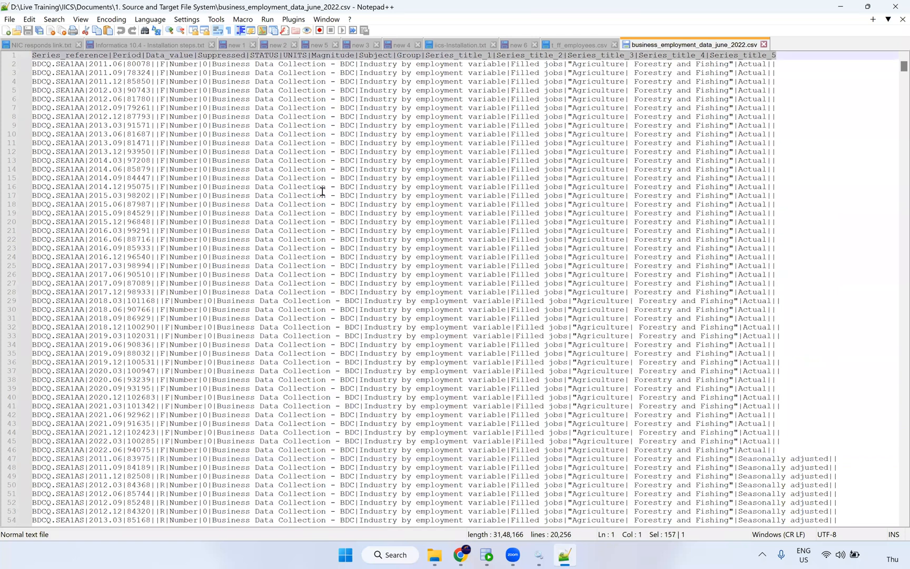
pyautogui.scroll(1, 395, 85)
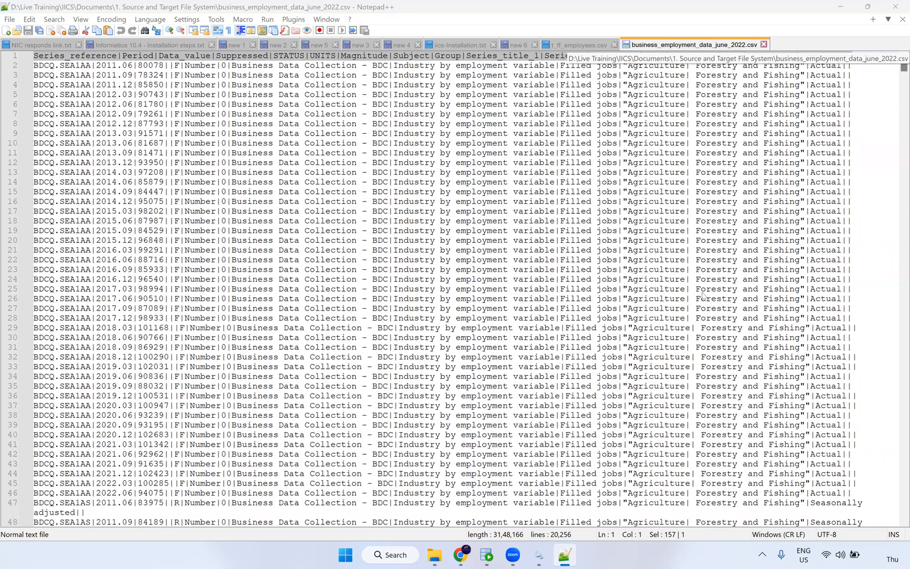
# Open Paint with a blank canvas.
pyautogui.click(487, 556)
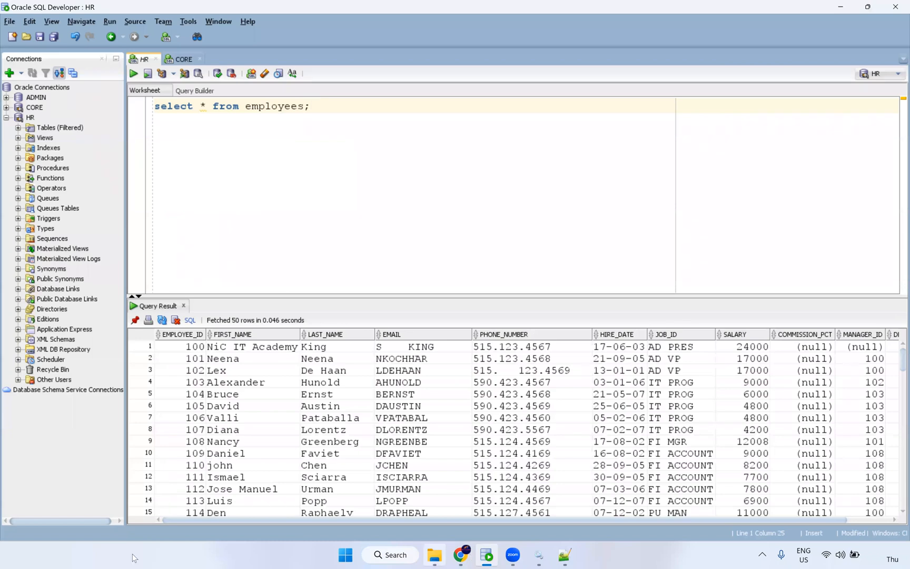
pyautogui.click(433, 556)
pyautogui.click(404, 557)
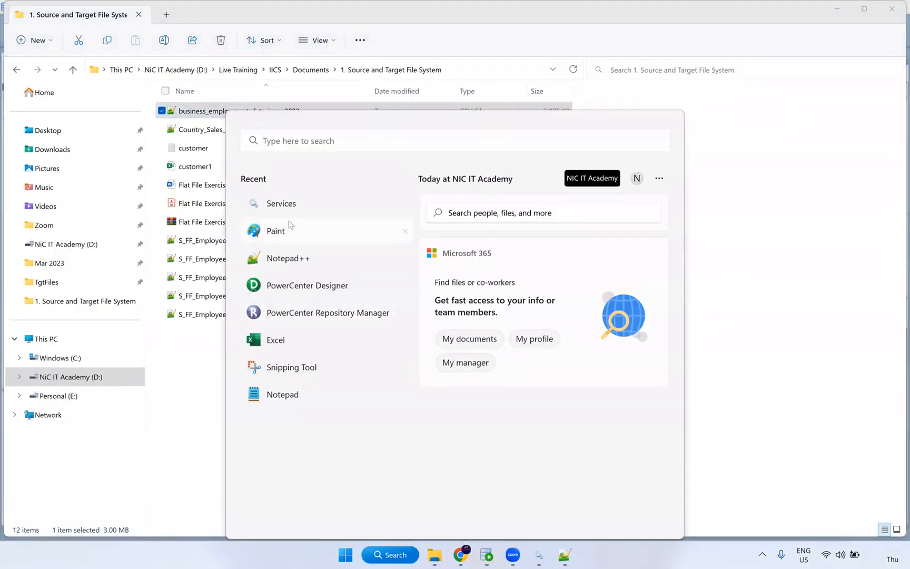
pyautogui.click(290, 224)
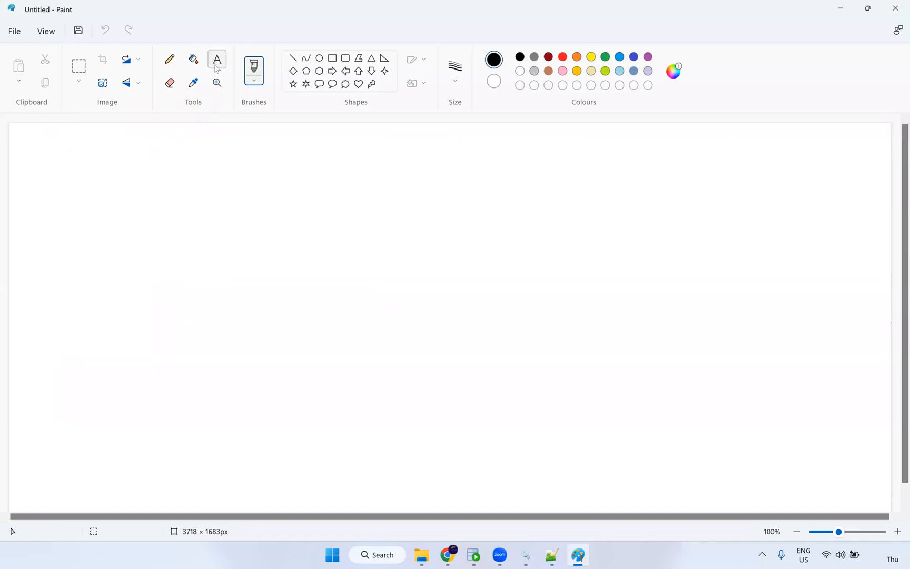
# Add the text "File List" as a heading near the upper-left corner of the canvas.
pyautogui.click(217, 60)
pyautogui.click(118, 192)
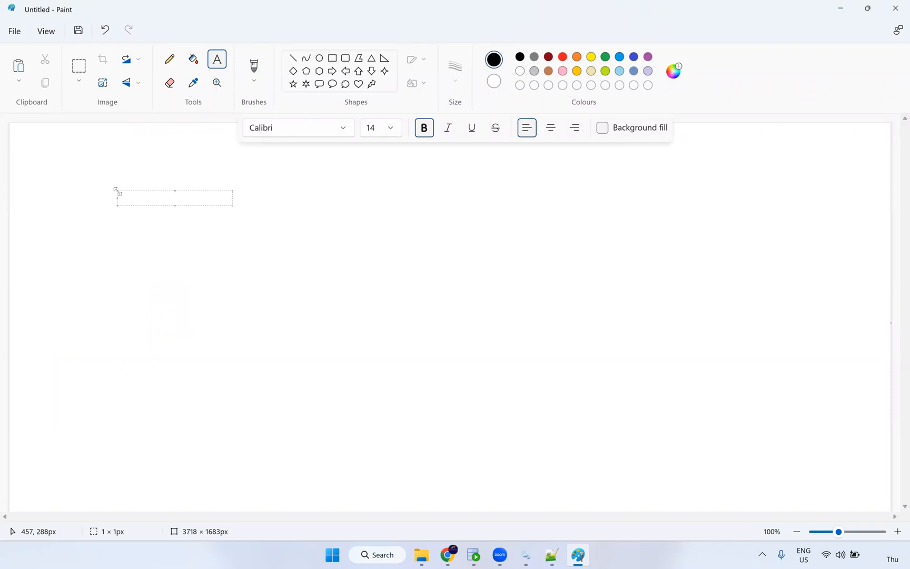
pyautogui.moveTo(117, 191); pyautogui.dragTo(78, 144)
pyautogui.write('File List')
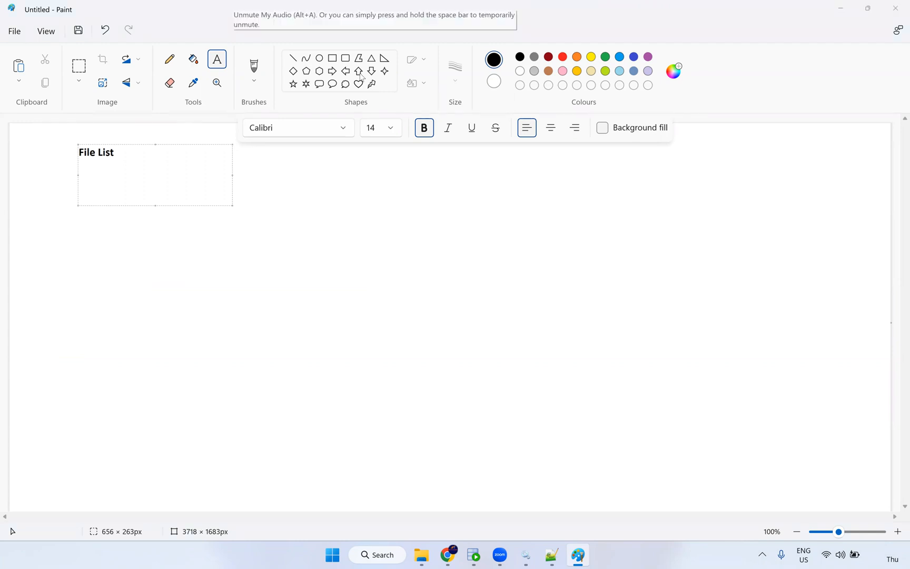
pyautogui.click(179, 282)
# Draw a column of four small rounded rectangles below the heading and one tall rounded rectangle on the canvas's right side.
pyautogui.click(346, 58)
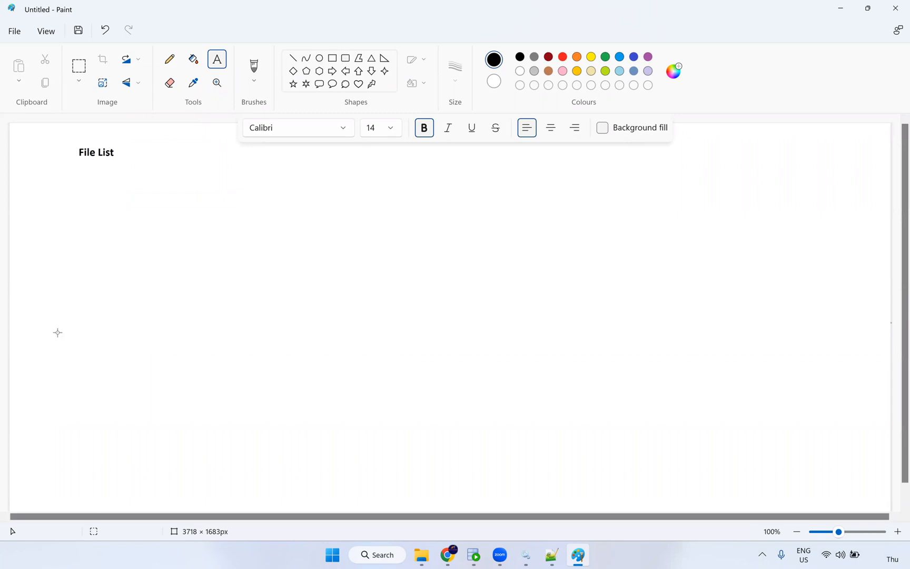
pyautogui.moveTo(115, 207); pyautogui.dragTo(187, 270)
pyautogui.moveTo(662, 188); pyautogui.dragTo(796, 407)
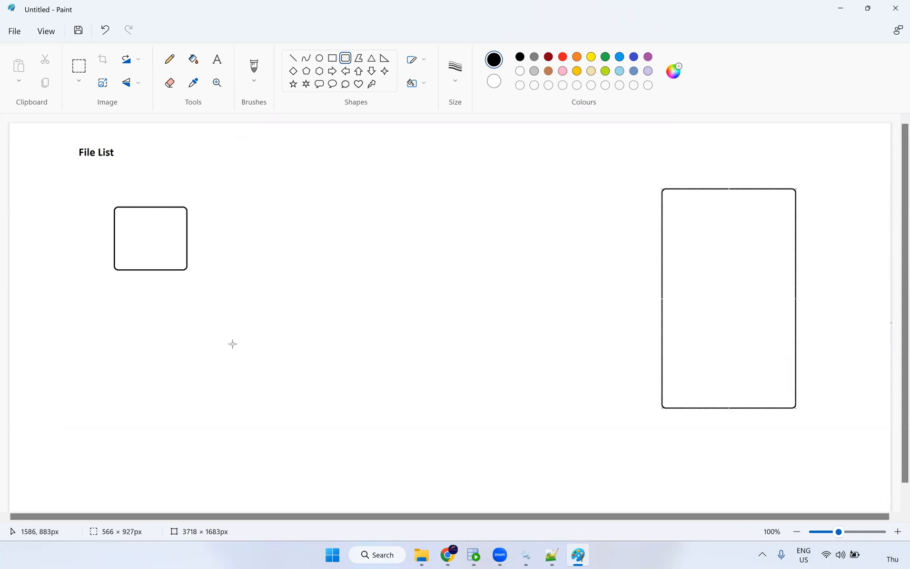
pyautogui.moveTo(116, 286); pyautogui.dragTo(186, 343)
pyautogui.moveTo(115, 360); pyautogui.dragTo(187, 421)
pyautogui.moveTo(111, 437); pyautogui.dragTo(185, 494)
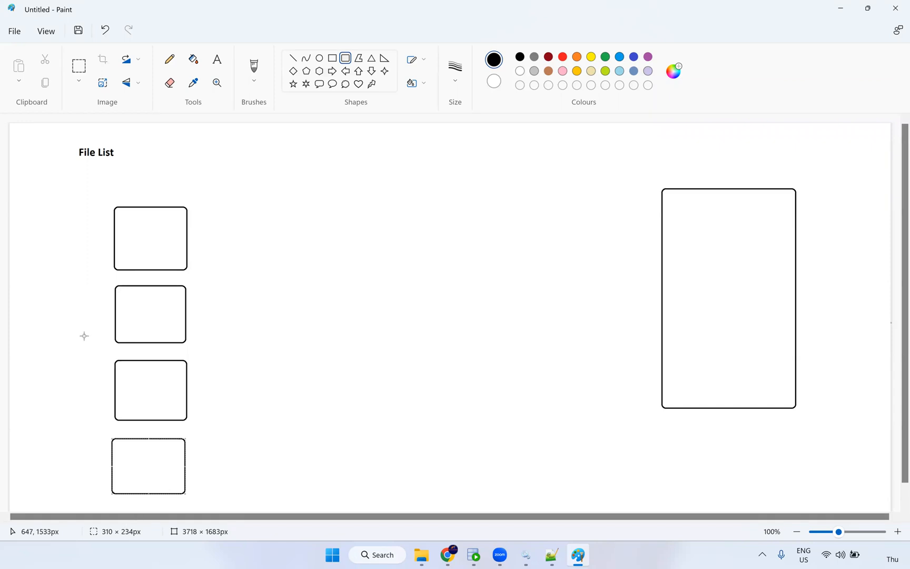
# Write the text 100 inside each of the upper two small boxes.
pyautogui.click(217, 59)
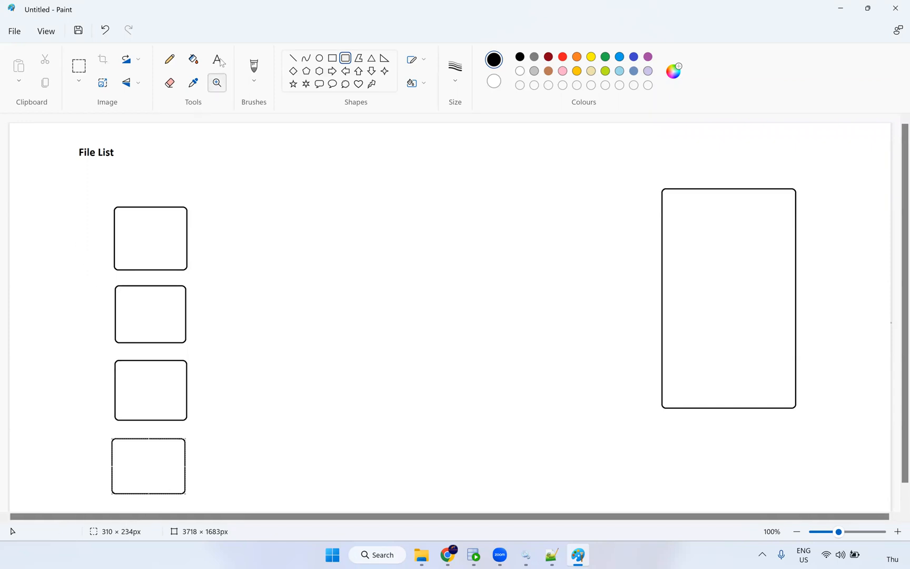
pyautogui.click(129, 233)
pyautogui.write('1')
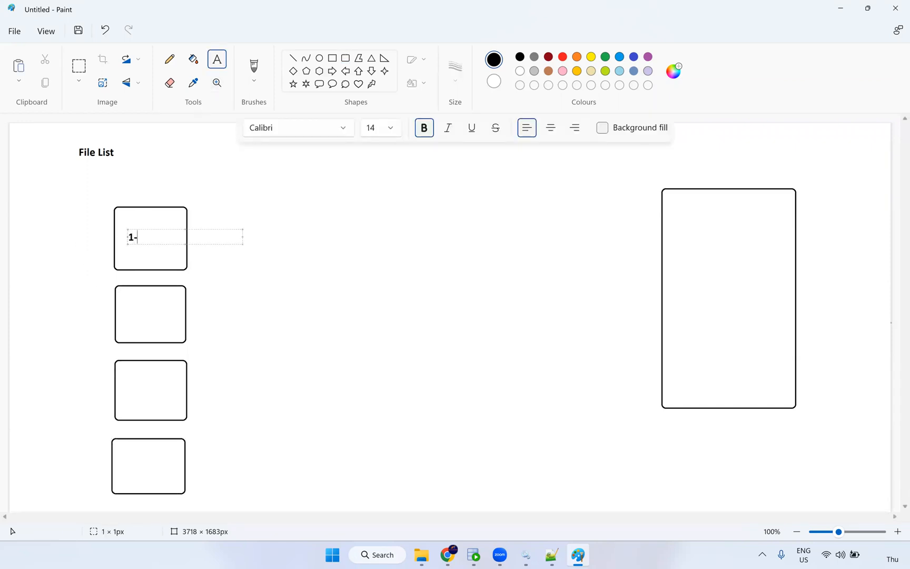
pyautogui.write('00')
pyautogui.click(143, 310)
pyautogui.click(138, 310)
pyautogui.write('100')
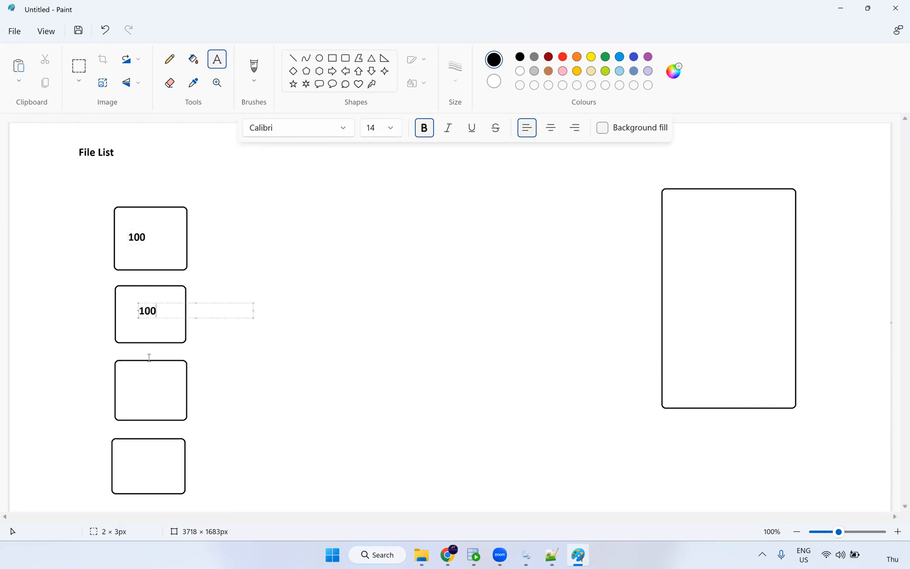
# Write the text 200 inside each of the lower two small boxes.
pyautogui.click(139, 387)
pyautogui.click(139, 387)
pyautogui.write('200')
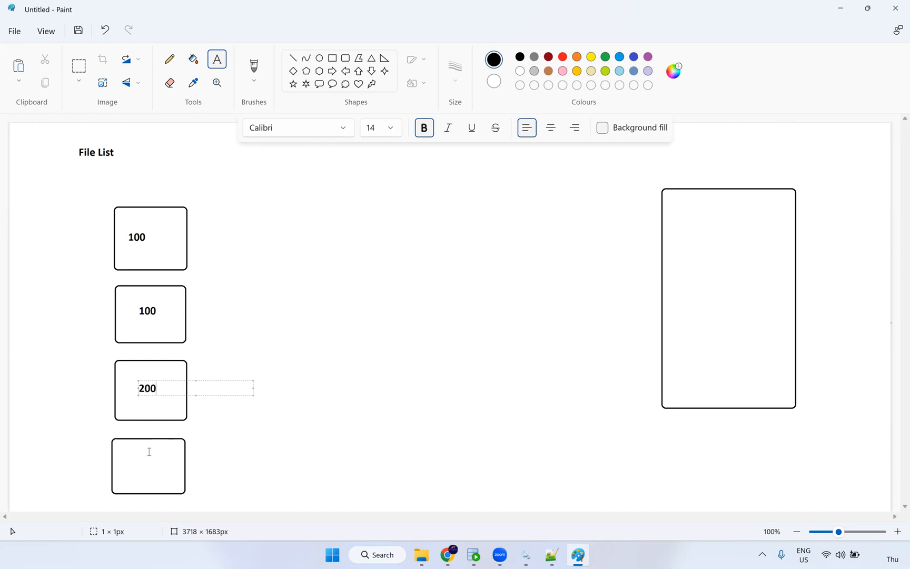
pyautogui.click(133, 462)
pyautogui.click(133, 462)
pyautogui.write('200')
pyautogui.click(163, 233)
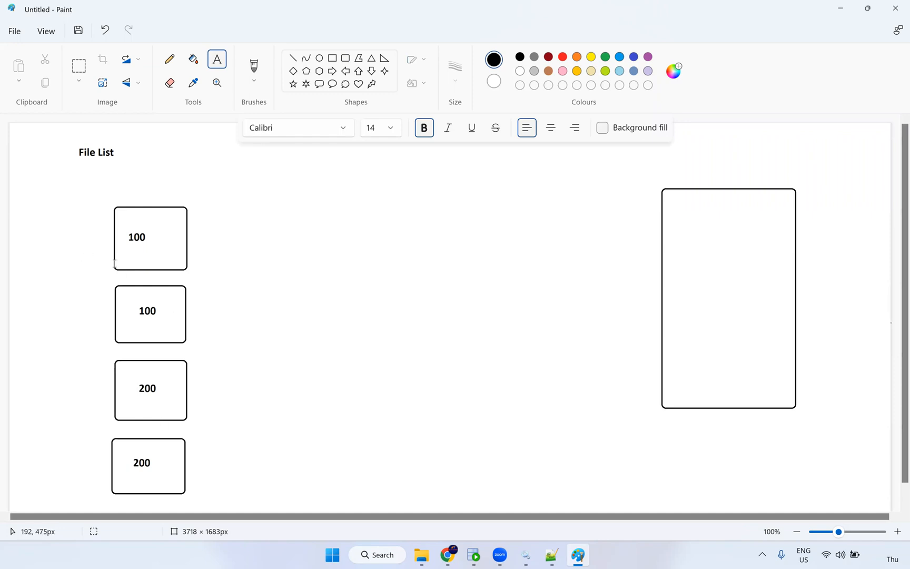
# Label the first small box emp1 and the second emp2, placing the text beside each box's outer left edge.
pyautogui.click(55, 231)
pyautogui.write('emp')
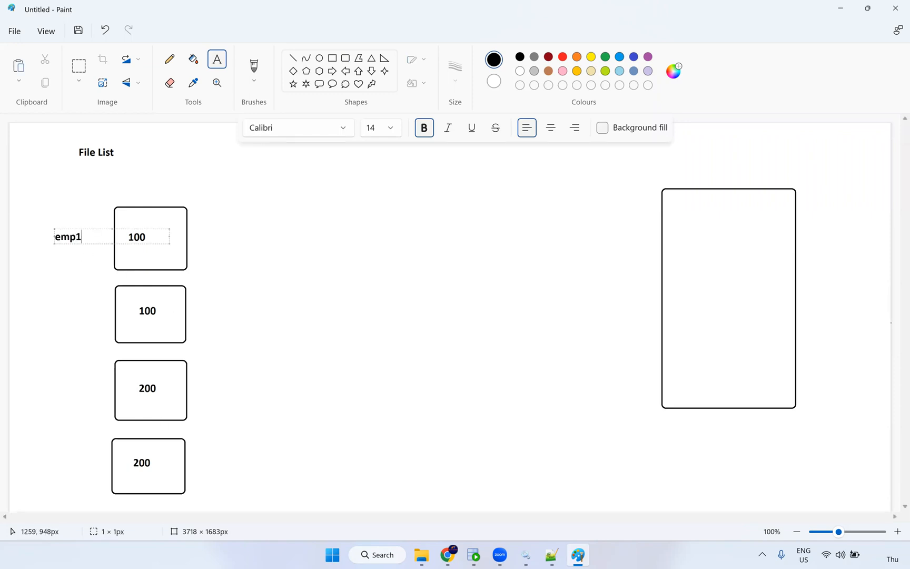
pyautogui.write('1')
pyautogui.hotkey('ctrl', 'a')
pyautogui.hotkey('ctrl', 'c')
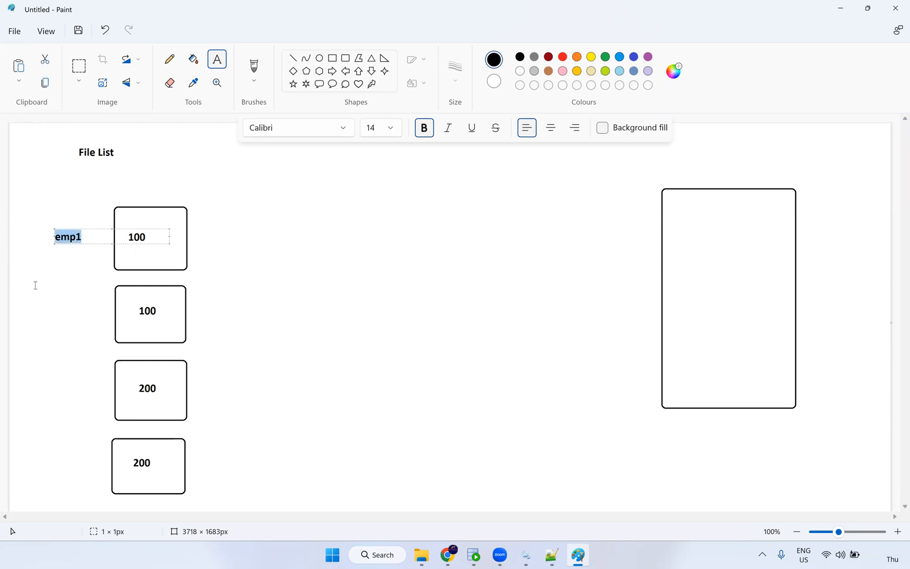
pyautogui.click(80, 314)
pyautogui.hotkey('ctrl', 'v')
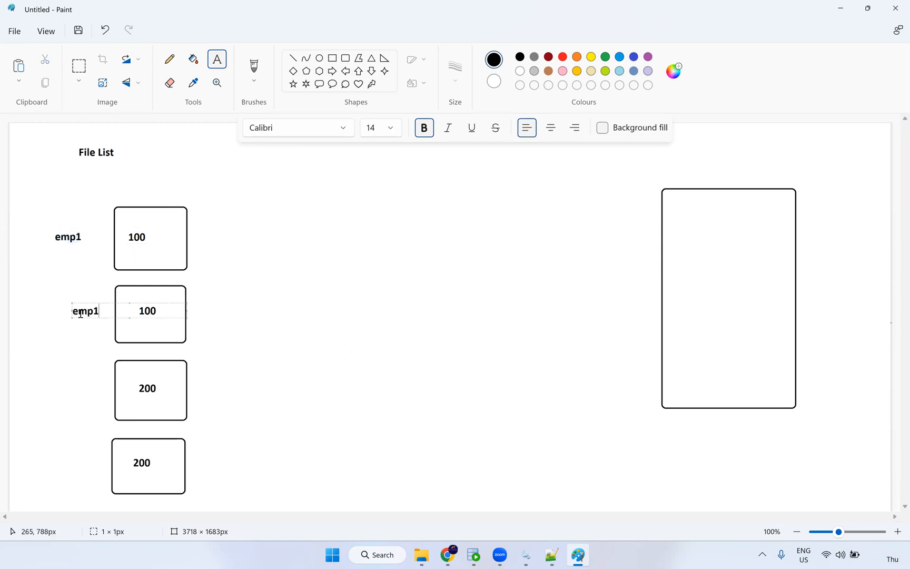
pyautogui.press('BackSpace')
pyautogui.write('2')
# Label the third small box emp3 and the fourth emp4, reusing the copied emp1 text.
pyautogui.click(74, 392)
pyautogui.click(74, 392)
pyautogui.hotkey('ctrl', 'v')
pyautogui.press('BackSpace')
pyautogui.write('3')
pyautogui.click(69, 463)
pyautogui.hotkey('ctrl', 'v')
pyautogui.press('BackSpace')
pyautogui.write('4')
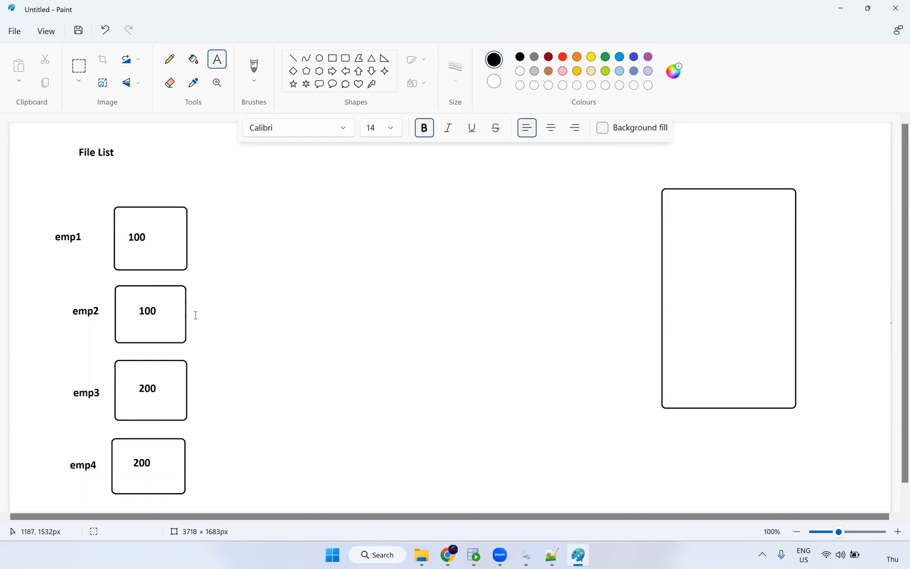
# Write the table name T_Employees inside the tall rounded rectangle.
pyautogui.click(694, 251)
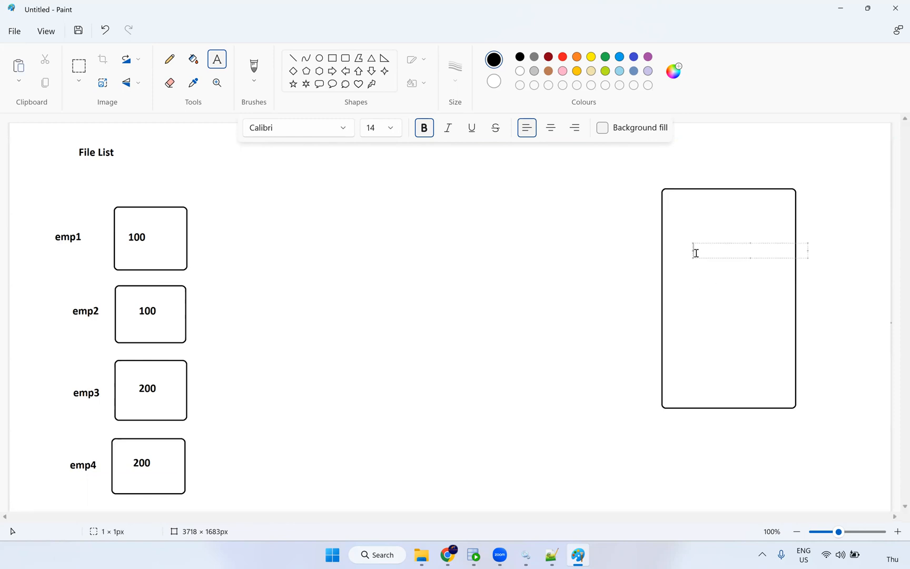
pyautogui.write('T_Employees')
pyautogui.click(520, 301)
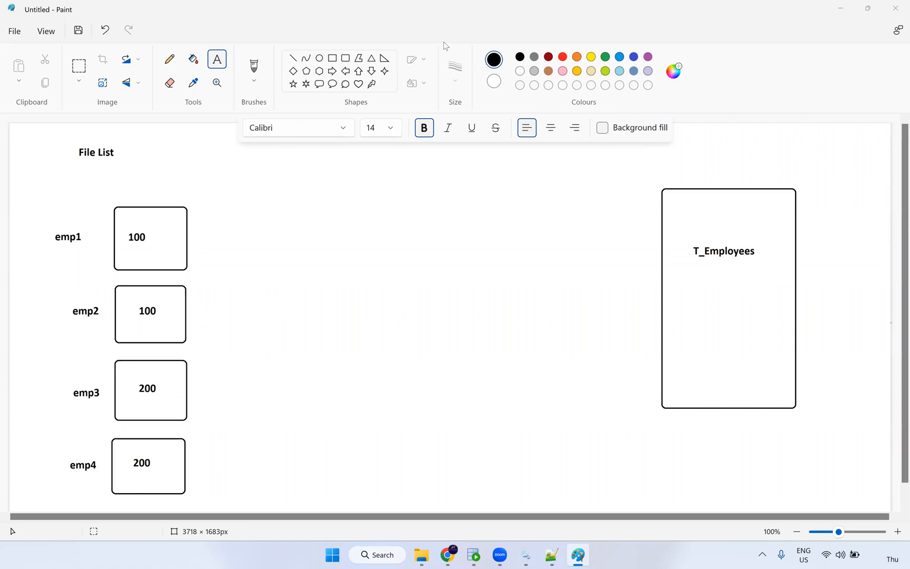
# Switch to Informatica Cloud Administrator, review the runtime environments, and open the Oracle_Src connection for editing.
pyautogui.click(452, 556)
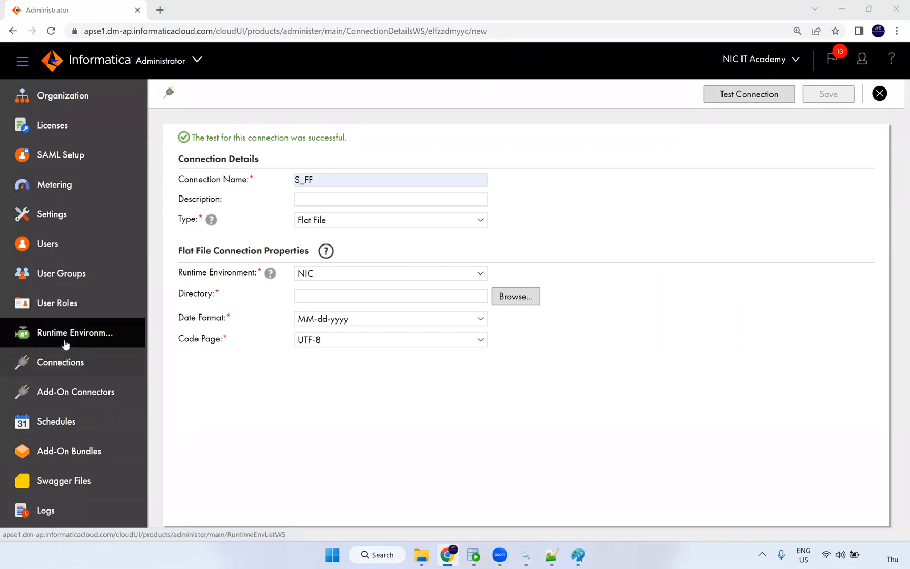
pyautogui.click(65, 344)
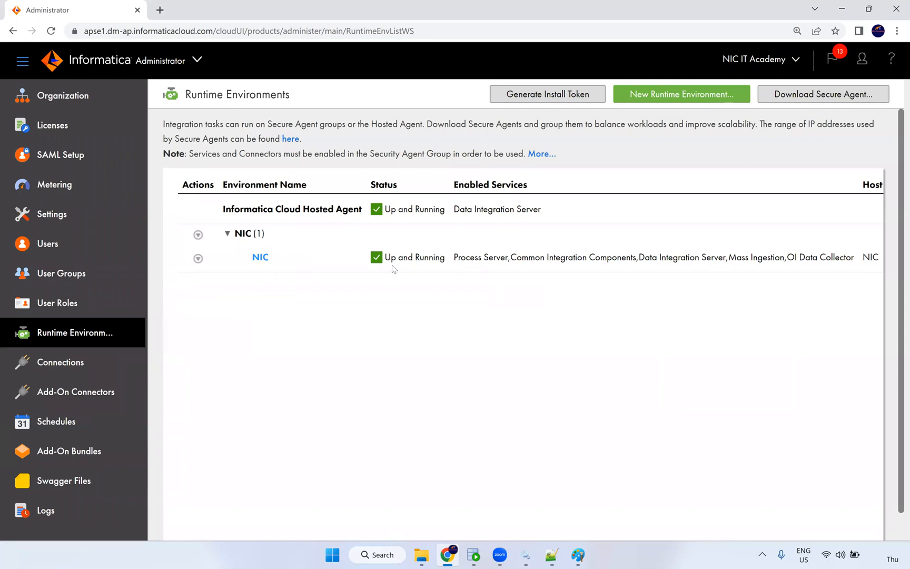
pyautogui.click(86, 361)
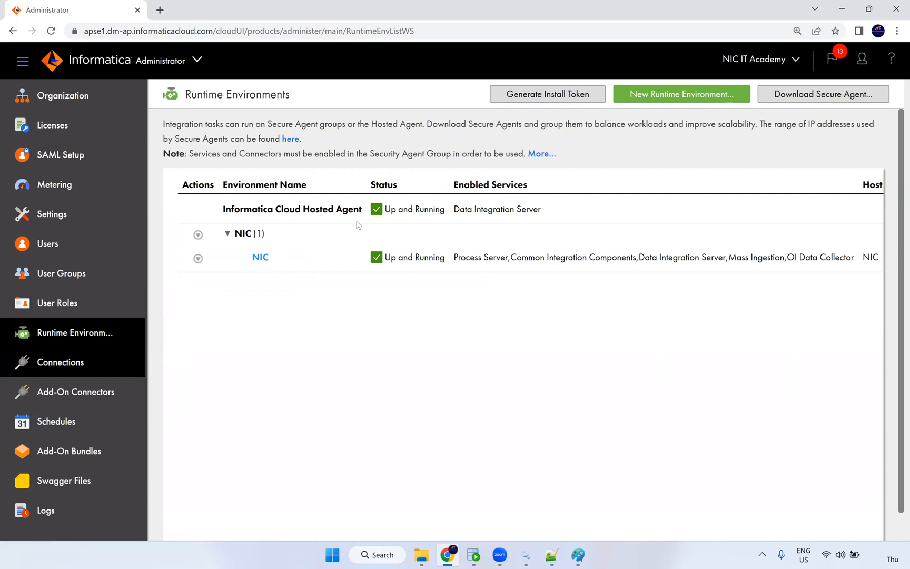
pyautogui.click(300, 206)
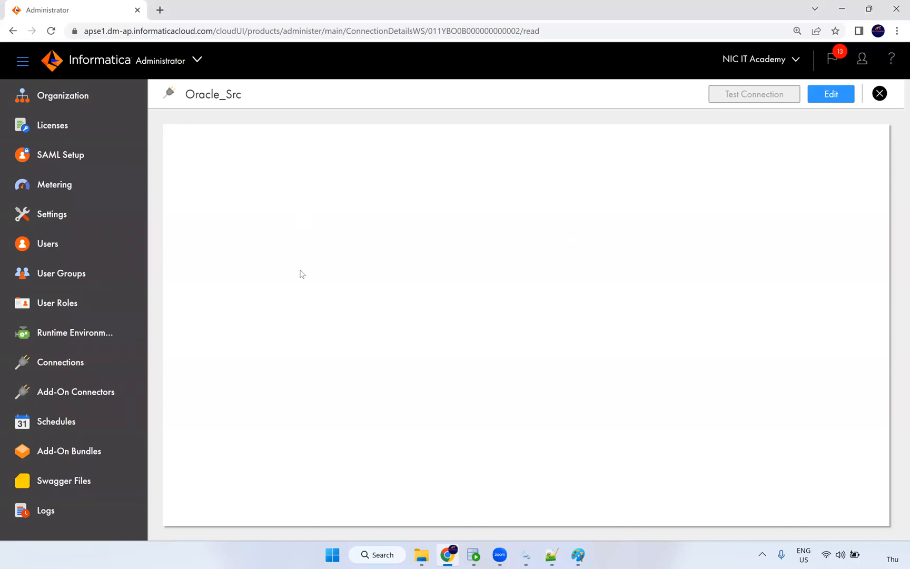
pyautogui.click(834, 95)
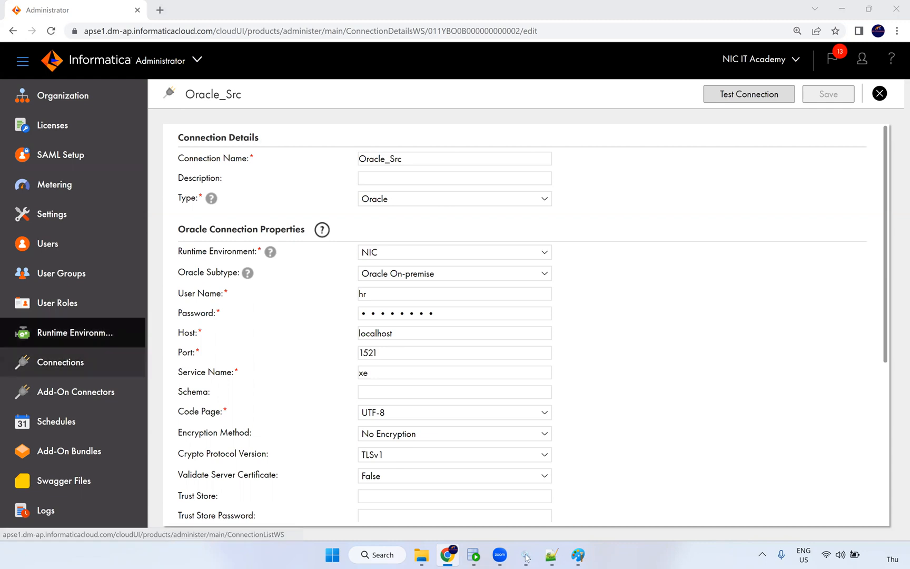
# Back in Paint, draw a rounded rectangle beside the column of small boxes and title it config.txt above its upper edge.
pyautogui.click(551, 554)
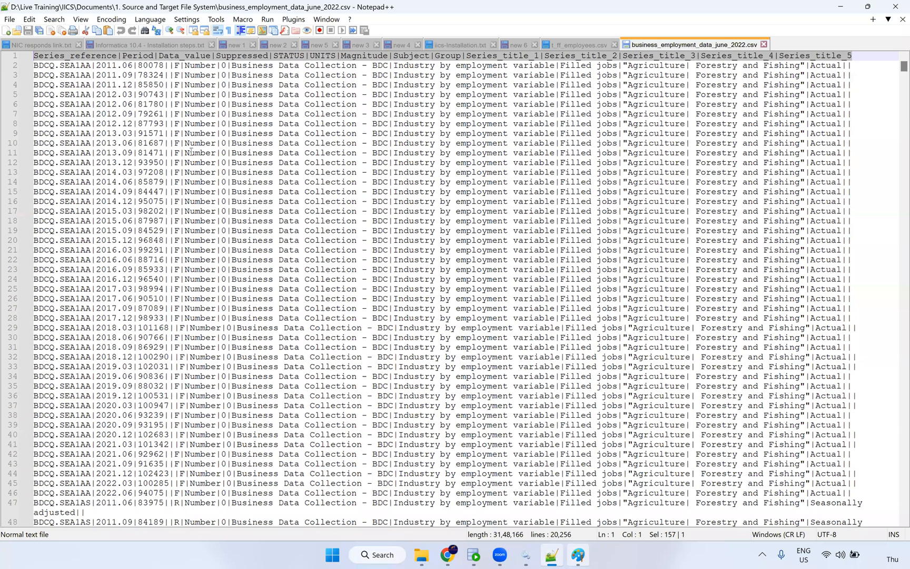
pyautogui.hotkey('alt', 'Tab')
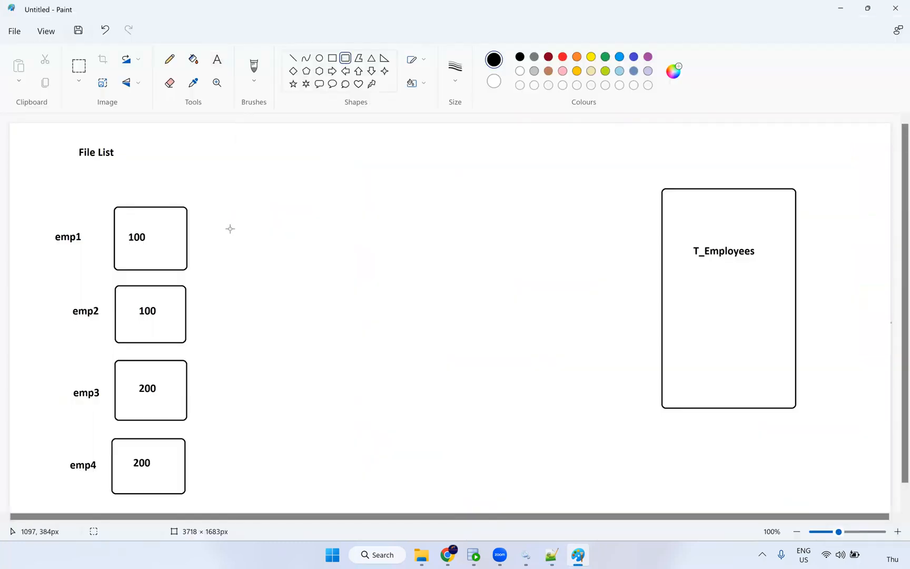
pyautogui.moveTo(248, 234); pyautogui.dragTo(322, 308)
pyautogui.moveTo(333, 349); pyautogui.dragTo(368, 368)
pyautogui.click(216, 59)
pyautogui.click(272, 226)
pyautogui.click(271, 222)
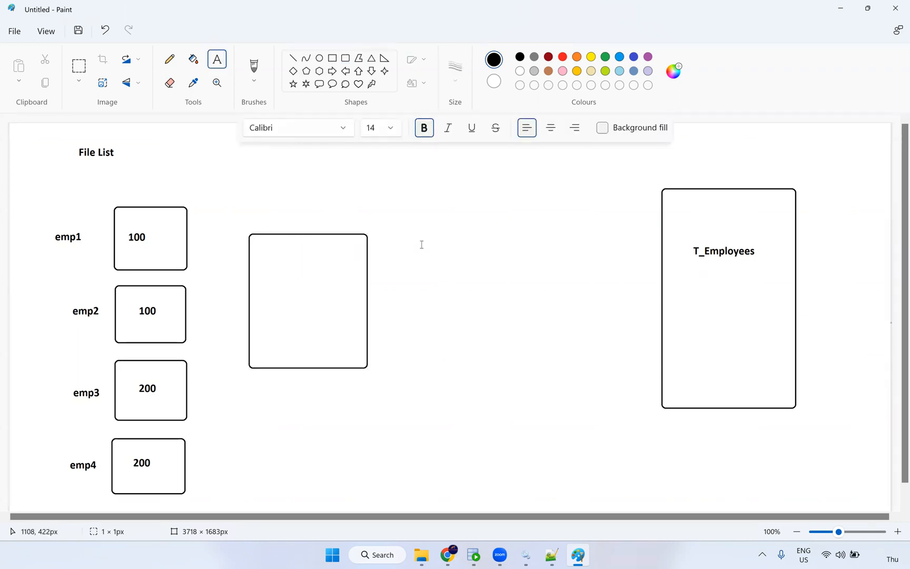
pyautogui.write('con')
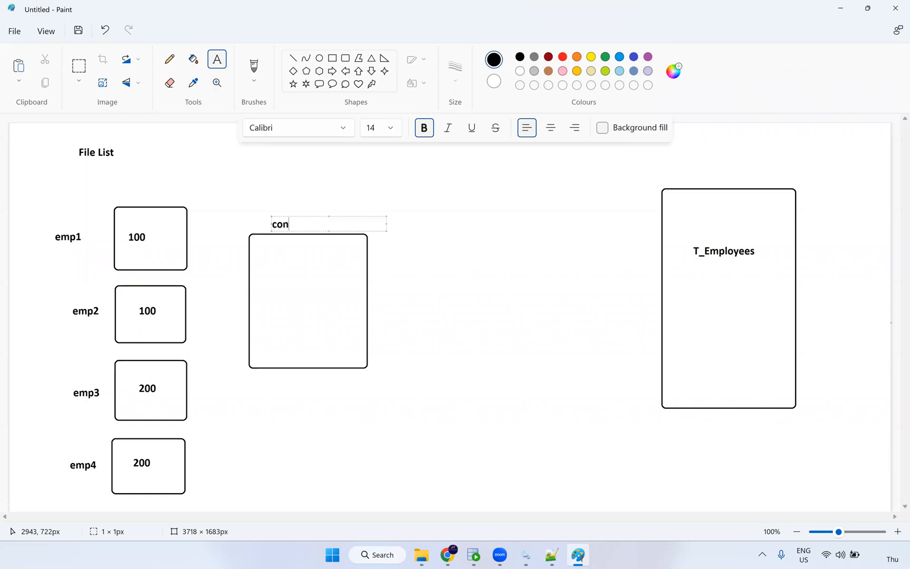
pyautogui.write('fig.txt')
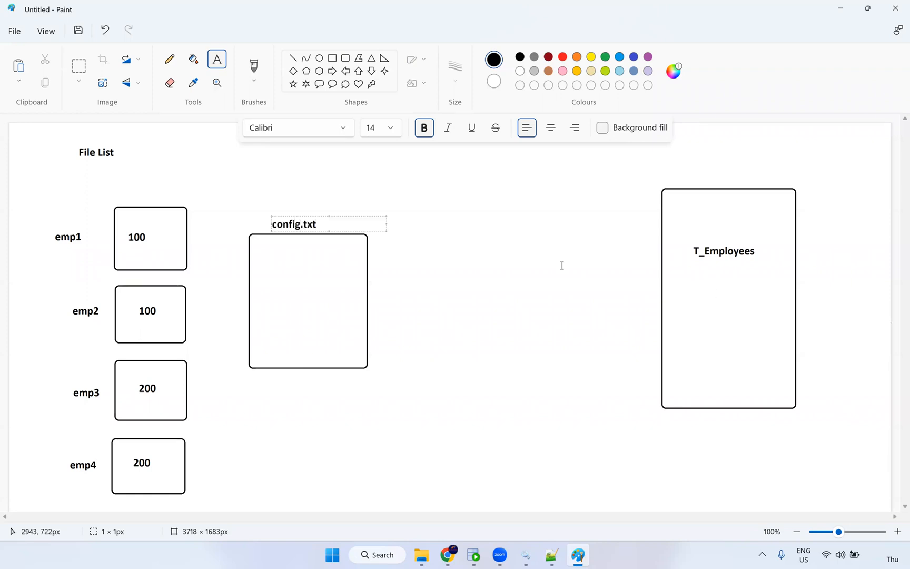
# Write the file name emp1.csv inside the config.txt box.
pyautogui.click(261, 271)
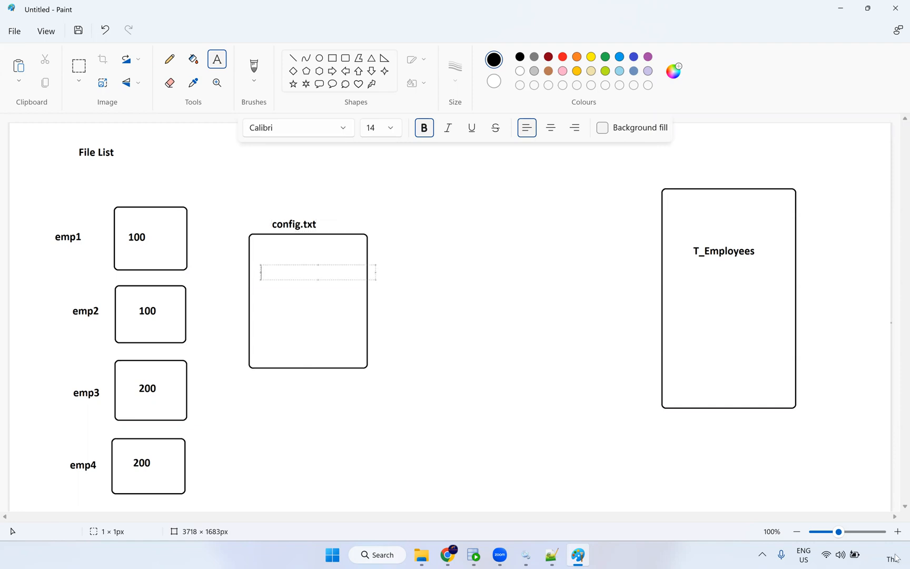
pyautogui.write('employe')
pyautogui.press('BackSpace')
pyautogui.press('BackSpace')
pyautogui.press('BackSpace')
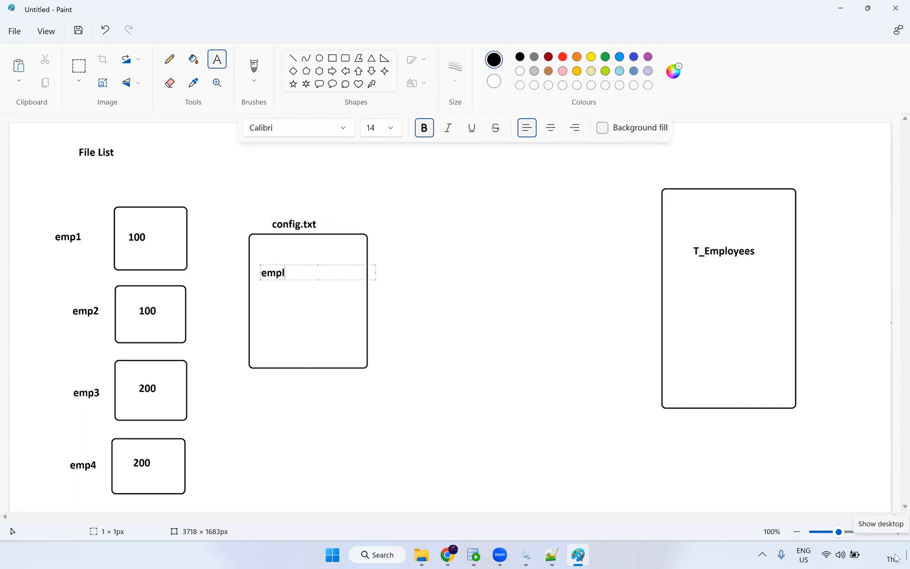
pyautogui.write('.csv')
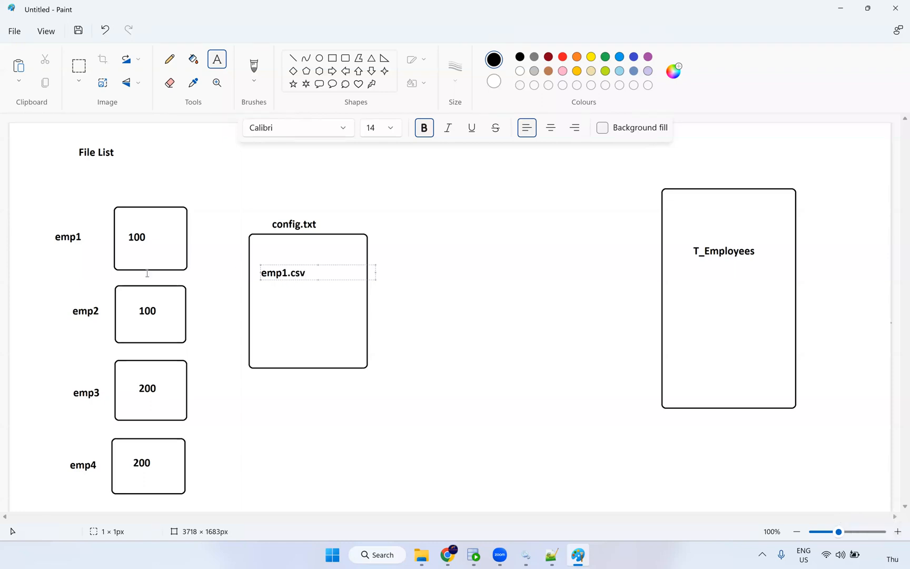
# Duplicate the emp1.csv line until the config.txt box lists four entries on separate lines.
pyautogui.hotkey('ctrl', 'a')
pyautogui.hotkey('ctrl', 'c')
pyautogui.click(317, 275)
pyautogui.press('Return')
pyautogui.hotkey('ctrl', 'v')
pyautogui.press('Return')
pyautogui.hotkey('ctrl', 'v')
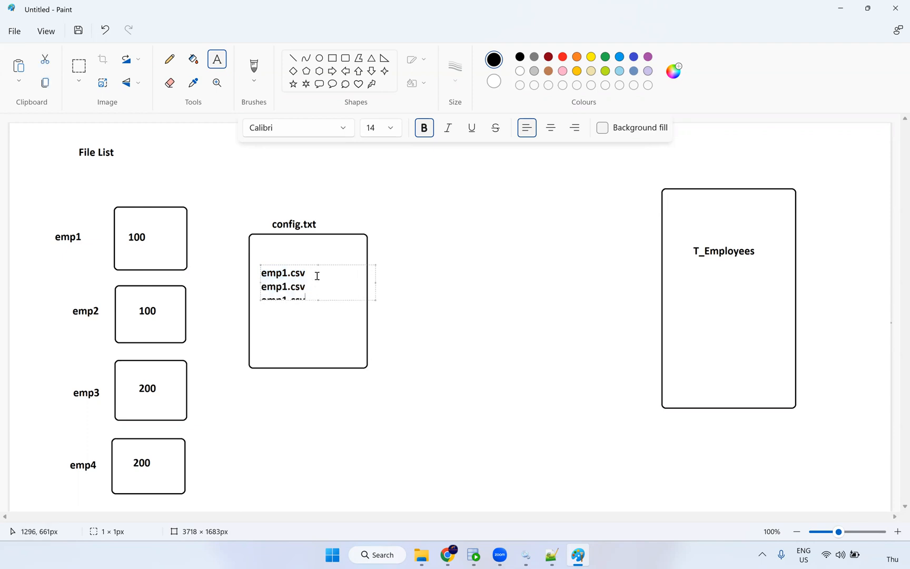
pyautogui.press('Return')
pyautogui.hotkey('ctrl', 'v')
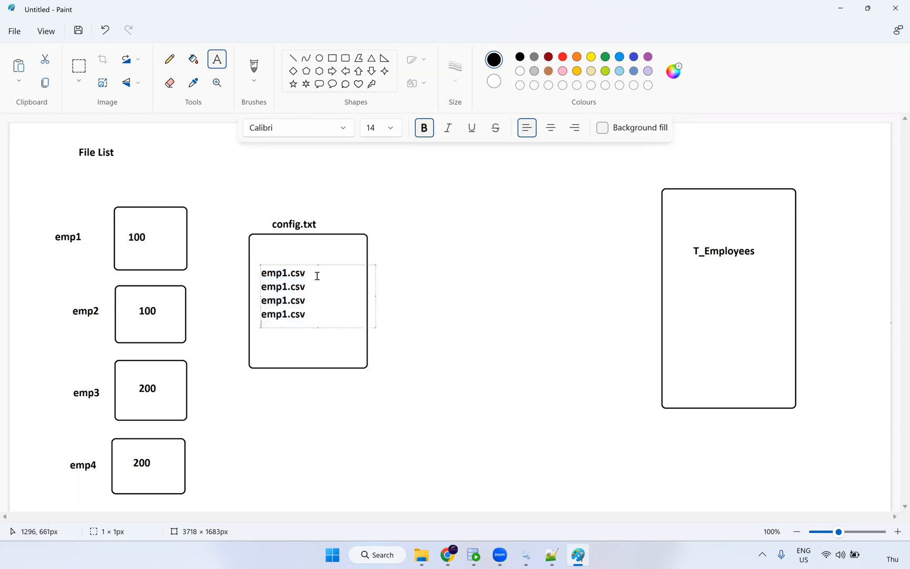
# Change the second, third and fourth entries in the config.txt box to emp2.csv, emp3.csv and emp4.csv.
pyautogui.click(287, 286)
pyautogui.press('BackSpace')
pyautogui.write('2')
pyautogui.press('BackSpace')
pyautogui.write('4')
pyautogui.click(329, 231)
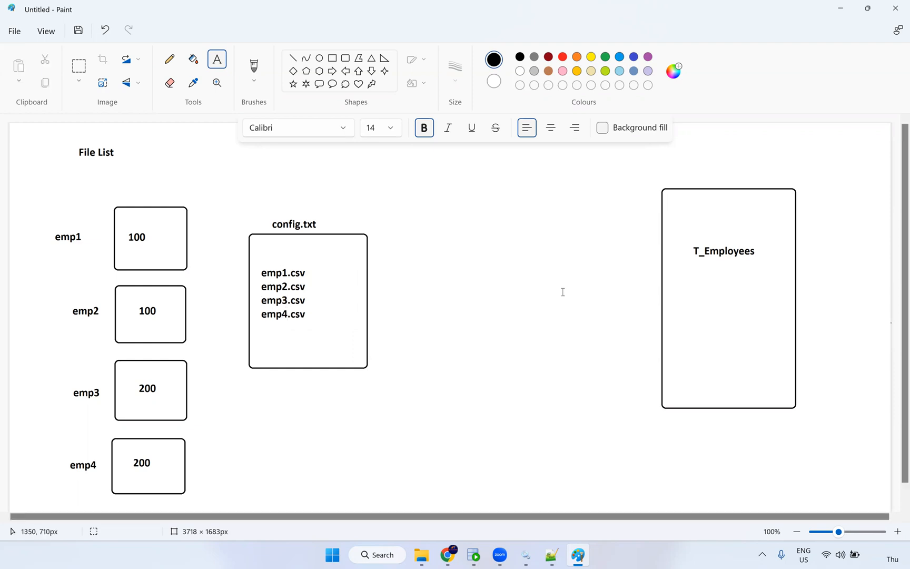
# Draw a rounded rectangle about 381 × 842 px between the config.txt and T_Employees boxes, with a pencil arrow from it to T_Employees.
pyautogui.click(346, 58)
pyautogui.moveTo(466, 200); pyautogui.dragTo(556, 399)
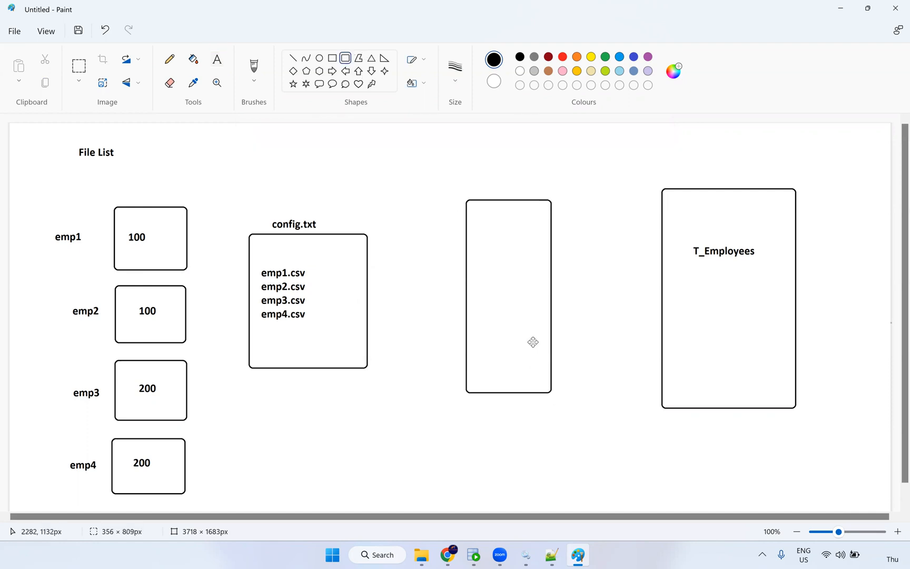
pyautogui.click(169, 59)
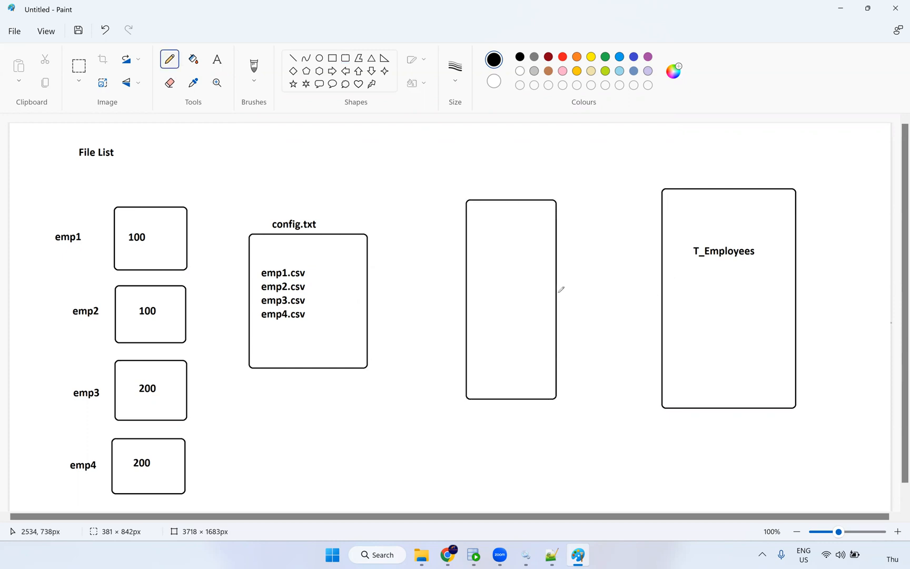
pyautogui.moveTo(558, 291); pyautogui.dragTo(663, 287)
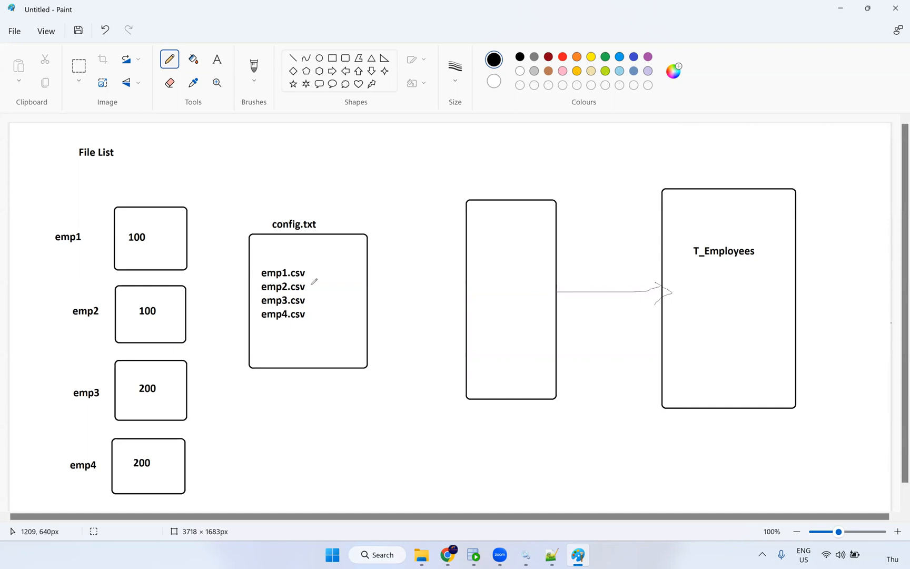
# Add the text "File list" below the gap between the config.txt box and the middle rectangle.
pyautogui.click(217, 59)
pyautogui.click(369, 441)
pyautogui.write('Fi')
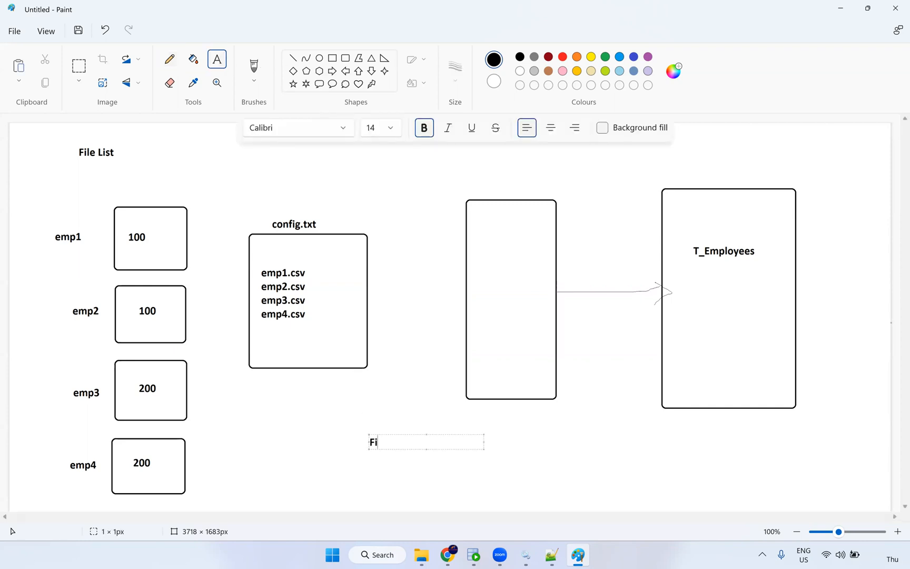
pyautogui.write('le list')
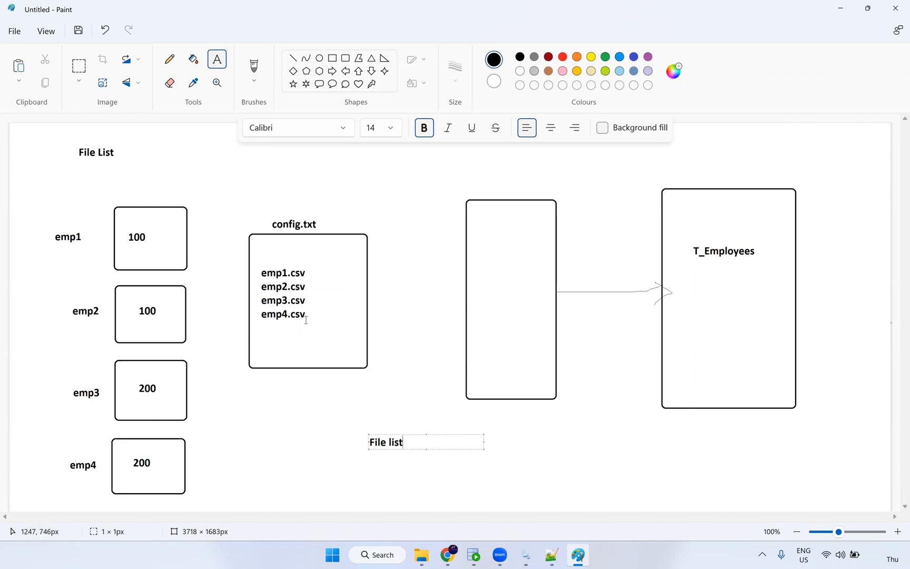
pyautogui.click(396, 405)
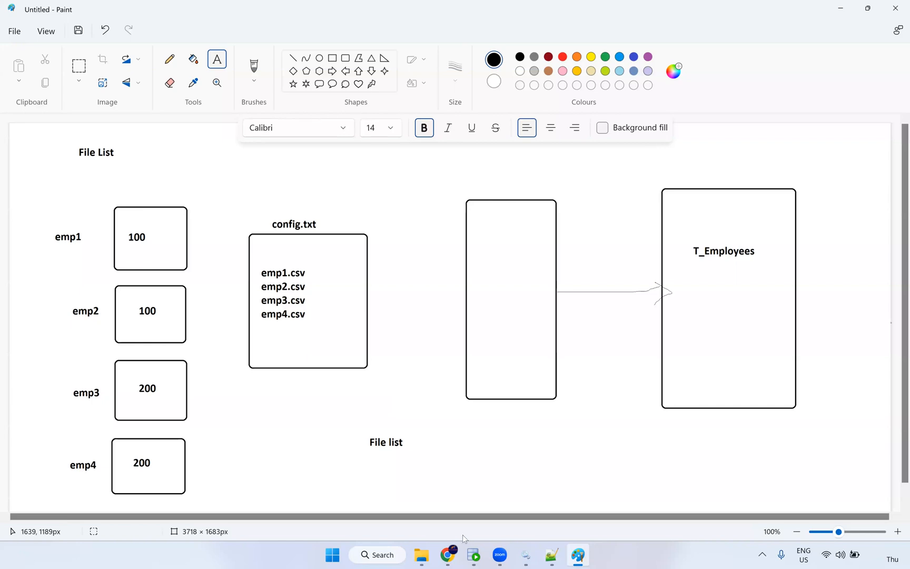
# Switch to File Explorer and select the source files S_FF_Employees1 through S_FF_Employees5.
pyautogui.click(423, 558)
pyautogui.click(254, 241)
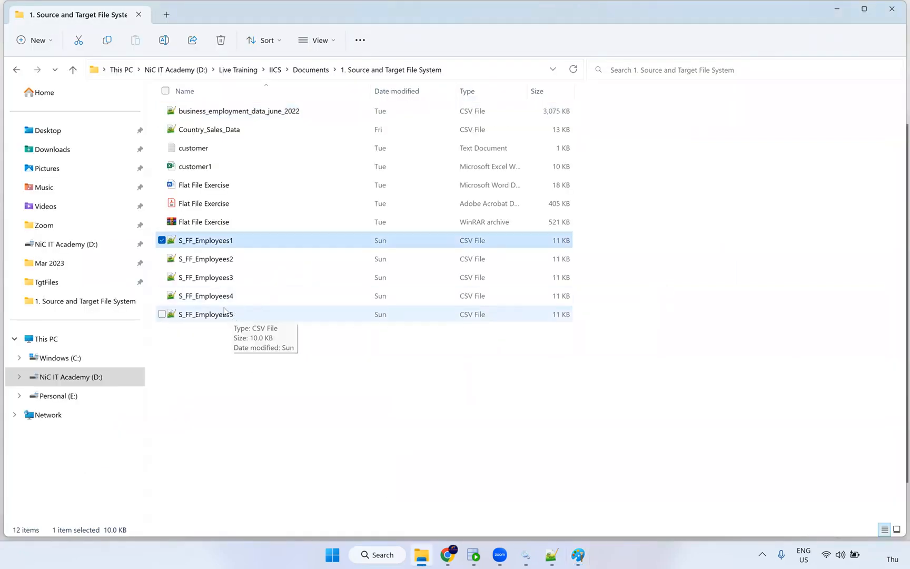
pyautogui.keyDown('shift'); pyautogui.click(235, 314); pyautogui.keyUp('shift')
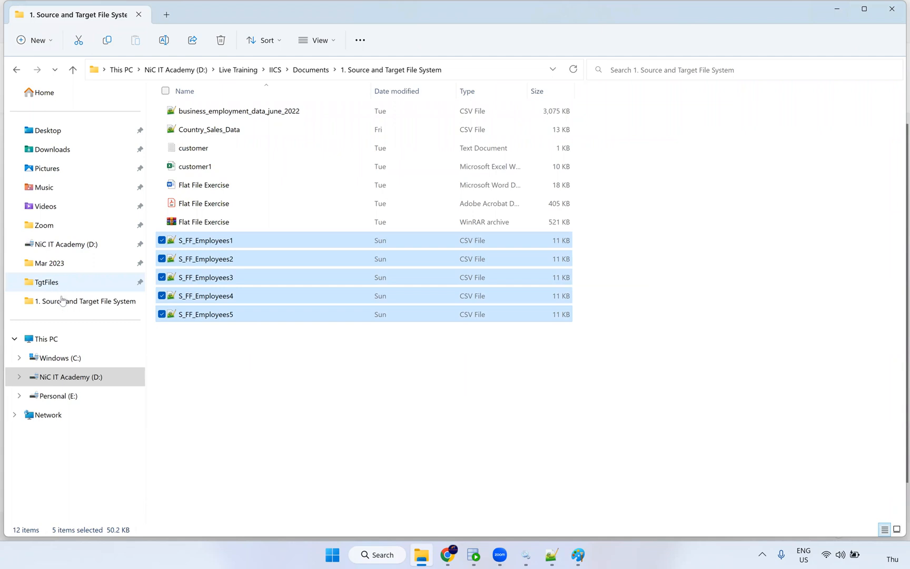
# Paste the S_FF_Employees1 through S_FF_Employees5 CSV files into the Src_Files folder on the C drive.
pyautogui.click(57, 358)
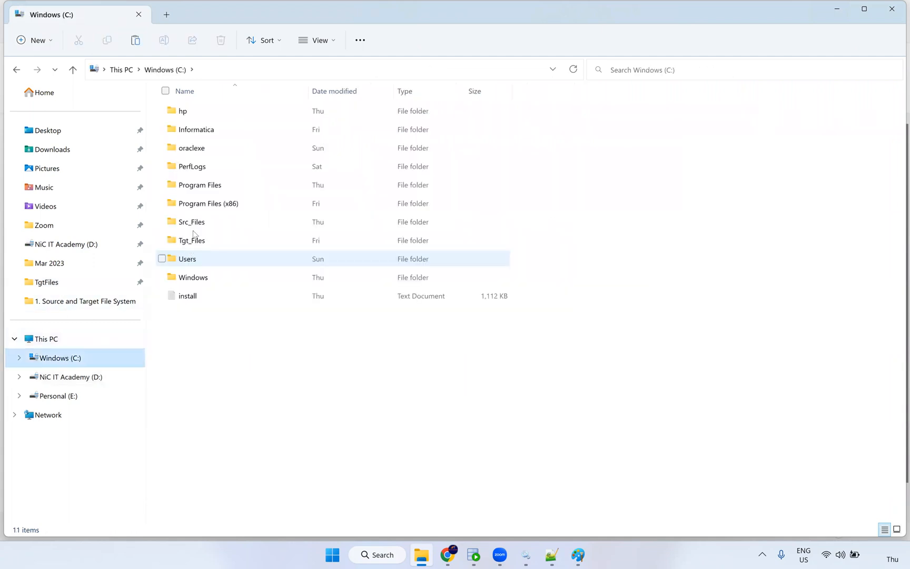
pyautogui.doubleClick(201, 219)
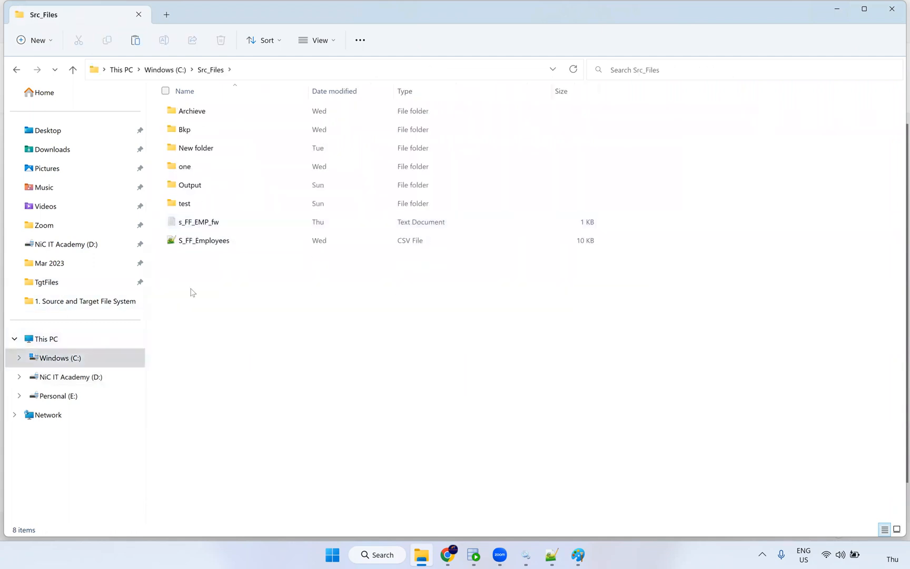
pyautogui.hotkey('ctrl', 'v')
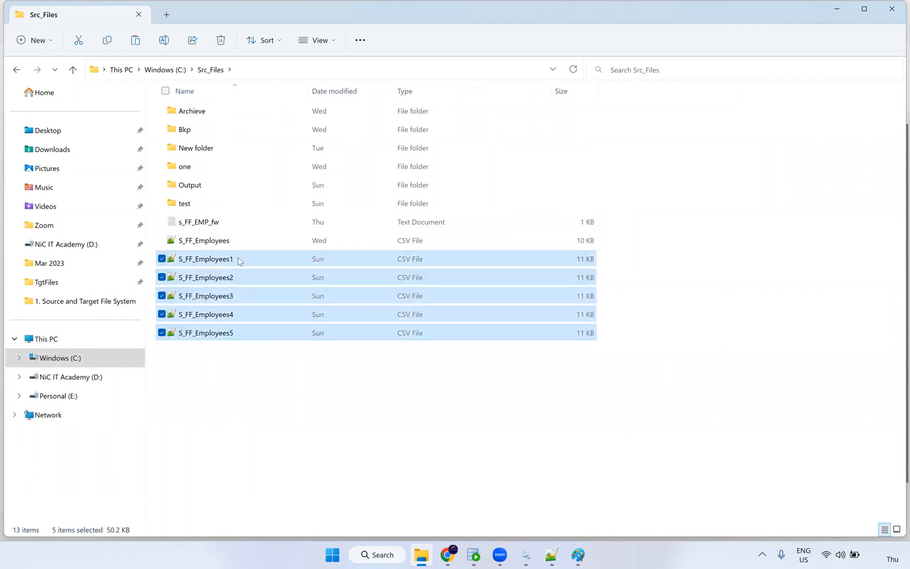
pyautogui.click(240, 262)
pyautogui.click(236, 277)
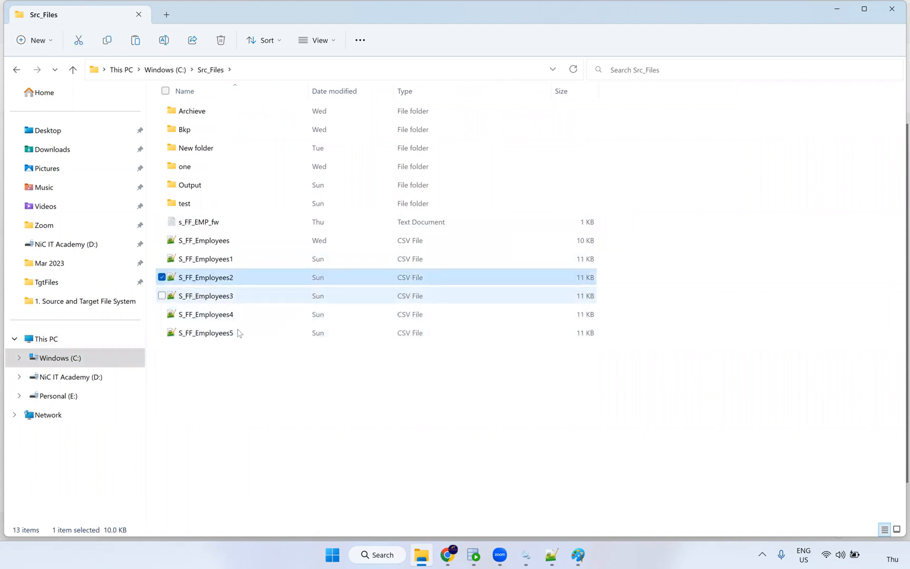
pyautogui.click(237, 314)
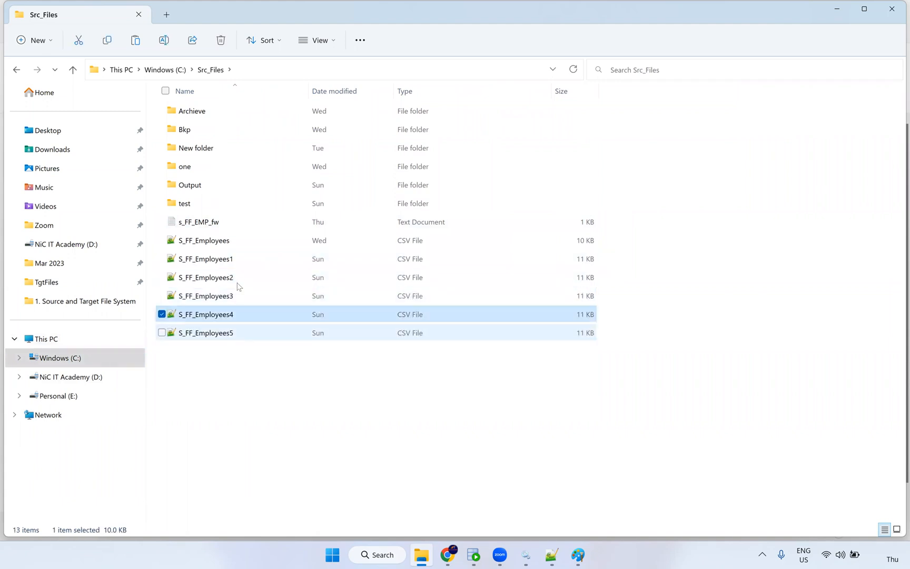
# Create a new text document named config in the Src_Files folder.
pyautogui.rightClick(218, 392)
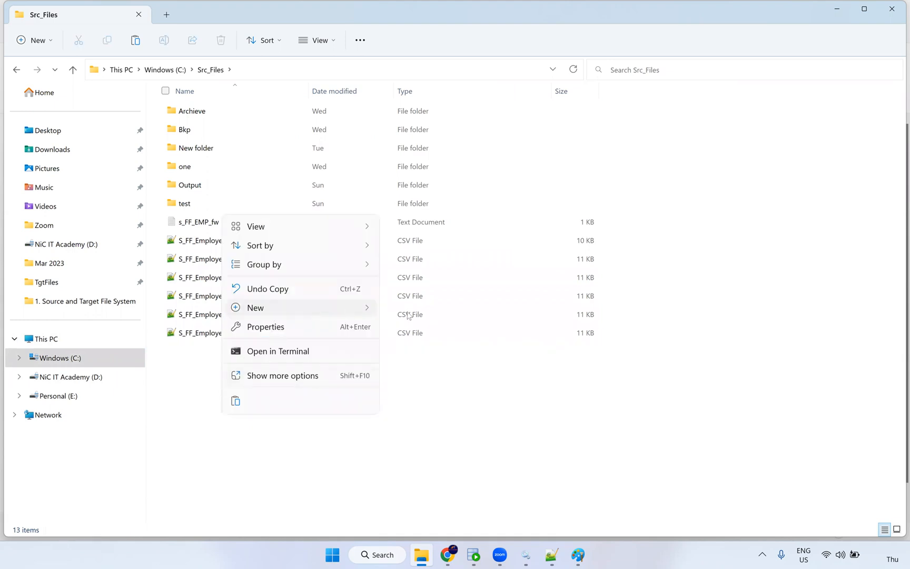
pyautogui.moveTo(274, 310)
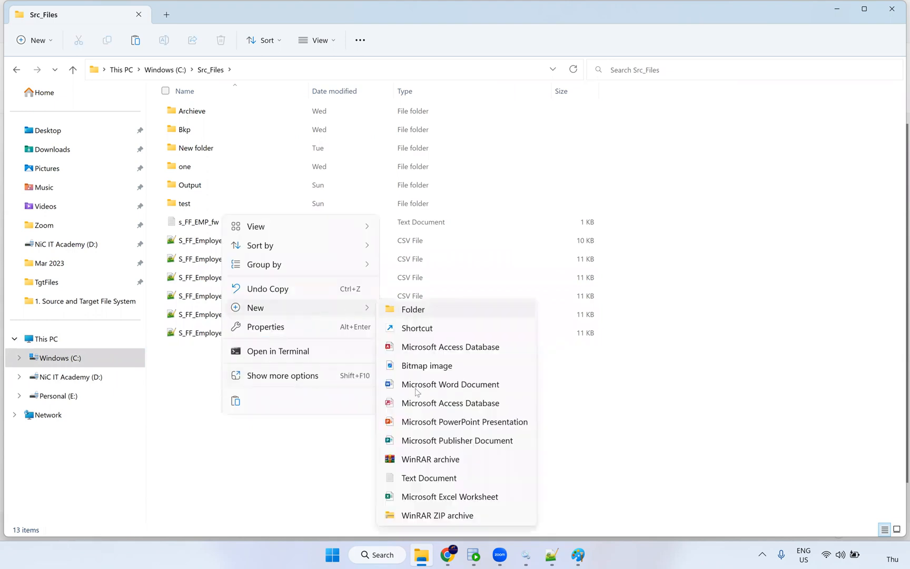
pyautogui.click(450, 477)
pyautogui.write('config')
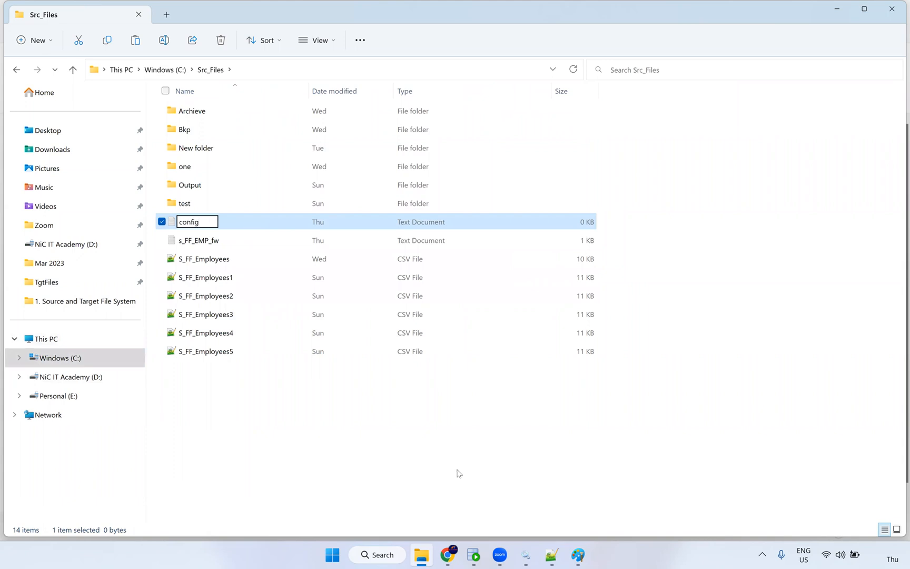
pyautogui.click(266, 366)
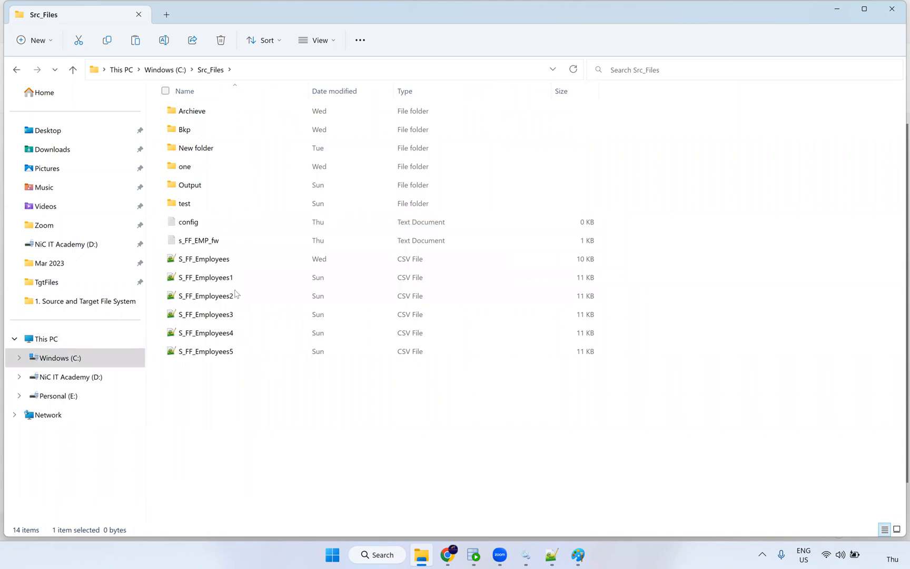
# Open the config file and list S_FF_Employees1.csv through S_FF_Employees5.csv, one file name per line.
pyautogui.click(234, 278)
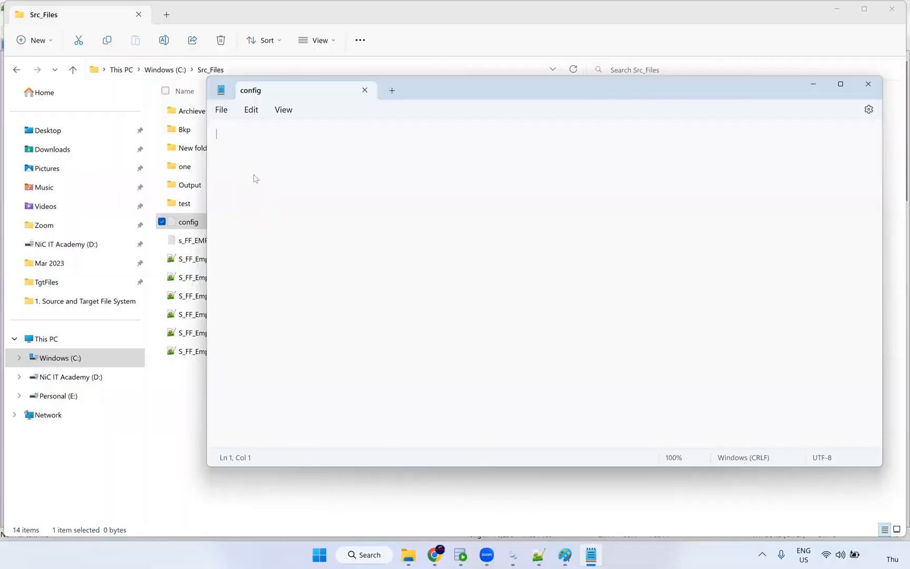
pyautogui.write('S_FF_Employees1')
pyautogui.write('.csv')
pyautogui.press('Return')
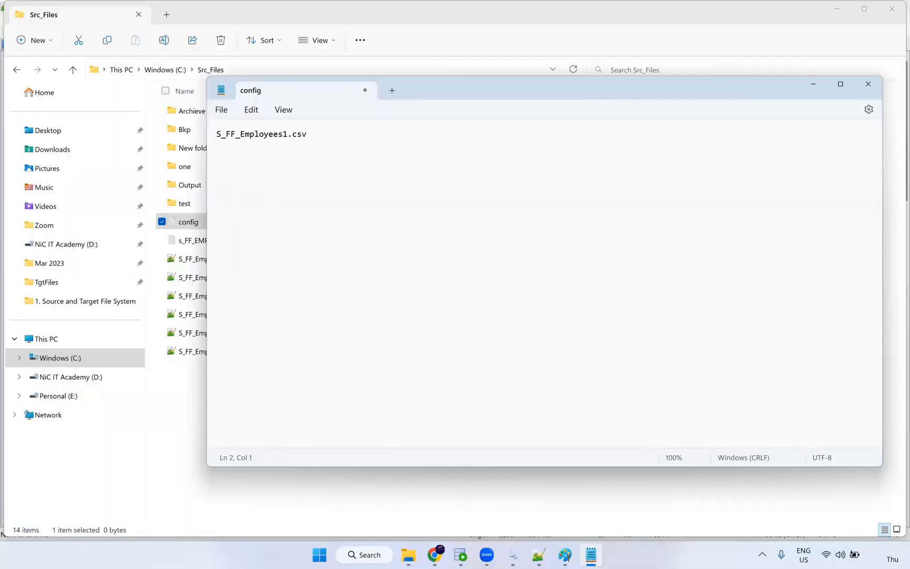
pyautogui.write('S_FF_Employees1')
pyautogui.write('csv')
pyautogui.write('S_FF_Employees1')
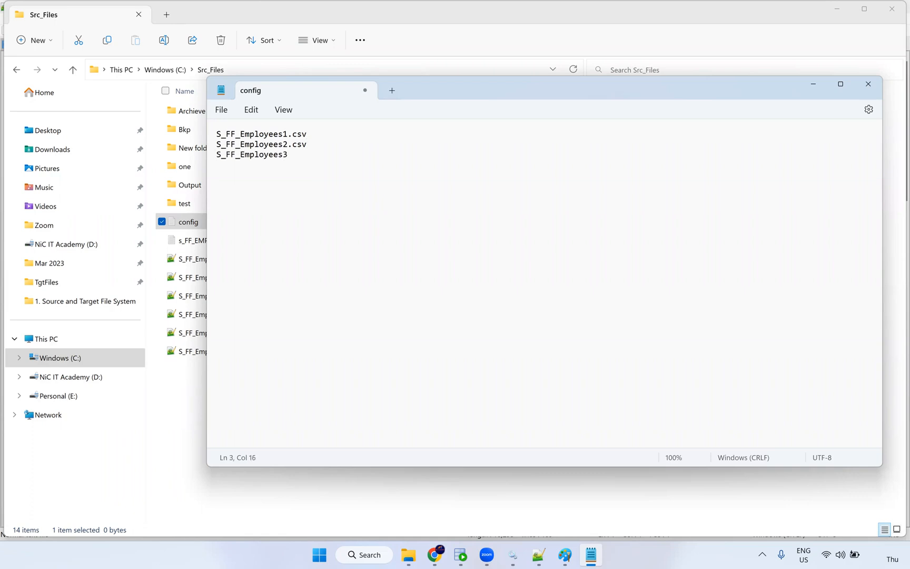
pyautogui.write('csv')
pyautogui.write('S_FF_Employees1')
pyautogui.write('csv')
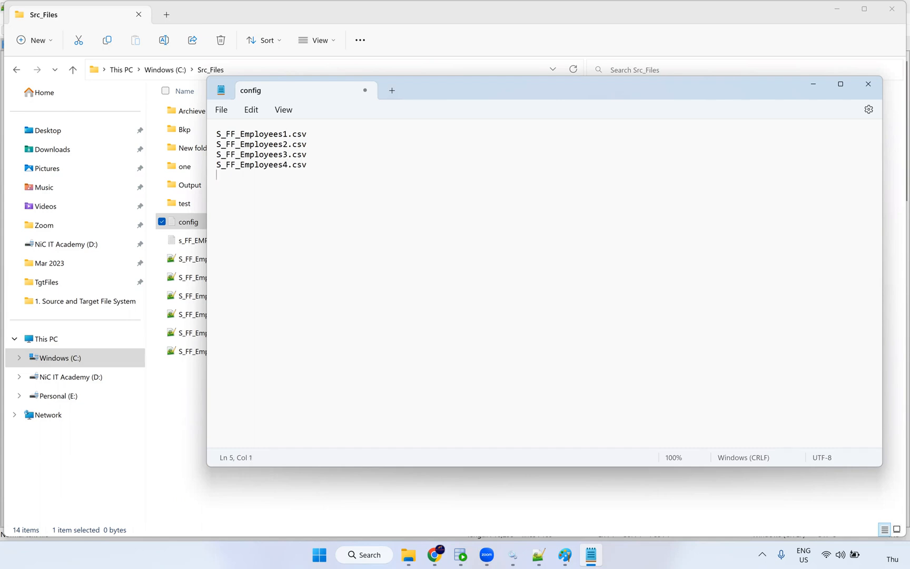
pyautogui.write('S_FF_Employees1')
pyautogui.write('5.csv')
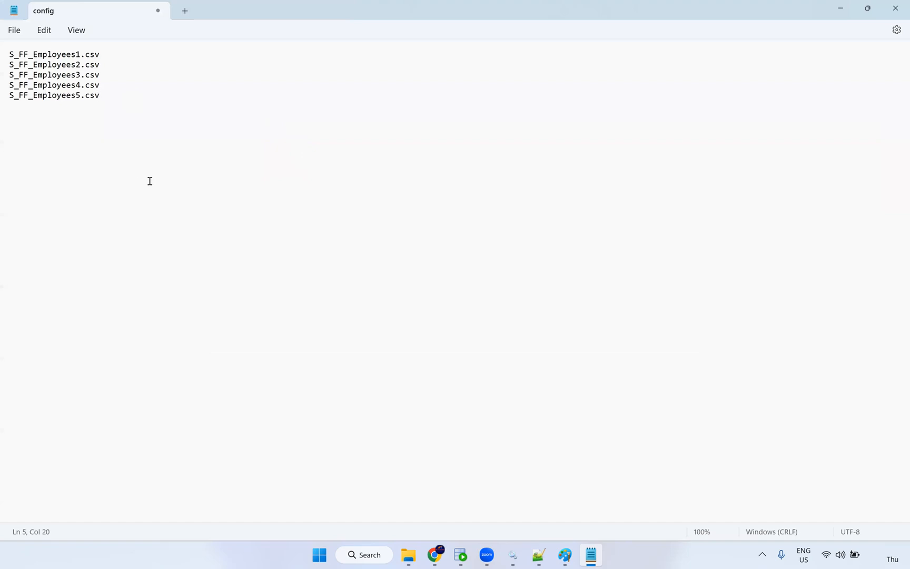
# Enlarge the config text to 300% and review the file name entries line by line.
pyautogui.scroll(8, 148, 183)
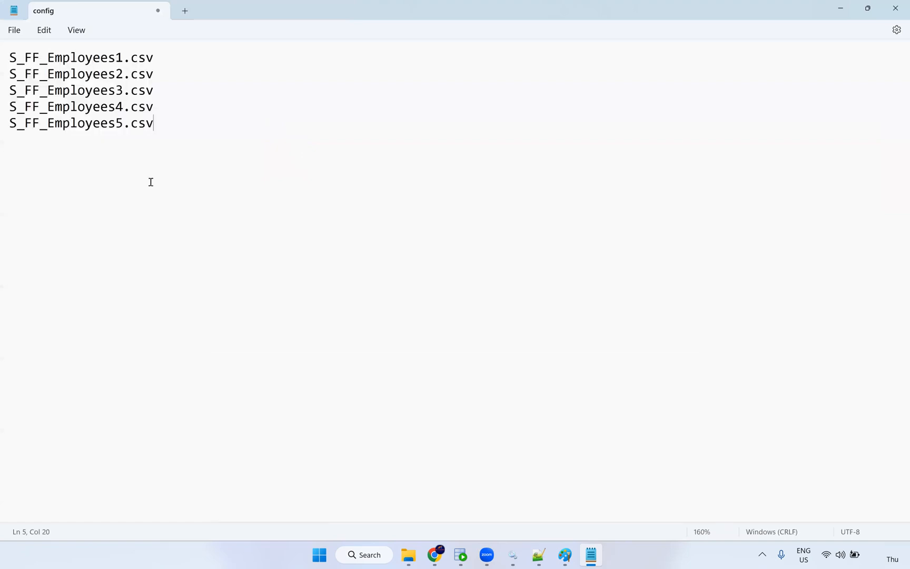
pyautogui.scroll(12, 68, 90)
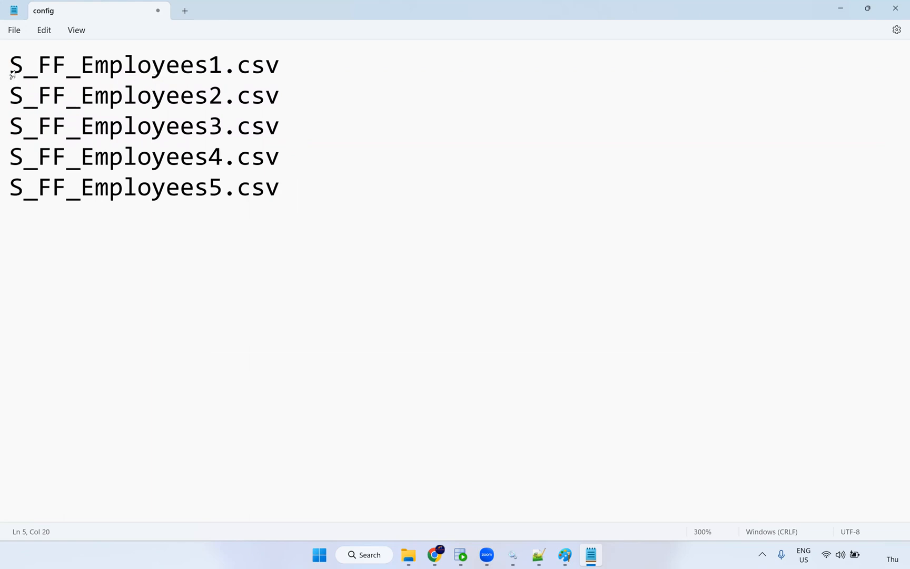
pyautogui.moveTo(10, 71); pyautogui.dragTo(267, 78)
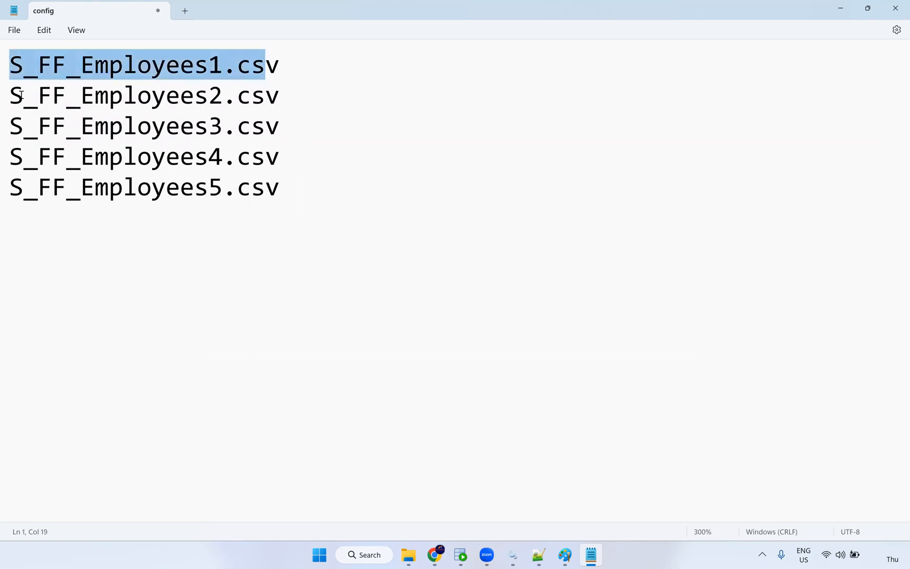
pyautogui.moveTo(5, 94); pyautogui.dragTo(280, 100)
pyautogui.moveTo(289, 134); pyautogui.dragTo(23, 126)
pyautogui.click(10, 127)
pyautogui.click(11, 95)
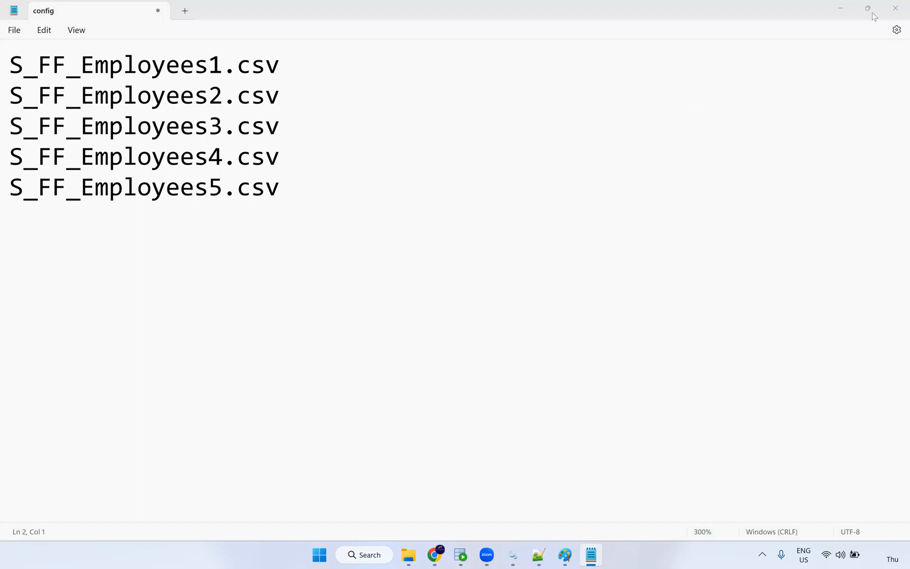
# Save the config file and close it.
pyautogui.click(17, 30)
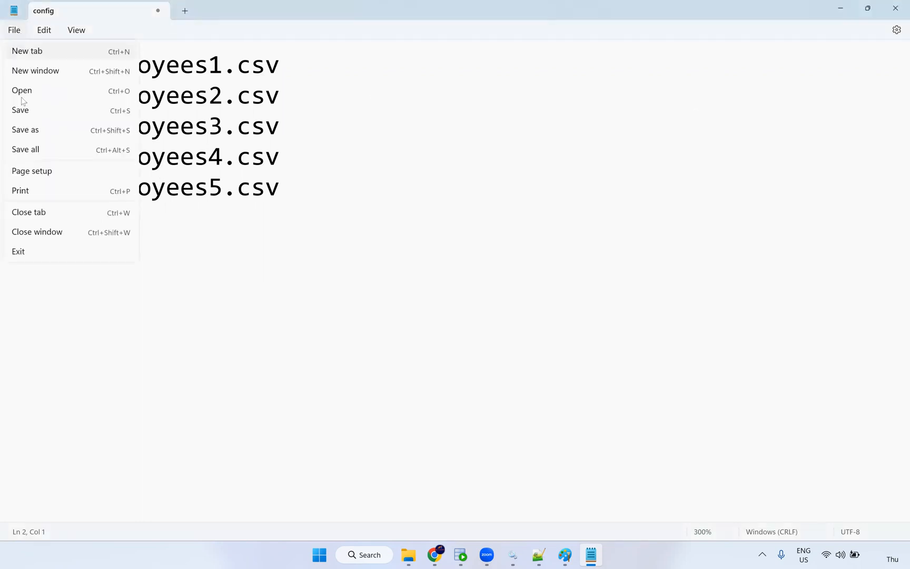
pyautogui.click(25, 109)
pyautogui.click(889, 9)
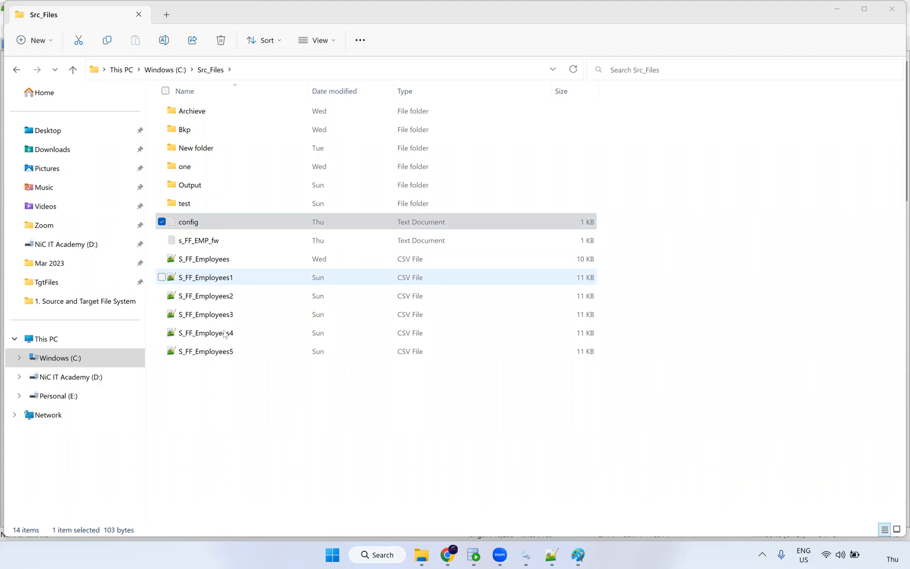
# Reopen config beside the folder listing and compare its entries with the S_FF_Employees1 through S_FF_Employees5 files.
pyautogui.click(222, 280)
pyautogui.keyDown('shift'); pyautogui.click(220, 348); pyautogui.keyUp('shift')
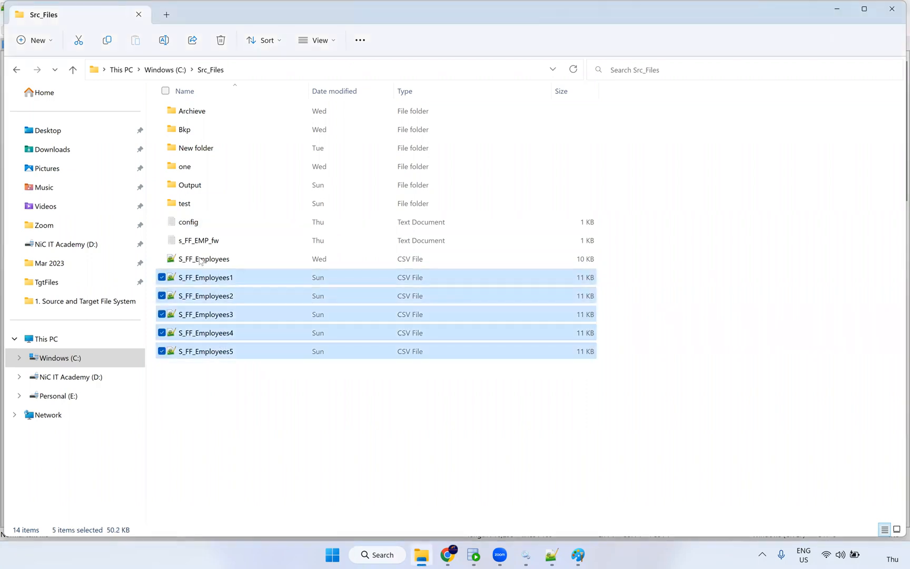
pyautogui.doubleClick(201, 225)
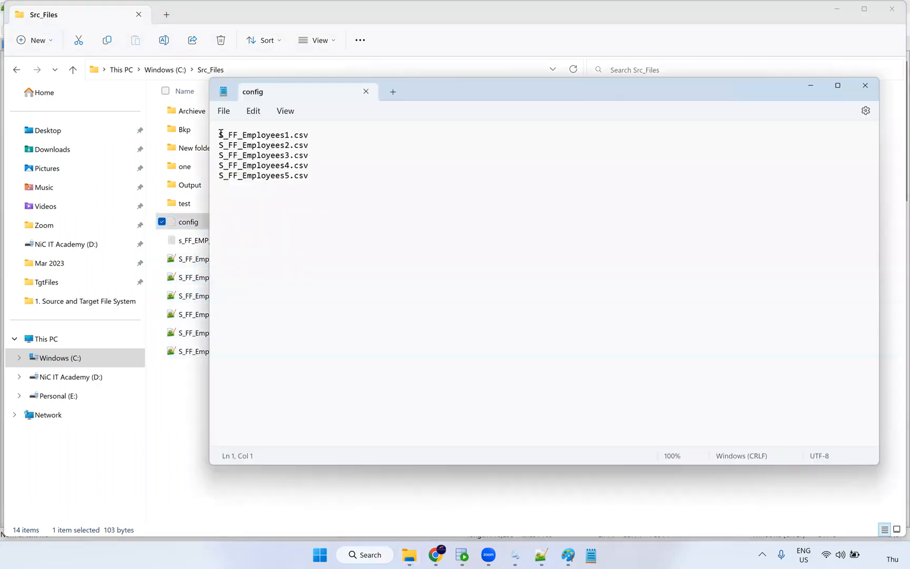
pyautogui.scroll(11, 230, 218)
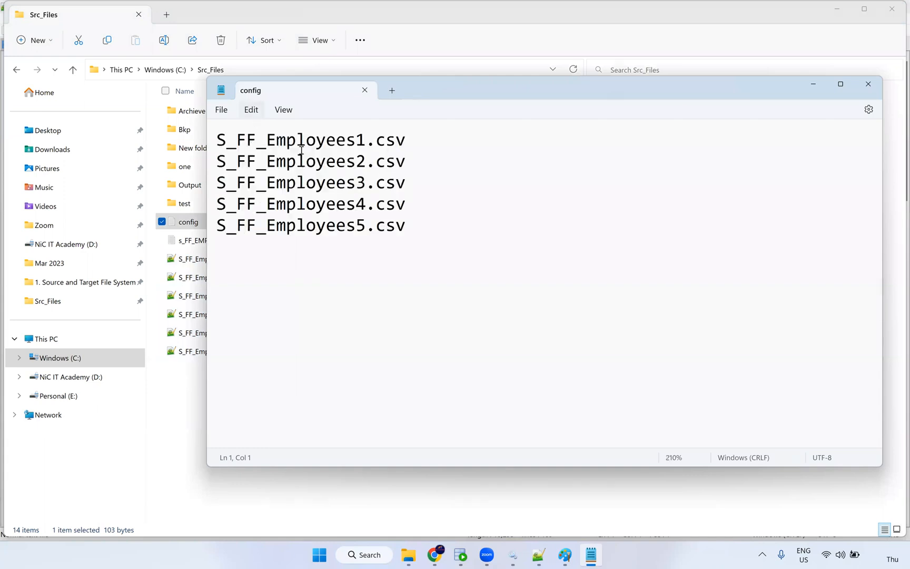
pyautogui.moveTo(405, 143); pyautogui.dragTo(217, 147)
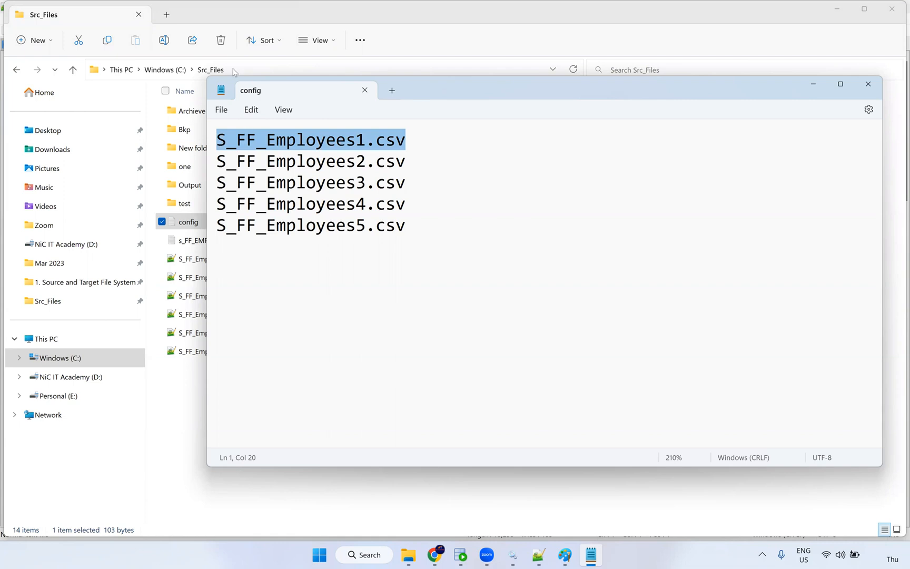
pyautogui.moveTo(242, 83); pyautogui.dragTo(339, 89)
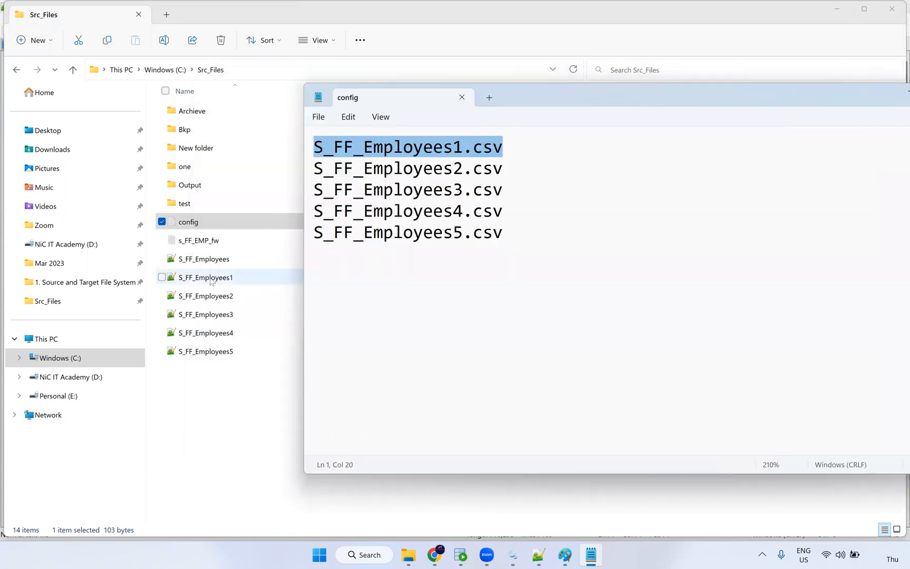
pyautogui.click(345, 175)
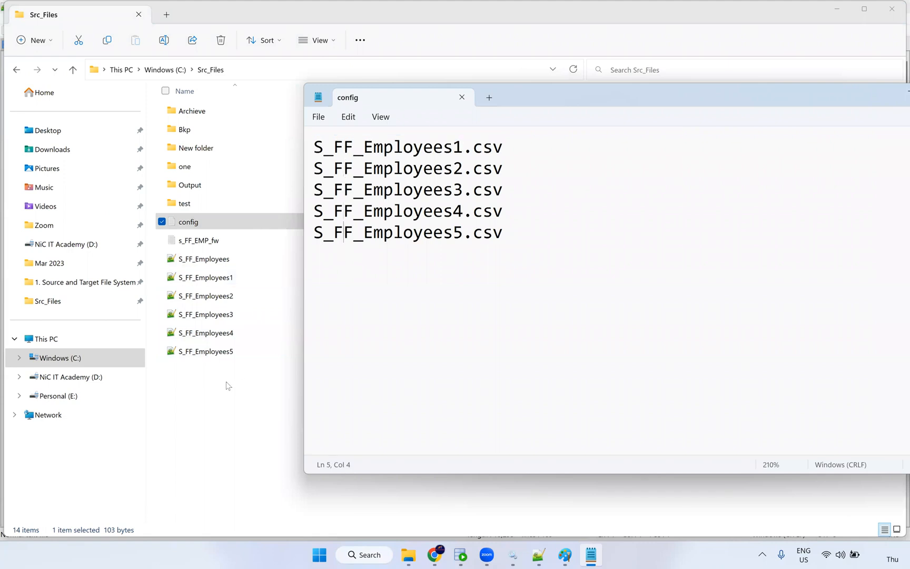
# Move S_FF_Employees2 from Src_Files into its test subfolder.
pyautogui.click(227, 390)
pyautogui.click(234, 300)
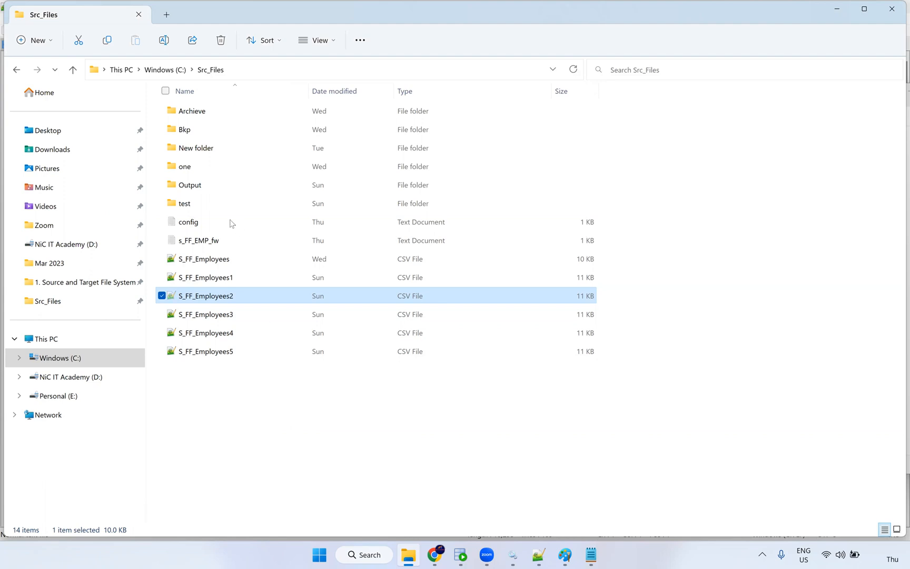
pyautogui.doubleClick(220, 206)
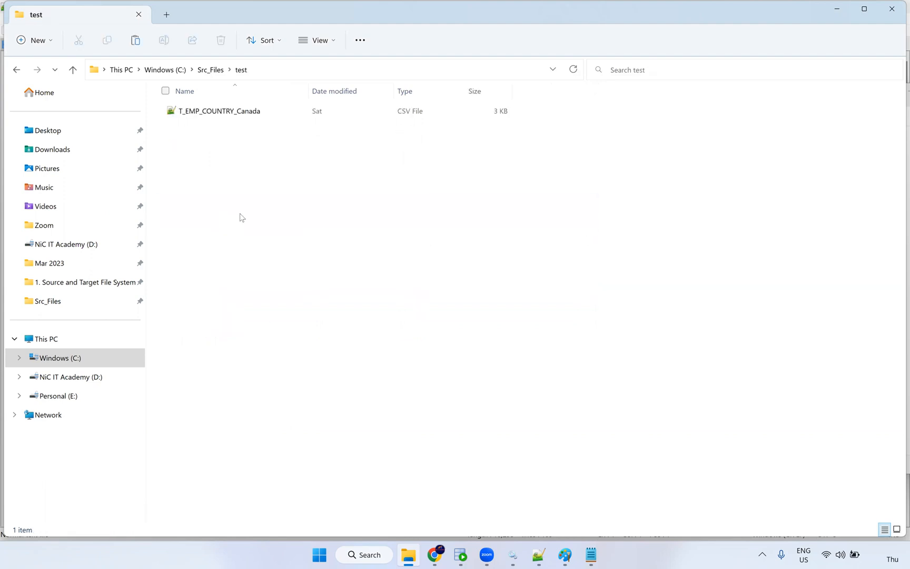
pyautogui.hotkey('ctrl', 'v')
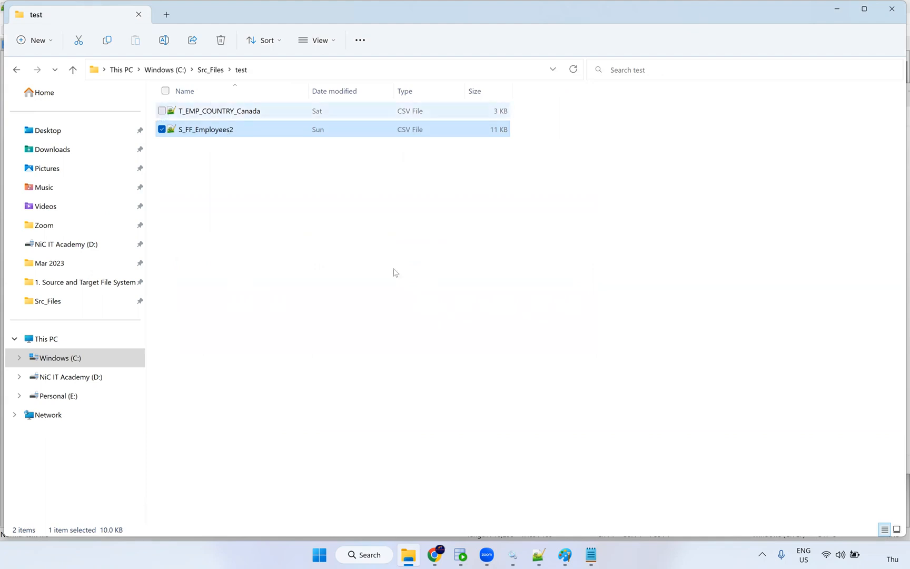
# Permanently delete all files in the test folder.
pyautogui.hotkey('ctrl', 'a')
pyautogui.hotkey('shift', 'Delete')
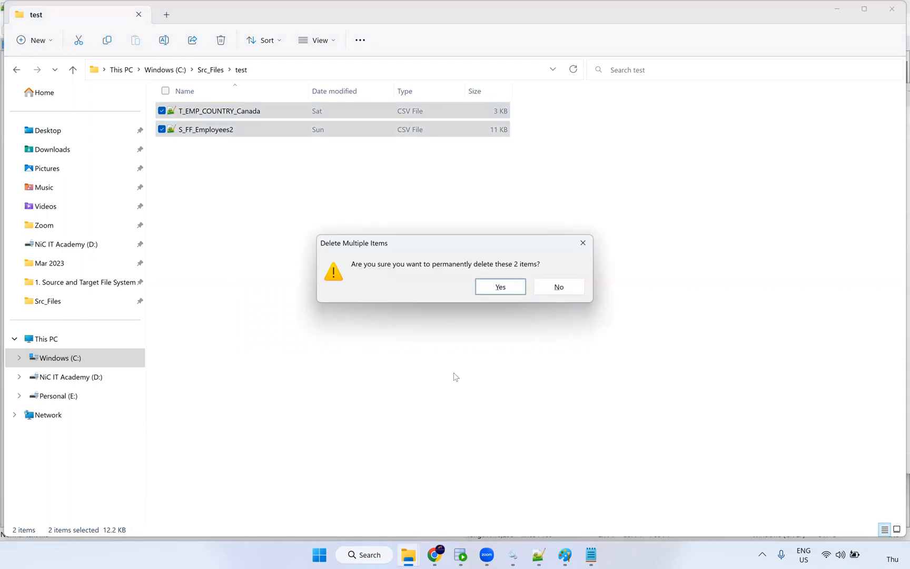
pyautogui.press('Return')
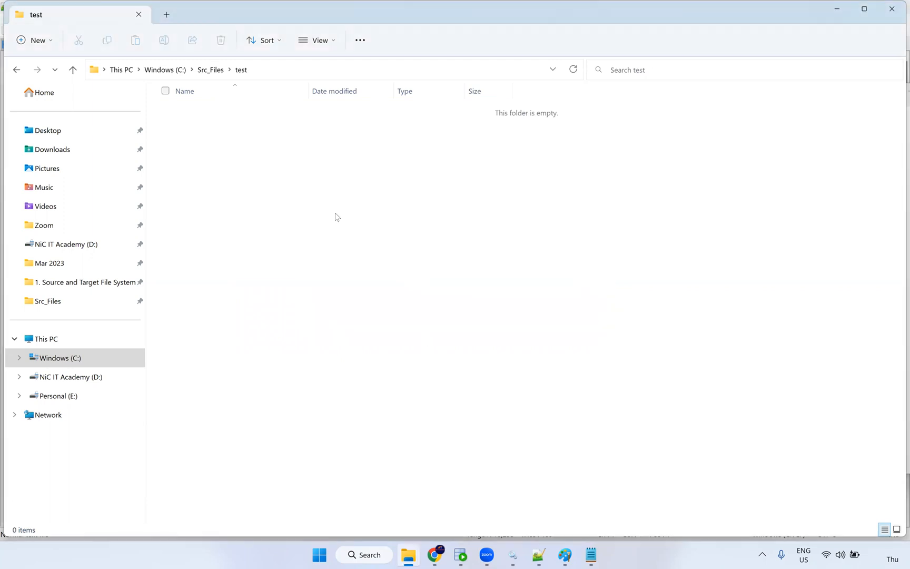
# Return to Src_Files and move S_FF_Employees3 into the test subfolder.
pyautogui.click(210, 67)
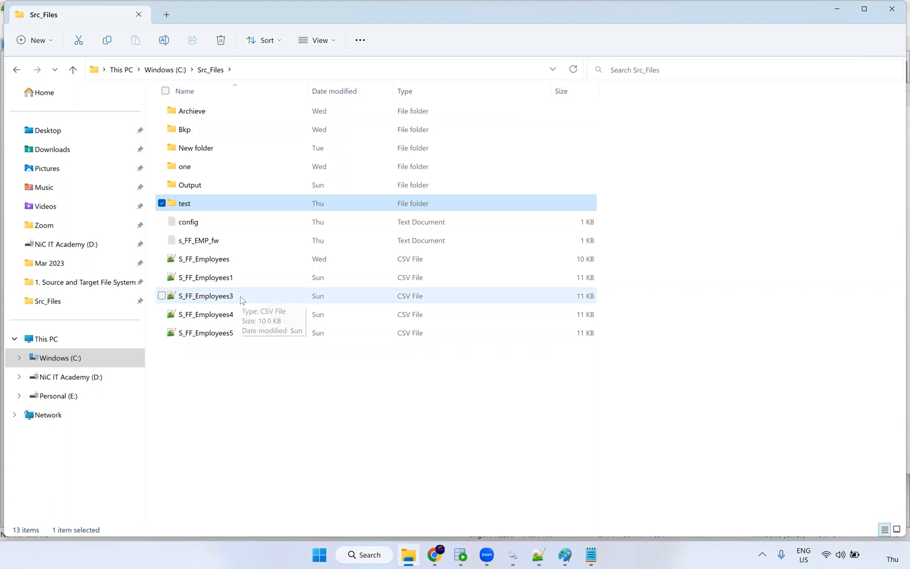
pyautogui.click(243, 300)
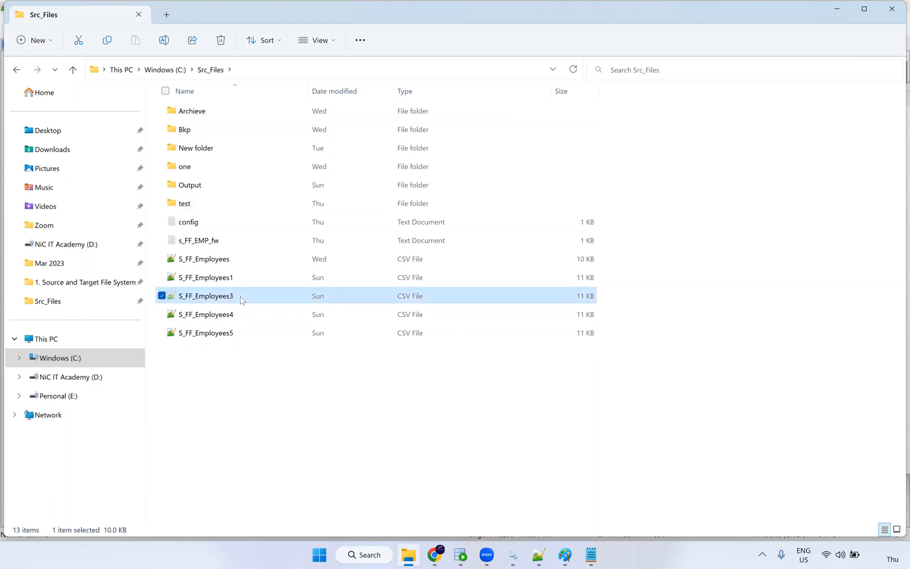
pyautogui.doubleClick(206, 203)
pyautogui.hotkey('ctrl', 'v')
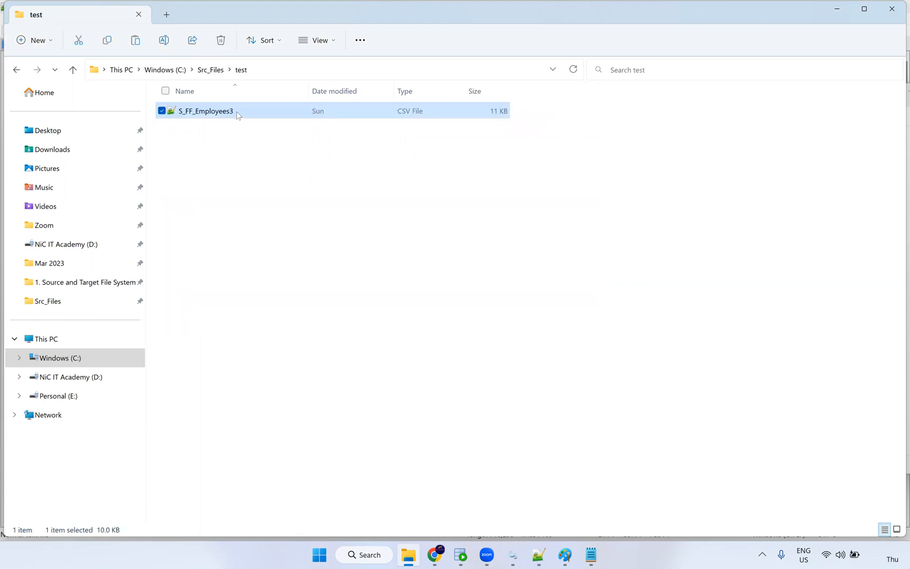
# Rename the file in the test folder to S_FF_Employees2 and copy the folder path C:\Src_Files\test.
pyautogui.press('F2')
pyautogui.press('End')
pyautogui.press('BackSpace')
pyautogui.write('2')
pyautogui.click(255, 153)
pyautogui.click(264, 71)
pyautogui.hotkey('ctrl', 'c')
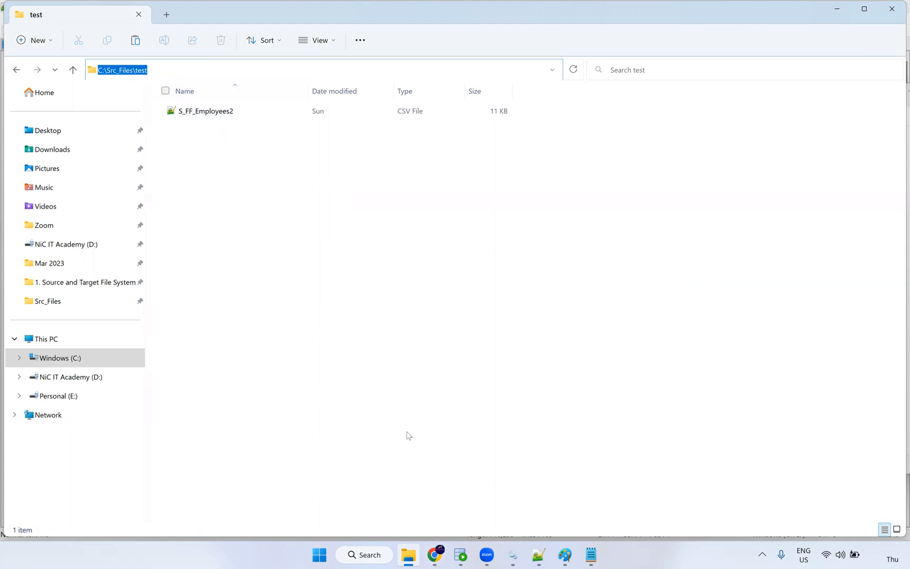
# In the config file in Src_Files, prefix S_FF_Employees2.csv with C:\Src_Files\test\, save it, and close the open config tabs.
pyautogui.click(17, 70)
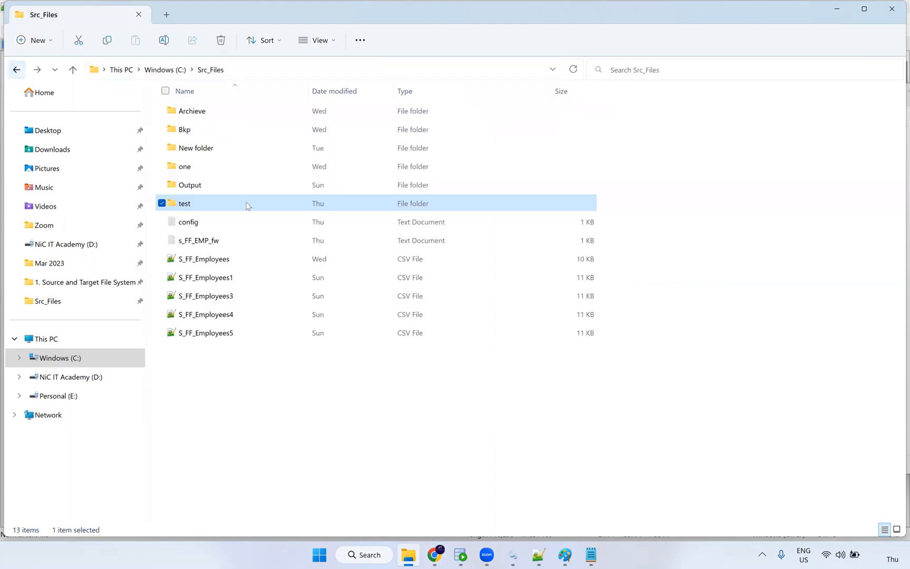
pyautogui.doubleClick(211, 222)
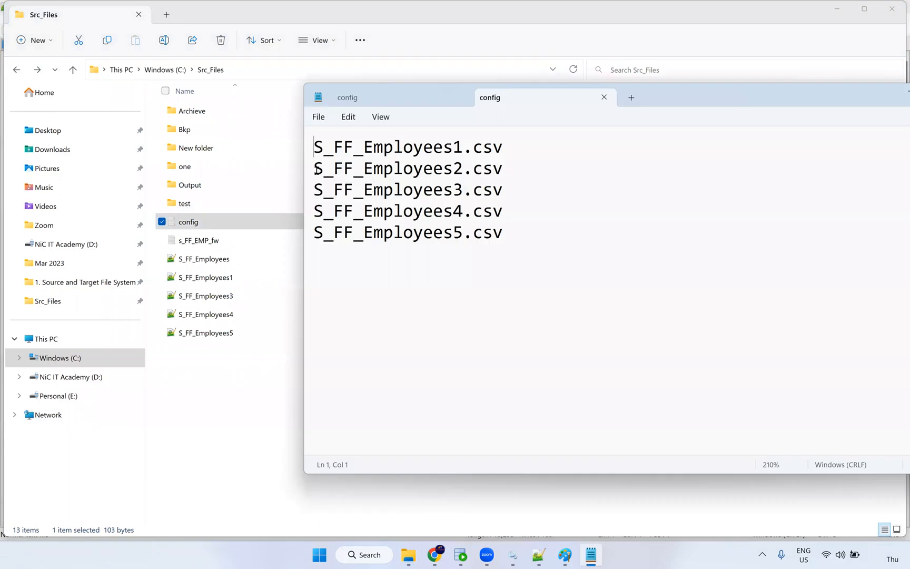
pyautogui.click(315, 168)
pyautogui.hotkey('ctrl', 'v')
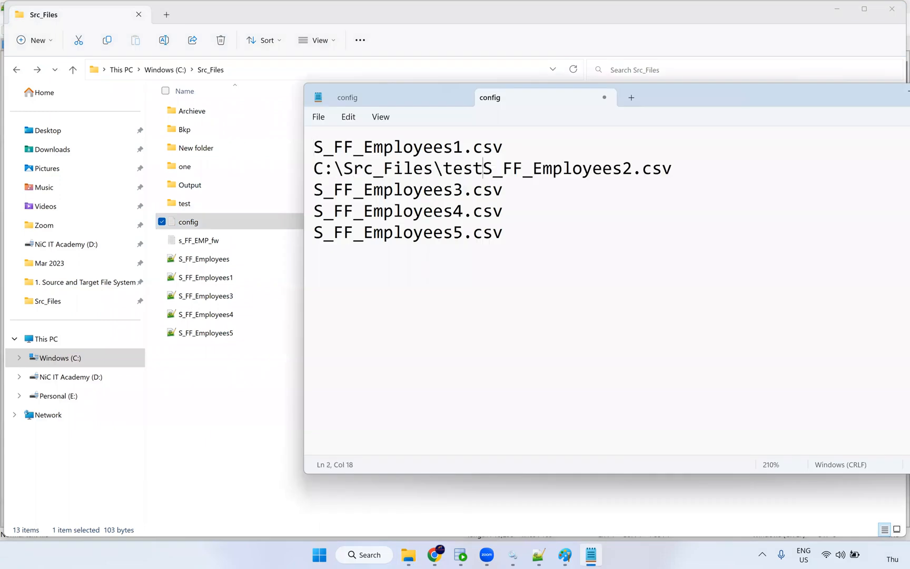
pyautogui.write('\\')
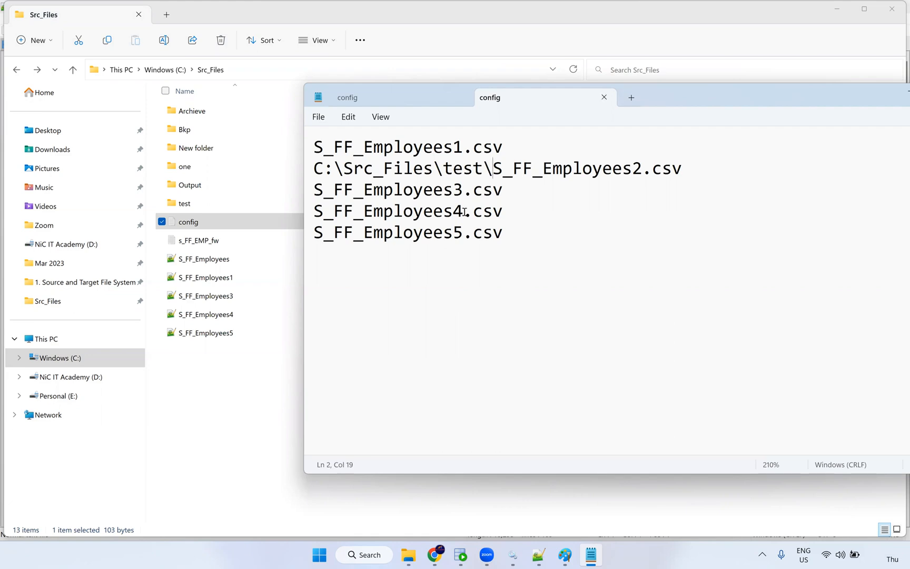
pyautogui.moveTo(710, 102); pyautogui.dragTo(549, 104)
pyautogui.click(443, 99)
pyautogui.click(325, 99)
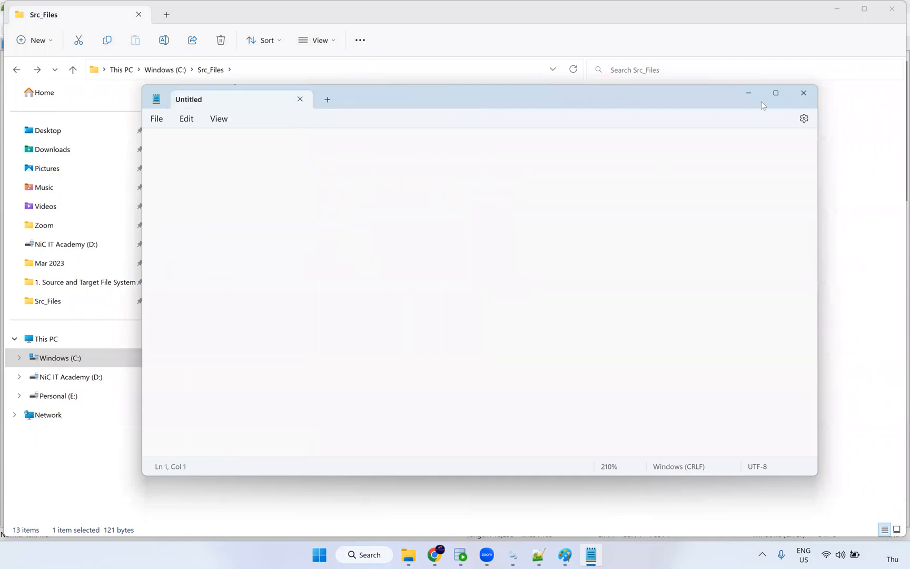
pyautogui.hotkey('alt', 'Tab')
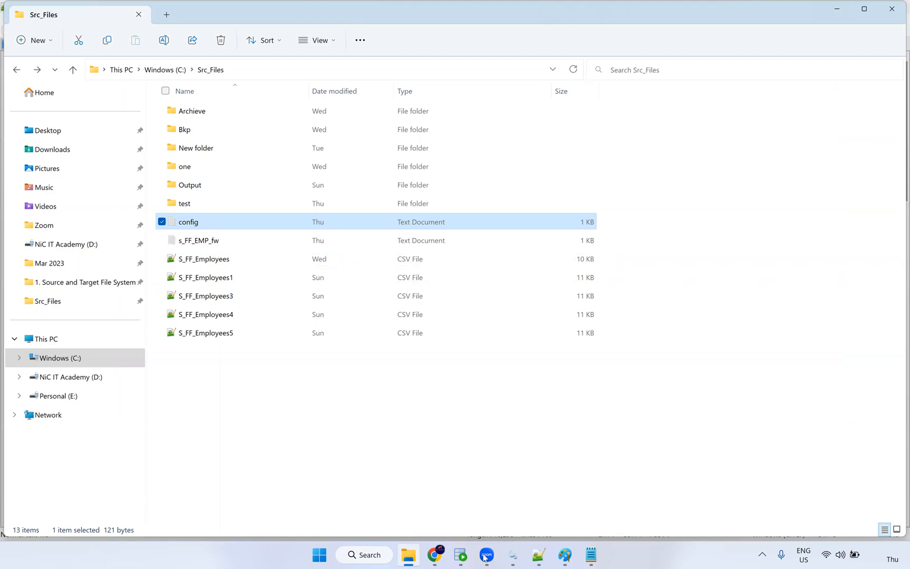
# Switch to Informatica Cloud, open the Data Integration service, and browse to the NiC IT Academy project.
pyautogui.click(461, 555)
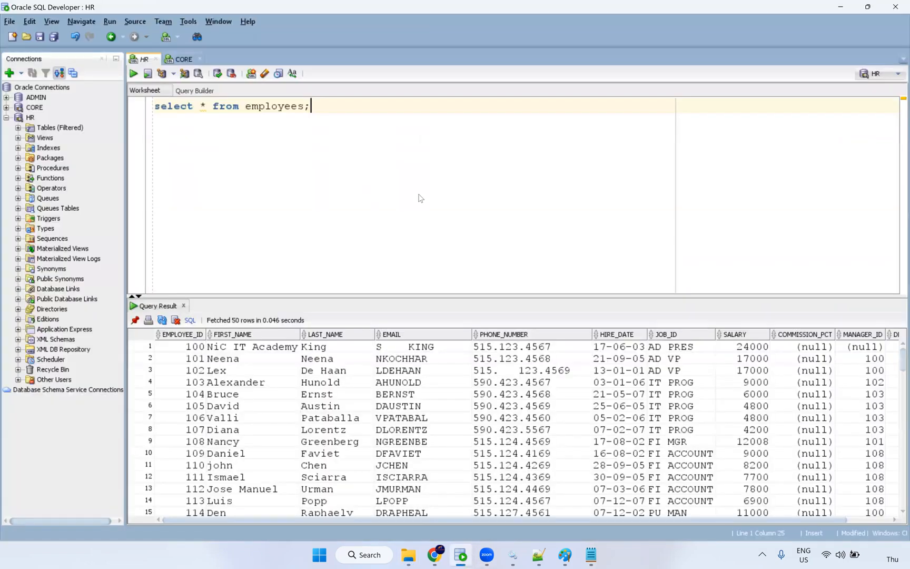
pyautogui.hotkey('alt', 'Tab')
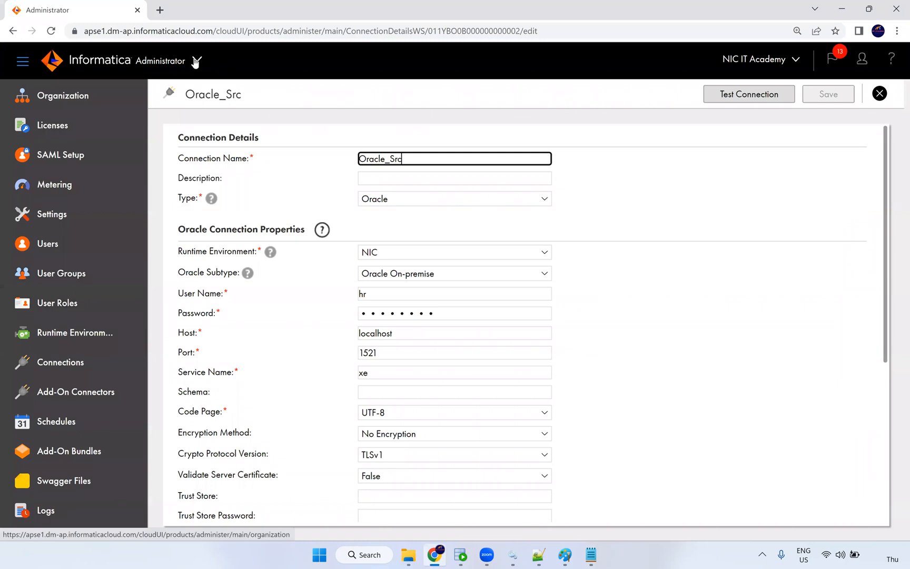
pyautogui.click(197, 60)
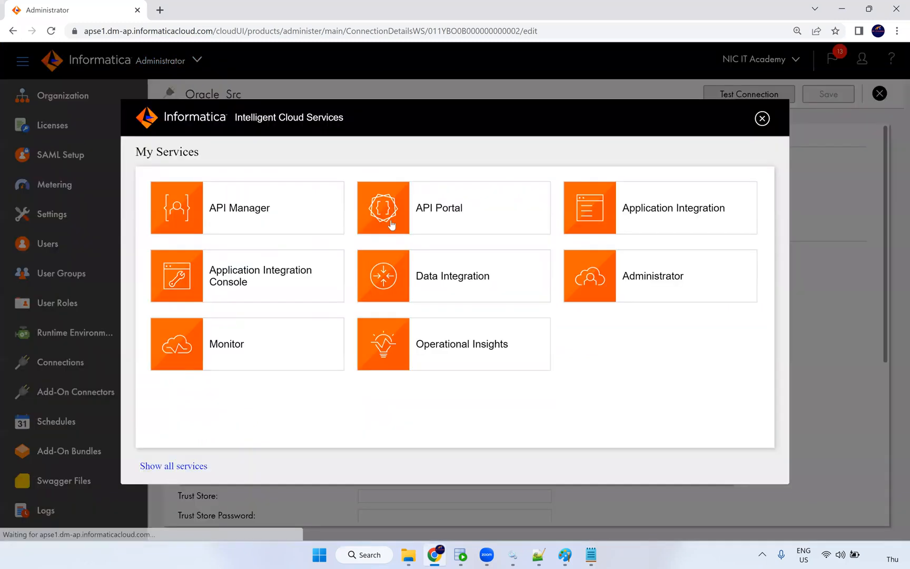
pyautogui.click(450, 270)
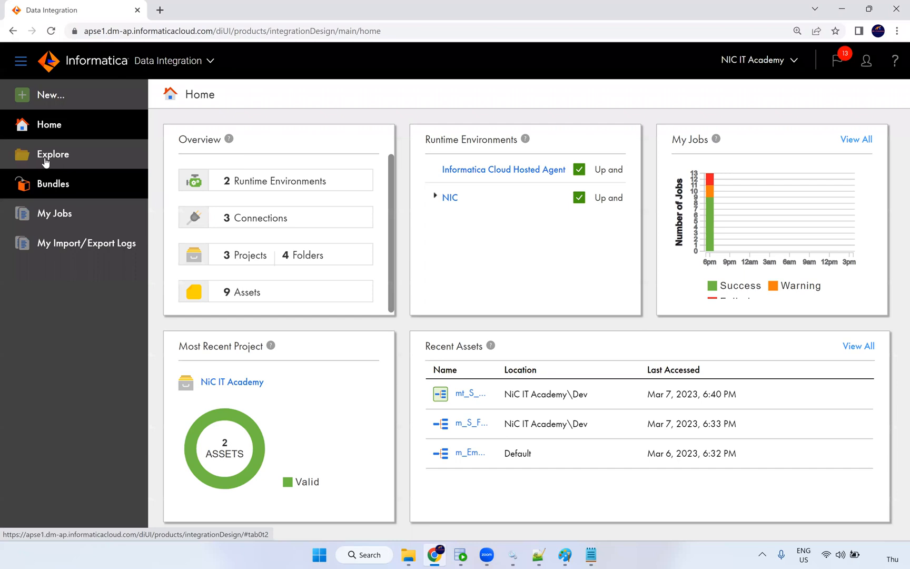
pyautogui.click(54, 156)
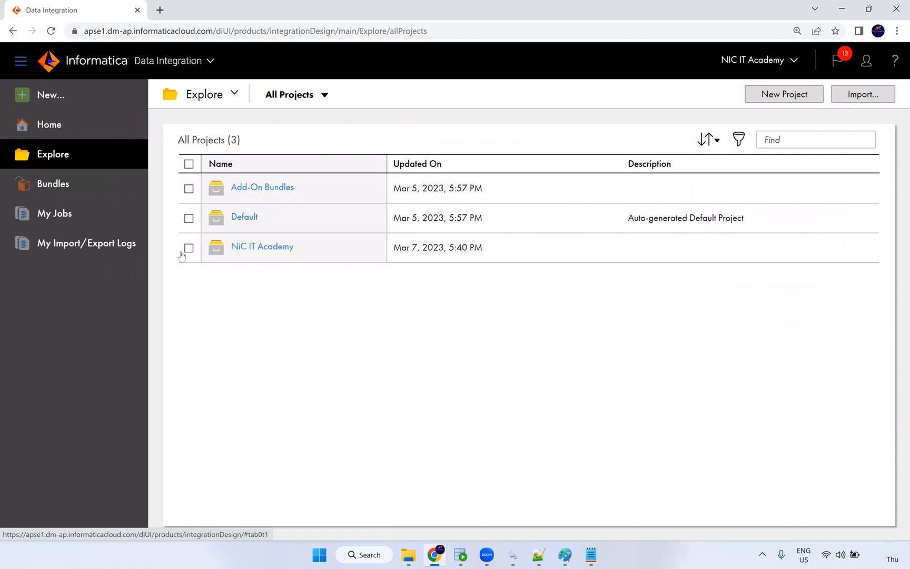
pyautogui.click(270, 252)
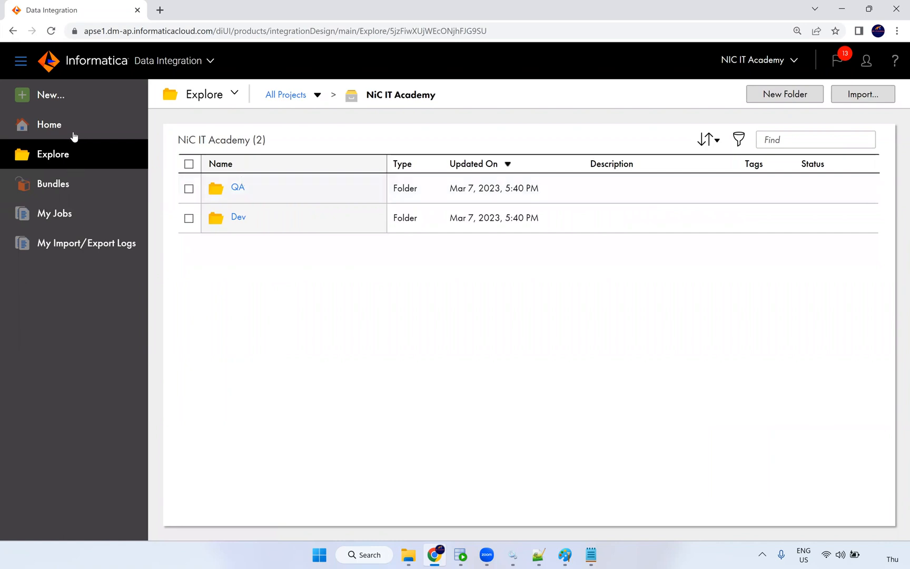
# Create a new mapping, set its location to NiC IT Academy\Dev, and save it.
pyautogui.click(60, 100)
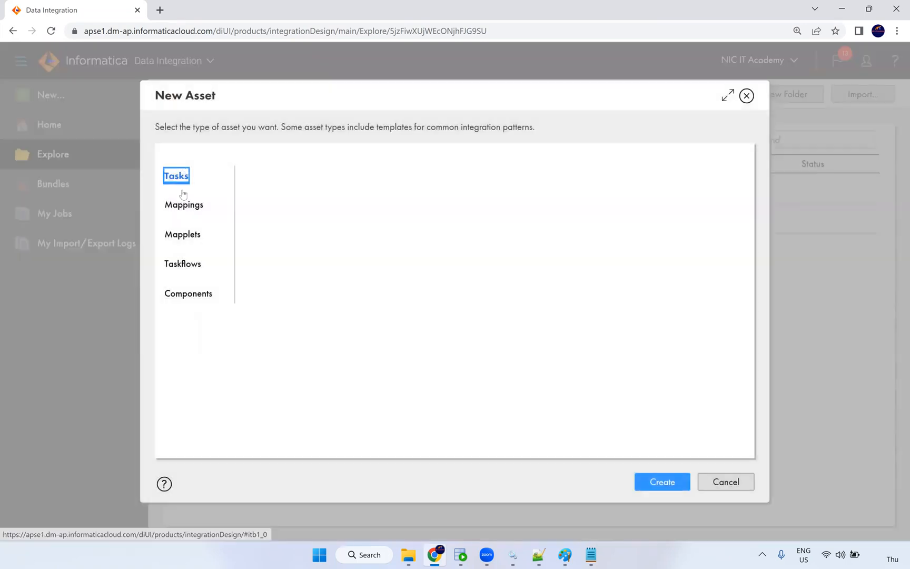
pyautogui.click(186, 206)
pyautogui.click(643, 486)
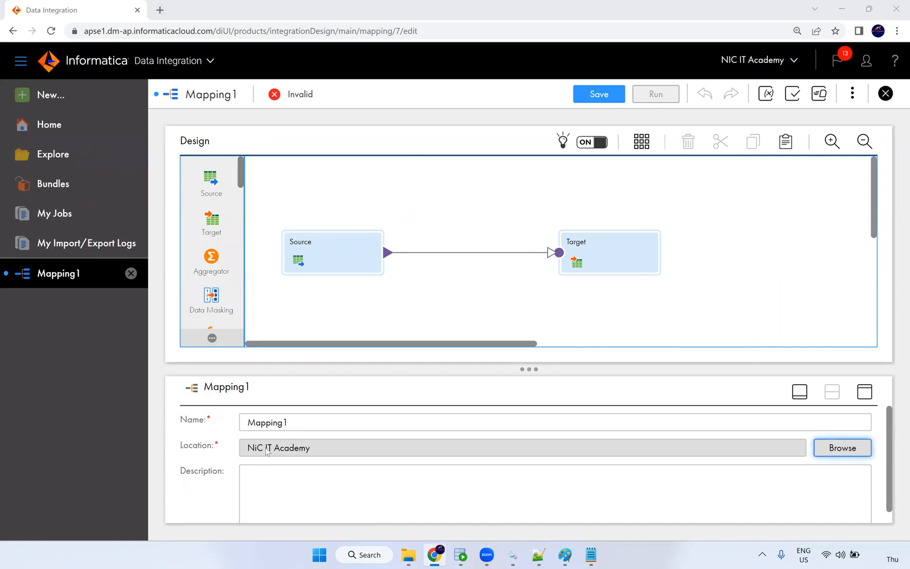
pyautogui.click(827, 448)
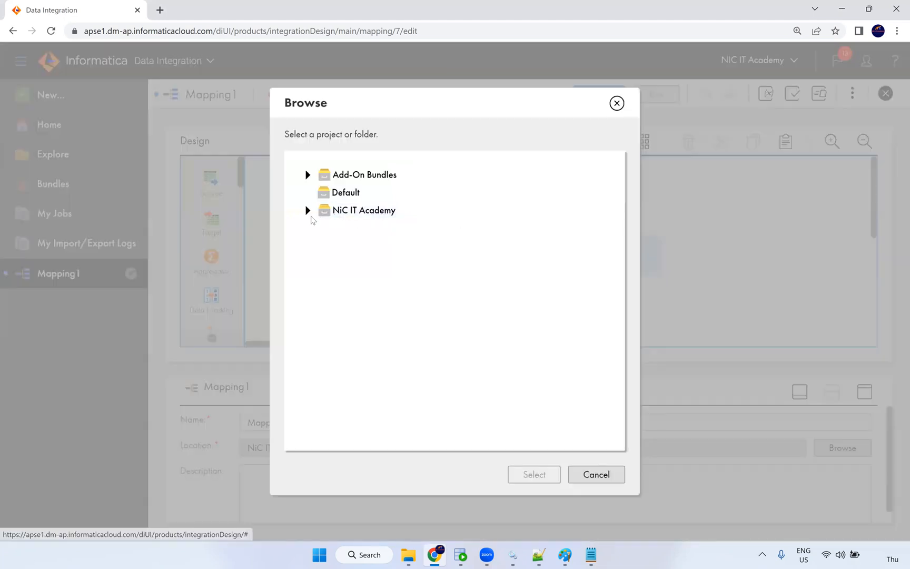
pyautogui.click(308, 210)
pyautogui.click(350, 226)
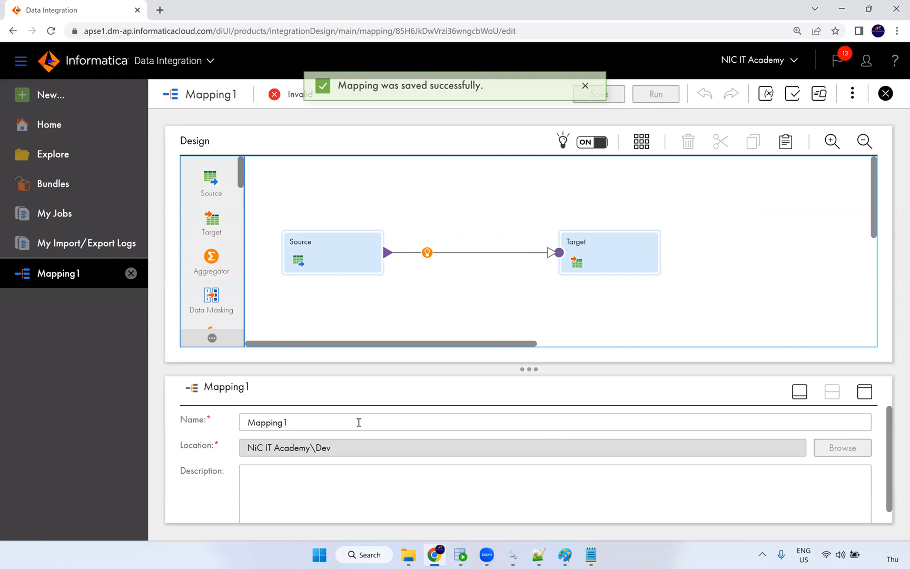
pyautogui.moveTo(335, 451); pyautogui.dragTo(246, 452)
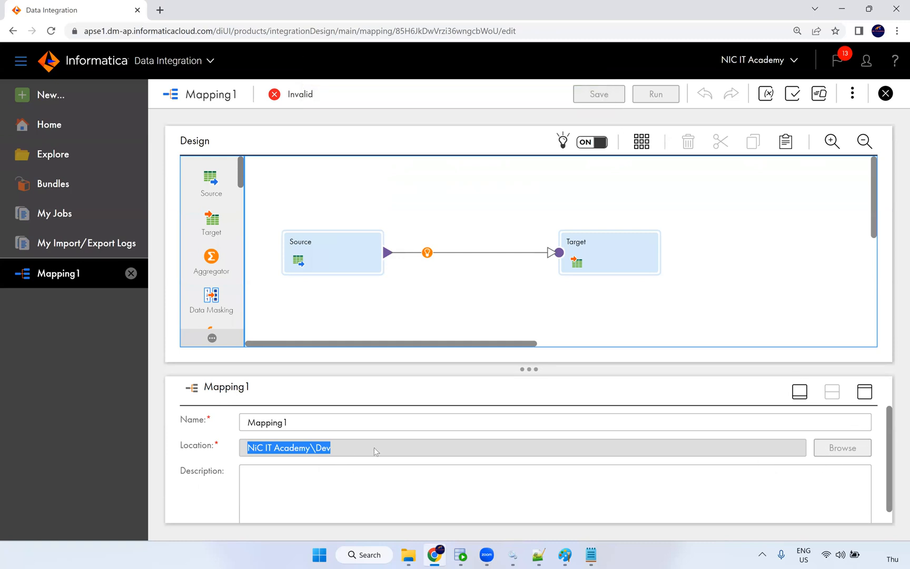
pyautogui.click(326, 449)
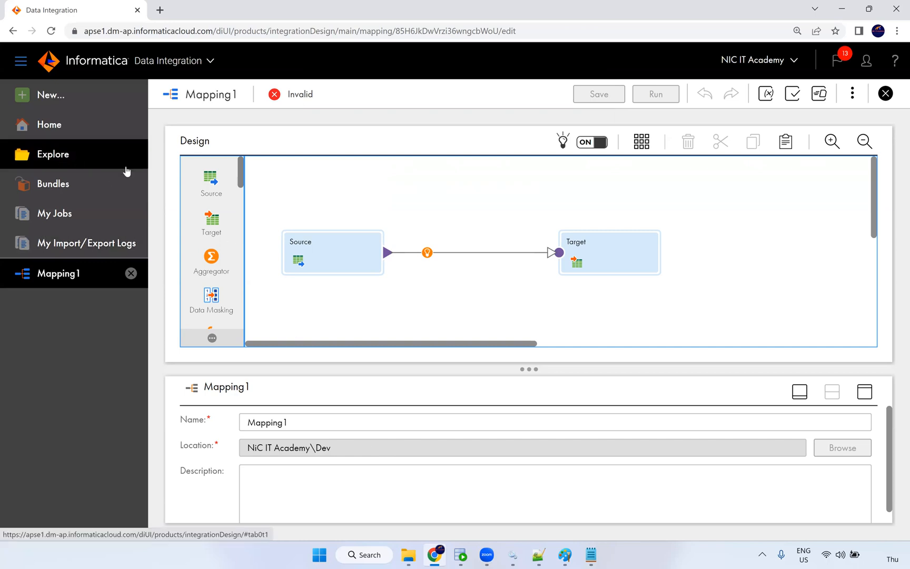
# Rename the mapping as m_File_list.
pyautogui.click(190, 427)
pyautogui.write('m')
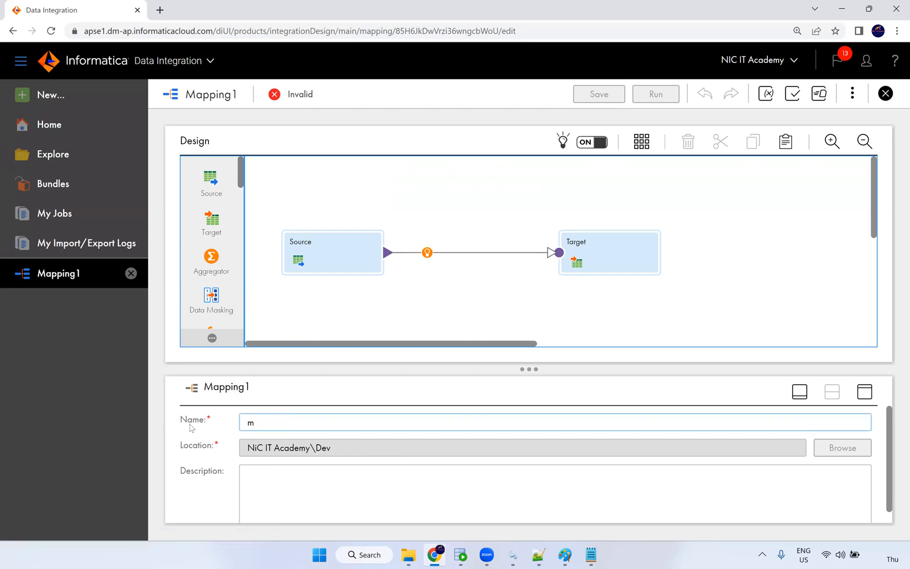
pyautogui.write('_File')
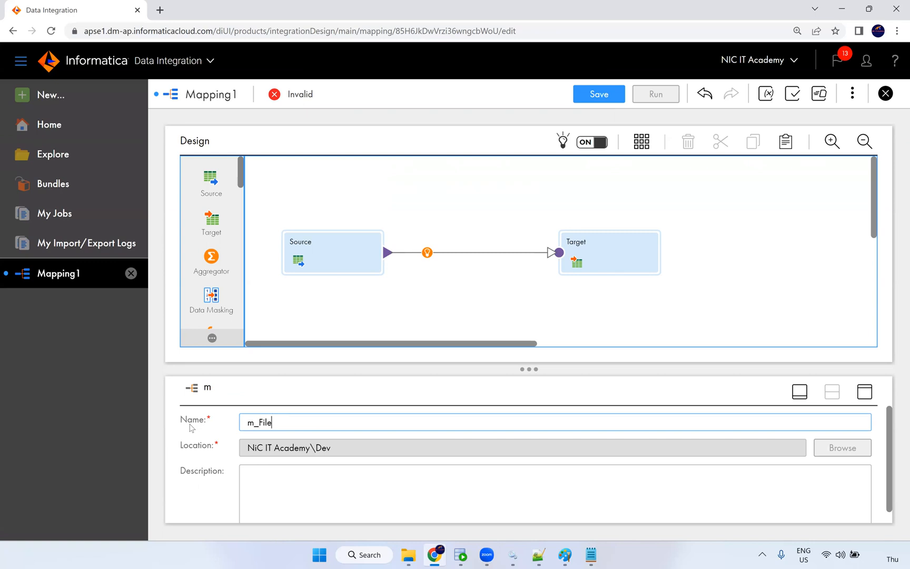
pyautogui.write('_list')
pyautogui.click(290, 423)
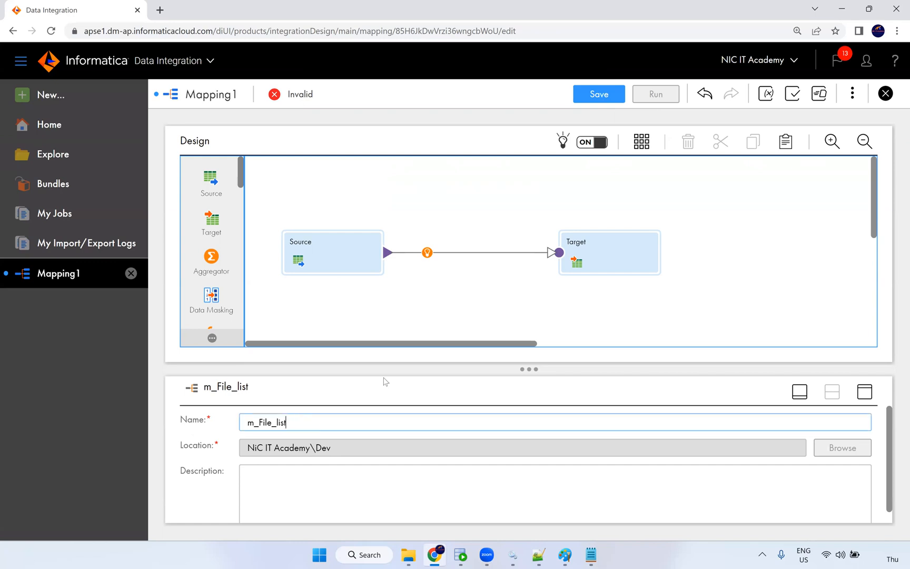
# Configure the Source transformation to use the S_FF_Connection (Flat File) connection with the File List source type.
pyautogui.click(332, 259)
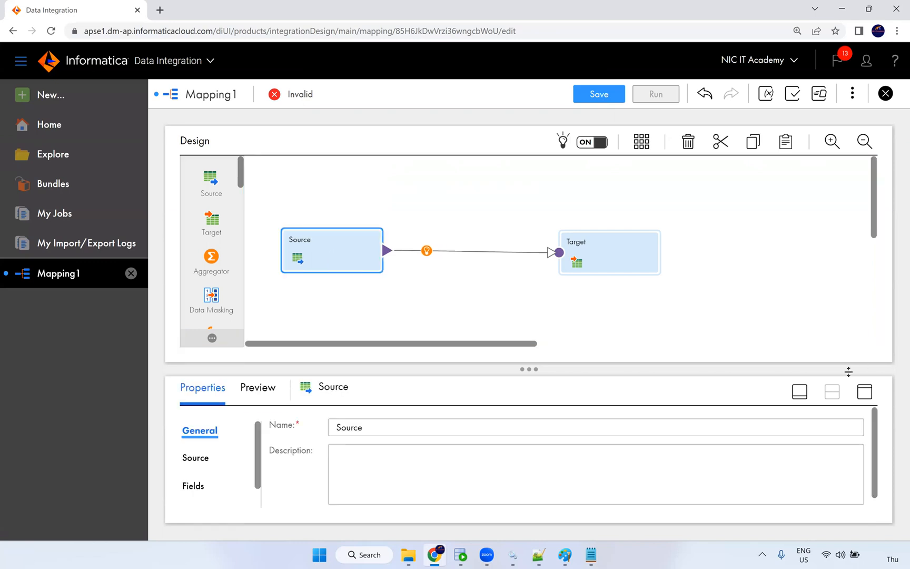
pyautogui.click(865, 392)
pyautogui.click(196, 208)
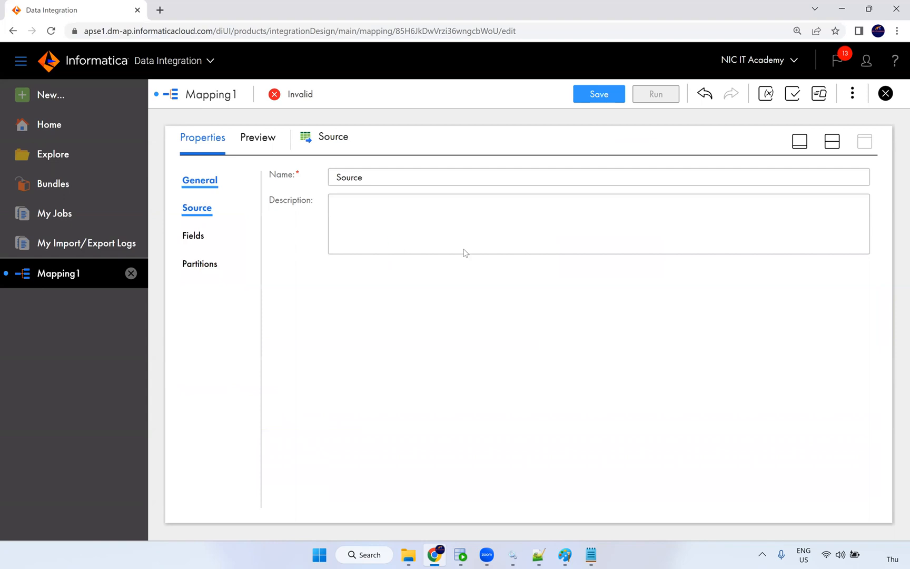
pyautogui.click(459, 214)
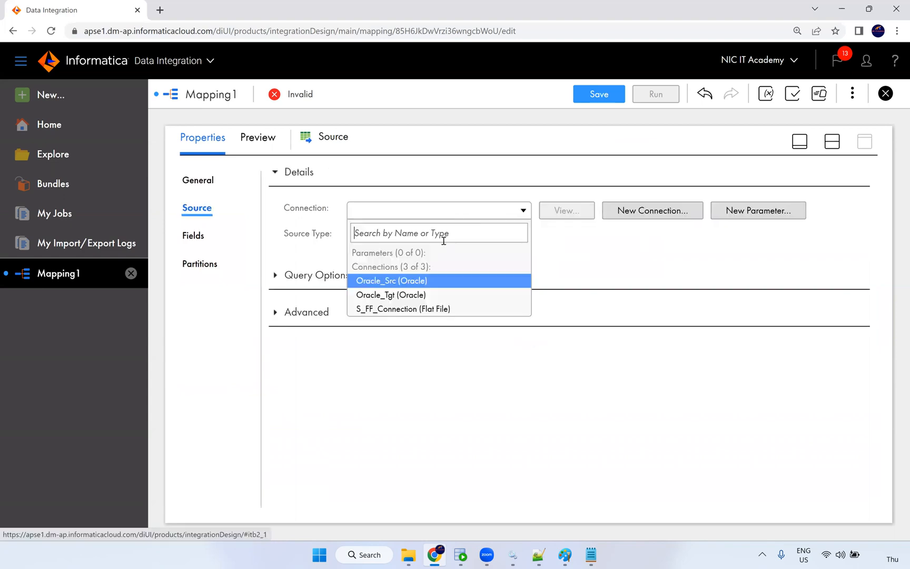
pyautogui.click(423, 309)
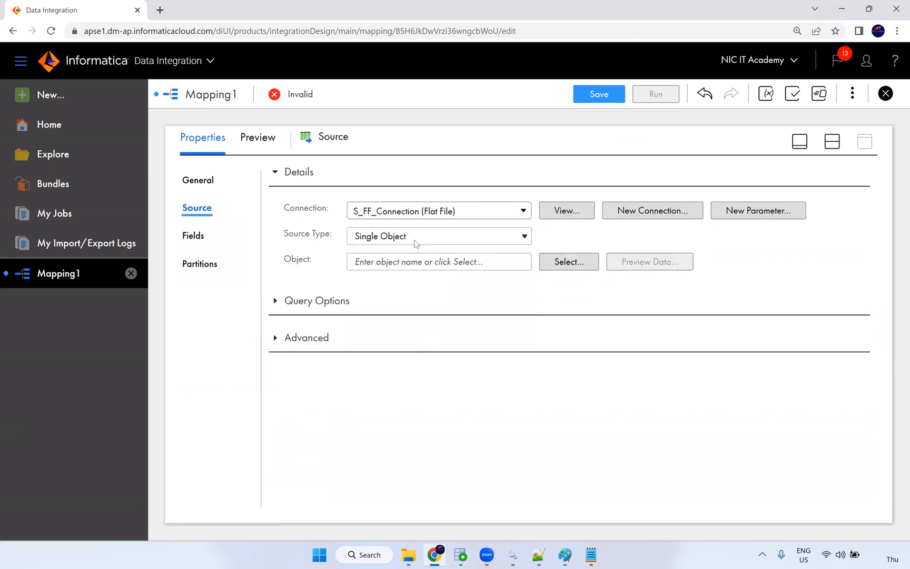
pyautogui.click(463, 237)
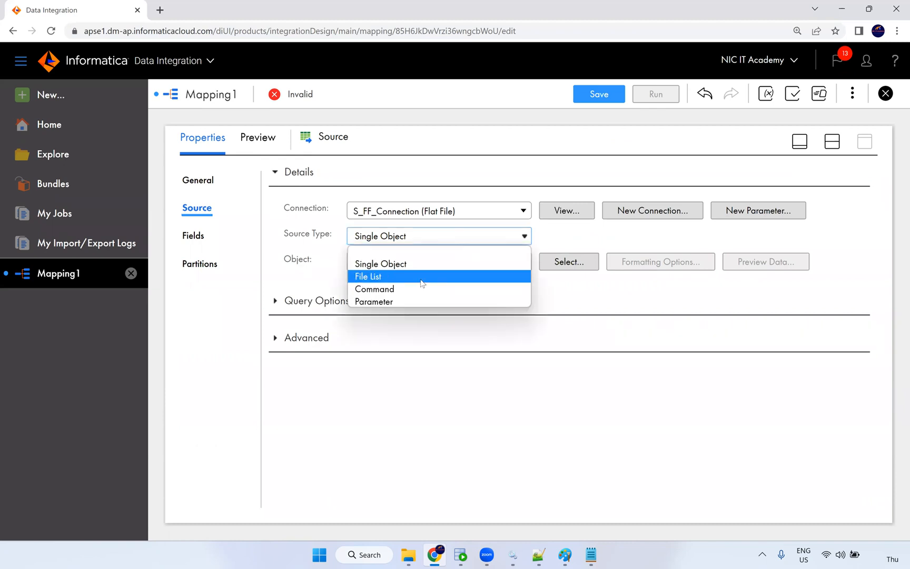
pyautogui.click(422, 277)
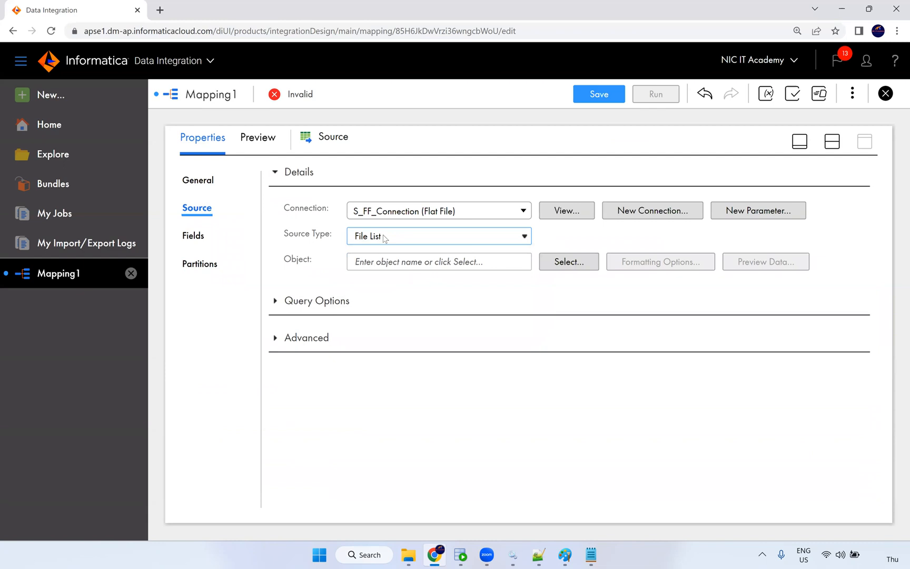
# Choose config.txt as the source object for the file list.
pyautogui.click(545, 267)
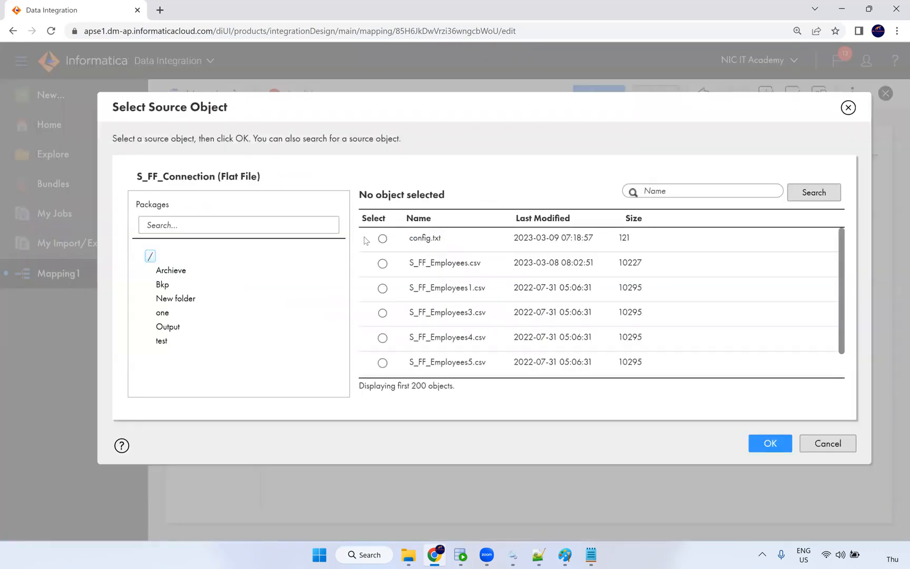
pyautogui.click(383, 238)
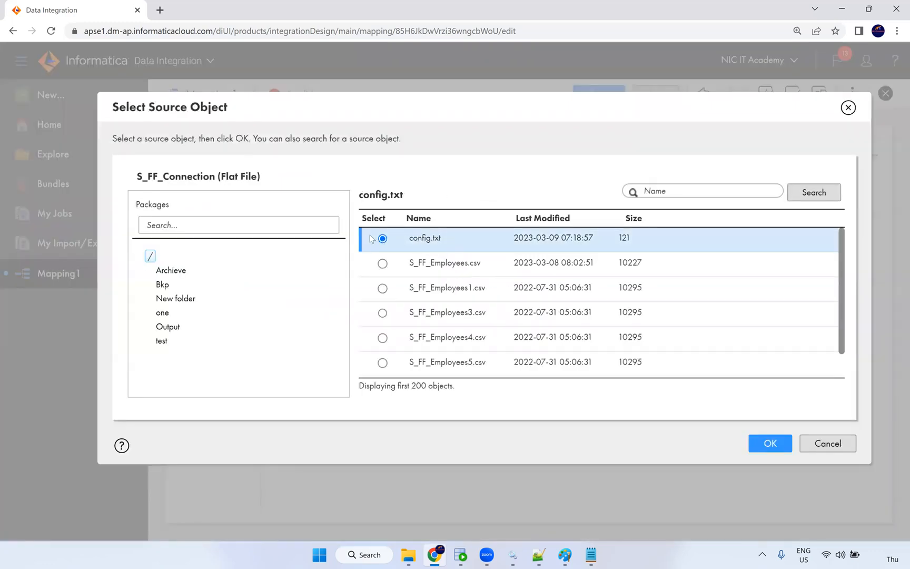
pyautogui.click(754, 443)
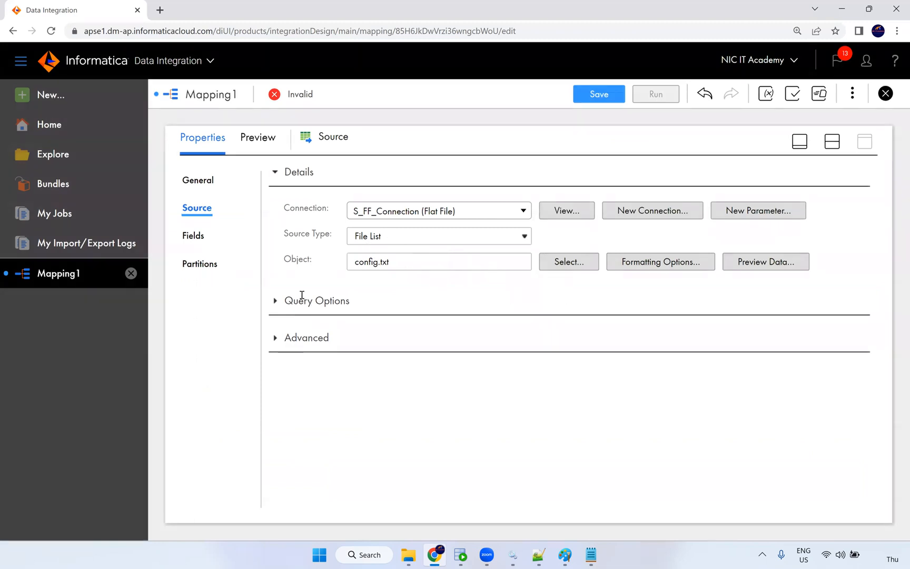
# Check the source fields and preview the config.txt data to examine how the columns are delimited.
pyautogui.click(194, 239)
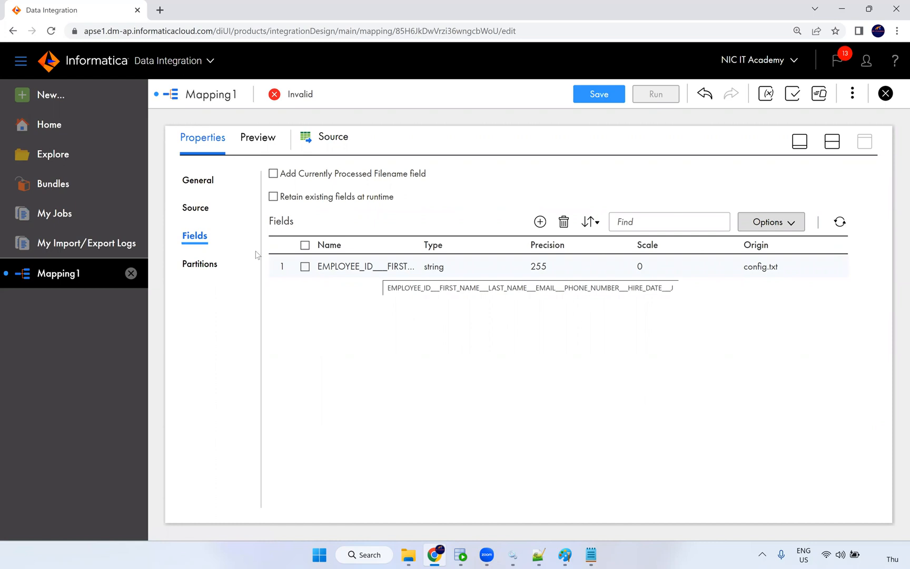
pyautogui.click(200, 209)
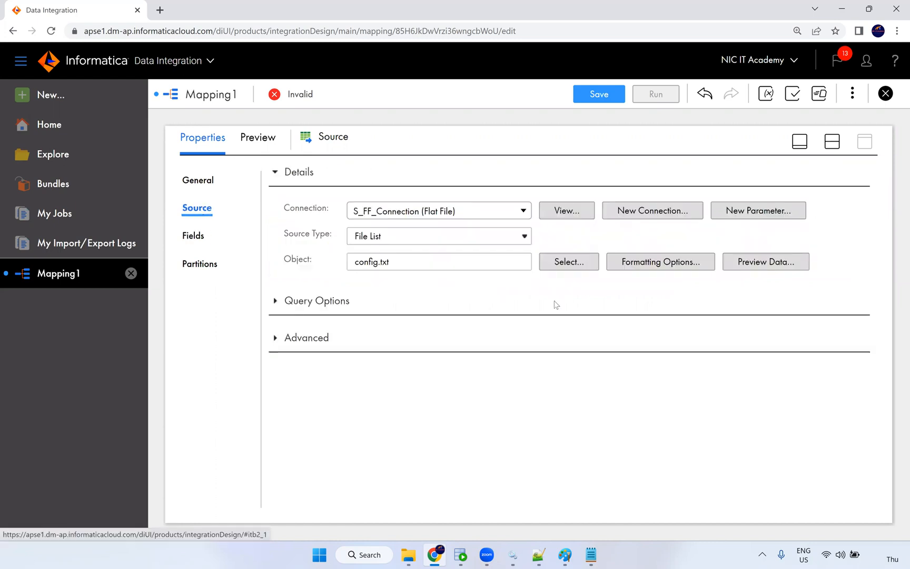
pyautogui.click(763, 266)
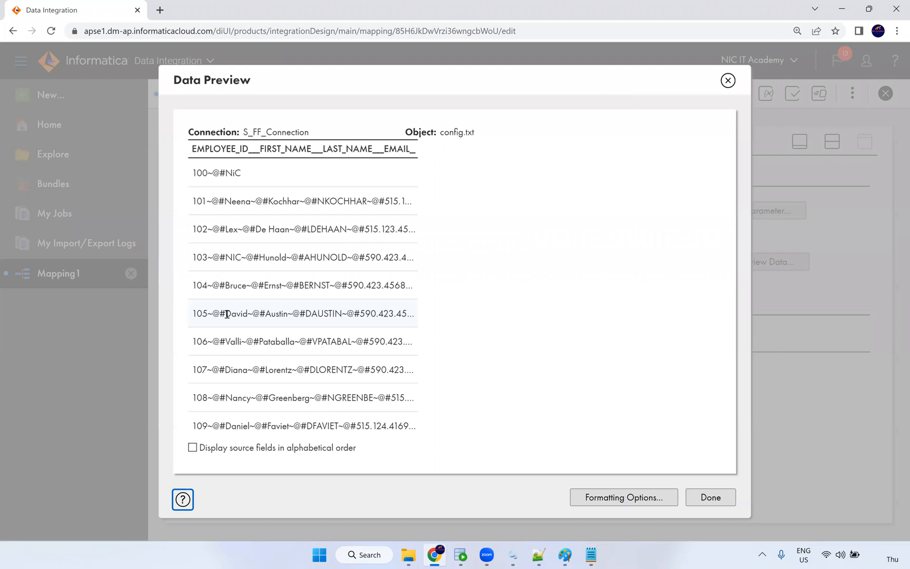
pyautogui.doubleClick(216, 313)
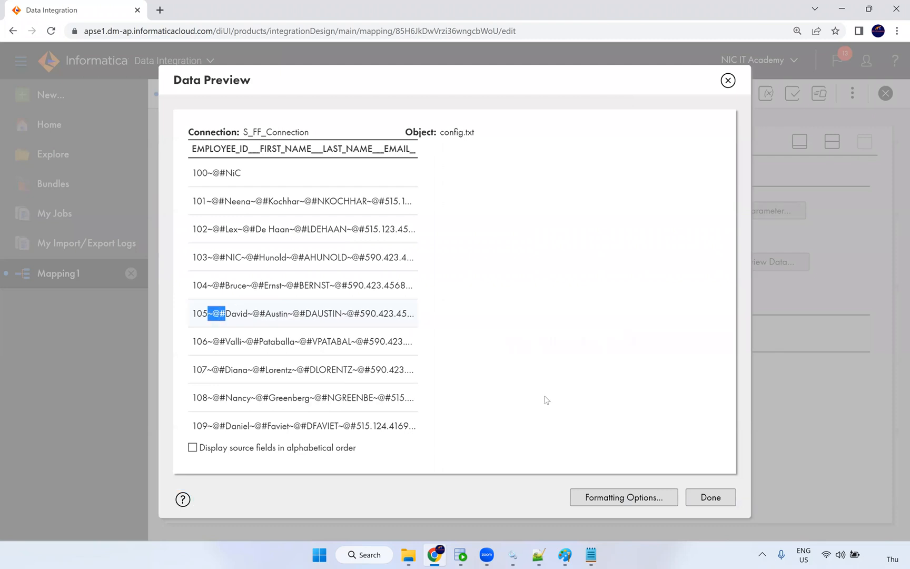
pyautogui.click(709, 497)
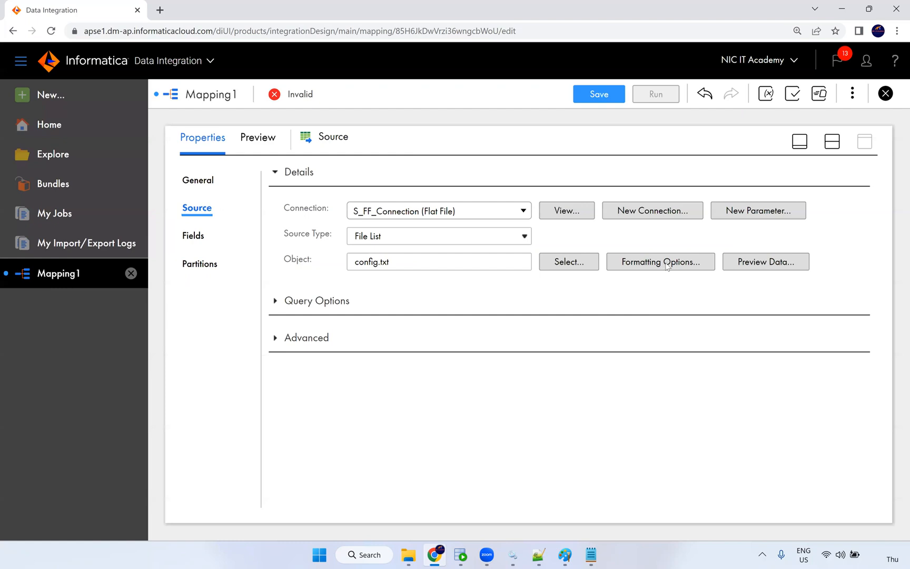
# Set the delimiter of the config.txt source to the custom characters ~@# and preview all columns of the parsed data.
pyautogui.click(668, 265)
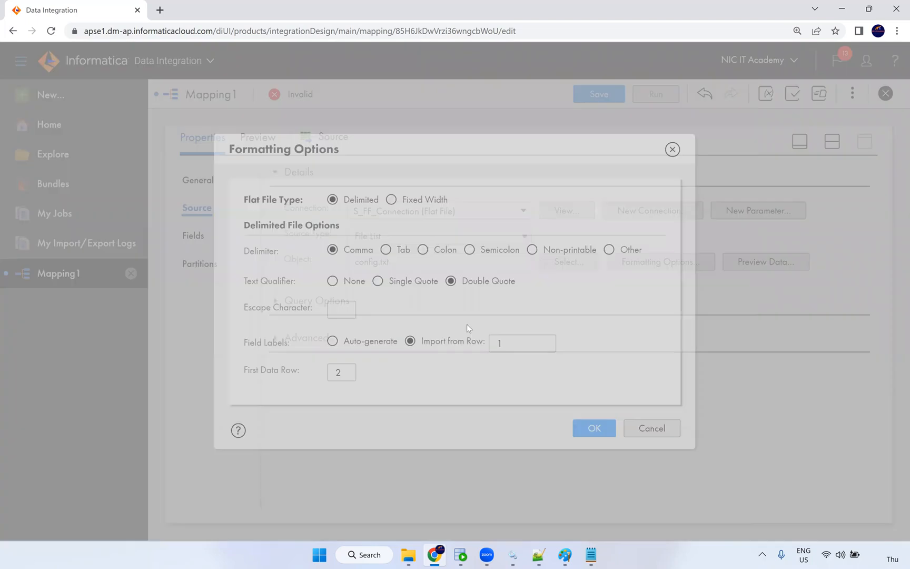
pyautogui.click(609, 250)
pyautogui.click(319, 302)
pyautogui.click(410, 348)
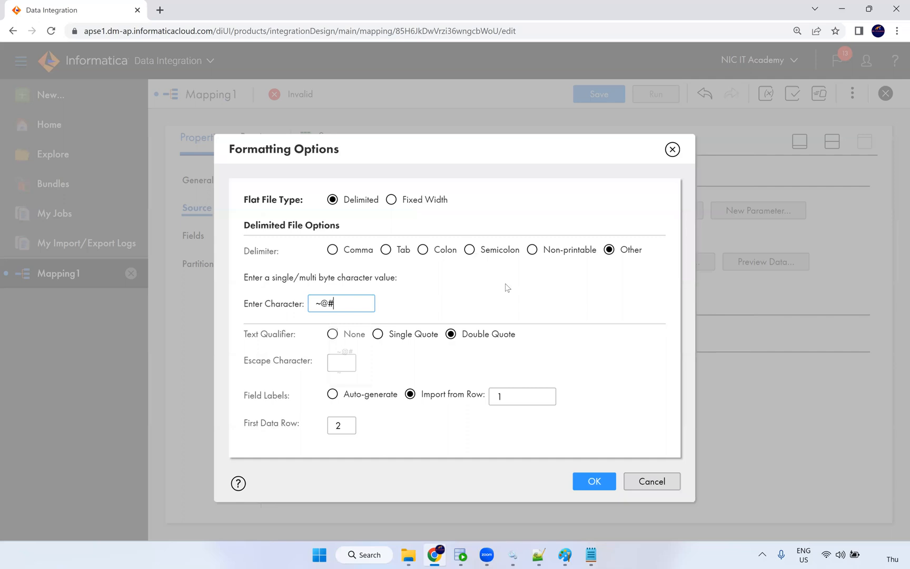
pyautogui.click(588, 484)
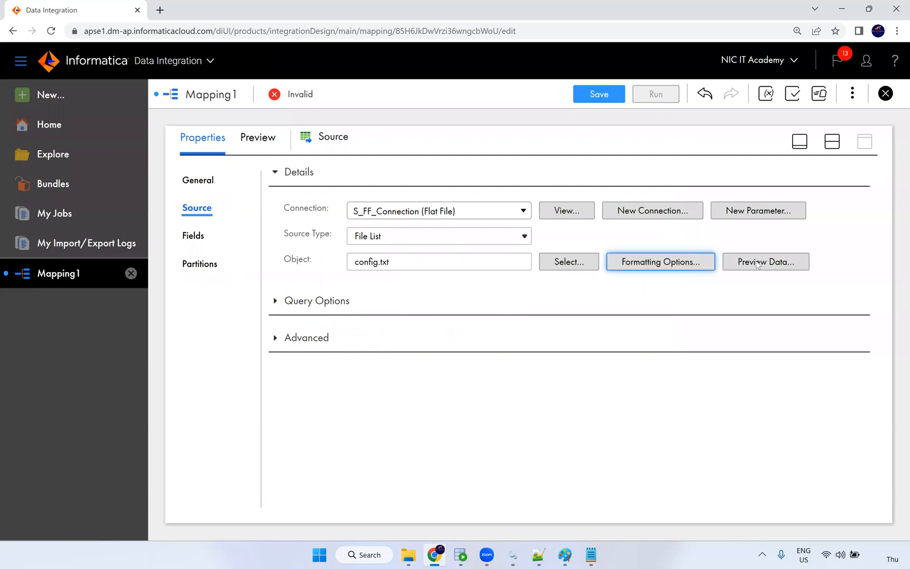
pyautogui.click(764, 263)
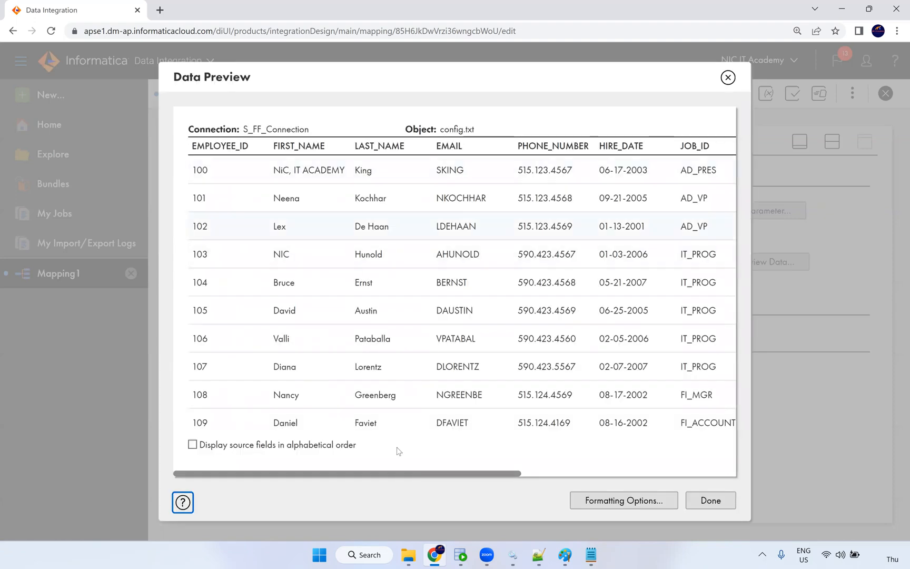
pyautogui.hscroll(10, 575, 481)
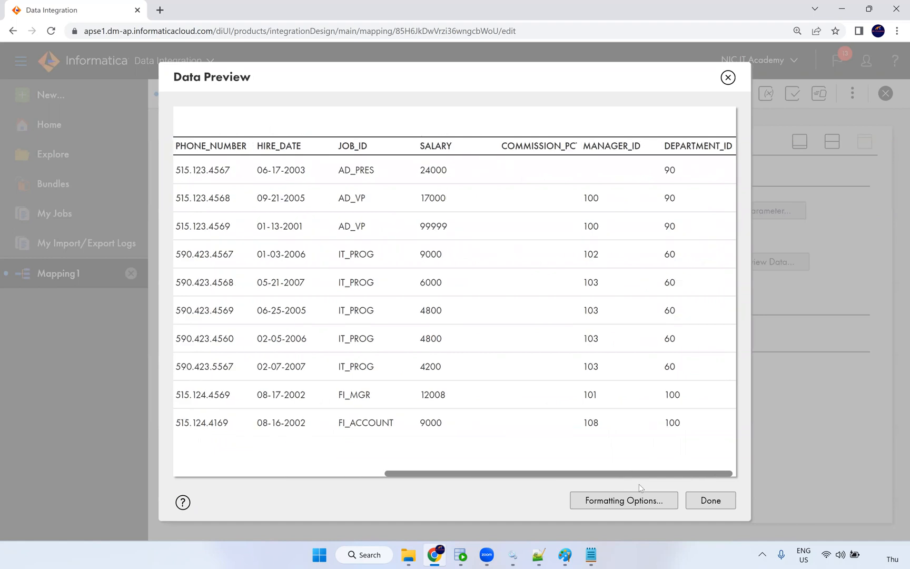
pyautogui.hscroll(-3, 653, 500)
pyautogui.hscroll(-3, 665, 519)
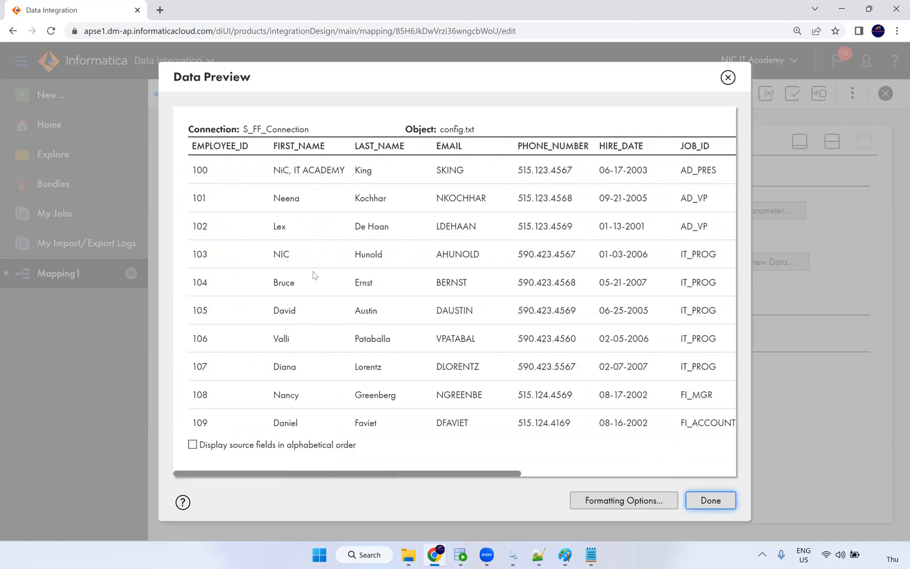
pyautogui.click(697, 504)
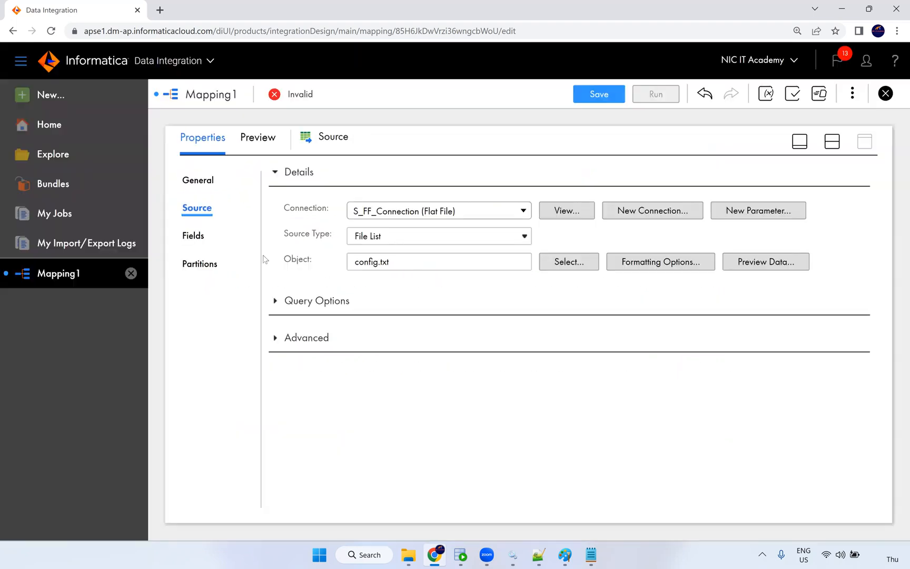
# Open the source fields' metadata for editing and set EMPLOYEE_ID to native type number with native precision 6.
pyautogui.click(194, 236)
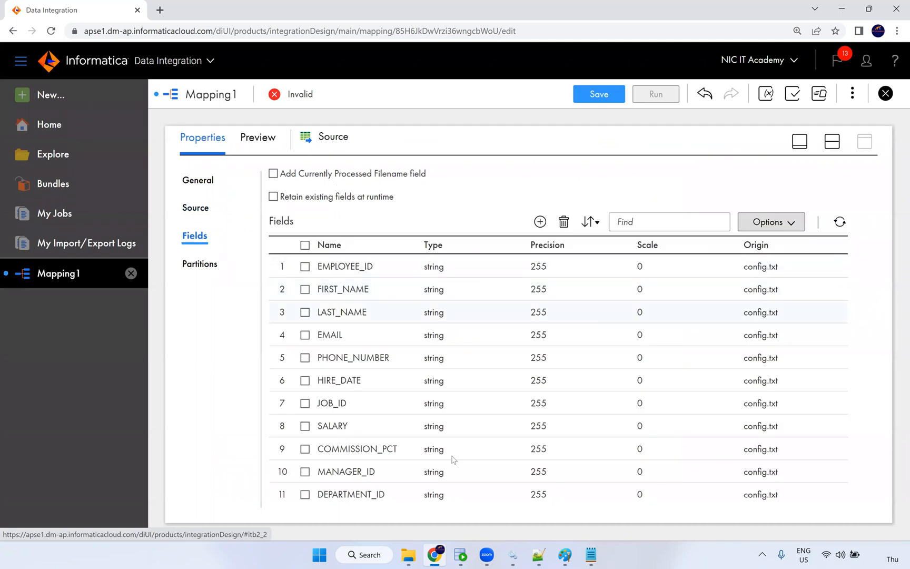
pyautogui.click(784, 231)
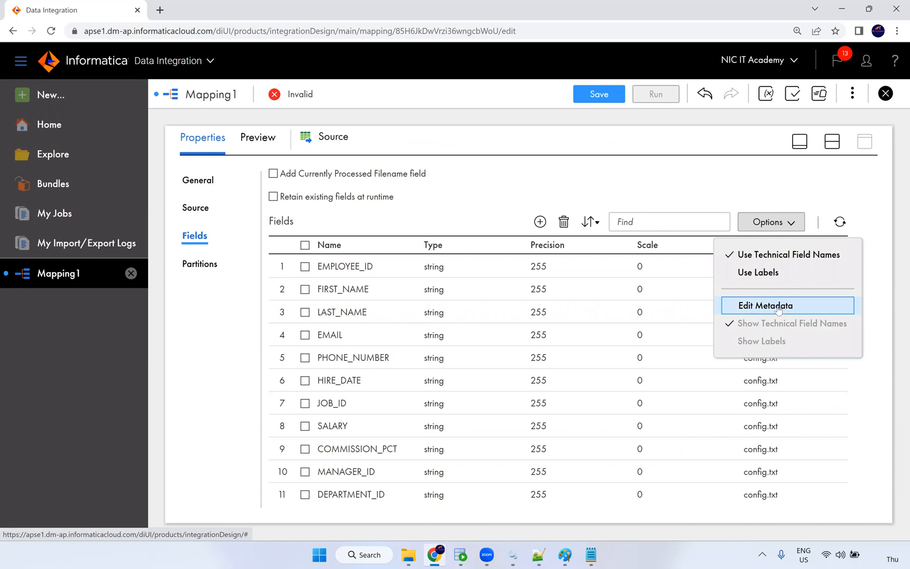
pyautogui.click(458, 285)
pyautogui.click(458, 360)
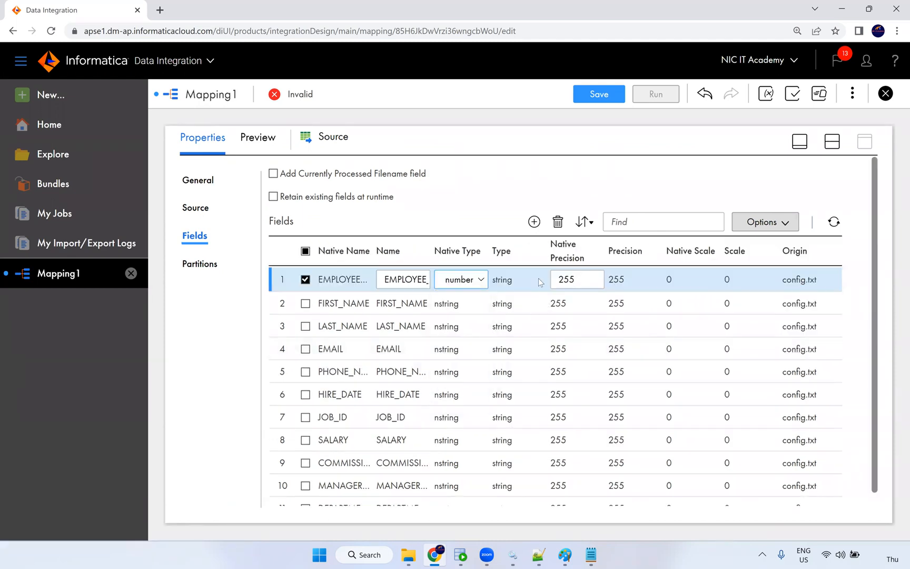
pyautogui.write('6')
pyautogui.click(519, 342)
# Change the native type of the HIRE_DATE source field to datetime.
pyautogui.scroll(-1, 453, 348)
pyautogui.click(452, 381)
pyautogui.click(457, 382)
pyautogui.click(472, 413)
pyautogui.click(552, 381)
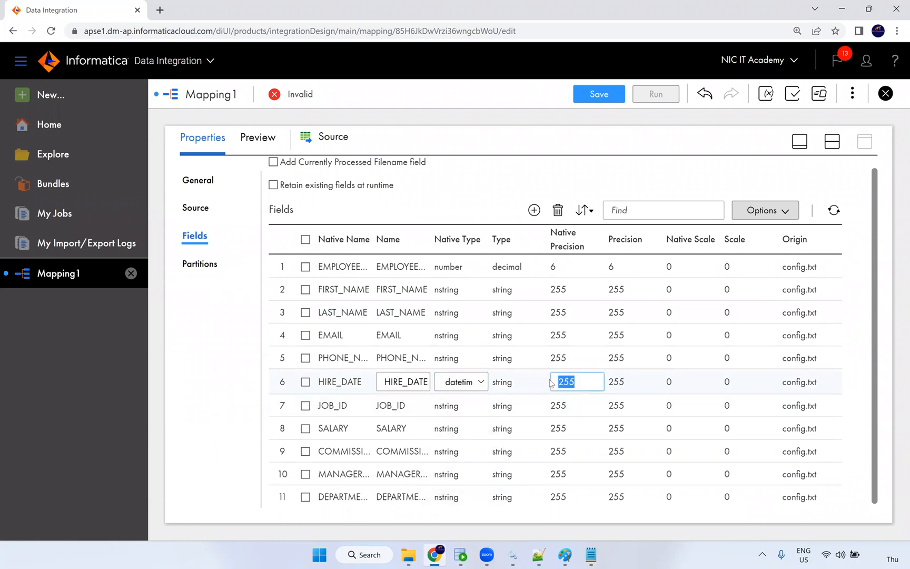
pyautogui.click(509, 426)
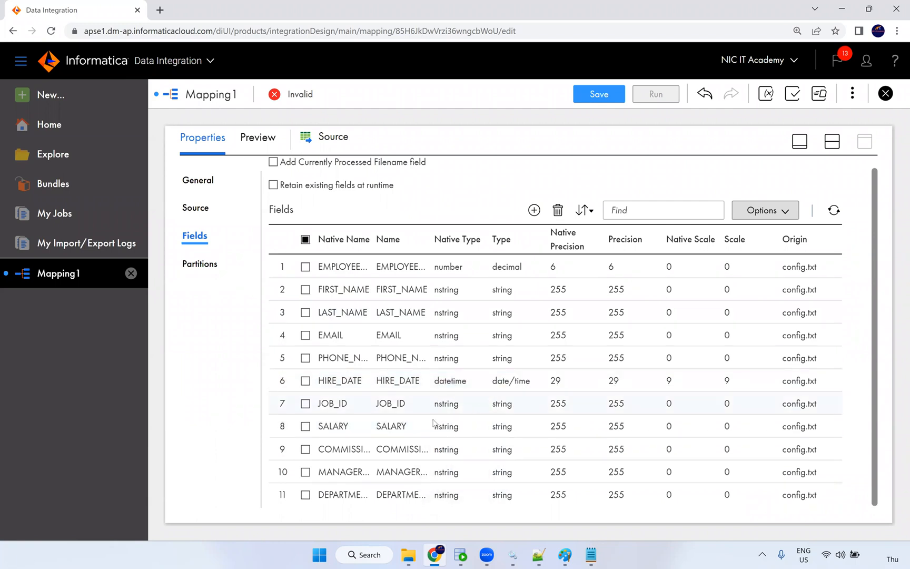
# Set the SALARY source field to native type number with native precision 8.
pyautogui.click(462, 428)
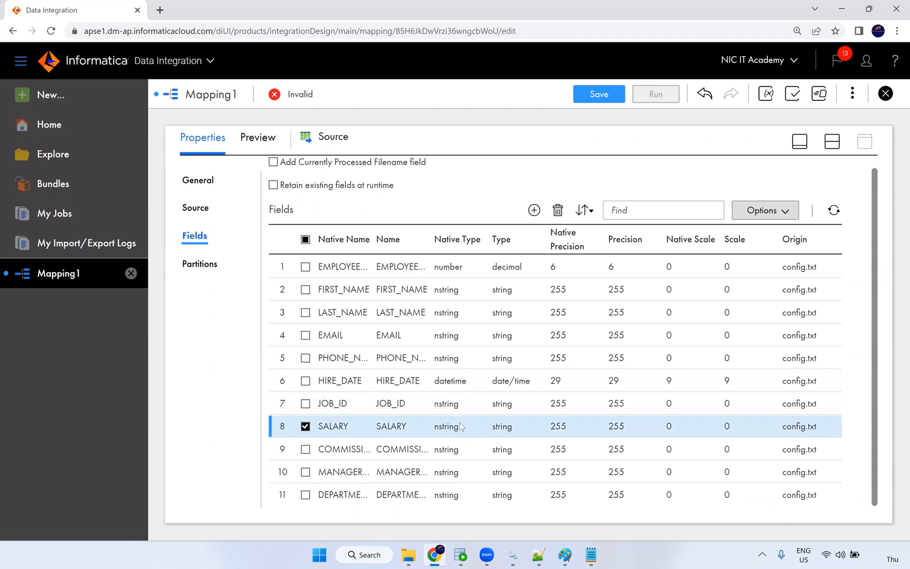
pyautogui.click(461, 427)
pyautogui.click(452, 507)
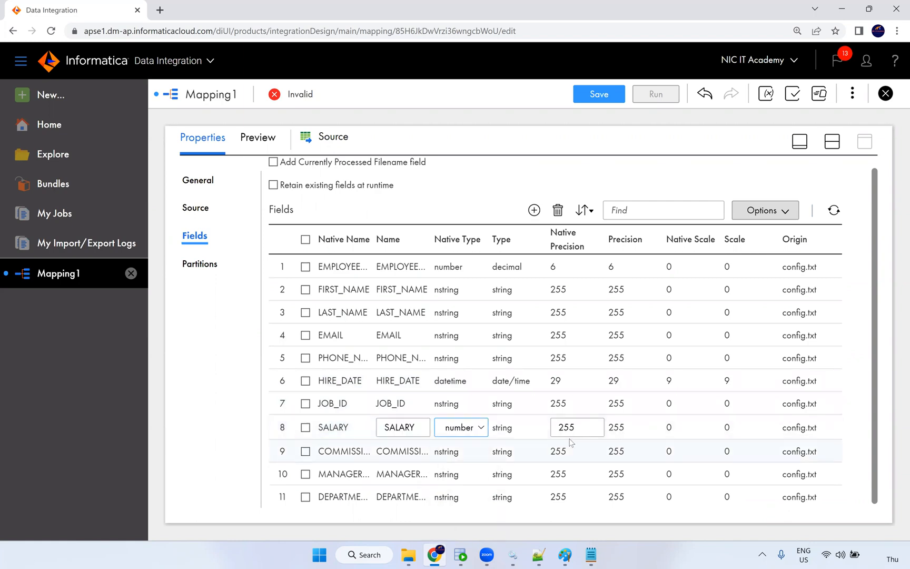
pyautogui.click(546, 431)
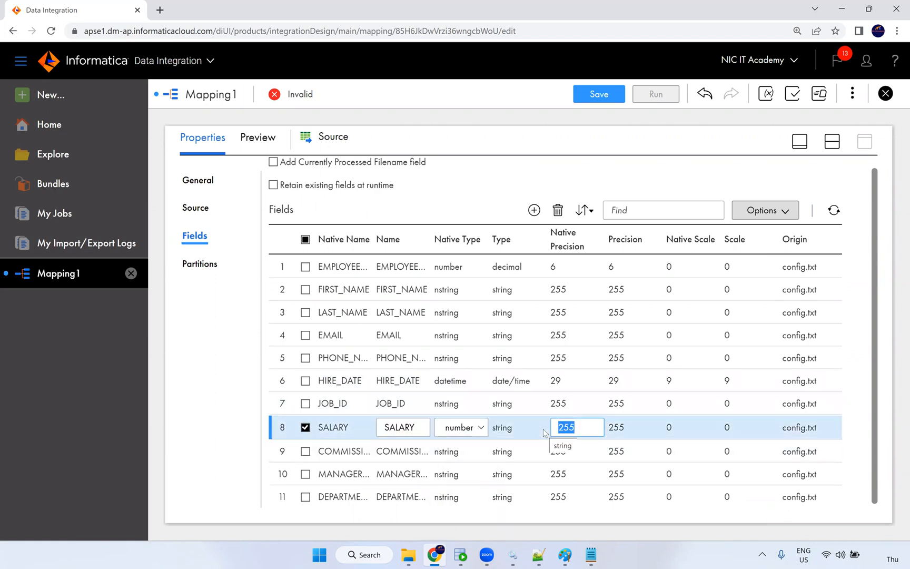
pyautogui.write('8')
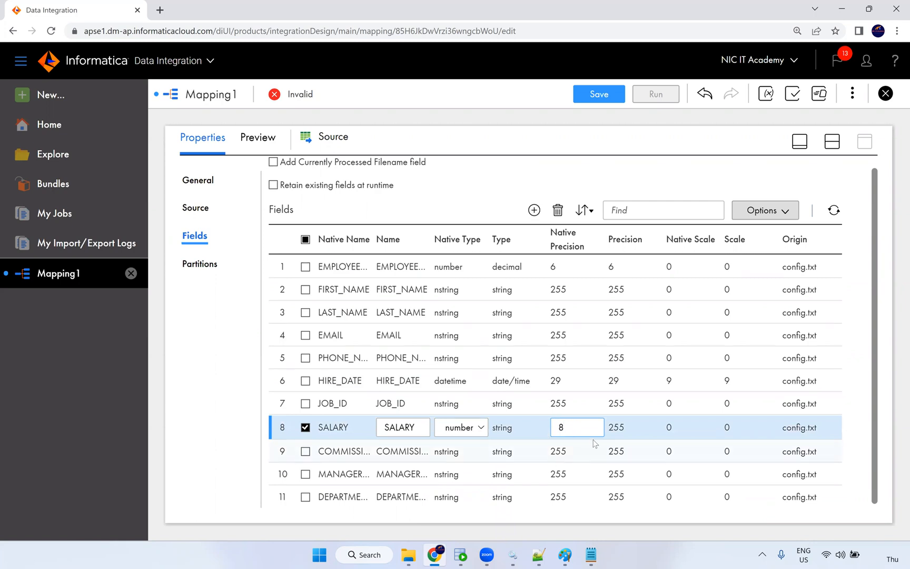
pyautogui.press('Return')
# Set the COMMISSION_PCT source field to native type number with native precision 4.
pyautogui.click(449, 450)
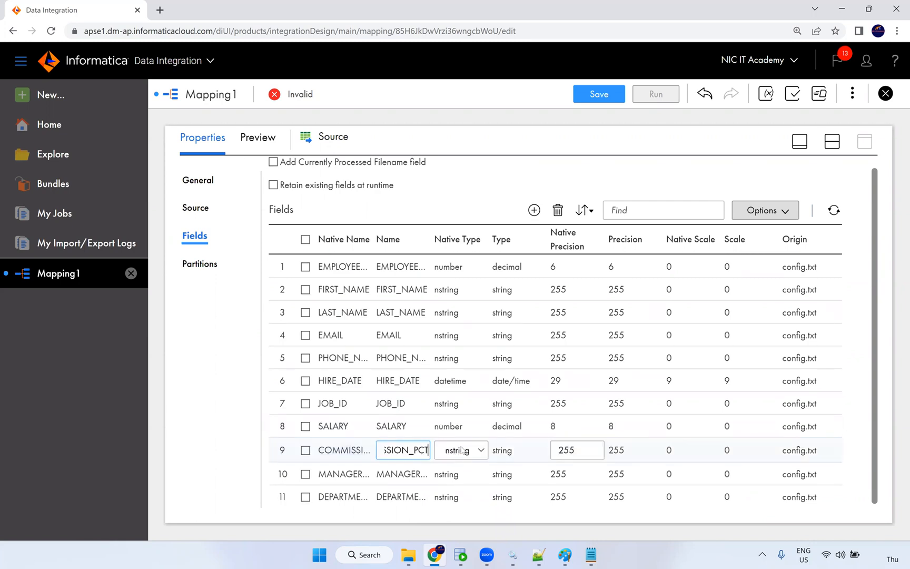
pyautogui.click(460, 451)
pyautogui.press('Return')
pyautogui.click(553, 451)
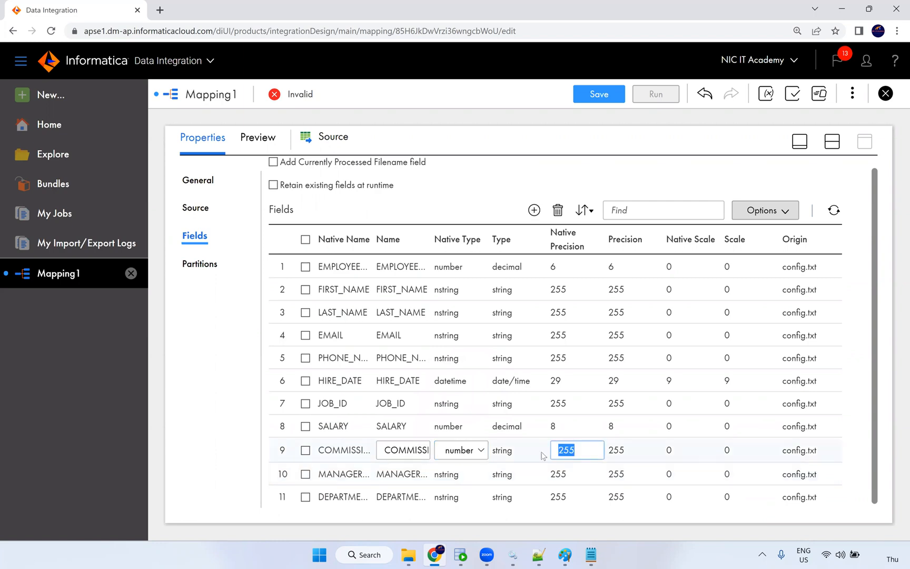
pyautogui.write('4')
pyautogui.press('Return')
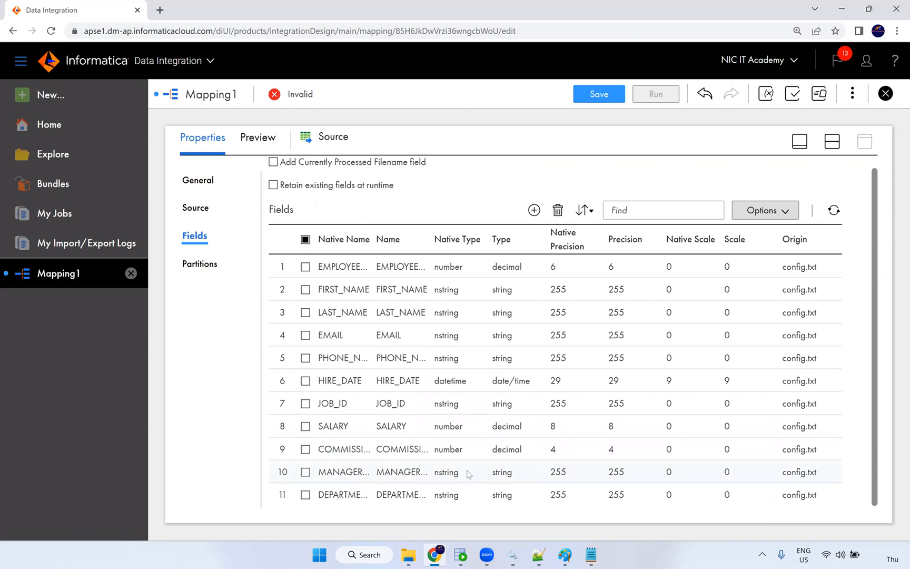
# Set the MANAGER_ID source field to native type number with native precision 4.
pyautogui.click(469, 474)
pyautogui.click(457, 473)
pyautogui.press('Down')
pyautogui.press('Return')
pyautogui.click(545, 477)
pyautogui.write('4')
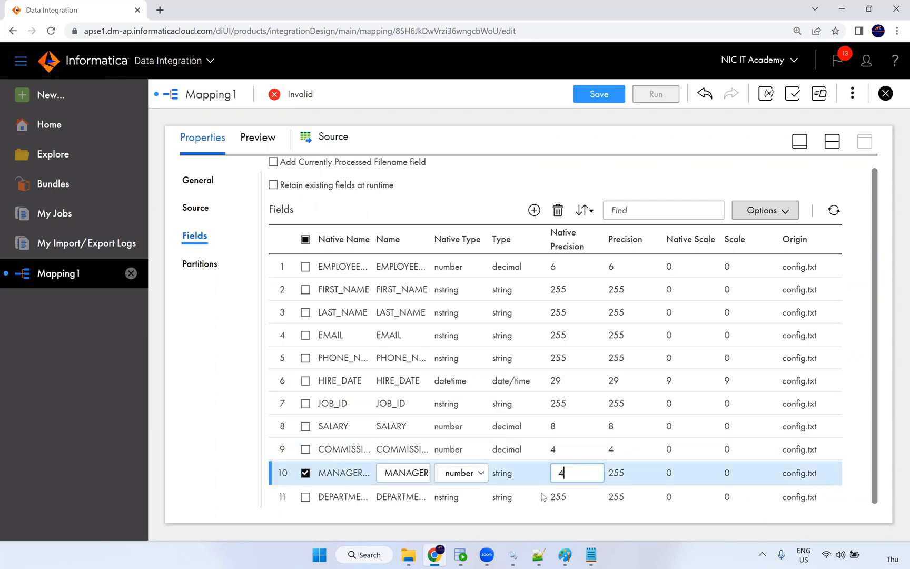
# Set the DEPARTMENT_ID source field to native type number with native precision 4.
pyautogui.click(474, 497)
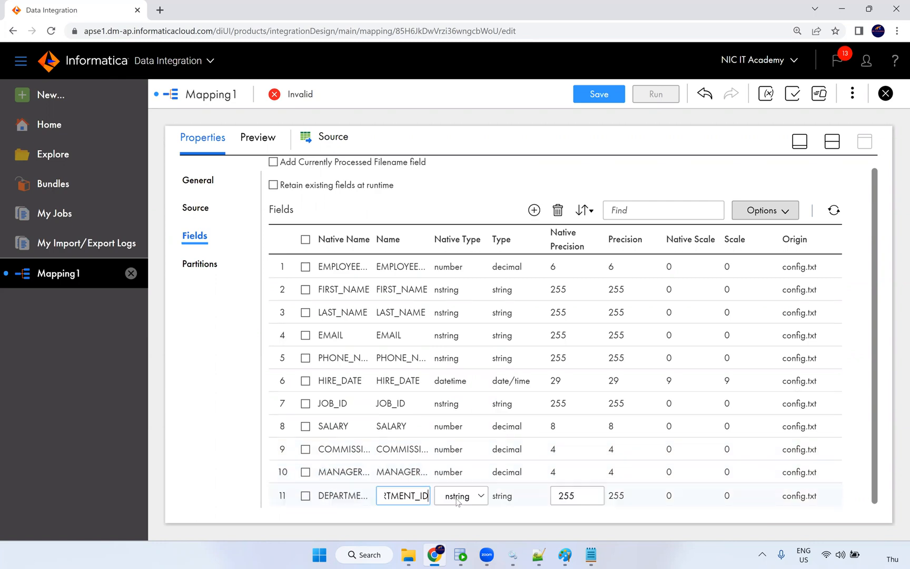
pyautogui.click(457, 496)
pyautogui.press('Down')
pyautogui.press('Return')
pyautogui.press('Tab')
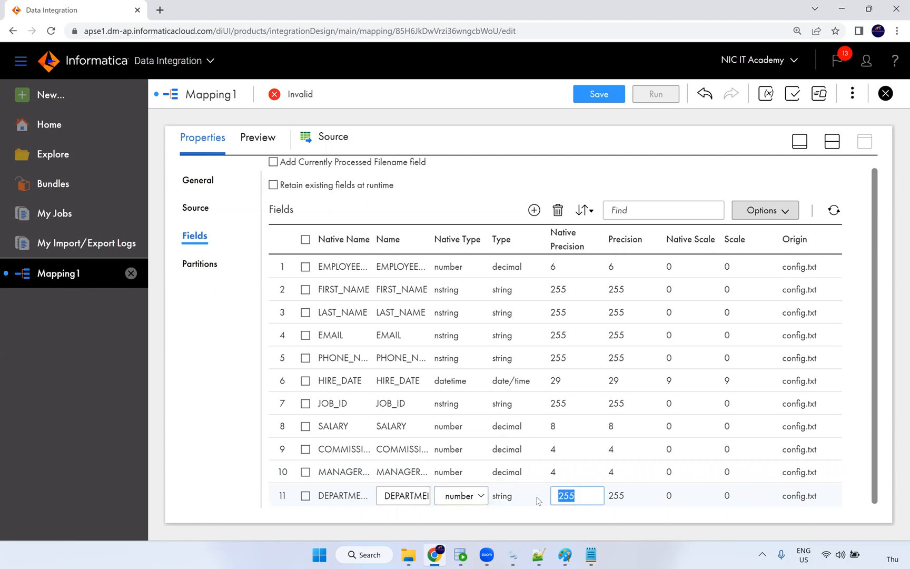
pyautogui.moveTo(537, 498); pyautogui.dragTo(535, 501)
pyautogui.write('4')
pyautogui.click(509, 481)
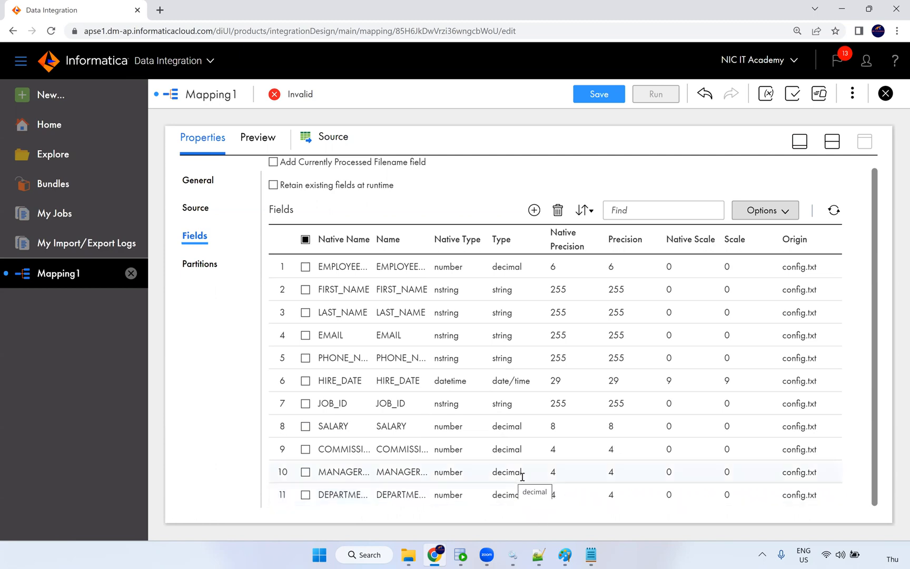
# Set the native scale of the COMMISSION_PCT source field to 2.
pyautogui.click(606, 451)
pyautogui.click(679, 451)
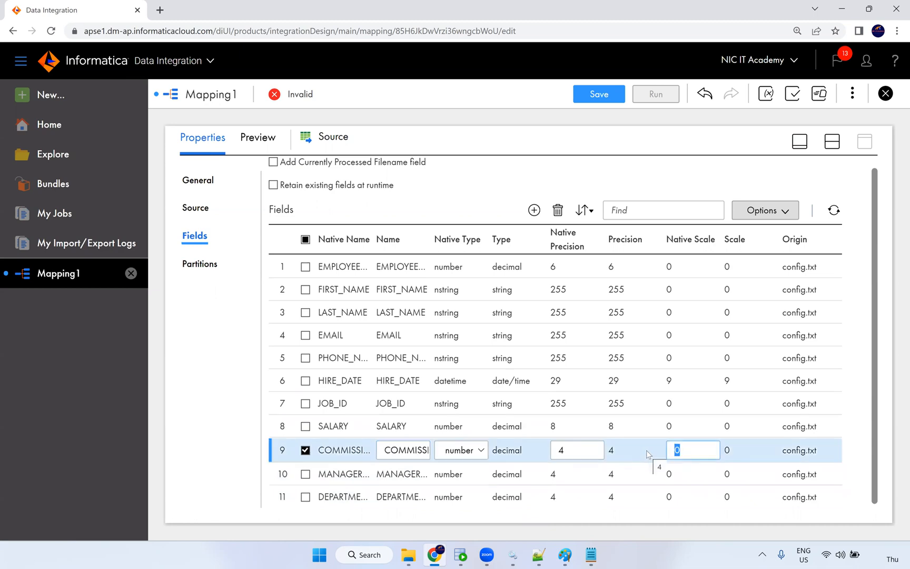
pyautogui.write('2')
pyautogui.click(558, 438)
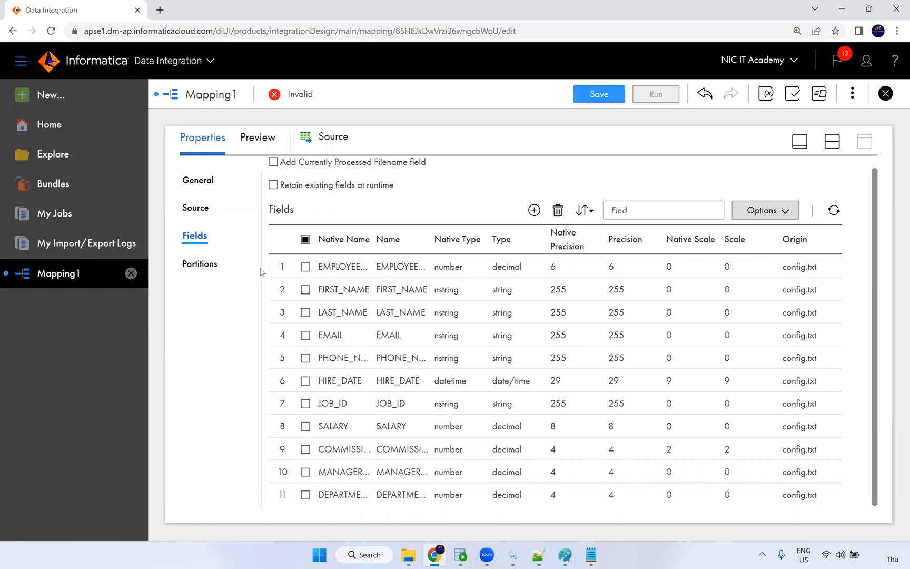
# Open the Target transformation's target settings and assign the Oracle_Tgt (Oracle) connection.
pyautogui.scroll(2, 264, 271)
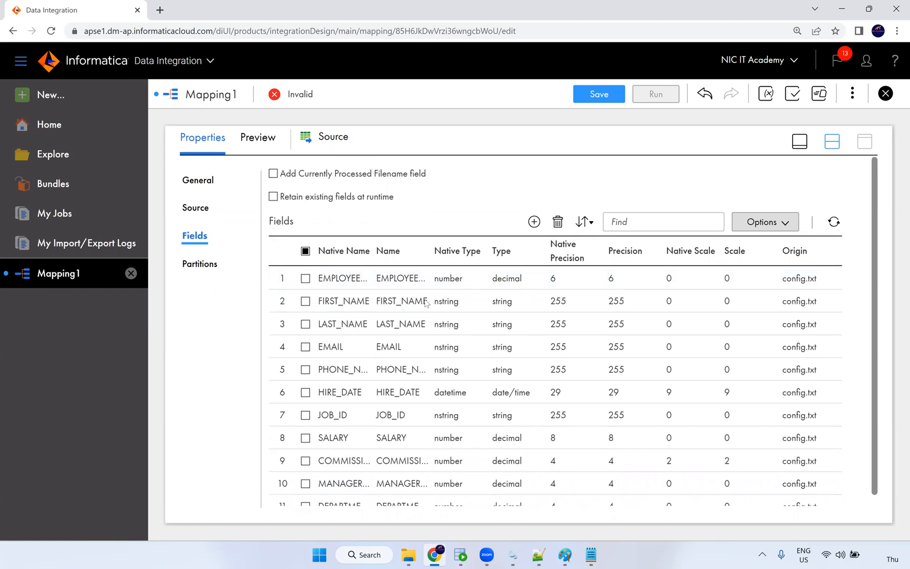
pyautogui.click(831, 145)
pyautogui.click(589, 265)
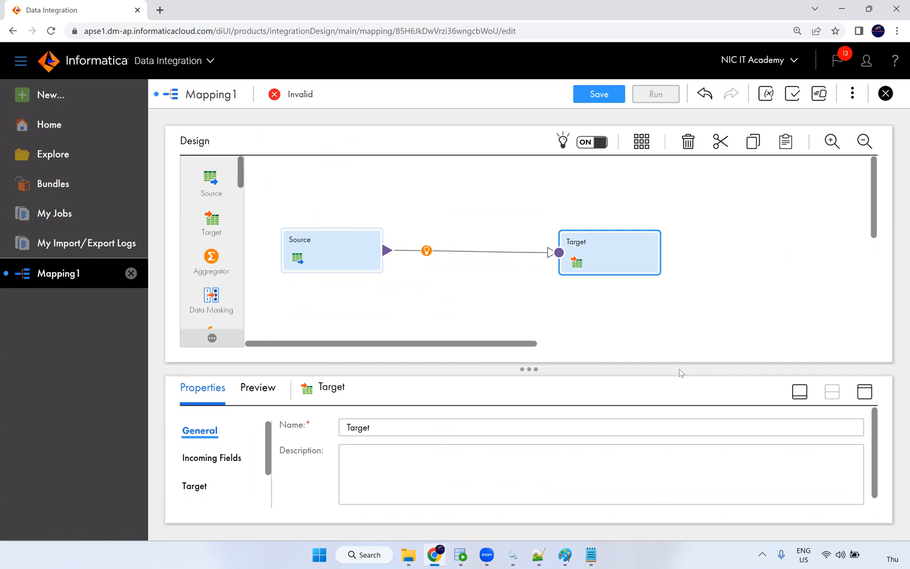
pyautogui.click(864, 393)
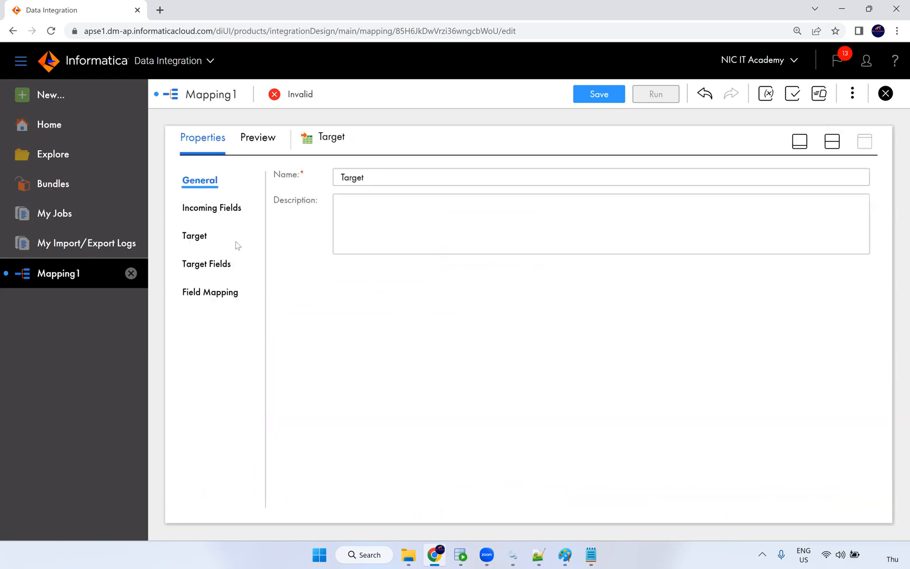
pyautogui.click(200, 241)
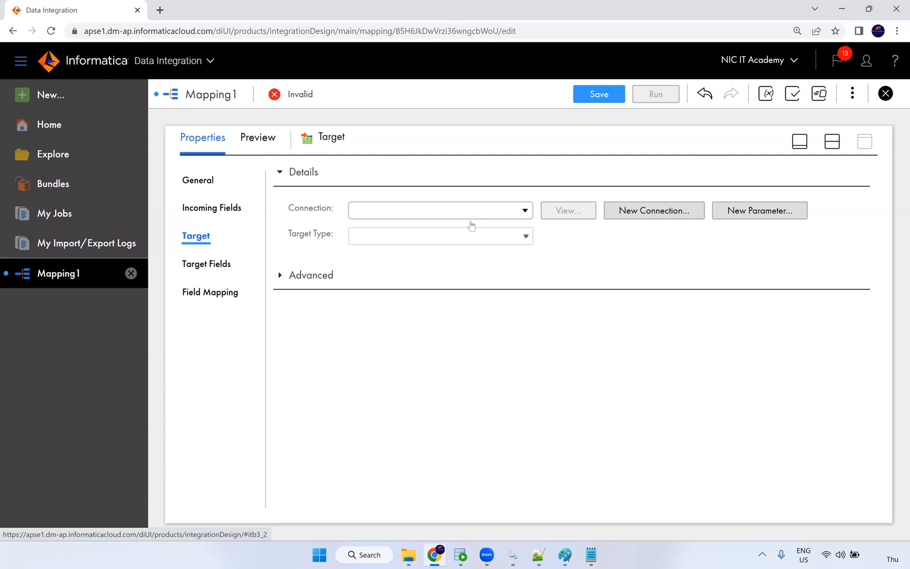
pyautogui.click(473, 215)
pyautogui.press('Return')
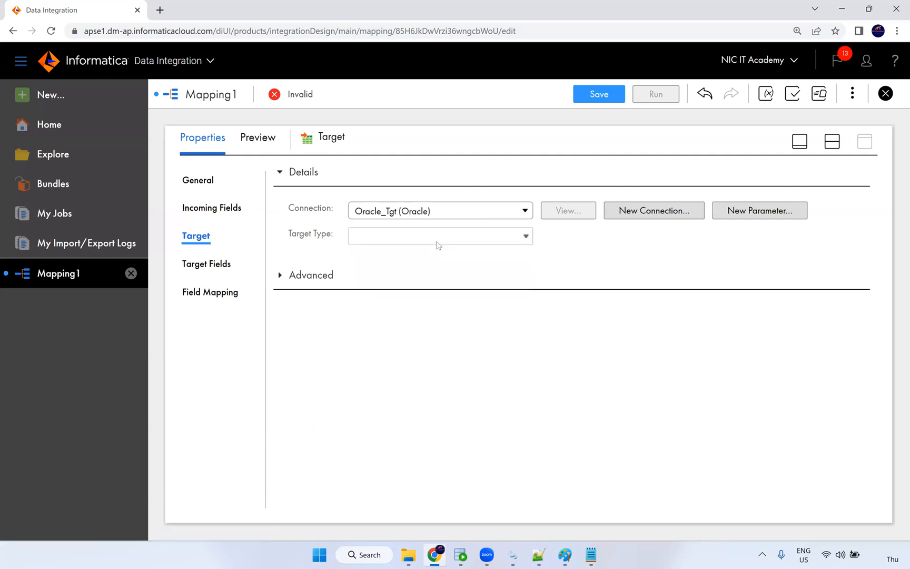
# Choose the existing T_EMPLOYEES table as the target object and enable truncating the target.
pyautogui.click(562, 269)
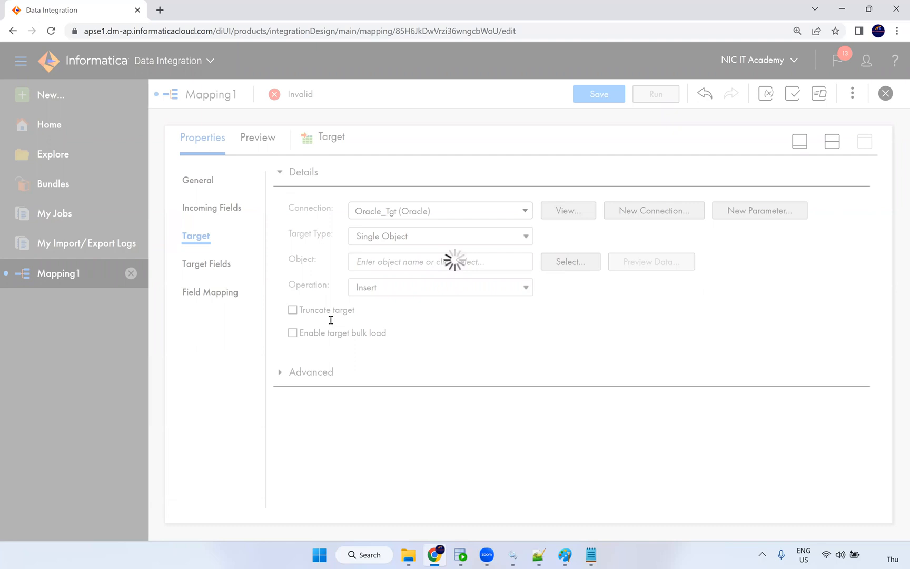
pyautogui.scroll(-2, 331, 356)
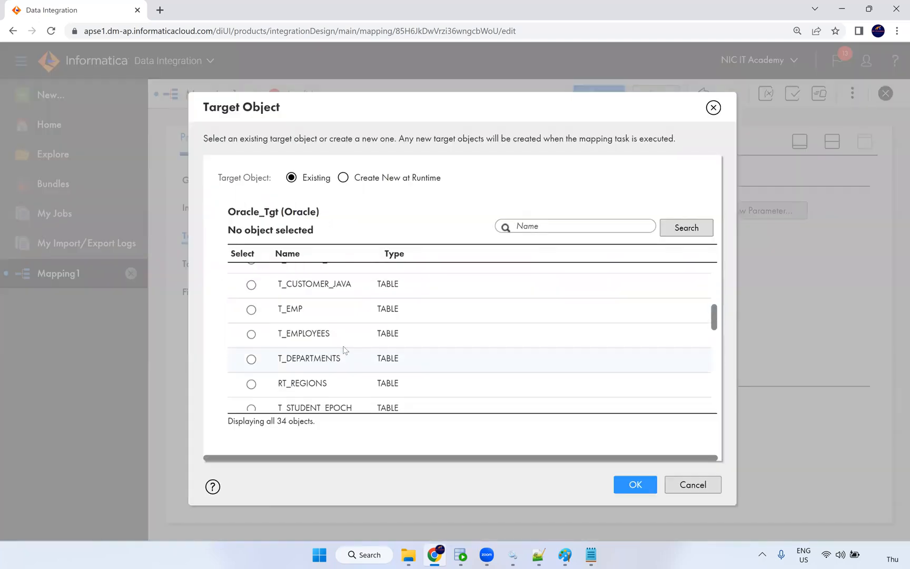
pyautogui.click(344, 343)
pyautogui.click(629, 490)
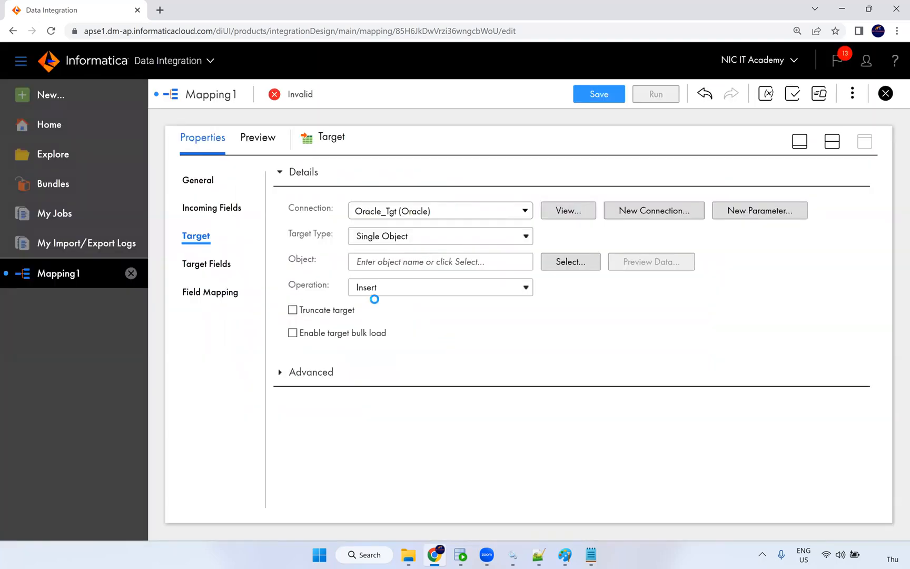
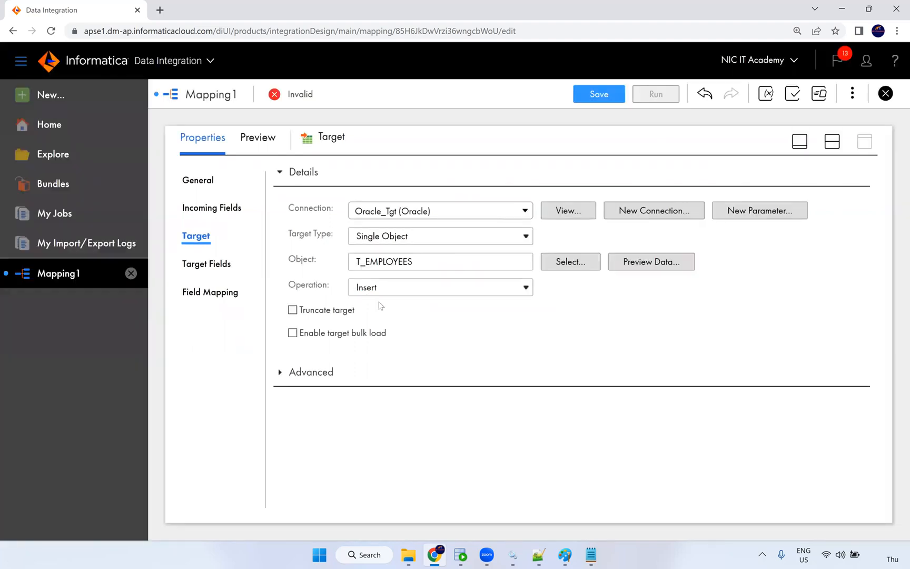
pyautogui.click(322, 310)
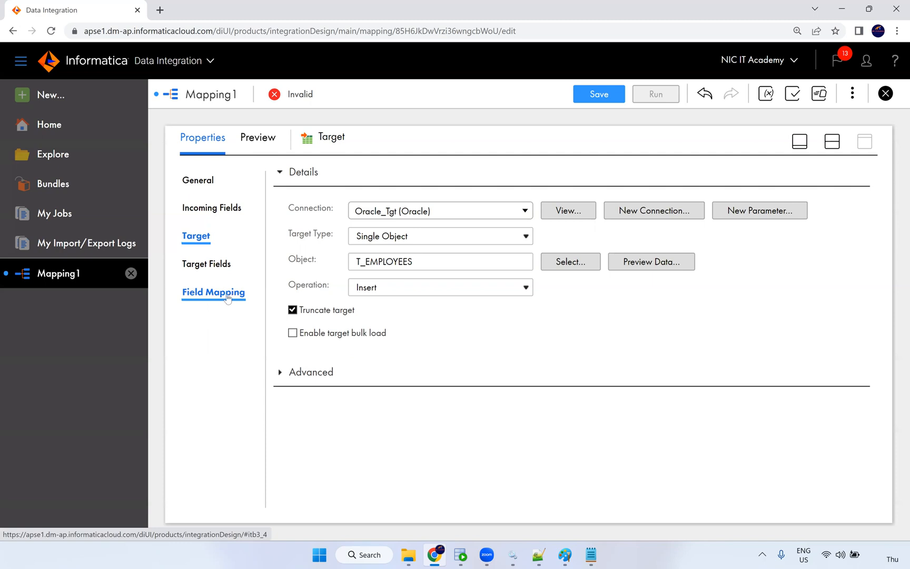
# Map all incoming fields to the T_EMPLOYEES target fields with Smart Map and save the mapping as m_File_list.
pyautogui.click(230, 296)
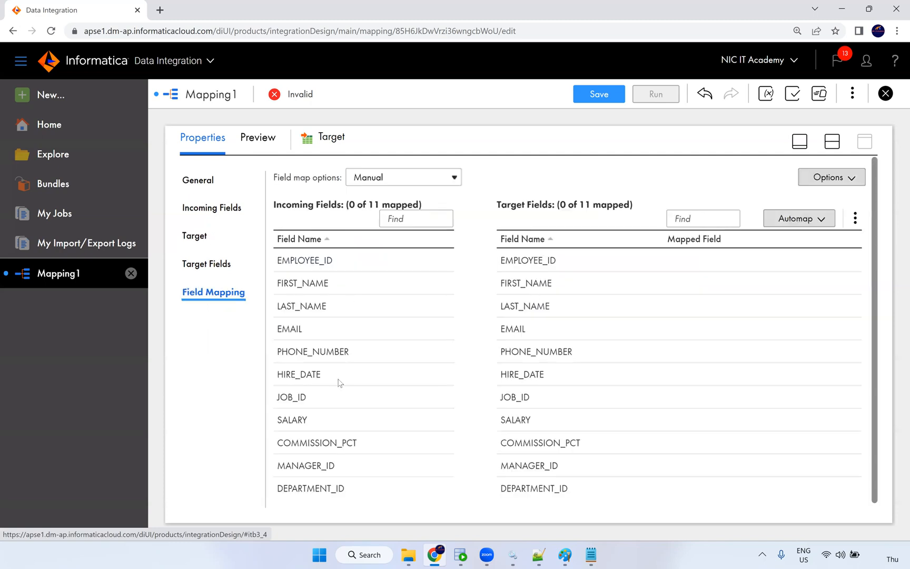
pyautogui.scroll(-1, 338, 383)
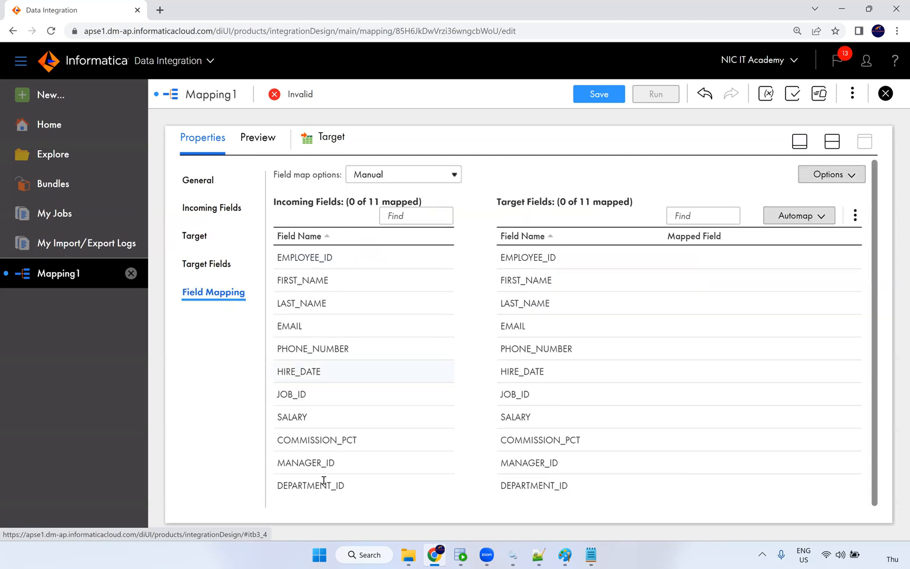
pyautogui.click(797, 217)
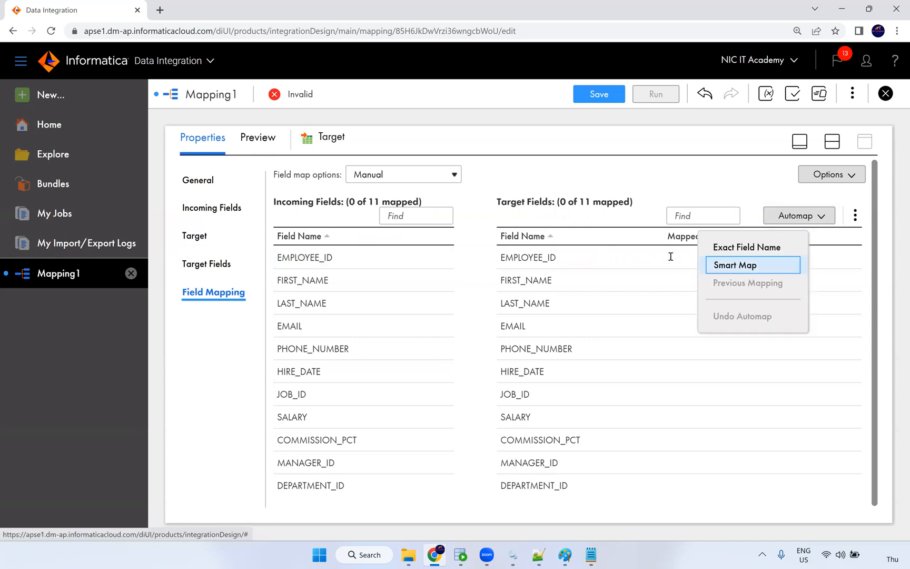
pyautogui.click(742, 267)
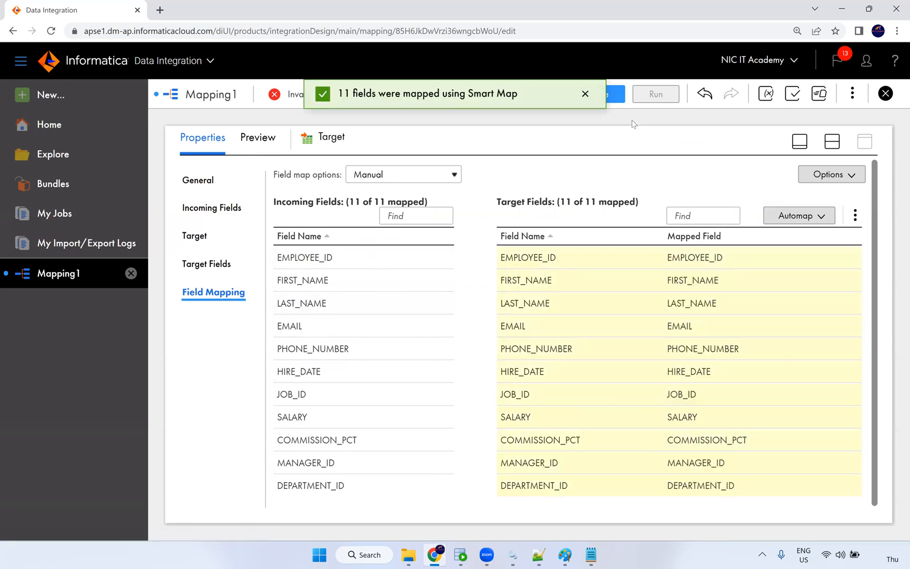
pyautogui.click(614, 100)
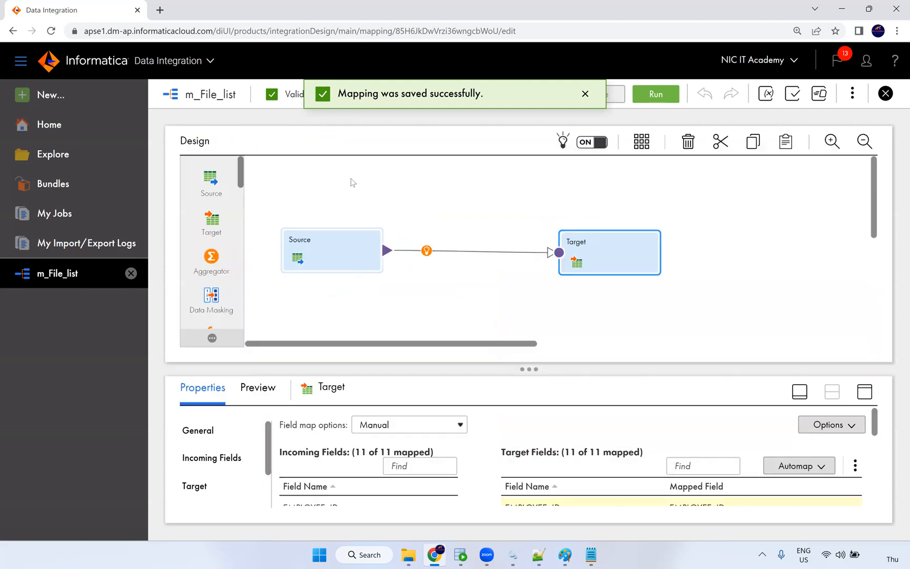
# Run the m_File_list mapping and open its job in the job monitor.
pyautogui.click(645, 100)
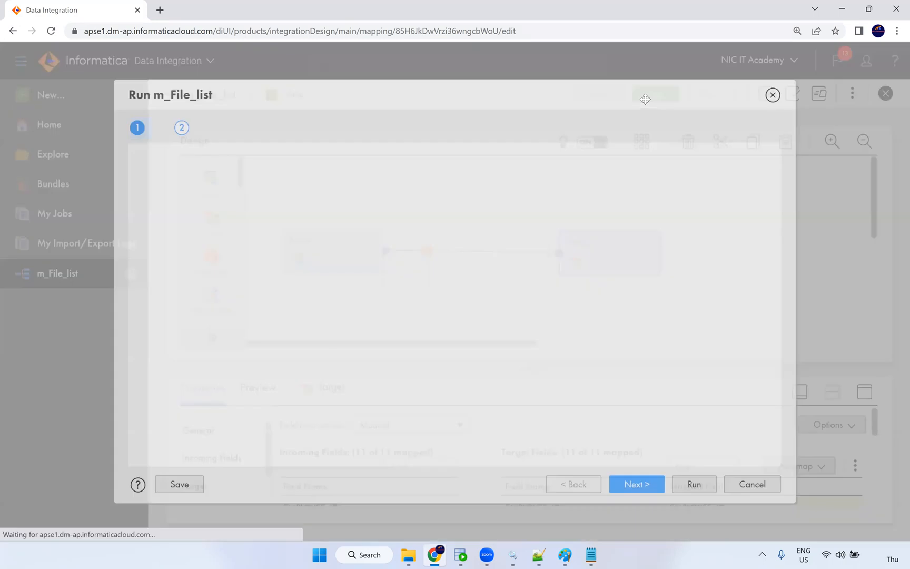
pyautogui.click(694, 484)
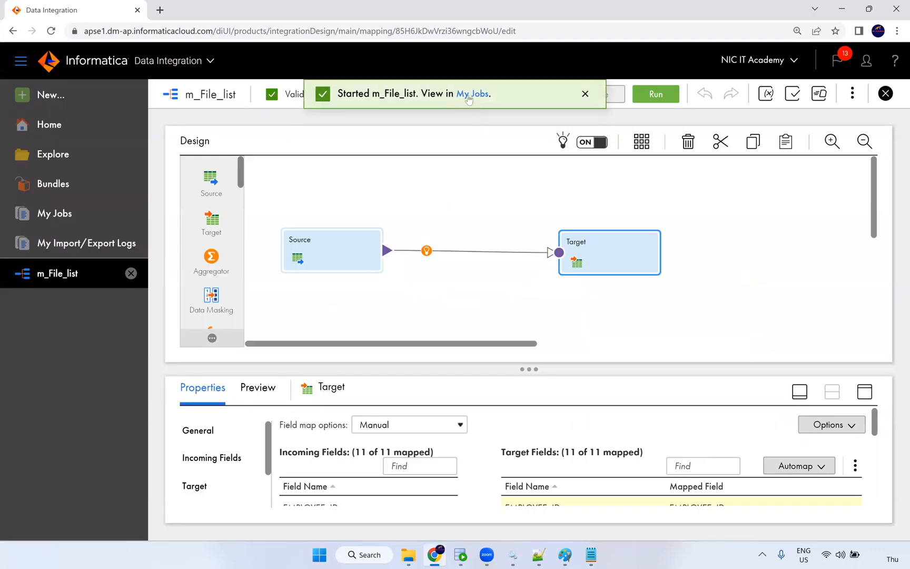
pyautogui.click(473, 94)
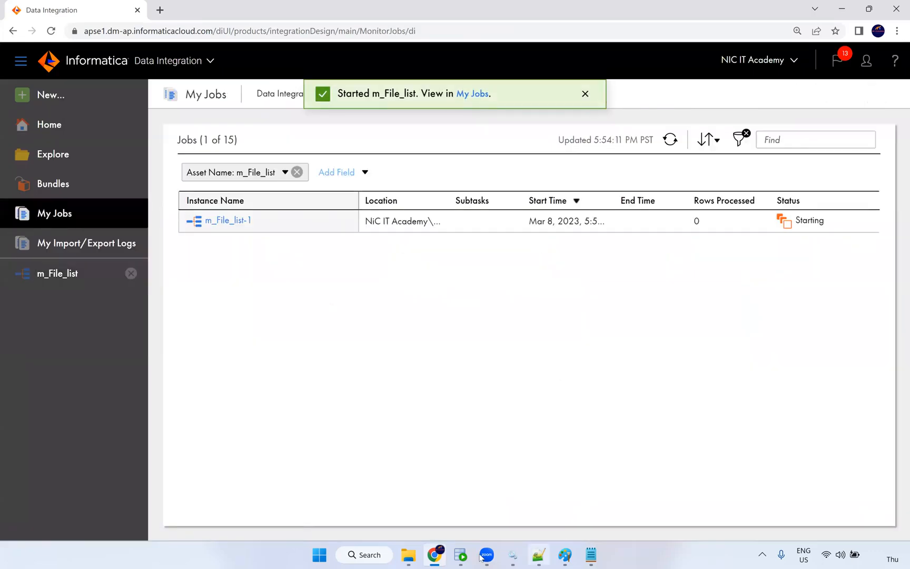
# Switch to Oracle SQL Developer and run "select * from t_employees;" in the CORE worksheet, adapted from the HR worksheet's query.
pyautogui.click(461, 556)
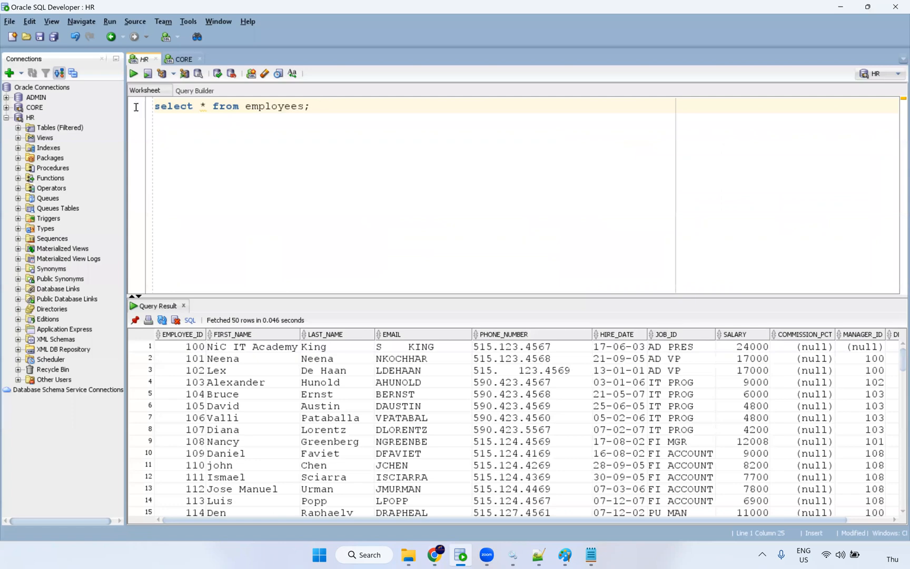
pyautogui.hotkey('ctrl', 'a')
pyautogui.hotkey('ctrl', 'c')
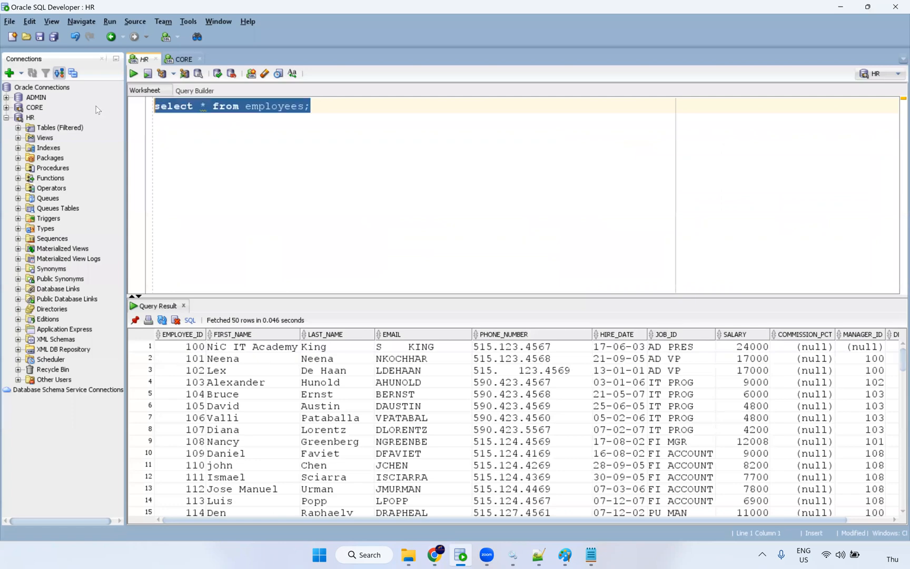
pyautogui.click(178, 60)
pyautogui.hotkey('ctrl', 'v')
pyautogui.click(246, 109)
pyautogui.write('t_')
pyautogui.hotkey('ctrl', 'Return')
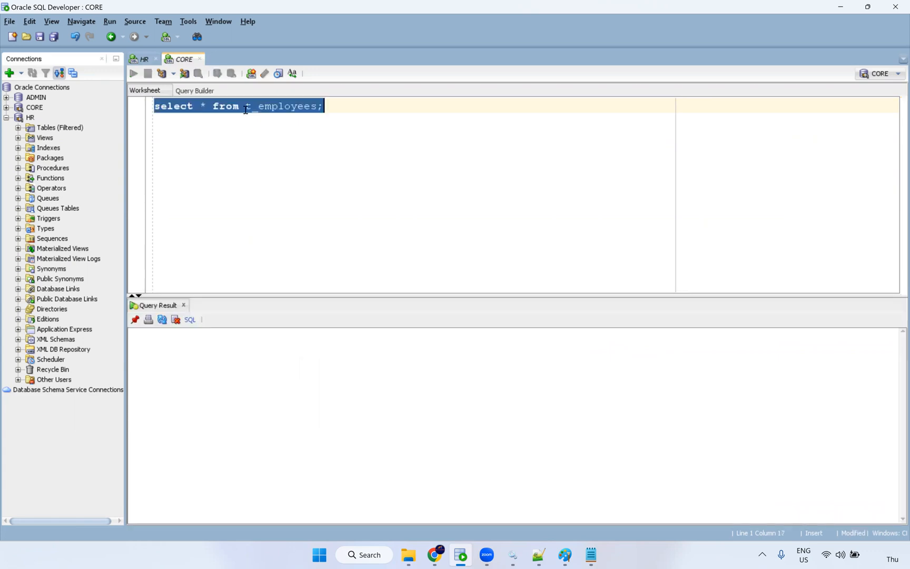
# Count the rows of the t_employees query result, rerun the query, and count its rows again.
pyautogui.rightClick(358, 364)
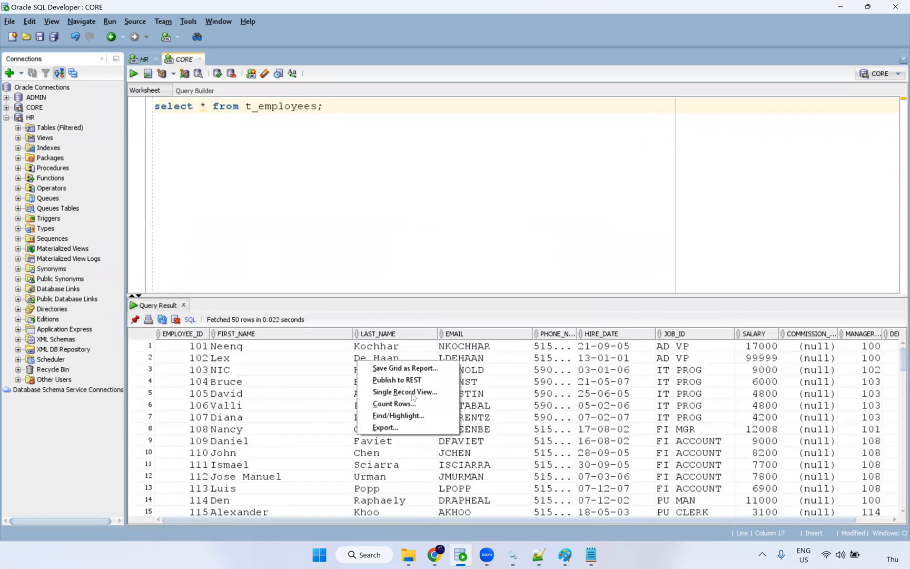
pyautogui.click(409, 404)
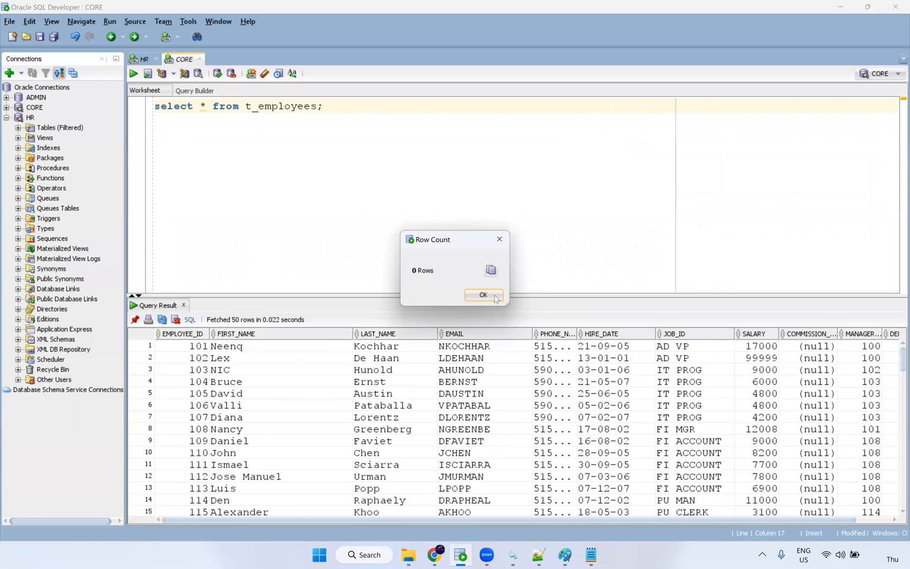
pyautogui.press('Escape')
pyautogui.hotkey('ctrl', 'Return')
pyautogui.rightClick(246, 378)
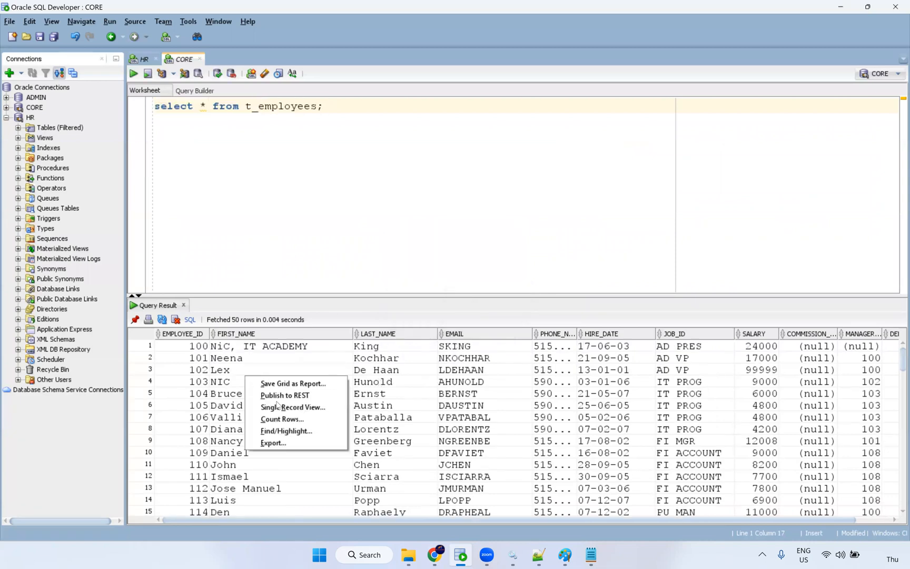
pyautogui.click(282, 421)
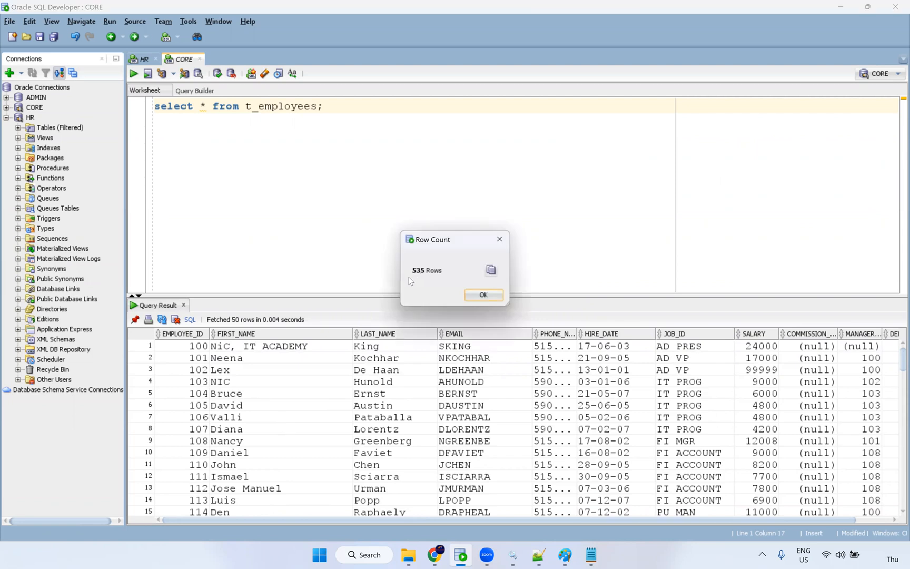
pyautogui.press('Return')
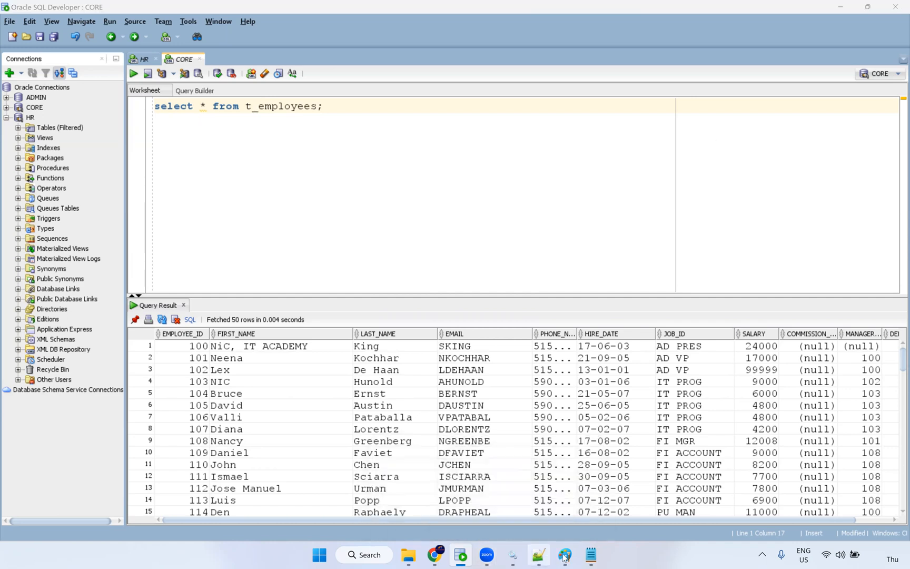
# Return to the m_File_list mapping in Informatica Data Integration and move the Source and Target transformations higher on the canvas.
pyautogui.click(445, 557)
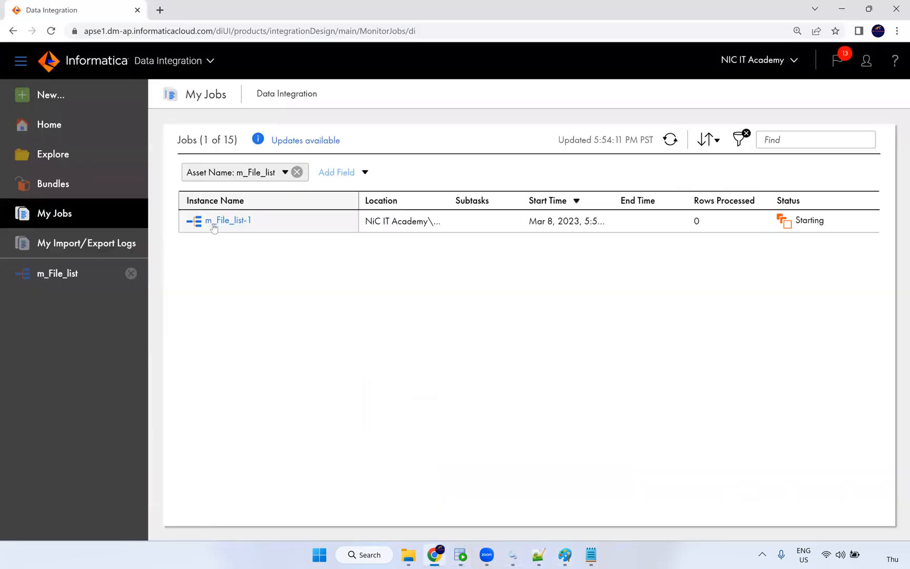
pyautogui.click(91, 273)
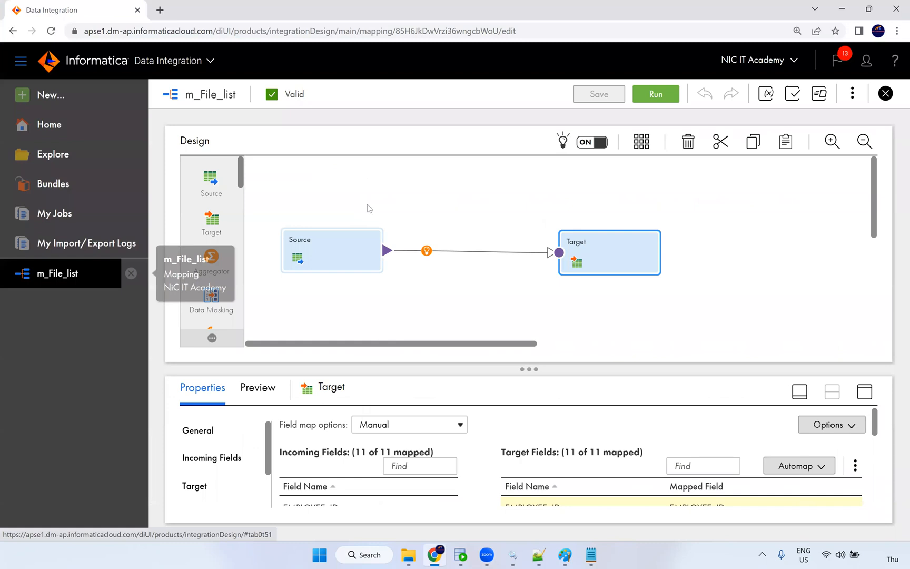
pyautogui.moveTo(332, 259); pyautogui.dragTo(347, 212)
pyautogui.moveTo(584, 261); pyautogui.dragTo(573, 215)
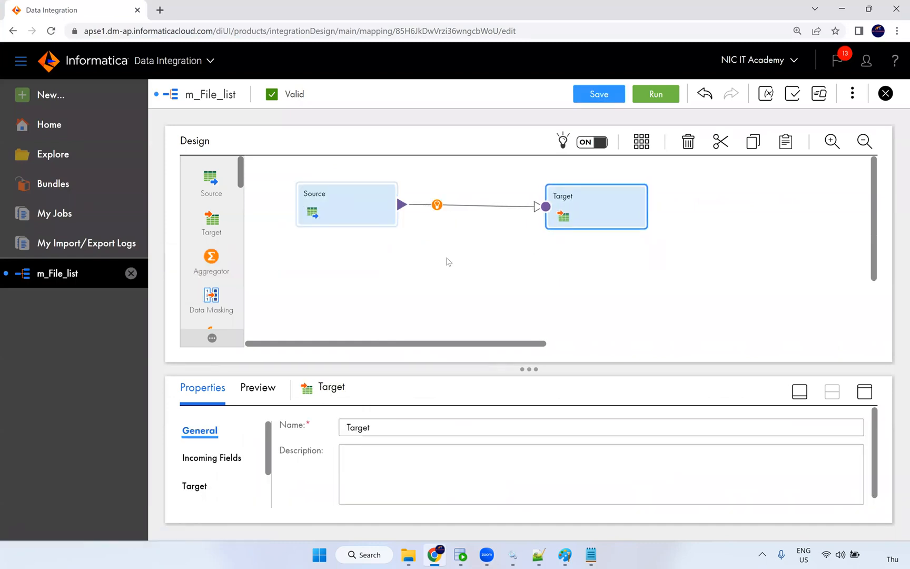
# Add a second source and a second target below the existing flow and link them.
pyautogui.moveTo(216, 189); pyautogui.dragTo(291, 253)
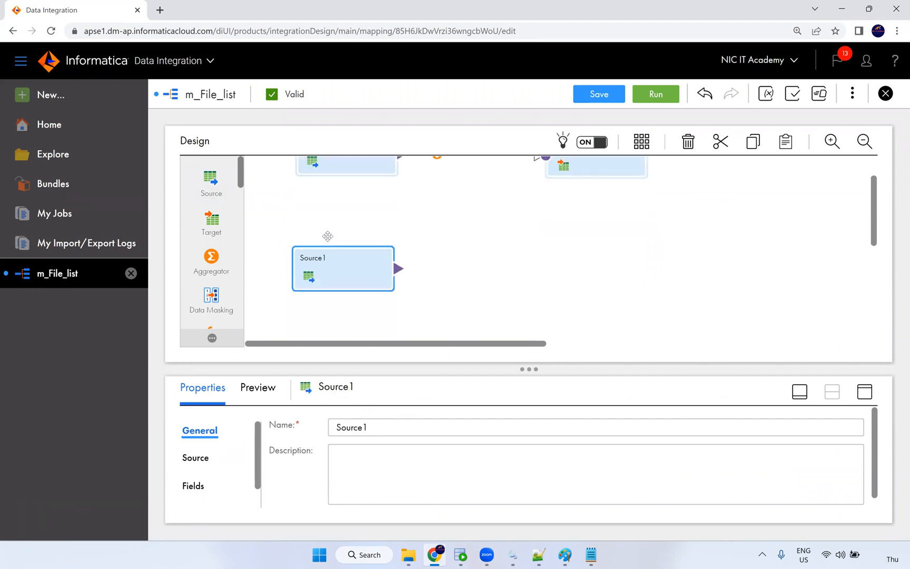
pyautogui.click(520, 289)
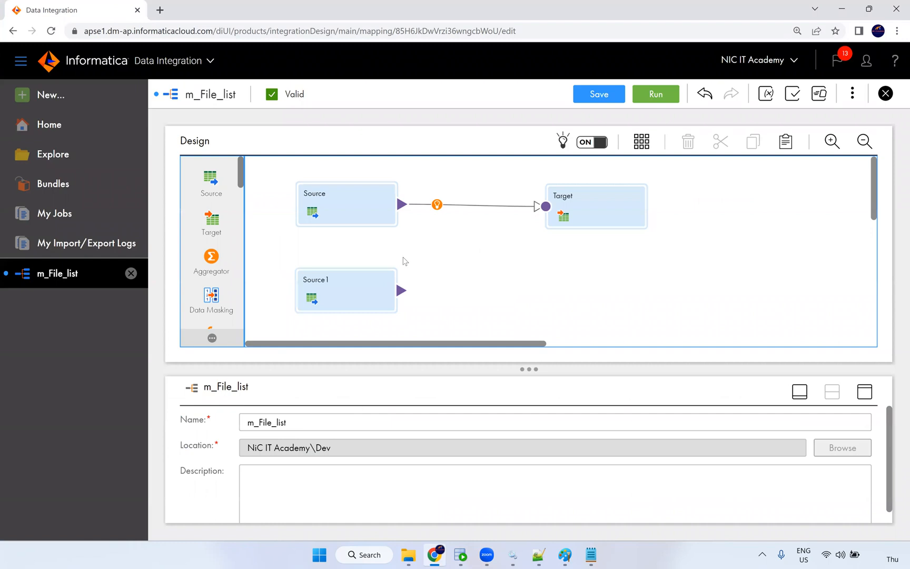
pyautogui.moveTo(507, 262); pyautogui.dragTo(528, 265)
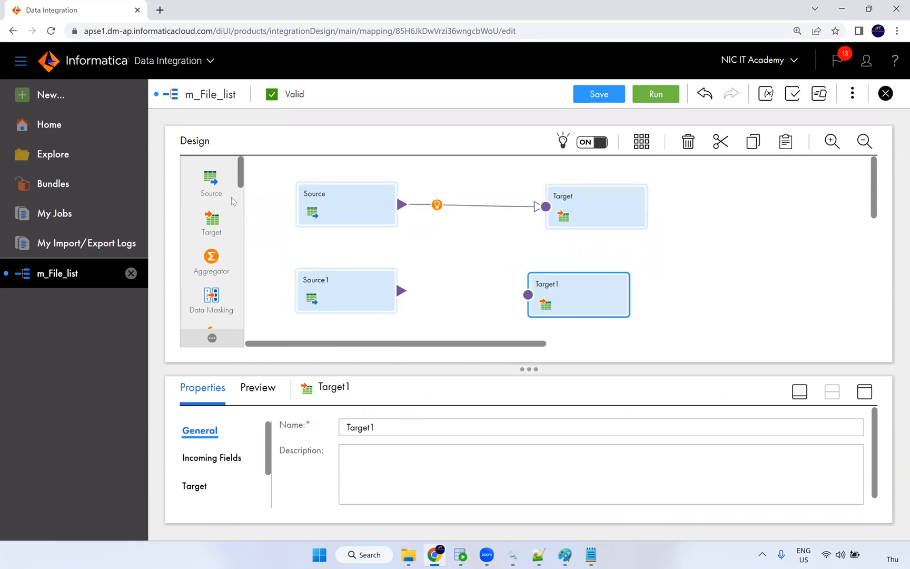
pyautogui.moveTo(404, 293); pyautogui.dragTo(529, 297)
pyautogui.scroll(-2, 416, 246)
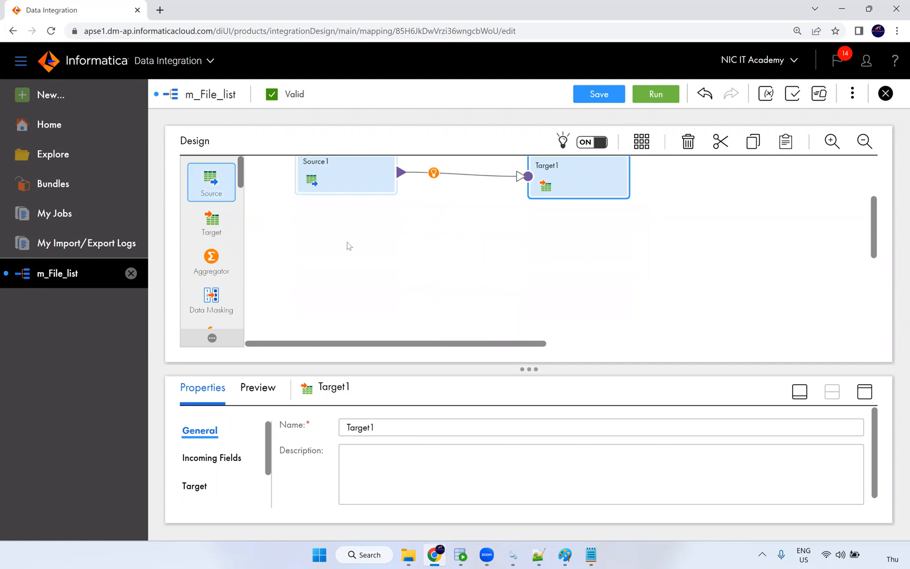
pyautogui.scroll(3, 353, 244)
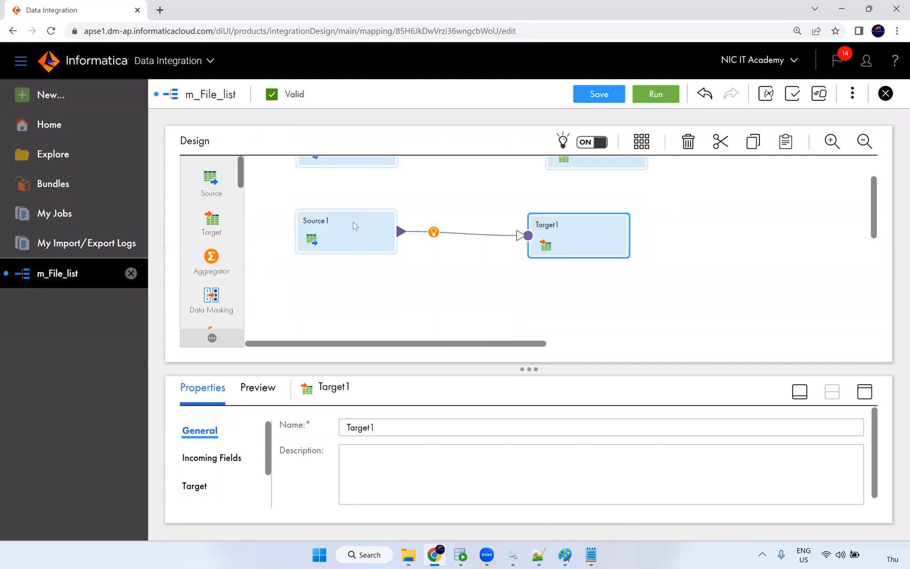
pyautogui.scroll(-5, 351, 273)
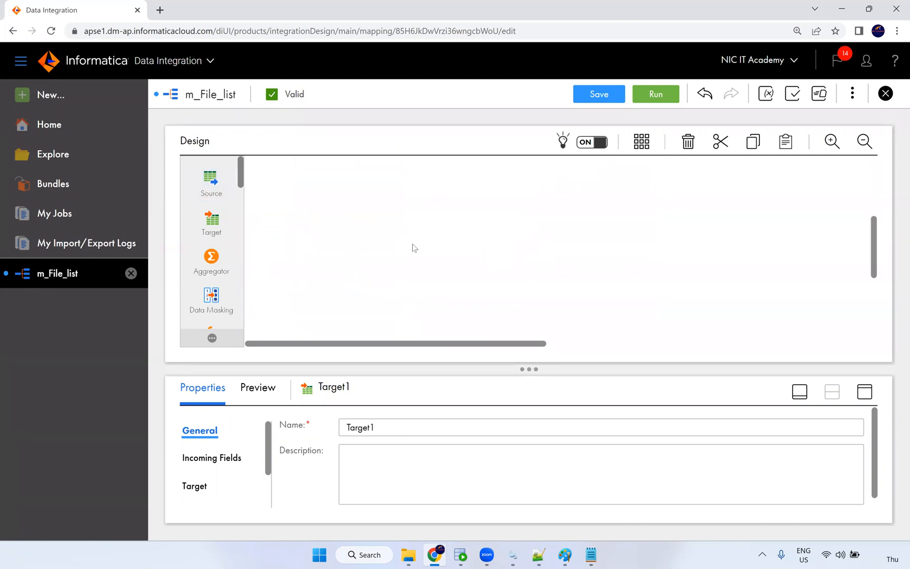
pyautogui.scroll(3, 410, 243)
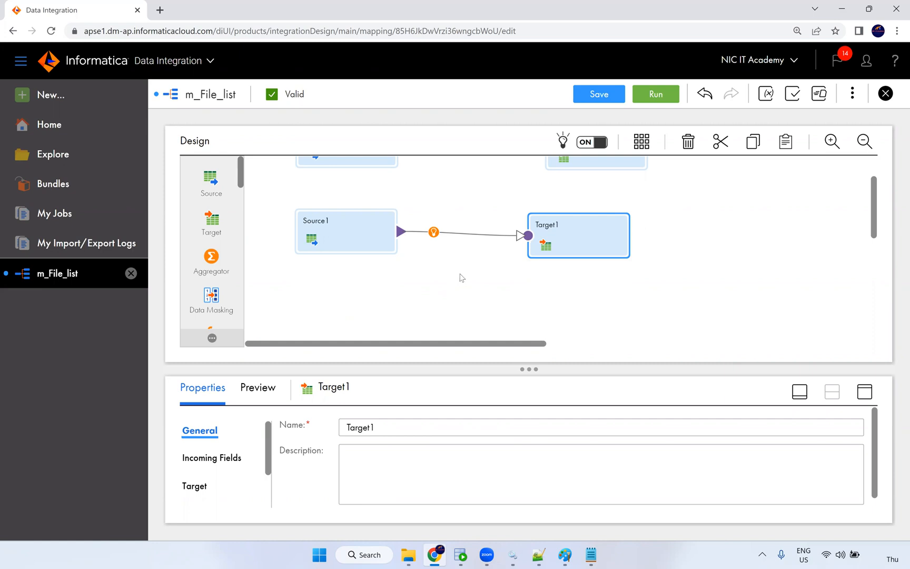
# Delete the extra Source1 and Target1 transformations and save the mapping.
pyautogui.click(366, 229)
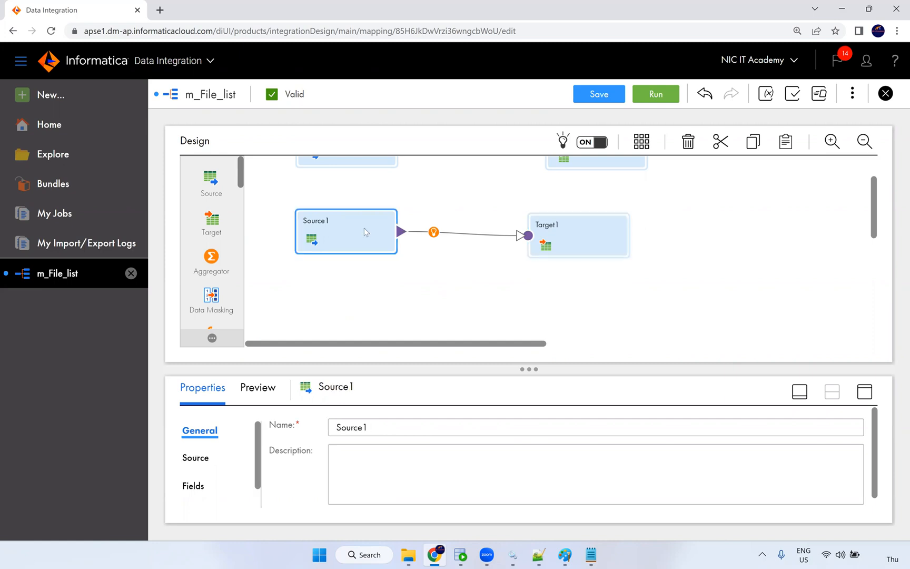
pyautogui.press('Delete')
pyautogui.click(489, 326)
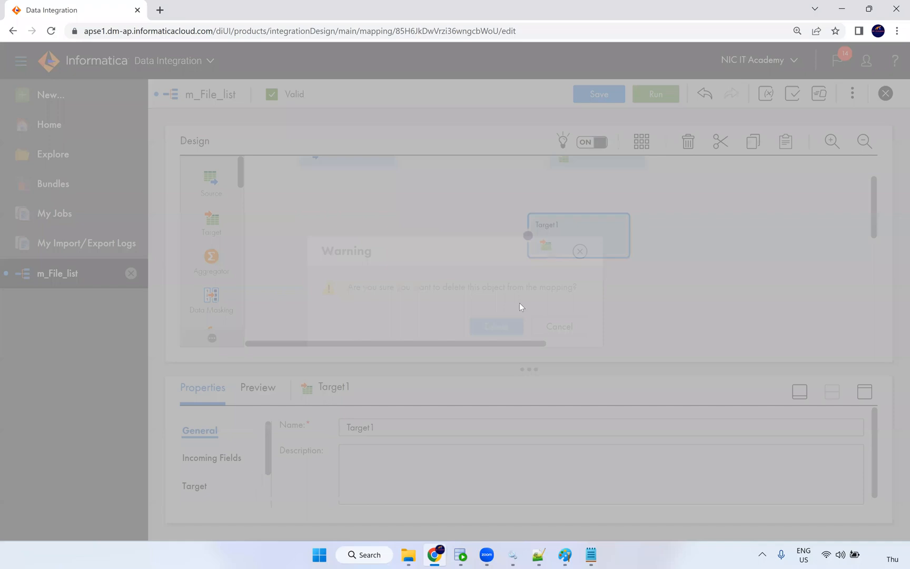
pyautogui.click(495, 325)
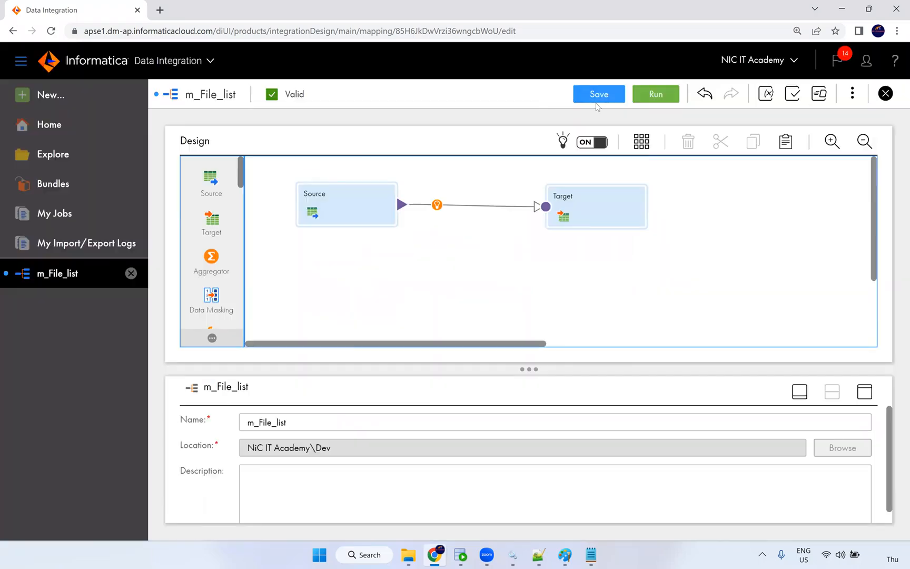
pyautogui.click(599, 95)
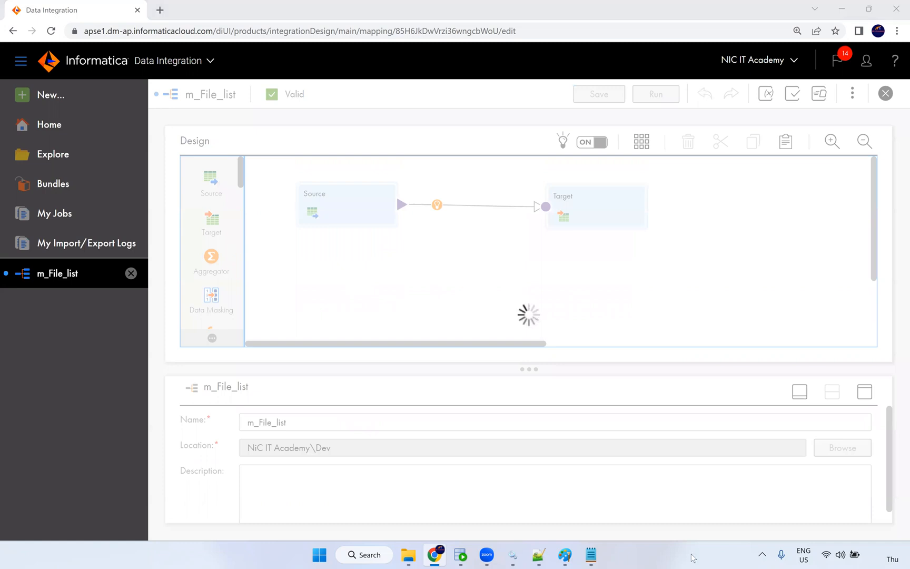
# Switch to File Explorer, move the S_FF_Employees4 CSV file from Src_Files into its Output subfolder, and return to Src_Files.
pyautogui.click(591, 555)
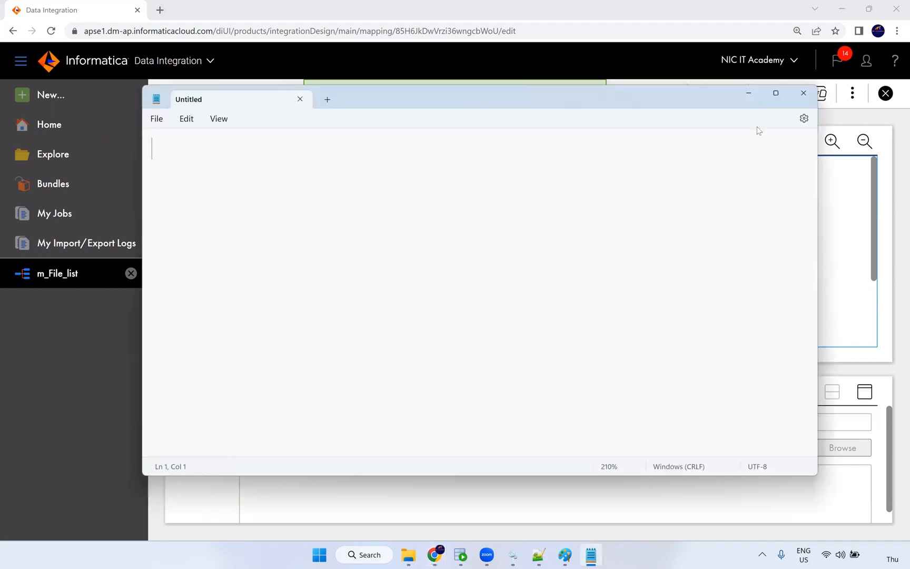
pyautogui.click(424, 557)
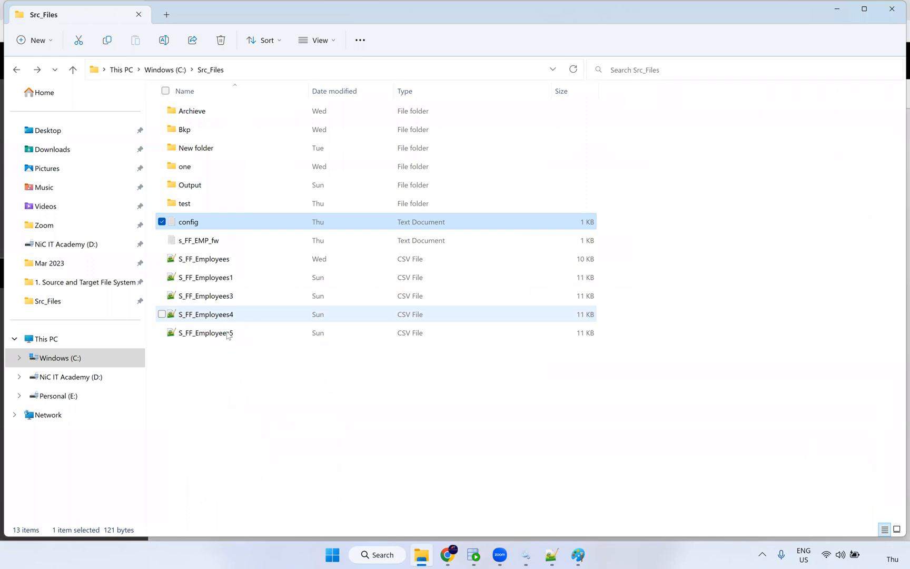
pyautogui.click(228, 321)
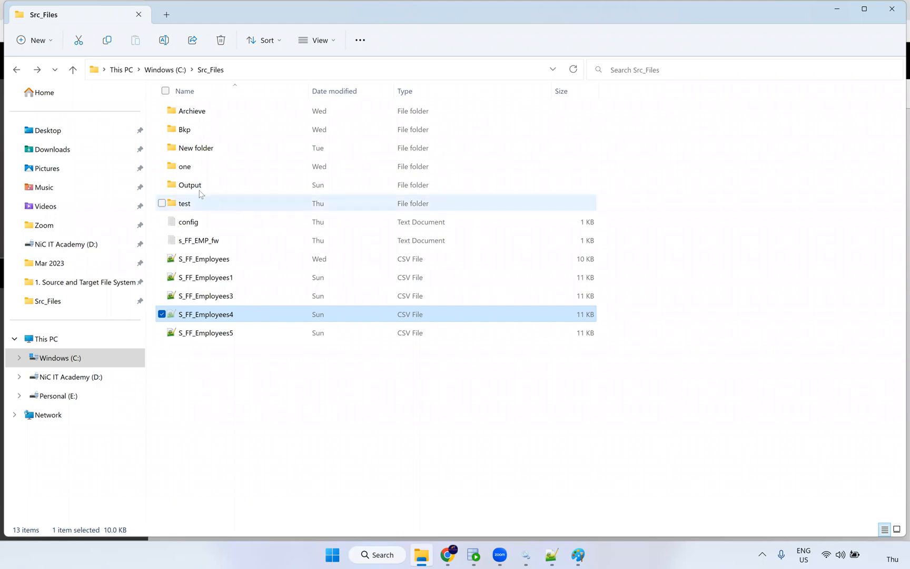
pyautogui.doubleClick(220, 187)
pyautogui.hotkey('ctrl', 'v')
pyautogui.click(210, 70)
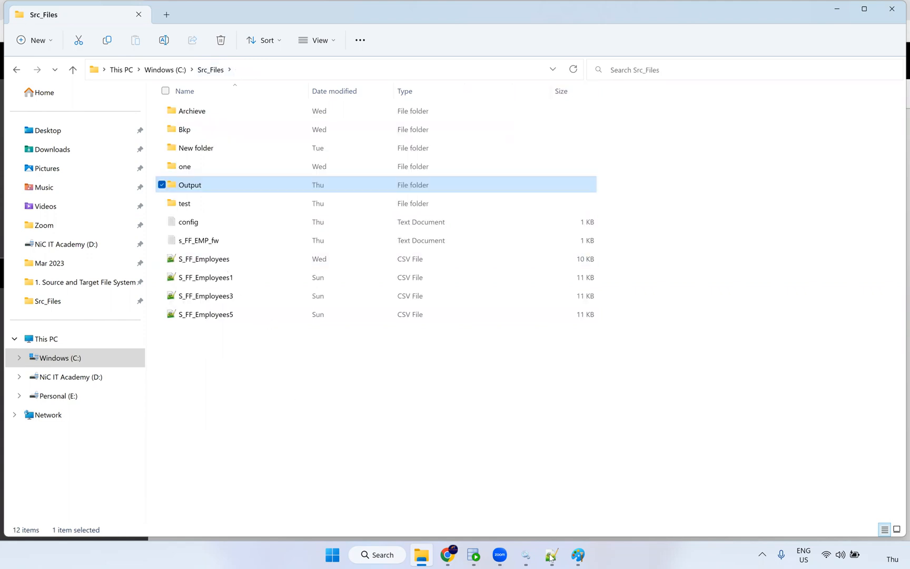
# Switch to Informatica Data Integration and run the m_File_list mapping in the NIC runtime environment.
pyautogui.click(447, 555)
pyautogui.click(670, 100)
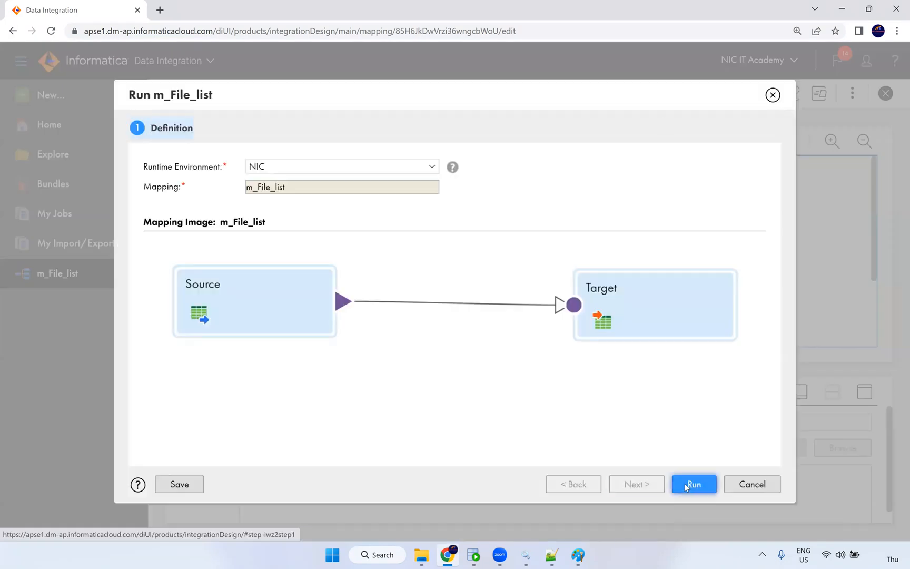
pyautogui.click(685, 483)
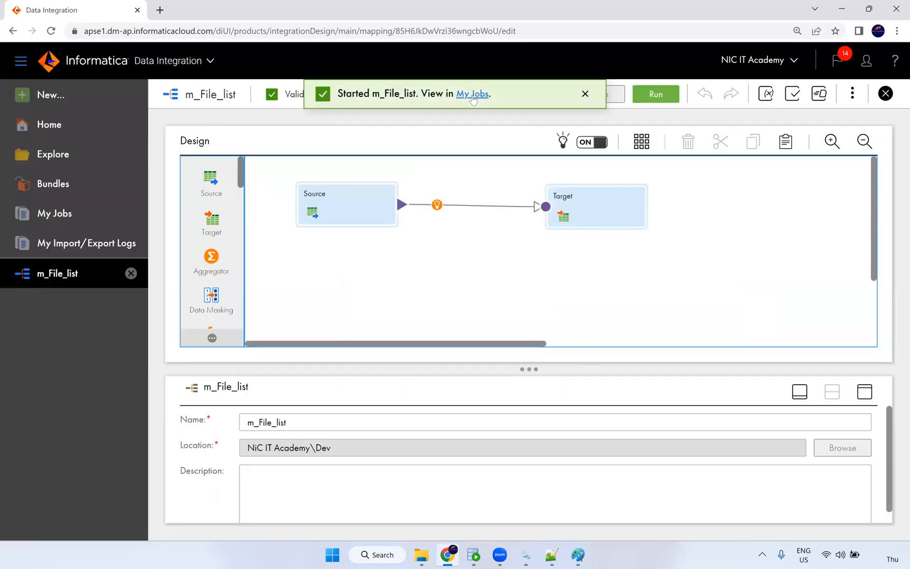
# Open the job list, refresh it until the newest m_File_list run ends, and read its status message.
pyautogui.click(470, 95)
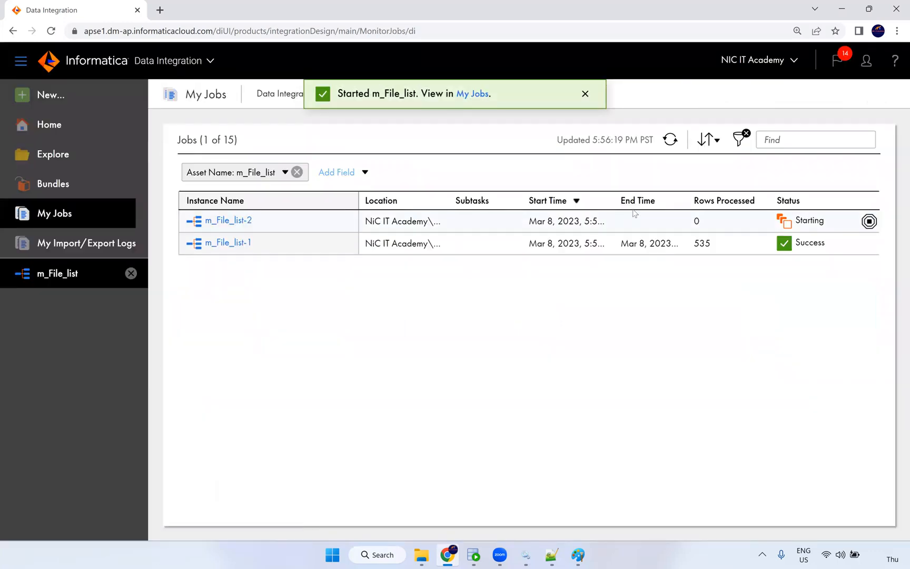
pyautogui.click(669, 140)
pyautogui.click(669, 141)
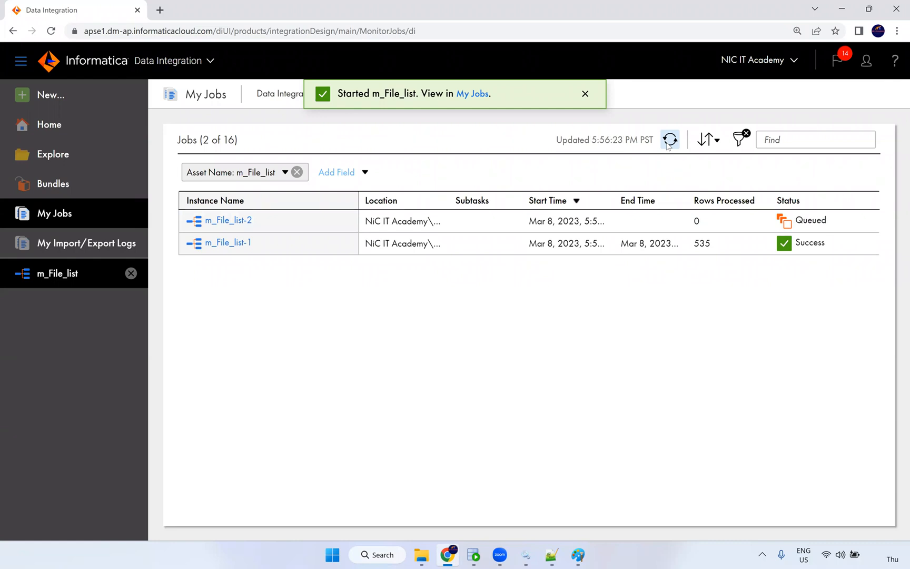
pyautogui.click(669, 141)
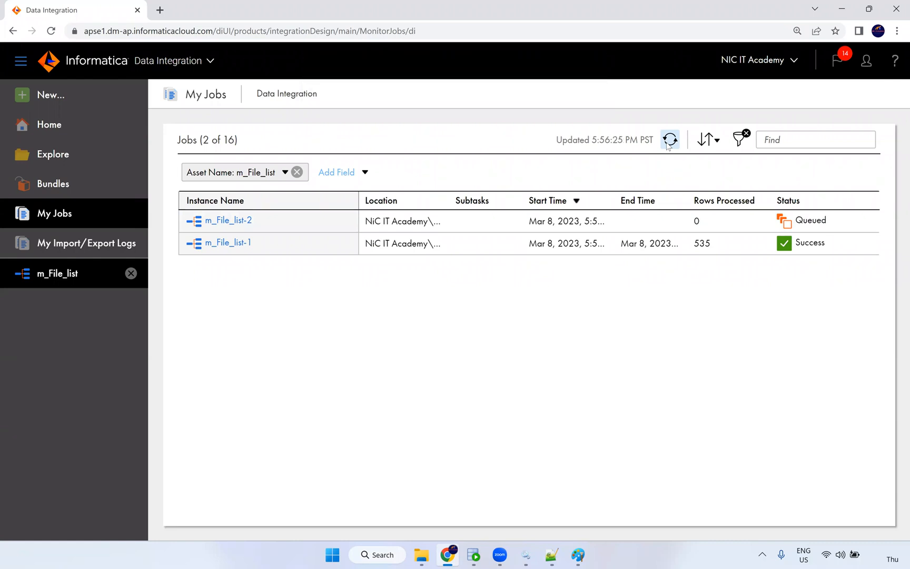
pyautogui.click(669, 141)
pyautogui.click(669, 142)
pyautogui.click(669, 141)
pyautogui.click(669, 141)
pyautogui.moveTo(818, 220)
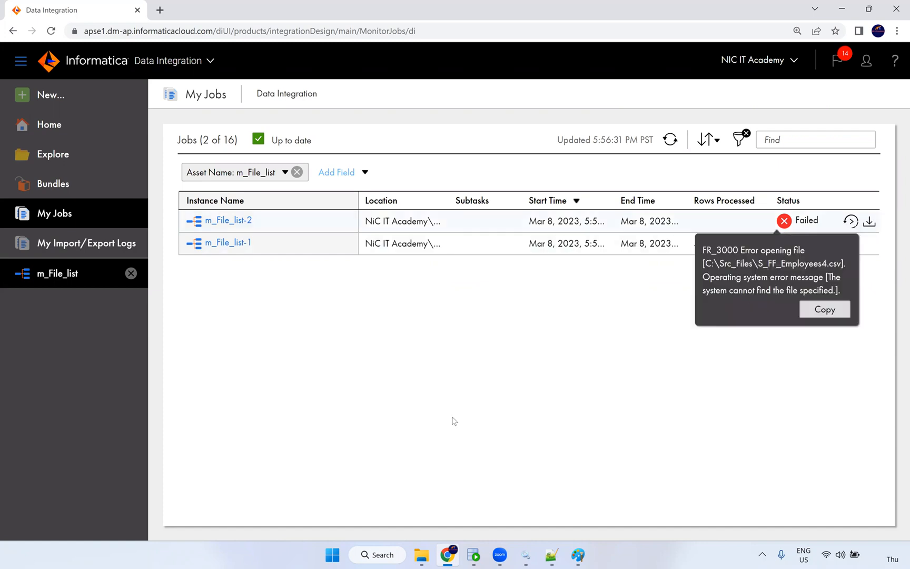
# Switch to File Explorer and compare the employee CSV files in Src_Files with the names listed in the config text file.
pyautogui.click(421, 554)
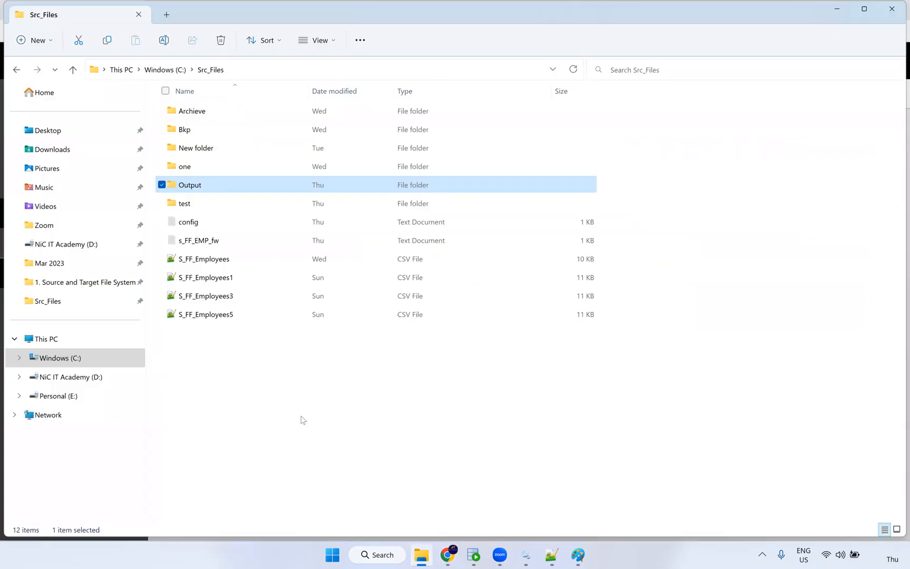
pyautogui.moveTo(230, 377); pyautogui.dragTo(191, 364)
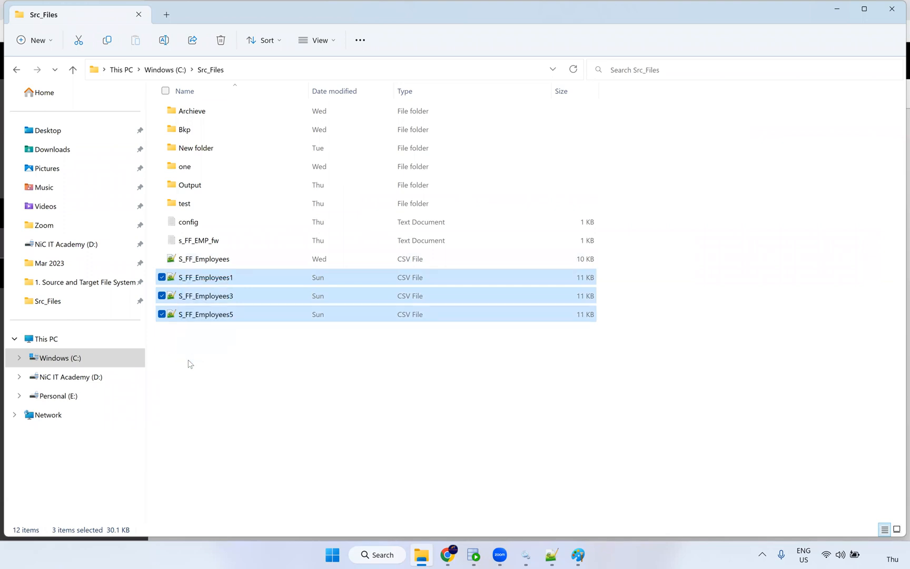
pyautogui.click(220, 354)
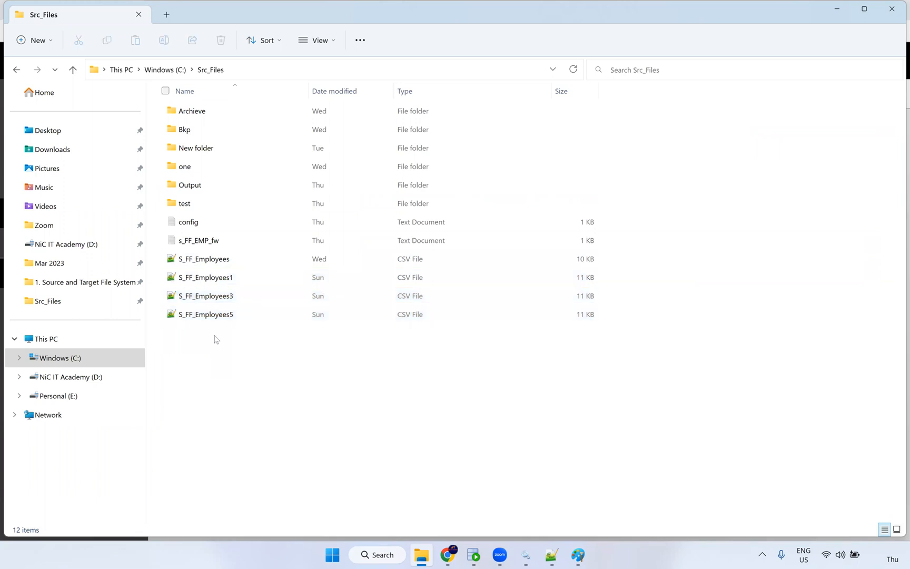
pyautogui.doubleClick(202, 225)
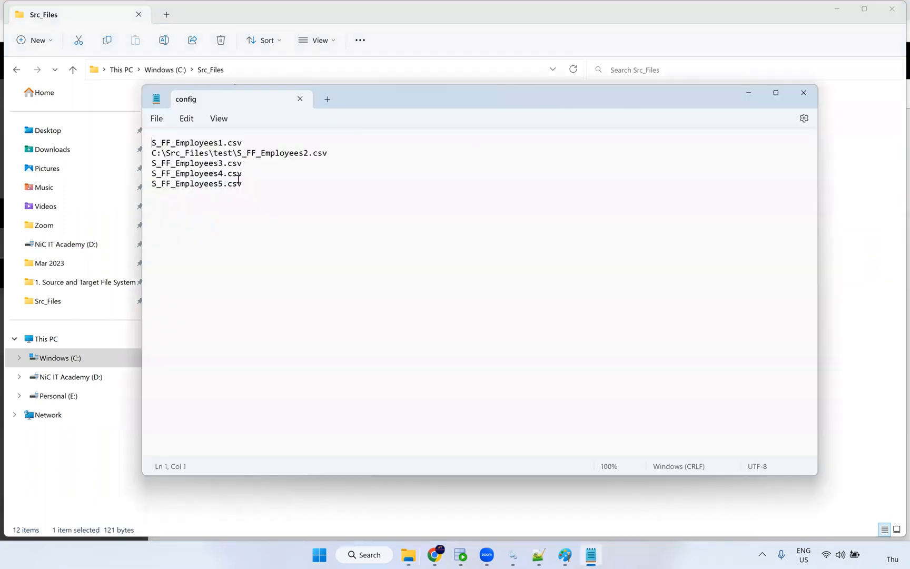
pyautogui.hotkey('ctrl', 'a')
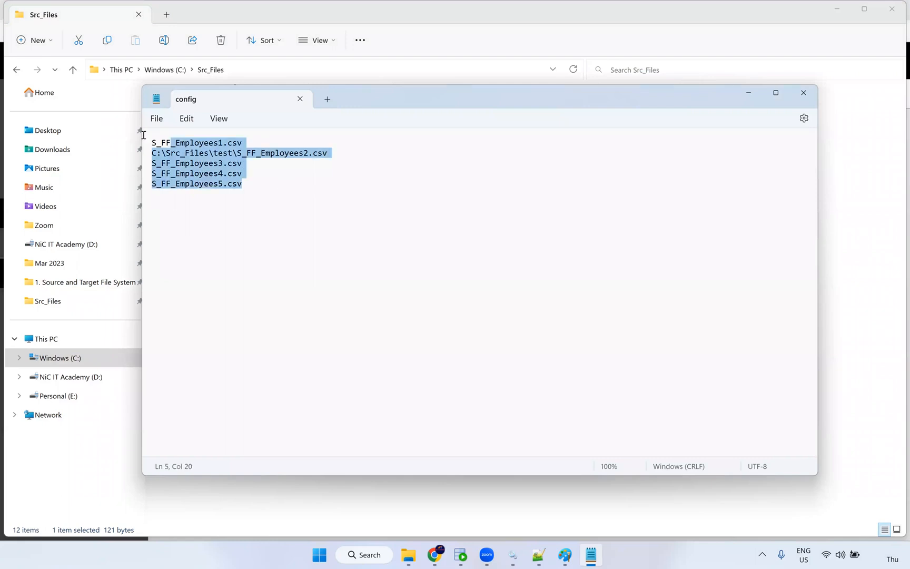
pyautogui.click(803, 93)
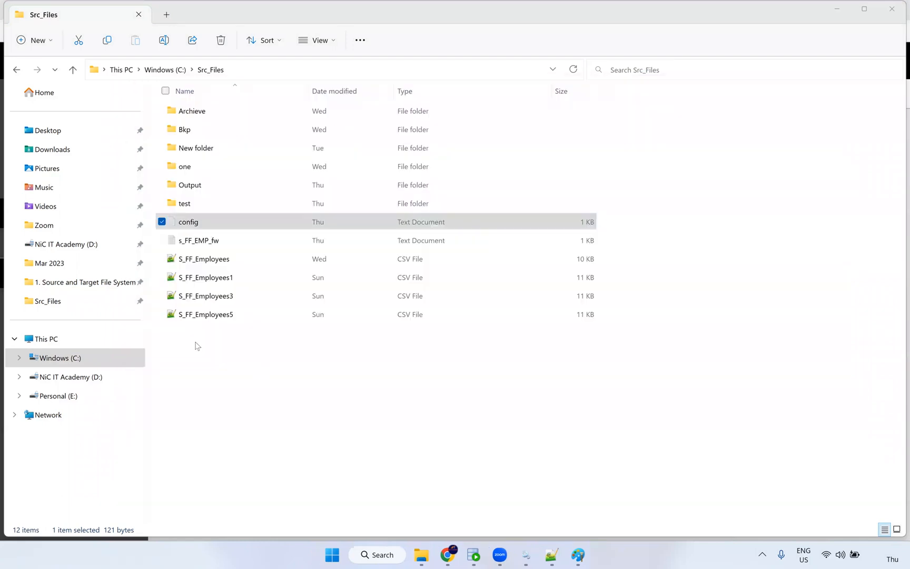
# Recheck the config text file and select S_FF_Employees1, S_FF_Employees3 and S_FF_Employees5 in the Src_Files folder.
pyautogui.moveTo(202, 265); pyautogui.dragTo(227, 391)
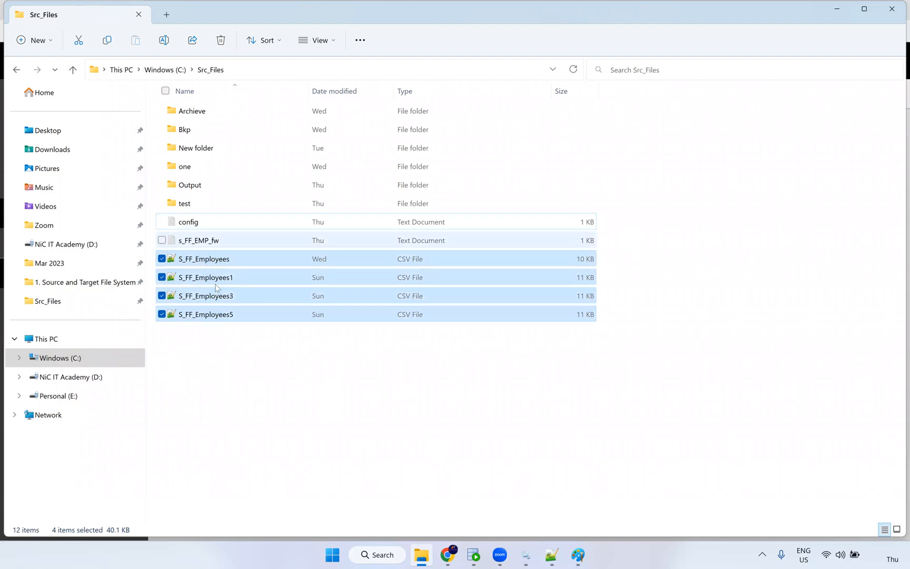
pyautogui.doubleClick(197, 227)
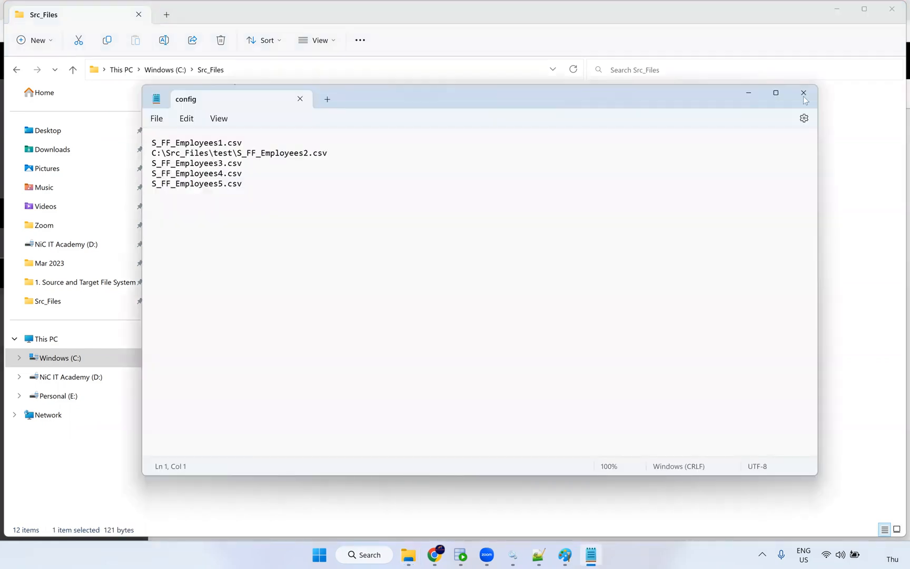
pyautogui.hotkey('alt', 'F4')
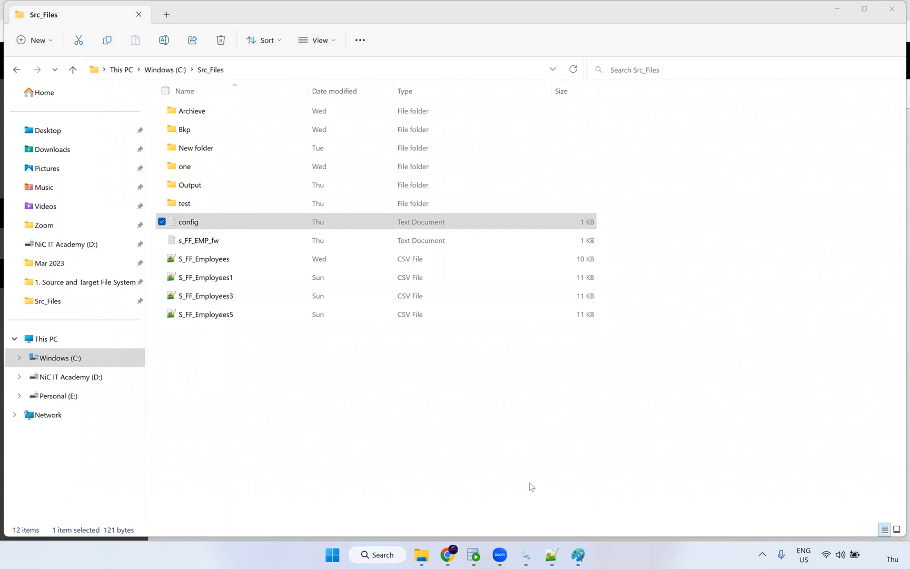
pyautogui.click(240, 70)
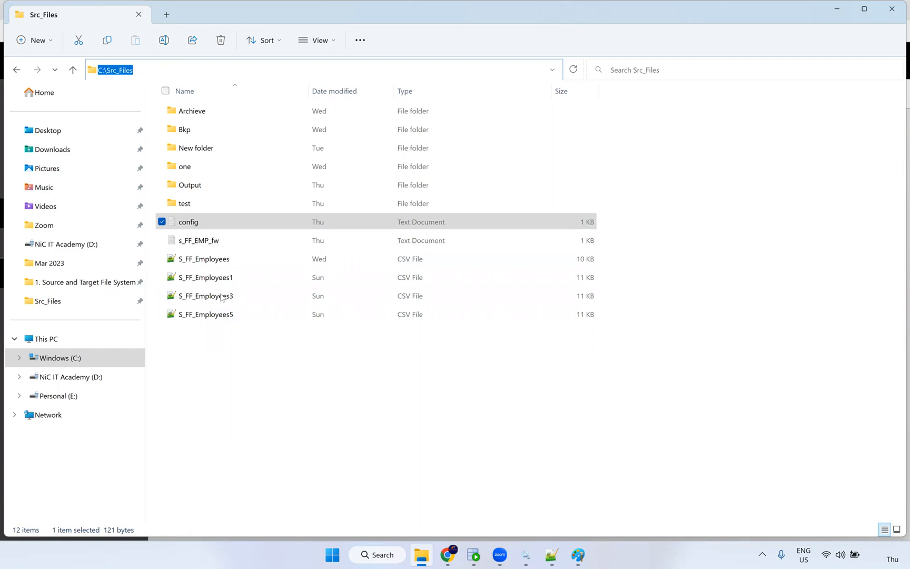
pyautogui.click(228, 278)
pyautogui.click(230, 318)
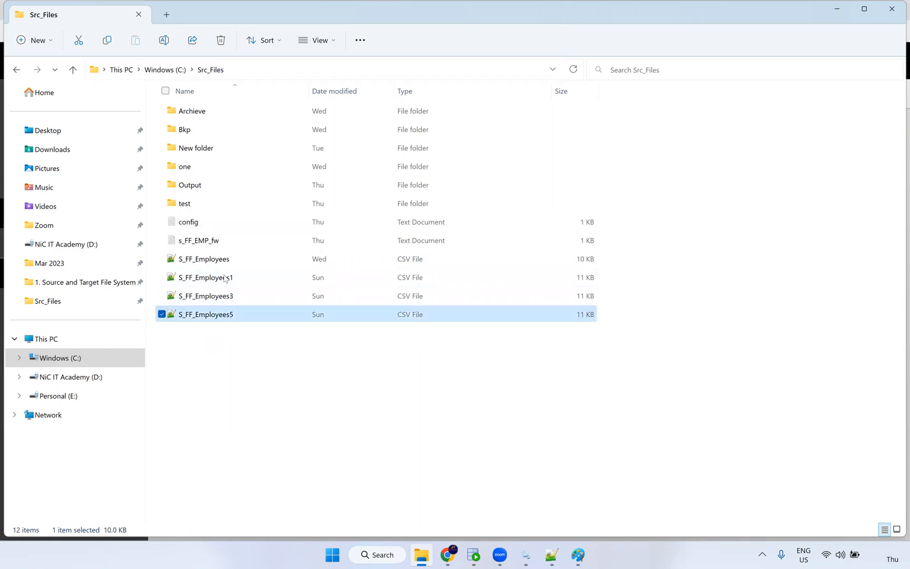
pyautogui.click(225, 278)
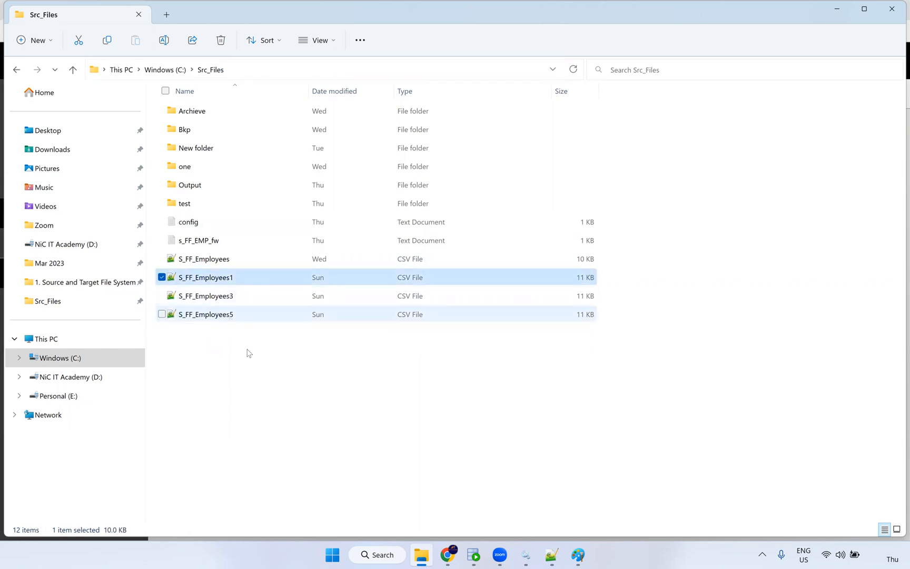
pyautogui.keyDown('shift'); pyautogui.click(232, 314); pyautogui.keyUp('shift')
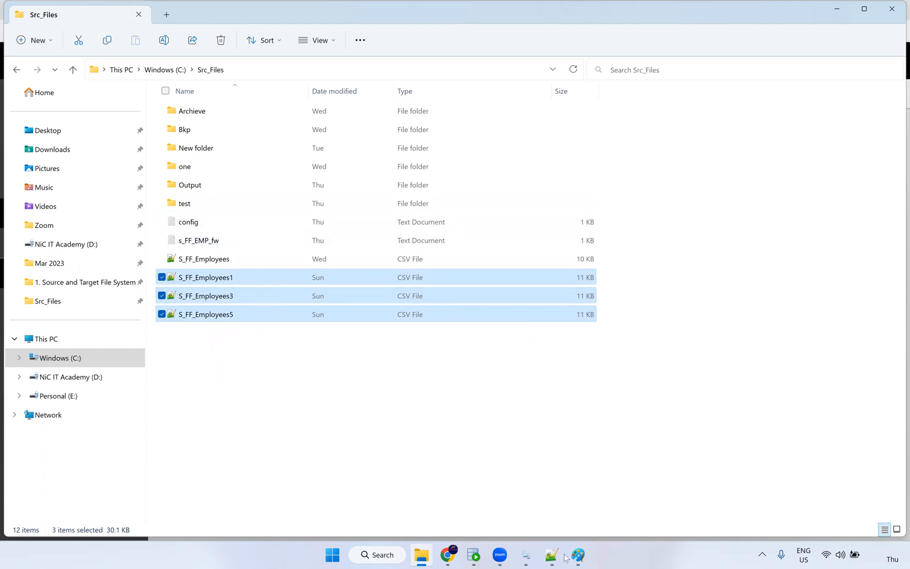
# Switch back to Informatica Data Integration and open the details of the m_File_list-1 job.
pyautogui.moveTo(482, 557)
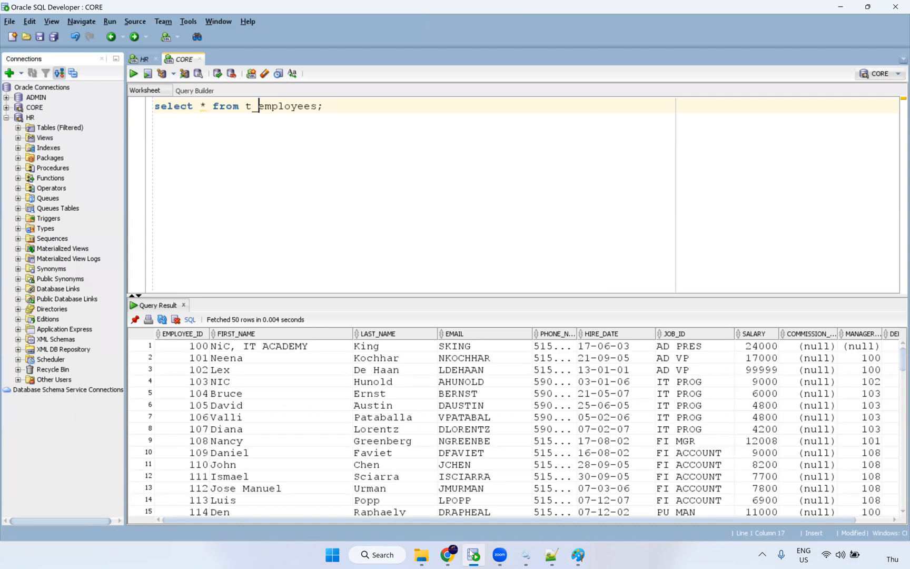
pyautogui.click(453, 557)
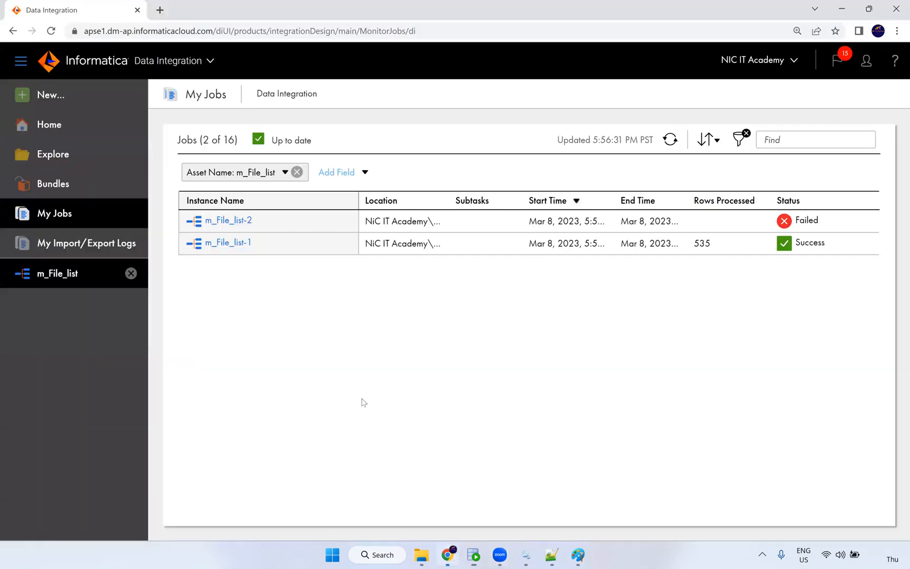
pyautogui.click(235, 243)
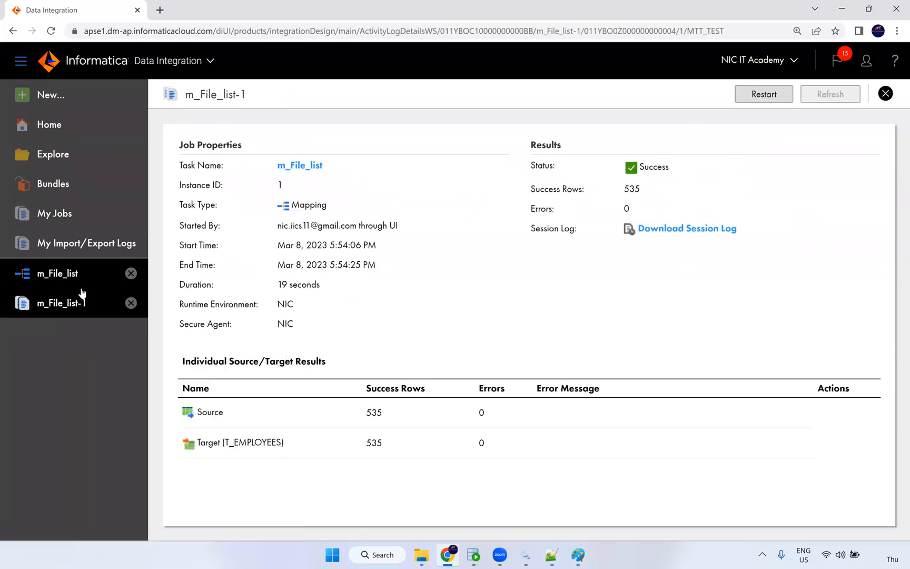
pyautogui.click(61, 98)
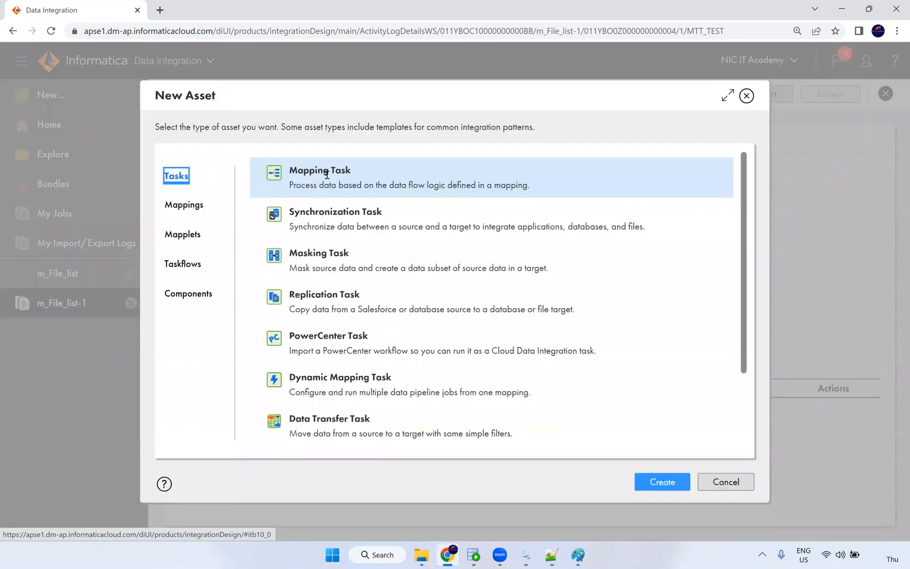
pyautogui.click(725, 481)
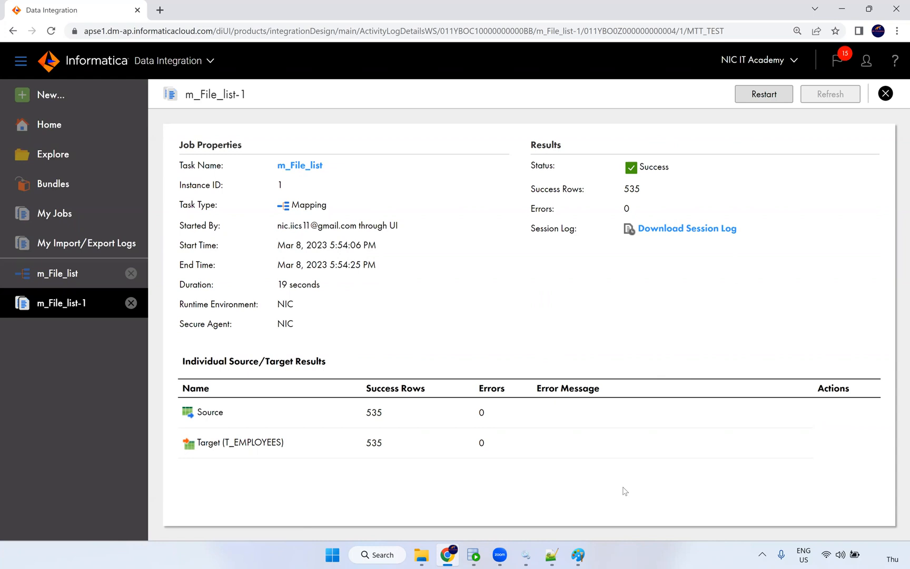
pyautogui.click(554, 508)
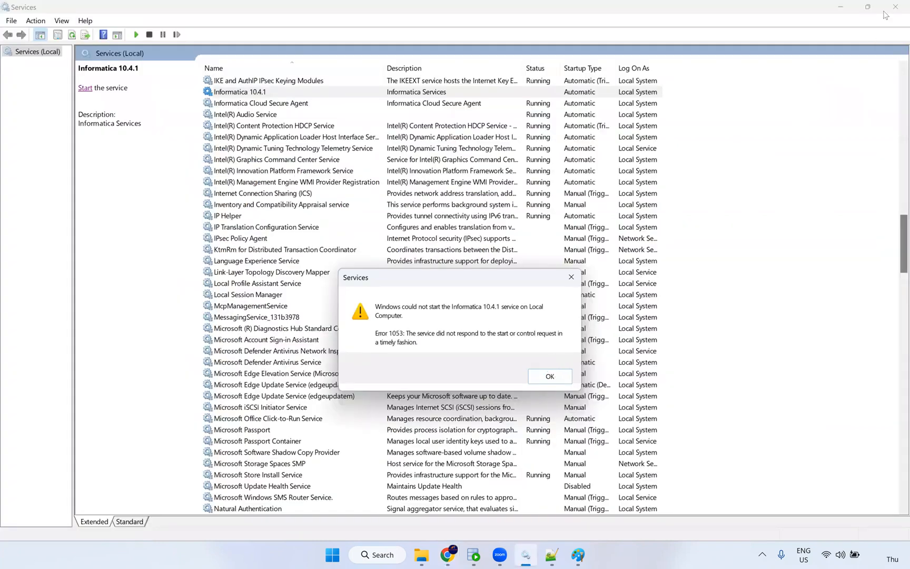
# Close the m_File_list-1 job details, check the File List diagram in Paint, and return to the m_File_list mapping.
pyautogui.click(44, 273)
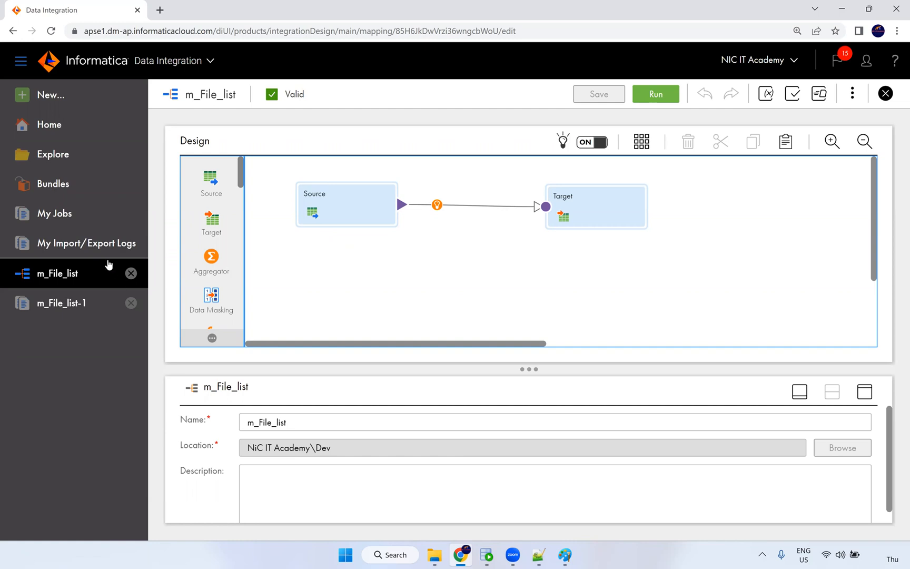
pyautogui.click(131, 303)
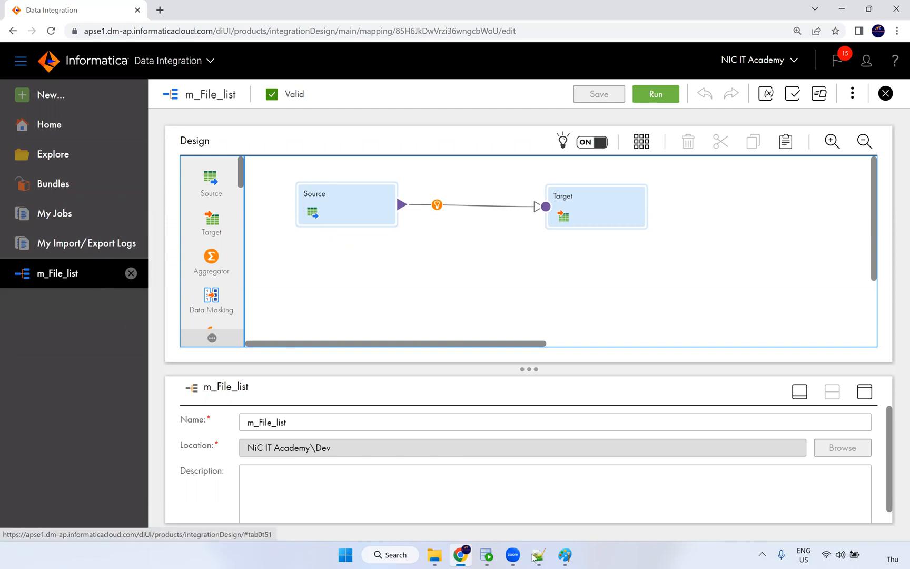
pyautogui.click(565, 554)
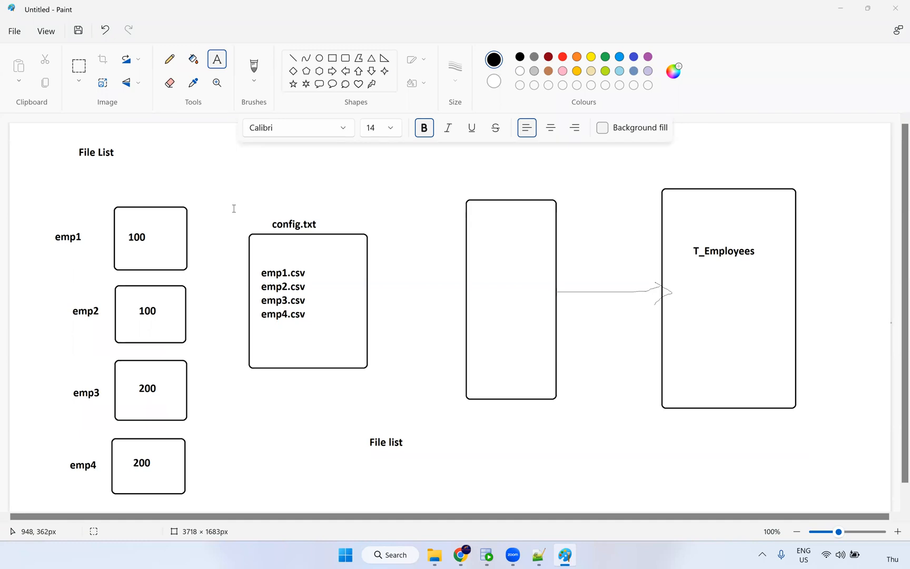
pyautogui.click(460, 556)
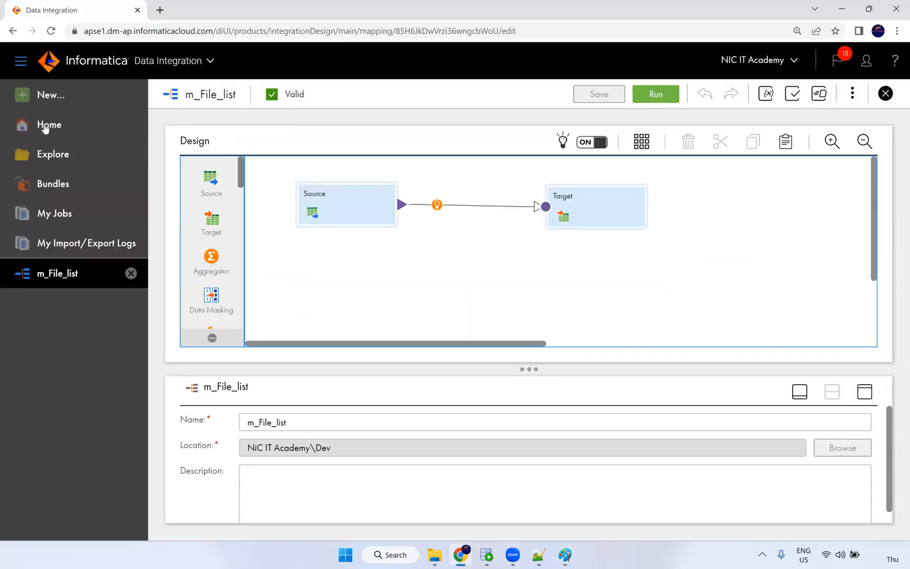
# Start a new mapping task in NiC IT Academy\Dev with runtime environment NIC and select the m_File_list mapping.
pyautogui.click(103, 102)
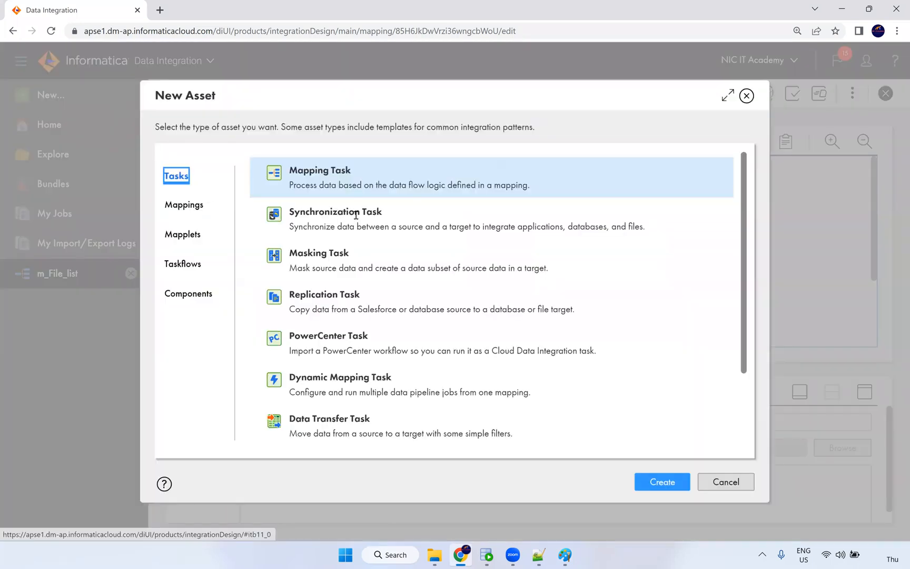
pyautogui.click(653, 487)
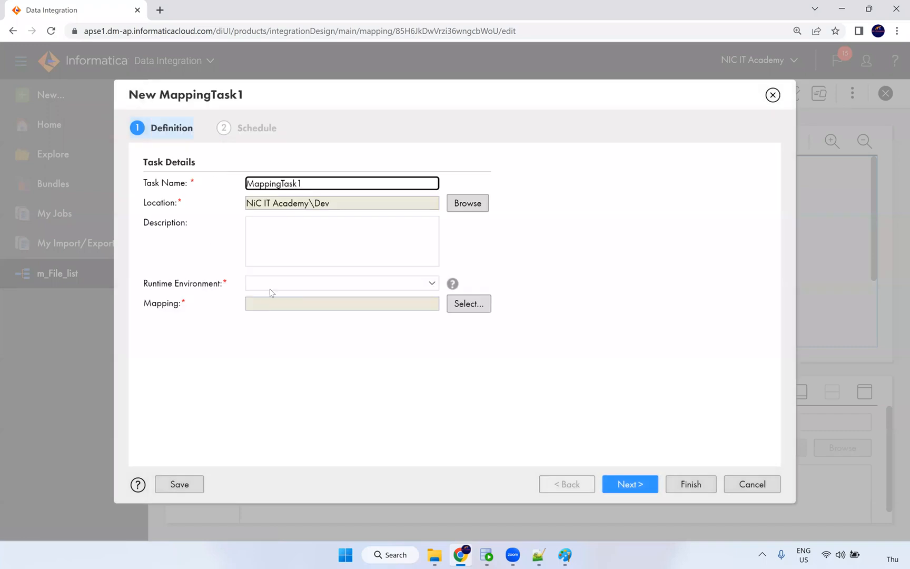
pyautogui.click(273, 285)
pyautogui.click(266, 324)
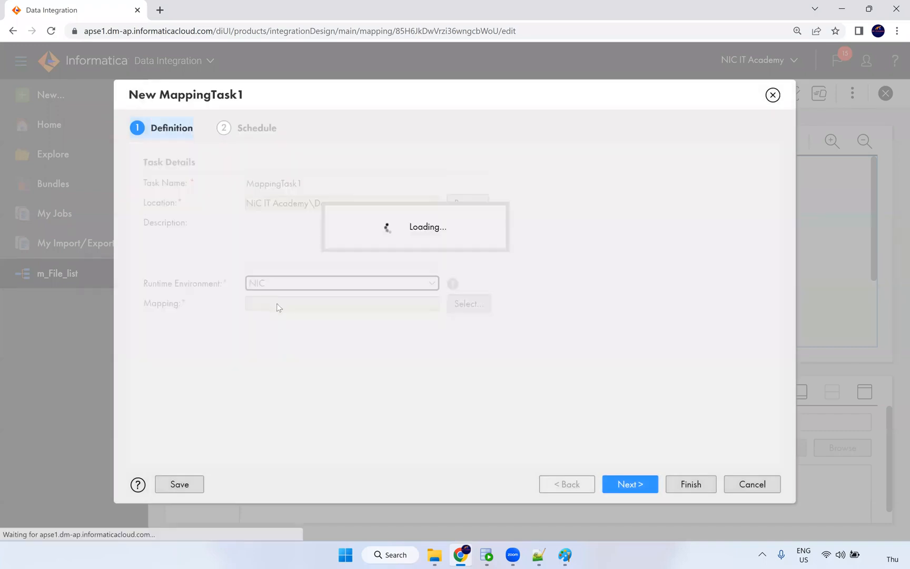
pyautogui.click(453, 308)
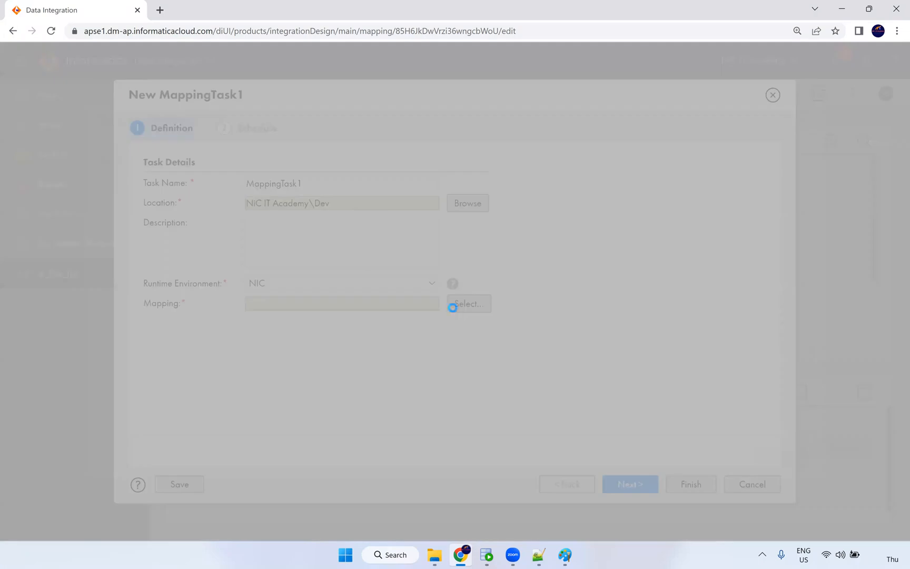
pyautogui.click(200, 241)
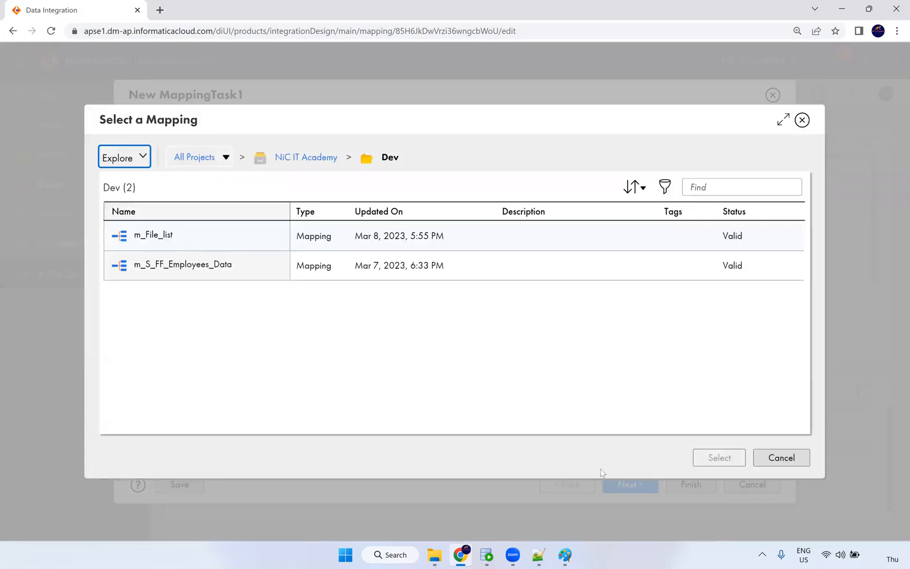
pyautogui.click(704, 462)
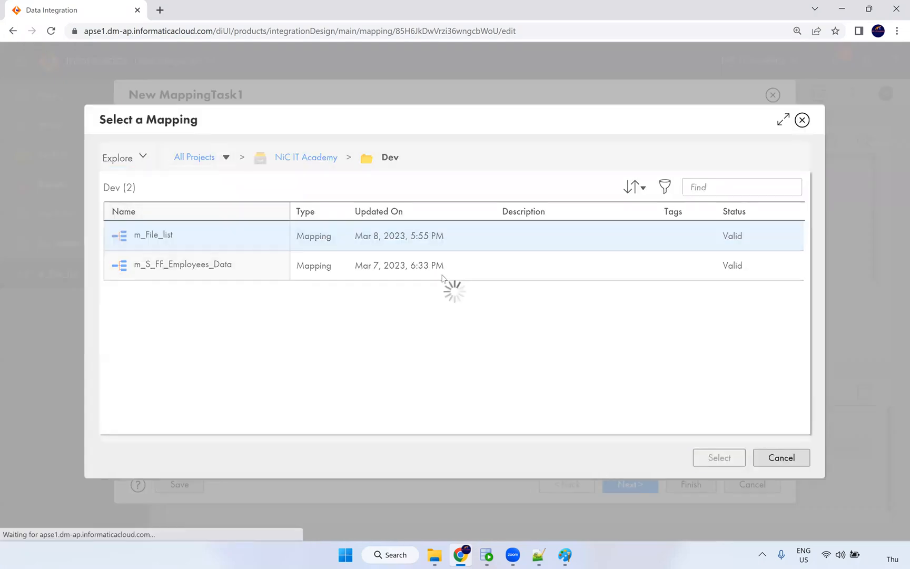
# Review the pre-processing and post-processing command options on the mapping task's Schedule page and cancel the task.
pyautogui.scroll(-1, 546, 368)
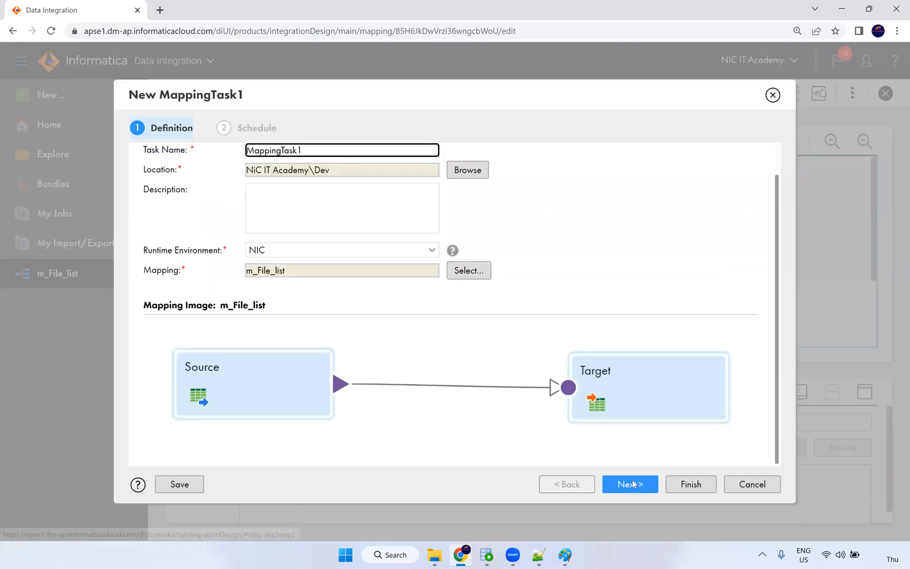
pyautogui.click(634, 484)
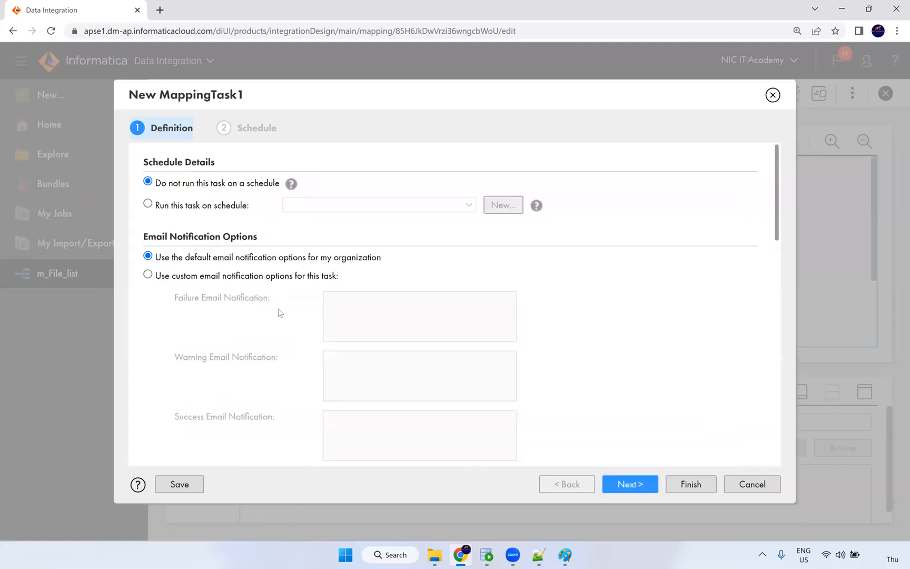
pyautogui.scroll(-5, 287, 315)
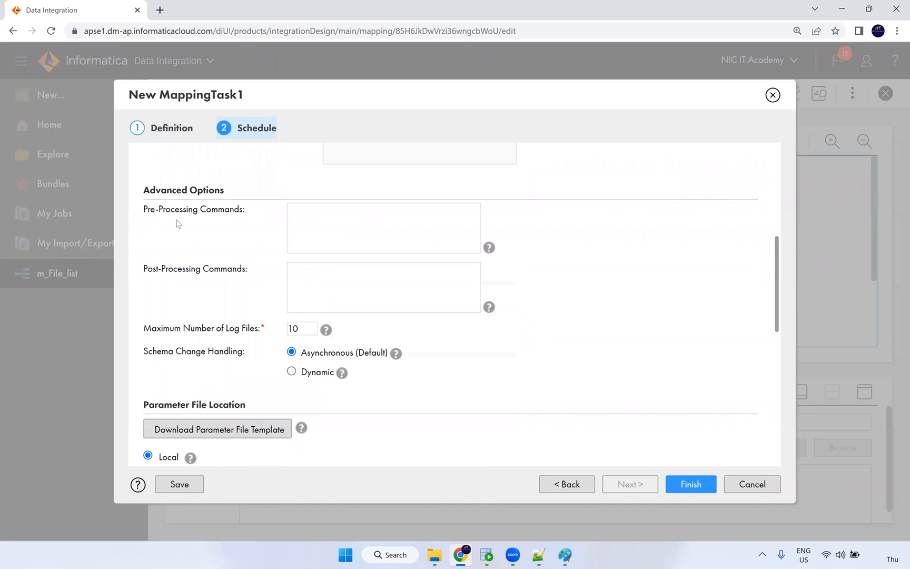
pyautogui.moveTo(152, 206); pyautogui.dragTo(220, 213)
pyautogui.click(303, 219)
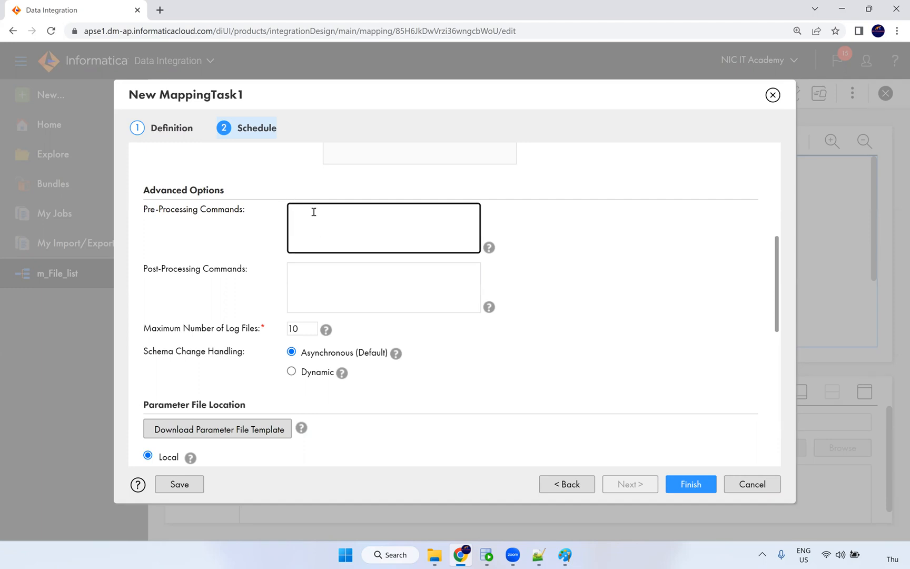
pyautogui.moveTo(236, 219); pyautogui.dragTo(243, 230)
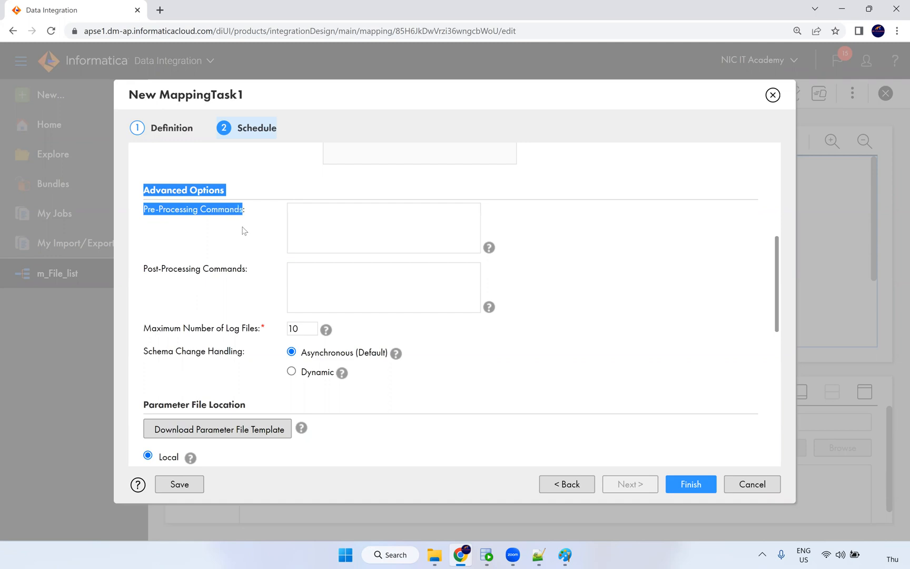
pyautogui.click(312, 226)
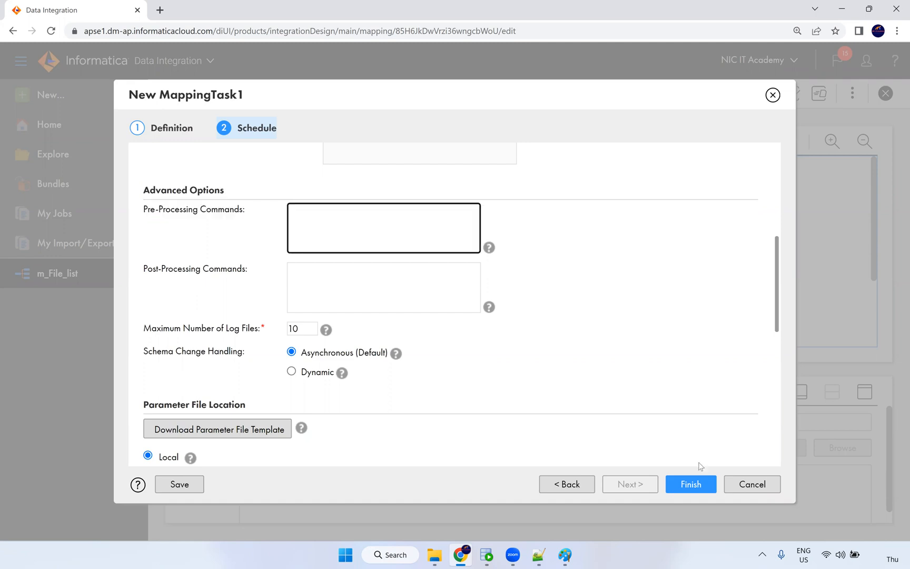
pyautogui.click(752, 485)
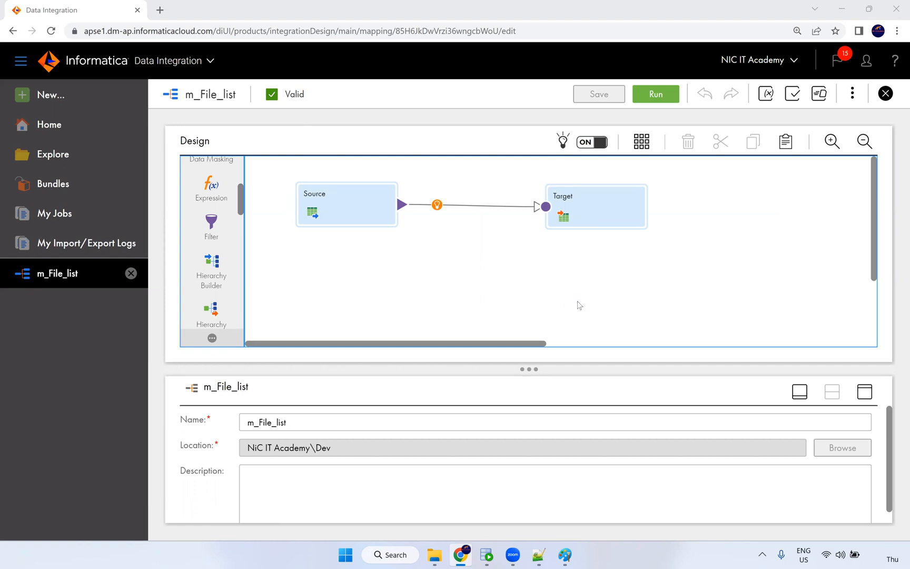
pyautogui.click(515, 288)
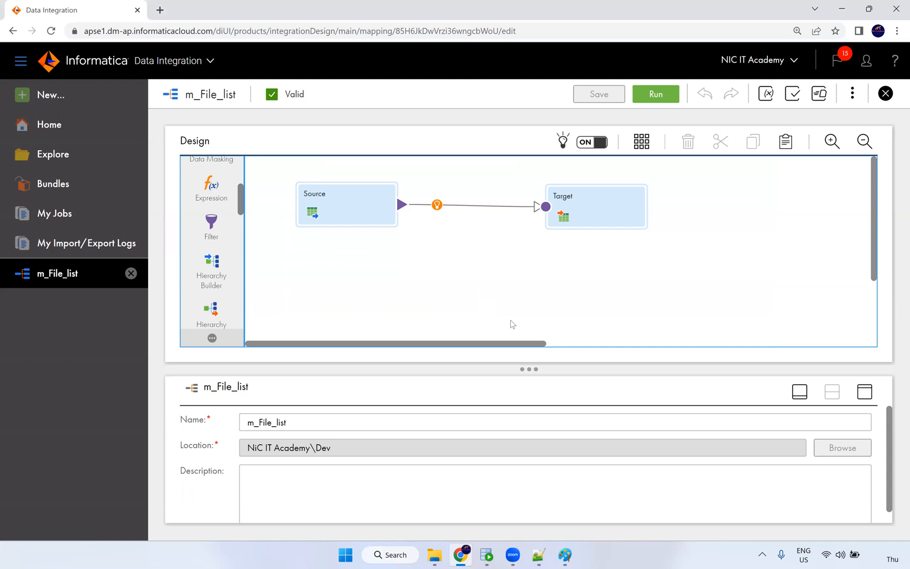
pyautogui.moveTo(496, 343); pyautogui.dragTo(762, 352)
pyautogui.click(351, 344)
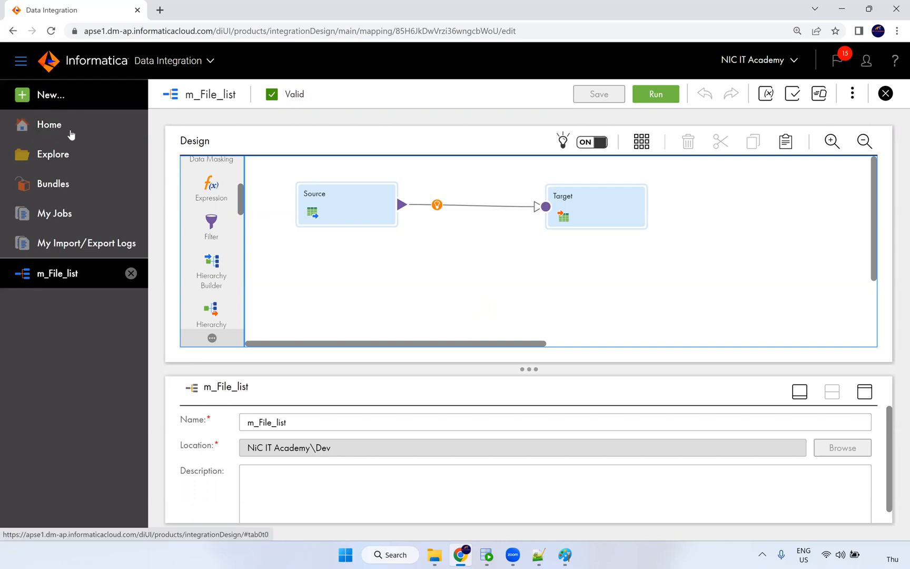
pyautogui.click(74, 102)
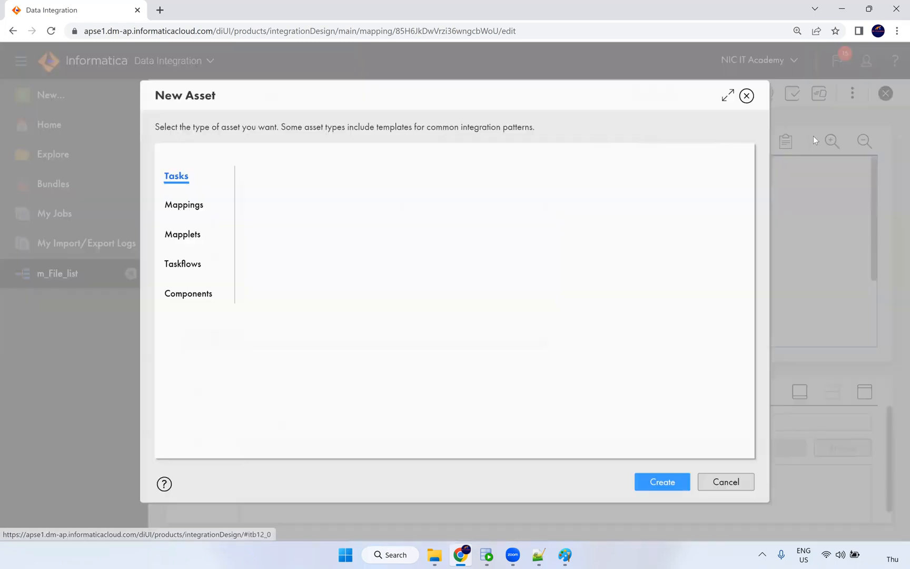
pyautogui.click(746, 96)
# Switch to File Explorer and open s_FF_EMP_fw from Src_Files in Notepad++, keeping the missing S_FF_Employees1.csv in the editor.
pyautogui.click(450, 548)
pyautogui.click(431, 557)
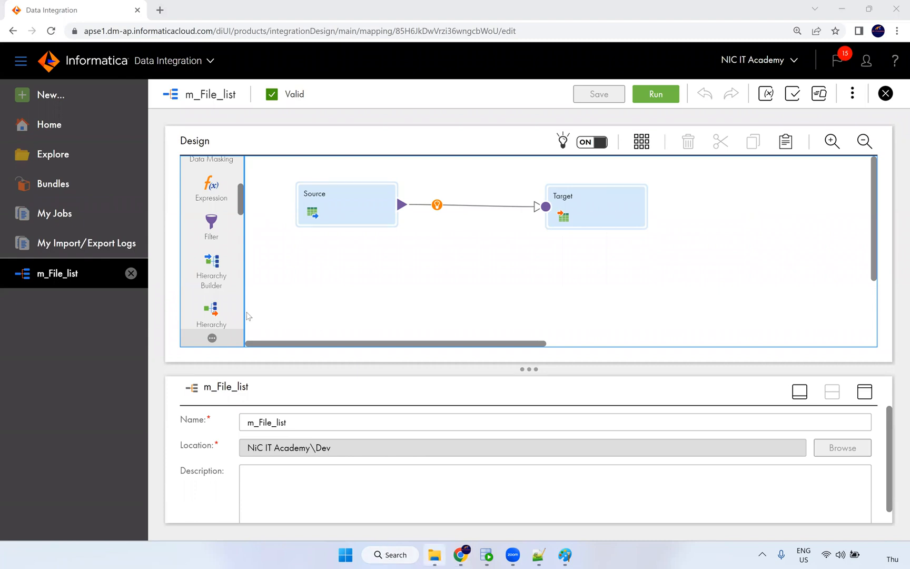
pyautogui.moveTo(246, 385); pyautogui.dragTo(228, 188)
pyautogui.click(229, 241)
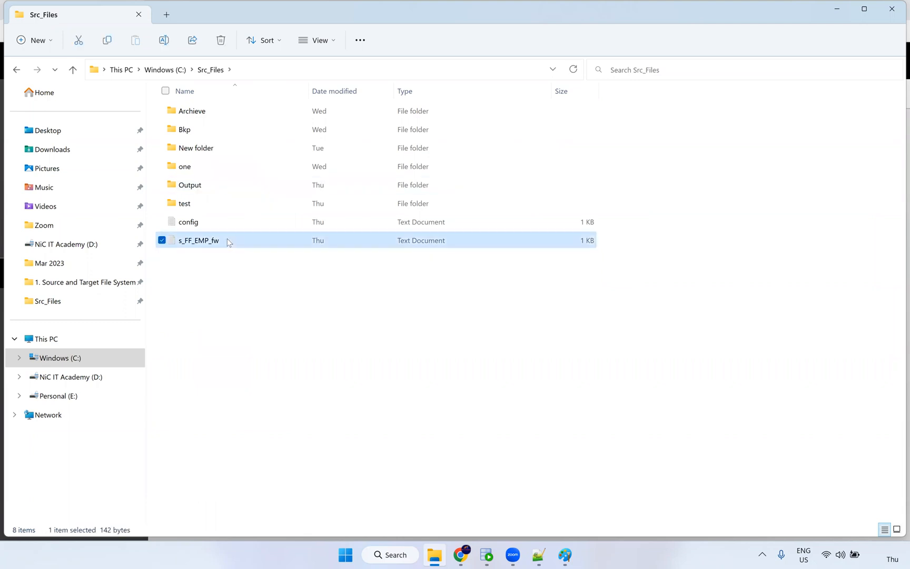
pyautogui.rightClick(211, 246)
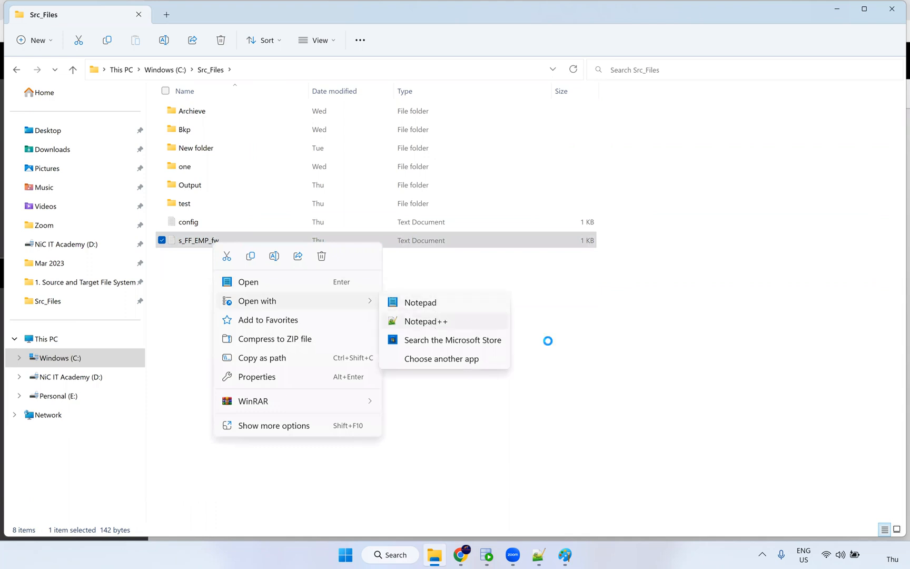
pyautogui.click(546, 339)
pyautogui.click(494, 316)
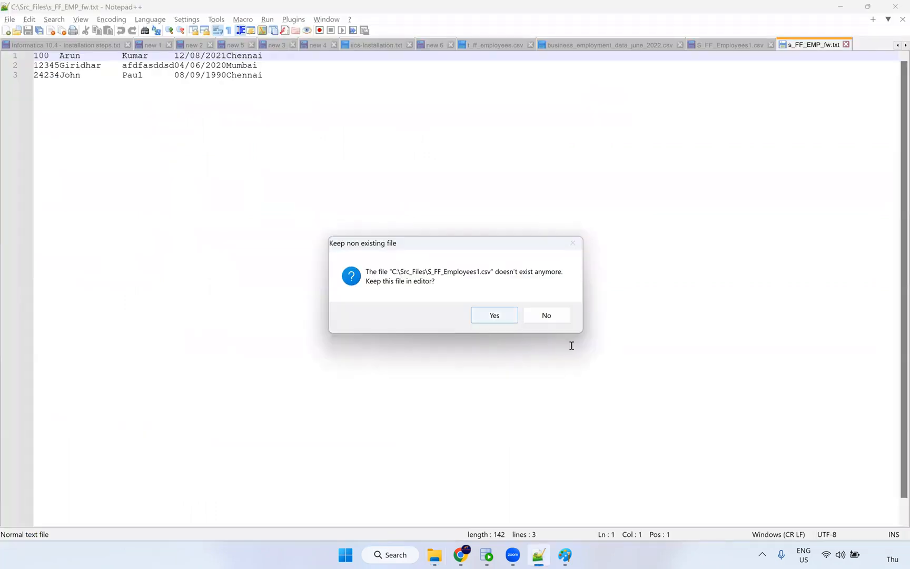
pyautogui.scroll(10, 409, 283)
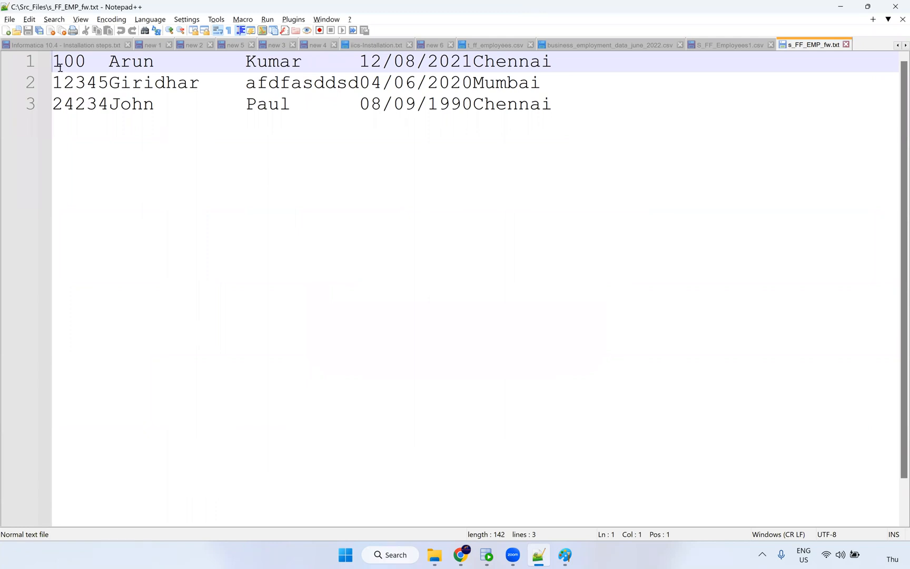
# Examine the fixed width of the leading ID field in the first two rows.
pyautogui.moveTo(52, 63); pyautogui.dragTo(108, 61)
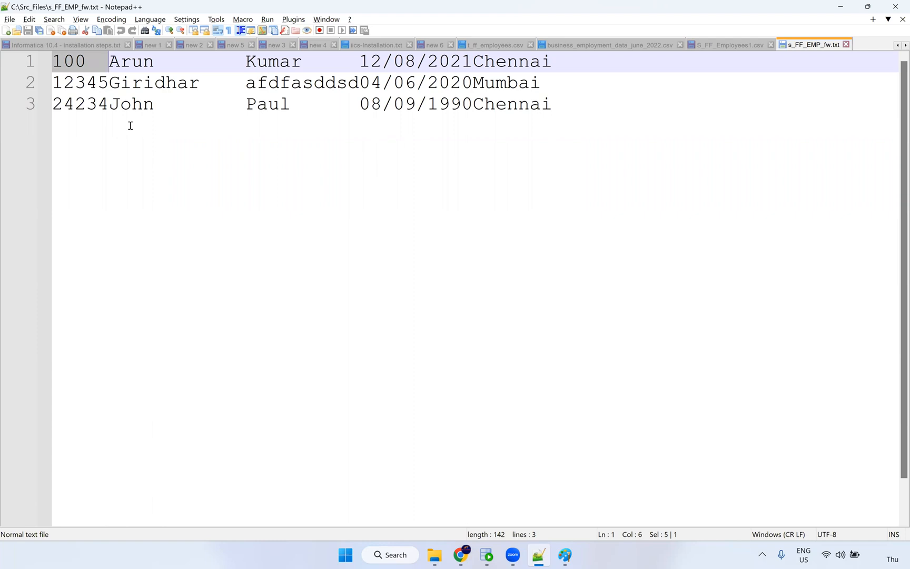
pyautogui.doubleClick(87, 85)
pyautogui.click(108, 83)
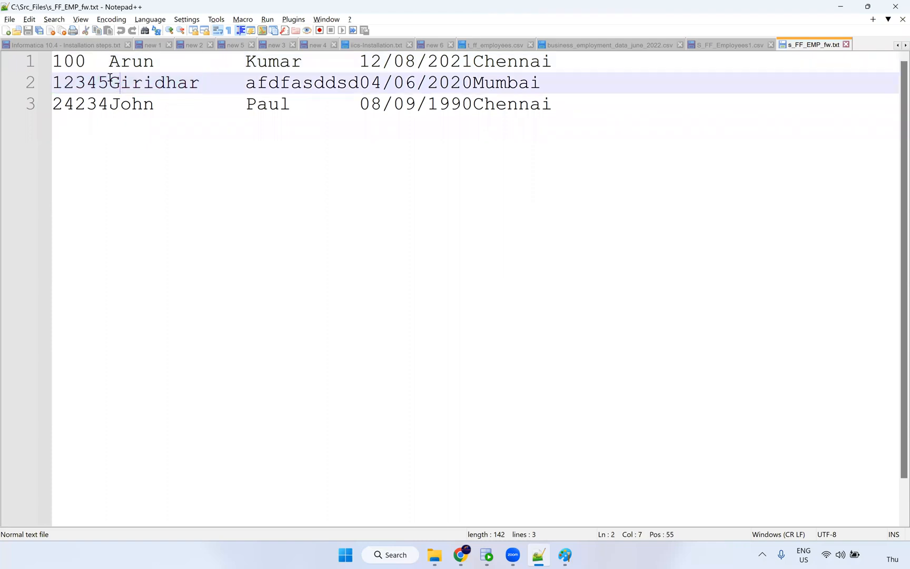
pyautogui.hotkey('shift', 'Home')
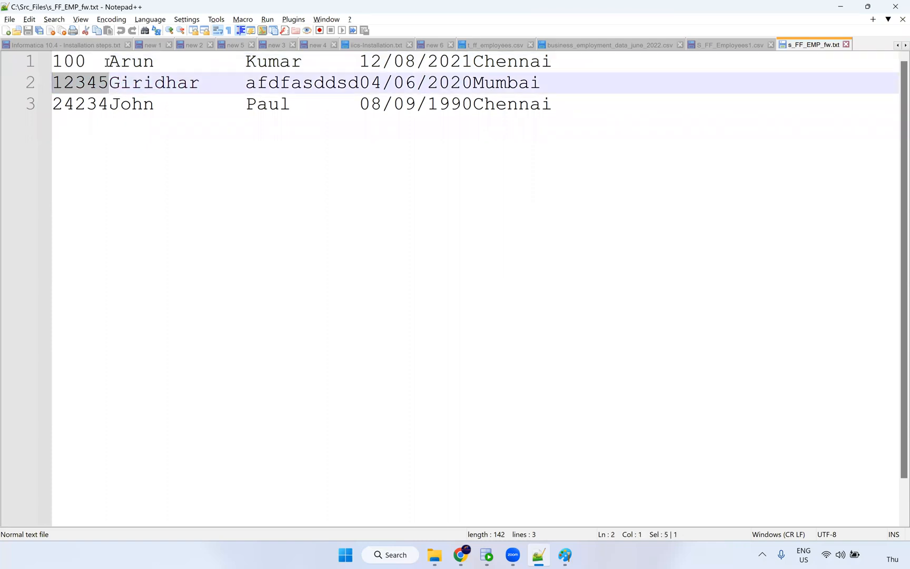
pyautogui.moveTo(108, 61); pyautogui.dragTo(53, 83)
# Examine the first-name field's width in the first row and check where the last-name field starts in all three rows.
pyautogui.click(96, 61)
pyautogui.click(109, 61)
pyautogui.moveTo(109, 61); pyautogui.dragTo(246, 61)
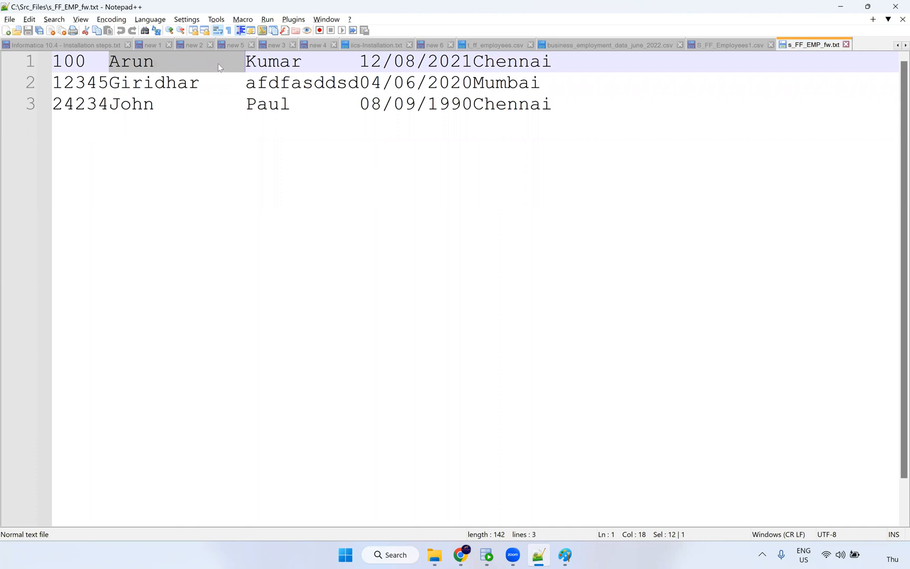
pyautogui.click(245, 60)
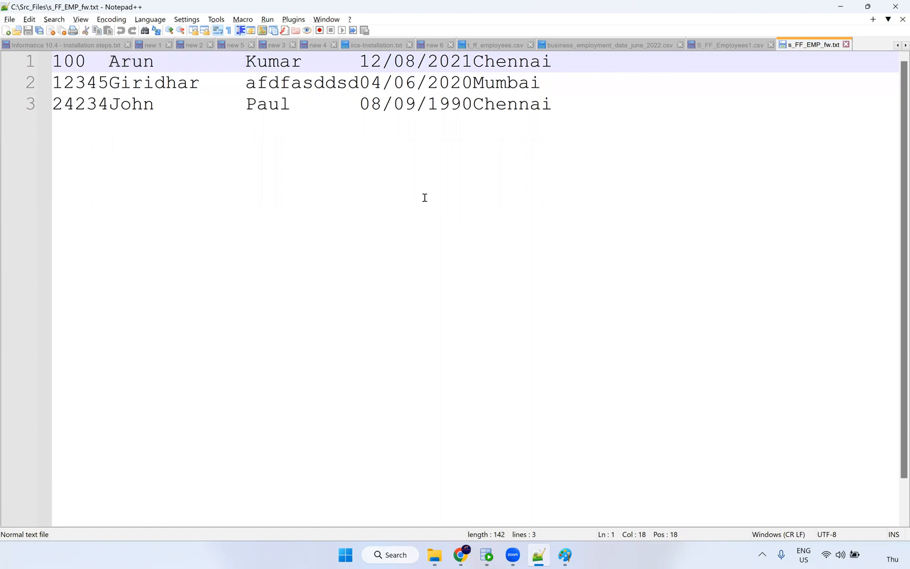
pyautogui.press('Down')
pyautogui.press('Down')
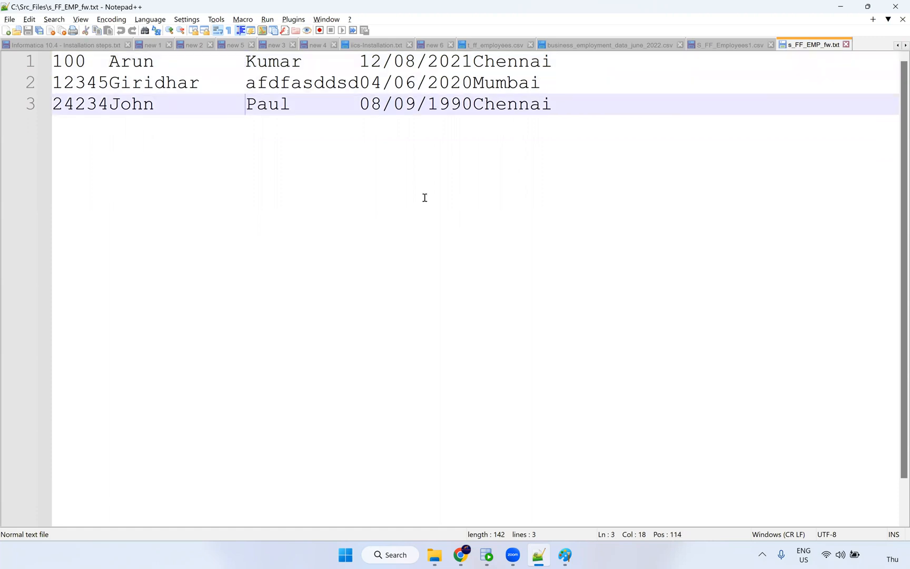
pyautogui.press('Up')
pyautogui.press('Up')
pyautogui.press('Down')
pyautogui.press('Down')
# Compare the lengths of the first-name values in the first two rows.
pyautogui.click(112, 60)
pyautogui.doubleClick(152, 58)
pyautogui.moveTo(110, 83); pyautogui.dragTo(196, 87)
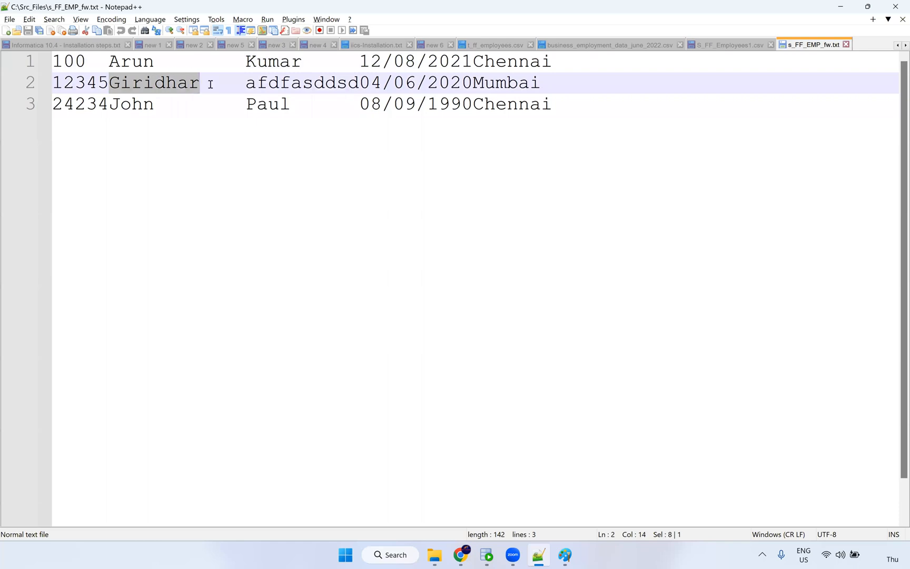
# Pad the first-name field with four spaces in all three rows and check the last-name field's alignment at column 22.
pyautogui.click(248, 84)
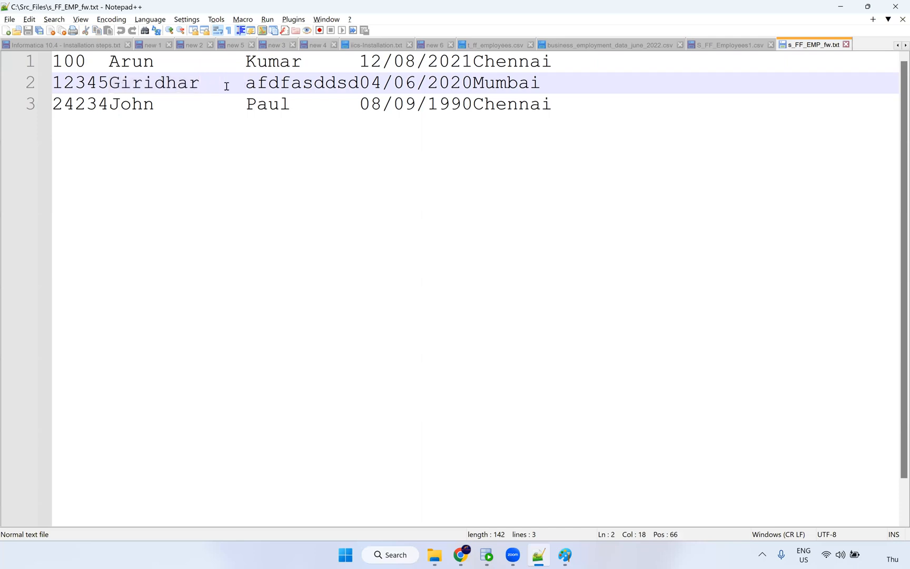
pyautogui.click(247, 62)
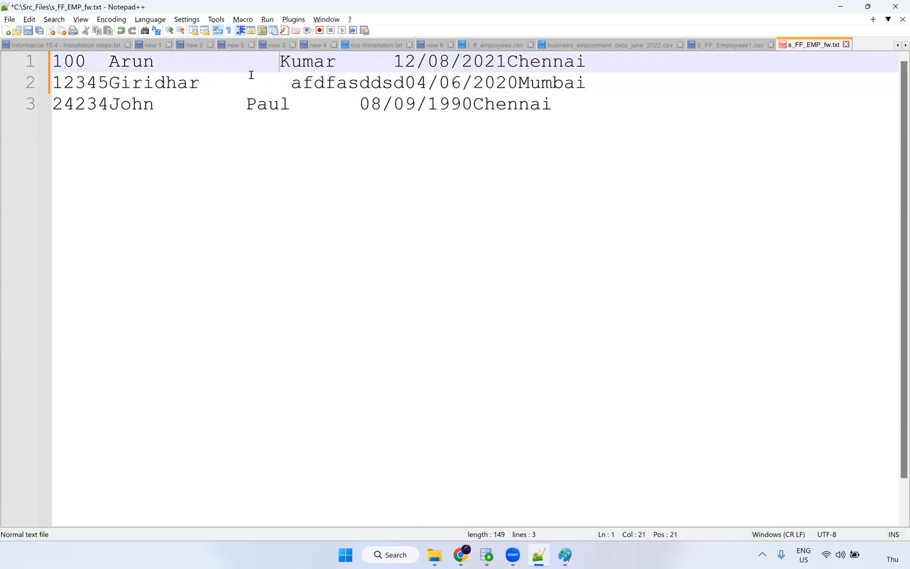
pyautogui.press('BackSpace')
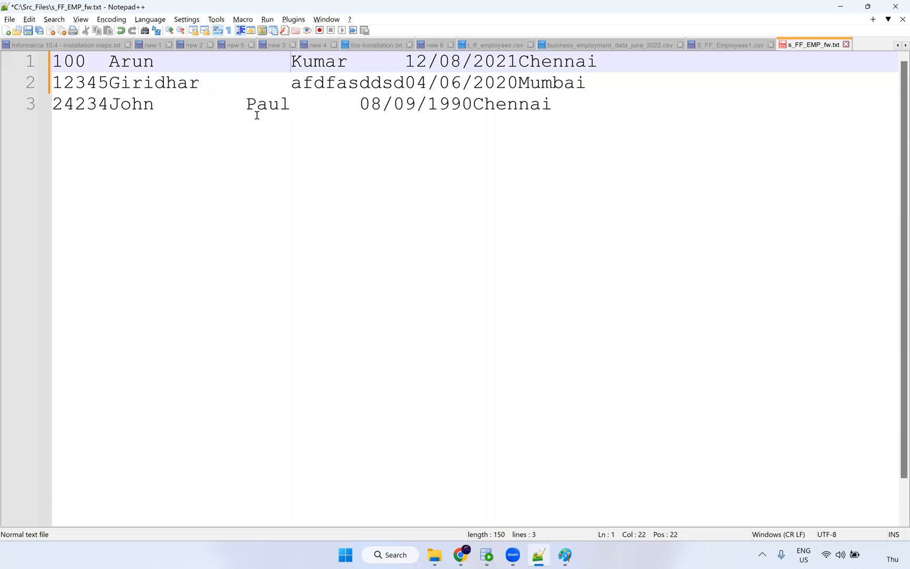
pyautogui.click(246, 105)
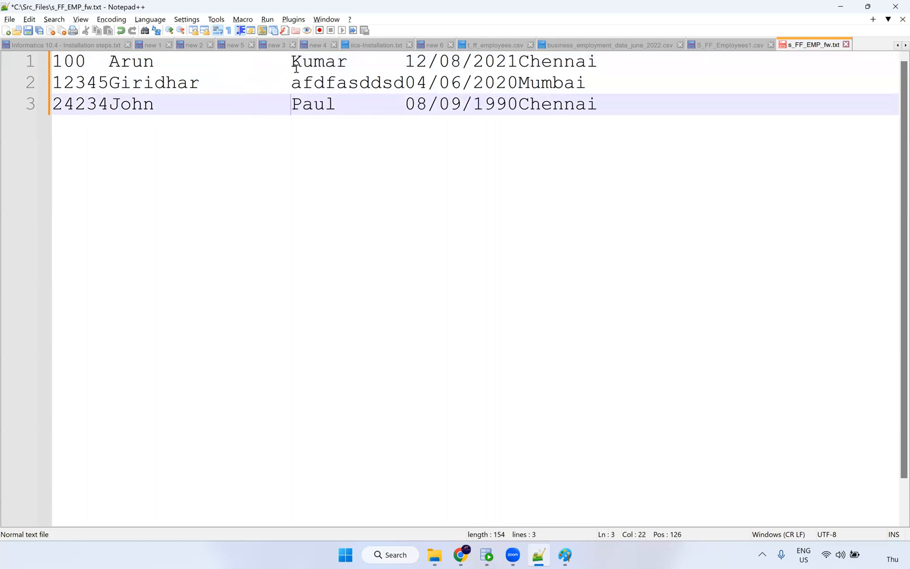
pyautogui.press('Up')
pyautogui.press('Up')
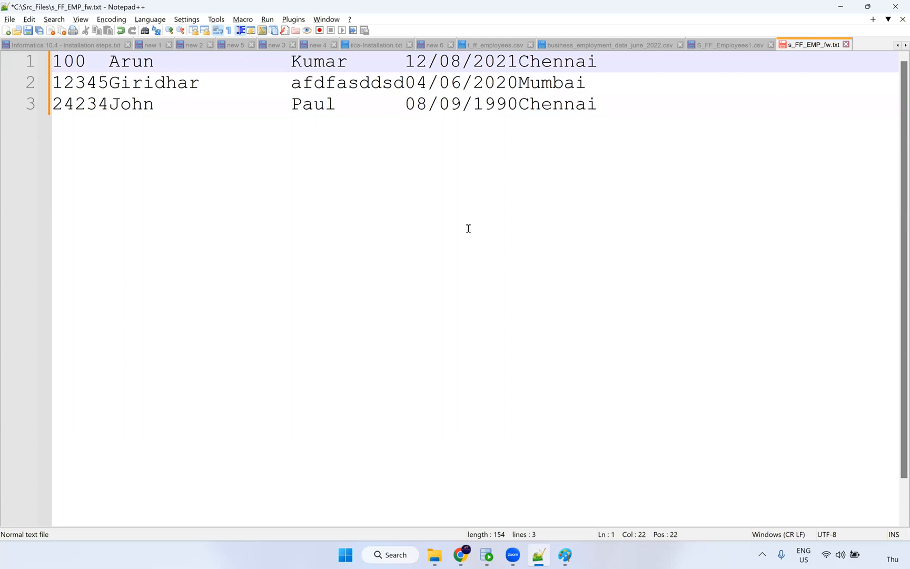
pyautogui.press('Down')
pyautogui.press('Down')
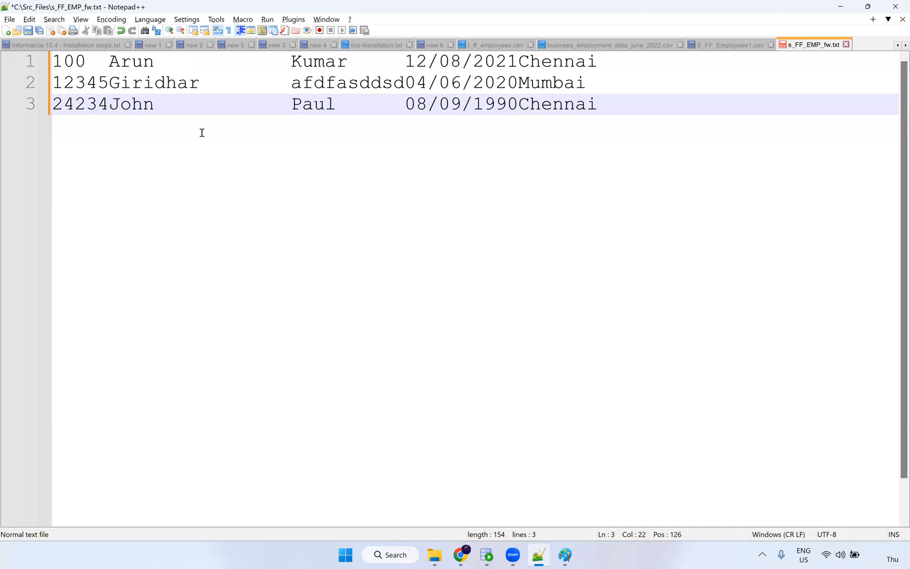
# Undo the extra padding added to the first-name field in all three rows.
pyautogui.hotkey('ctrl', 'z')
pyautogui.hotkey('ctrl', 'z')
pyautogui.hotkey('ctrl', 'z')
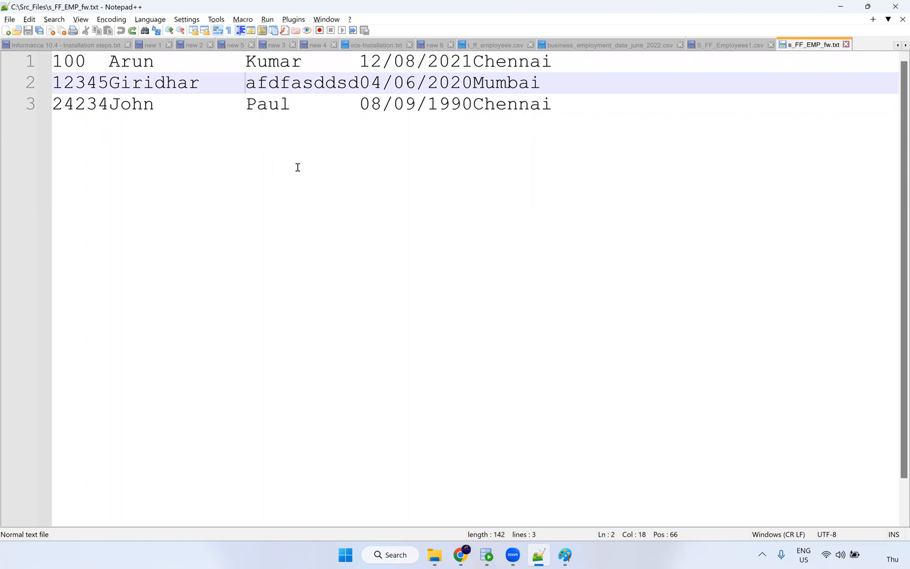
# Measure the widths of the ID, first-name and last-name fields in the first row by selecting each one.
pyautogui.click(108, 63)
pyautogui.hotkey('shift', 'Home')
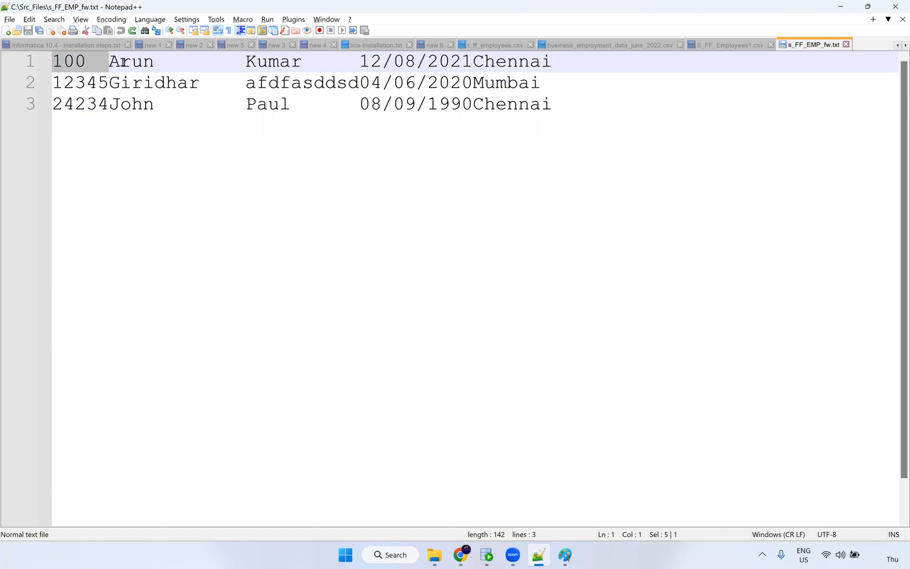
pyautogui.click(109, 63)
pyautogui.keyDown('shift'); pyautogui.click(202, 62); pyautogui.keyUp('shift')
pyautogui.keyDown('shift'); pyautogui.click(244, 62); pyautogui.keyUp('shift')
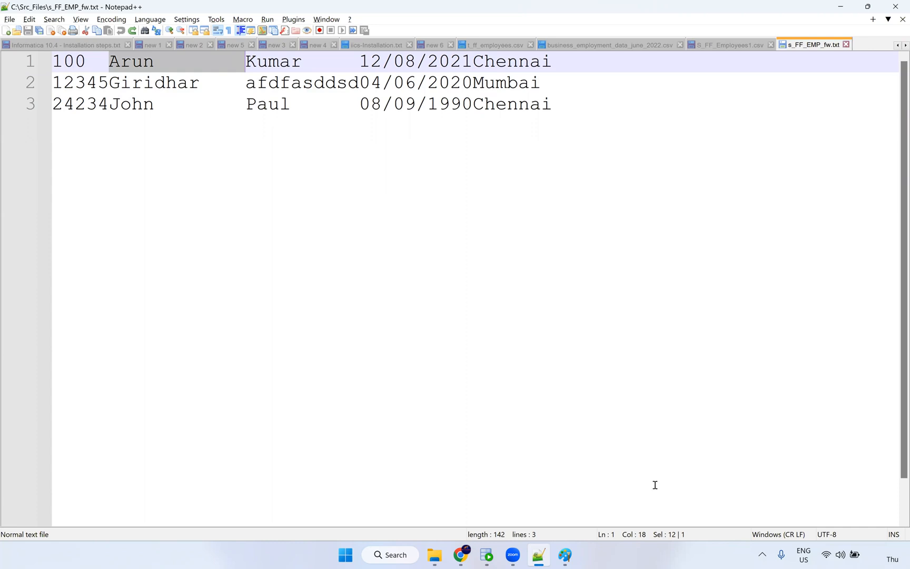
pyautogui.click(280, 69)
pyautogui.moveTo(246, 62); pyautogui.dragTo(360, 62)
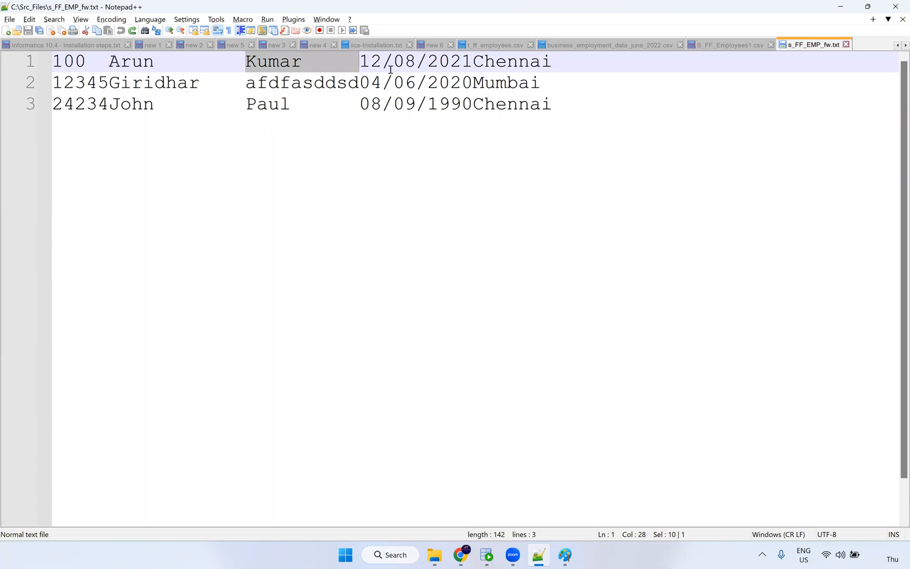
# Measure the widths of the date and city fields in the first row by selecting each one.
pyautogui.click(360, 61)
pyautogui.hotkey('shift', 'Right')
pyautogui.hotkey('shift', 'Right')
pyautogui.hotkey('shift', 'Right')
pyautogui.keyDown('shift'); pyautogui.click(467, 61); pyautogui.keyUp('shift')
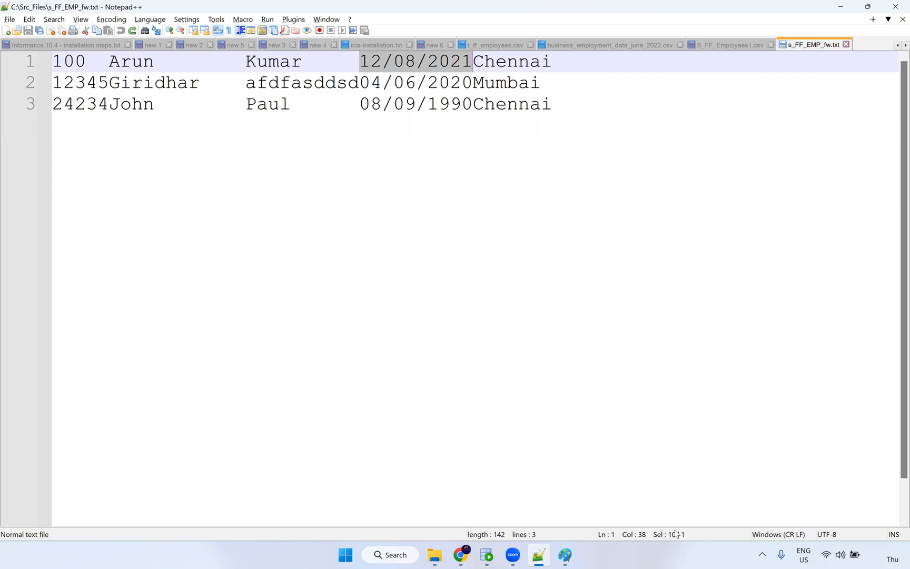
pyautogui.click(475, 61)
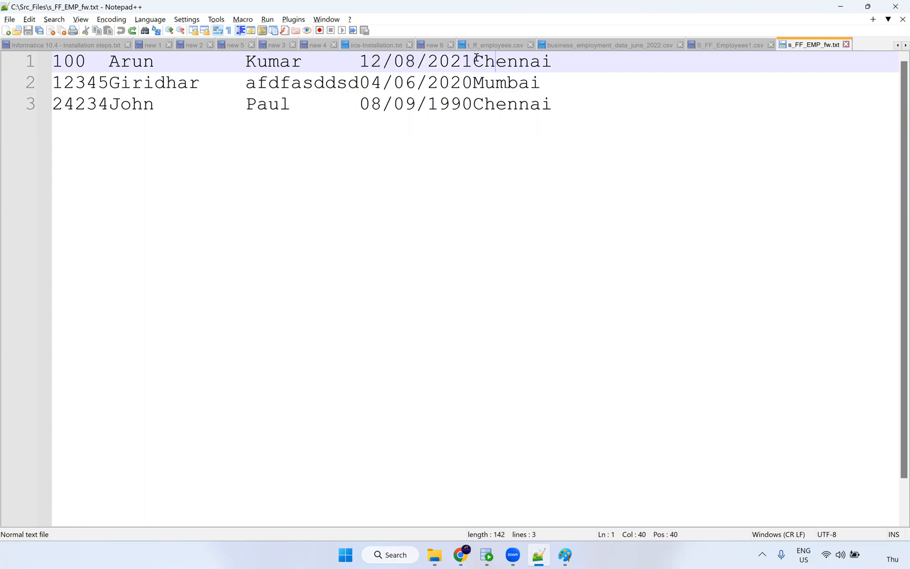
pyautogui.keyDown('shift'); pyautogui.click(646, 64); pyautogui.keyUp('shift')
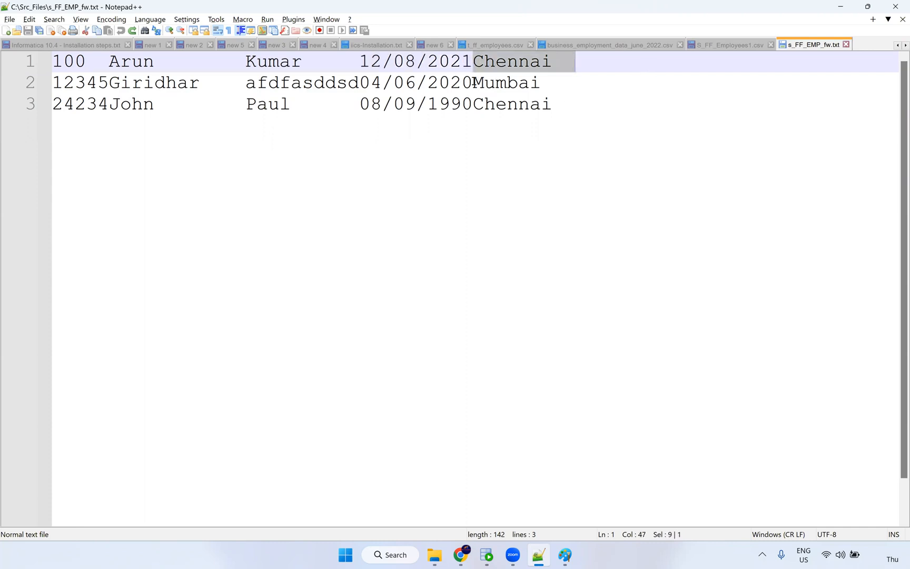
# Add one trailing space to the first row's city field for a width of 10 characters and check it by selecting the field.
pyautogui.click(571, 73)
pyautogui.moveTo(478, 83); pyautogui.dragTo(598, 87)
pyautogui.moveTo(474, 61); pyautogui.dragTo(582, 112)
pyautogui.click(478, 61)
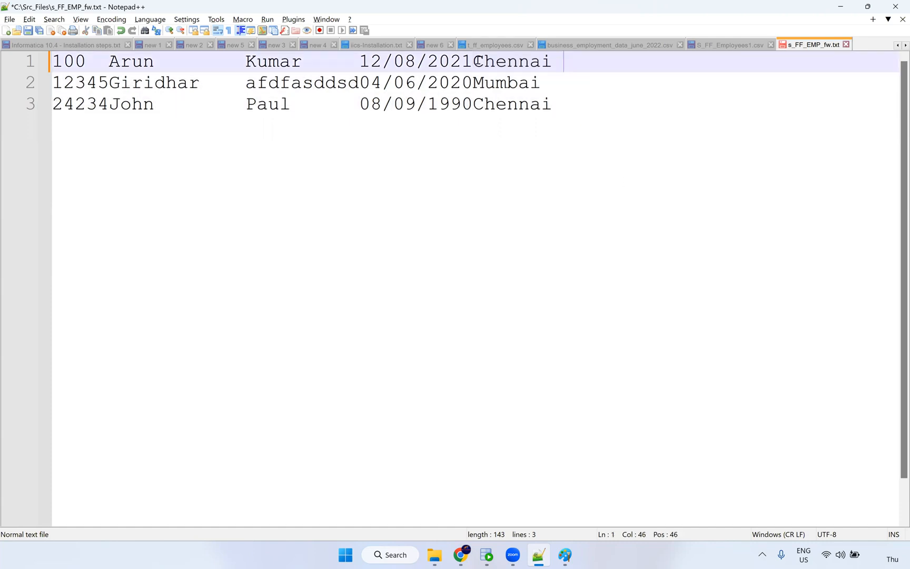
pyautogui.keyDown('shift'); pyautogui.click(630, 75); pyautogui.keyUp('shift')
pyautogui.keyDown('shift'); pyautogui.click(662, 142); pyautogui.keyUp('shift')
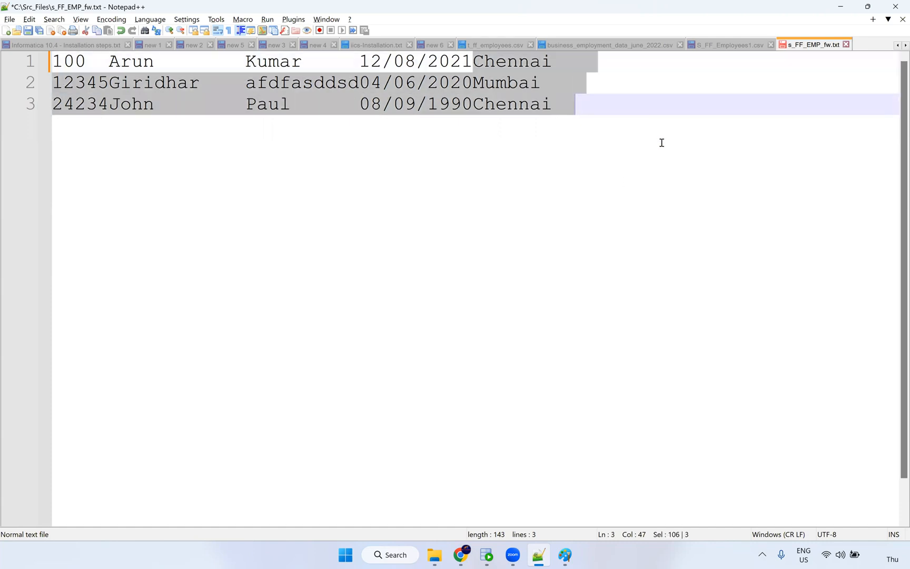
pyautogui.click(620, 67)
pyautogui.keyDown('shift'); pyautogui.click(620, 67); pyautogui.keyUp('shift')
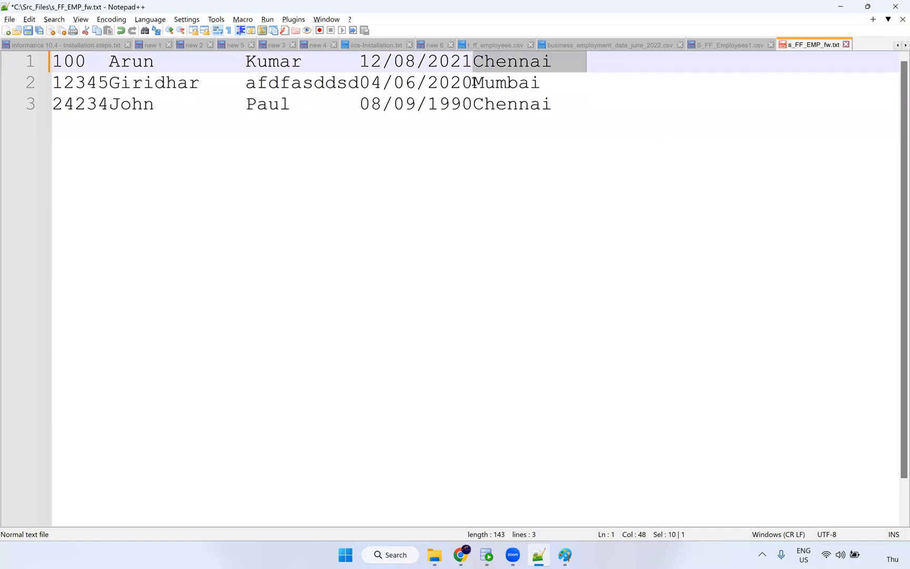
# Pad the city field in the second and third rows to 10 characters with one trailing space each, and save the file.
pyautogui.moveTo(473, 83); pyautogui.dragTo(639, 84)
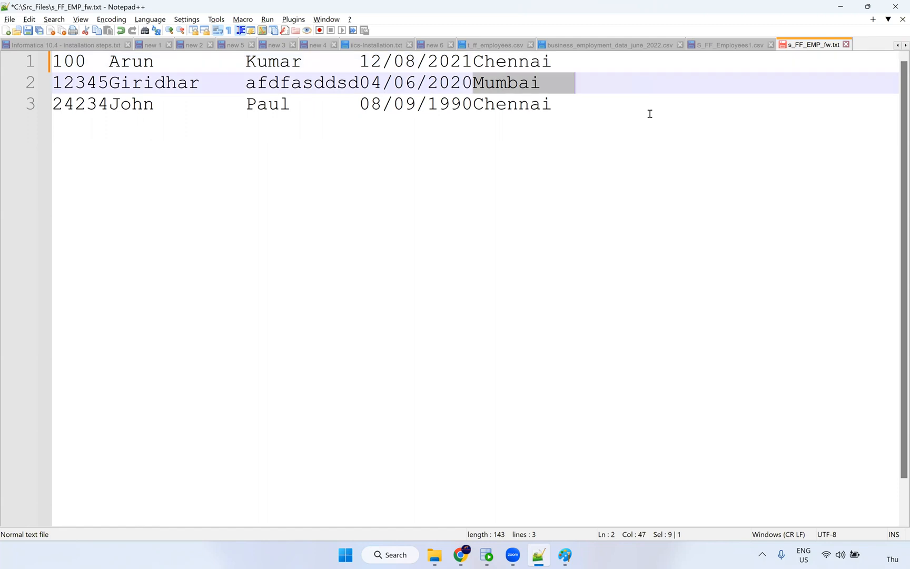
pyautogui.click(577, 83)
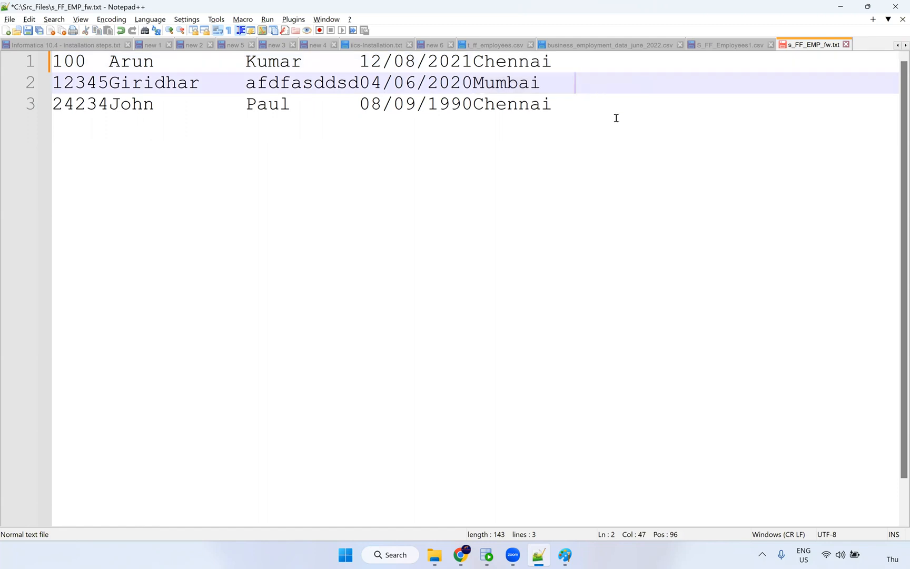
pyautogui.click(476, 103)
pyautogui.moveTo(474, 104); pyautogui.dragTo(607, 124)
pyautogui.click(577, 105)
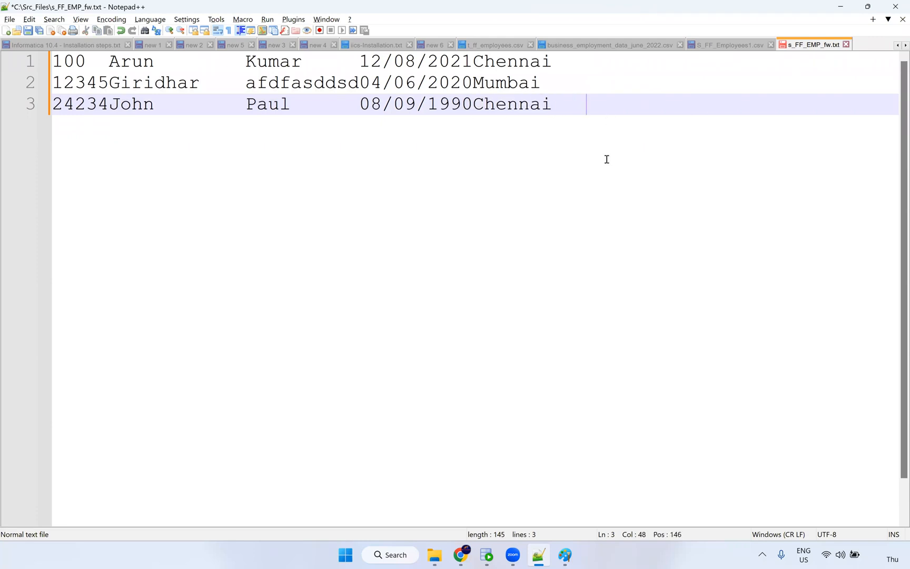
pyautogui.hotkey('ctrl', 's')
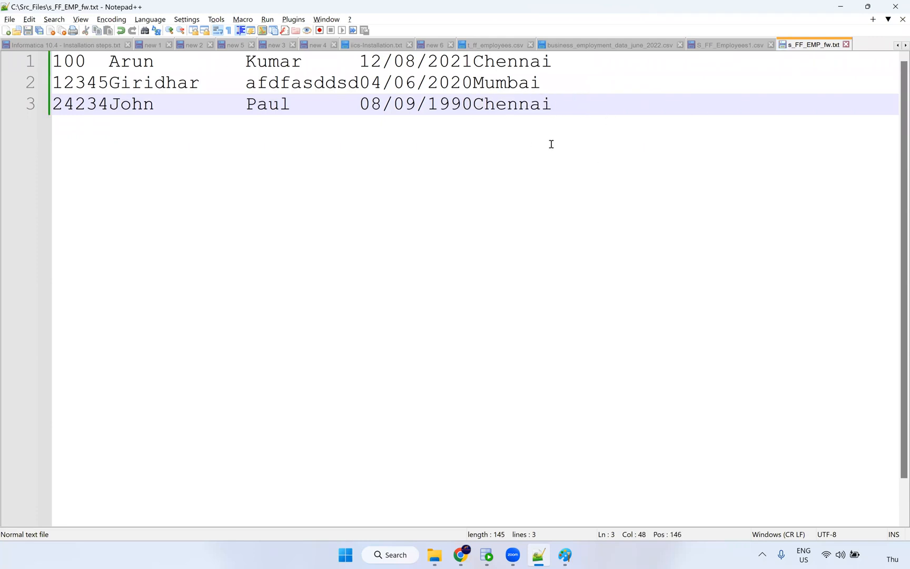
# Review the fixed-width records, switch to Oracle SQL Developer, and list the CORE connection's tables with their full names readable.
pyautogui.moveTo(601, 107); pyautogui.dragTo(2, 49)
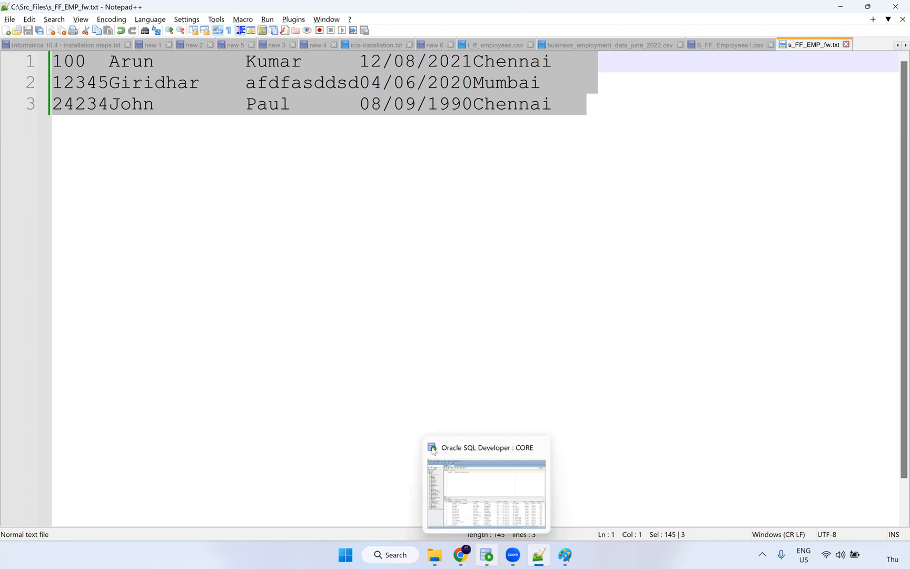
pyautogui.click(489, 556)
pyautogui.click(6, 117)
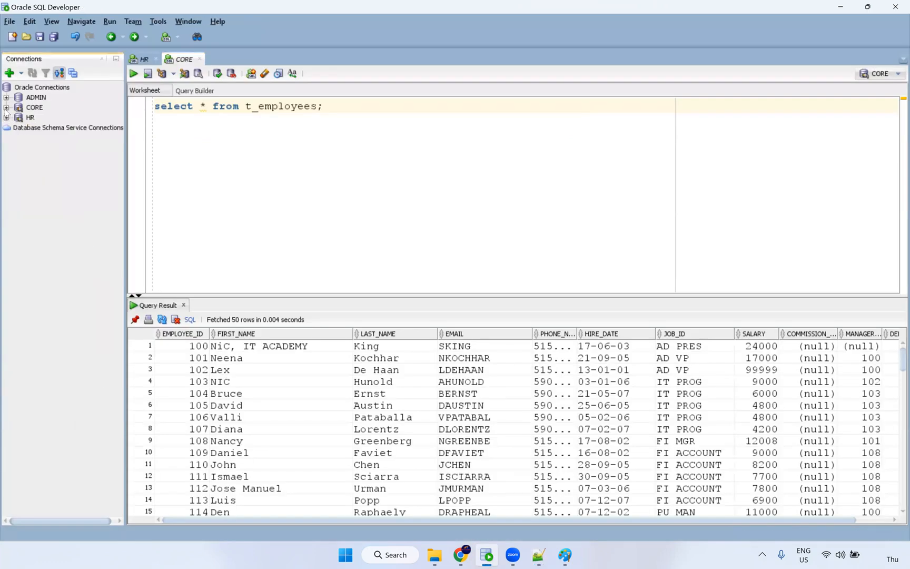
pyautogui.click(6, 107)
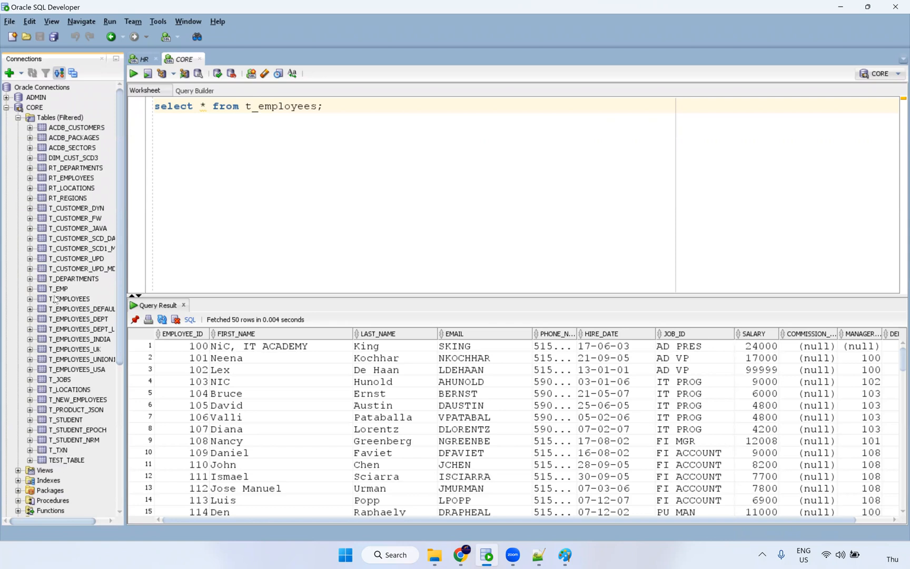
pyautogui.moveTo(137, 195); pyautogui.dragTo(160, 202)
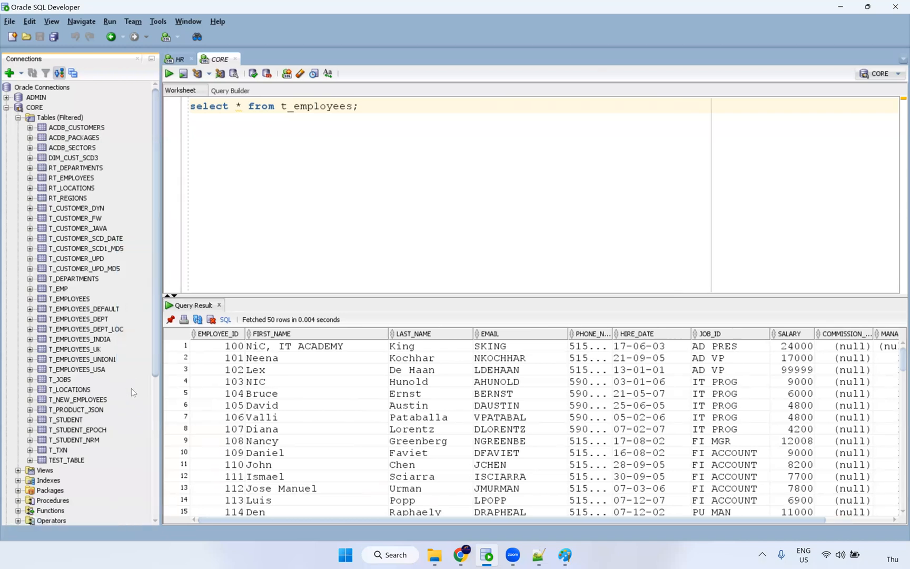
# Examine the columns and data of the T_CUSTOMER_FW table against the fixed-width text file.
pyautogui.hotkey('alt', 'Tab')
pyautogui.hotkey('alt', 'Tab')
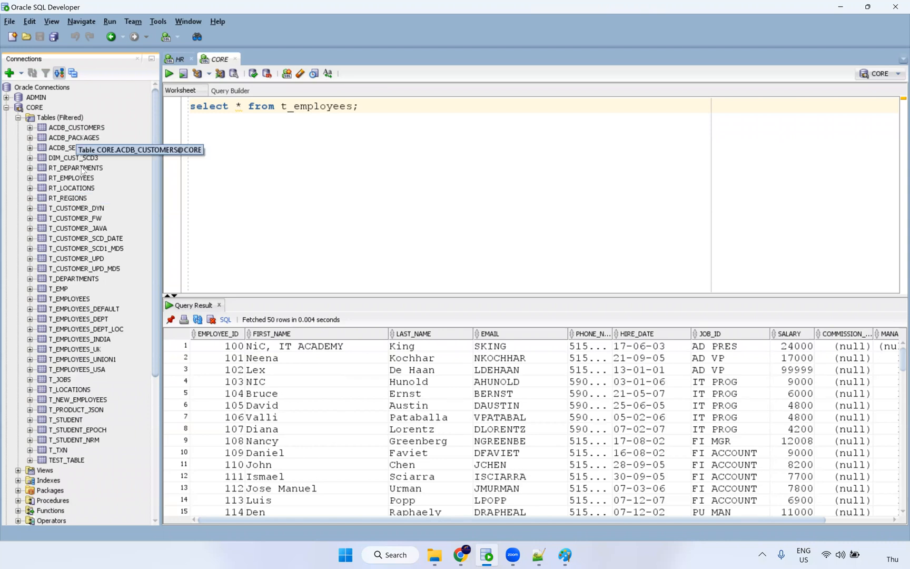
pyautogui.doubleClick(88, 223)
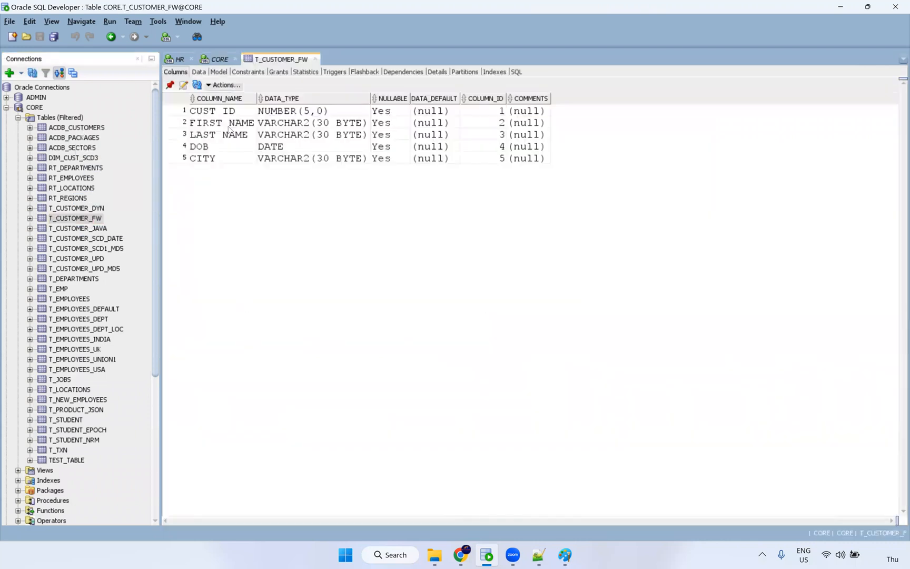
pyautogui.click(199, 72)
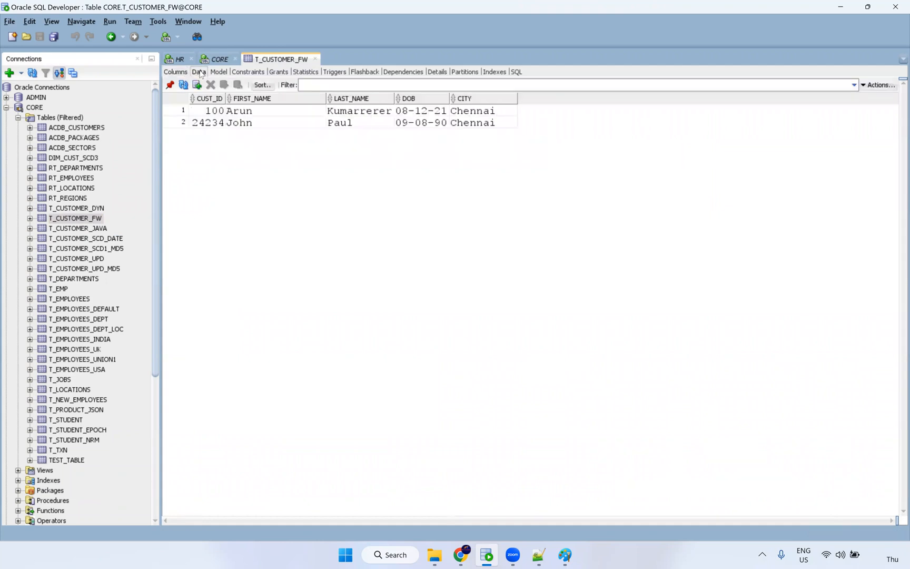
pyautogui.hotkey('alt', 'Tab')
pyautogui.hotkey('alt', 'Tab')
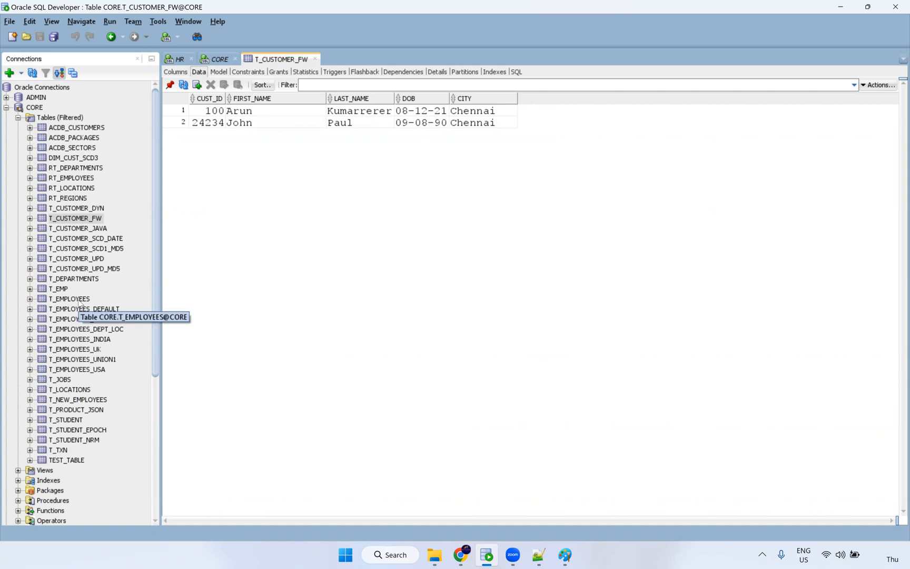
# Copy the CREATE TABLE definition of T_CUSTOMER_FW, without its storage clauses, into the CORE worksheet.
pyautogui.click(517, 72)
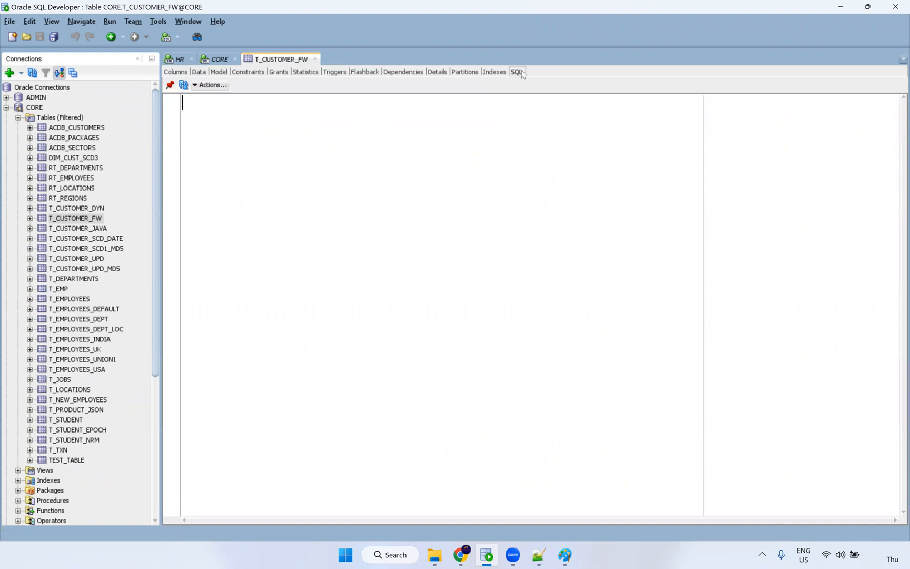
pyautogui.moveTo(207, 207); pyautogui.dragTo(179, 124)
pyautogui.hotkey('ctrl', 'c')
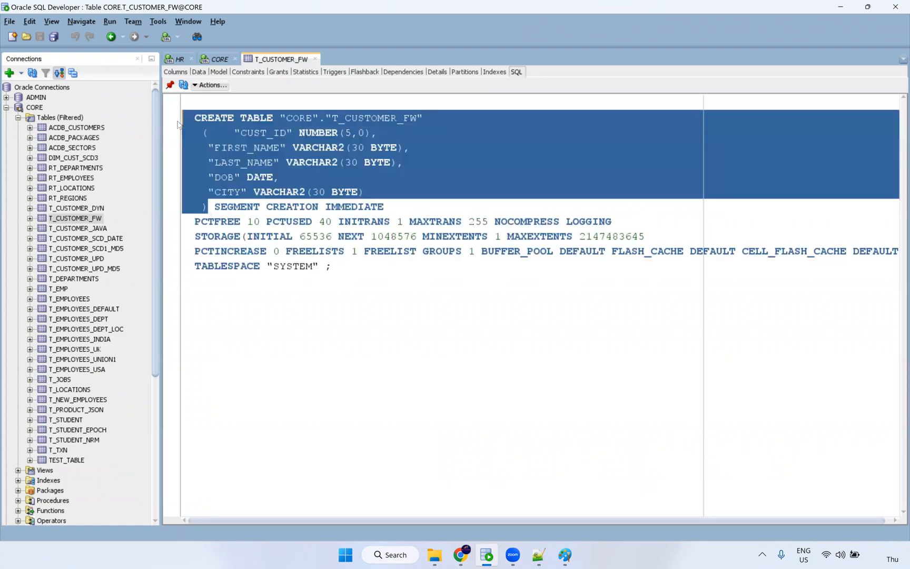
pyautogui.click(220, 61)
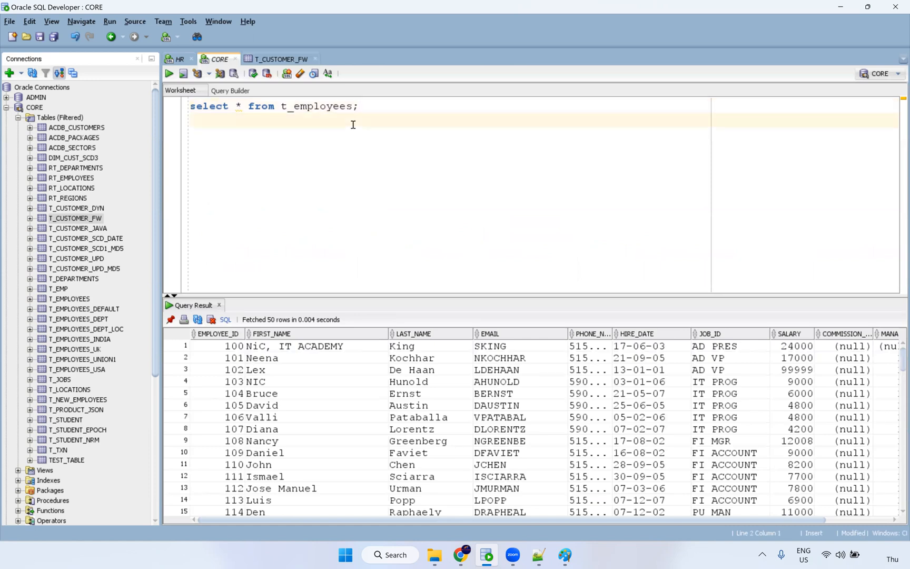
pyautogui.hotkey('ctrl', 'v')
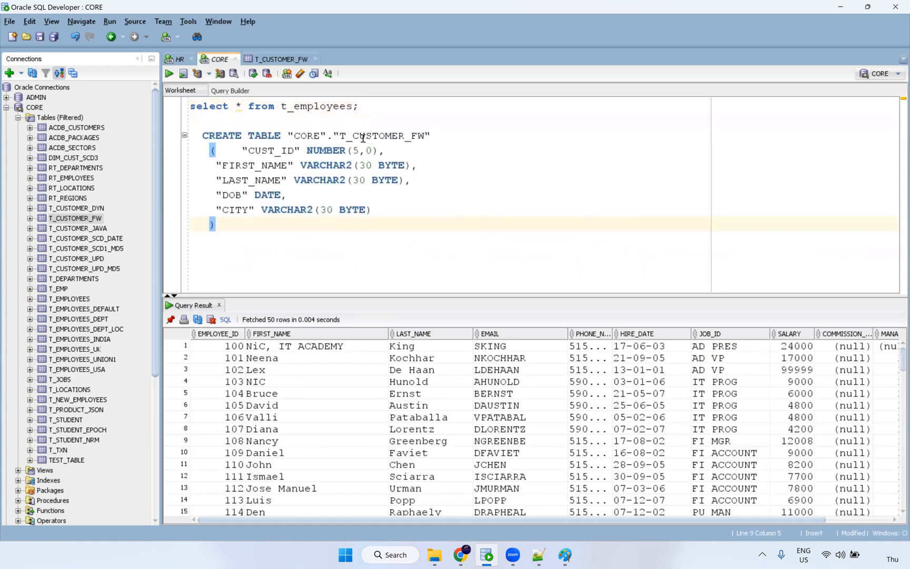
# Review the table name and column definitions in the CREATE TABLE statement against the source text file.
pyautogui.moveTo(404, 136); pyautogui.dragTo(356, 136)
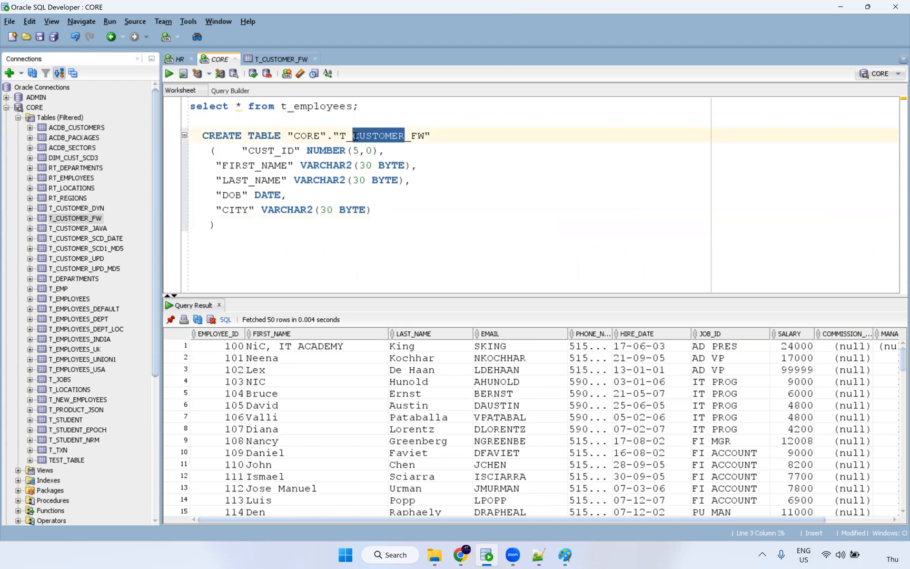
pyautogui.hotkey('alt', 'Tab')
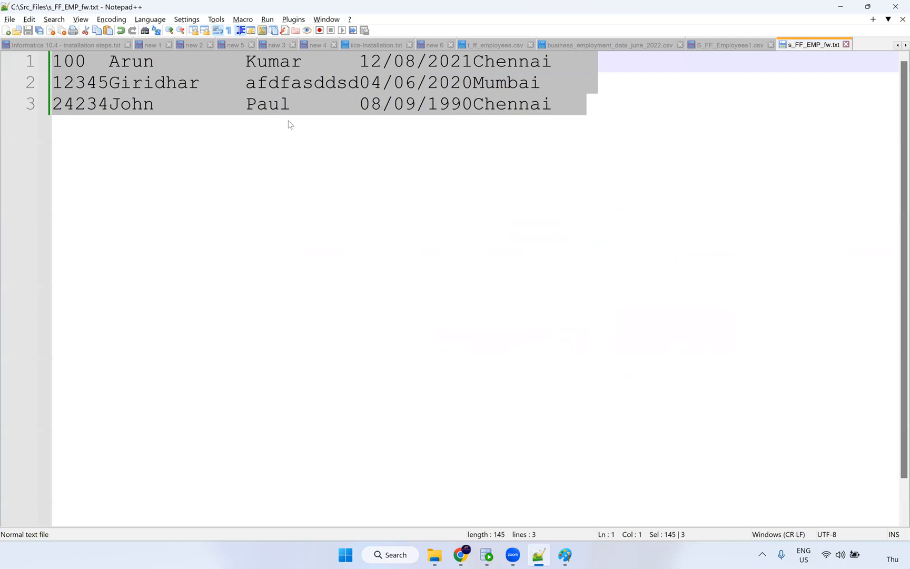
pyautogui.hotkey('alt', 'Tab')
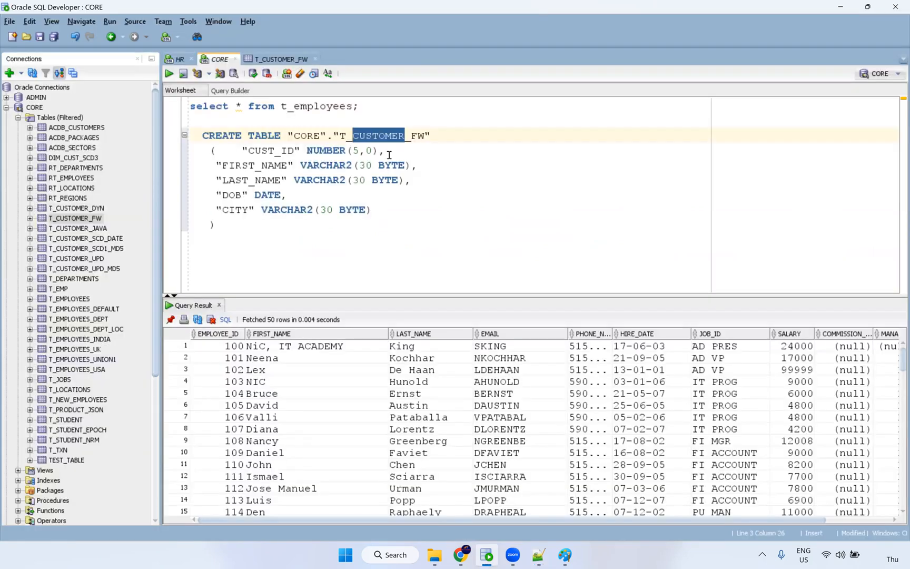
pyautogui.doubleClick(409, 138)
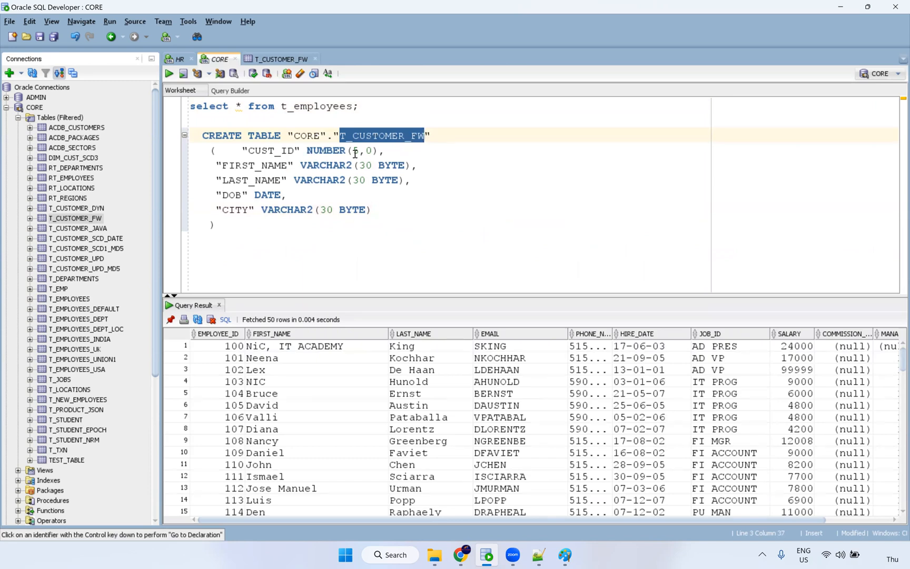
pyautogui.doubleClick(271, 151)
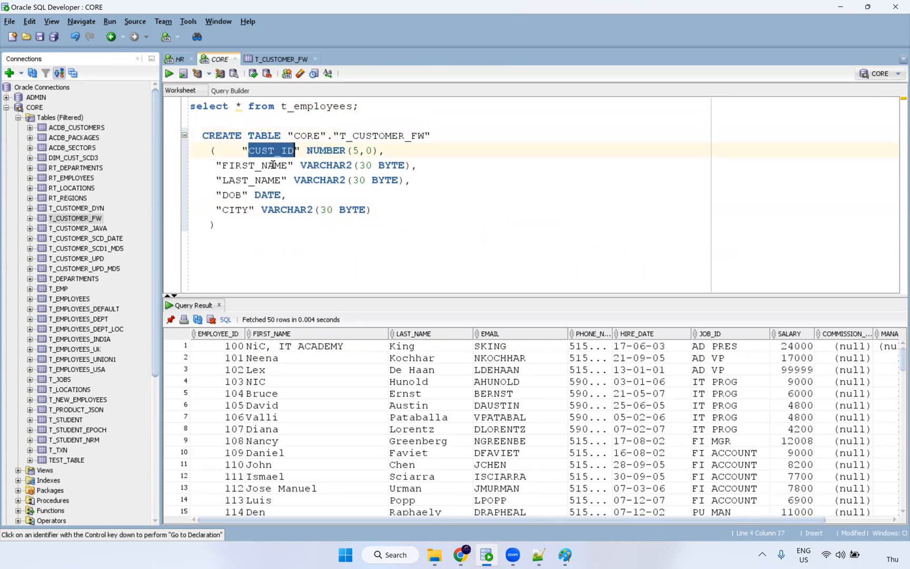
pyautogui.doubleClick(273, 165)
pyautogui.click(366, 165)
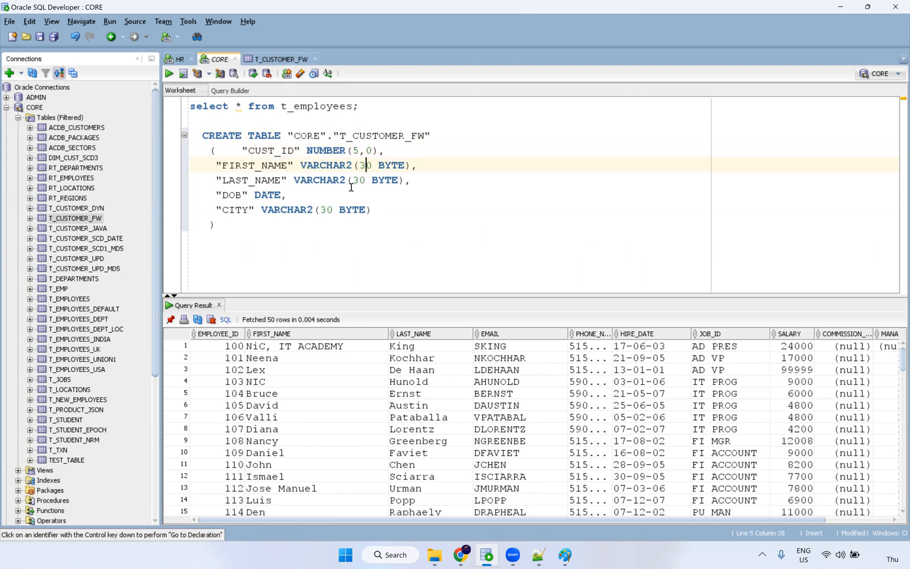
pyautogui.doubleClick(270, 181)
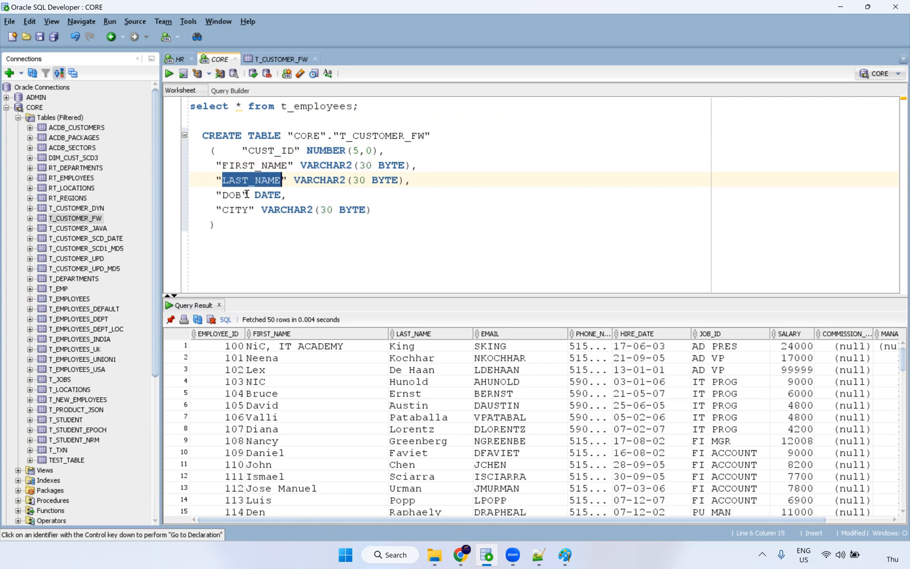
pyautogui.press('Down')
pyautogui.press('Down')
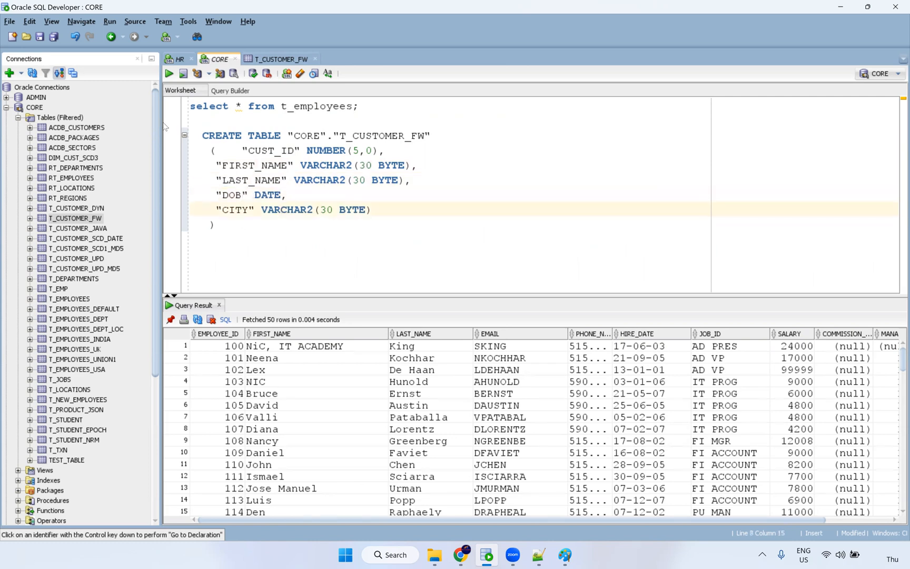
# Replace the CREATE TABLE statement in the worksheet with "select * from T_CUSTOMER_FW;" and run it.
pyautogui.press('Down')
pyautogui.hotkey('shift', 'Home')
pyautogui.hotkey('shift', 'Up')
pyautogui.hotkey('shift', 'Up')
pyautogui.hotkey('shift', 'Up')
pyautogui.hotkey('shift', 'Up')
pyautogui.hotkey('shift', 'Up')
pyautogui.hotkey('shift', 'Up')
pyautogui.hotkey('shift', 'Up')
pyautogui.hotkey('shift', 'Down')
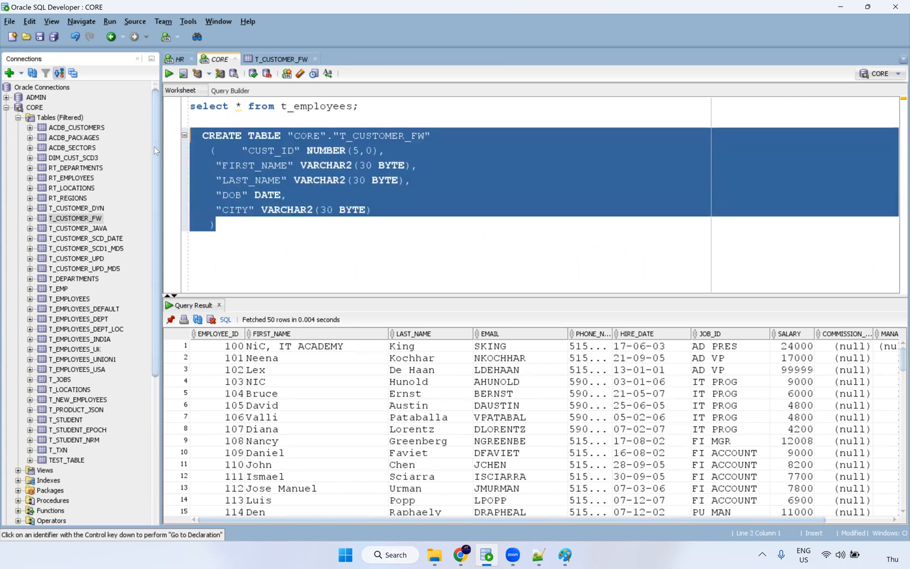
pyautogui.write('select * from T_CUSTOMER_FW;')
pyautogui.hotkey('ctrl', 'Return')
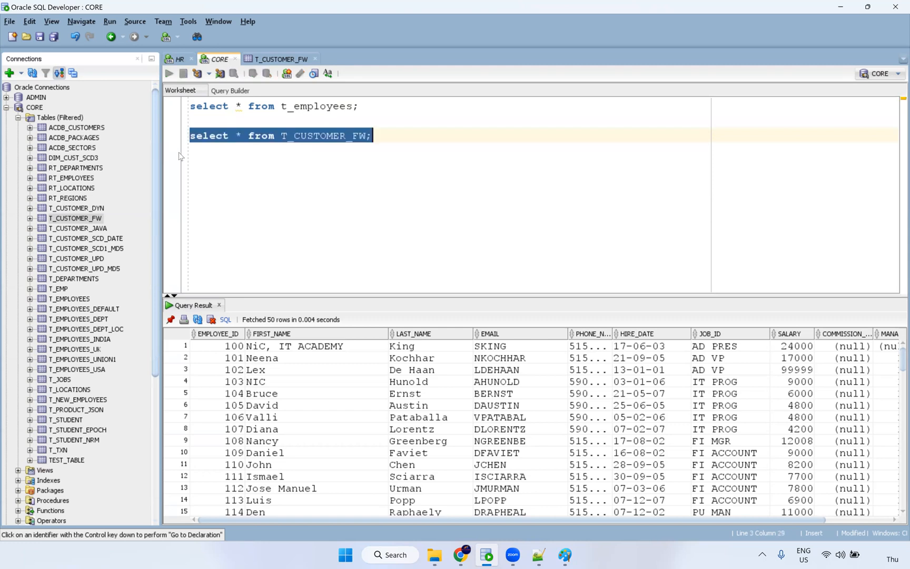
# Add "truncate table T_CUSTOMER_FW;" below the customer query and run it to empty the table.
pyautogui.doubleClick(326, 142)
pyautogui.click(385, 140)
pyautogui.press('Return')
pyautogui.press('Return')
pyautogui.write('truncate table T_CUSTOMER_FW;')
pyautogui.hotkey('ctrl', 'Return')
pyautogui.hotkey('ctrl', 'Return')
# Switch to File Explorer and rename the s_FF_EMP_fw text file in C:\Src_Files as s_FF_CUSTOMER_fw.
pyautogui.hotkey('alt', 'Tab')
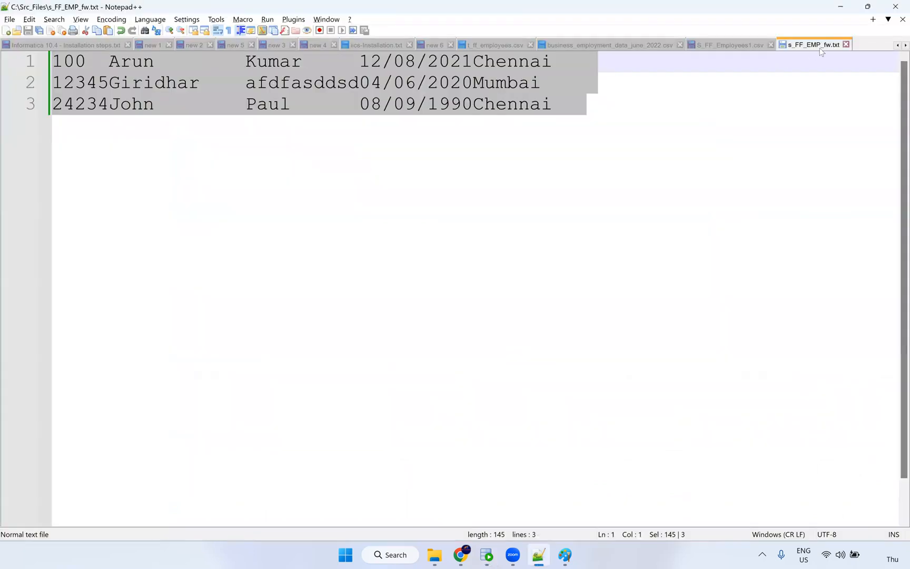
pyautogui.click(561, 261)
pyautogui.click(434, 555)
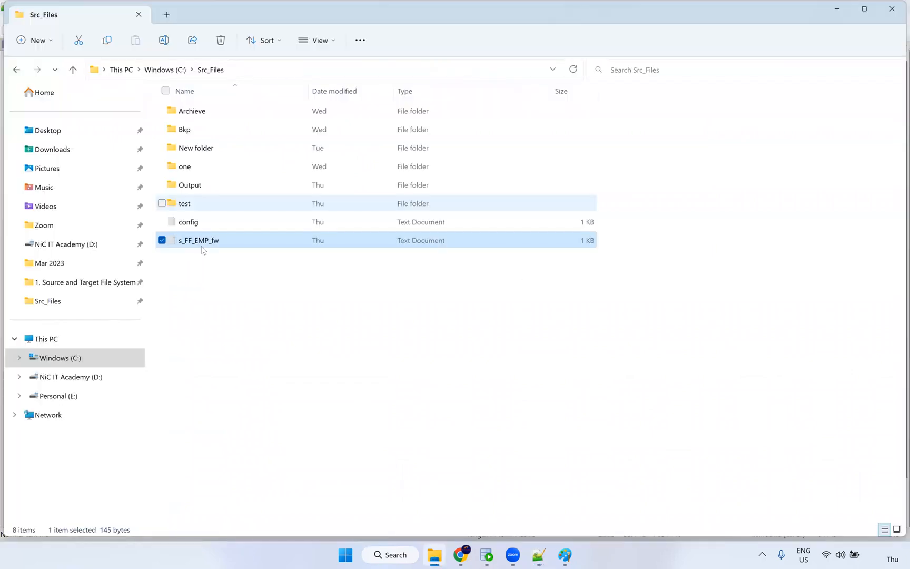
pyautogui.click(206, 241)
pyautogui.press('Right')
pyautogui.press('Left')
pyautogui.press('Left')
pyautogui.press('Left')
pyautogui.press('BackSpace')
pyautogui.press('BackSpace')
pyautogui.press('BackSpace')
pyautogui.write('CUSTOMER')
pyautogui.click(253, 310)
# Switch to Notepad++, keep the missing s_FF_EMP_fw.txt open in the editor, and return to the Src_Files folder.
pyautogui.click(535, 557)
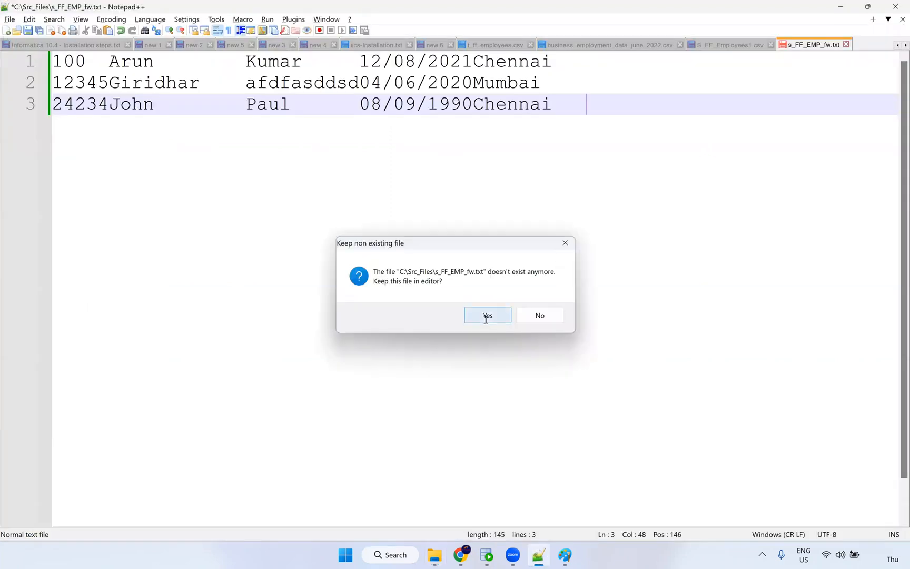
pyautogui.click(486, 316)
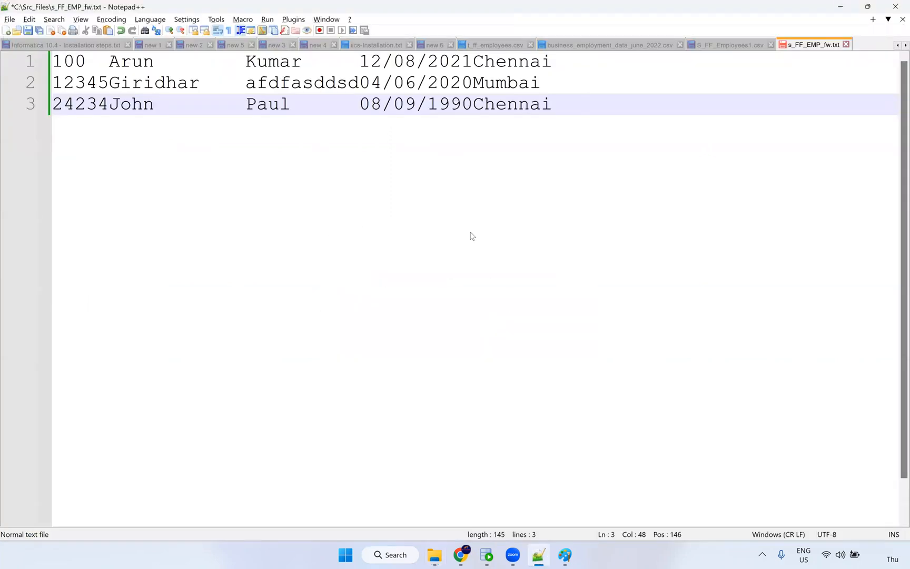
pyautogui.hotkey('alt', 'Tab')
pyautogui.click(254, 236)
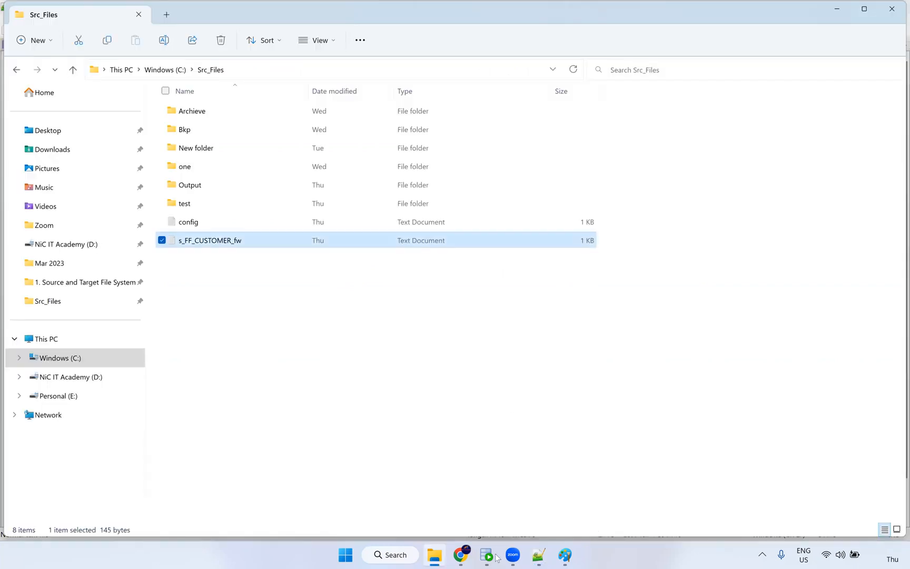
# Switch to Informatica Data Integration in Chrome and create a new blank mapping.
pyautogui.click(463, 556)
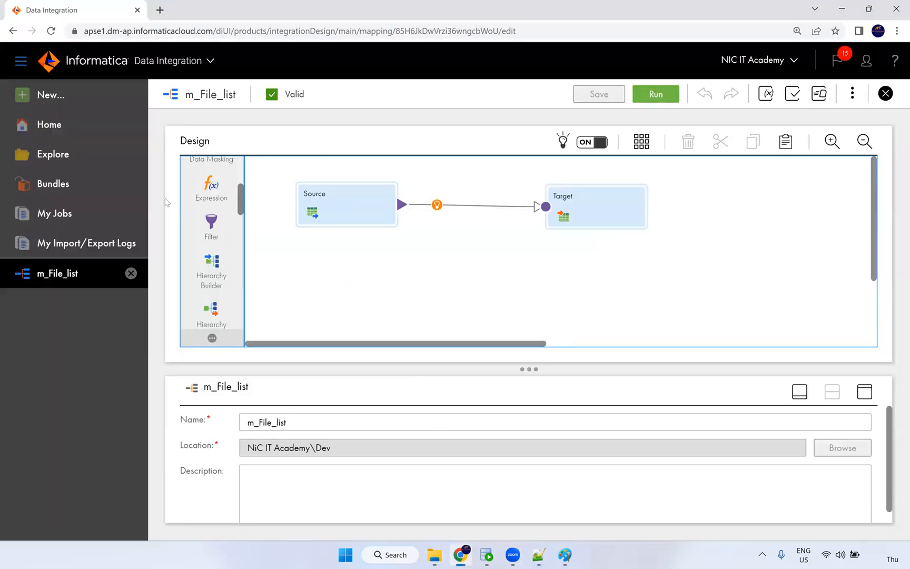
pyautogui.click(78, 101)
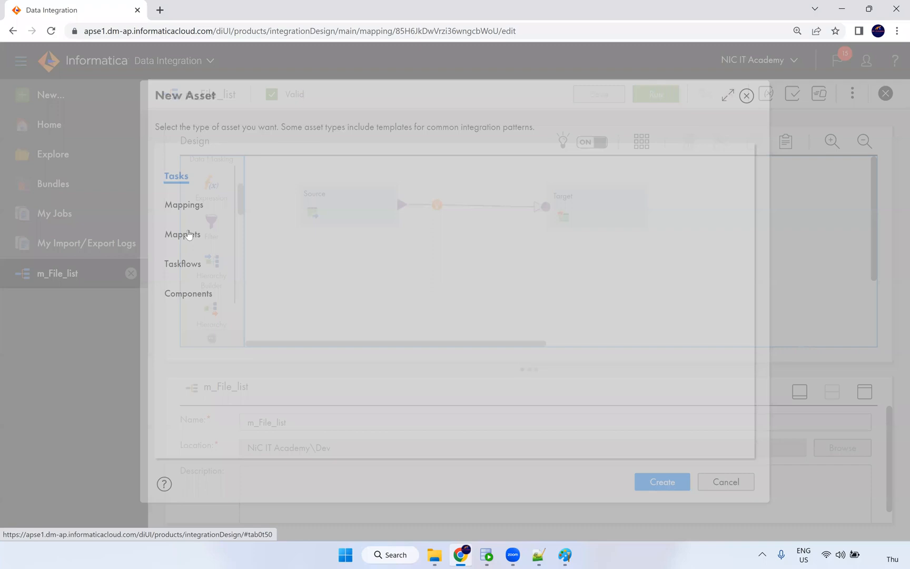
pyautogui.click(178, 205)
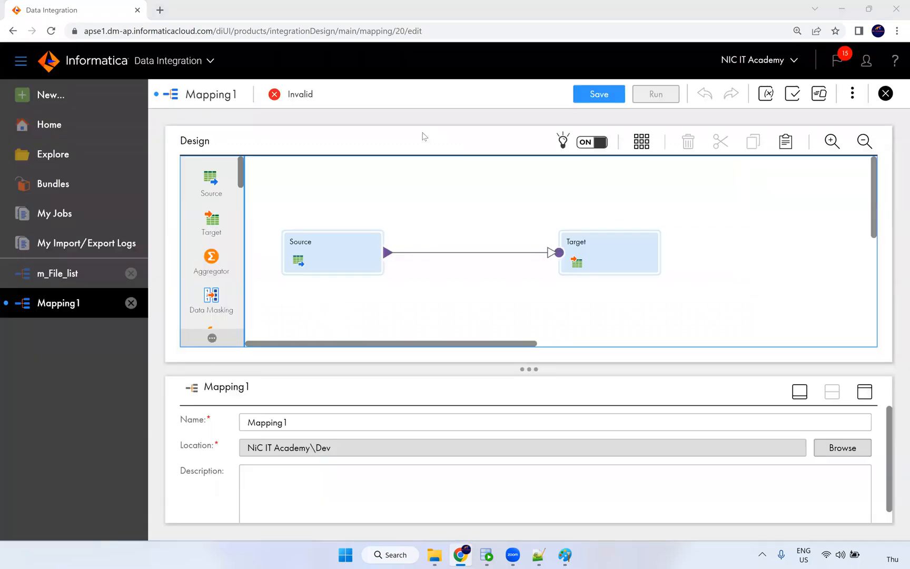
# Set the mapping's source to the S_FF_Connection flat file connection with s_FF_CUSTOMER_fw.txt as the single object.
pyautogui.click(344, 238)
pyautogui.click(868, 388)
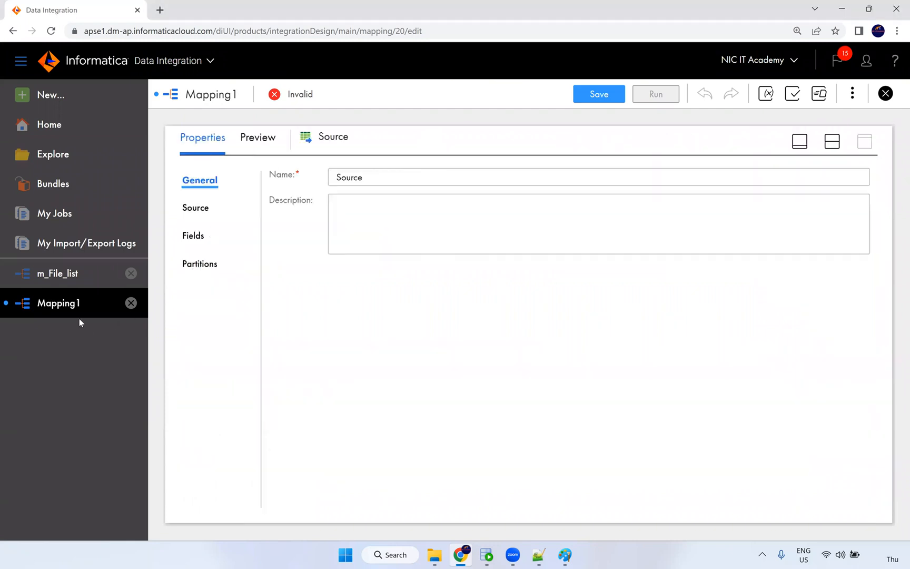
pyautogui.click(199, 209)
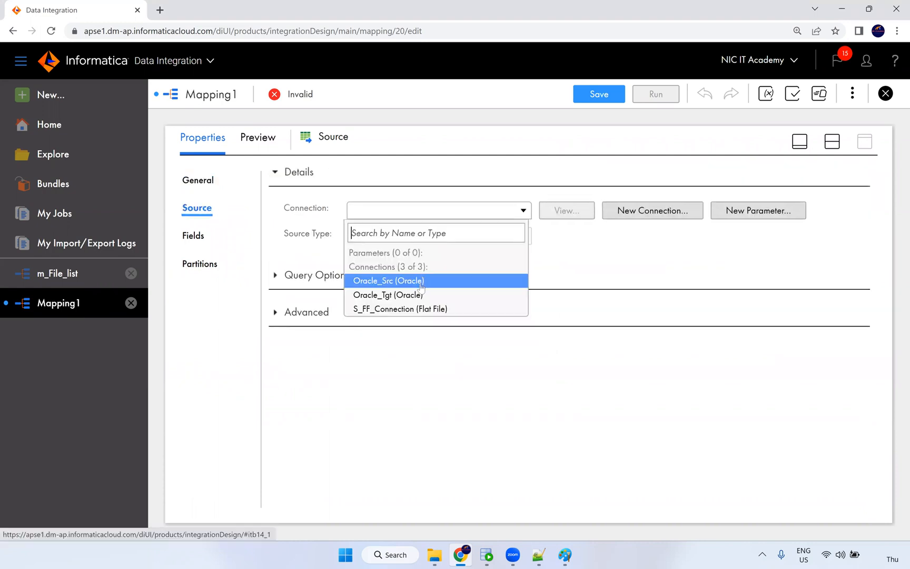
pyautogui.click(409, 310)
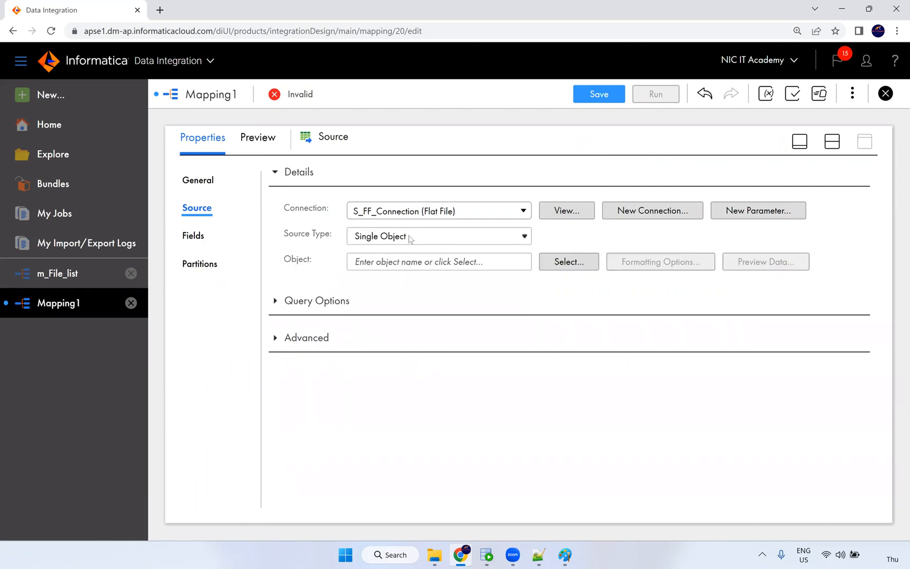
pyautogui.click(567, 263)
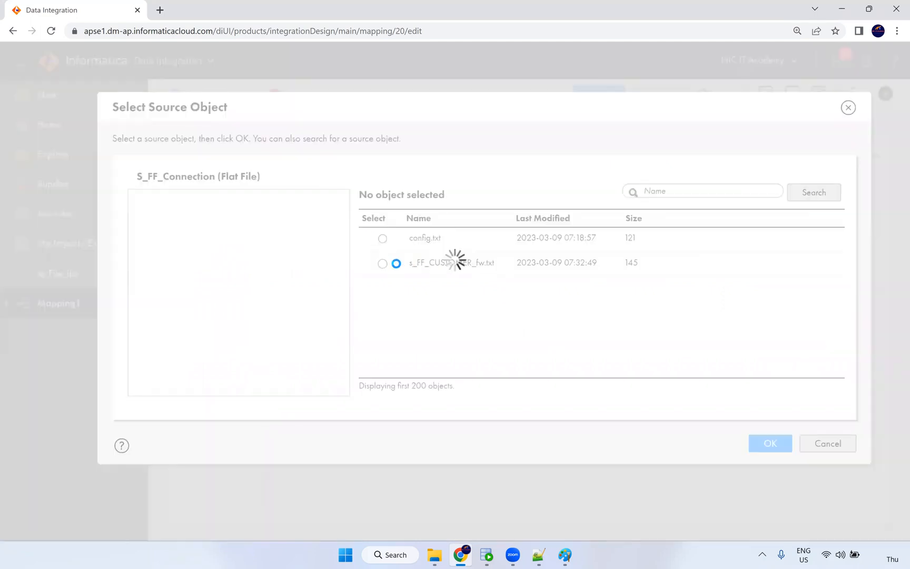
pyautogui.click(383, 264)
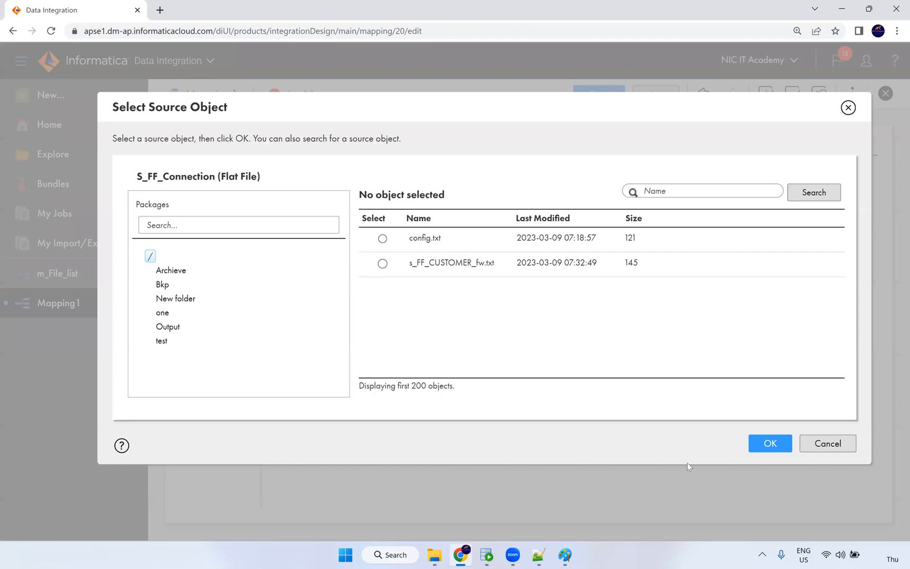
pyautogui.click(770, 443)
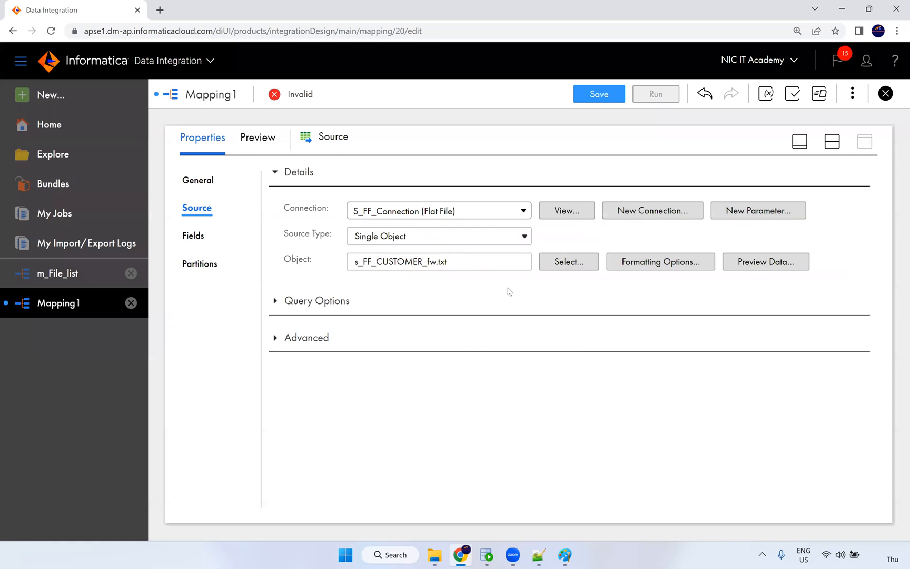
# Choose Fixed Width as the source's flat file type without picking a file format, and save the mapping.
pyautogui.click(591, 267)
pyautogui.click(640, 268)
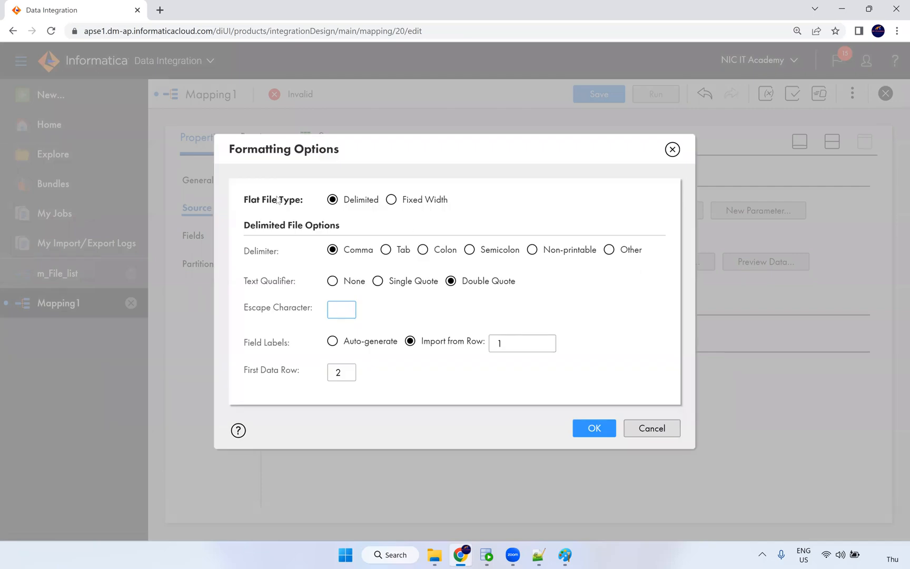
pyautogui.tripleClick(302, 201)
pyautogui.click(391, 200)
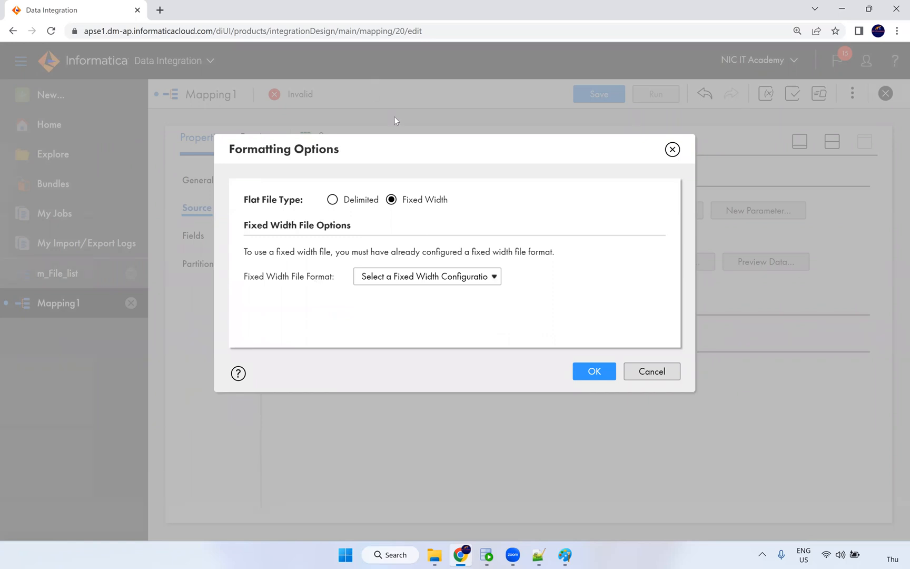
pyautogui.click(425, 278)
pyautogui.click(242, 280)
pyautogui.tripleClick(331, 276)
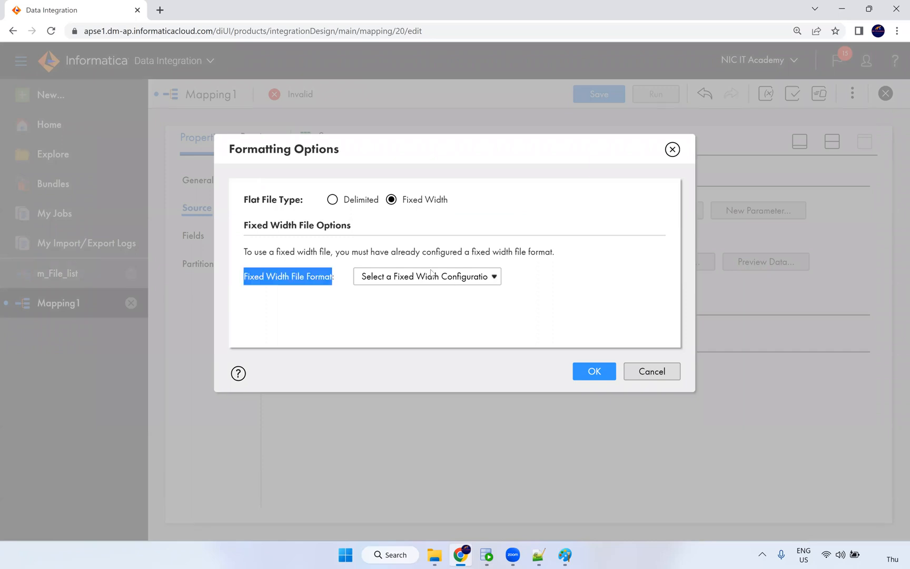
pyautogui.click(600, 371)
pyautogui.click(606, 98)
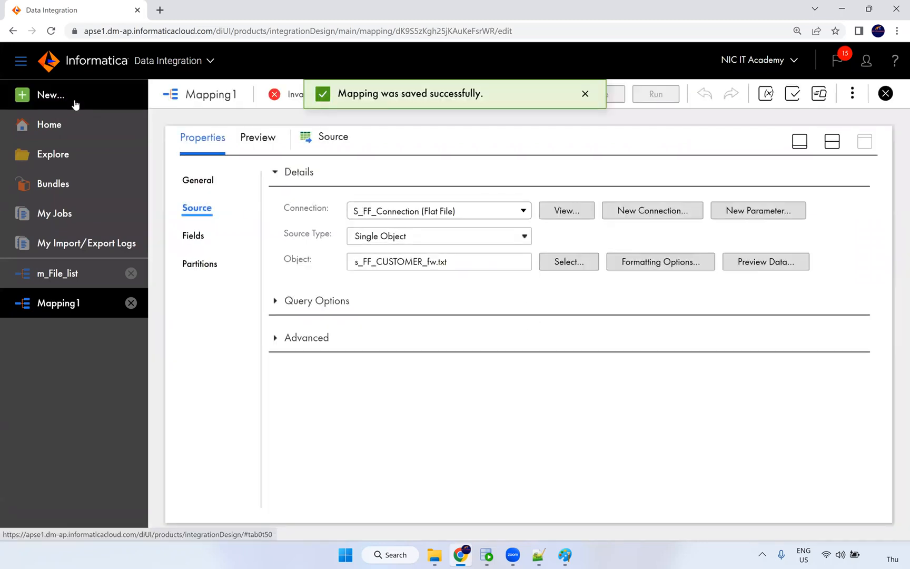
# Create a Fixed-Width File Format component and name it Fixed-Width File Format1_CUST.
pyautogui.click(74, 101)
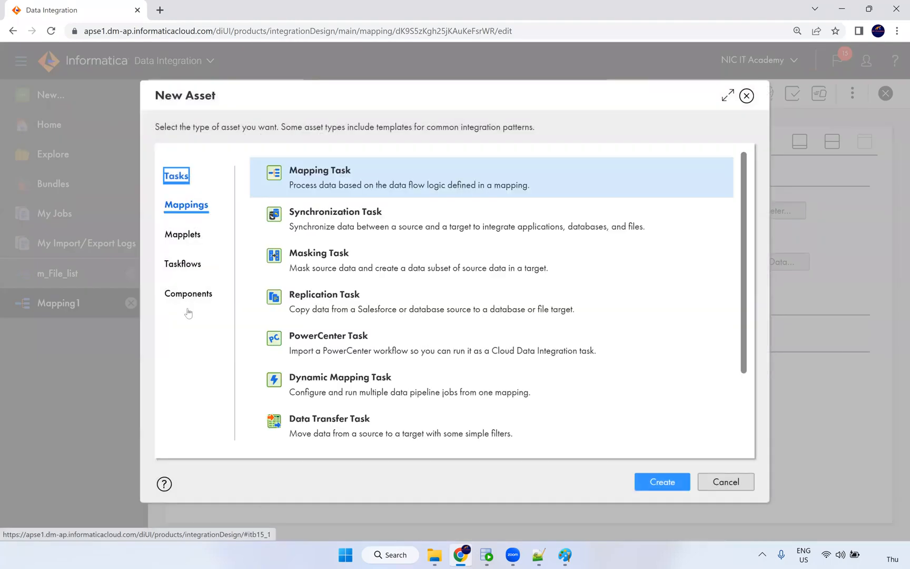
pyautogui.click(191, 301)
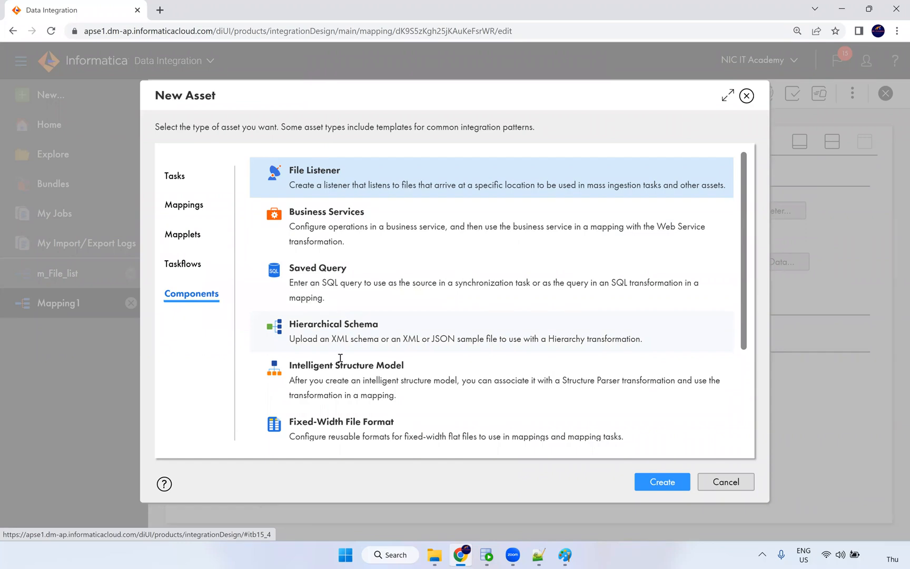
pyautogui.scroll(-3, 340, 316)
pyautogui.click(293, 289)
pyautogui.click(661, 482)
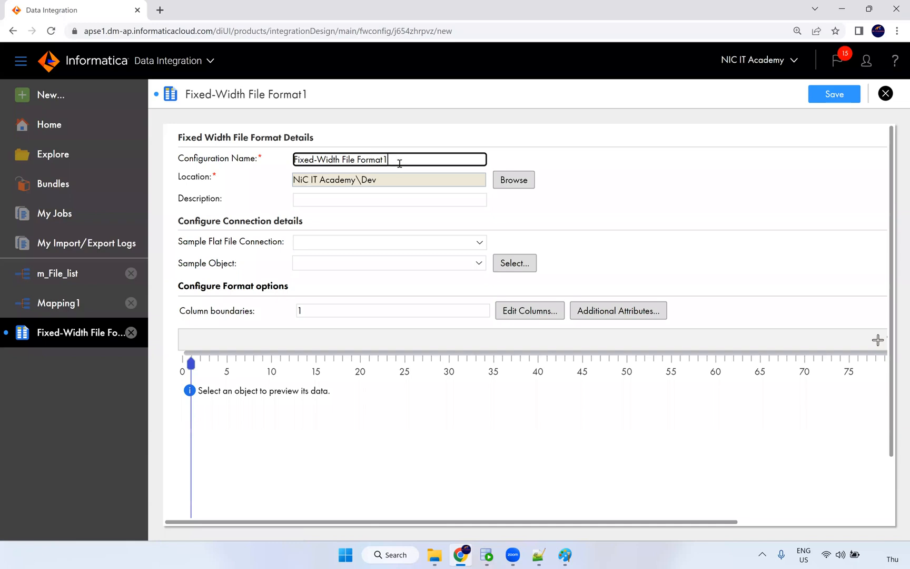
pyautogui.write('CUS')
# Set the format's sample connection to S_FF_Connection and its sample object to s_FF_CUSTOMER_fw.txt.
pyautogui.click(317, 247)
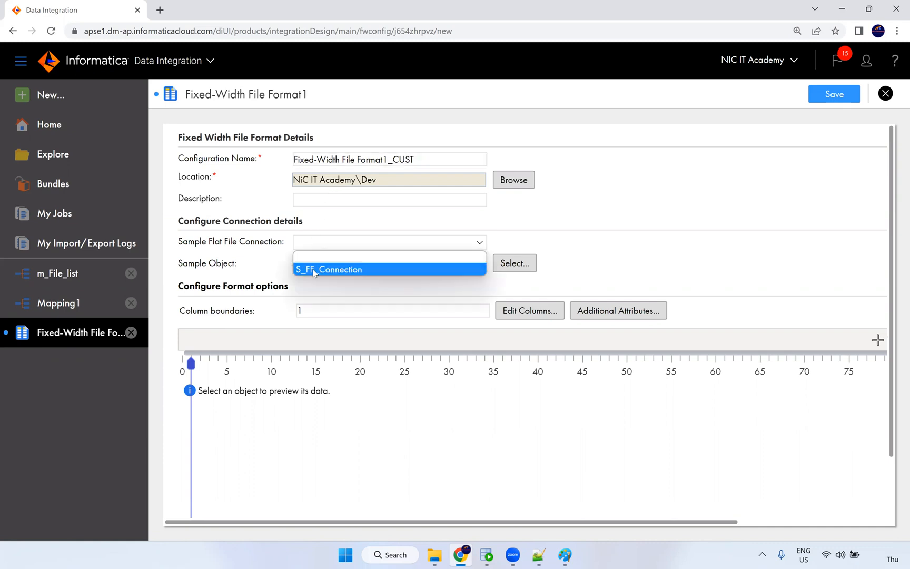
pyautogui.click(315, 270)
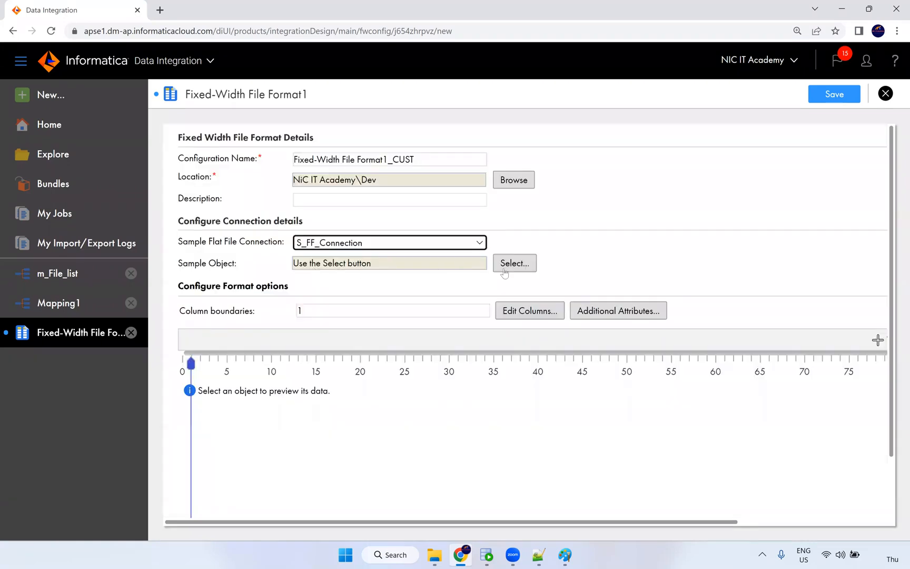
pyautogui.click(505, 270)
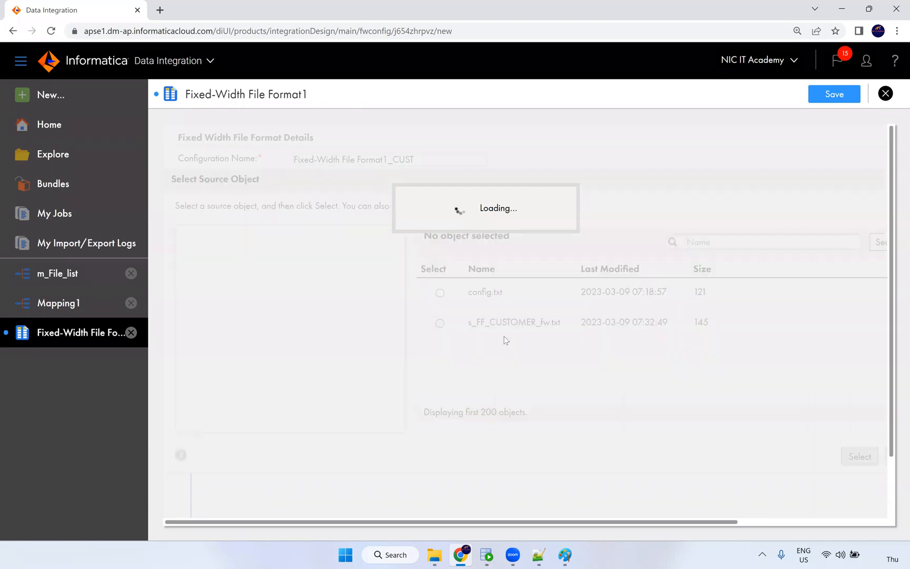
pyautogui.click(520, 321)
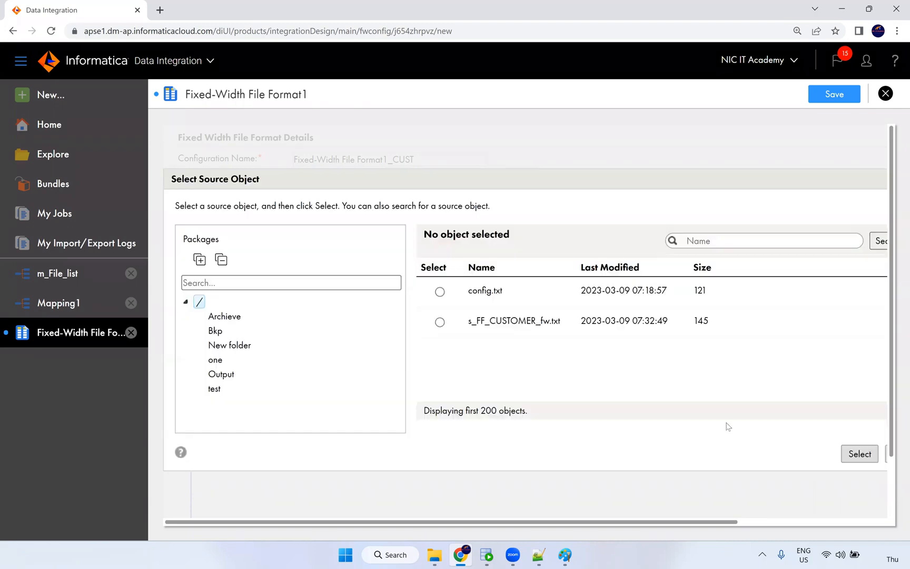
pyautogui.click(859, 453)
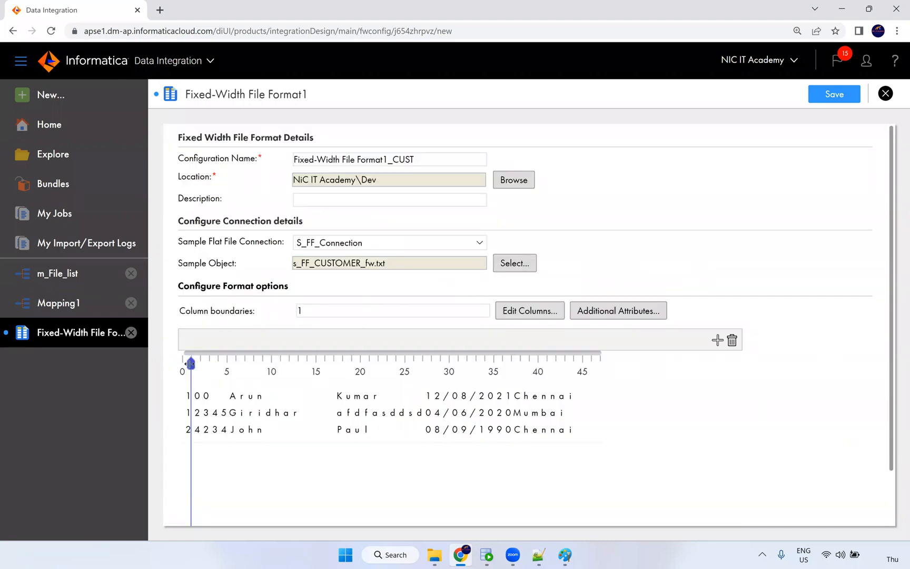
# Place column boundaries at 5, 17, 27, 37 and 47 over the sample data, leaving no boundary at 0.
pyautogui.moveTo(187, 364)
pyautogui.mouseDown()
pyautogui.moveTo(192, 347)
pyautogui.moveTo(177, 349)
pyautogui.mouseUp()
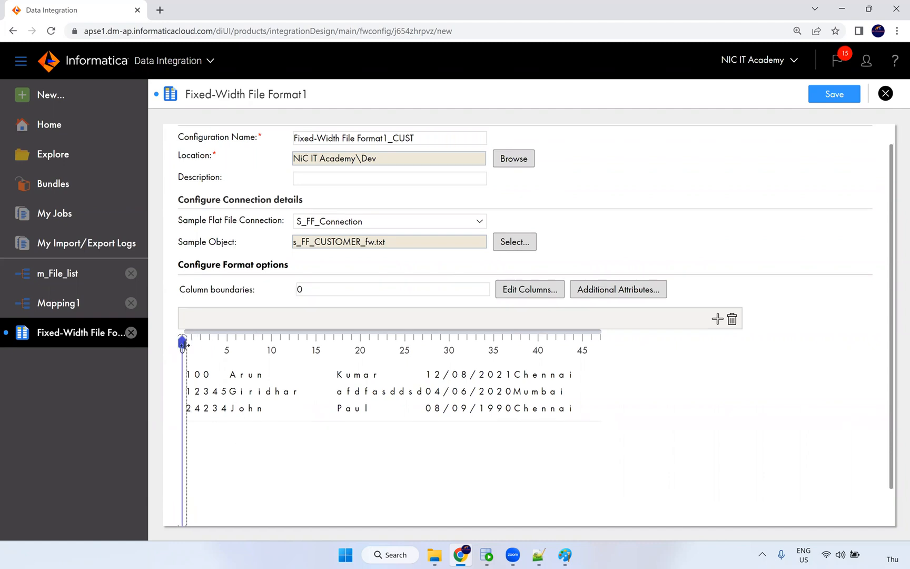
pyautogui.click(227, 338)
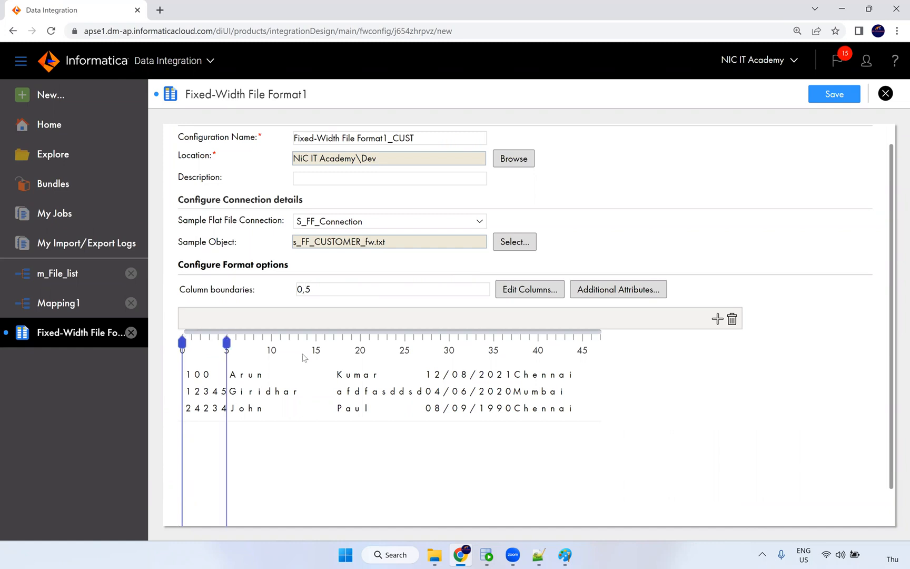
pyautogui.click(333, 337)
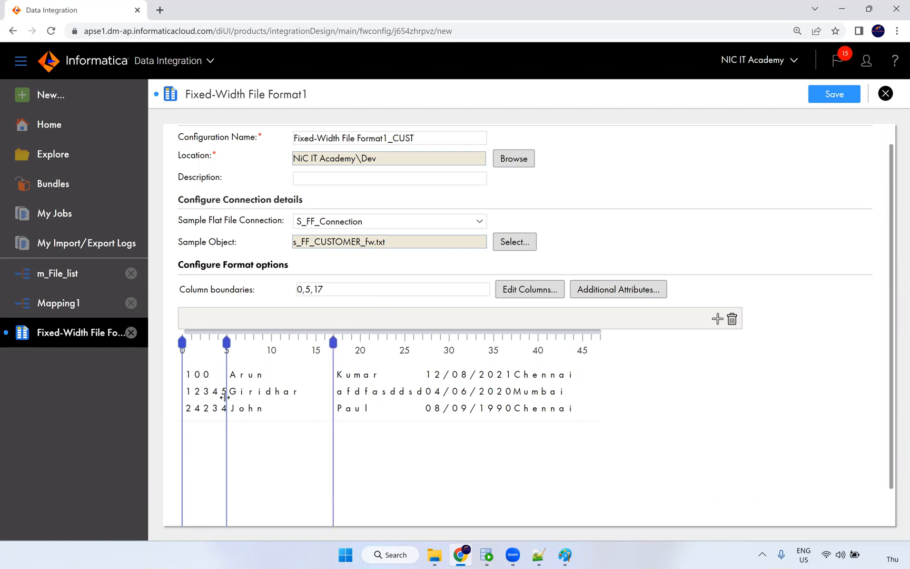
pyautogui.click(422, 338)
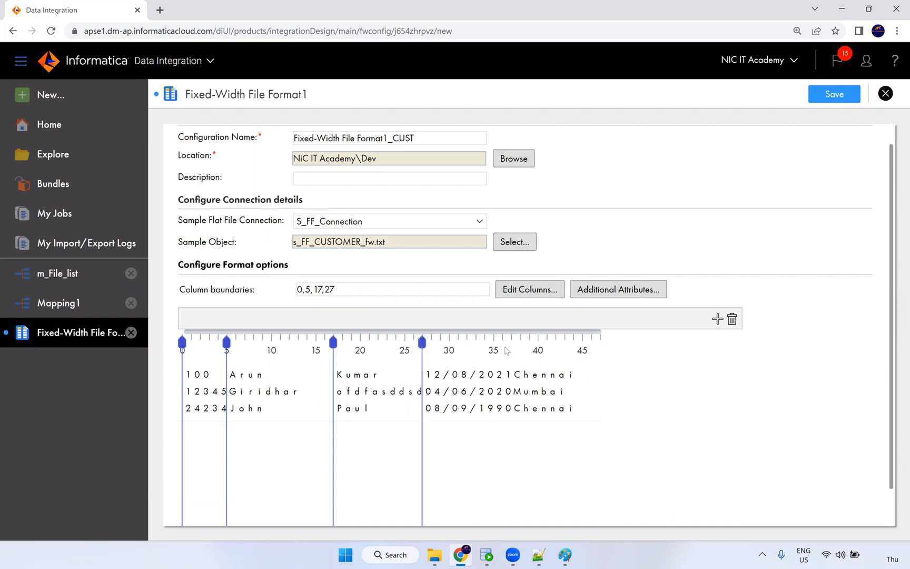
pyautogui.click(511, 340)
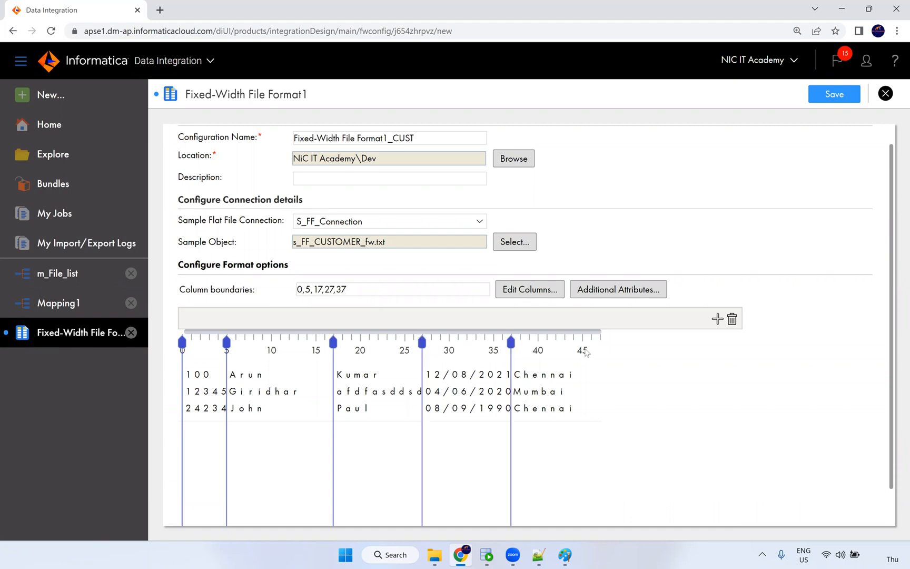
pyautogui.click(600, 342)
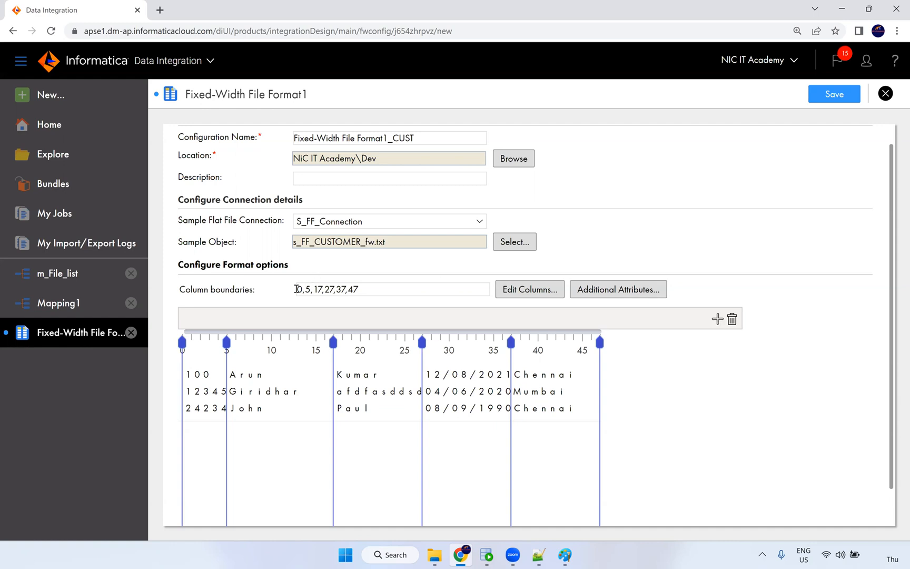
pyautogui.doubleClick(308, 289)
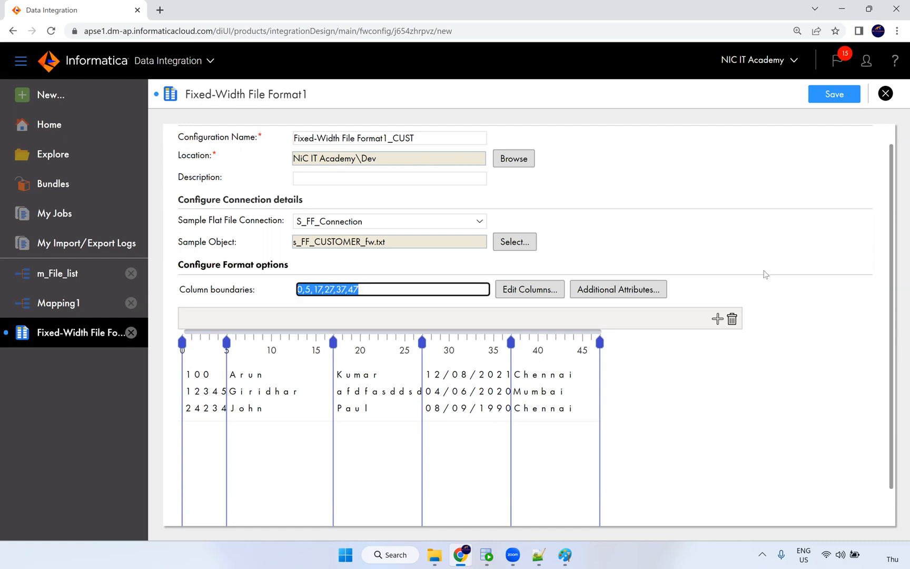
pyautogui.click(761, 284)
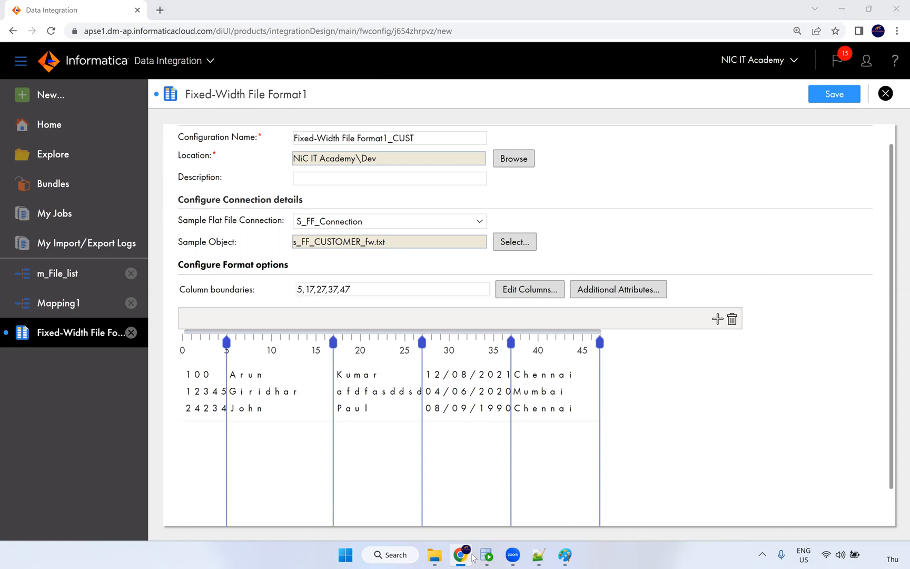
# Switch to Notepad++ to examine the widths of the first row's ID and first-name fields, and return to Data Integration in Chrome.
pyautogui.click(532, 555)
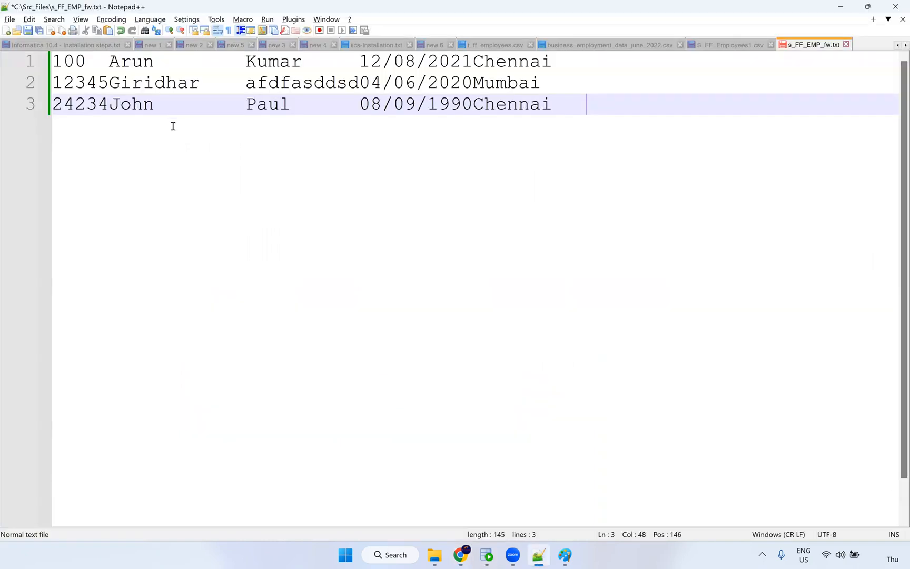
pyautogui.moveTo(56, 63); pyautogui.dragTo(107, 62)
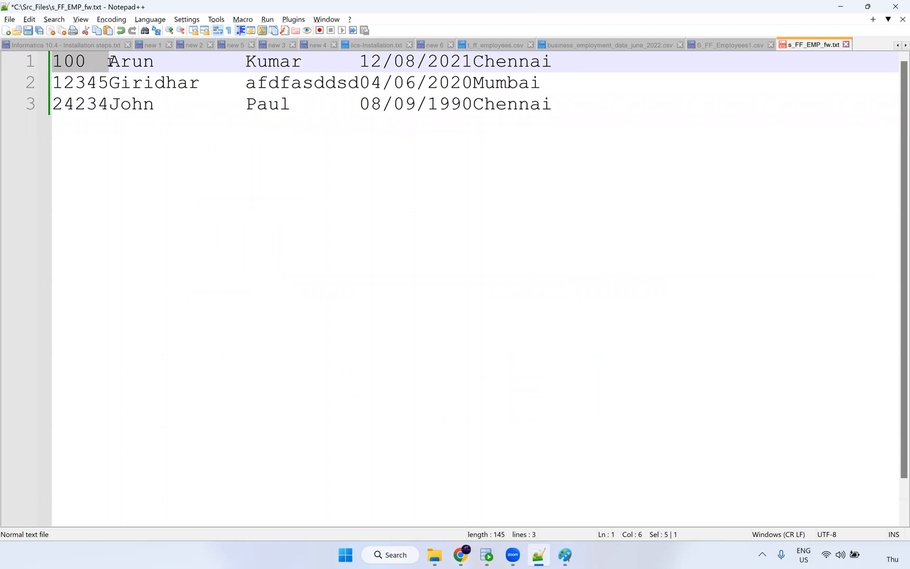
pyautogui.click(111, 61)
pyautogui.moveTo(234, 55)
pyautogui.mouseDown()
pyautogui.moveTo(253, 60)
pyautogui.moveTo(245, 62)
pyautogui.mouseUp()
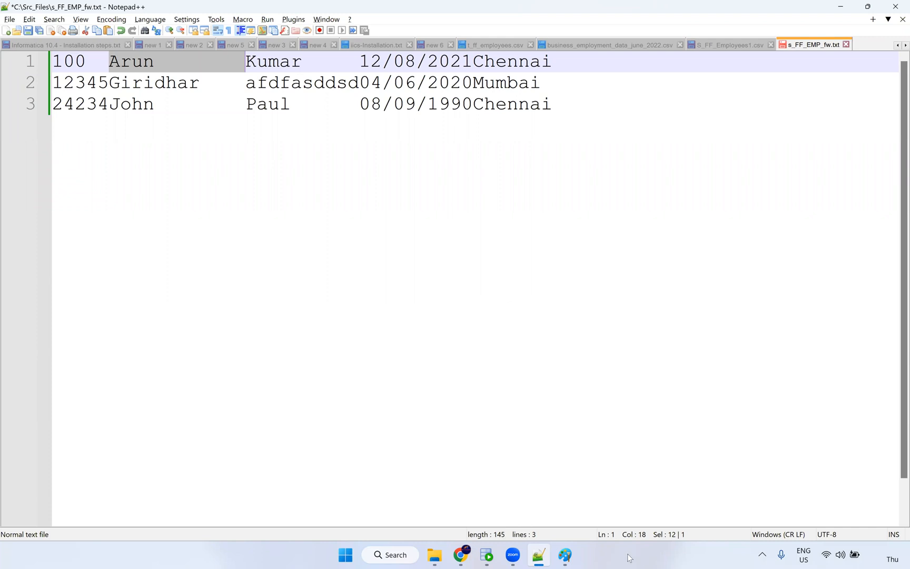
pyautogui.hotkey('ctrl', 'End')
pyautogui.click(452, 555)
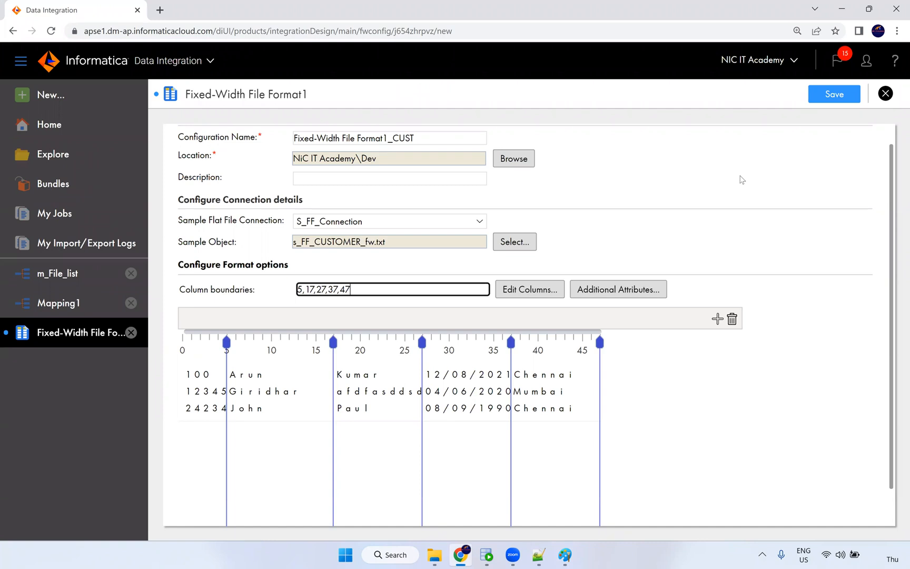
# Save the fixed-width format and apply Fixed-Width File Format1_CUST to Mapping1's source as a Fixed Width file.
pyautogui.click(837, 99)
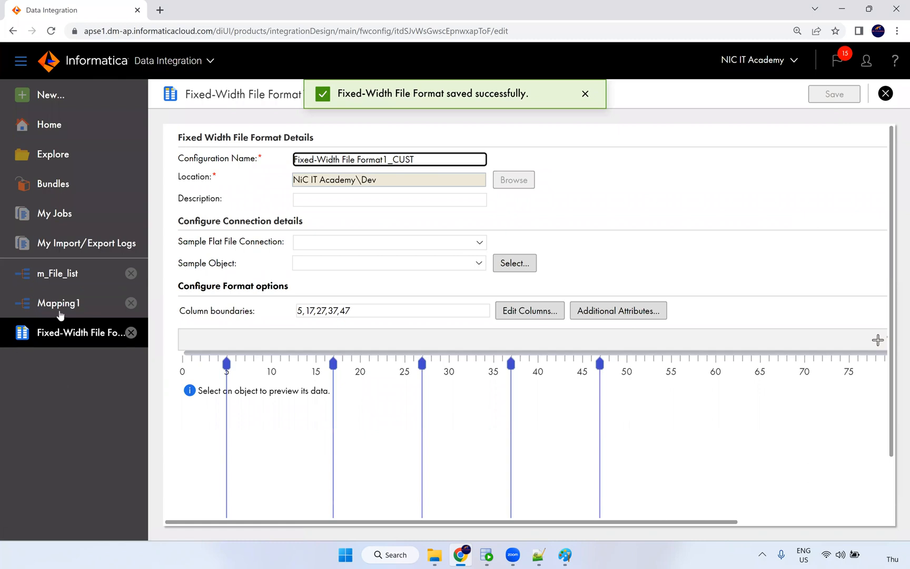
pyautogui.click(60, 311)
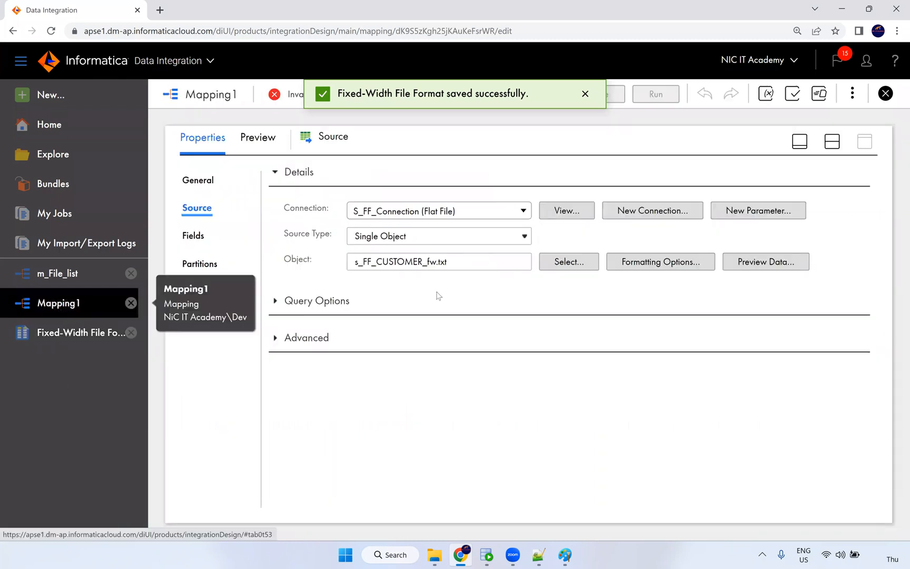
pyautogui.click(659, 261)
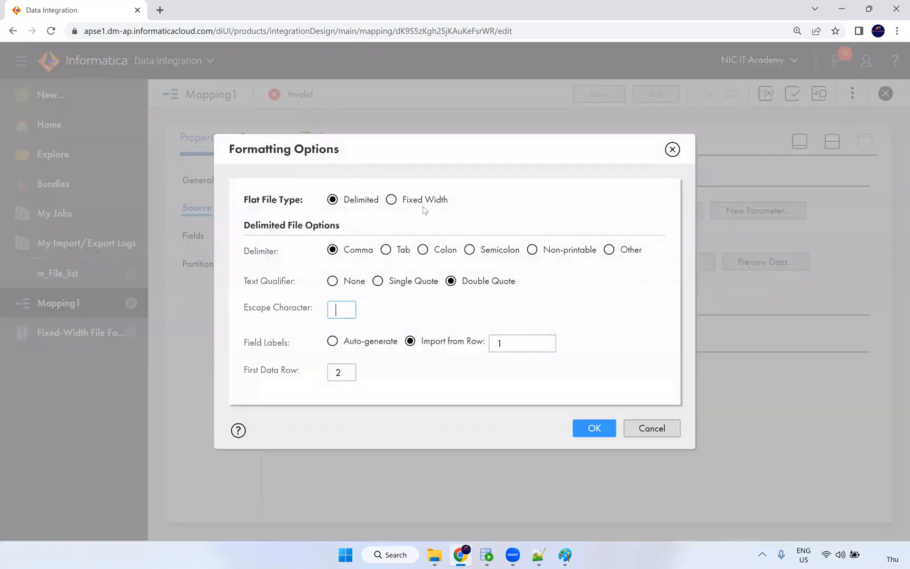
pyautogui.click(422, 200)
pyautogui.click(438, 278)
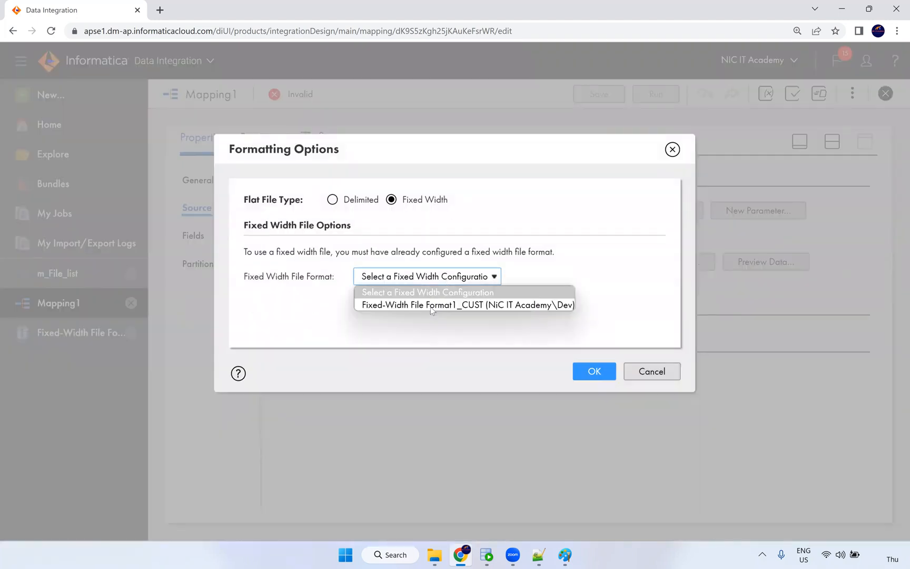
pyautogui.click(458, 304)
pyautogui.click(593, 372)
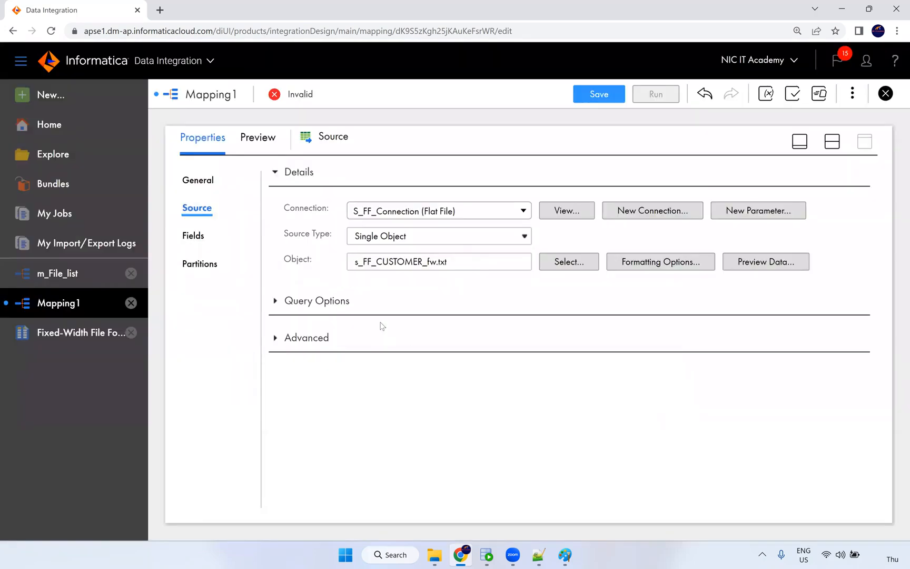
# Preview the source data of s_FF_CUSTOMER_fw.txt, examine the date values in COLUMN_3, and close the preview.
pyautogui.click(753, 261)
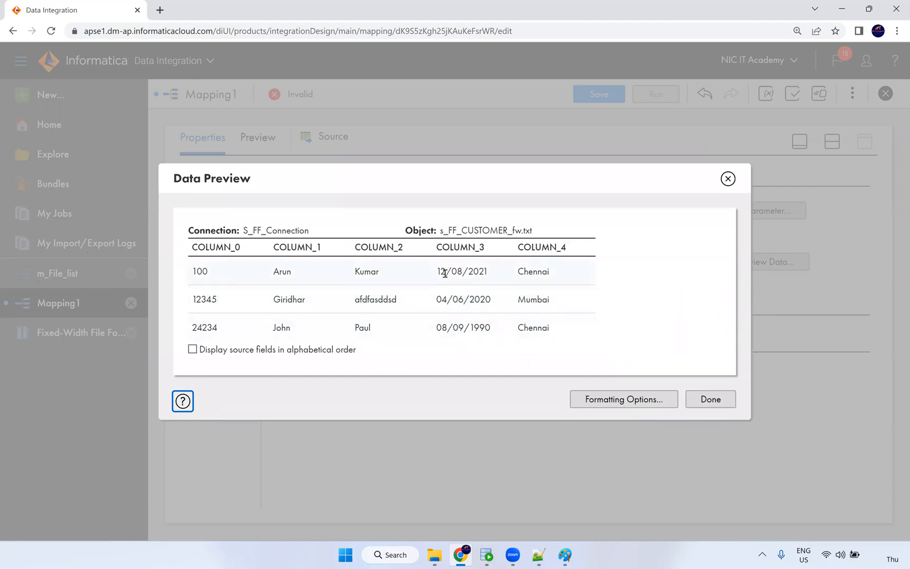
pyautogui.moveTo(440, 273); pyautogui.dragTo(489, 272)
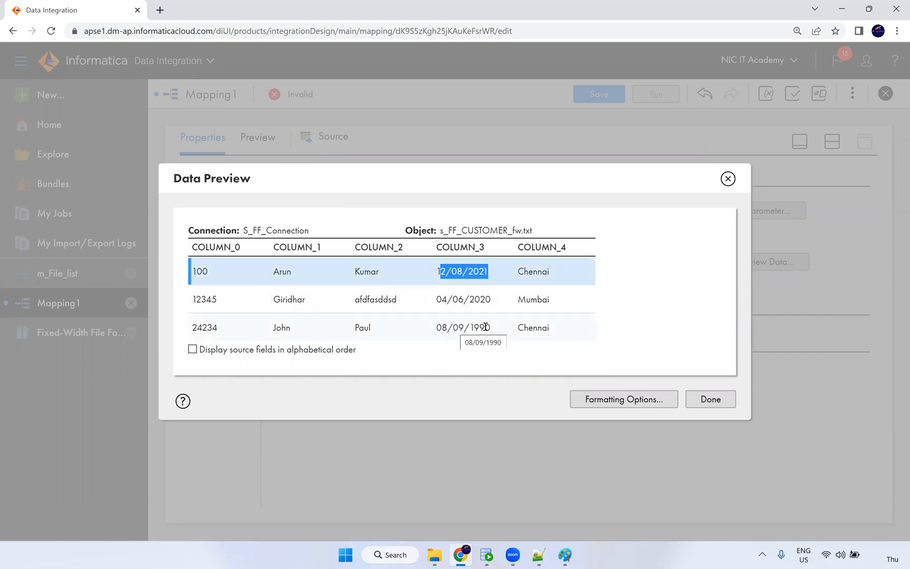
pyautogui.tripleClick(485, 327)
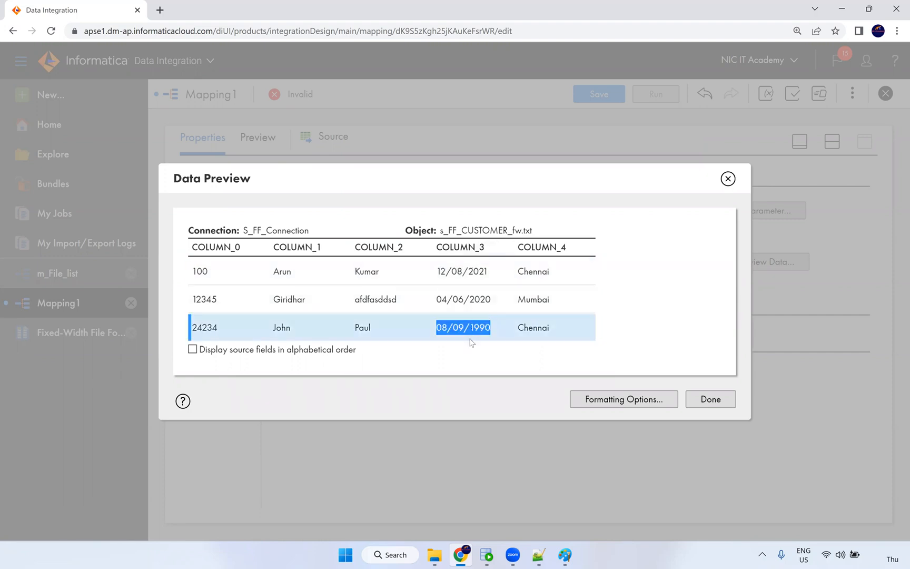
pyautogui.click(712, 400)
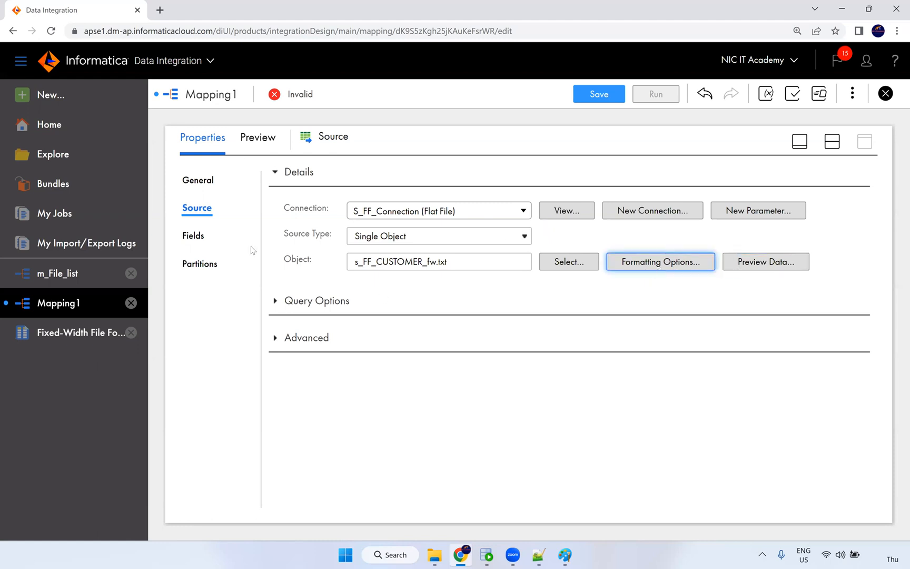
# Show the source's fields with editable metadata and open COLUMN_0's name for editing.
pyautogui.click(192, 240)
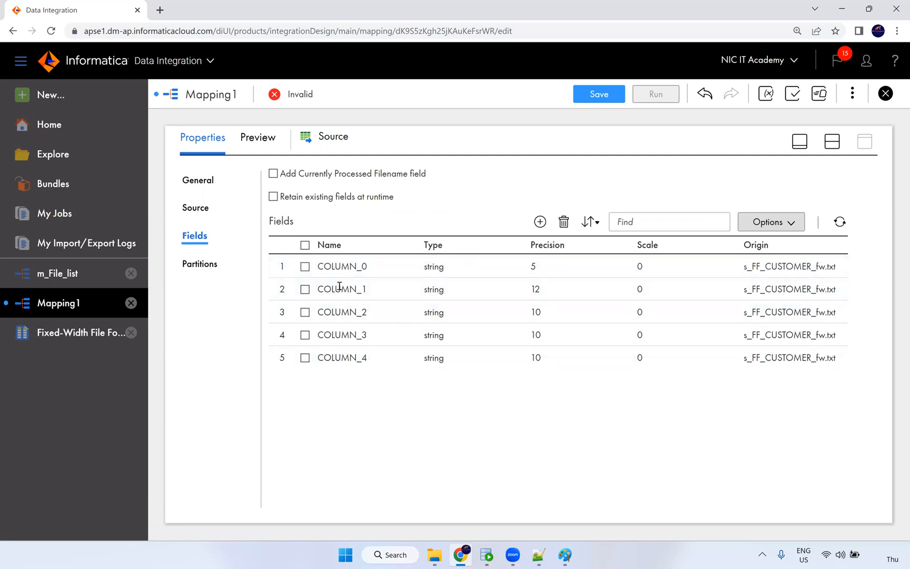
pyautogui.doubleClick(356, 271)
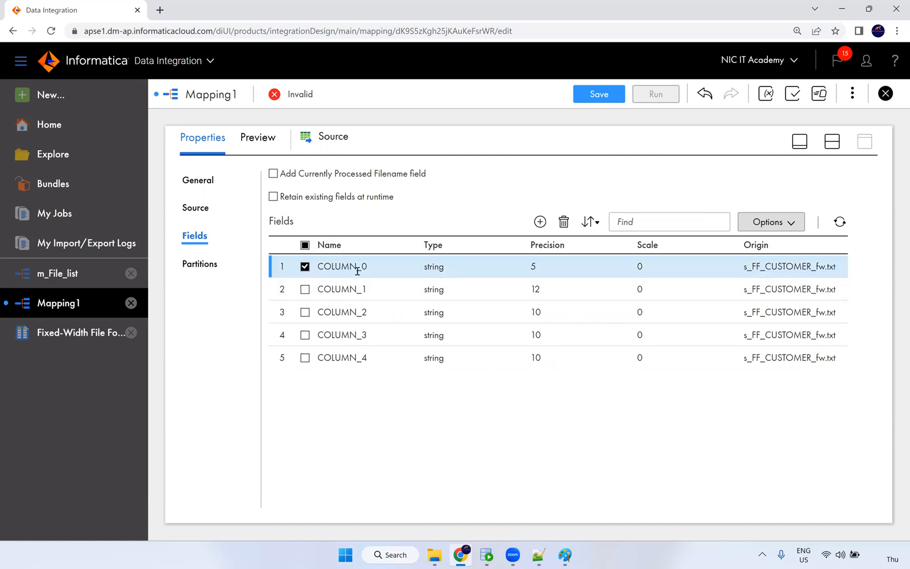
pyautogui.click(772, 222)
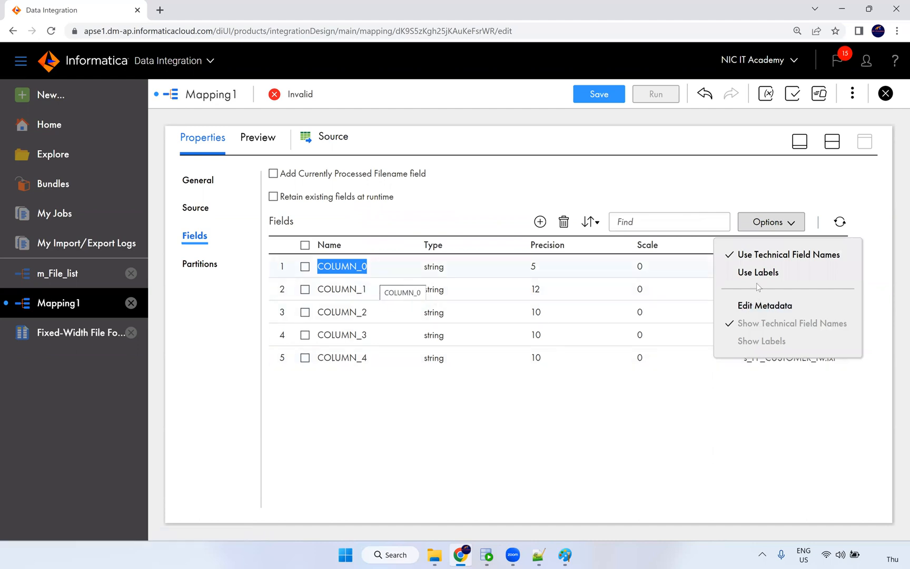
pyautogui.click(759, 305)
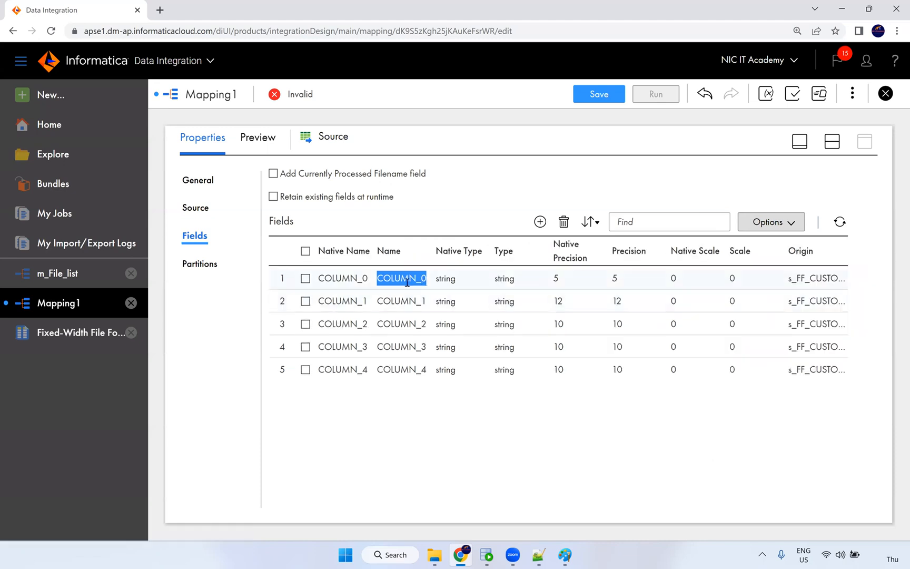
pyautogui.click(410, 281)
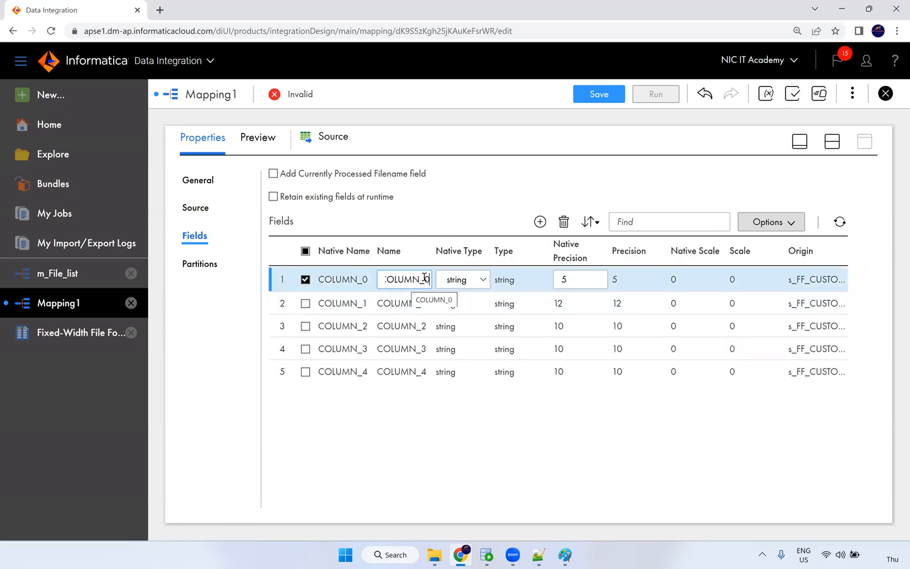
pyautogui.doubleClick(393, 277)
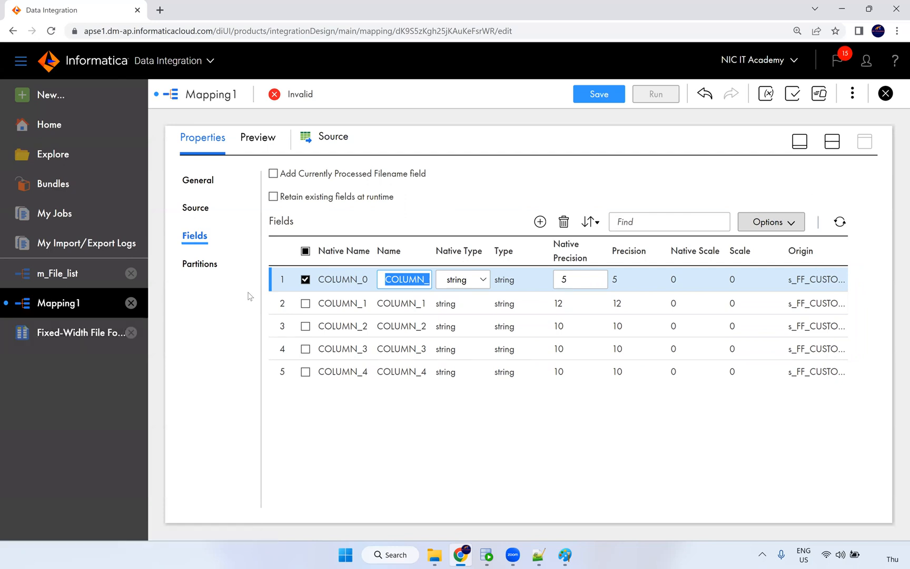
# In Fixed-Width File Format1_CUST's column definitions, rename COLUMN_0 as CUST_ID and COLUMN_1 as FIRST_NAME.
pyautogui.click(78, 337)
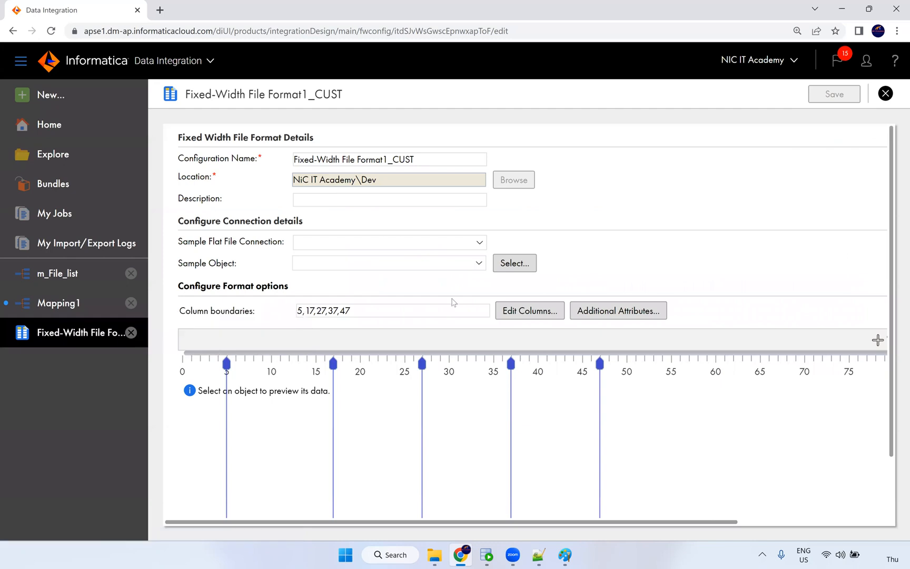
pyautogui.click(522, 318)
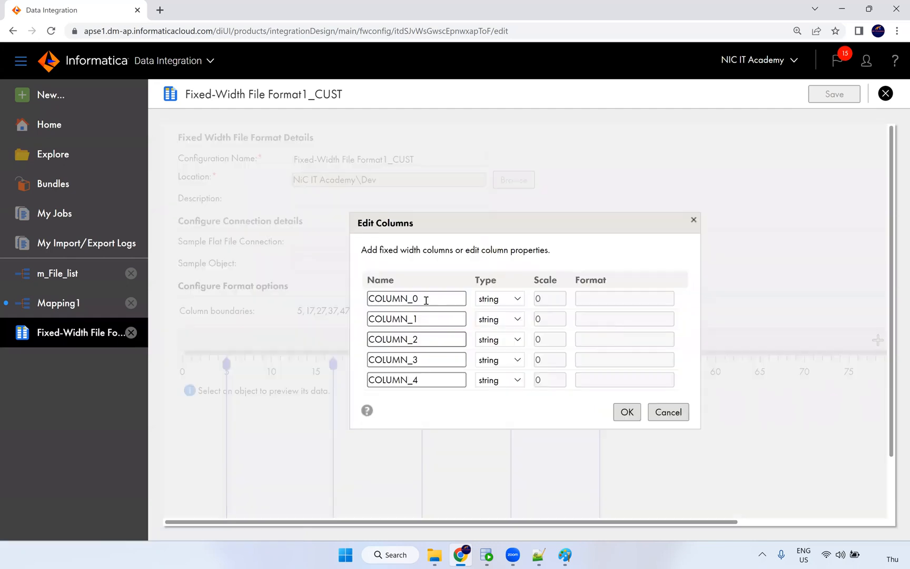
pyautogui.doubleClick(426, 298)
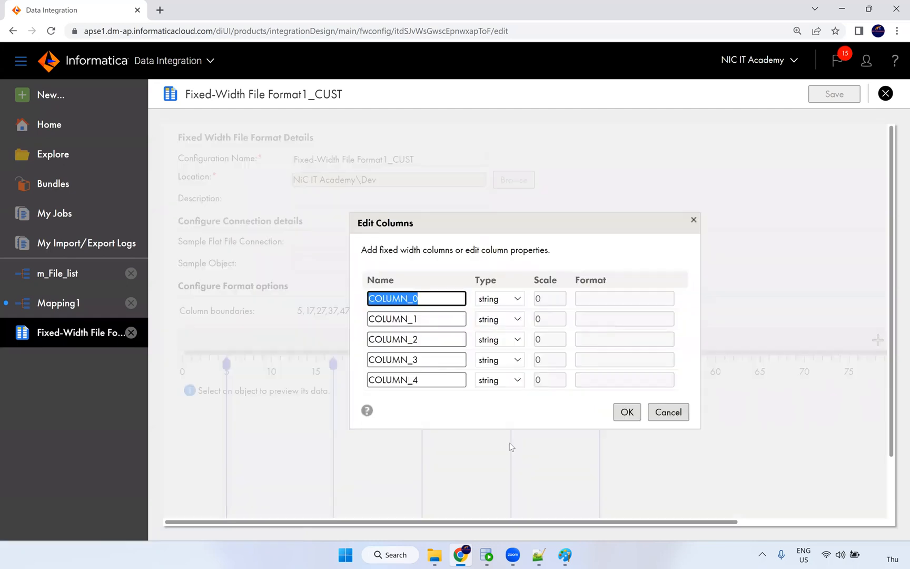
pyautogui.write('CUST_ID')
pyautogui.doubleClick(423, 319)
pyautogui.write('CUS')
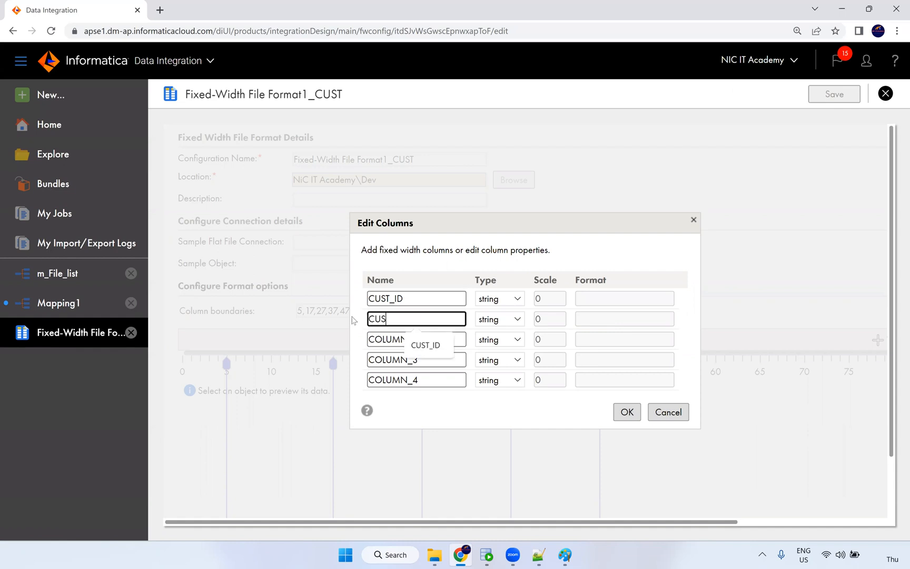
pyautogui.press('BackSpace')
pyautogui.press('BackSpace')
pyautogui.press('BackSpace')
pyautogui.write('FIR')
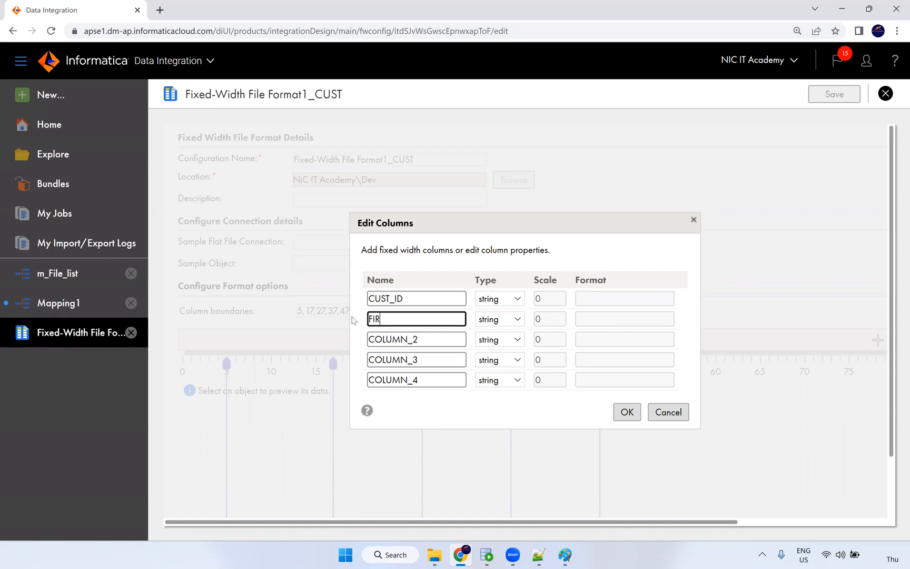
pyautogui.write('ST_NAME')
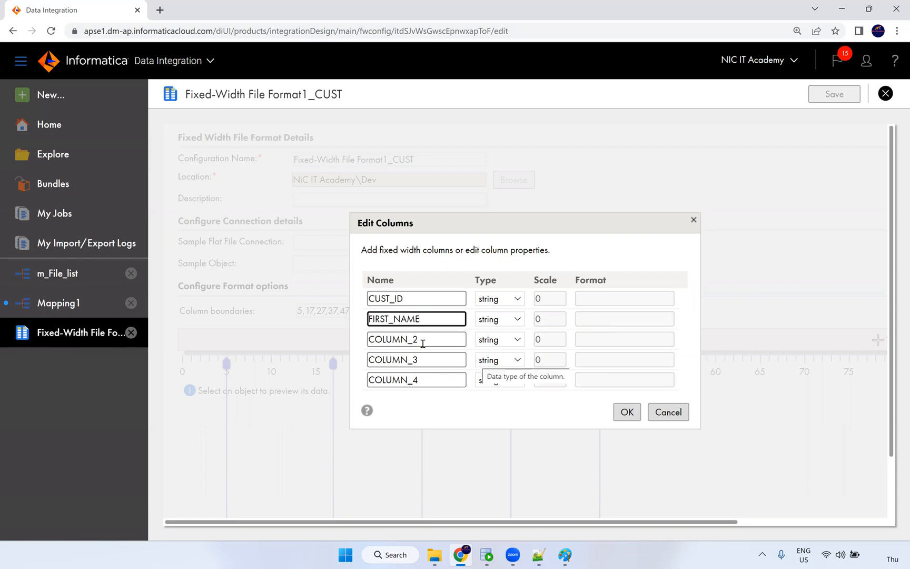
# Rename the remaining columns COLUMN_2, COLUMN_3 and COLUMN_4 as LAST_NAME, DOB and CITY.
pyautogui.press('Tab')
pyautogui.write('LAST_NAME')
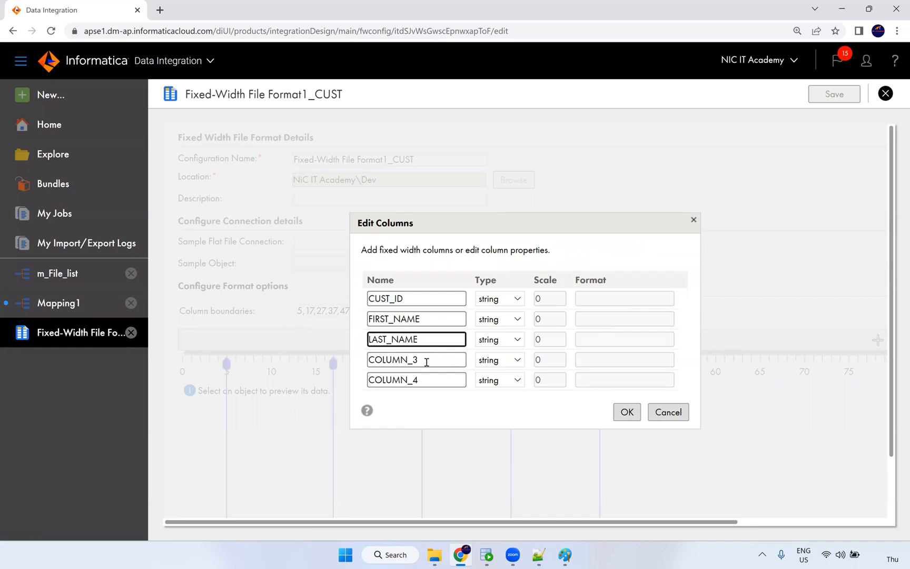
pyautogui.press('Tab')
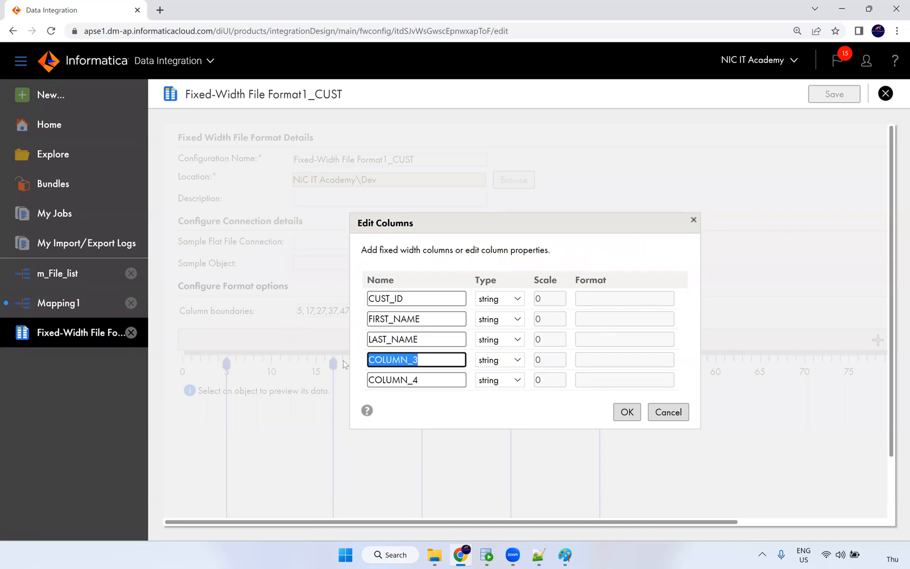
pyautogui.write('DOB')
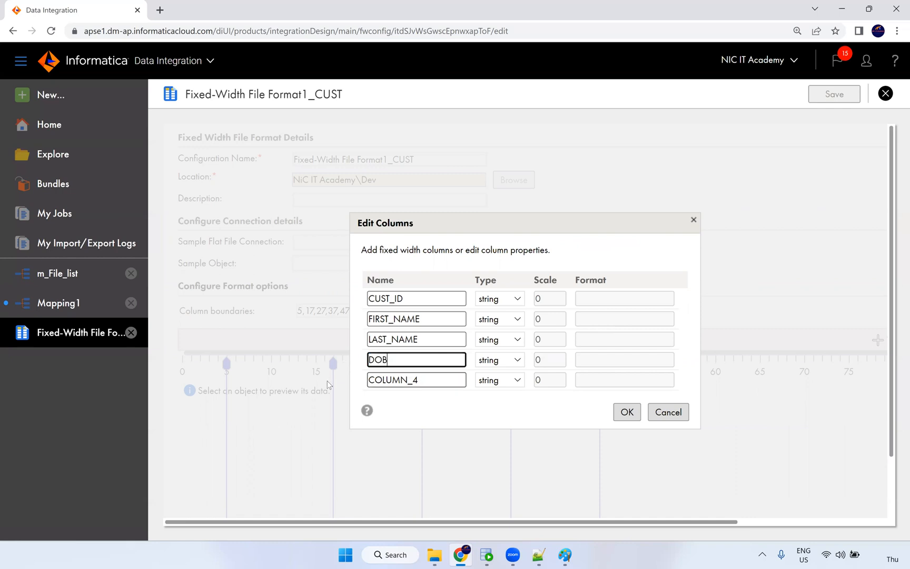
pyautogui.press('Tab')
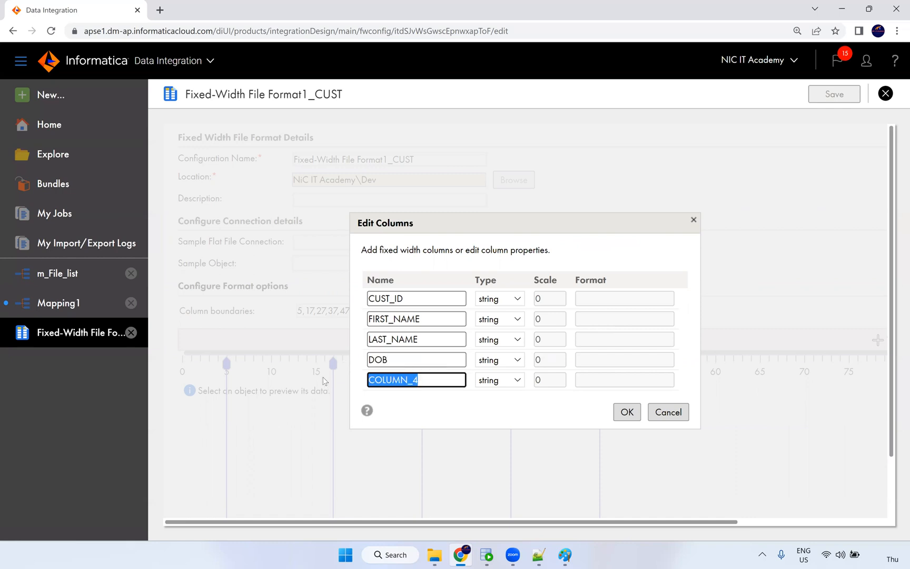
pyautogui.write('CITY')
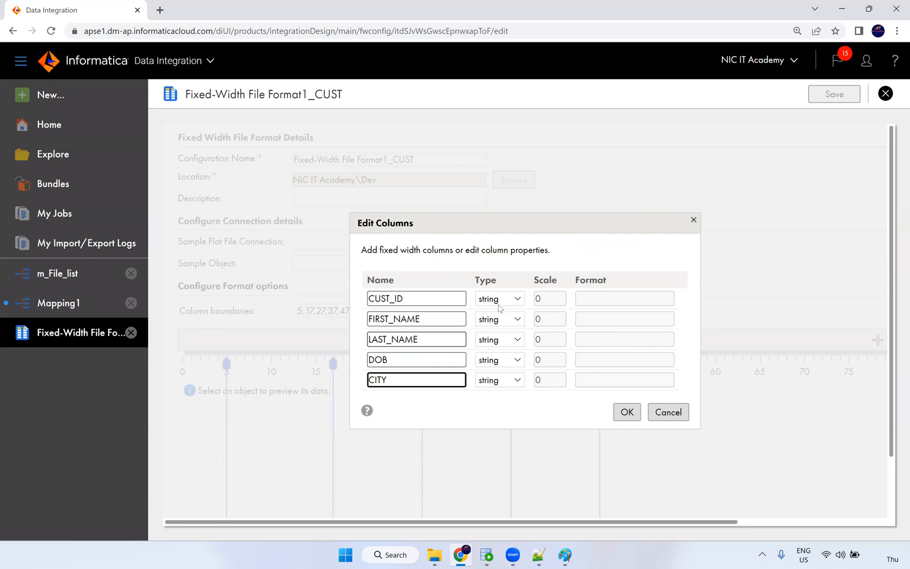
# Set CUST_ID's type to number with a scale of 5, leaving FIRST_NAME as string.
pyautogui.click(504, 303)
pyautogui.click(510, 308)
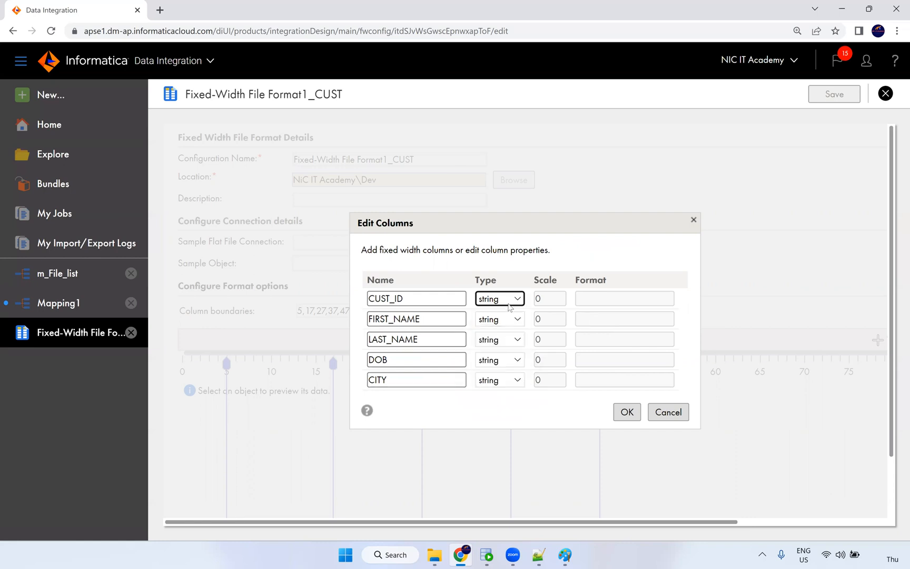
pyautogui.click(504, 306)
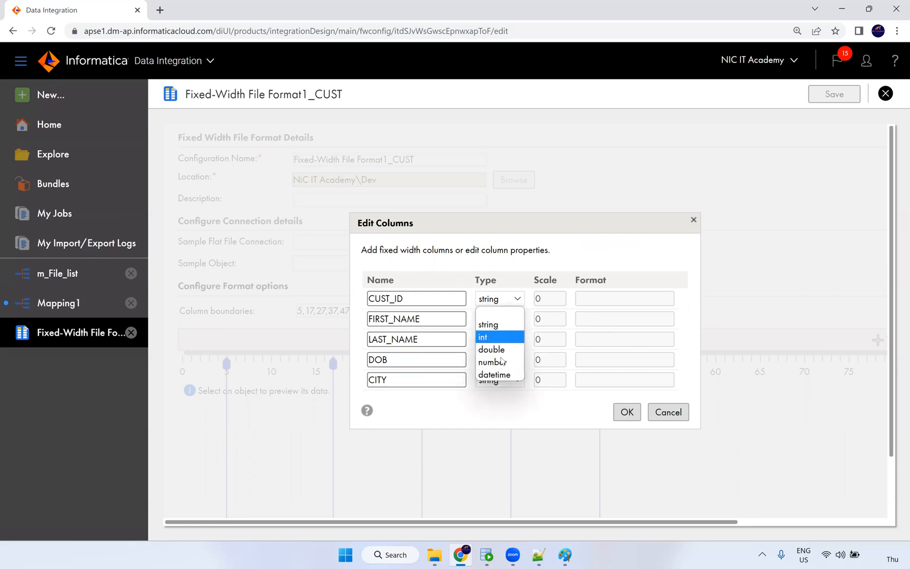
pyautogui.click(502, 363)
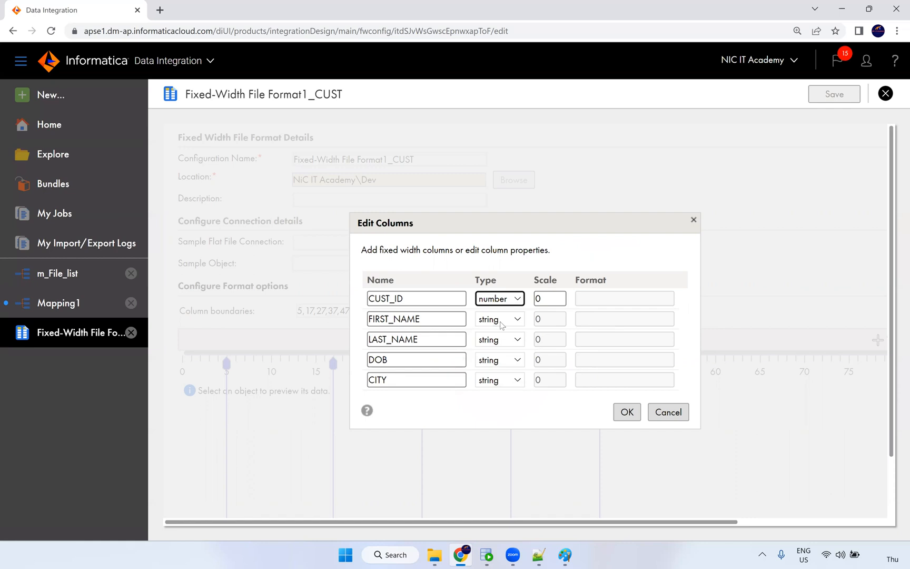
pyautogui.doubleClick(538, 298)
pyautogui.write('5')
pyautogui.click(514, 321)
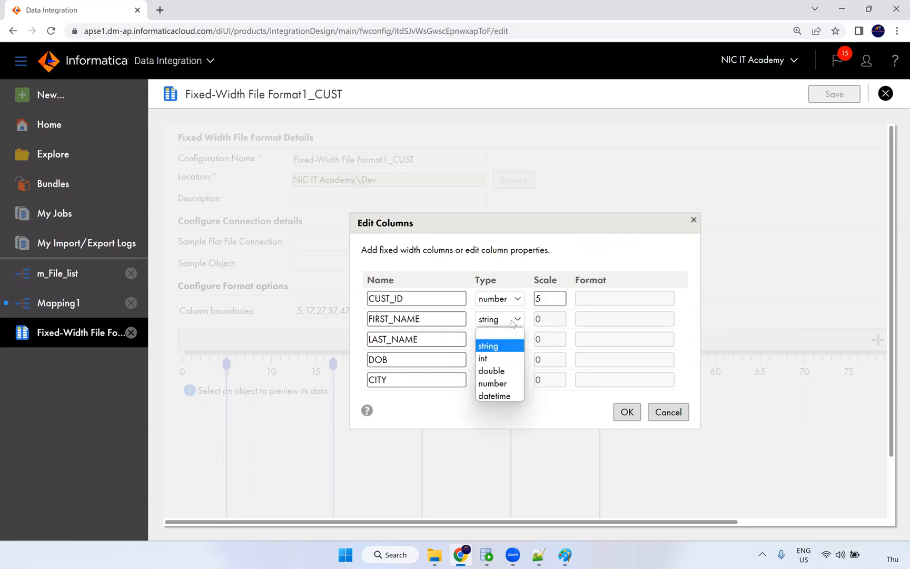
pyautogui.click(543, 322)
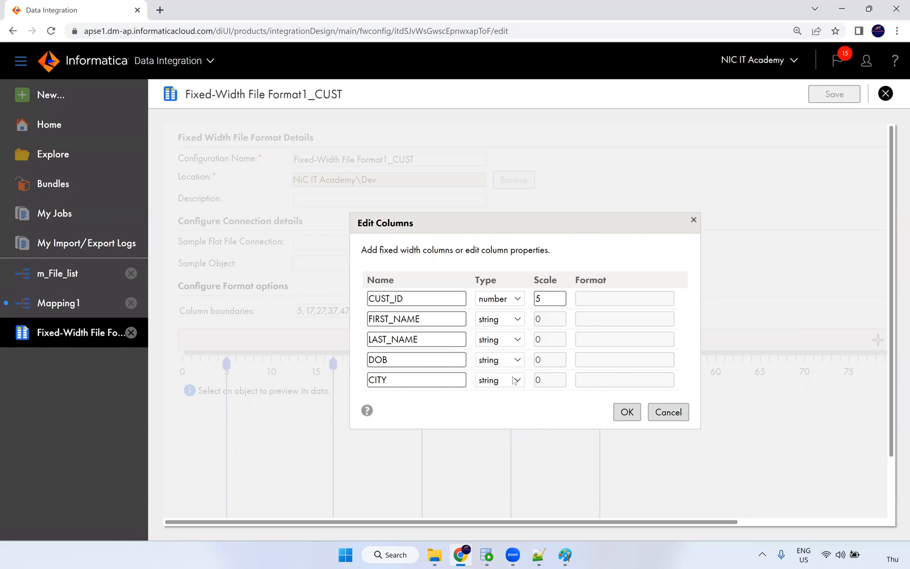
# Set the DOB column's type to datetime with the format mm/dd/yyyy.
pyautogui.click(508, 339)
pyautogui.click(505, 365)
pyautogui.click(503, 360)
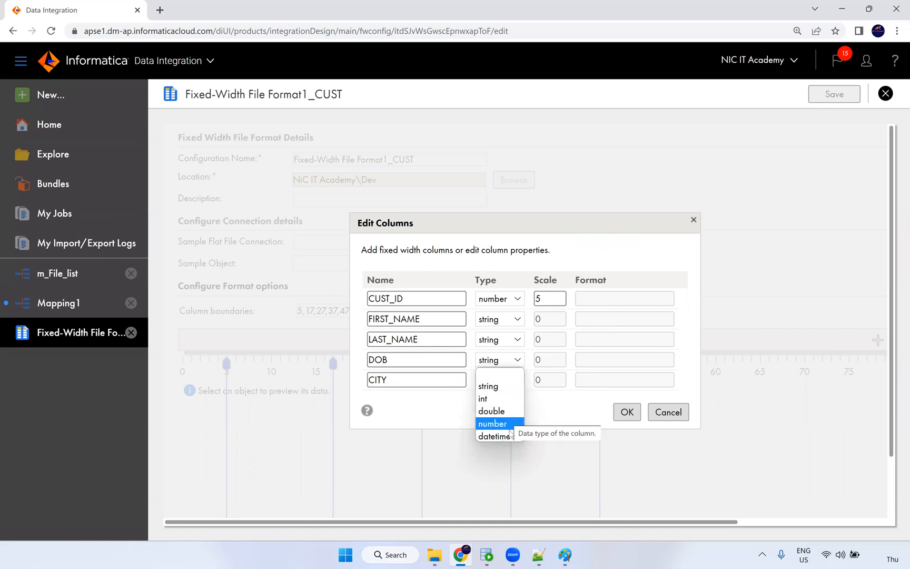
pyautogui.press('Return')
pyautogui.click(588, 363)
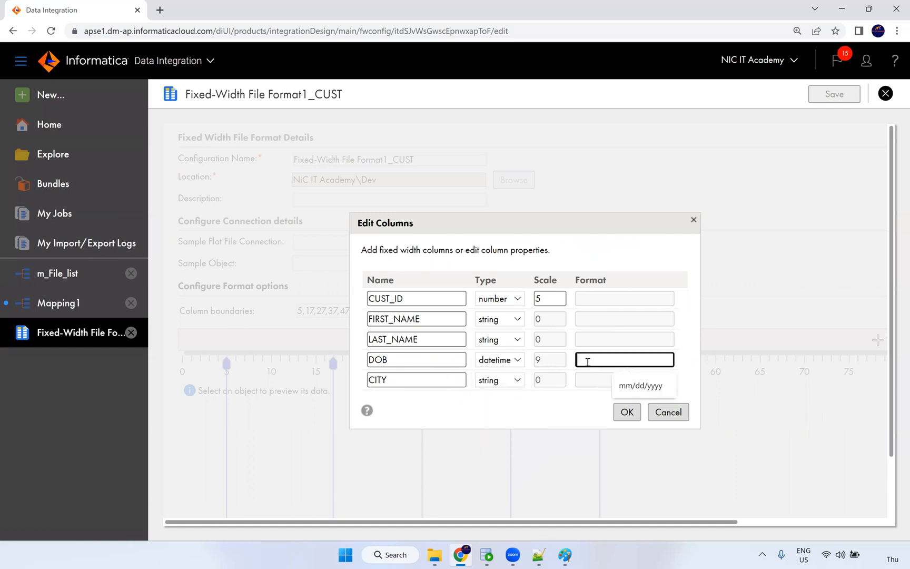
pyautogui.click(639, 386)
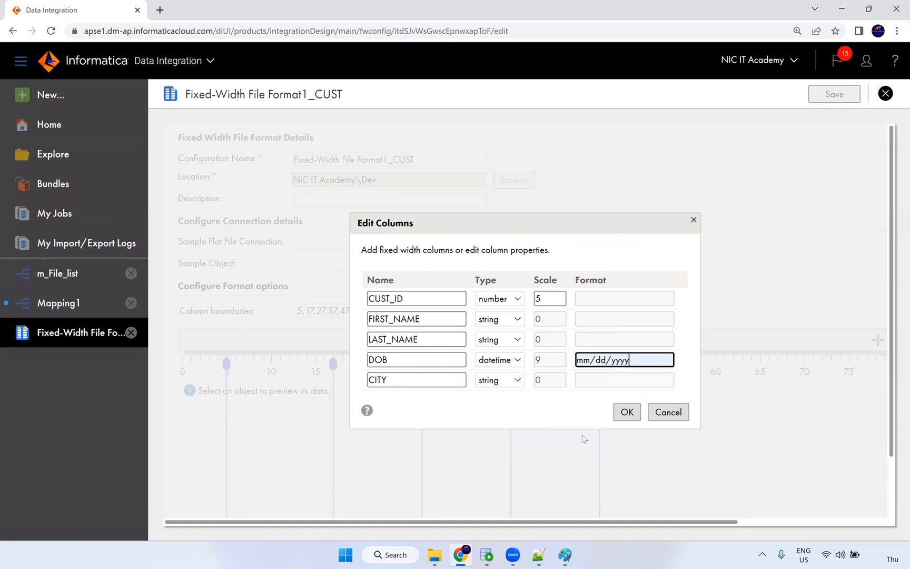
# Switch to Notepad++ to examine the customer file's date values, and return to the column definitions in Chrome, keeping CITY as string.
pyautogui.click(540, 556)
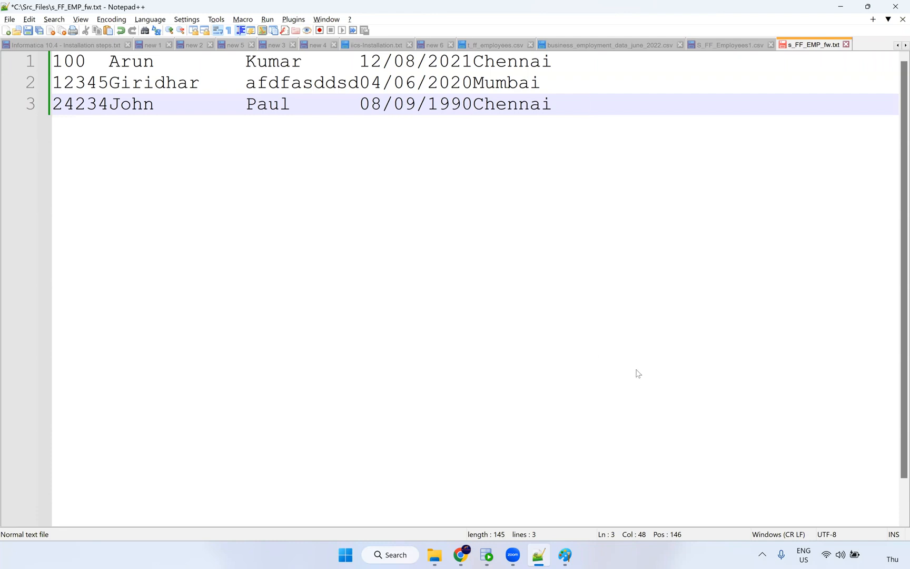
pyautogui.hotkey('alt', 'Tab')
pyautogui.hotkey('alt', 'Tab')
pyautogui.hotkey('alt', 'Tab')
pyautogui.click(496, 382)
pyautogui.click(498, 386)
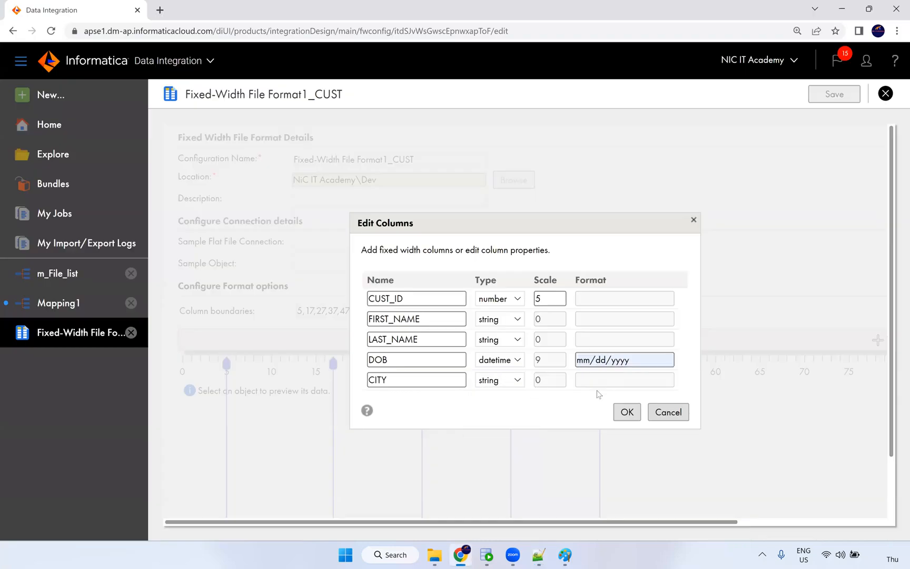
# Save the edited column definitions in the fixed-width format and synchronize the source fields in Mapping1.
pyautogui.click(627, 412)
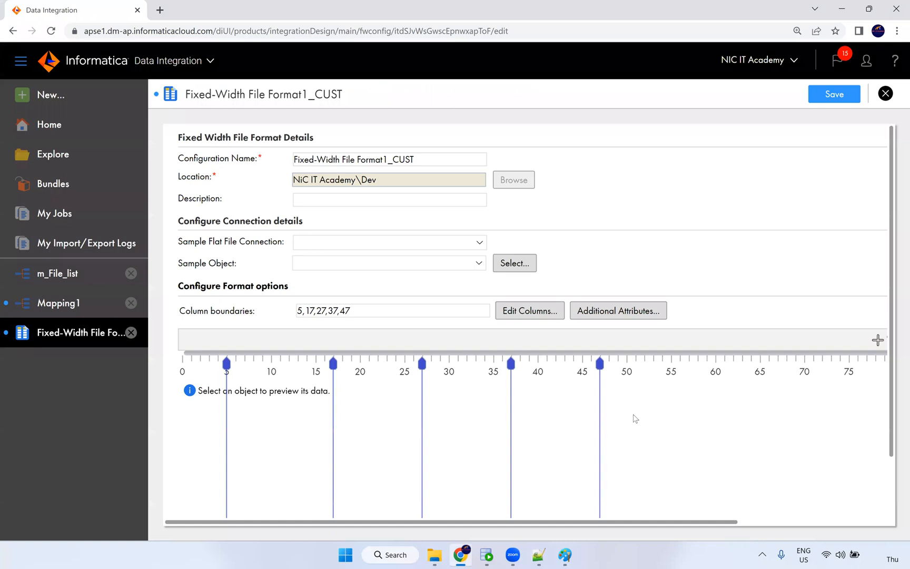
pyautogui.click(835, 94)
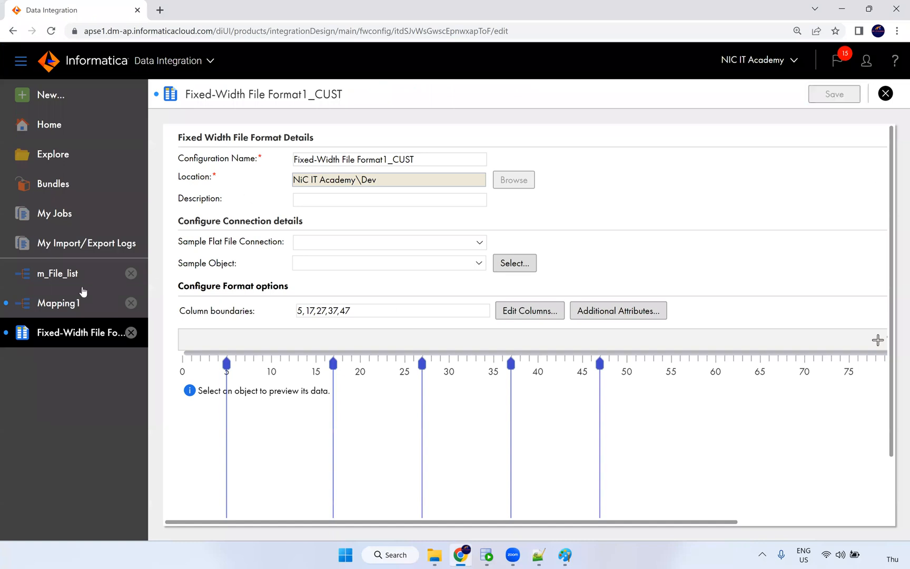
pyautogui.click(79, 302)
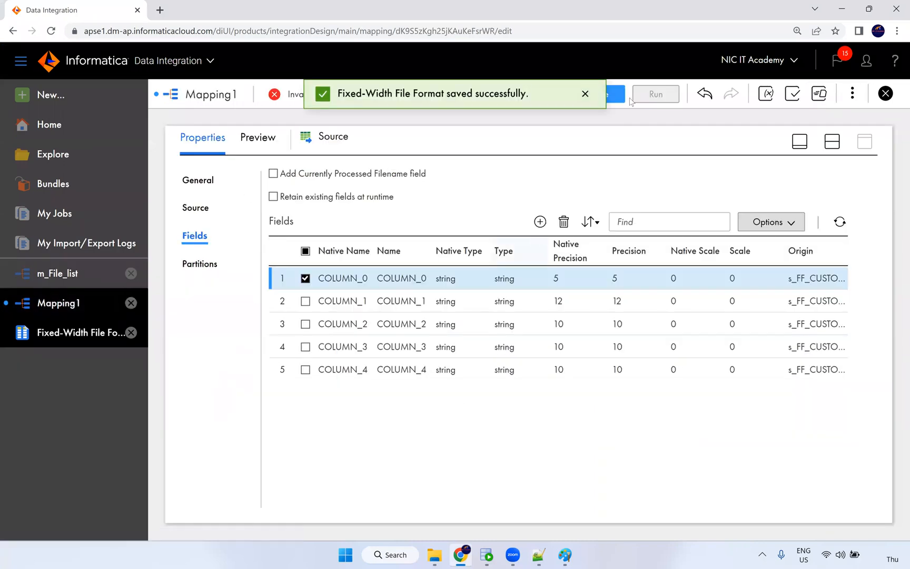
pyautogui.click(839, 225)
pyautogui.click(545, 372)
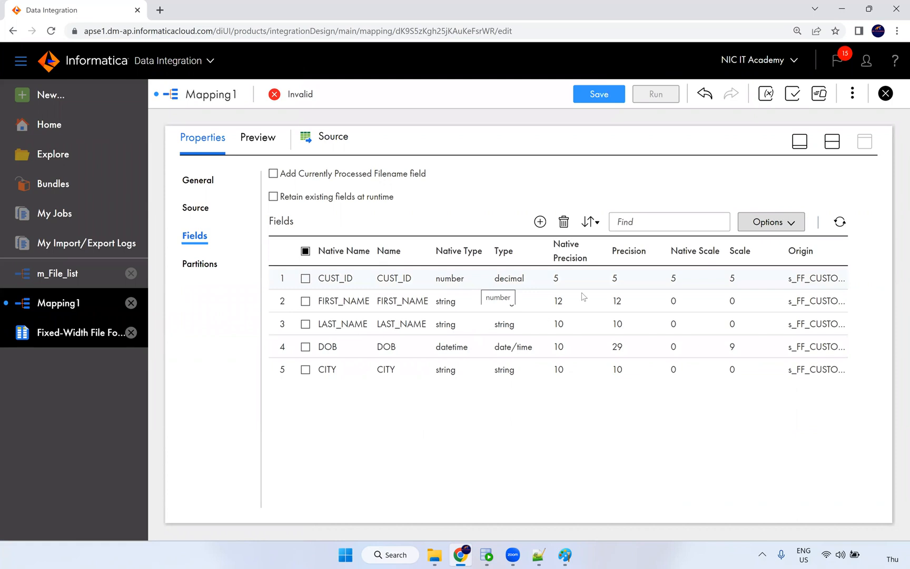
# Check the source fields' precisions against the column widths in s_FF_EMP_fw.txt in Notepad++, and return to the mapping in Chrome.
pyautogui.click(562, 283)
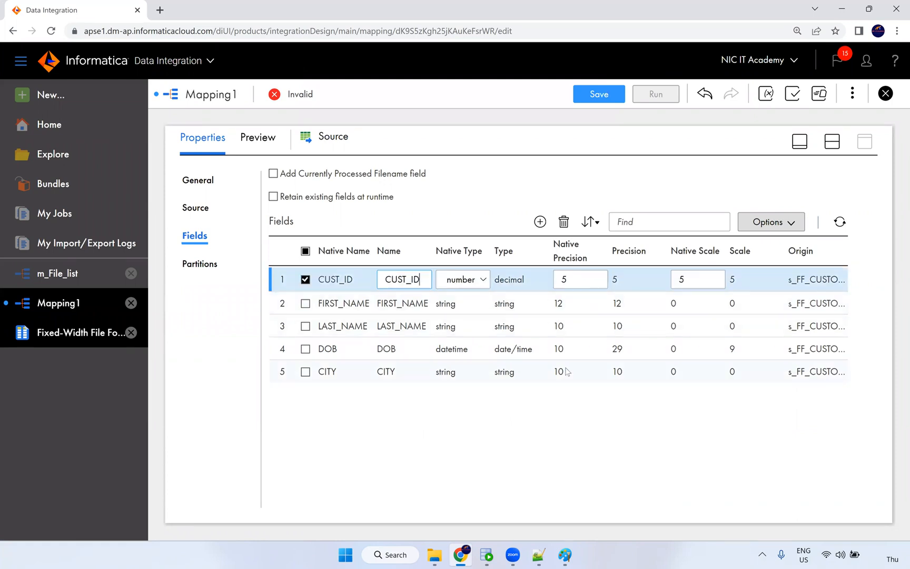
pyautogui.click(539, 555)
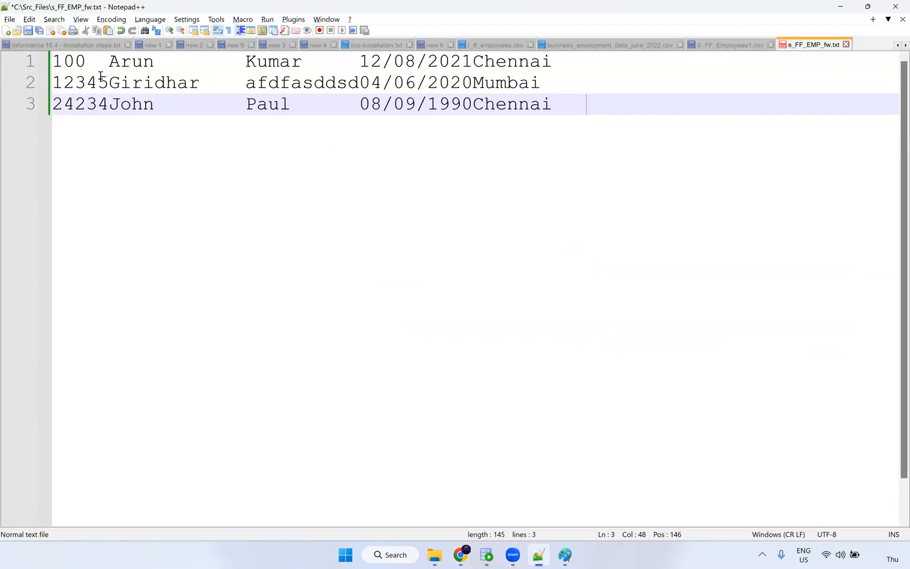
pyautogui.click(49, 64)
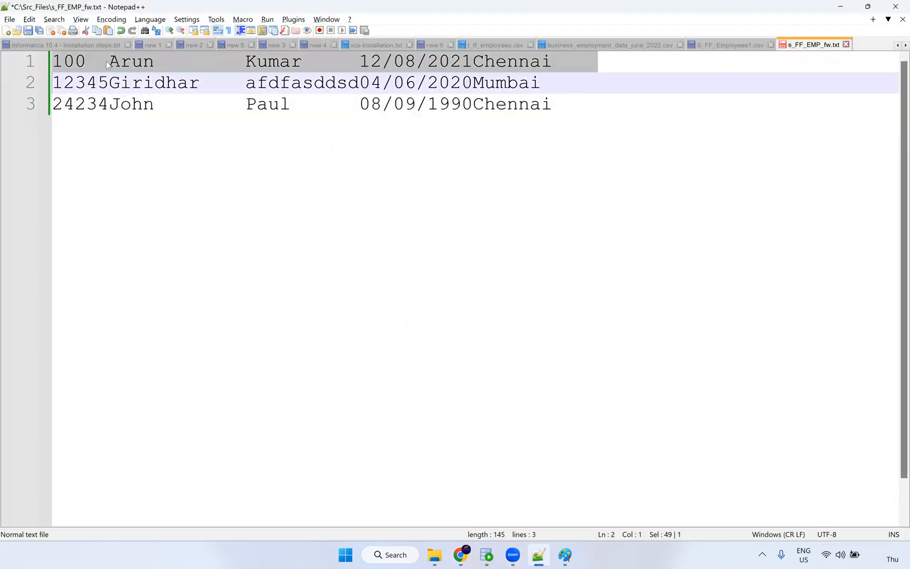
pyautogui.click(114, 62)
pyautogui.hotkey('shift', 'Home')
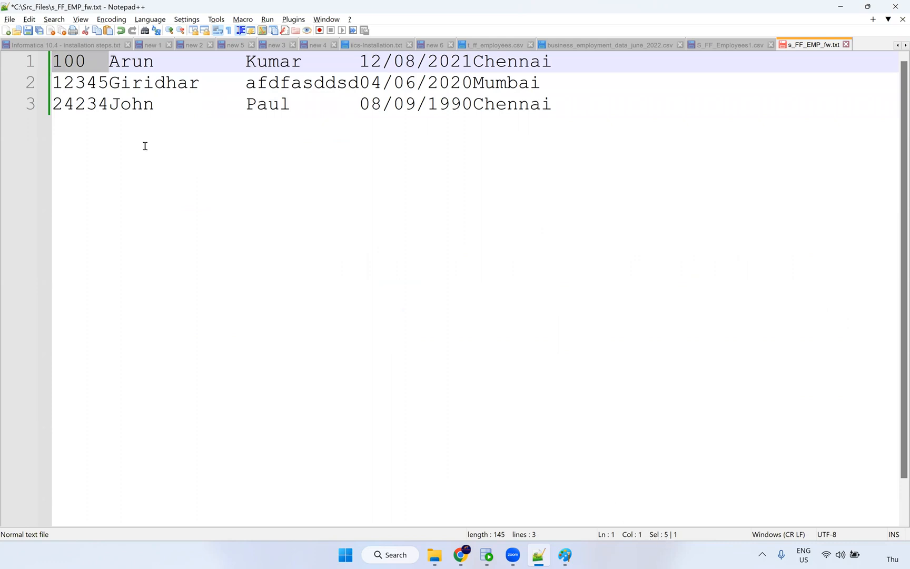
pyautogui.moveTo(110, 61); pyautogui.dragTo(247, 63)
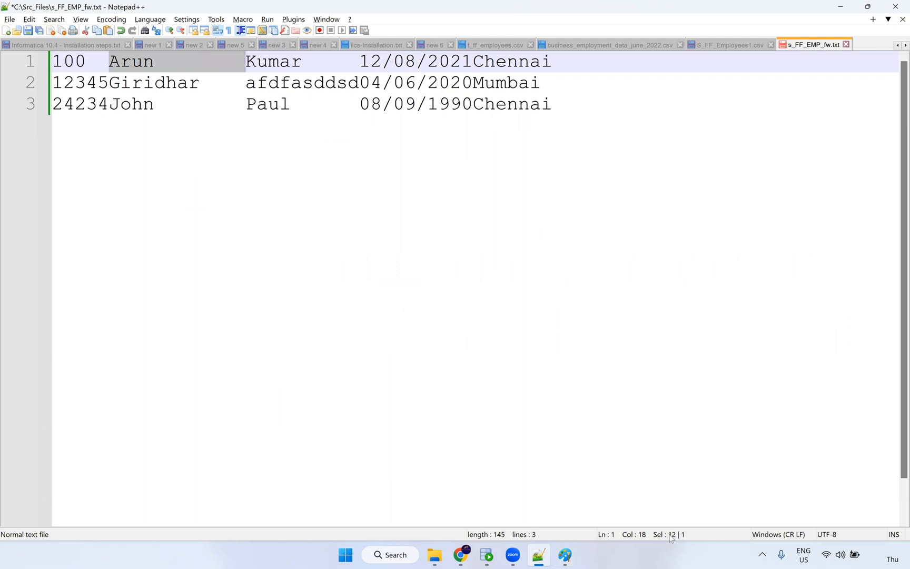
pyautogui.hotkey('alt', 'Tab')
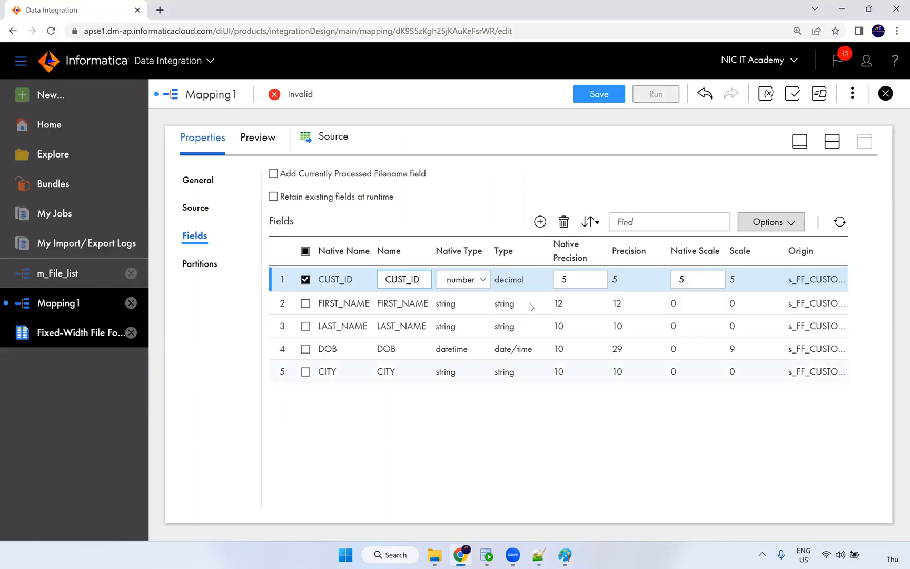
pyautogui.hotkey('alt', 'Tab')
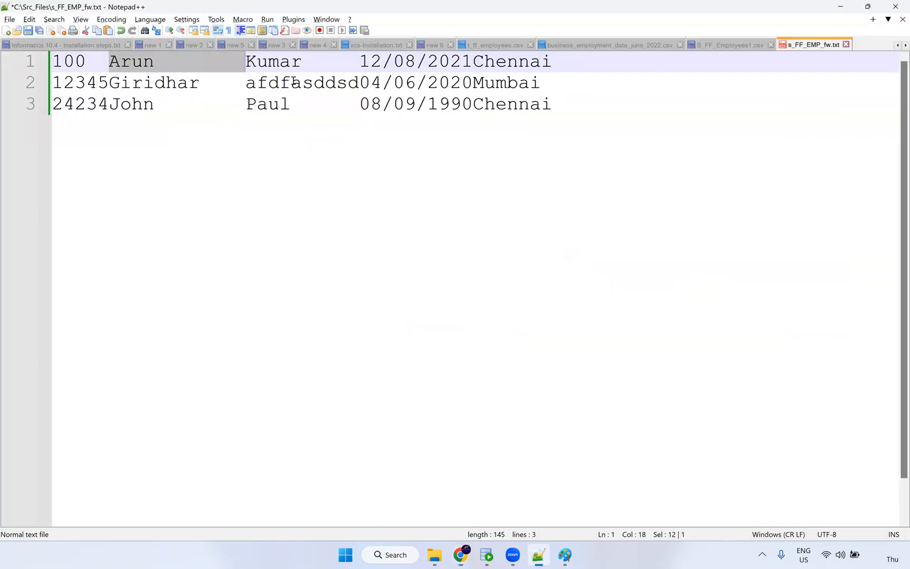
pyautogui.click(251, 62)
pyautogui.moveTo(251, 63); pyautogui.dragTo(363, 62)
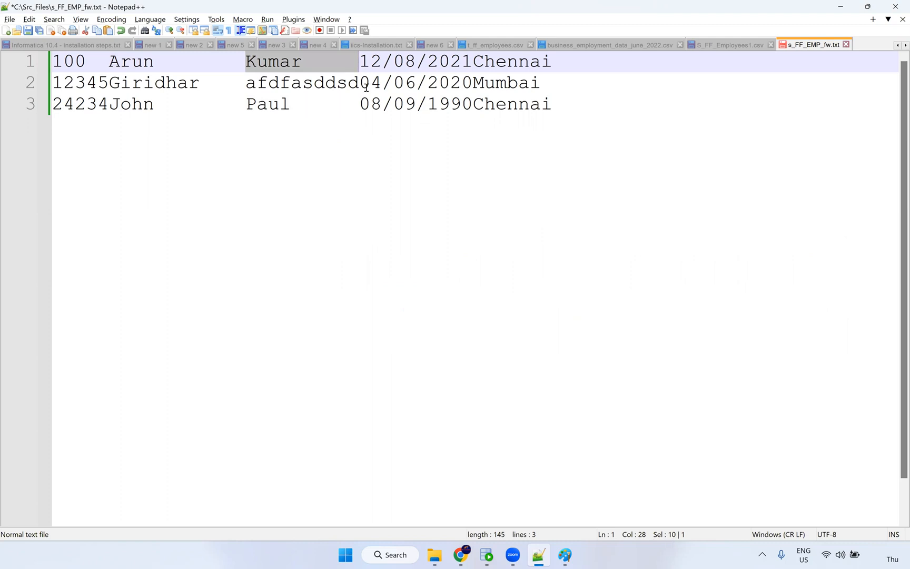
pyautogui.hotkey('alt', 'Tab')
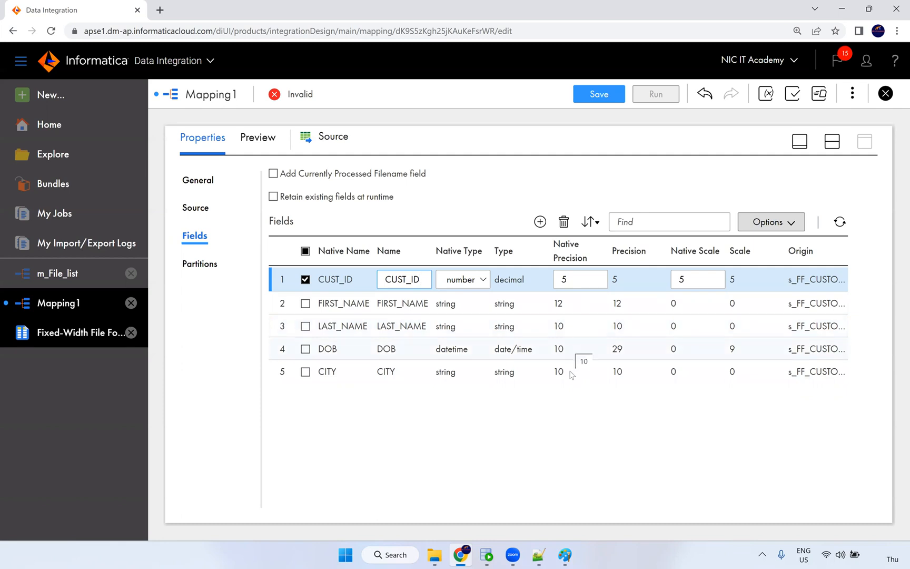
pyautogui.click(578, 446)
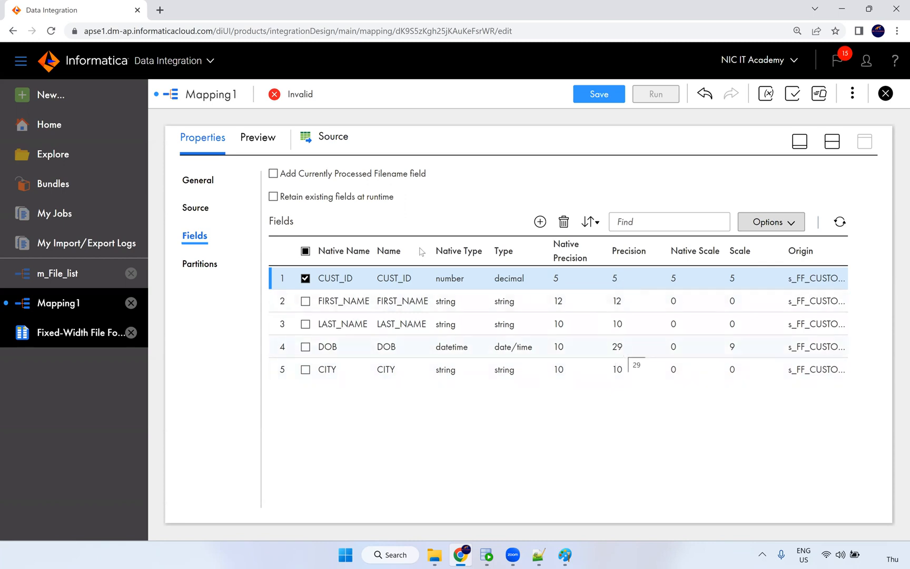
# Open the Target transformation's target settings and set its connection to Oracle_Tgt (Oracle).
pyautogui.click(831, 146)
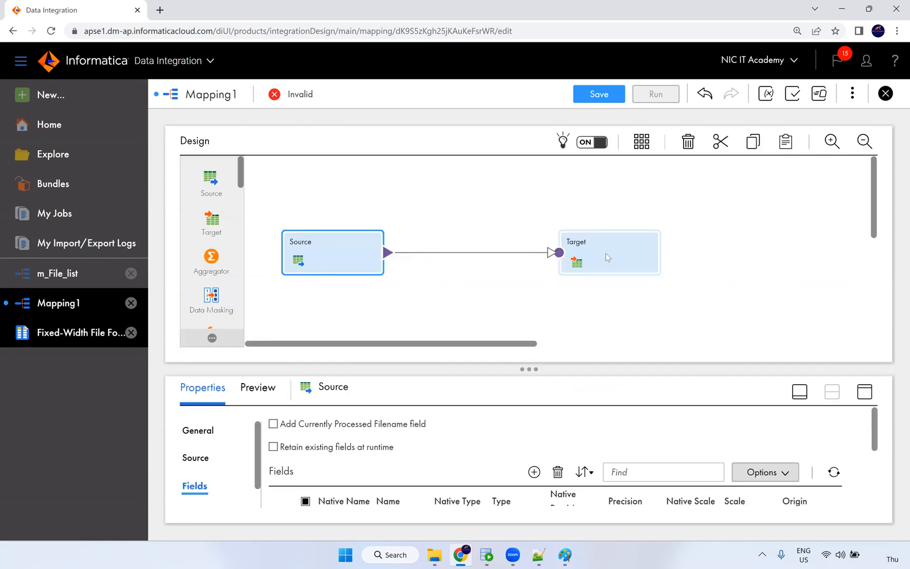
pyautogui.click(606, 254)
pyautogui.click(865, 391)
pyautogui.click(194, 236)
pyautogui.click(390, 211)
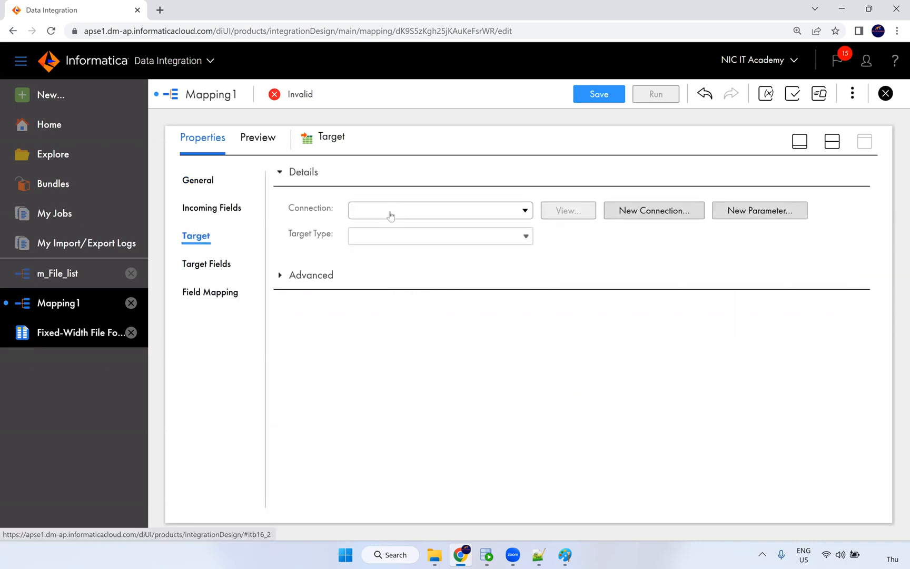
pyautogui.click(390, 294)
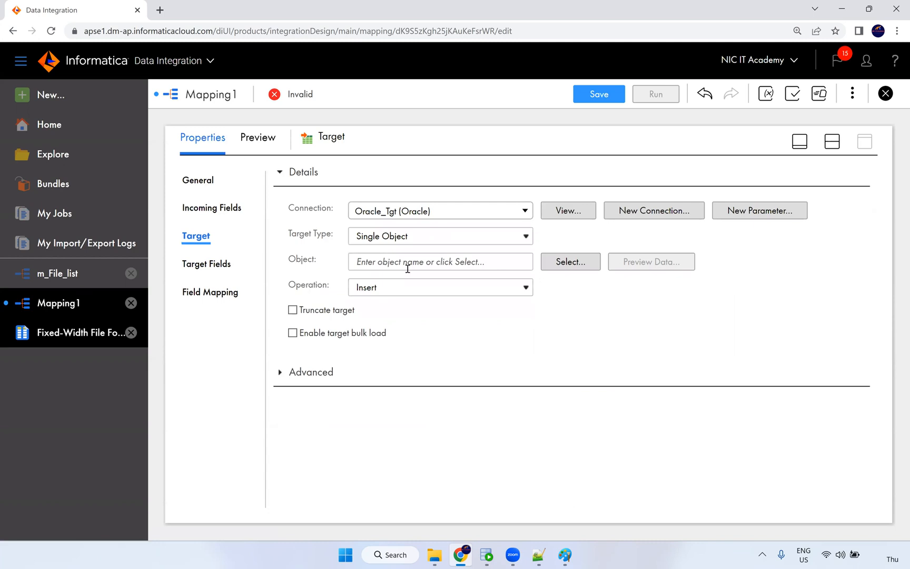
# Browse the existing Oracle_Tgt tables for the target object, and switch to Oracle SQL Developer to copy the table name T_CUSTOMER_FW.
pyautogui.click(567, 263)
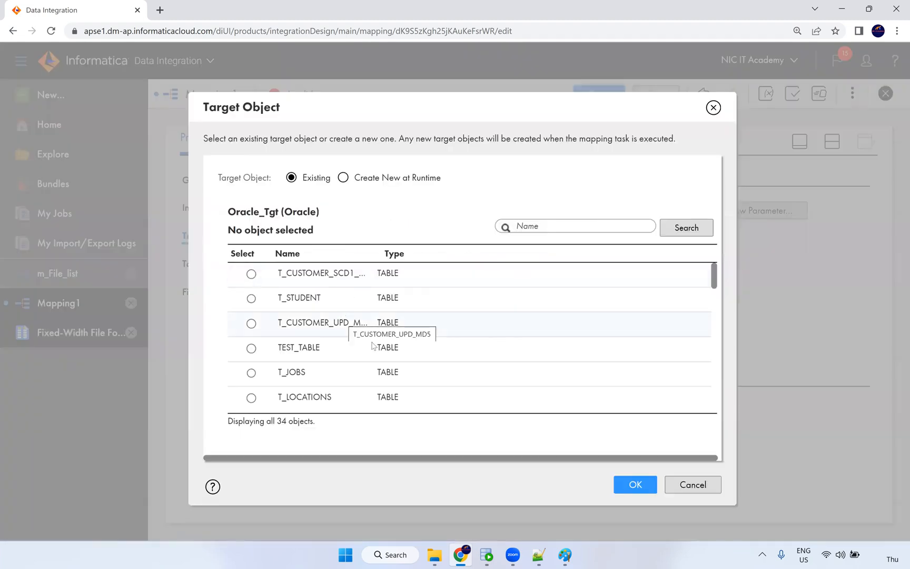
pyautogui.scroll(-1, 363, 380)
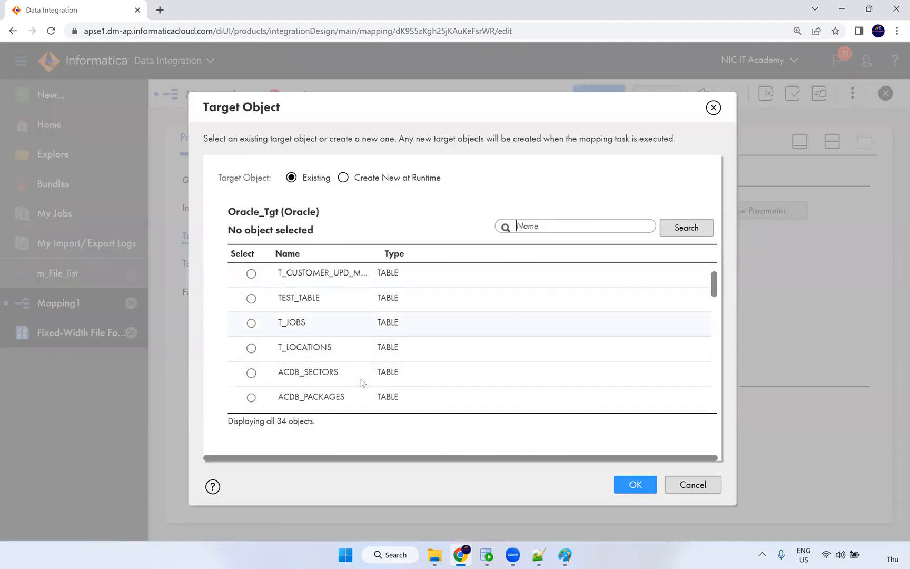
pyautogui.scroll(-3, 362, 383)
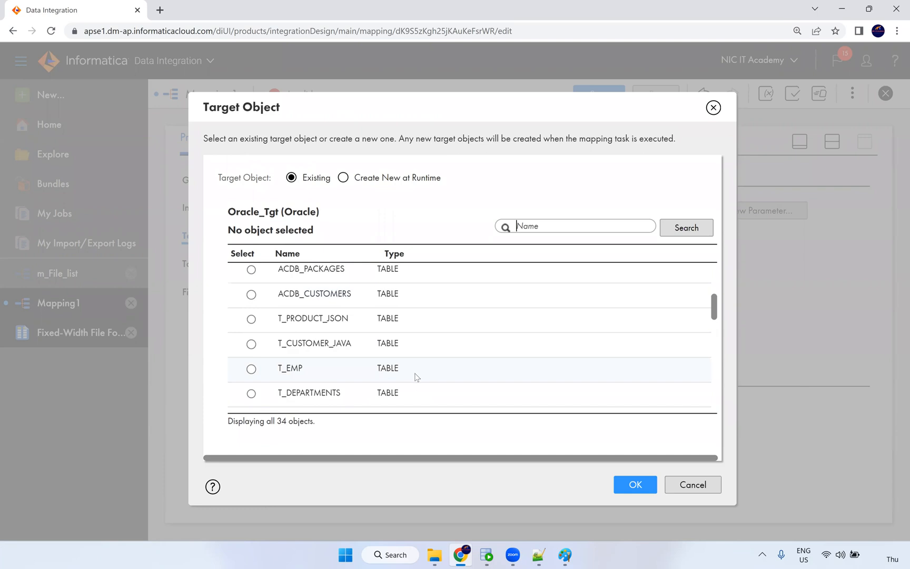
pyautogui.scroll(-1, 417, 376)
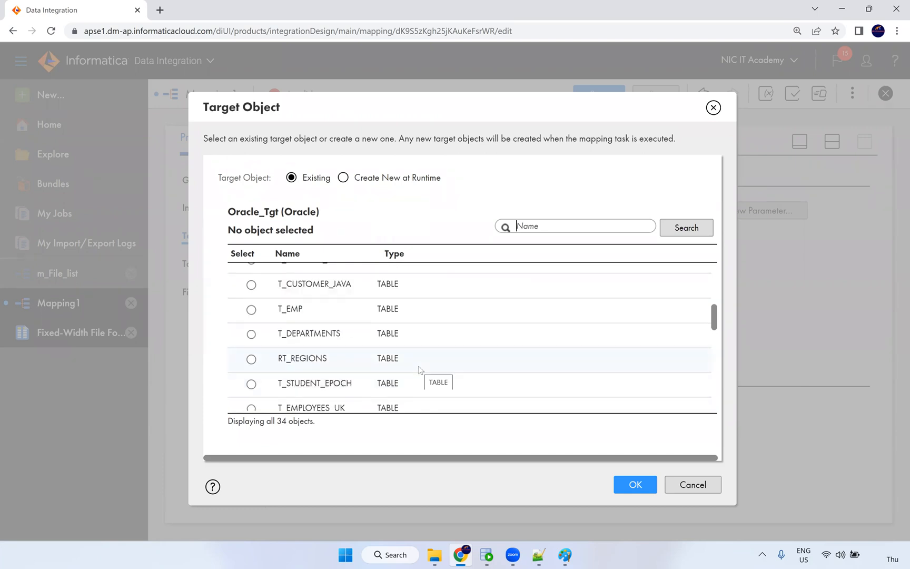
pyautogui.scroll(-2, 421, 370)
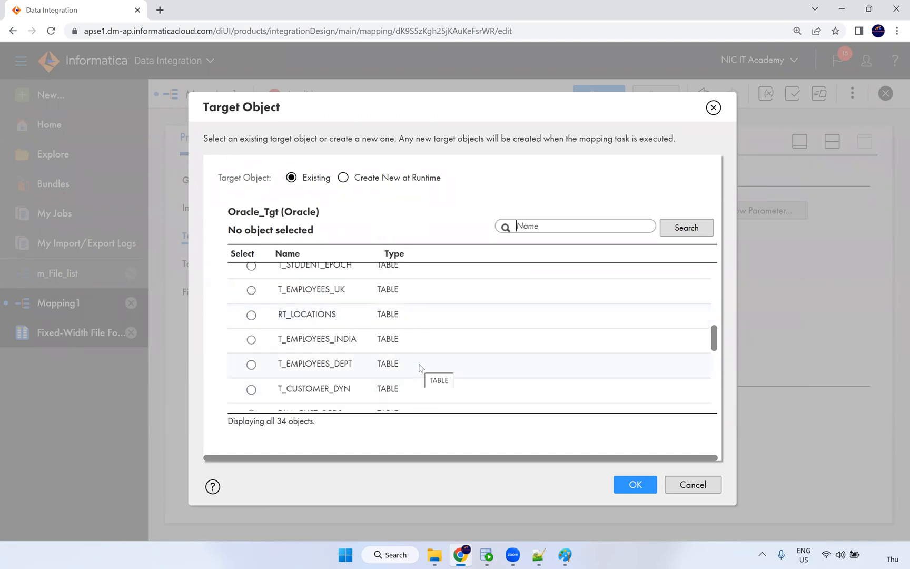
pyautogui.scroll(-1, 417, 370)
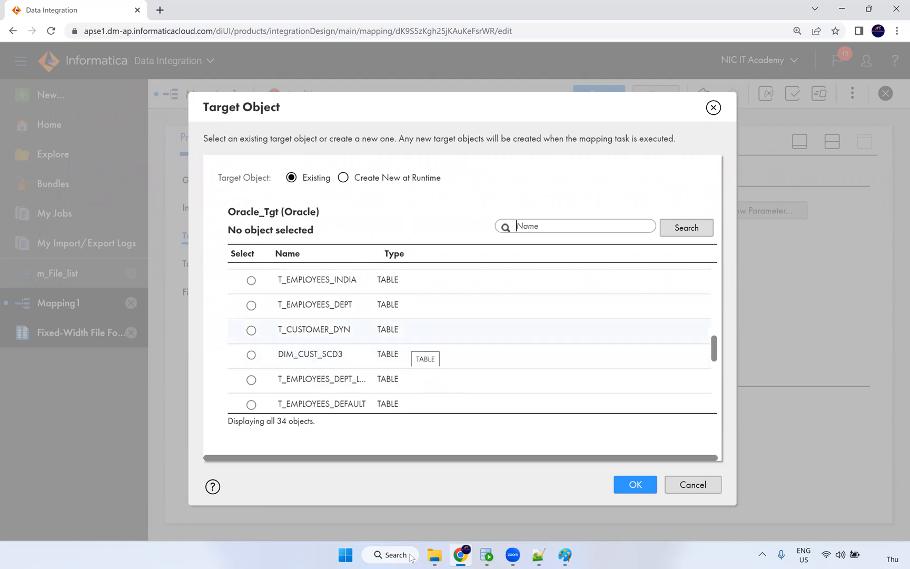
pyautogui.hotkey('alt', 'Tab')
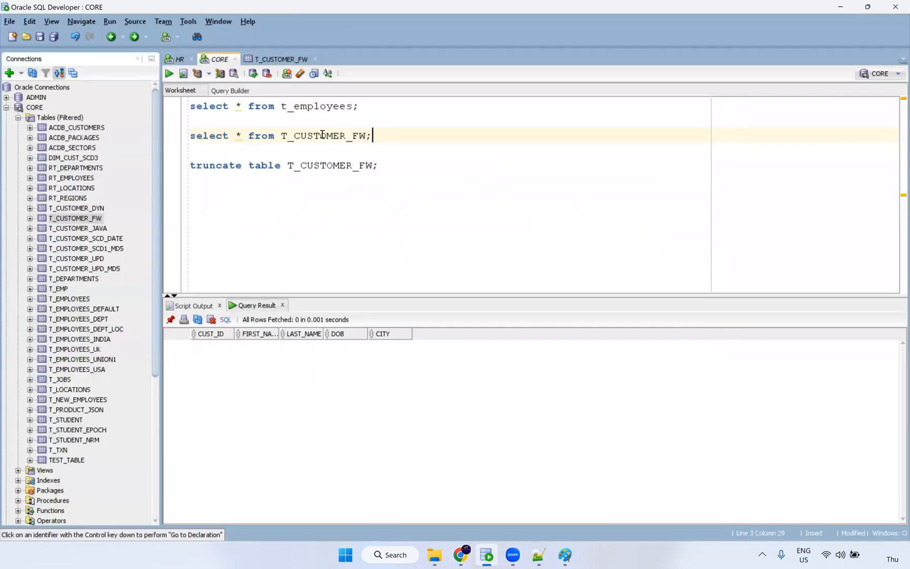
pyautogui.doubleClick(323, 135)
pyautogui.hotkey('ctrl', 'c')
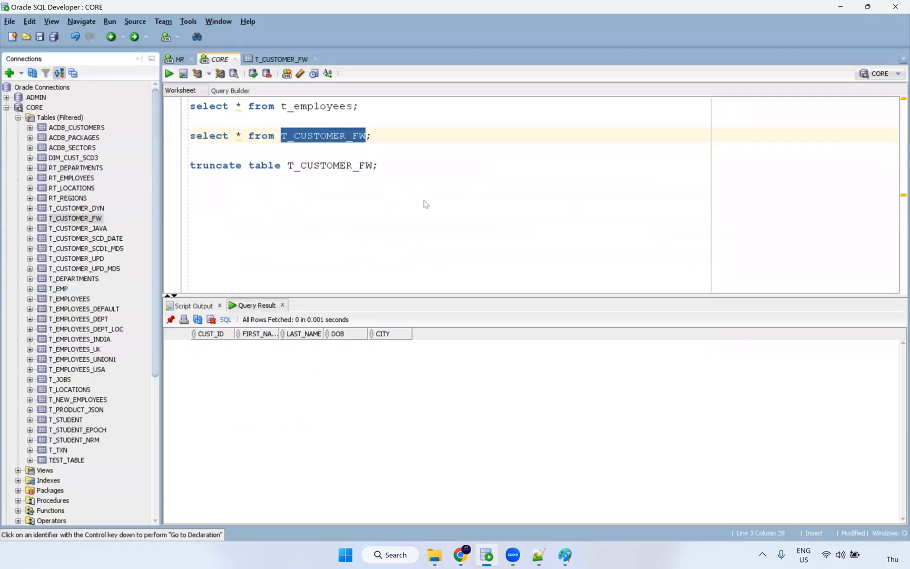
# Switch back to Chrome, find and select T_CUSTOMER_FW as the existing target object, and enable Truncate target.
pyautogui.hotkey('alt', 'Tab')
pyautogui.hotkey('ctrl', 'v')
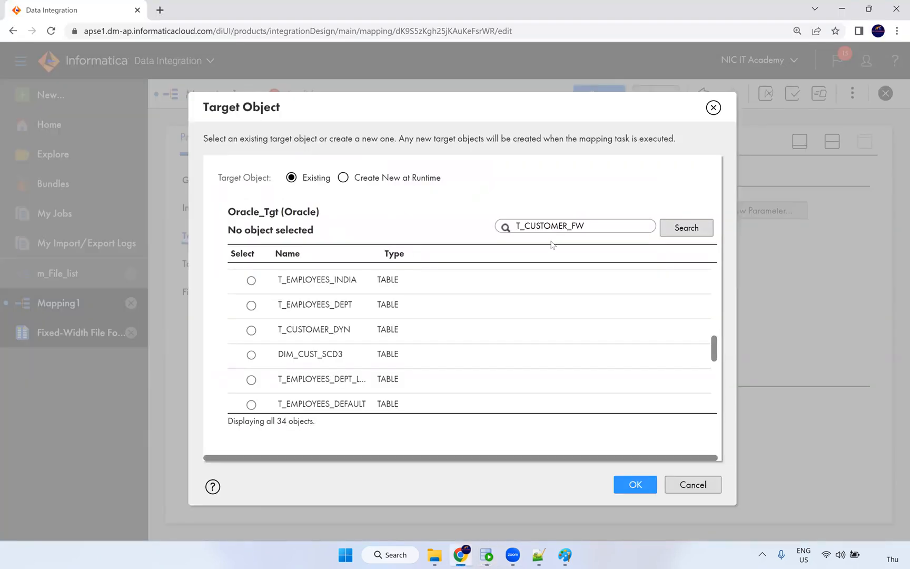
pyautogui.press('Return')
pyautogui.click(416, 277)
pyautogui.click(637, 486)
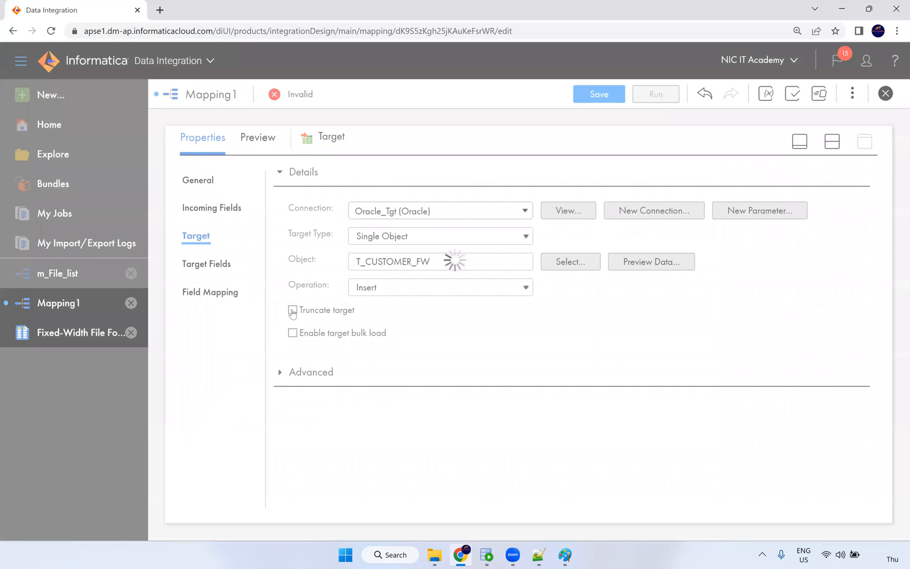
pyautogui.click(293, 310)
# Automap the incoming fields to the T_CUSTOMER_FW target fields by exact field name.
pyautogui.click(211, 291)
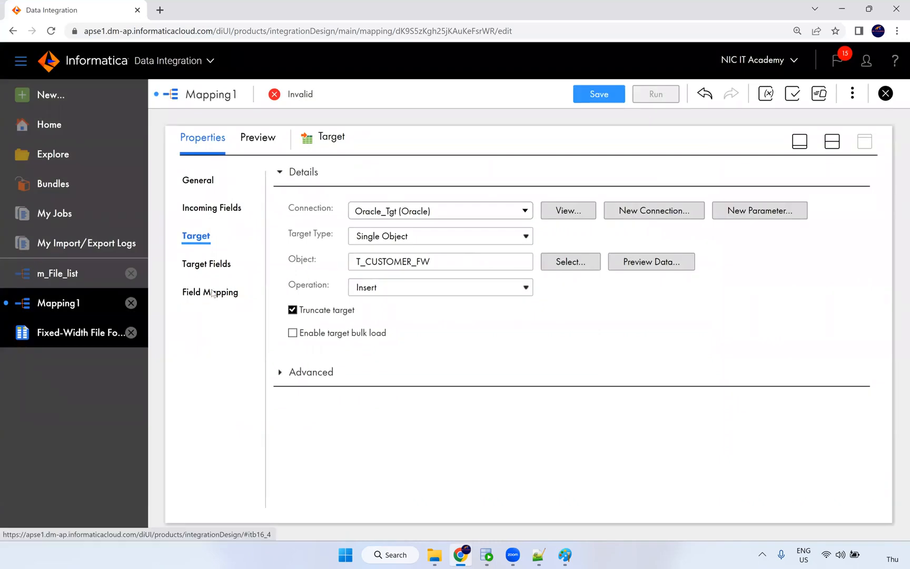
pyautogui.click(818, 220)
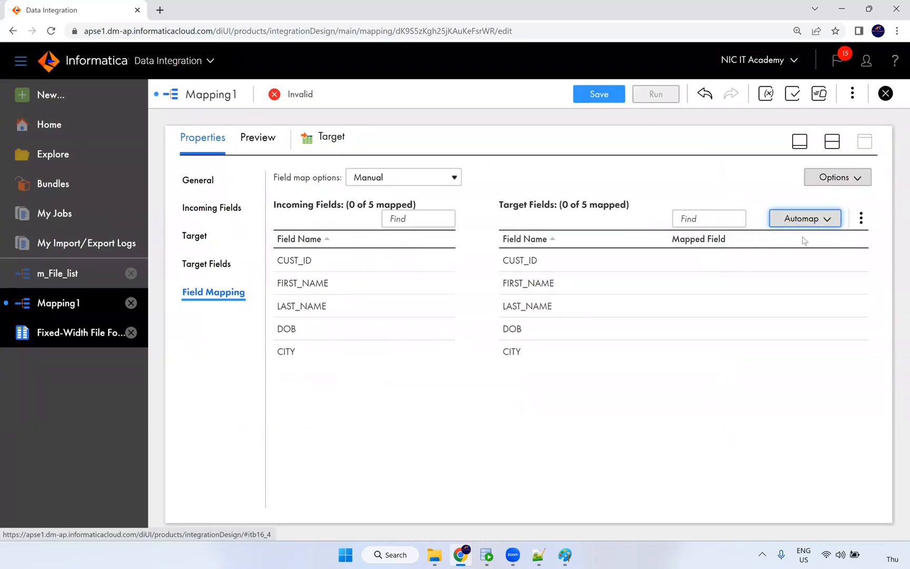
pyautogui.click(754, 251)
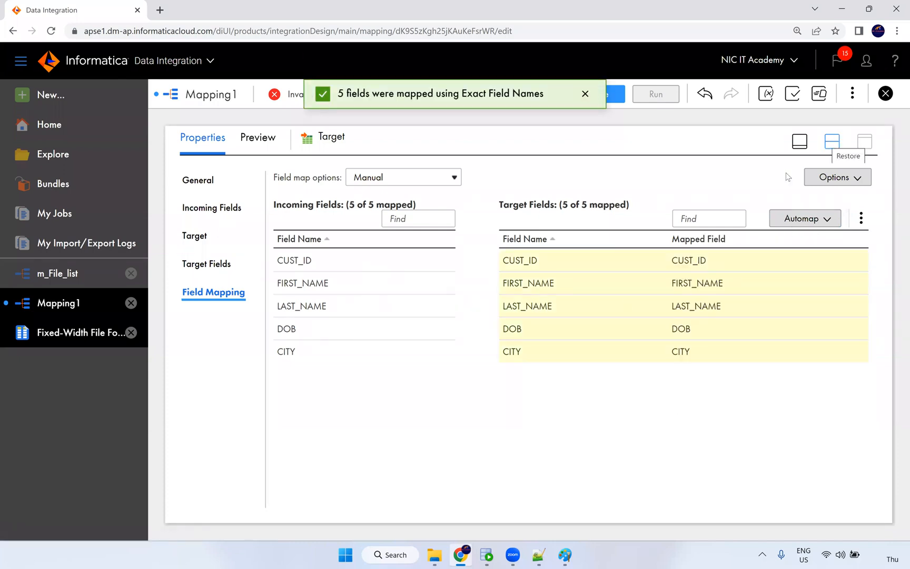
# Rename the mapping as m_Fixed_Width_Customer and save it.
pyautogui.click(829, 144)
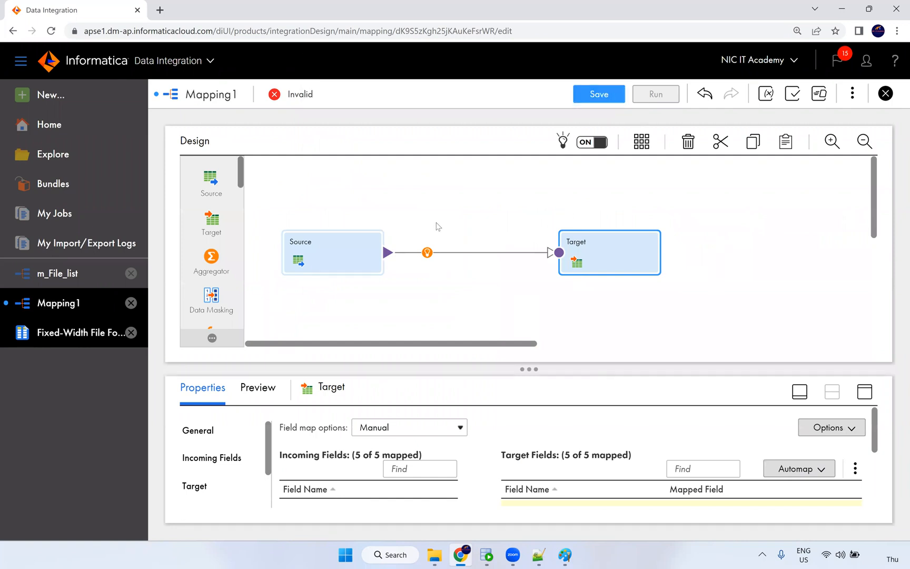
pyautogui.click(444, 208)
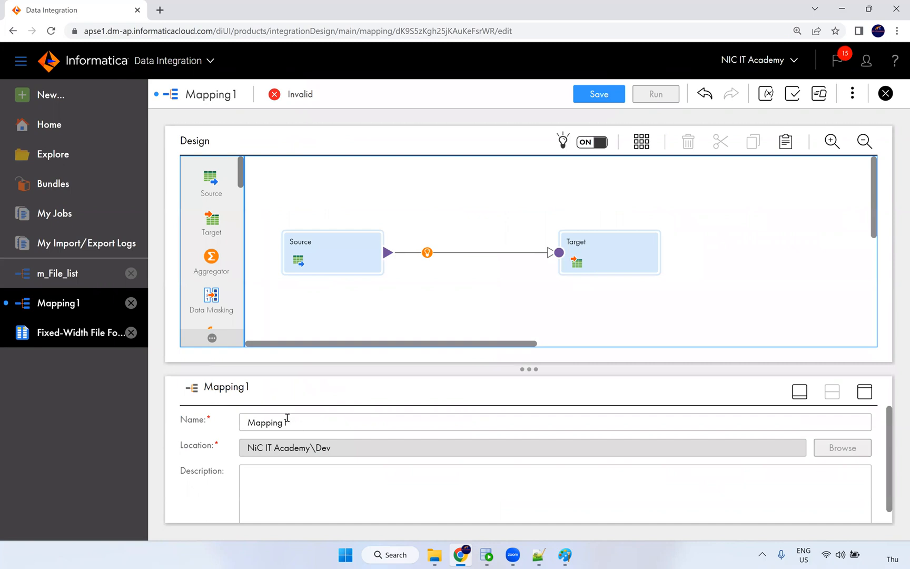
pyautogui.click(231, 421)
pyautogui.write('m')
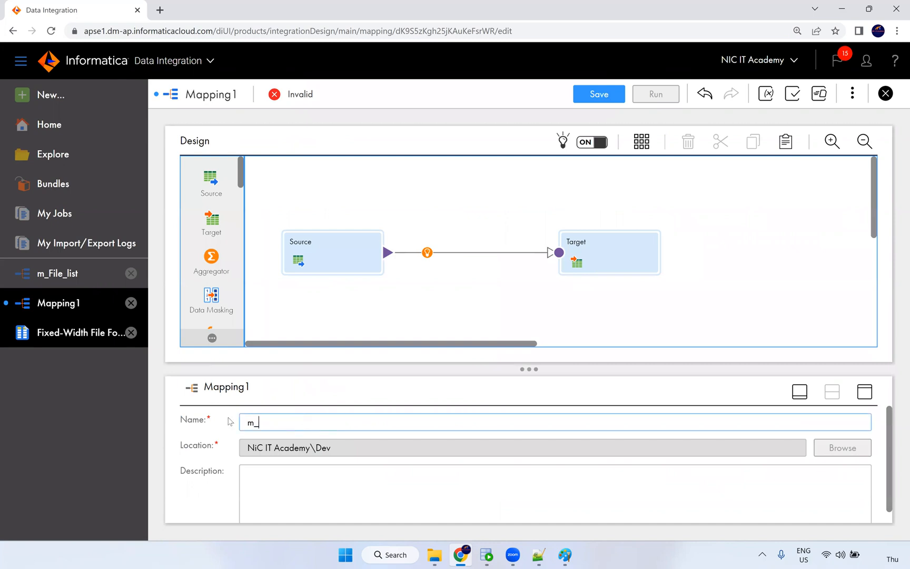
pyautogui.write('_Fixed_Width_Customer')
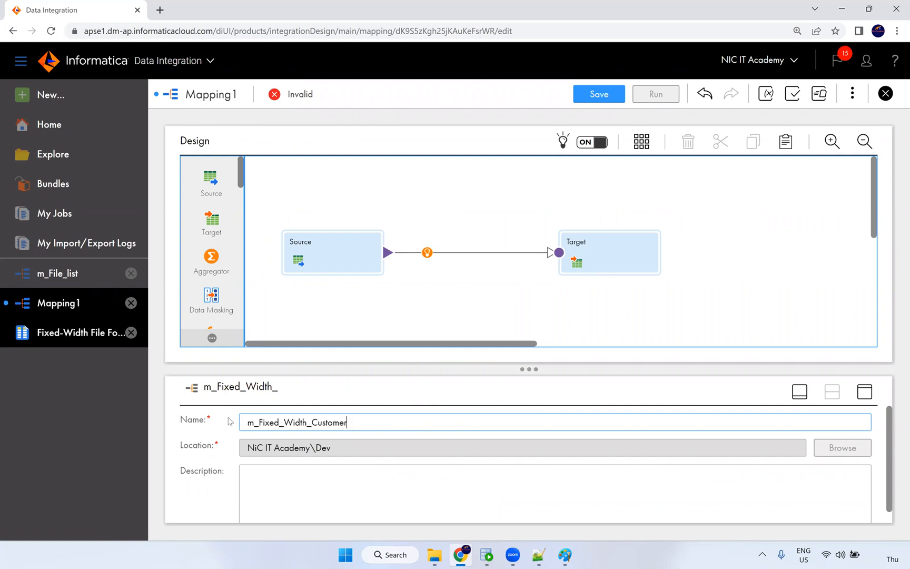
pyautogui.click(596, 93)
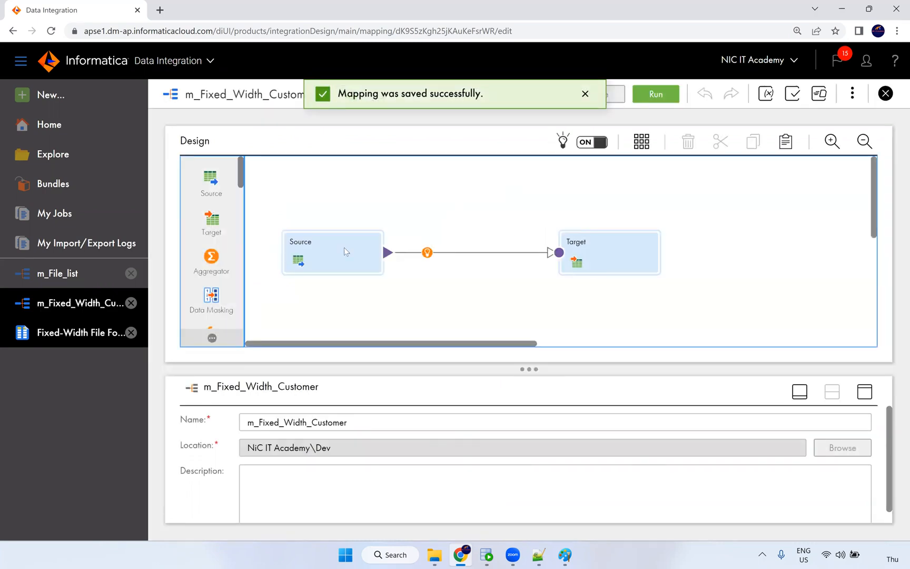
# Check the fixed-width file format in the Source transformation's formatting options, and close them without changes.
pyautogui.click(865, 391)
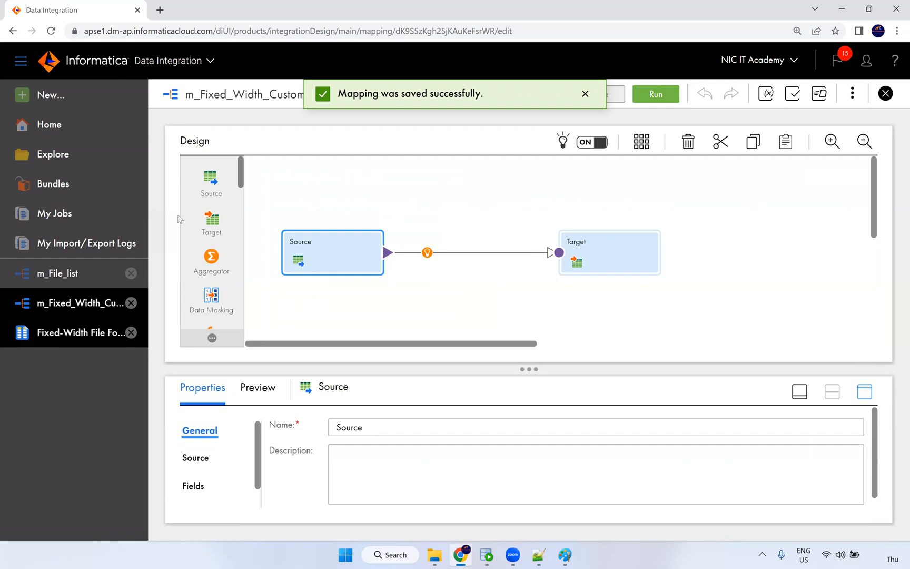
pyautogui.click(188, 206)
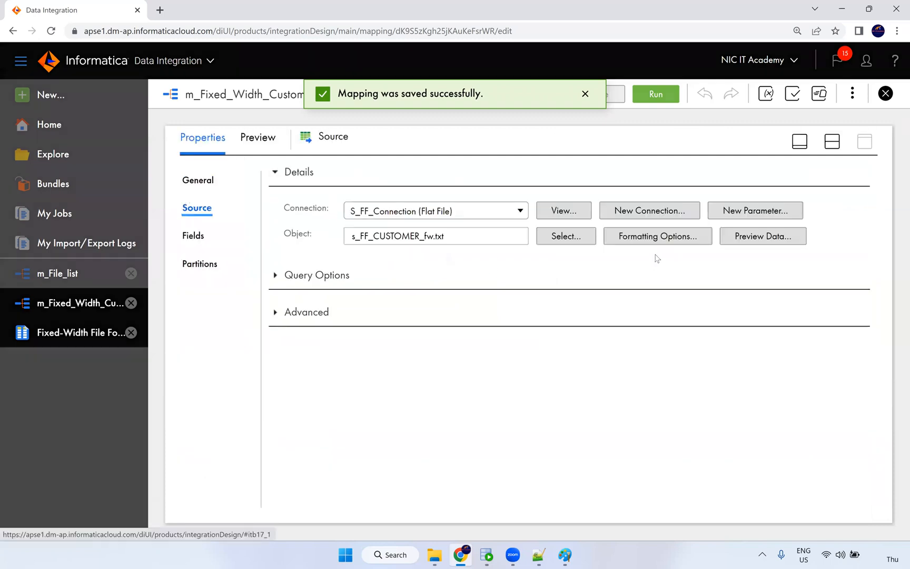
pyautogui.click(669, 266)
pyautogui.click(671, 267)
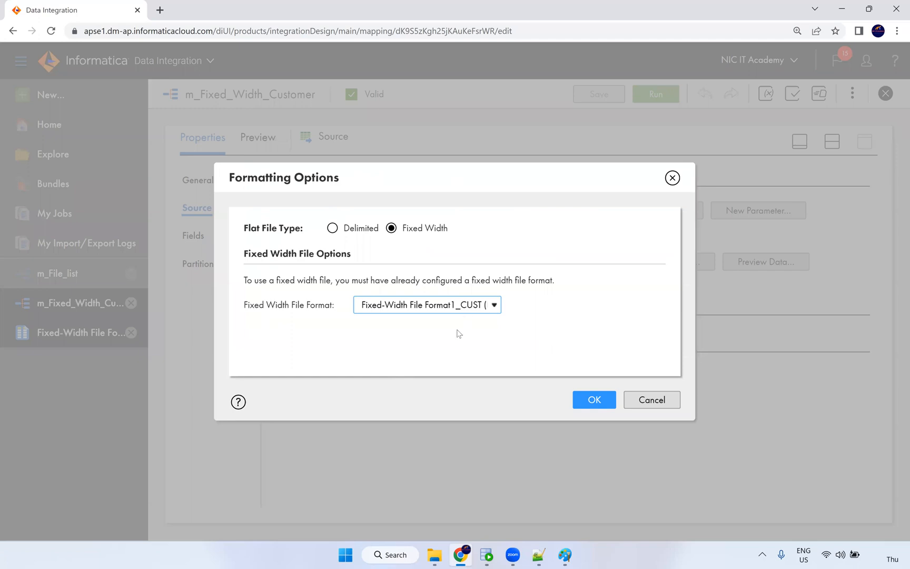
pyautogui.click(637, 405)
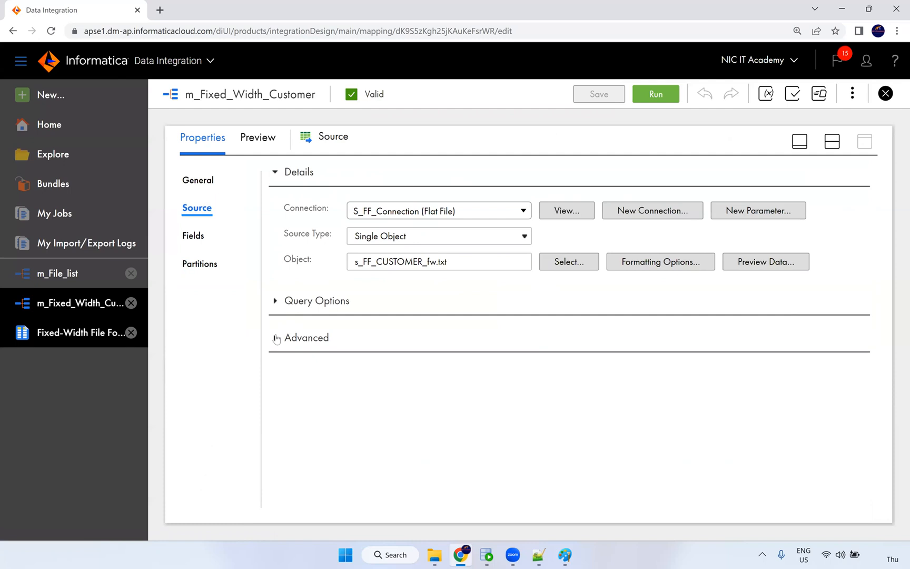
# Review the advanced properties and the fields of the Source transformation.
pyautogui.click(462, 345)
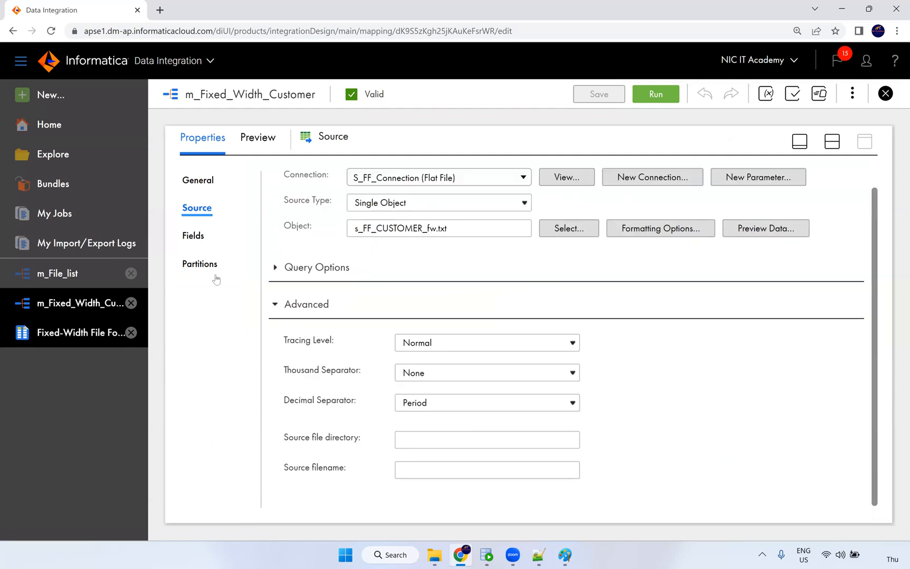
pyautogui.click(201, 241)
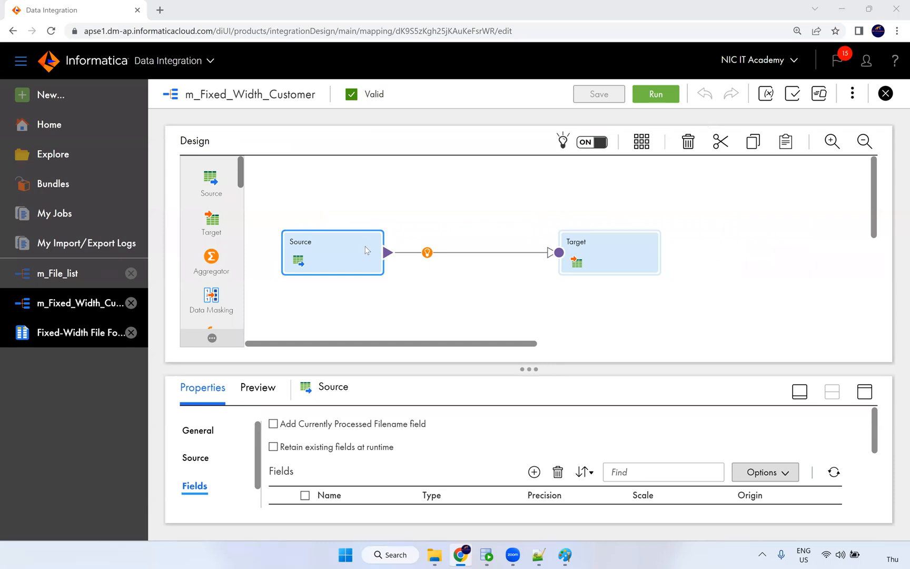
pyautogui.click(214, 225)
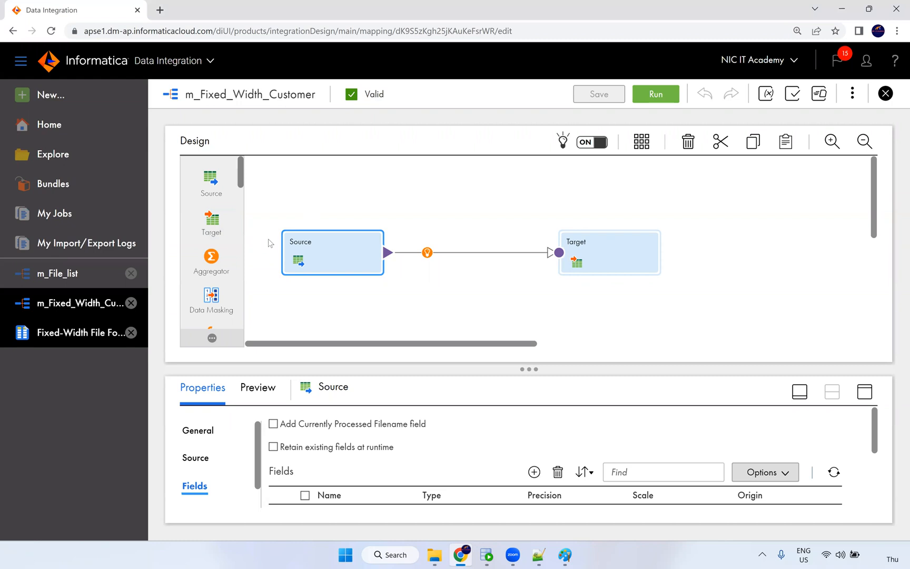
# Review the Target transformation's settings and its Create New at Runtime table option, and cancel the object selection without changes.
pyautogui.click(613, 245)
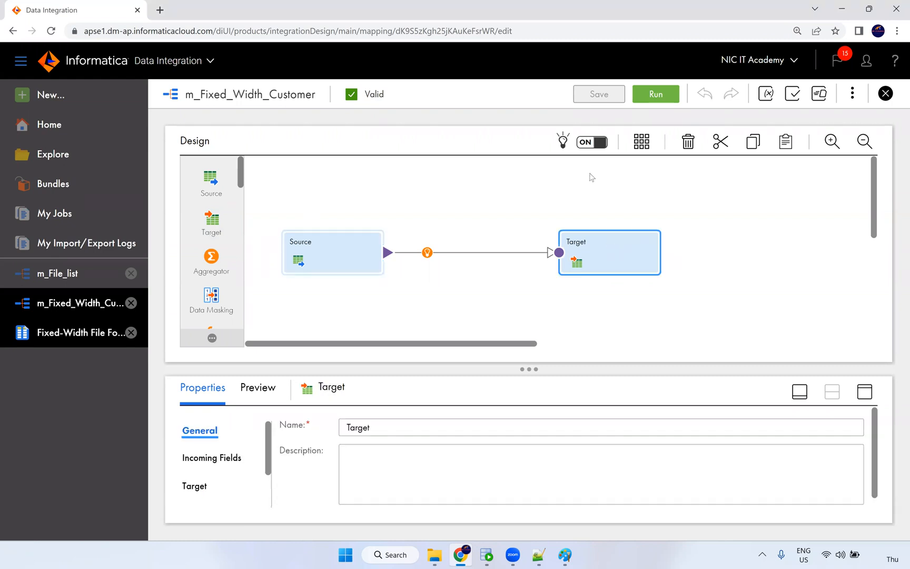
pyautogui.click(865, 392)
pyautogui.click(195, 236)
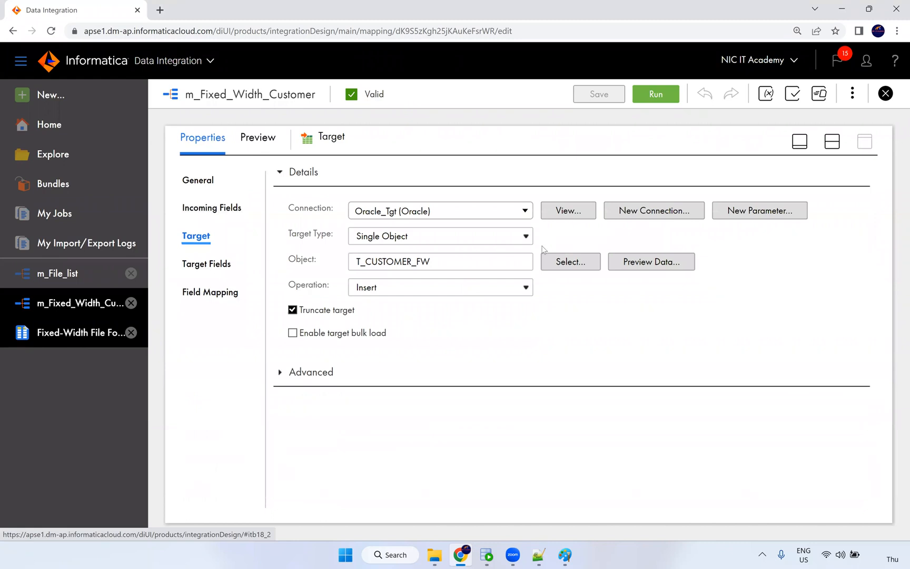
pyautogui.click(549, 254)
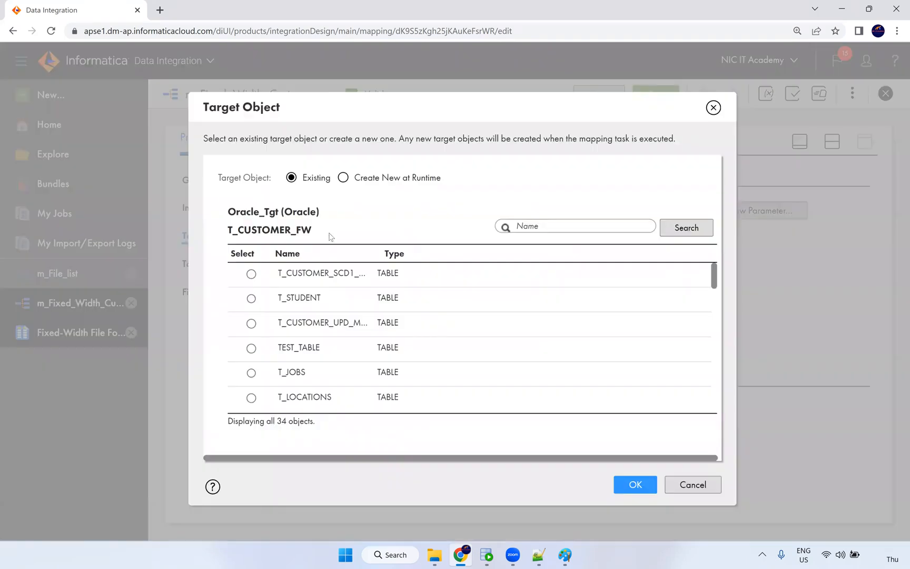
pyautogui.click(366, 178)
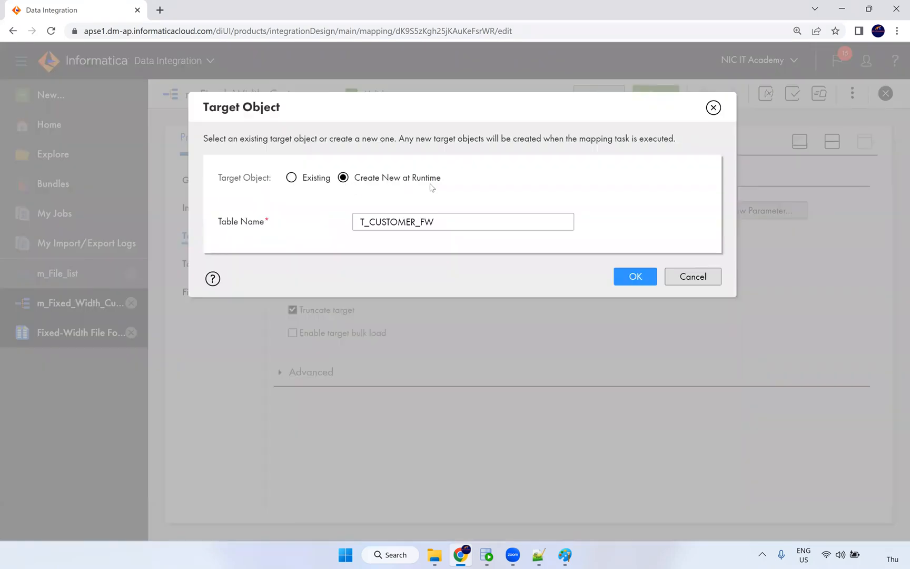
pyautogui.press('Tab')
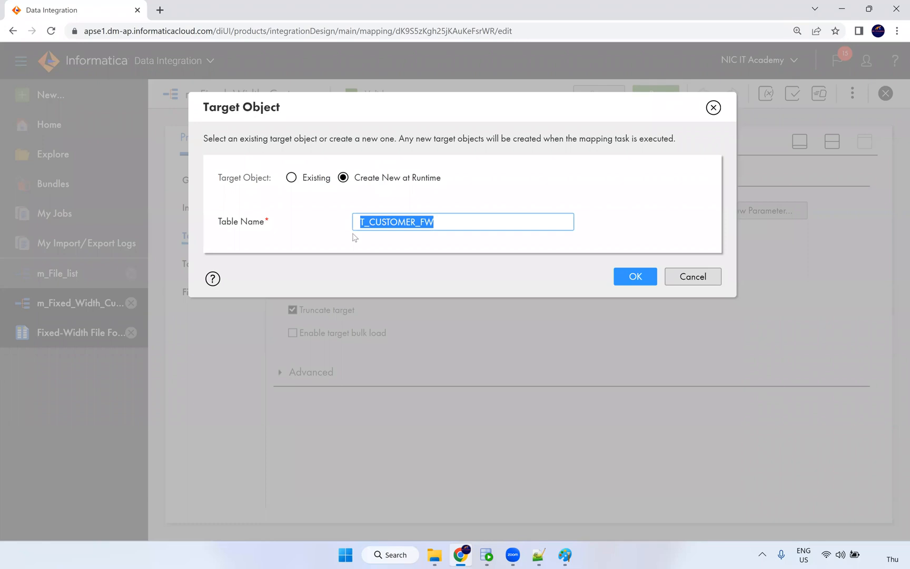
pyautogui.click(679, 276)
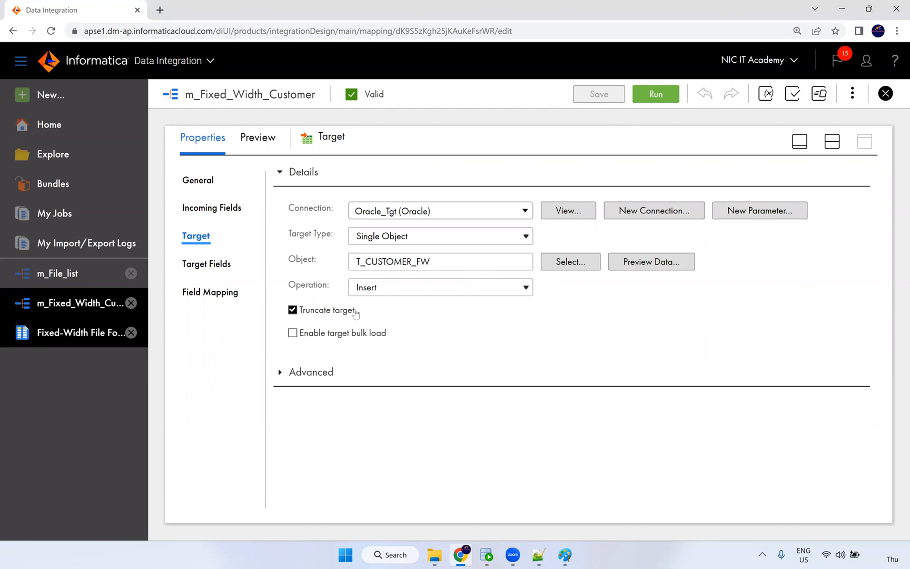
# Open the run definition for m_Fixed_Width_Customer, query T_CUSTOMER_FW in SQL Developer, and return to Chrome.
pyautogui.click(834, 141)
pyautogui.click(656, 96)
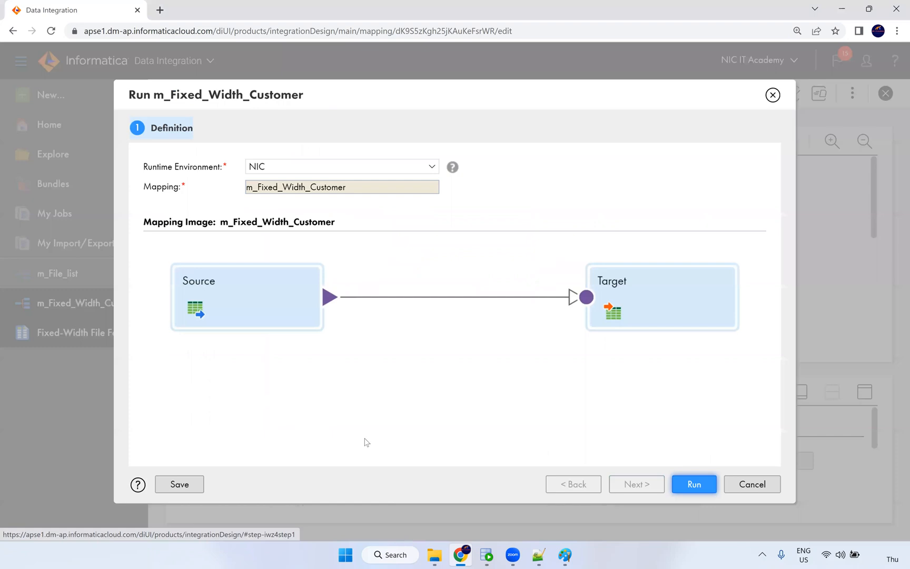
pyautogui.click(488, 554)
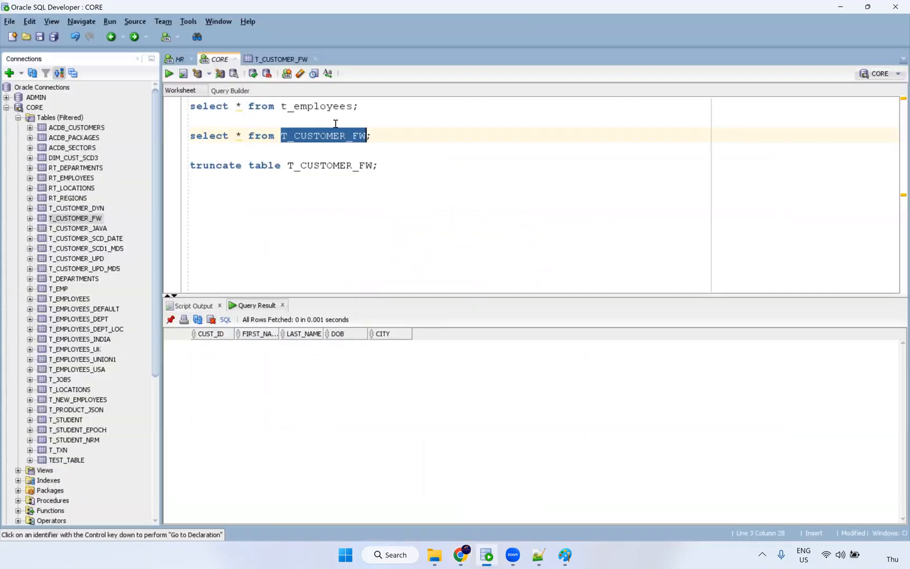
pyautogui.click(320, 135)
pyautogui.hotkey('ctrl', 'Return')
pyautogui.hotkey('alt', 'Tab')
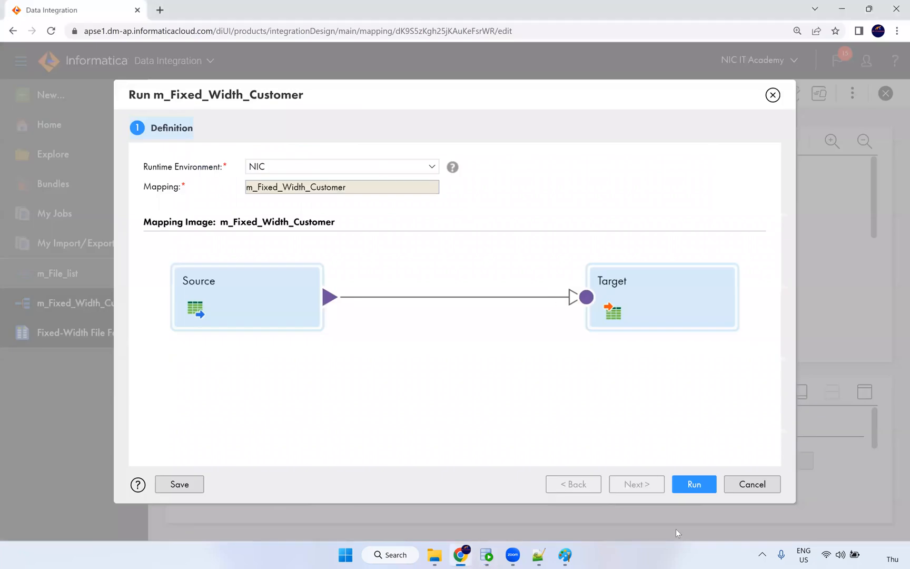
# Run m_Fixed_Width_Customer and refresh its job status in My Jobs until the run ends.
pyautogui.click(693, 491)
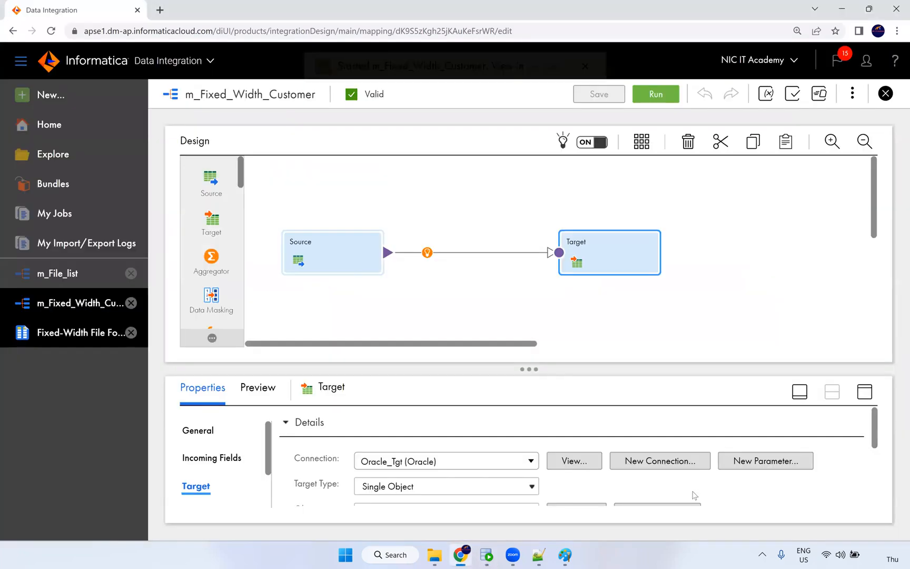
pyautogui.click(538, 95)
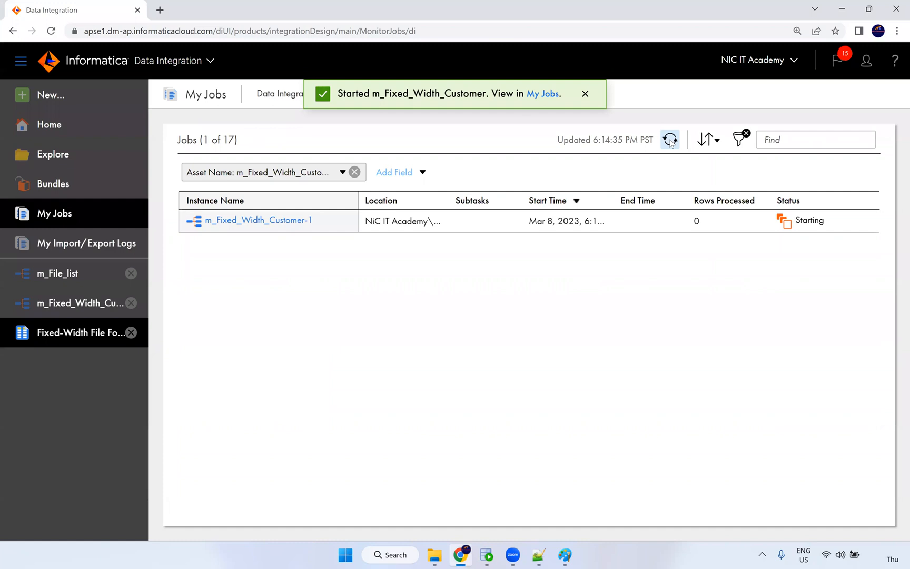
pyautogui.click(671, 140)
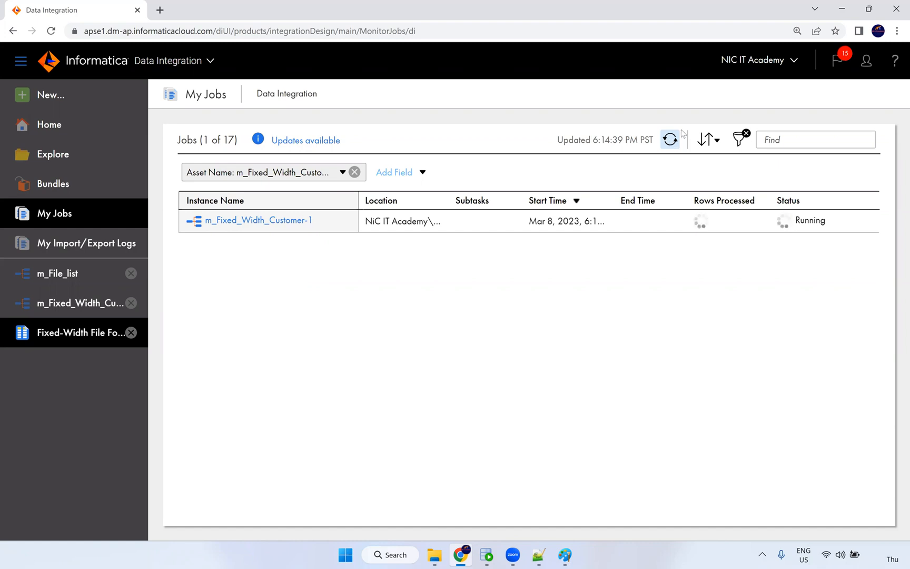
pyautogui.click(669, 141)
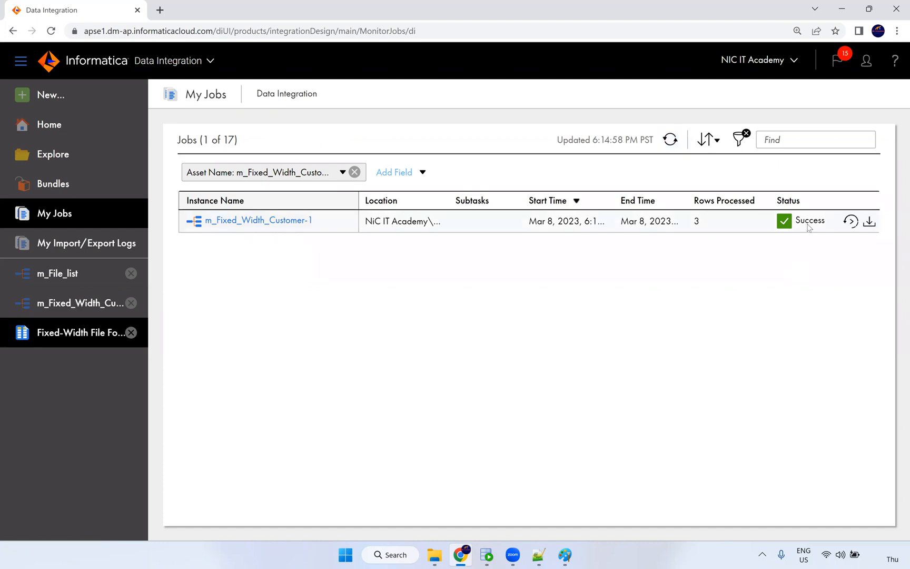
# Switch to SQL Developer and rerun the select query on T_CUSTOMER_FW to check the loaded rows.
pyautogui.click(492, 556)
pyautogui.hotkey('ctrl', 'Return')
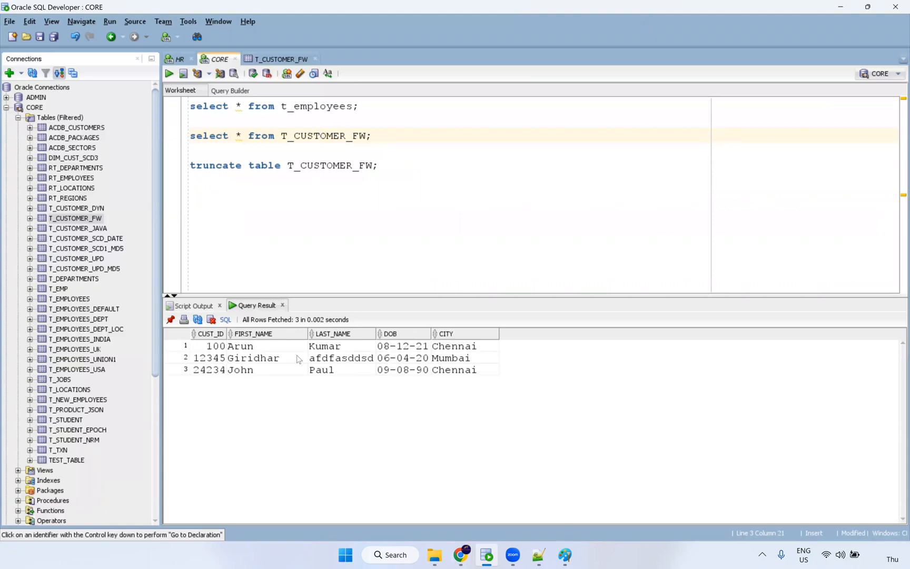
pyautogui.moveTo(278, 376); pyautogui.dragTo(277, 364)
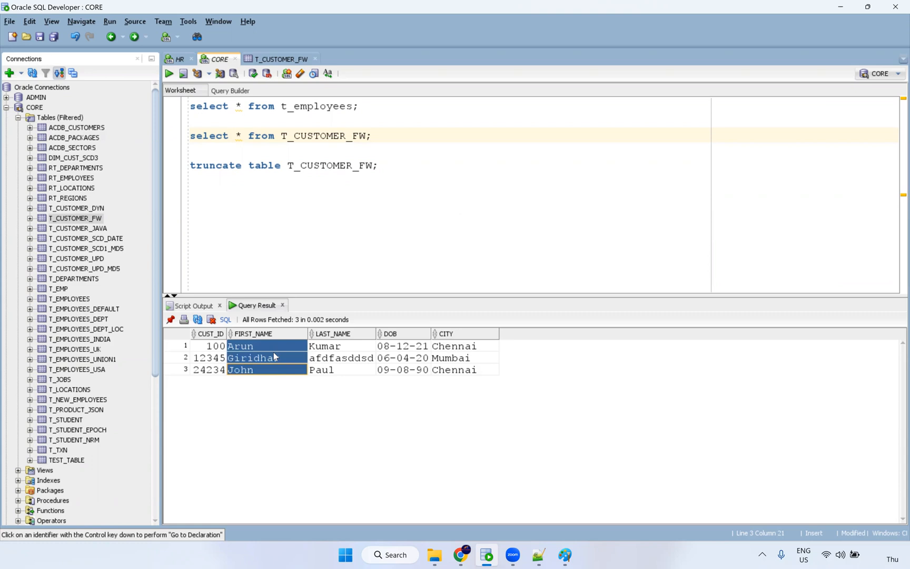
# Inspect the full FIRST_NAME value of the first row for trailing spaces, and close the value view.
pyautogui.doubleClick(261, 349)
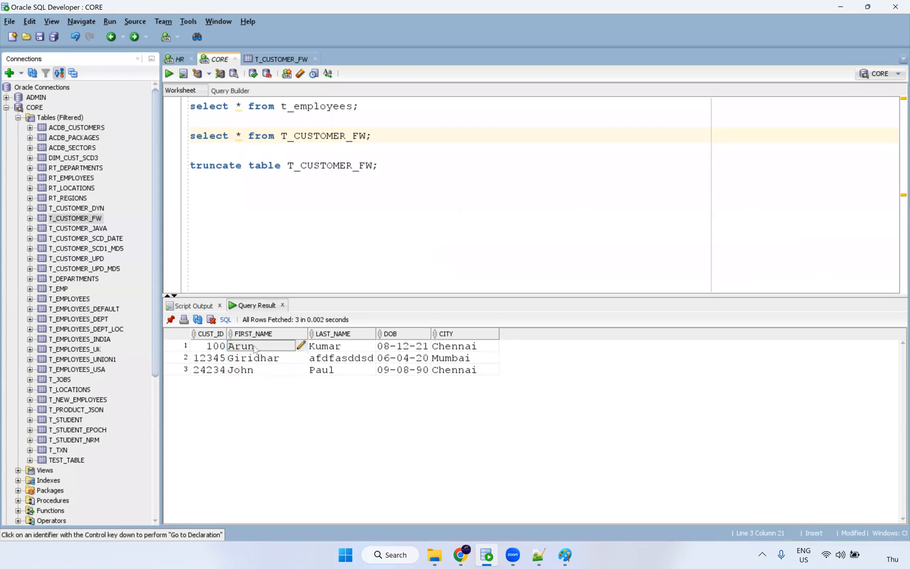
pyautogui.click(301, 345)
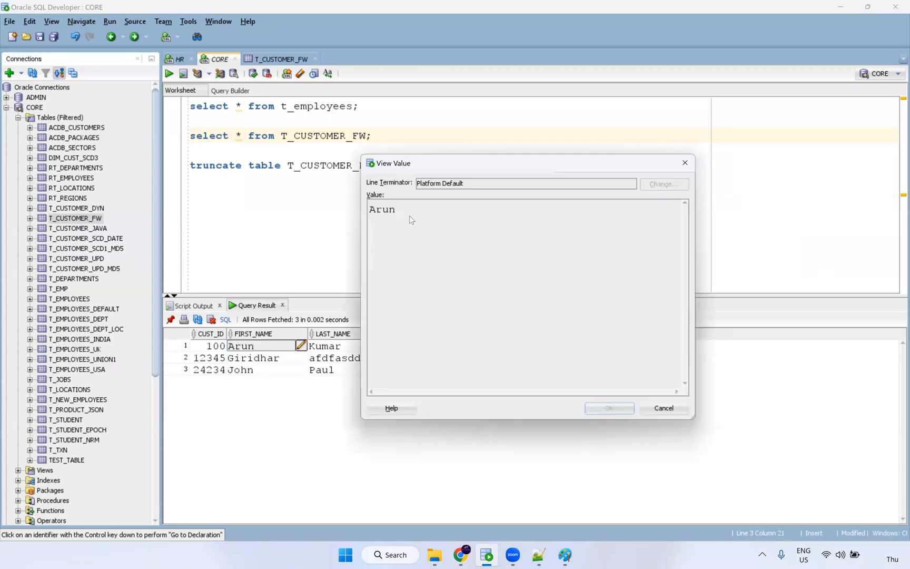
pyautogui.moveTo(372, 215); pyautogui.dragTo(394, 215)
pyautogui.moveTo(485, 211); pyautogui.dragTo(490, 212)
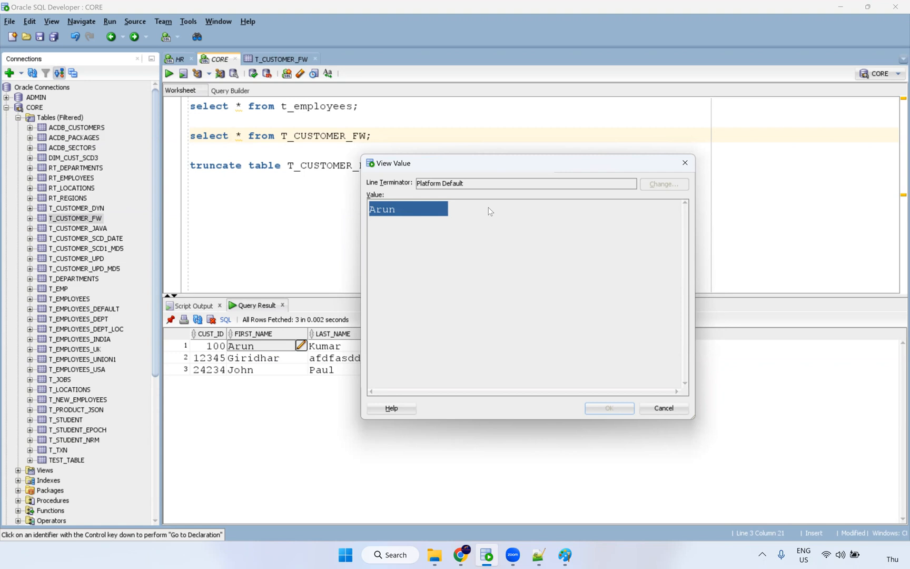
pyautogui.click(407, 216)
pyautogui.moveTo(397, 214); pyautogui.dragTo(451, 213)
pyautogui.click(664, 408)
# Examine the FIRST_NAME and CUST_ID values in the query result, widening the CUST_ID column slightly.
pyautogui.moveTo(286, 375); pyautogui.dragTo(280, 349)
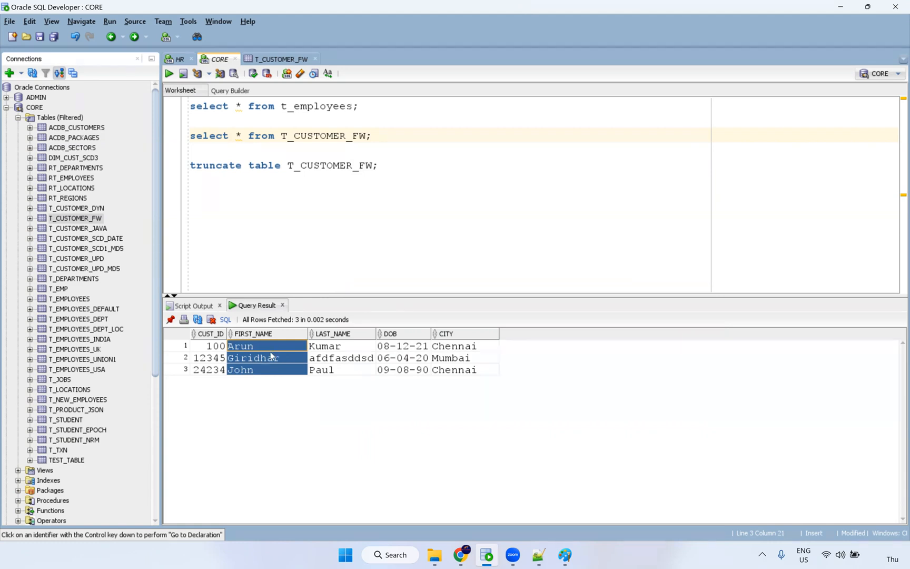
pyautogui.moveTo(222, 349); pyautogui.dragTo(217, 371)
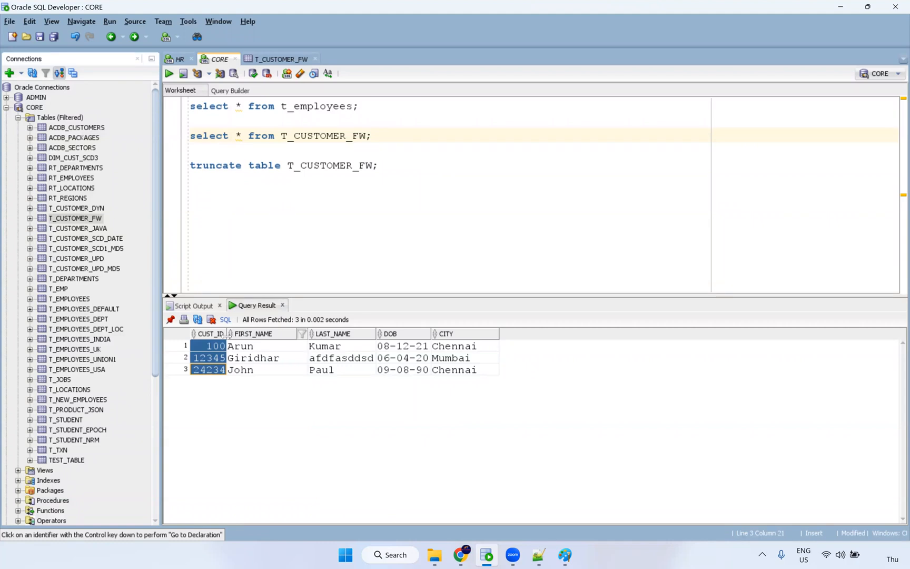
pyautogui.moveTo(227, 334); pyautogui.dragTo(235, 334)
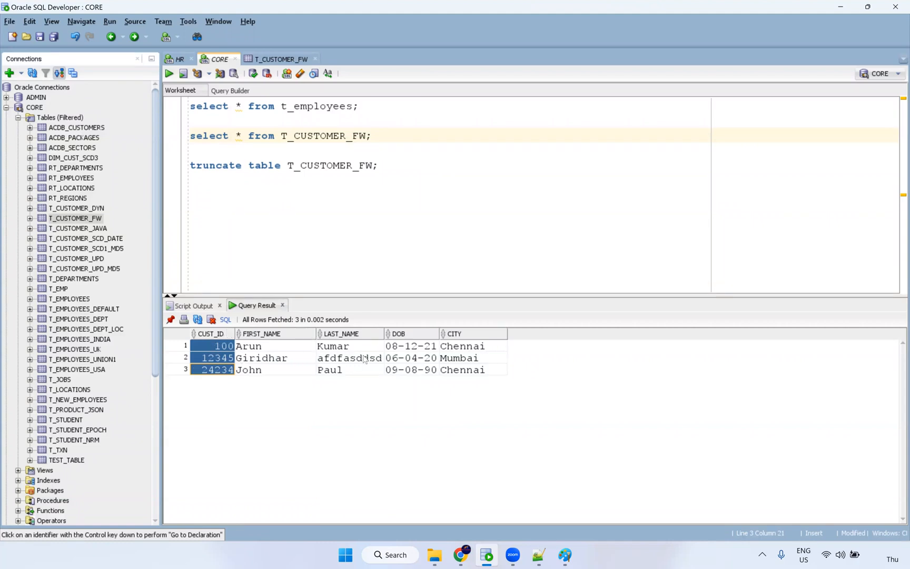
# Switch to Notepad++ and append akfdfud to the first name in line 2 of s_FF_EMP_fw.txt.
pyautogui.click(455, 554)
pyautogui.click(283, 221)
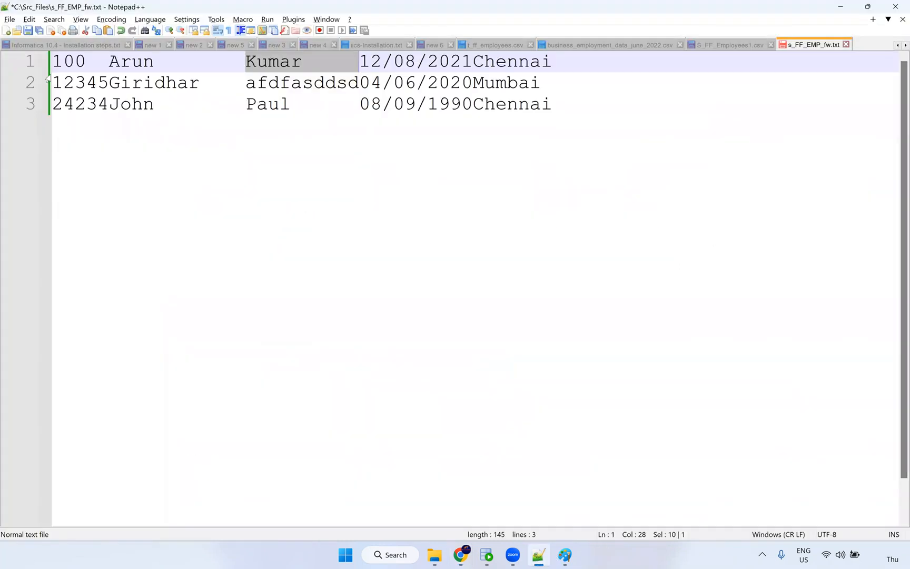
pyautogui.click(111, 63)
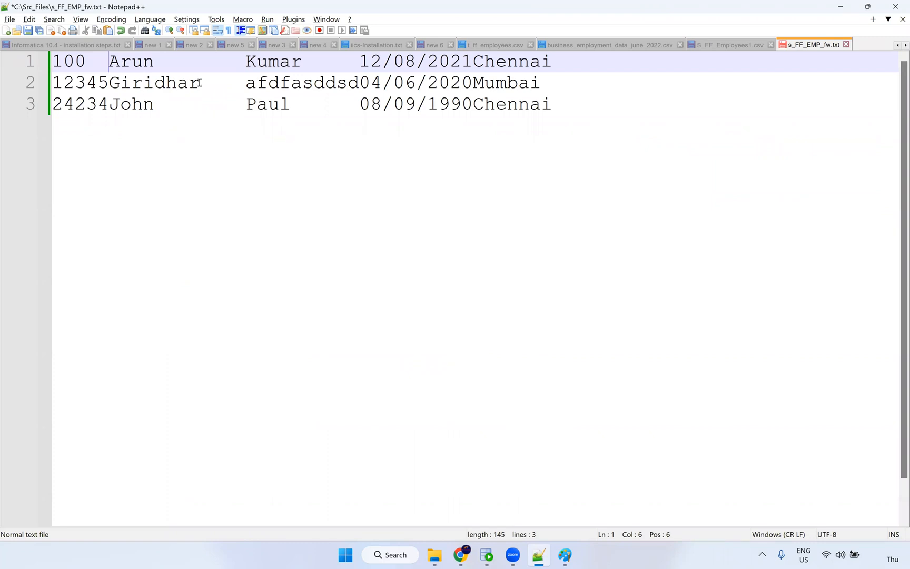
pyautogui.click(199, 83)
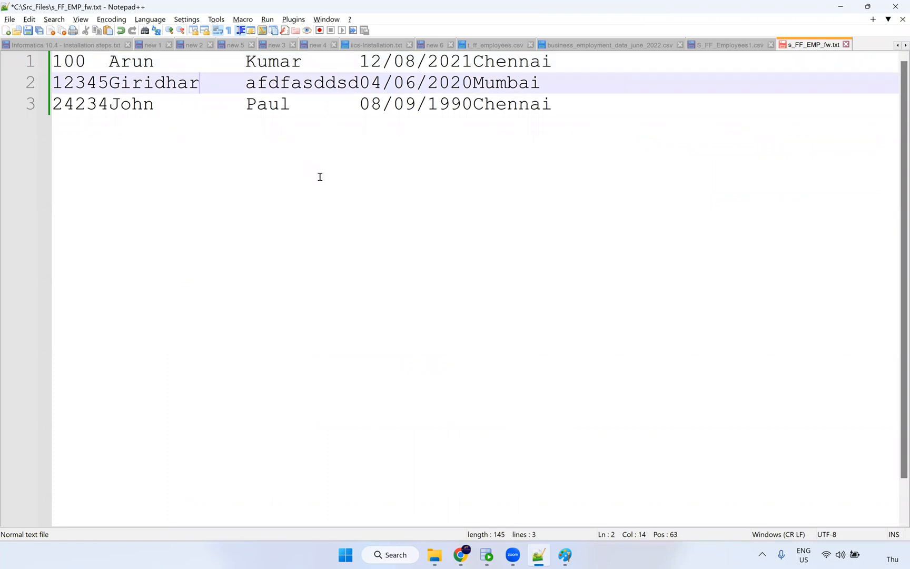
pyautogui.write('8899')
pyautogui.press('BackSpace')
pyautogui.press('BackSpace')
pyautogui.press('BackSpace')
pyautogui.press('BackSpace')
pyautogui.write('akfdfud')
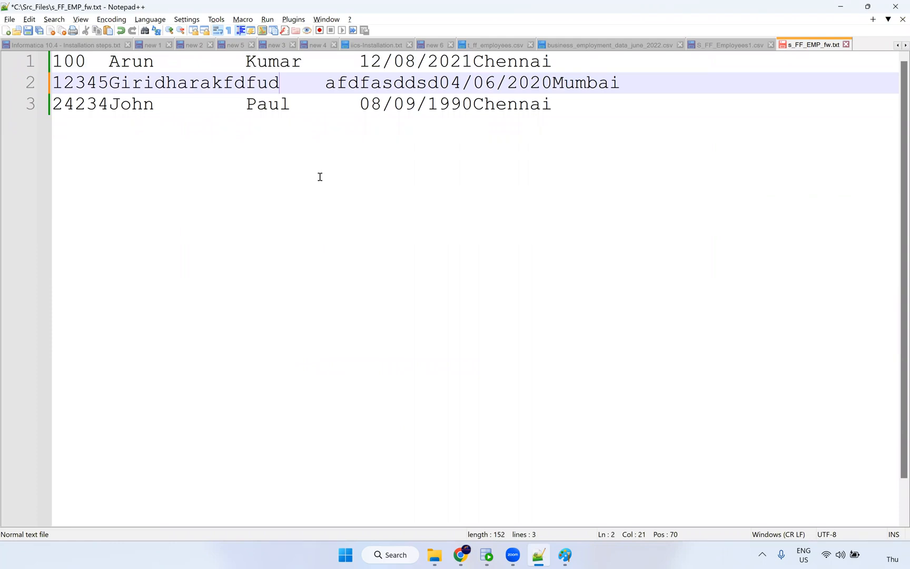
# Delete the four padding spaces between the first name and the last name in line 2.
pyautogui.press('Right')
pyautogui.press('Right')
pyautogui.press('BackSpace')
pyautogui.press('BackSpace')
pyautogui.press('BackSpace')
pyautogui.press('BackSpace')
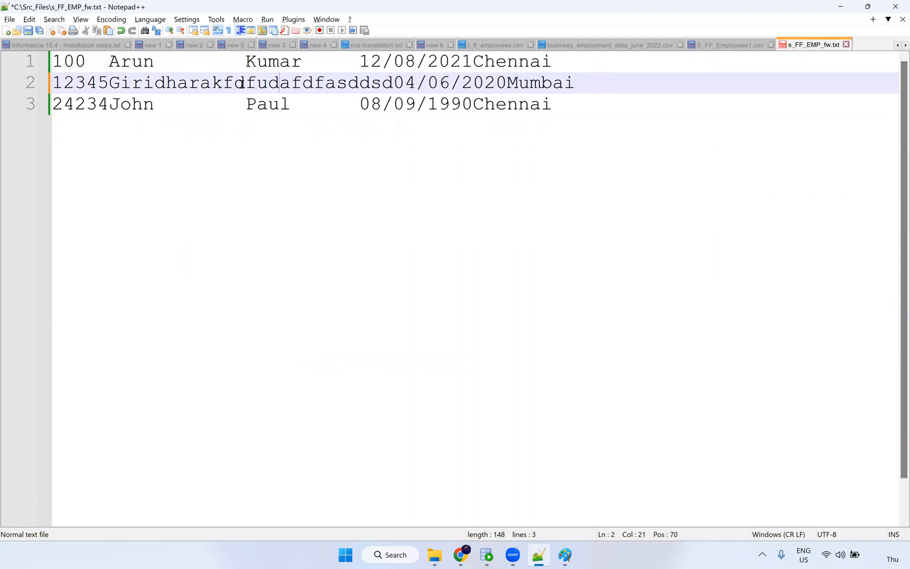
# Examine how the fixed widths split line 2 by selecting its 12-character first name and the two following 10-character fields.
pyautogui.moveTo(246, 83); pyautogui.dragTo(109, 83)
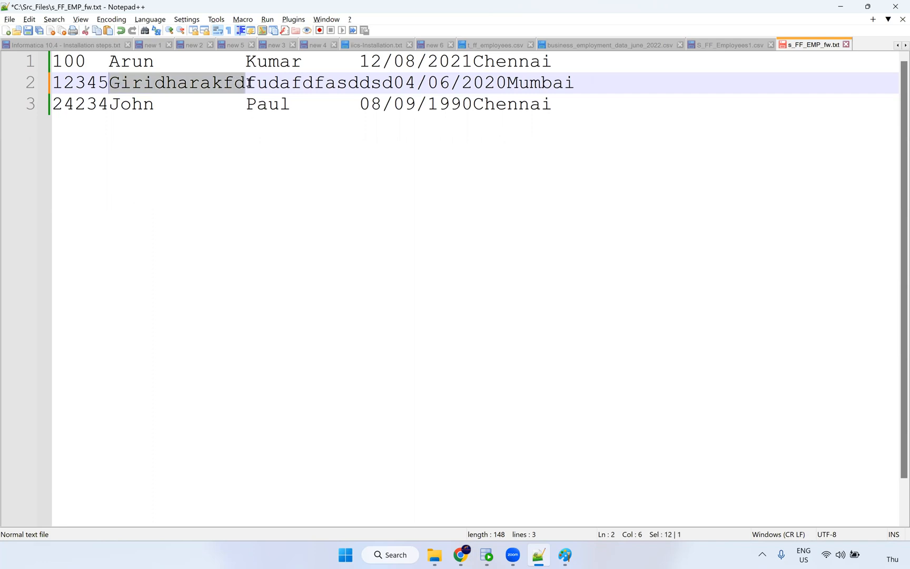
pyautogui.click(247, 83)
pyautogui.hotkey('shift', 'Right')
pyautogui.hotkey('shift', 'Right')
pyautogui.hotkey('shift', 'Right')
pyautogui.hotkey('shift', 'Right')
pyautogui.hotkey('shift', 'Right')
pyautogui.hotkey('shift', 'Right')
pyautogui.hotkey('shift', 'Right')
pyautogui.hotkey('shift', 'Right')
pyautogui.hotkey('shift', 'Right')
pyautogui.hotkey('shift', 'Right')
pyautogui.hotkey('shift', 'Right')
pyautogui.hotkey('shift', 'Right')
pyautogui.hotkey('shift', 'Right')
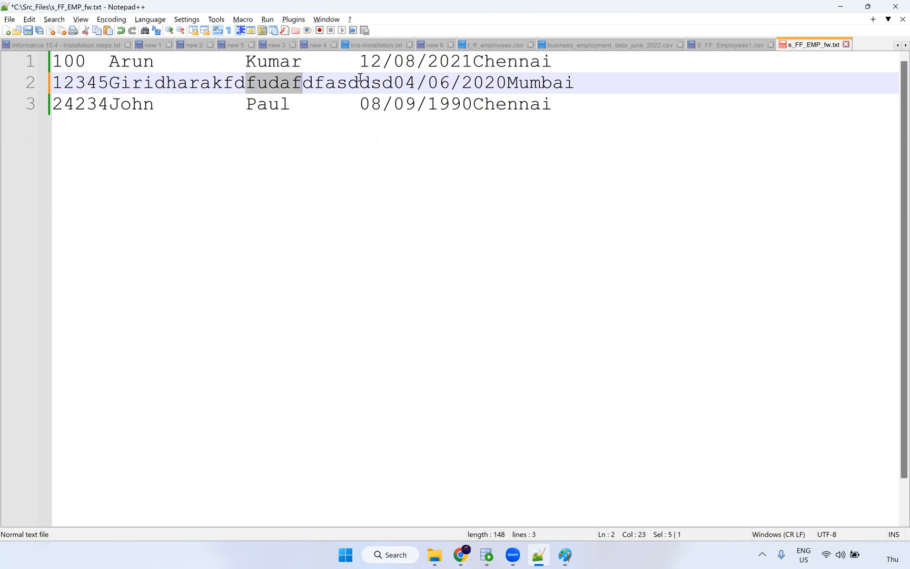
pyautogui.hotkey('shift', 'Left')
pyautogui.hotkey('shift', 'Left')
pyautogui.hotkey('shift', 'Left')
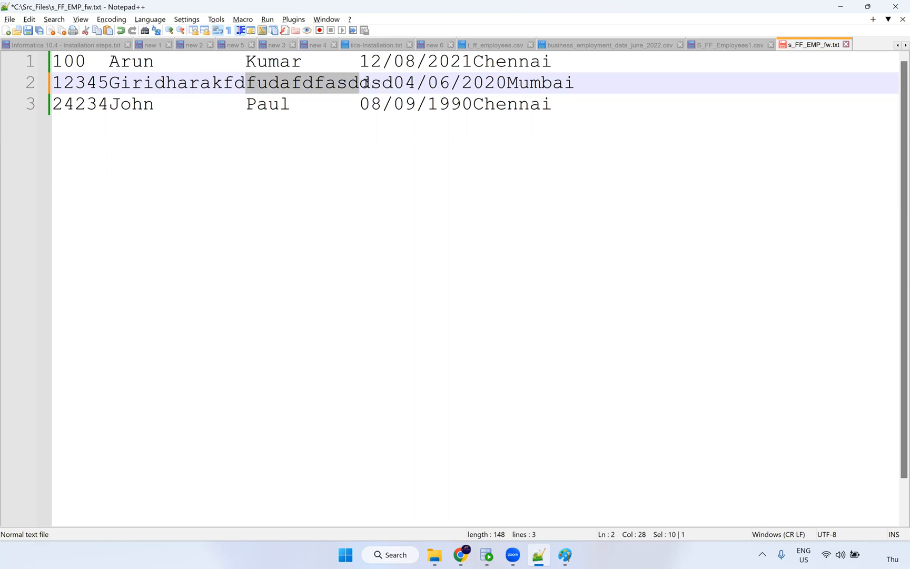
pyautogui.click(369, 82)
pyautogui.moveTo(359, 83); pyautogui.dragTo(467, 82)
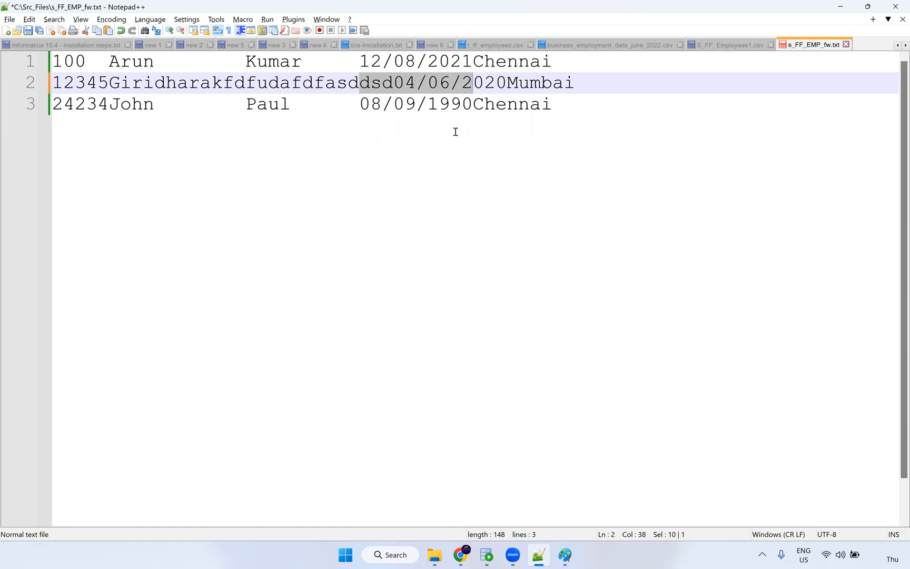
# Undo the removal of the padding spaces in line 2.
pyautogui.click(301, 84)
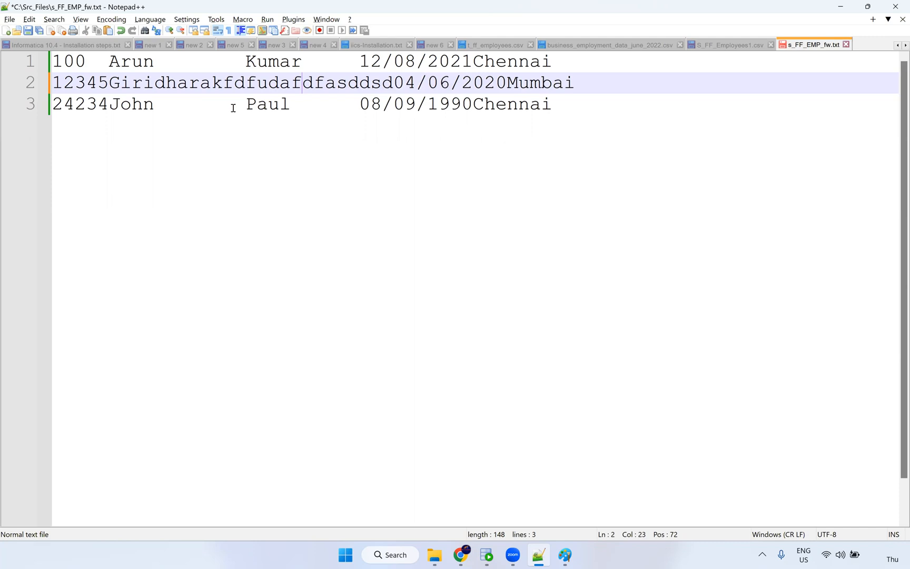
pyautogui.press('Left')
pyautogui.press('Left')
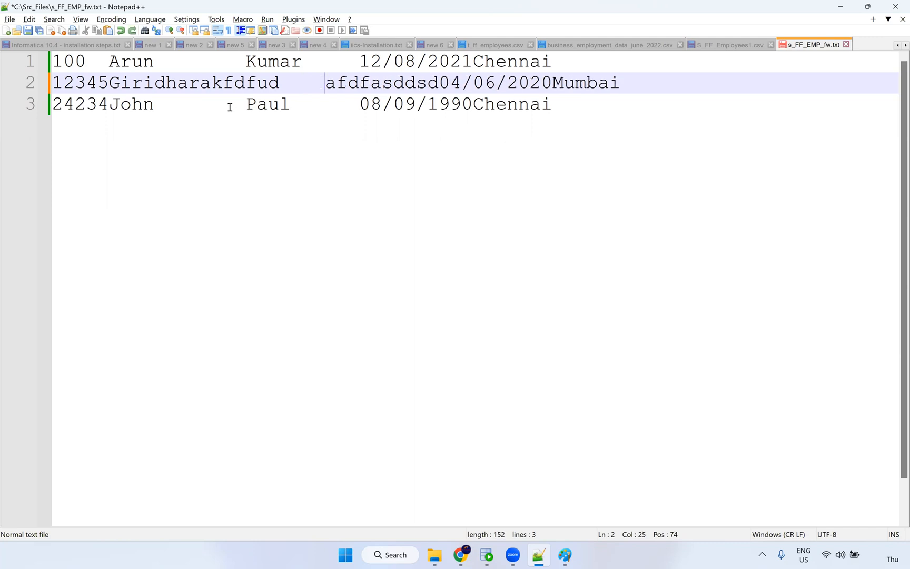
# Undo the akfdfud addition in line 2 and select that line's 12-character first-name field.
pyautogui.hotkey('ctrl', 'z')
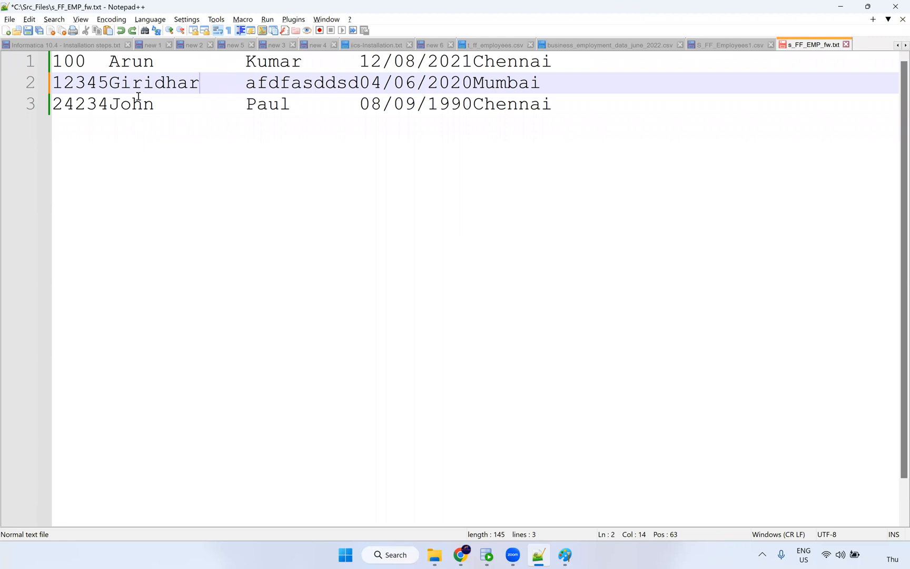
pyautogui.moveTo(109, 83); pyautogui.dragTo(244, 82)
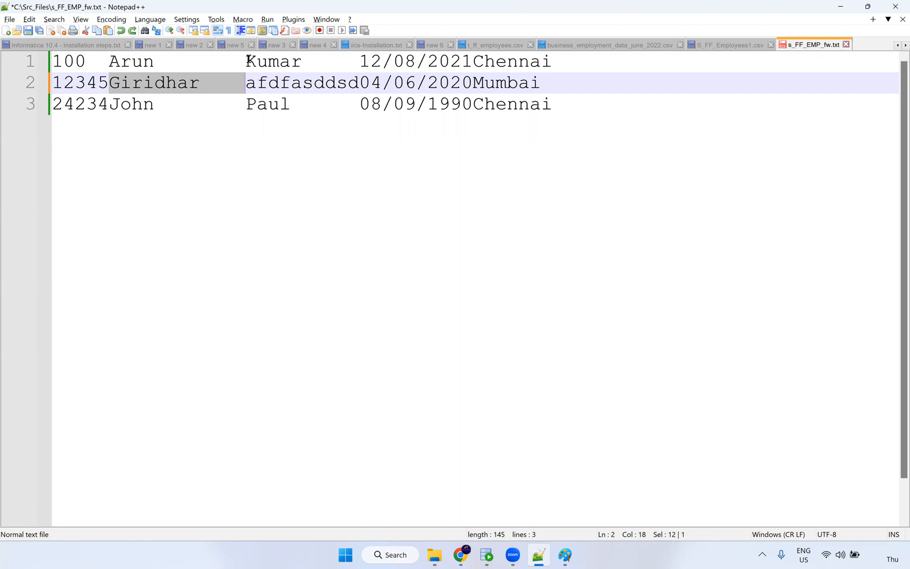
# Widen the first-name field to 28 characters by padding all three lines with spaces before the last names.
pyautogui.click(247, 61)
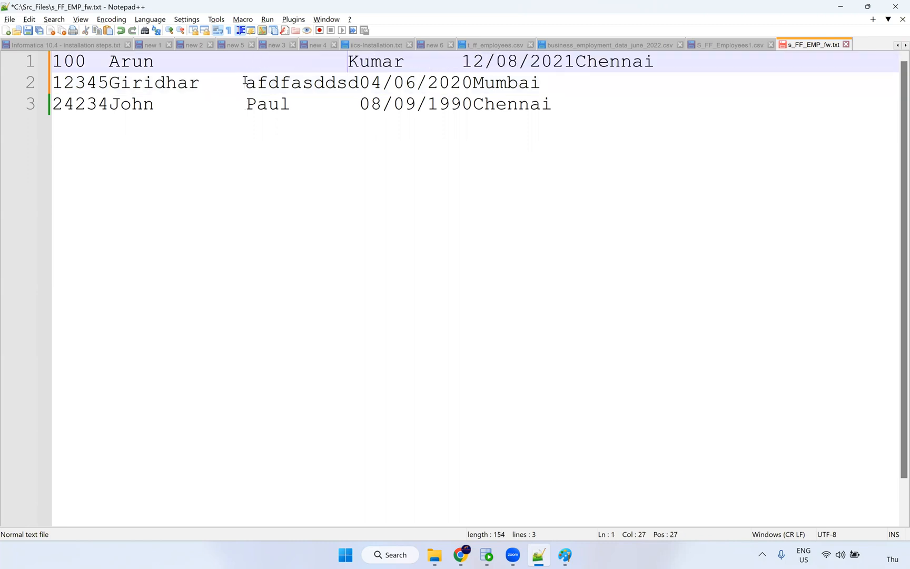
pyautogui.click(251, 83)
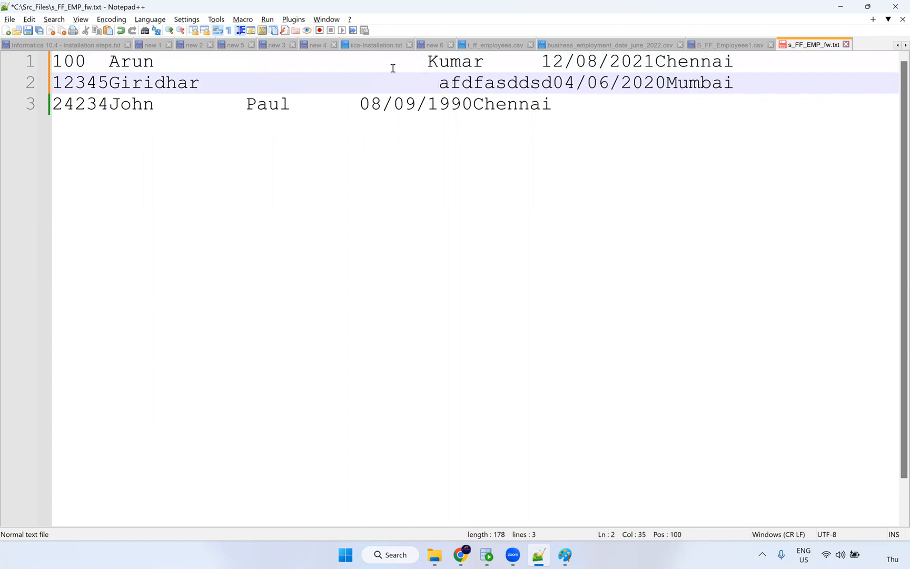
pyautogui.press('BackSpace')
pyautogui.click(248, 104)
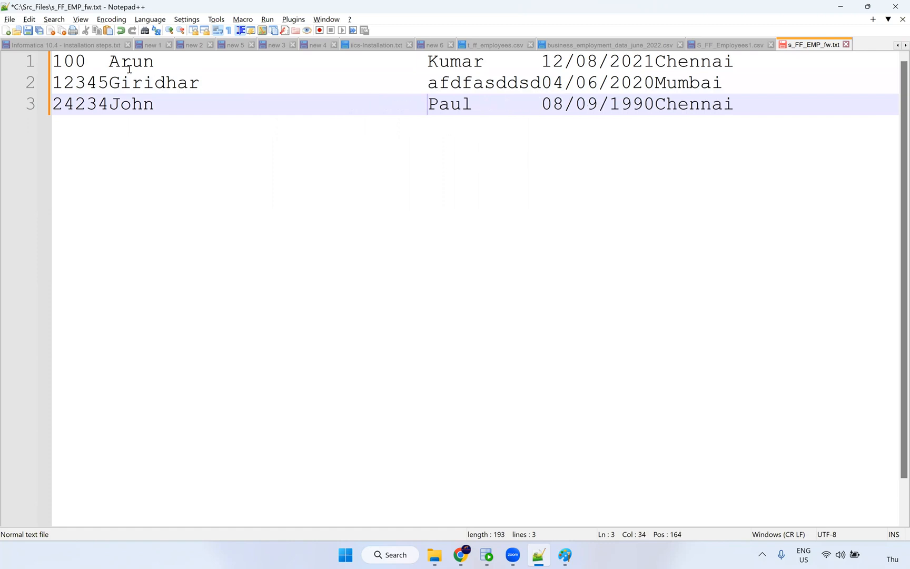
# Inspect the widened first-name field by selecting it, and close s_FF_EMP_fw.txt without saving the changes.
pyautogui.moveTo(109, 81); pyautogui.dragTo(428, 82)
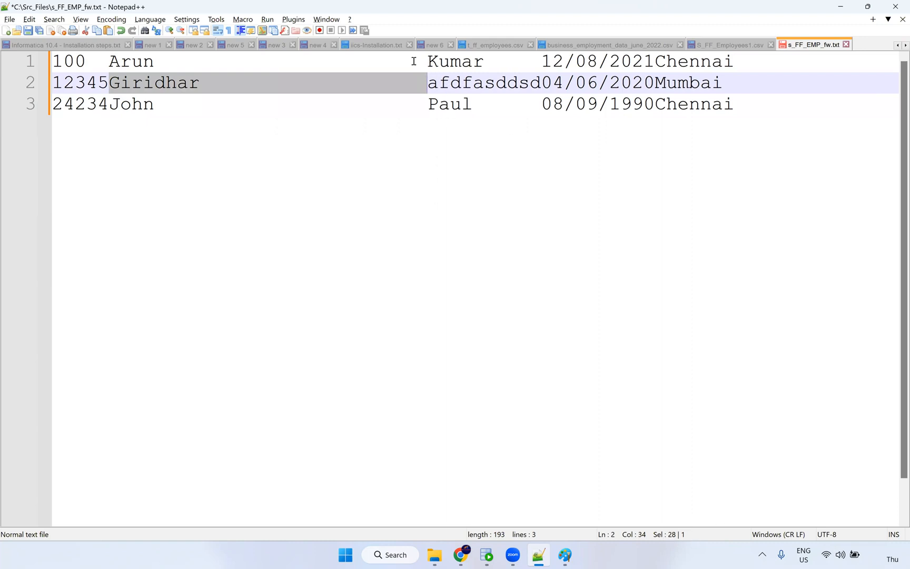
pyautogui.moveTo(110, 61); pyautogui.dragTo(325, 82)
pyautogui.moveTo(194, 86); pyautogui.dragTo(109, 86)
pyautogui.click(847, 46)
pyautogui.click(447, 311)
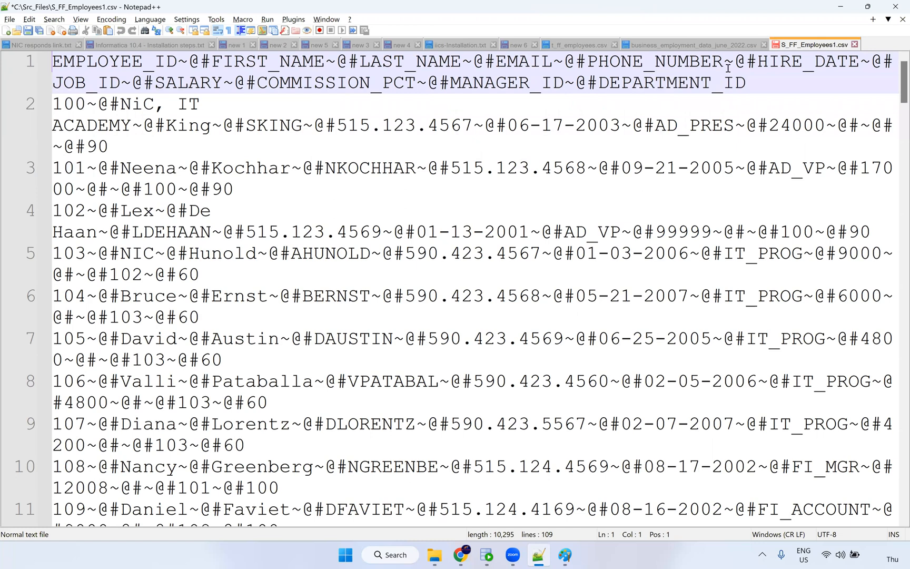
pyautogui.hotkey('alt', 'Tab')
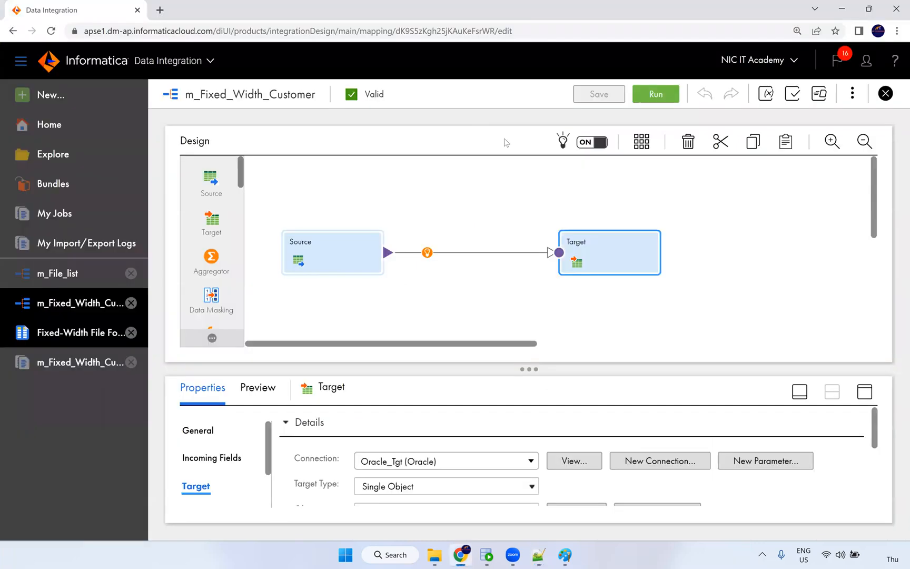
pyautogui.hotkey('alt', 'Tab')
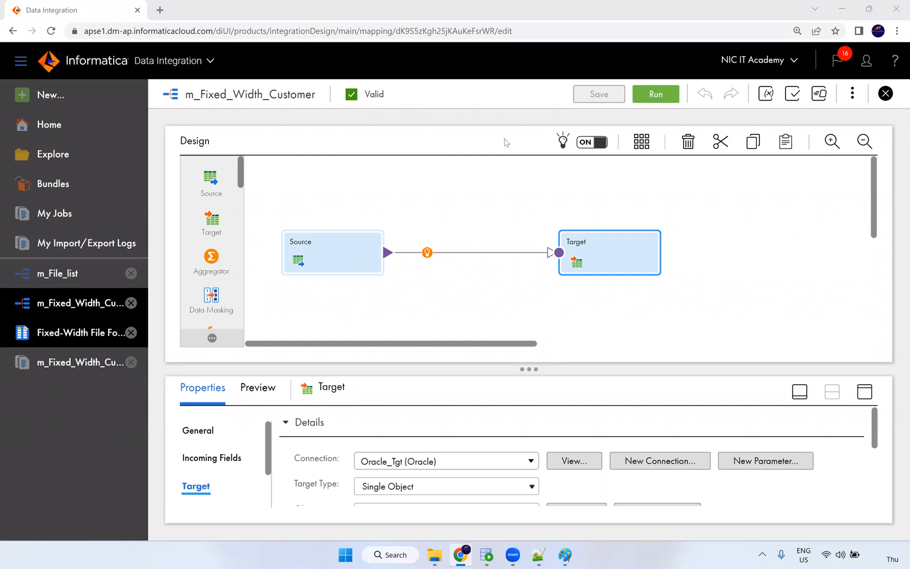
pyautogui.click(565, 555)
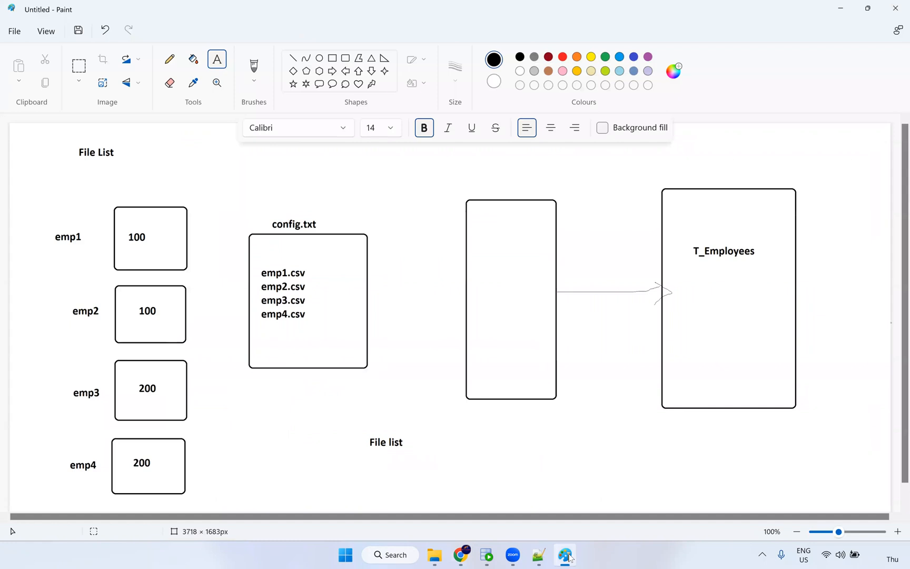
# Switch to Notepad++ and examine the delimited values from the salary onward in employee 100's record of S_FF_Employees1.csv.
pyautogui.click(539, 555)
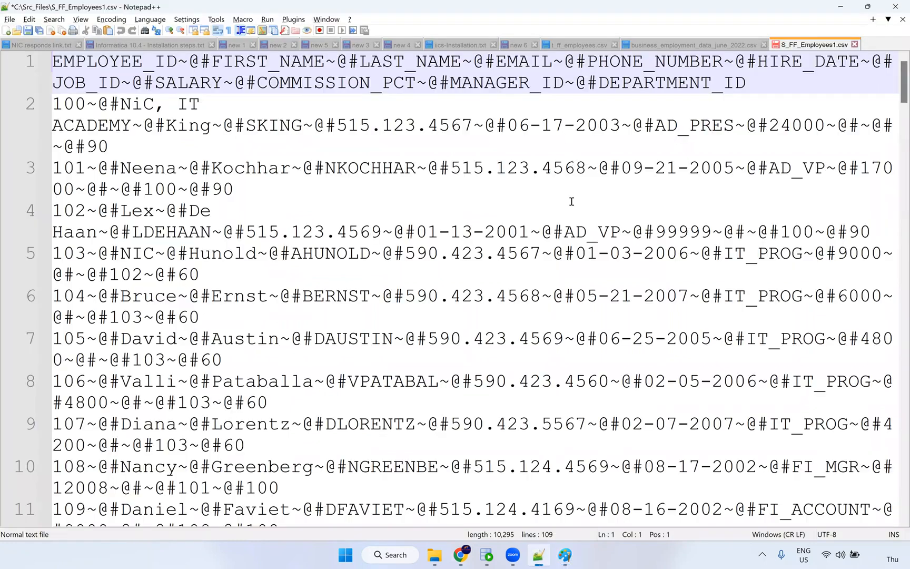
pyautogui.scroll(-4, 659, 88)
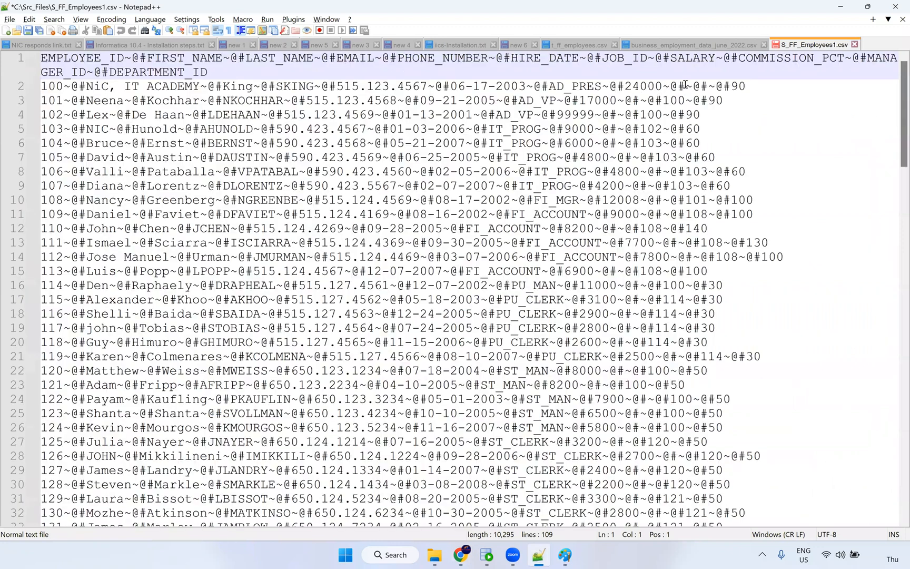
pyautogui.moveTo(625, 85); pyautogui.dragTo(748, 88)
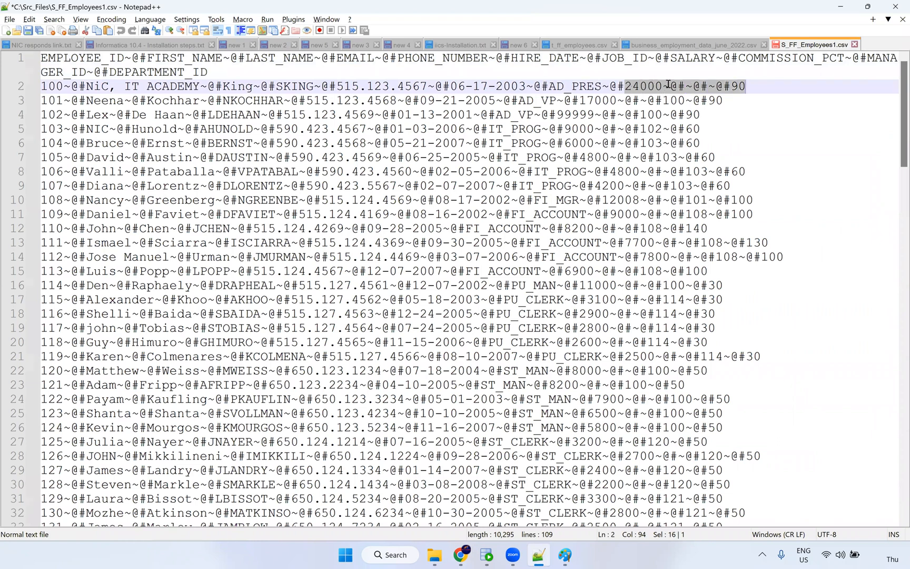
pyautogui.moveTo(640, 86); pyautogui.dragTo(668, 88)
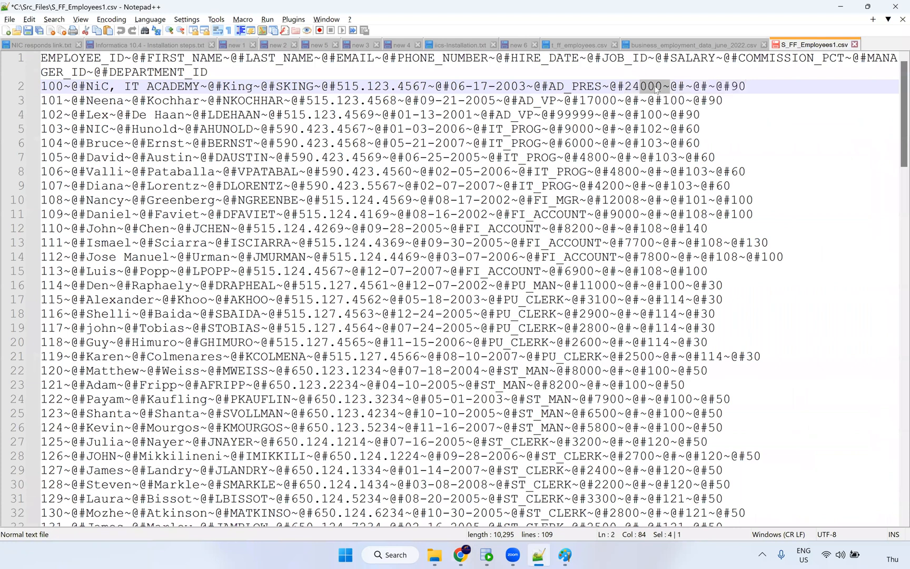
pyautogui.click(655, 86)
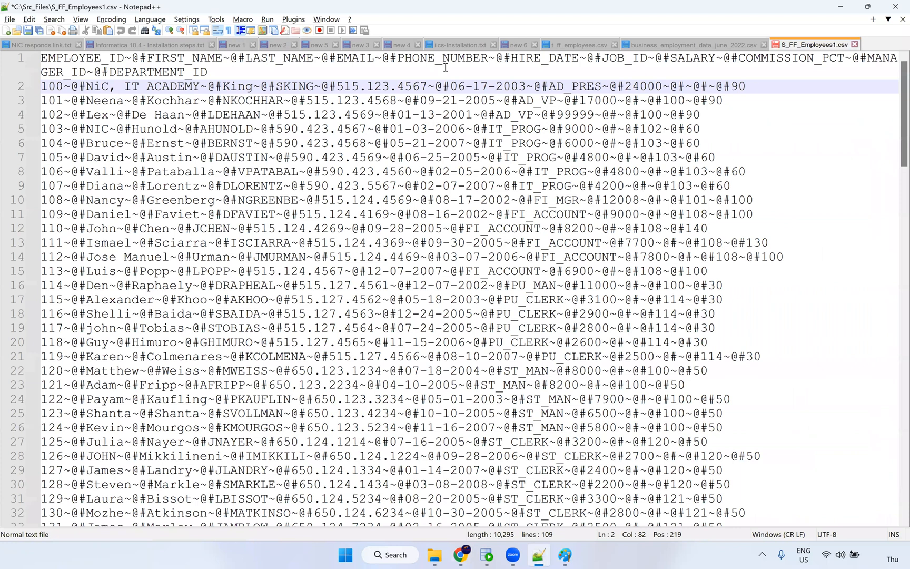
pyautogui.hotkey('shift', 'End')
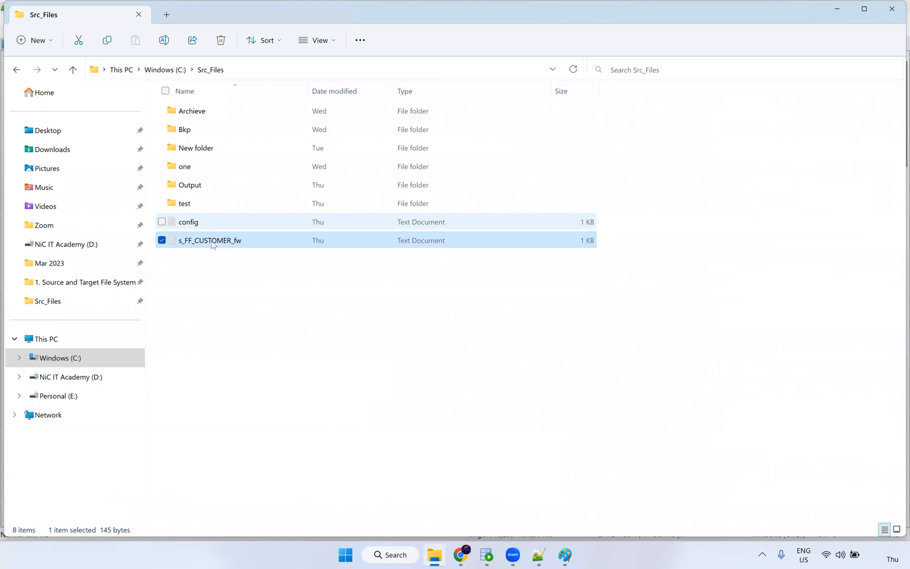
# Open s_FF_CUSTOMER_fw from the Src_Files folder, review its fixed-width rows, and close it.
pyautogui.doubleClick(211, 240)
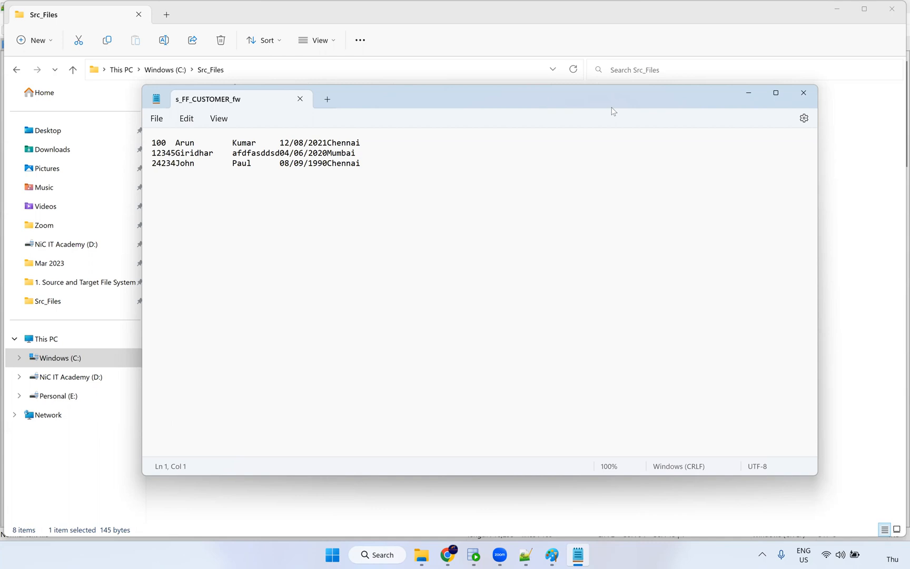
pyautogui.hotkey('alt', 'Tab')
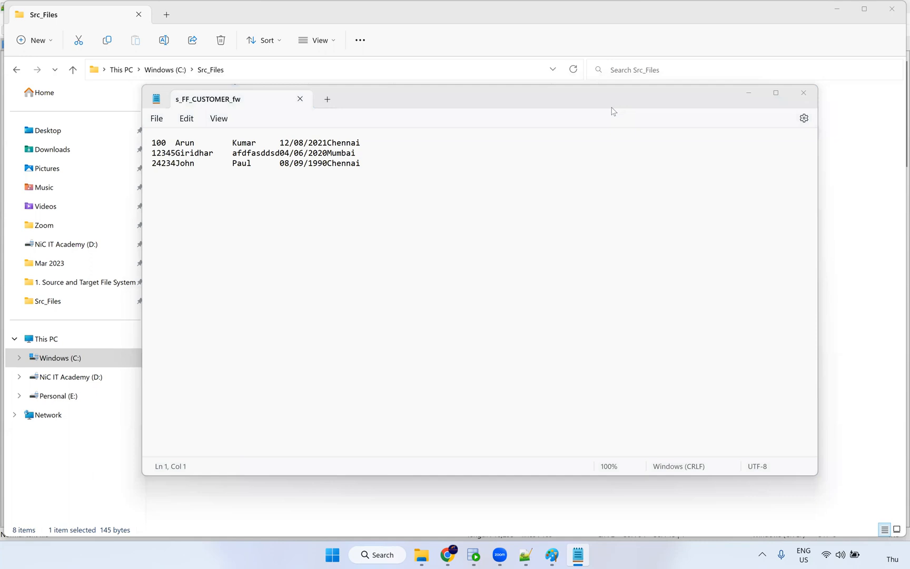
pyautogui.click(804, 93)
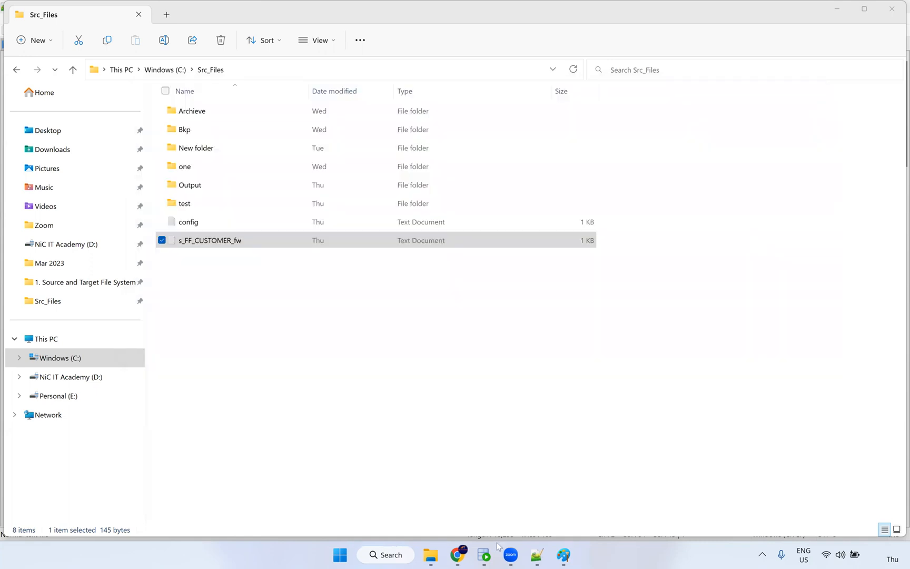
# Switch to Informatica in Chrome and show the dependencies of the m_S_FF_Employees_Data mapping in the Dev folder.
pyautogui.click(458, 555)
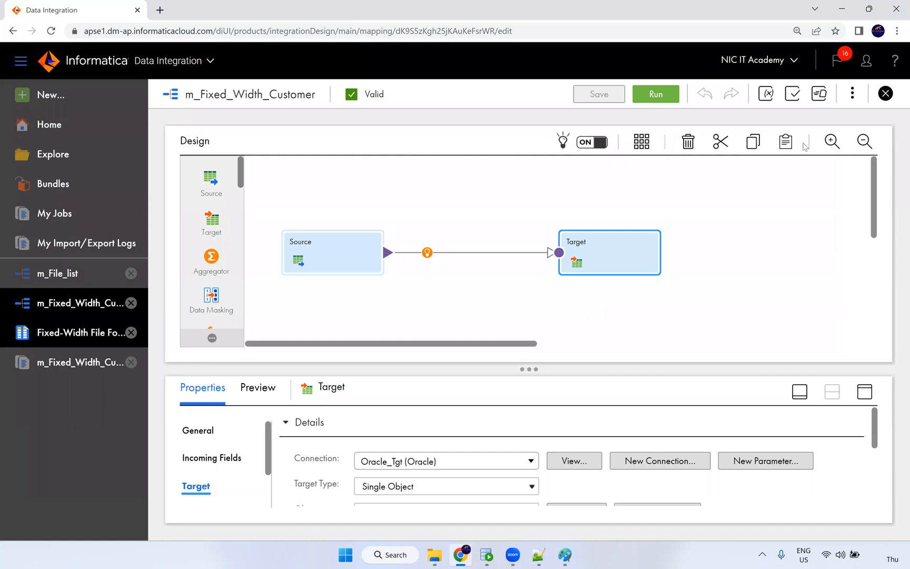
pyautogui.click(97, 163)
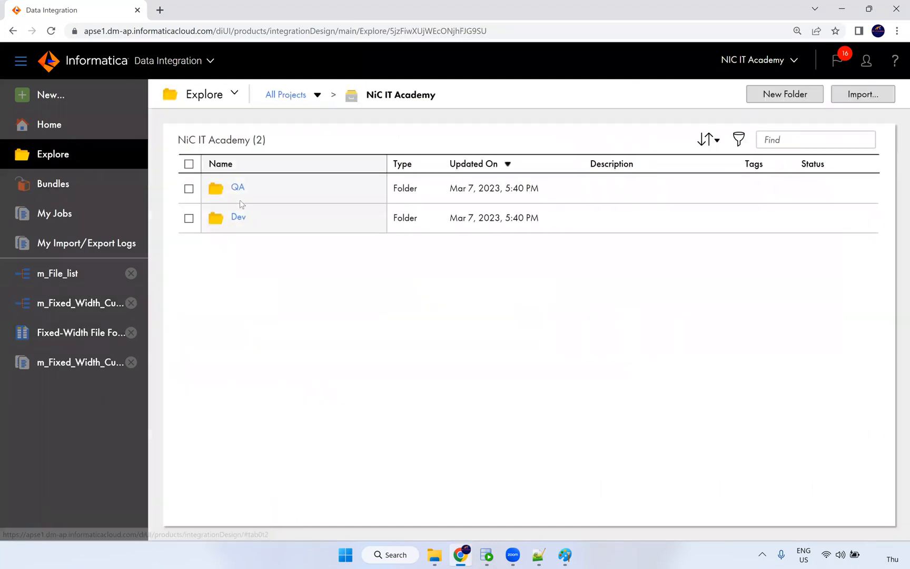
pyautogui.click(238, 218)
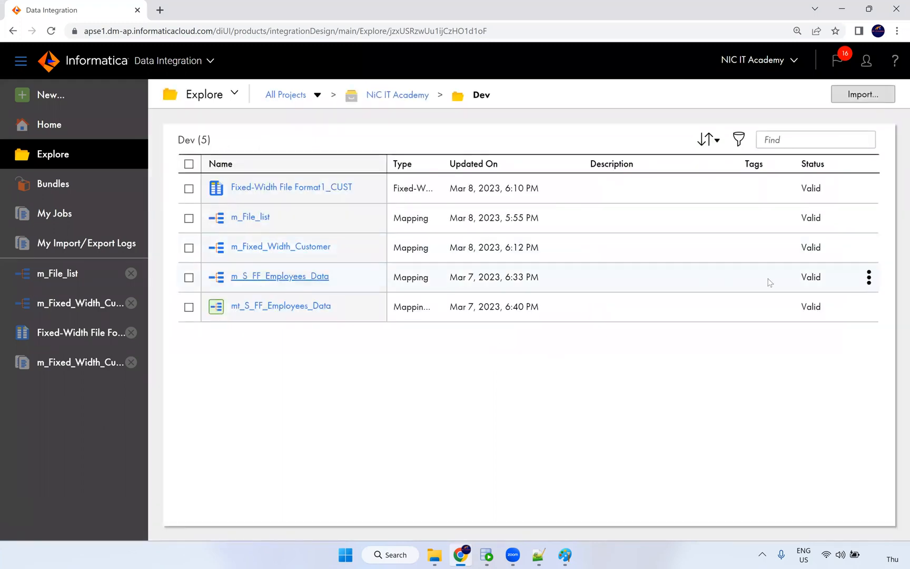
pyautogui.click(869, 278)
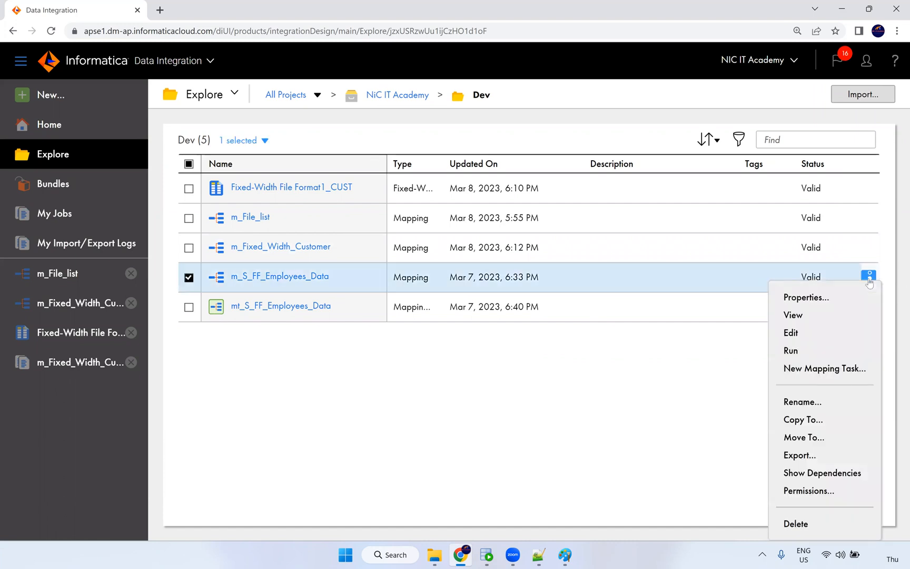
pyautogui.click(831, 473)
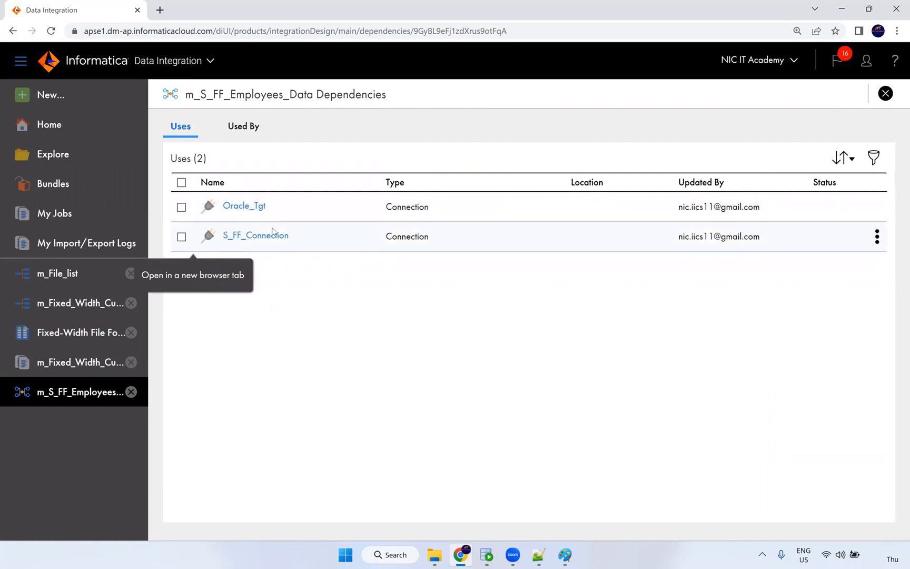
# Compare the assets that m_S_FF_Employees_Data uses with the assets it is used by.
pyautogui.click(273, 127)
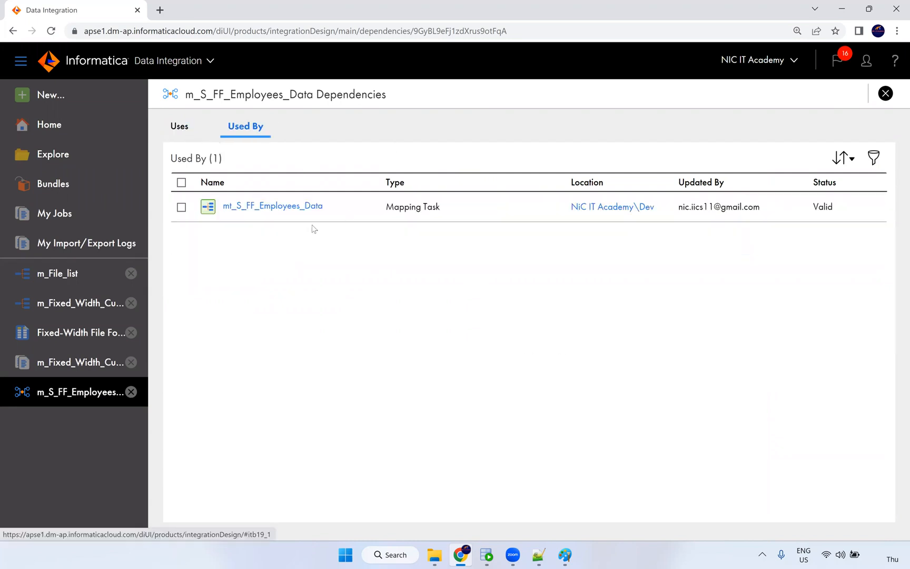
pyautogui.click(179, 129)
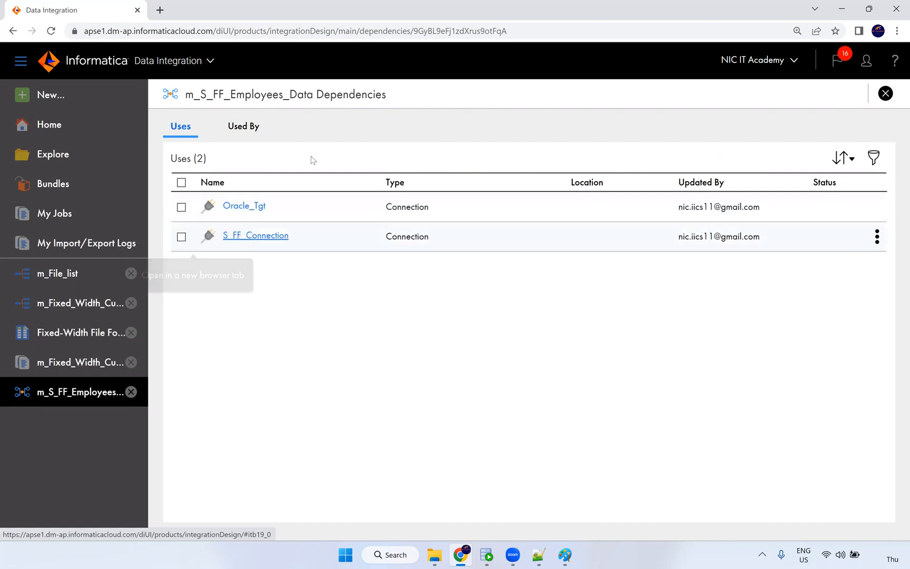
pyautogui.click(254, 130)
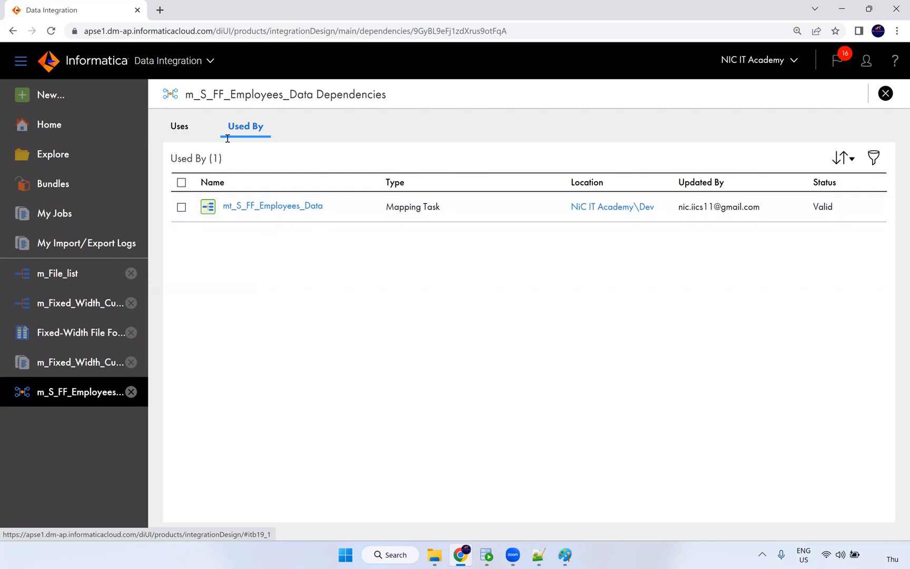
pyautogui.click(184, 136)
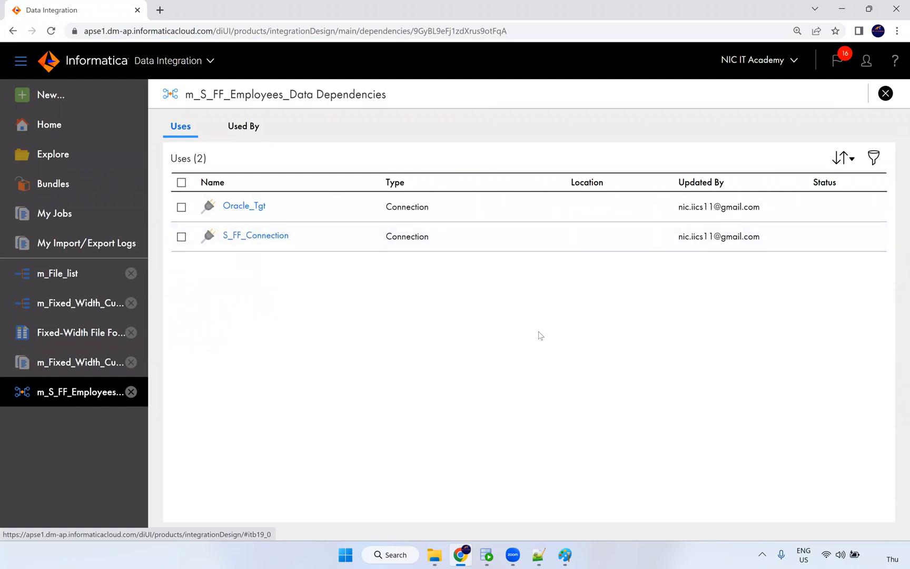
pyautogui.click(248, 129)
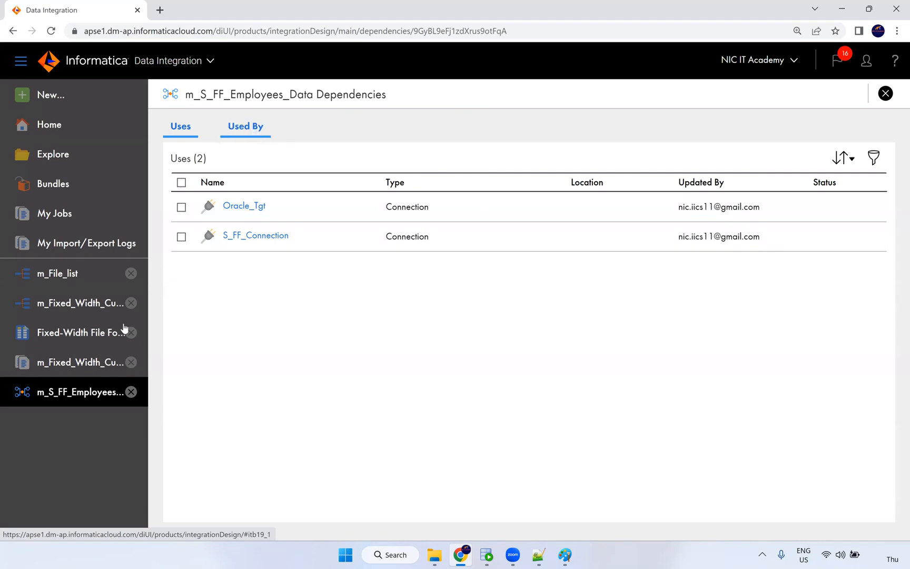
# Close the open job page of m_Fixed_Width_Customer.
pyautogui.click(57, 161)
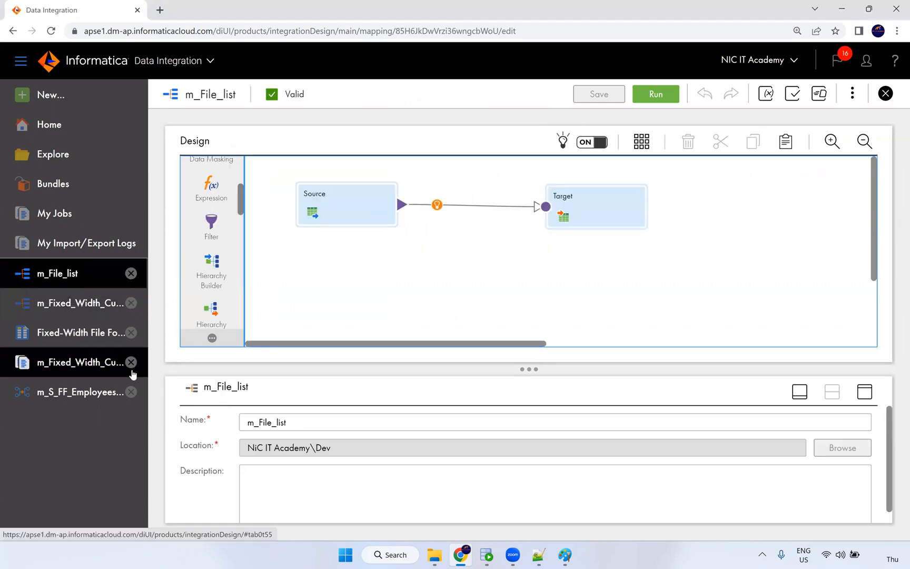
pyautogui.click(131, 365)
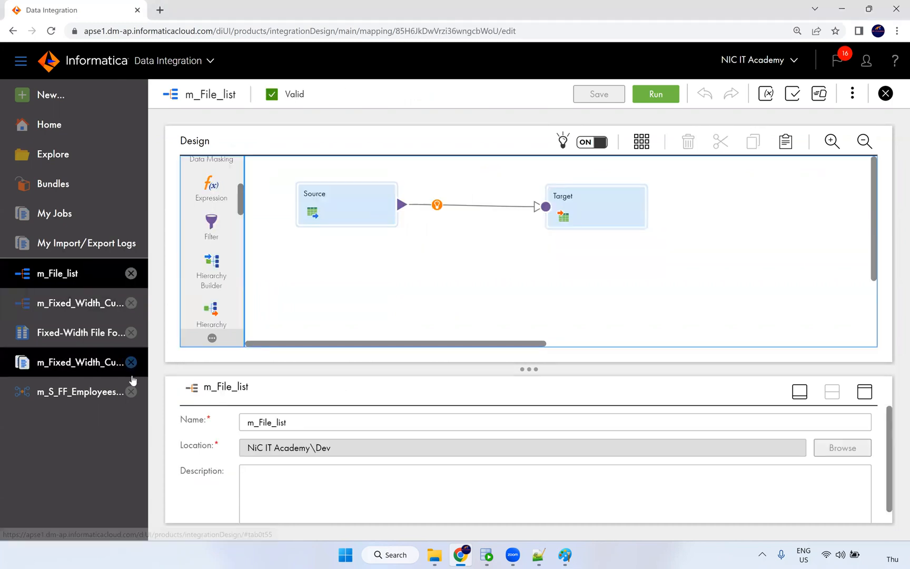
pyautogui.click(135, 368)
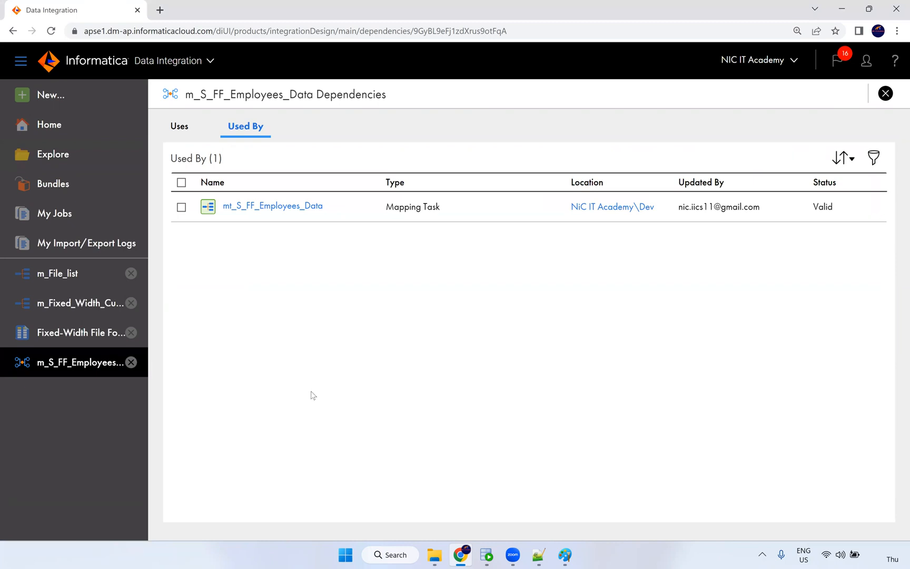
# Return to the Dev folder of the NiC IT Academy project and create a new blank mapping.
pyautogui.click(64, 259)
pyautogui.click(71, 155)
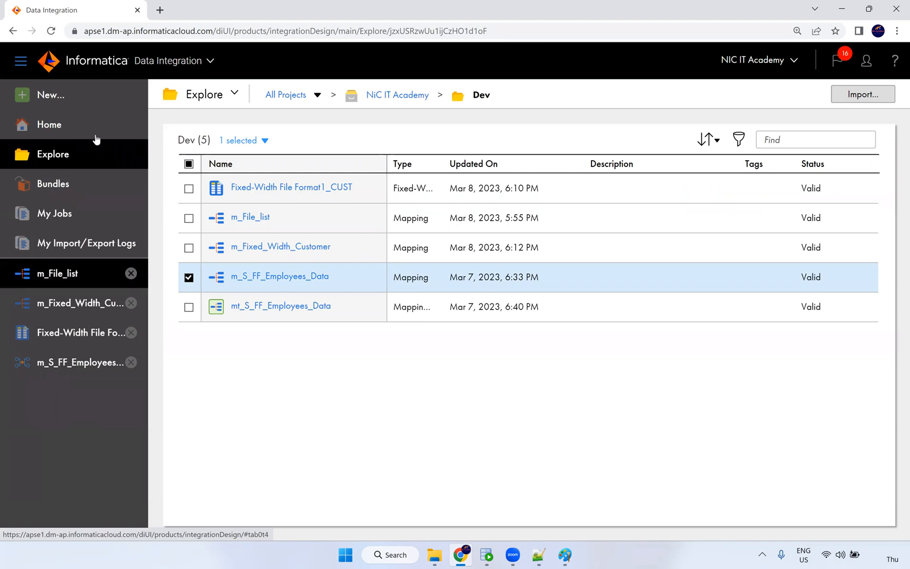
pyautogui.click(64, 102)
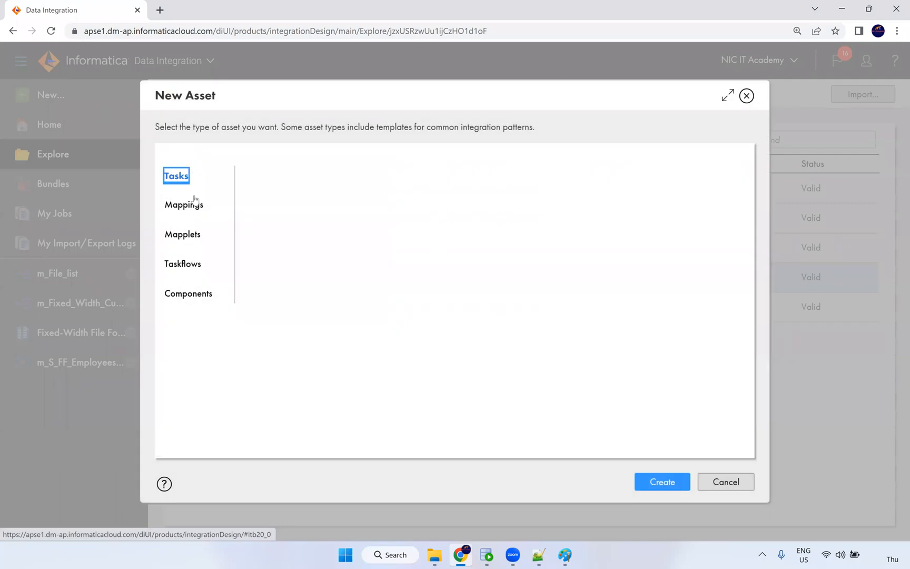
pyautogui.click(680, 482)
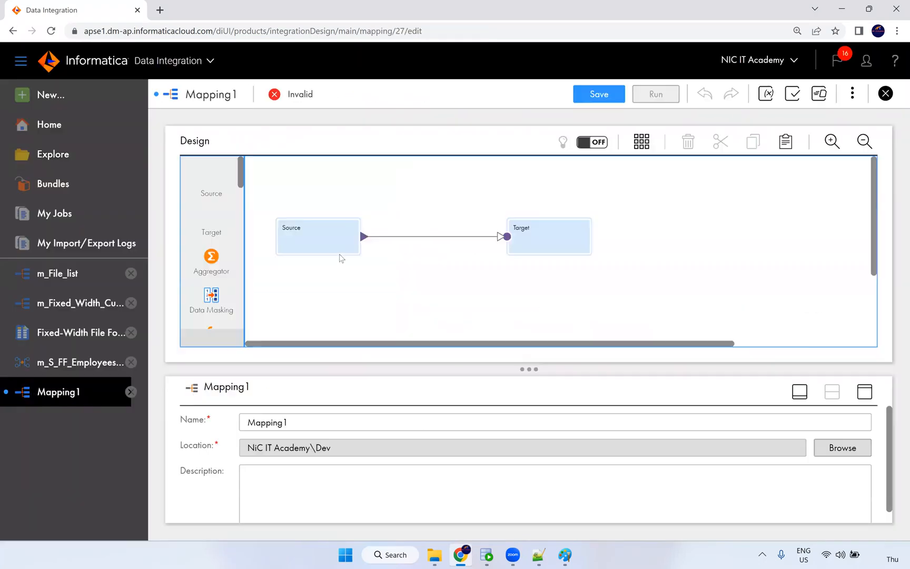
# Name the new mapping m_T_FF_Emp in its general properties.
pyautogui.click(339, 254)
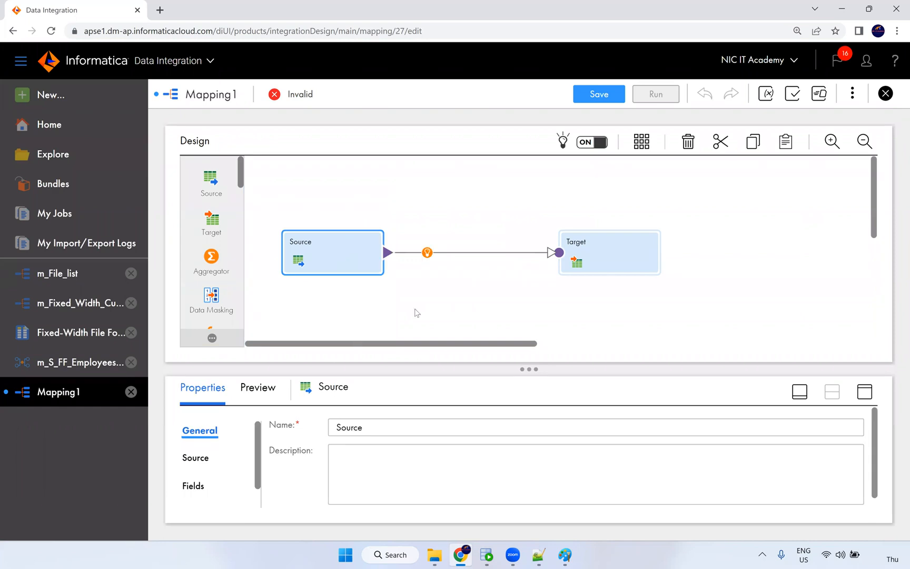
pyautogui.click(462, 219)
pyautogui.hotkey('ctrl', 'a')
pyautogui.write('m_')
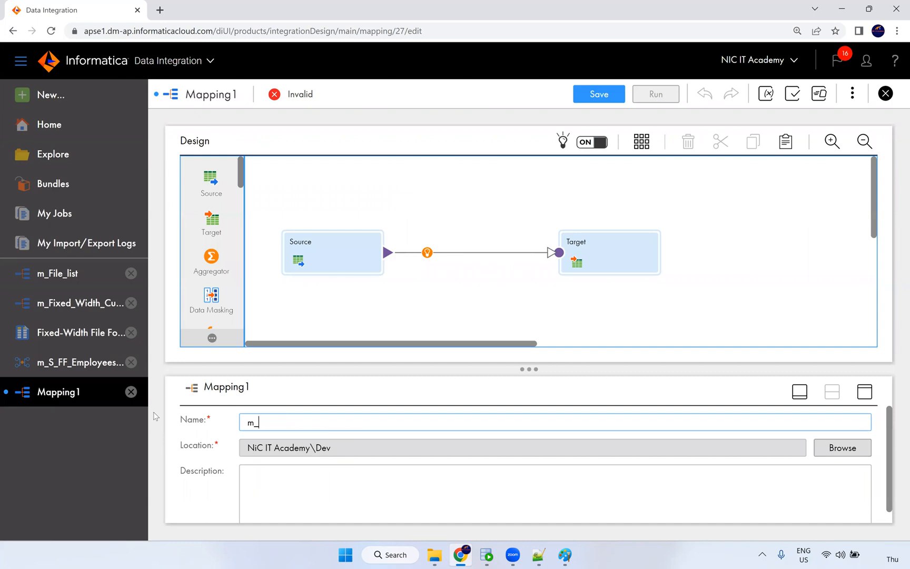
pyautogui.write('T_FF_Emp')
# Configure the Source transformation with the Oracle_Src connection and the EMPLOYEES table as a single object.
pyautogui.click(331, 259)
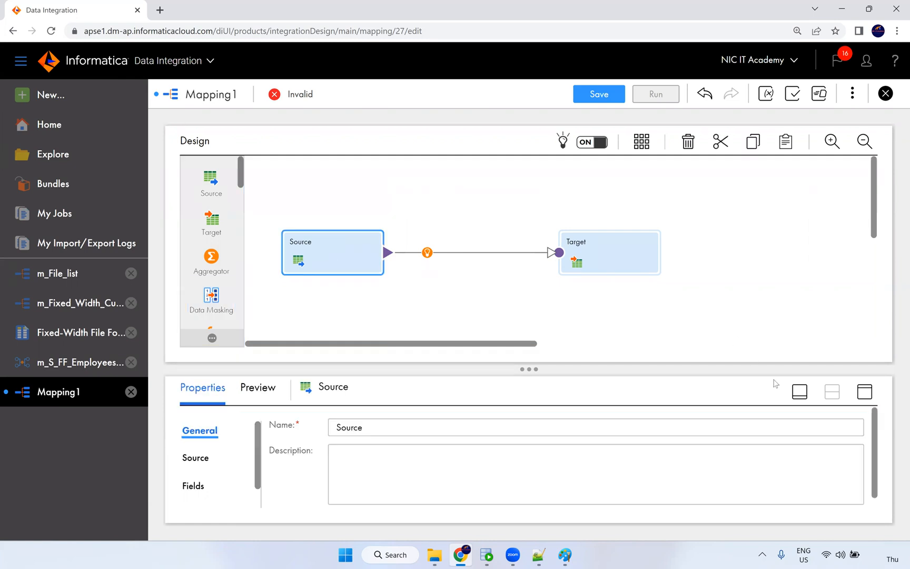
pyautogui.click(864, 395)
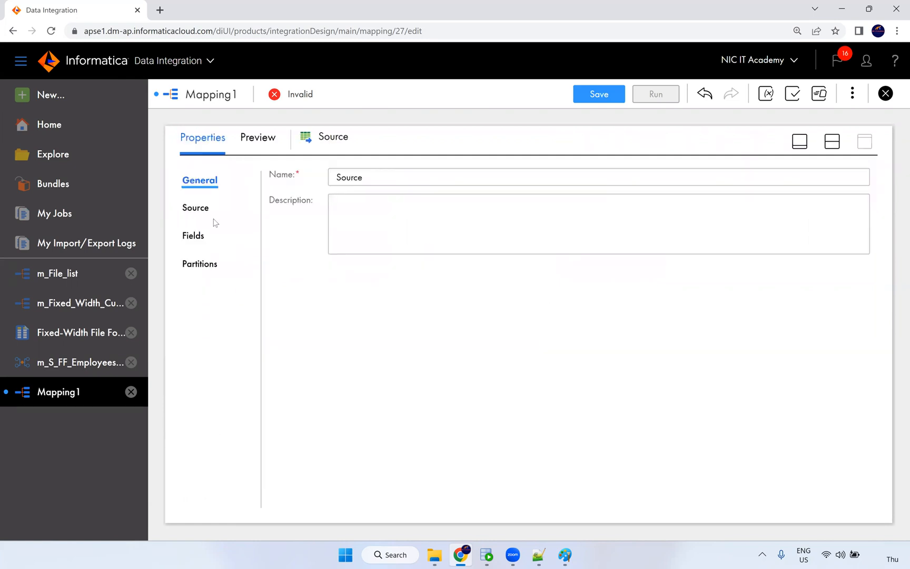
pyautogui.click(235, 222)
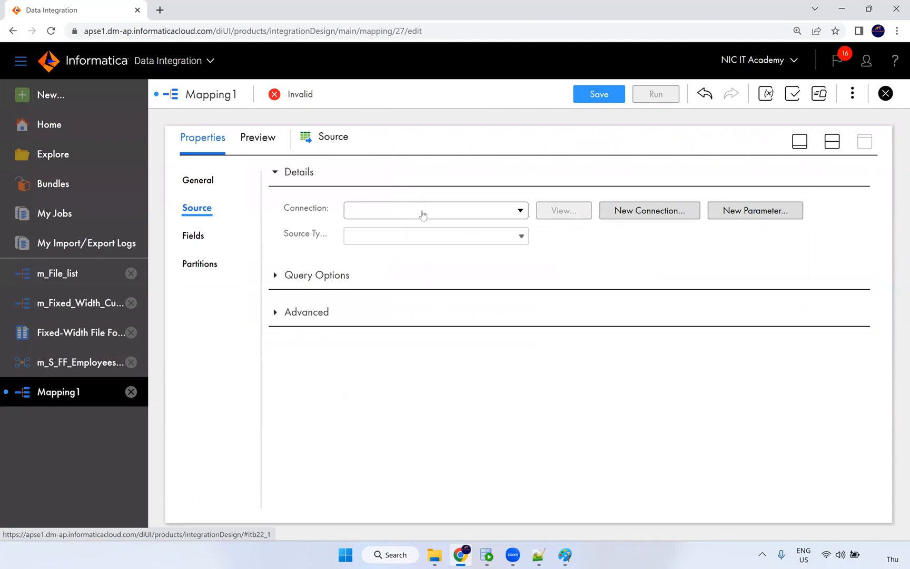
pyautogui.click(412, 281)
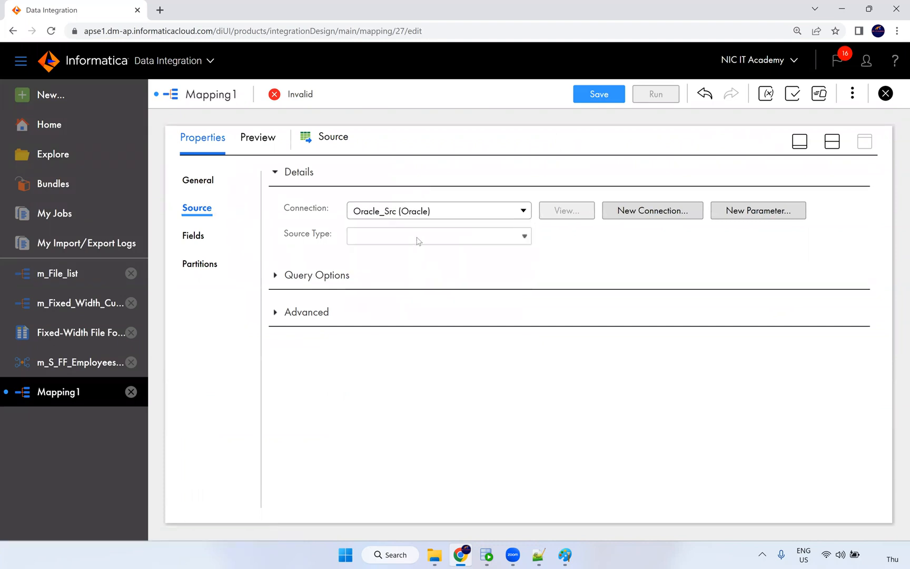
pyautogui.click(548, 268)
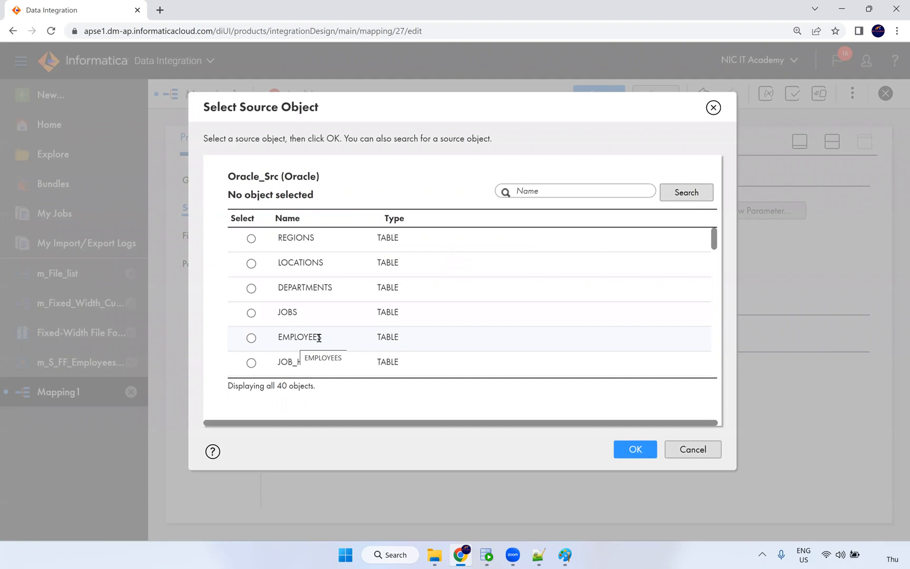
pyautogui.click(319, 338)
pyautogui.click(643, 451)
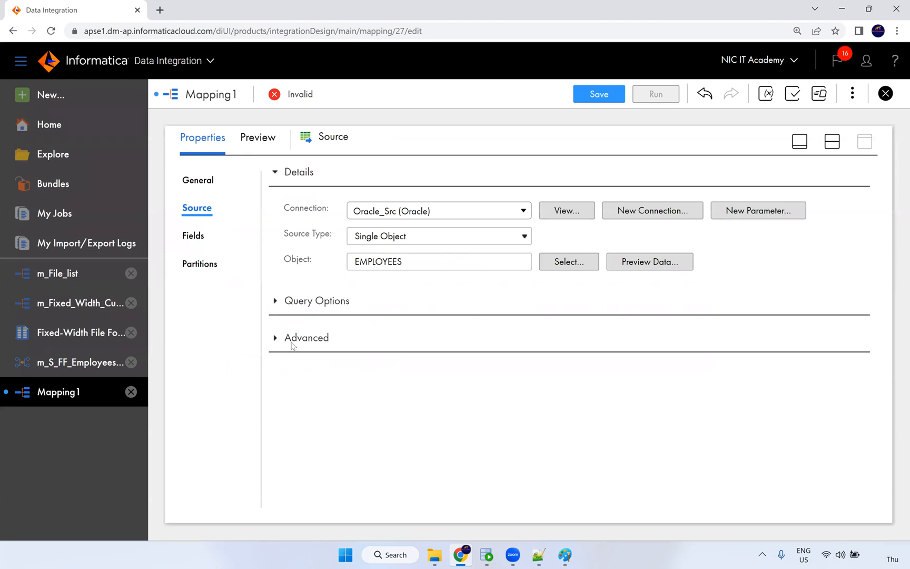
# Examine the EMPLOYEES source's query options, advanced SQL settings and field list.
pyautogui.click(308, 301)
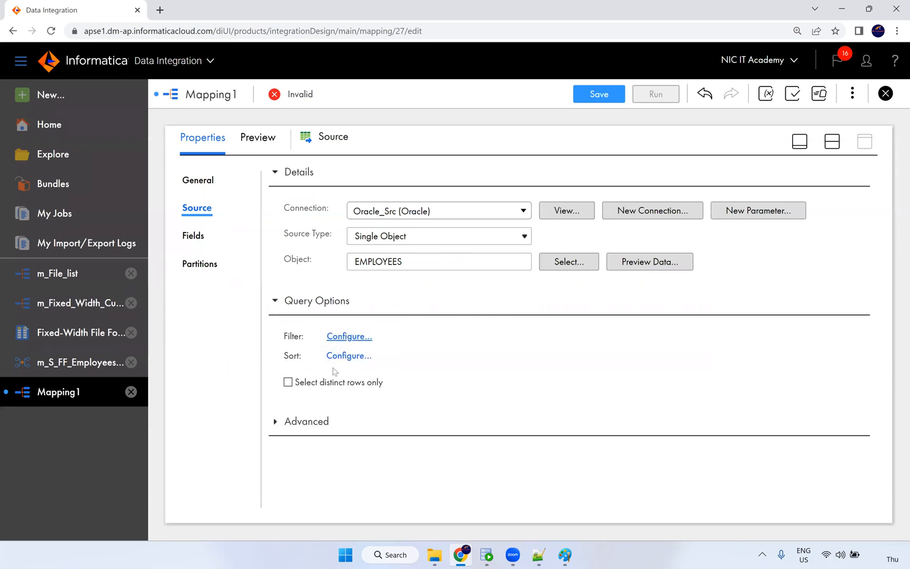
pyautogui.click(273, 423)
pyautogui.scroll(-5, 418, 392)
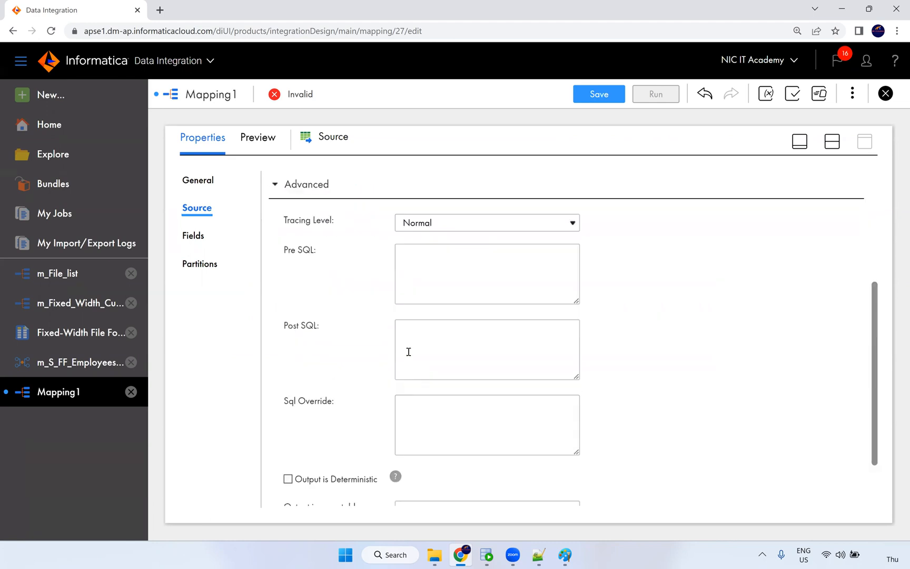
pyautogui.scroll(-3, 420, 422)
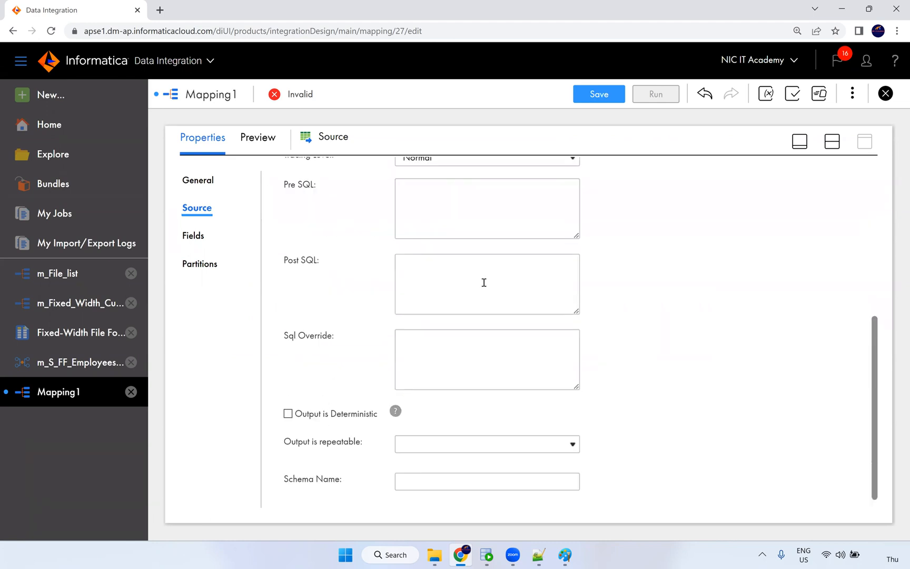
pyautogui.scroll(8, 548, 440)
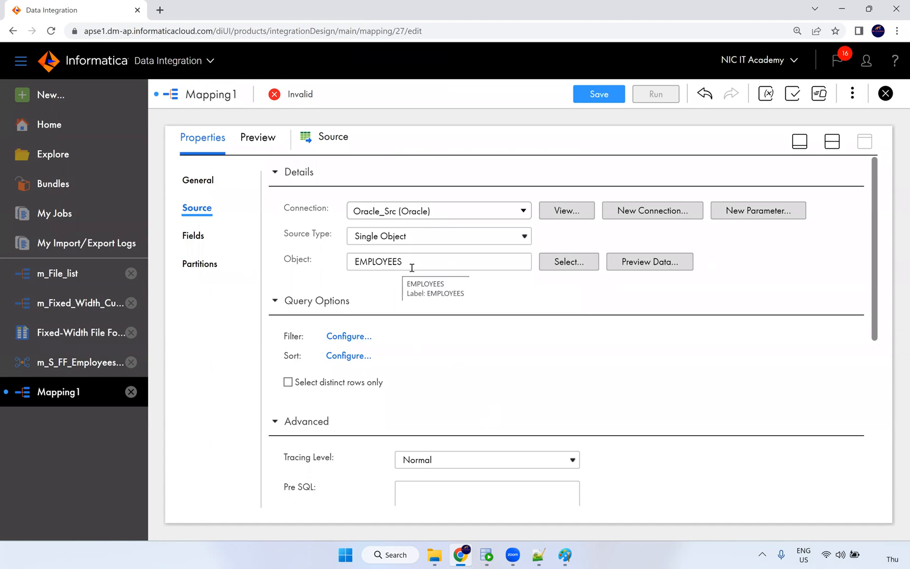
pyautogui.doubleClick(356, 261)
pyautogui.click(275, 300)
pyautogui.click(275, 337)
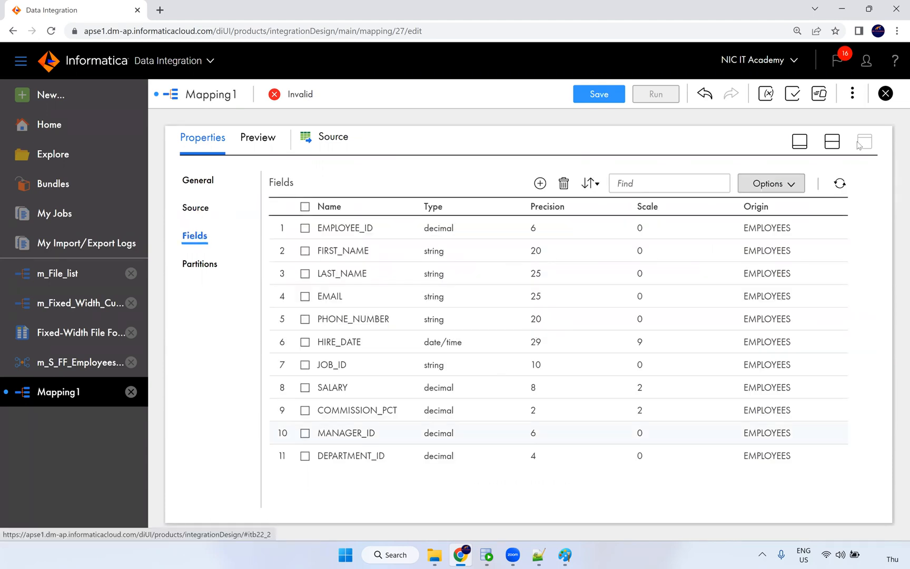
# Set the Target transformation's connection to S_FF_Connection (Flat File).
pyautogui.click(834, 142)
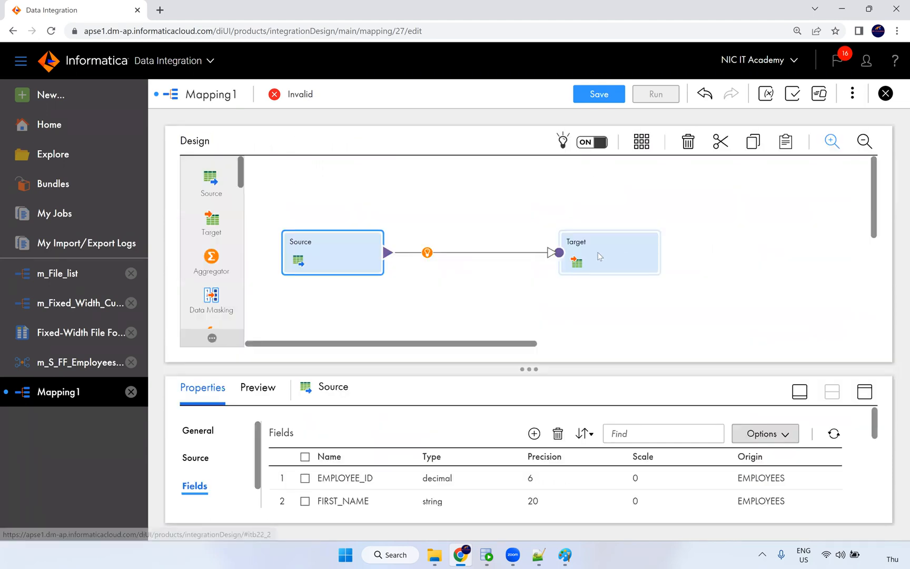
pyautogui.click(864, 393)
pyautogui.click(205, 240)
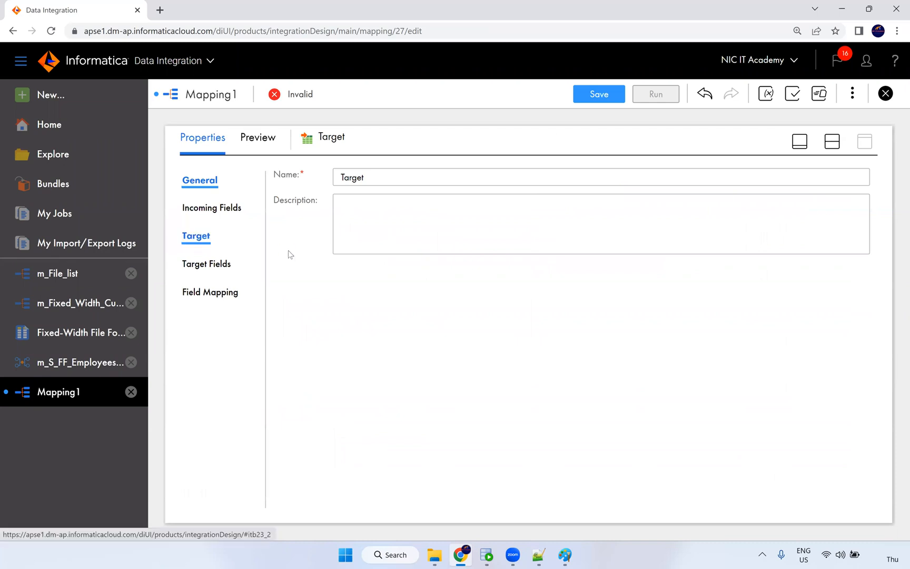
pyautogui.click(384, 213)
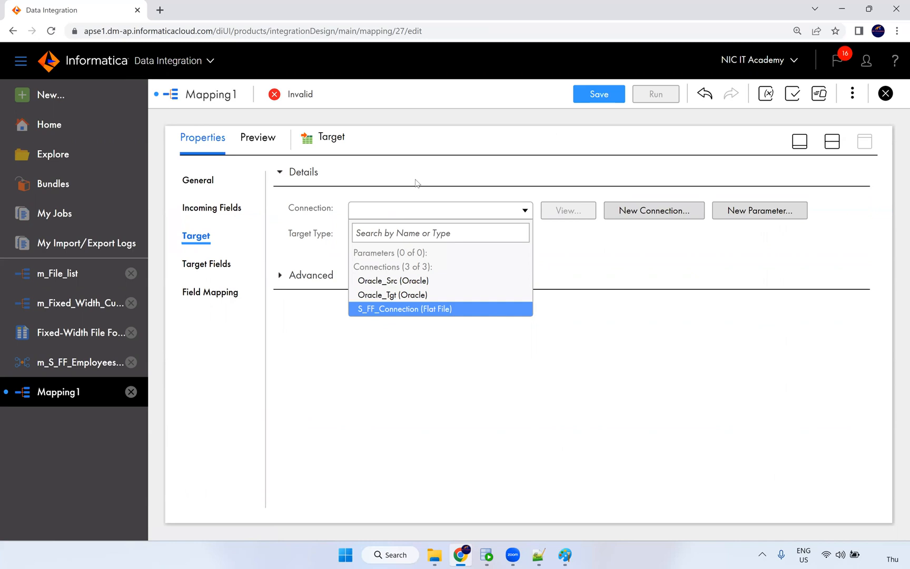
pyautogui.click(375, 310)
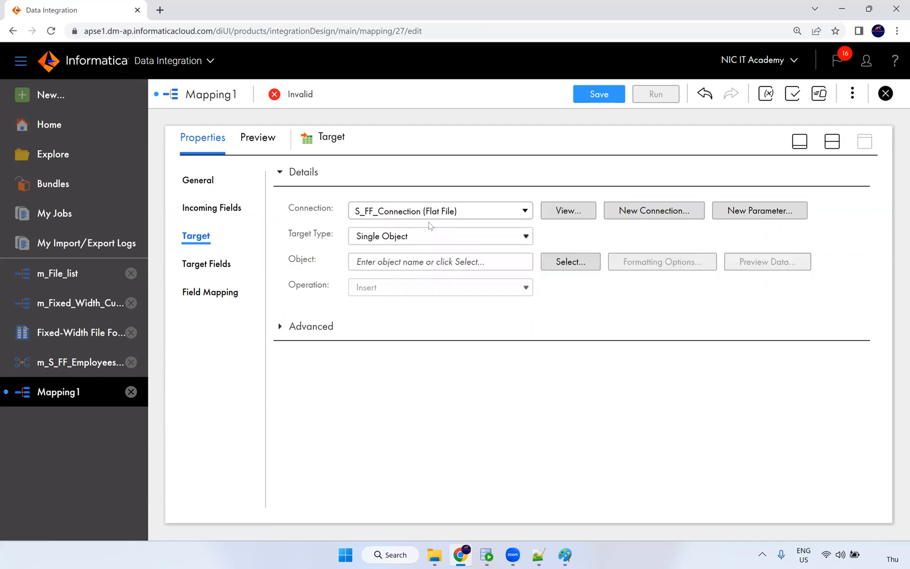
# Create the target object at runtime with a dynamic file name from the expression 'T_FF_EMP_'||sysdate||'.csv', and validate the expression.
pyautogui.click(574, 263)
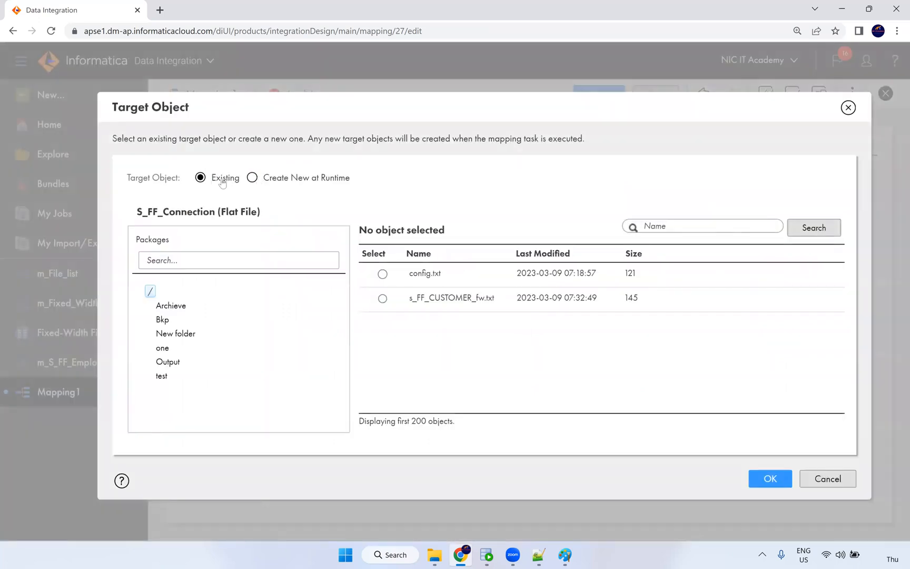
pyautogui.click(252, 179)
pyautogui.moveTo(272, 181); pyautogui.dragTo(351, 183)
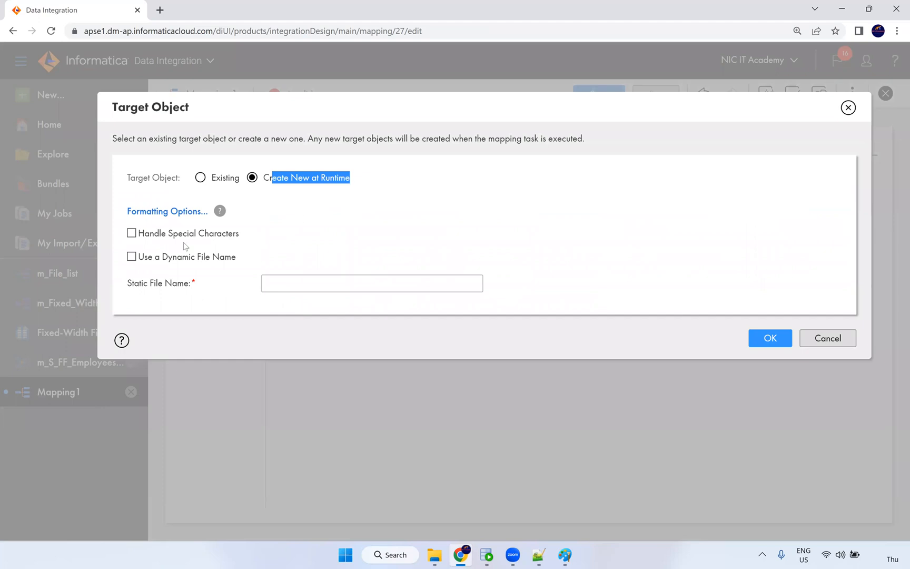
pyautogui.click(164, 259)
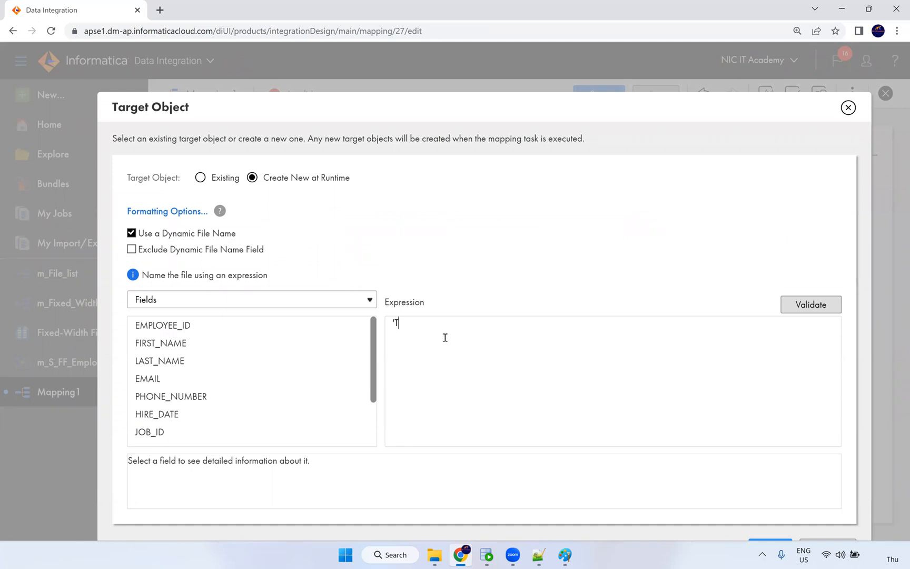
pyautogui.write('F_EMP')
pyautogui.write("_'||sysdate||'.csv")
pyautogui.click(818, 318)
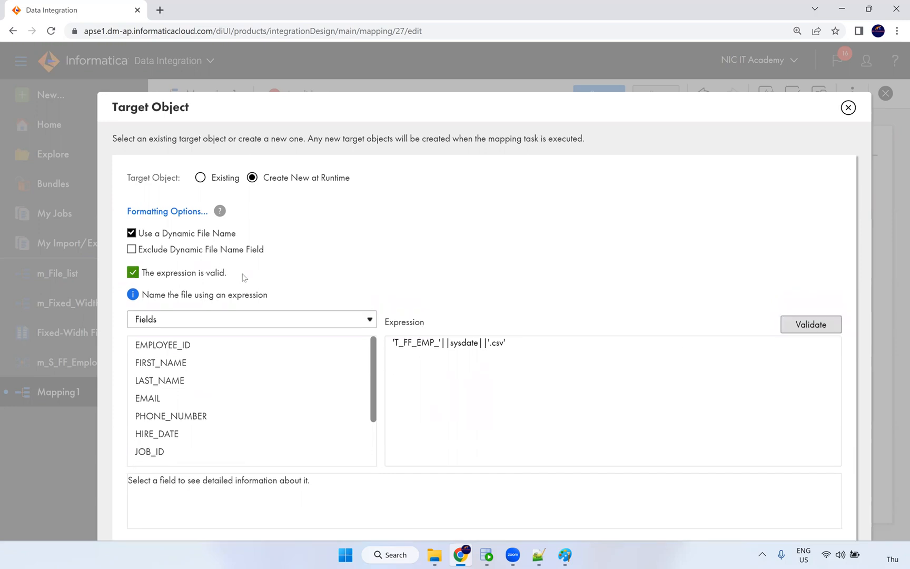
# Review the file name expression and available fields, revalidate the expression, accept the target object and show its field mapping.
pyautogui.moveTo(517, 346); pyautogui.dragTo(182, 378)
pyautogui.scroll(-3, 168, 442)
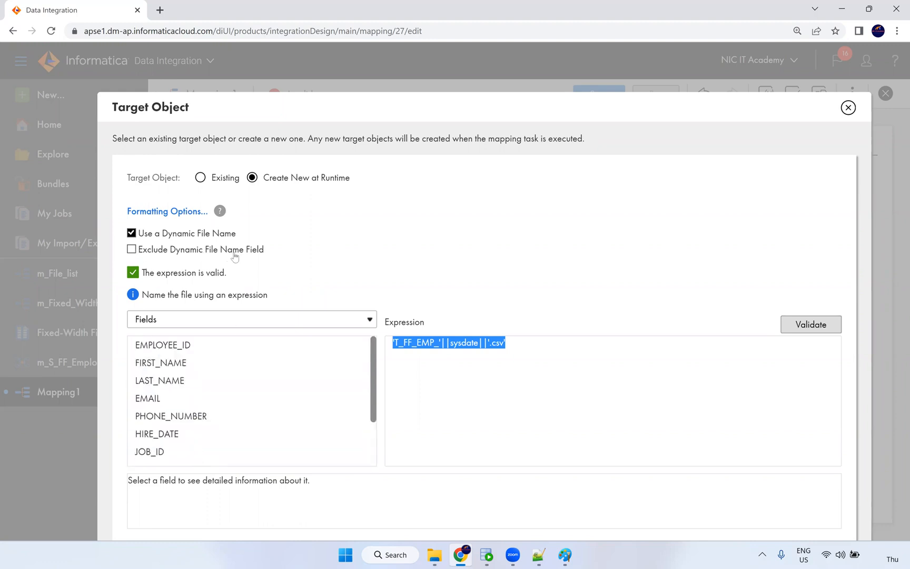
pyautogui.scroll(-1, 210, 422)
pyautogui.scroll(-2, 209, 408)
pyautogui.click(548, 390)
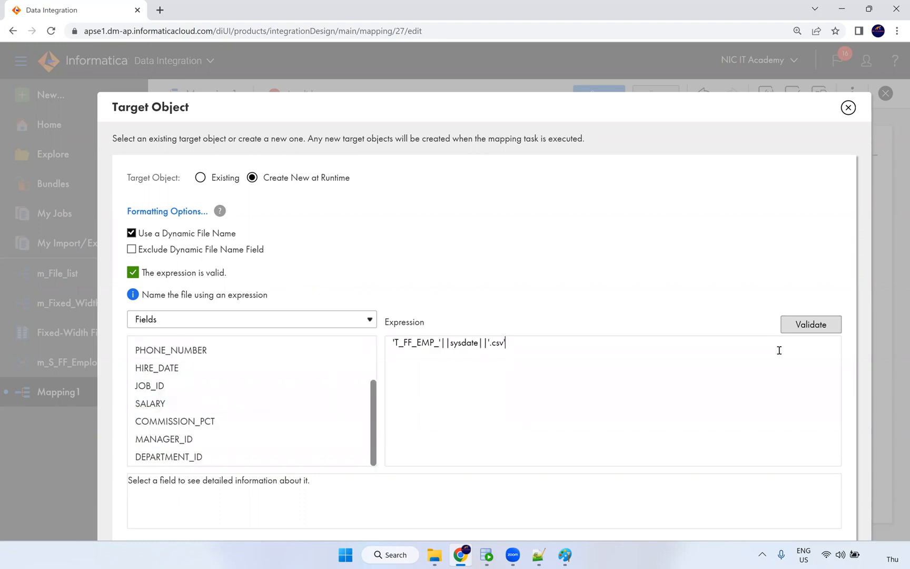
pyautogui.click(804, 331)
pyautogui.hotkey('ctrl', '-')
pyautogui.click(717, 510)
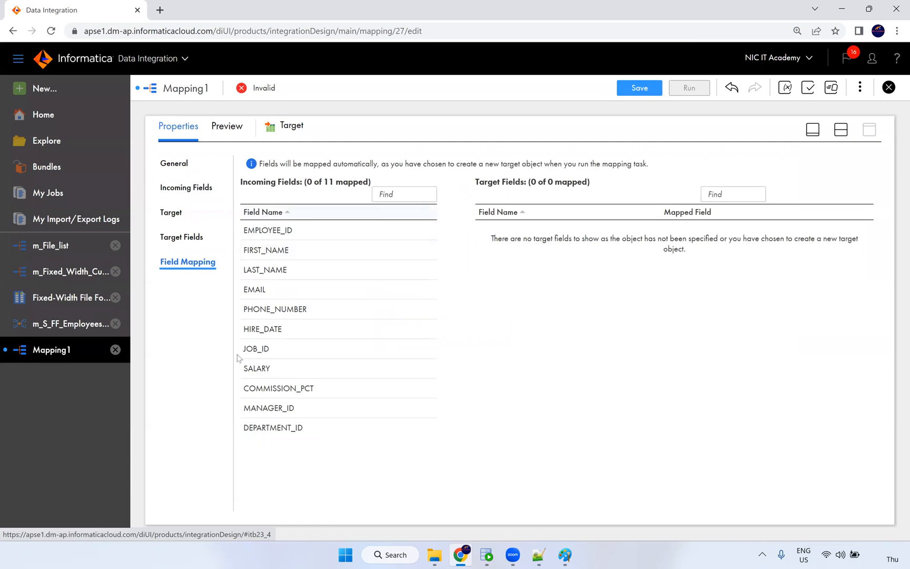
# Save m_T_FF_Emp, run it in the NIC runtime environment and open its job listing.
pyautogui.click(630, 88)
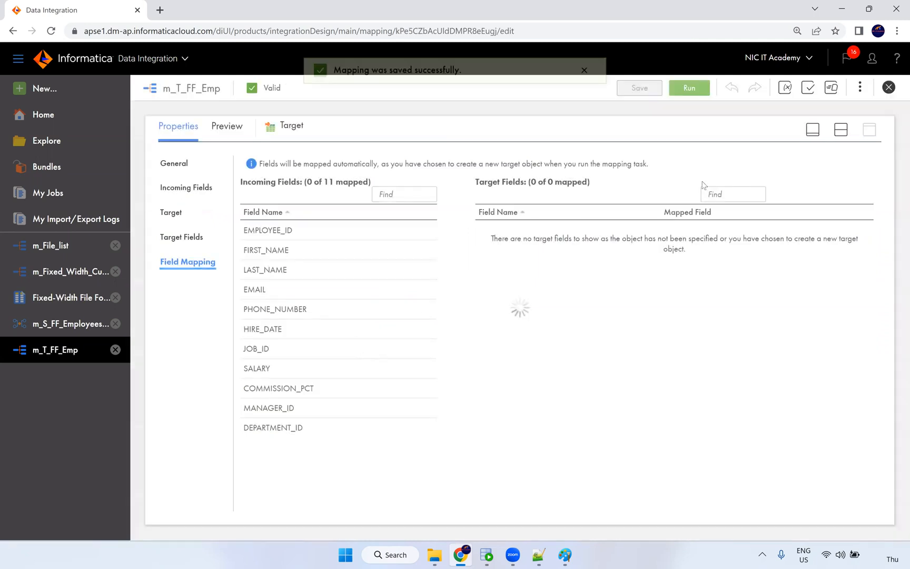
pyautogui.click(690, 88)
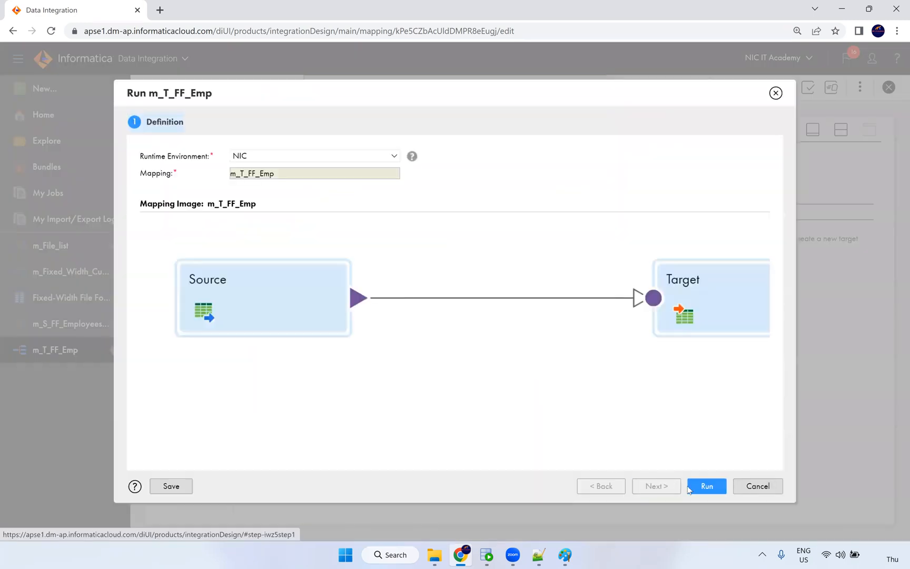
pyautogui.click(700, 490)
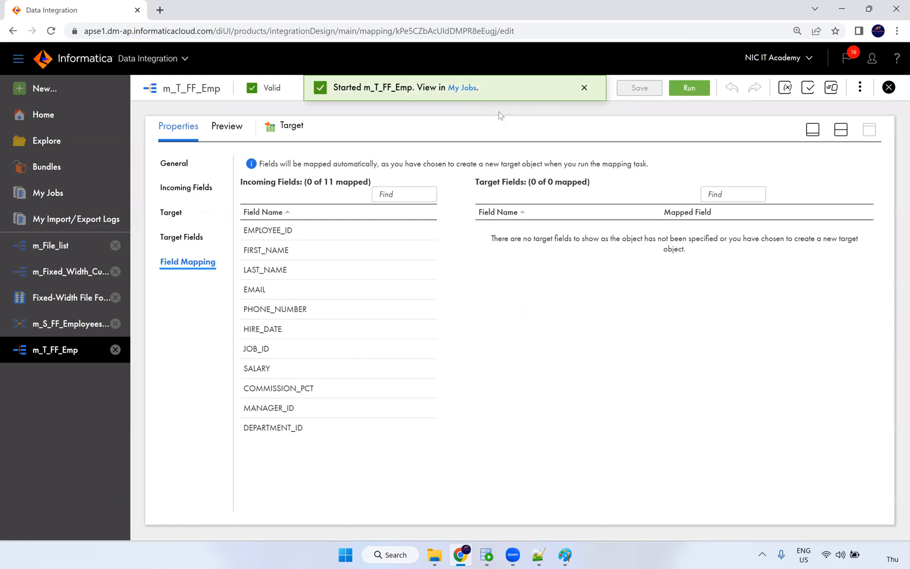
pyautogui.click(464, 85)
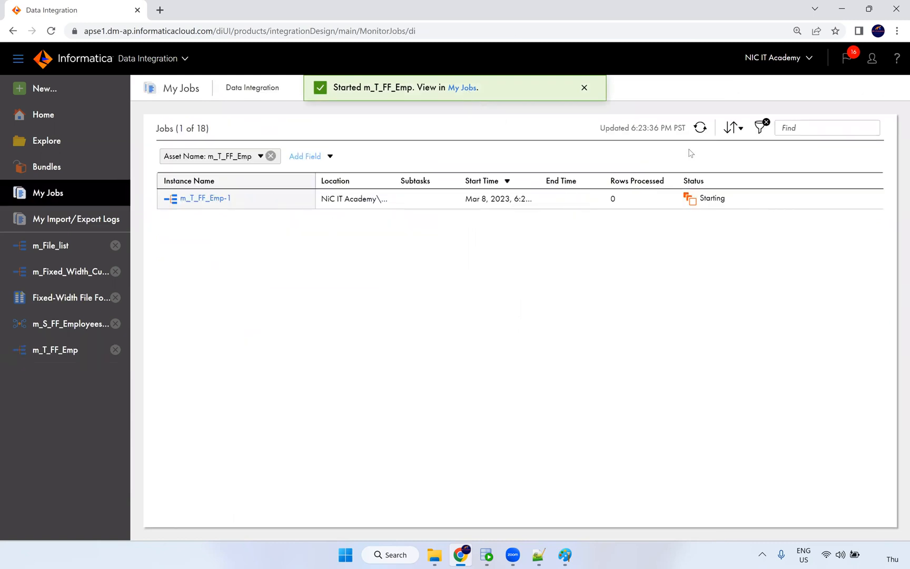
# Switch to File Explorer, refresh the Src_Files folder and select the newly generated .out file.
pyautogui.click(434, 553)
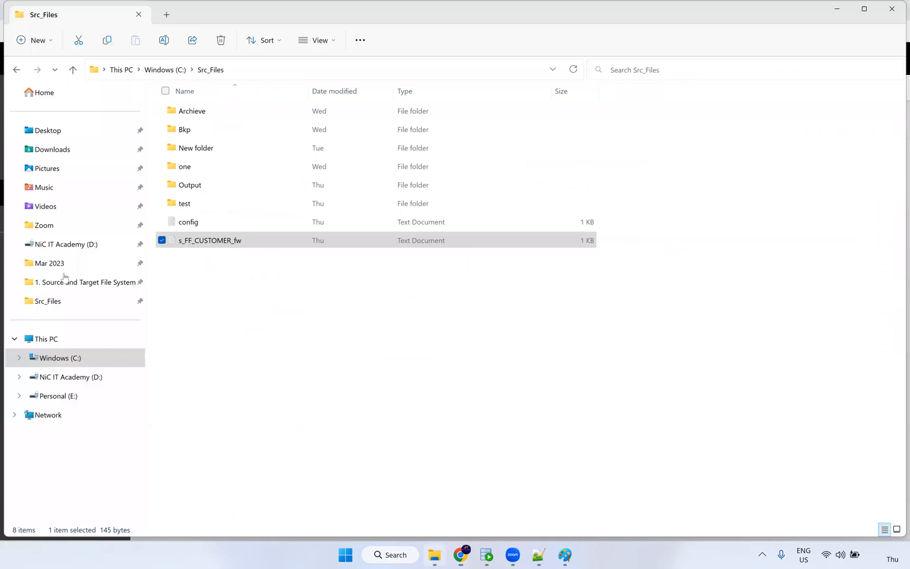
pyautogui.click(248, 305)
pyautogui.rightClick(249, 305)
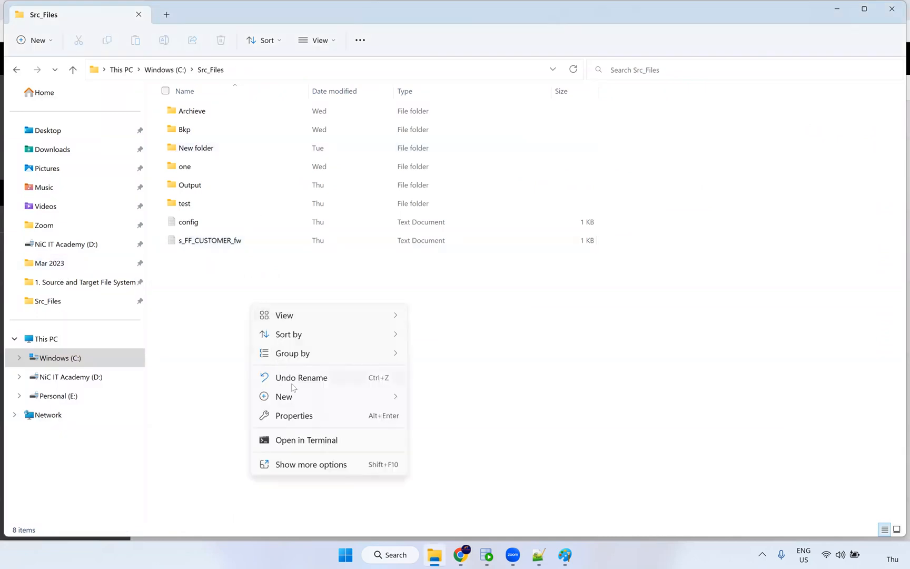
pyautogui.click(275, 296)
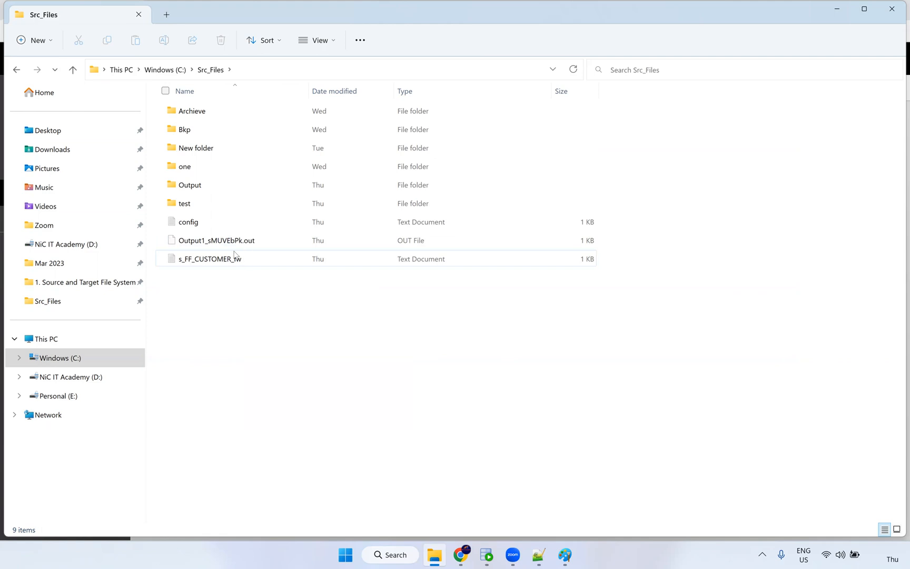
pyautogui.click(236, 246)
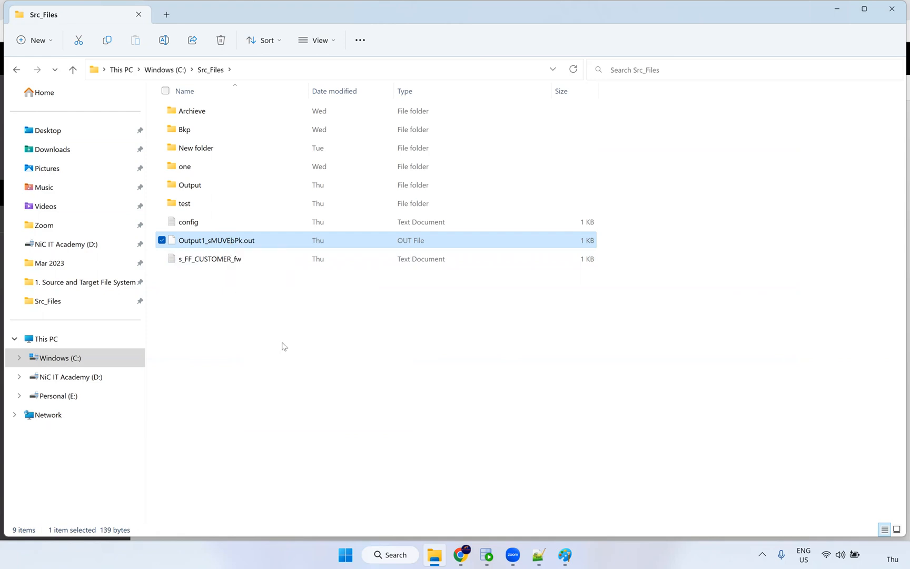
# Return to Informatica in Chrome and refresh the m_T_FF_Emp job to check its status.
pyautogui.hotkey('alt', 'Tab')
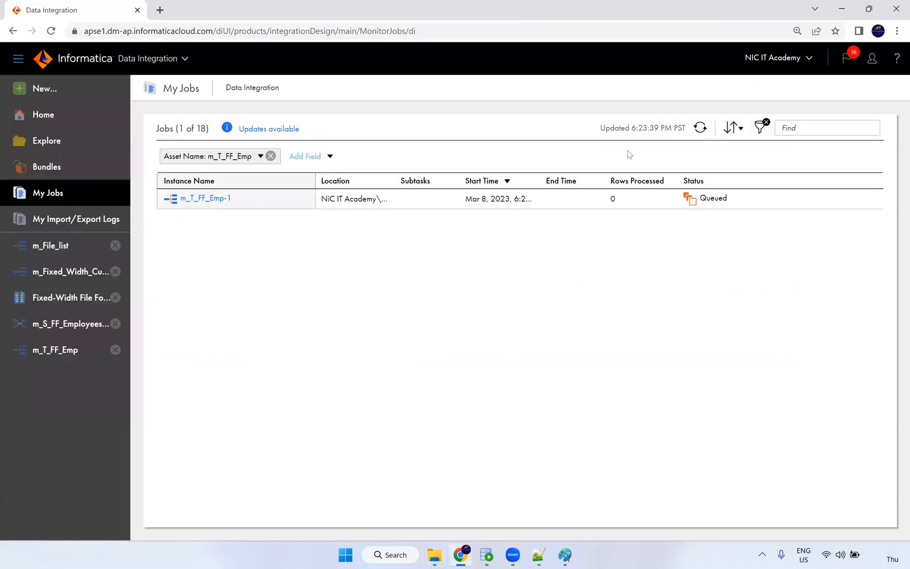
pyautogui.click(699, 128)
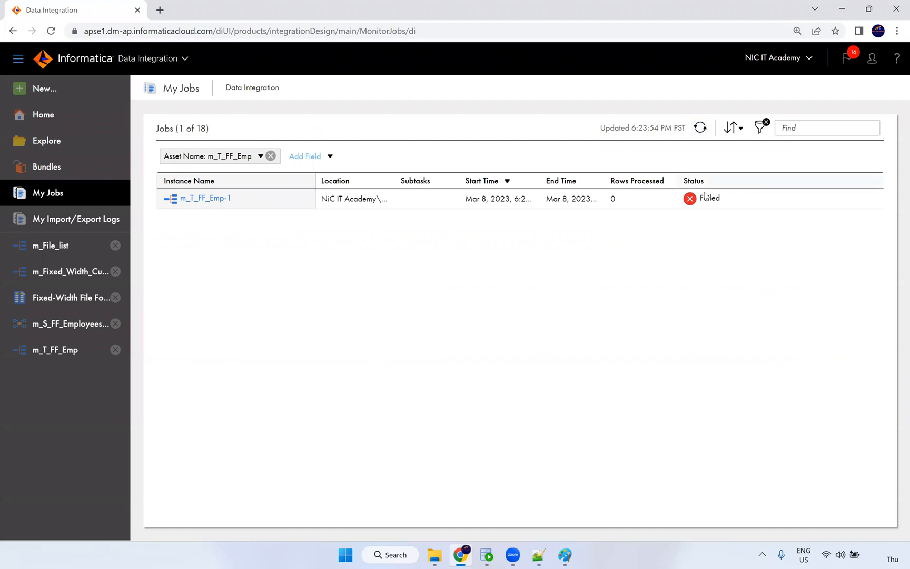
pyautogui.moveTo(708, 202)
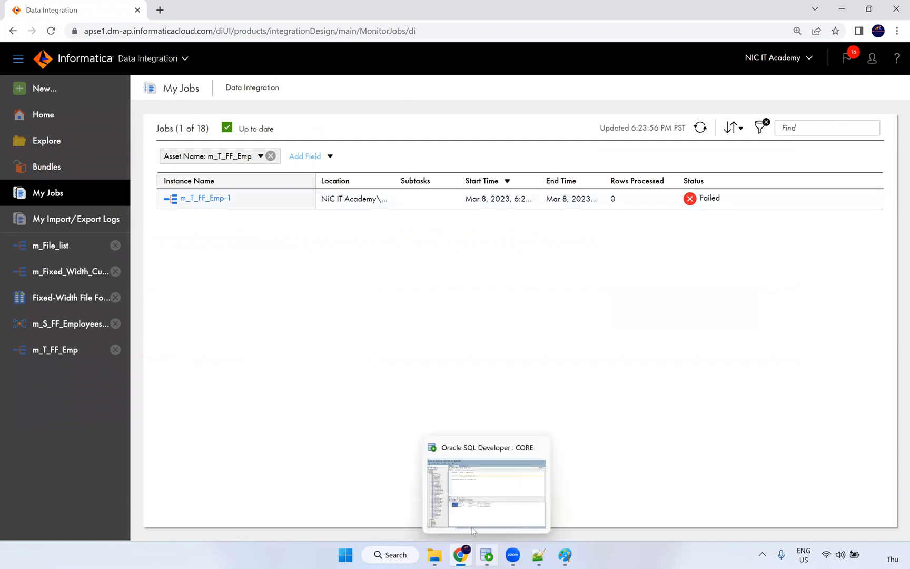
# Open the details of job m_T_FF_Emp-1, return to the m_T_FF_Emp mapping and reopen its target object selection.
pyautogui.click(205, 199)
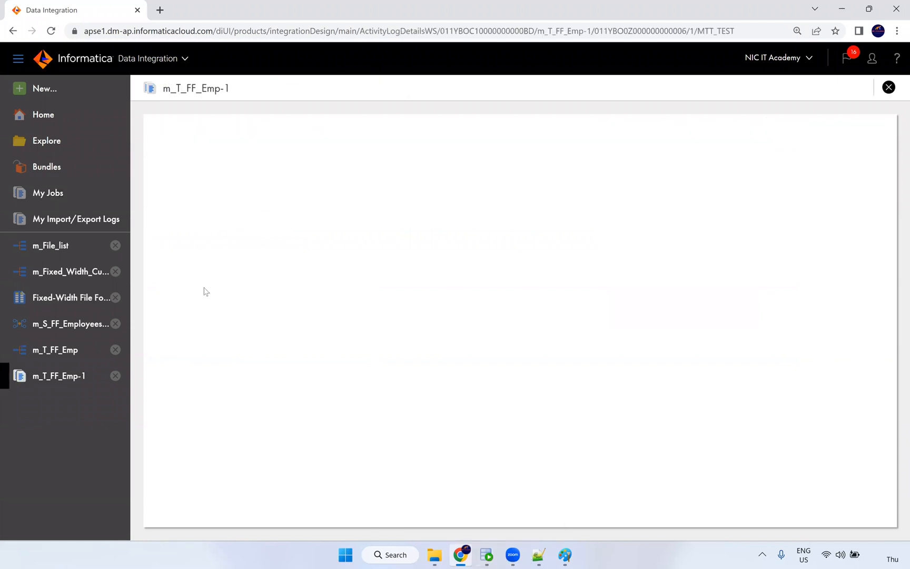
pyautogui.click(64, 352)
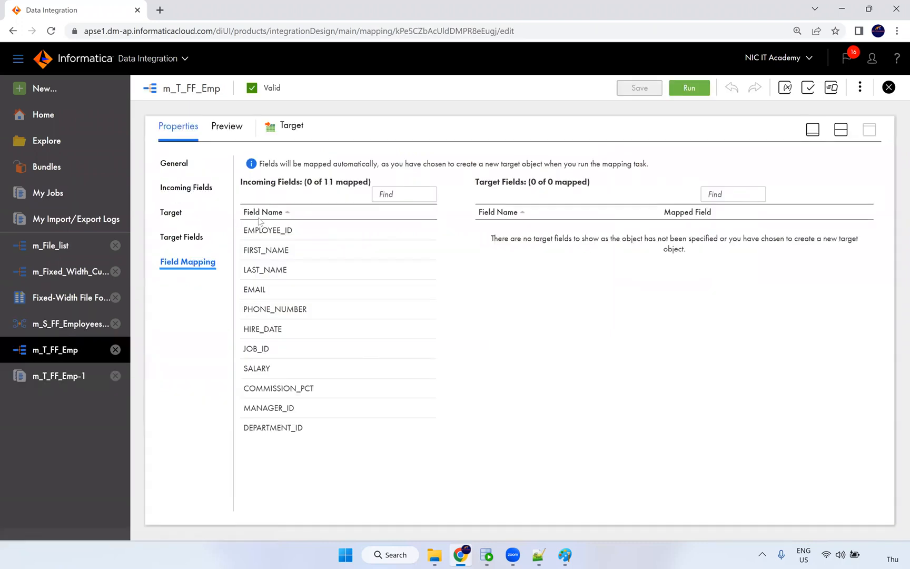
pyautogui.click(183, 212)
pyautogui.click(515, 240)
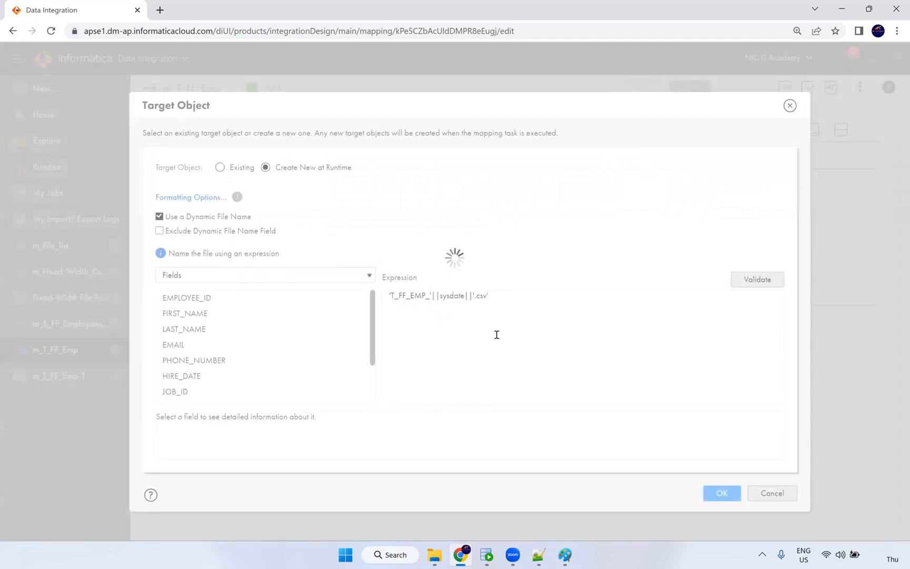
# Wrap sysdate in the dynamic file name expression with a conversion, giving to_char(sysdate,mmddyyyy).
pyautogui.hotkey('ctrl', '+')
pyautogui.hotkey('ctrl', '+')
pyautogui.hotkey('ctrl', '+')
pyautogui.hotkey('ctrl', '+')
pyautogui.hotkey('ctrl', '+')
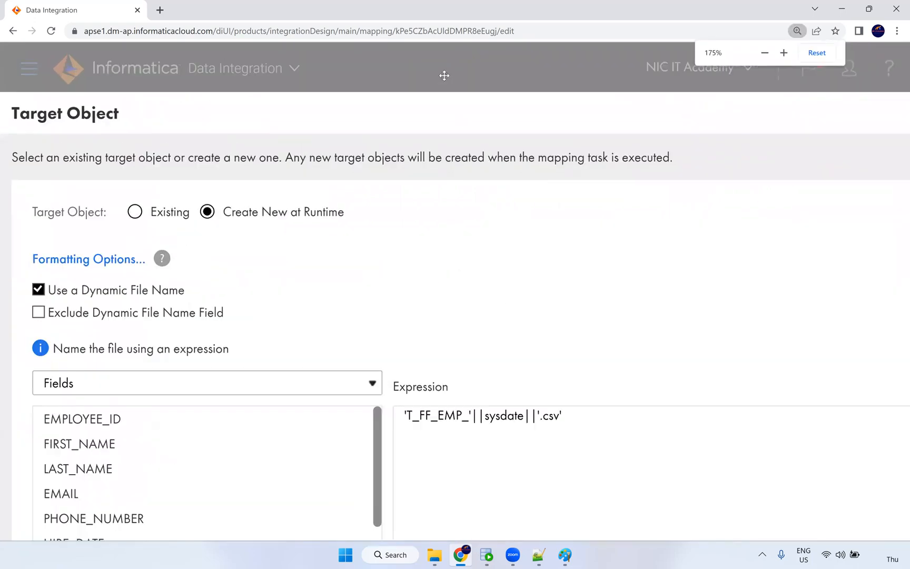
pyautogui.scroll(-2, 536, 462)
pyautogui.click(467, 358)
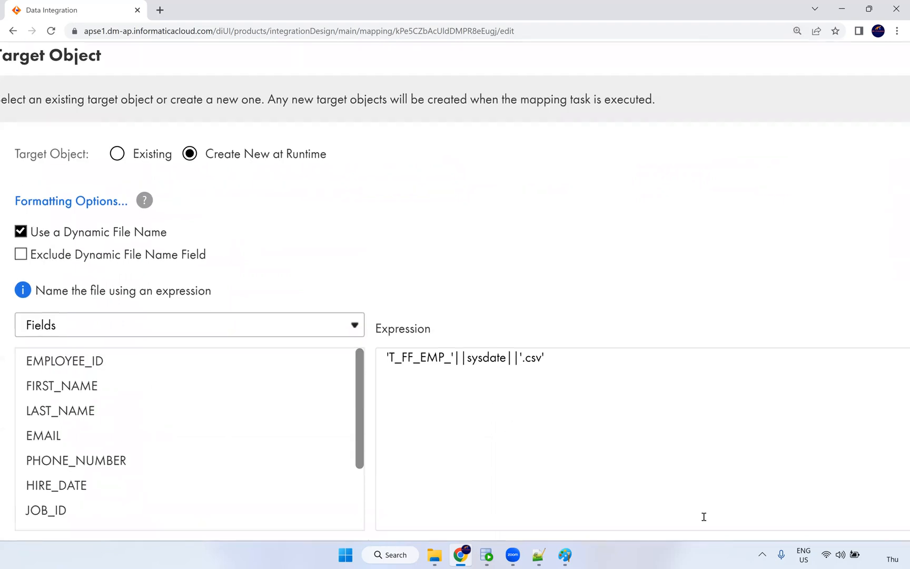
pyautogui.write('to_char(')
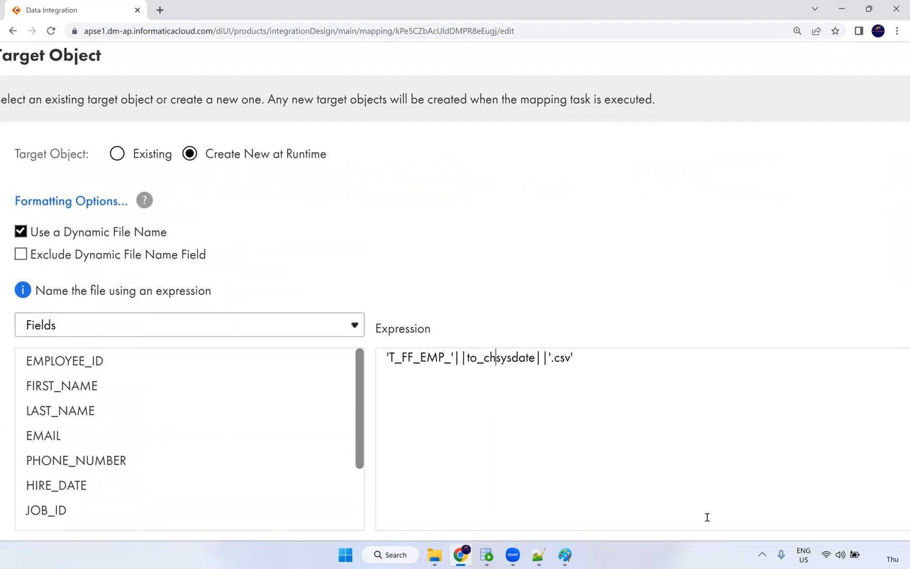
pyautogui.press('Right')
pyautogui.press('Right')
pyautogui.press('Right')
pyautogui.press('Right')
pyautogui.press('Right')
pyautogui.press('Right')
pyautogui.press('Right')
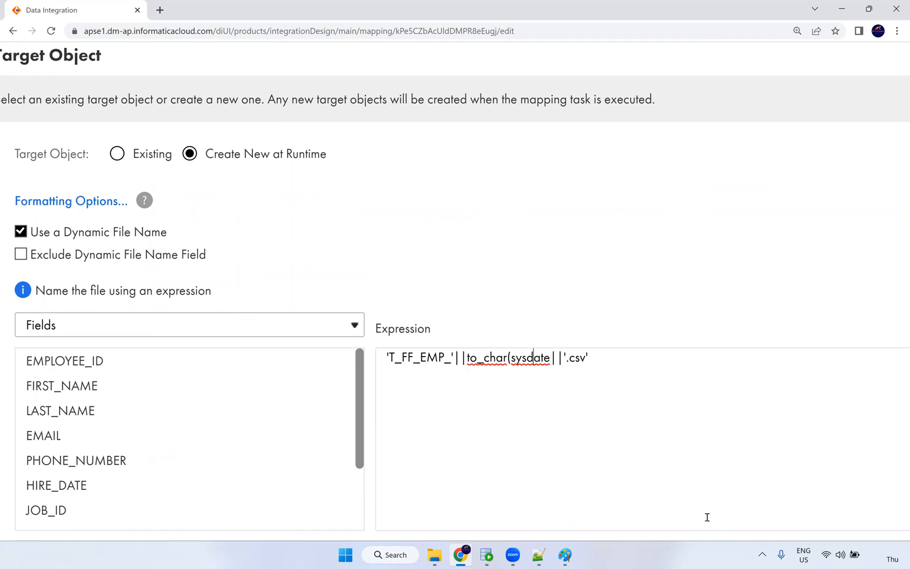
pyautogui.write(',mmddyyyy')
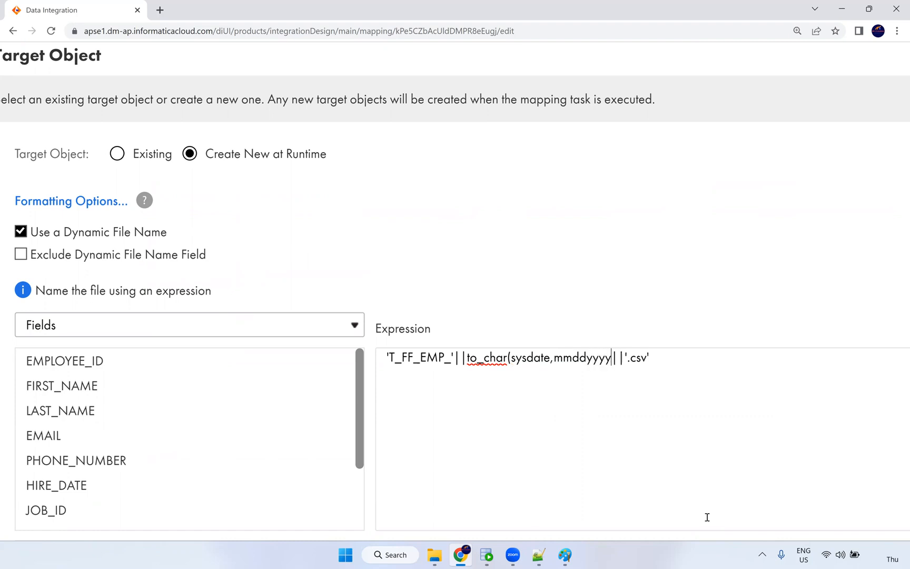
pyautogui.write("'")
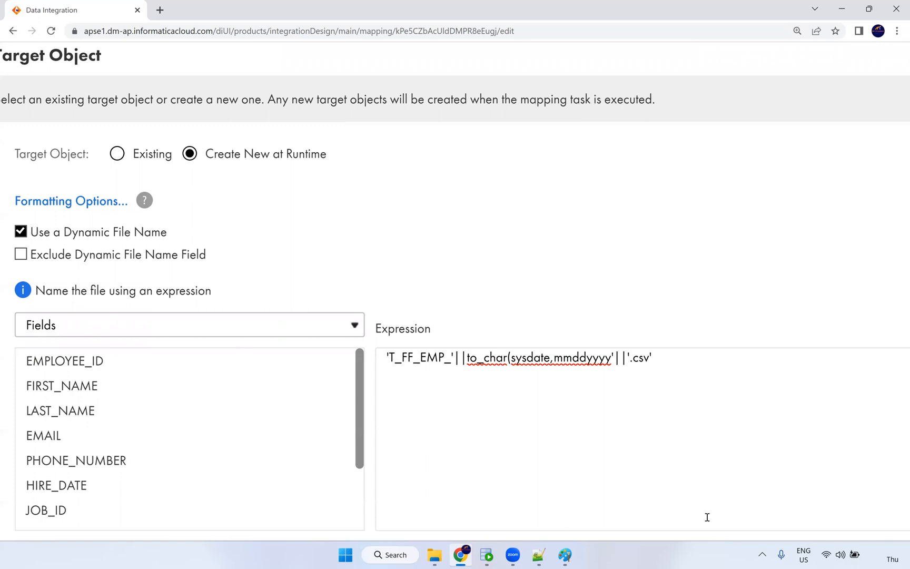
pyautogui.press('BackSpace')
pyautogui.write(')')
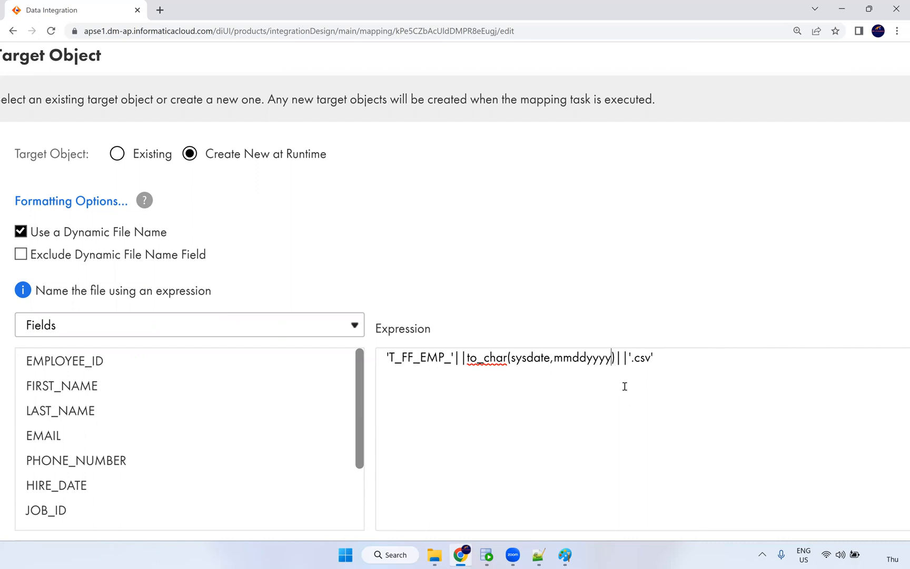
# Validate the file name expression, enclose the date format in single quotes as 'mmddyyyy', and validate it again.
pyautogui.hotkey('ctrl', '-')
pyautogui.hotkey('ctrl', '-')
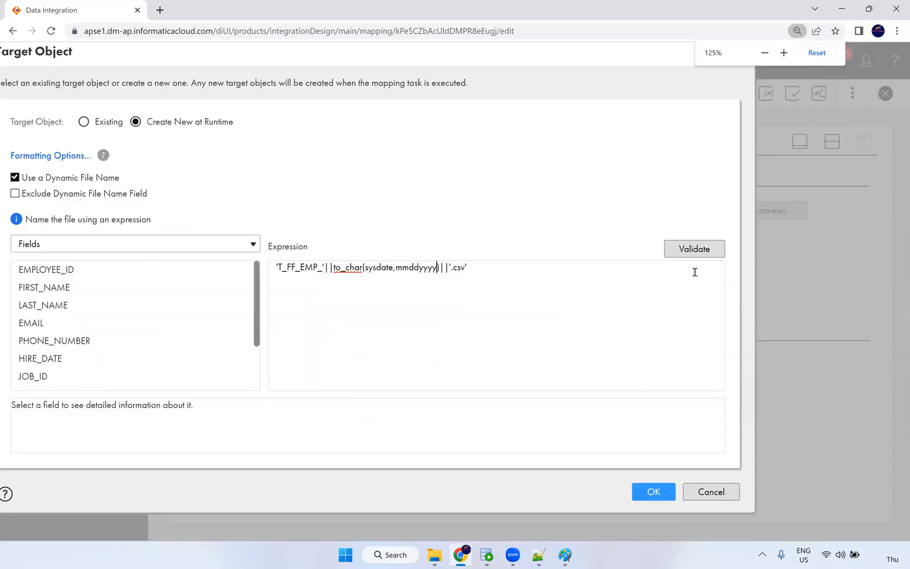
pyautogui.click(694, 255)
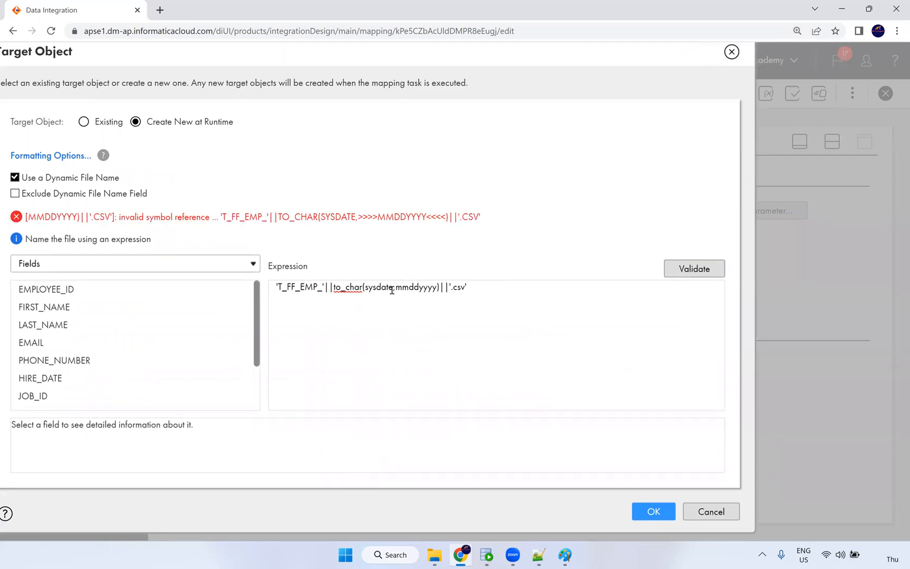
pyautogui.click(396, 287)
pyautogui.write("')||")
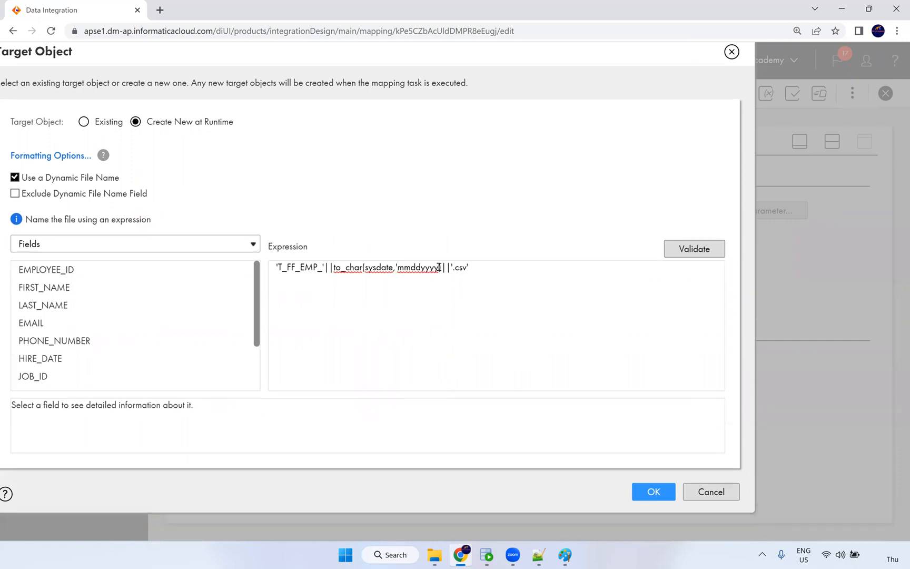
pyautogui.write("'")
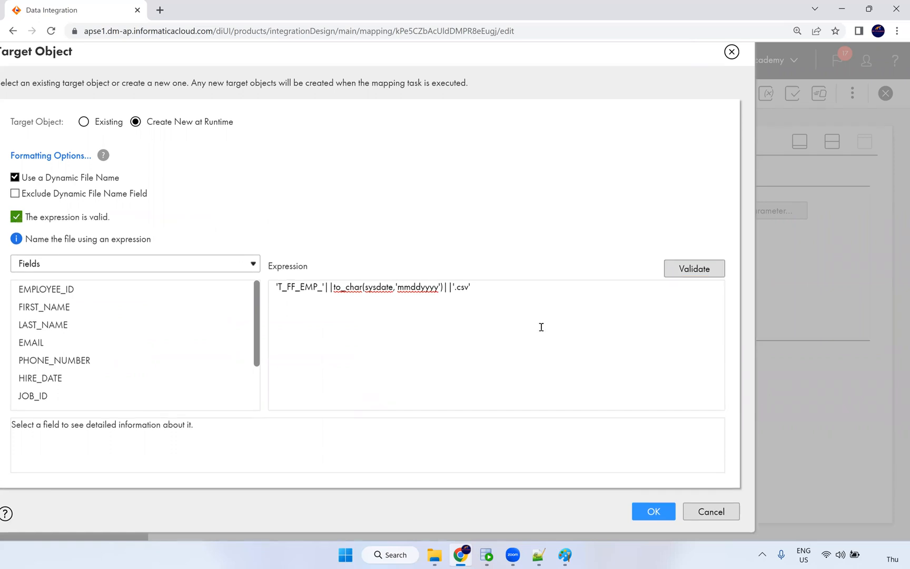
# Review the file name expression's parts: the 'T_FF_EMP_' prefix, the to_char(sysdate,'mmddyyyy') date and the '.csv' extension.
pyautogui.hotkey('ctrl', '+')
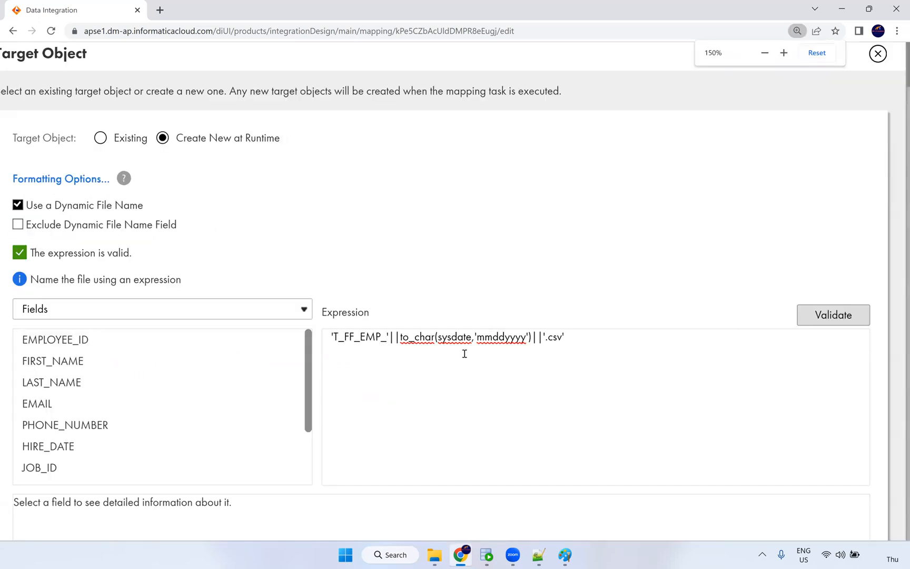
pyautogui.moveTo(331, 337); pyautogui.dragTo(582, 347)
pyautogui.click(357, 340)
pyautogui.click(333, 338)
pyautogui.moveTo(398, 337); pyautogui.dragTo(388, 340)
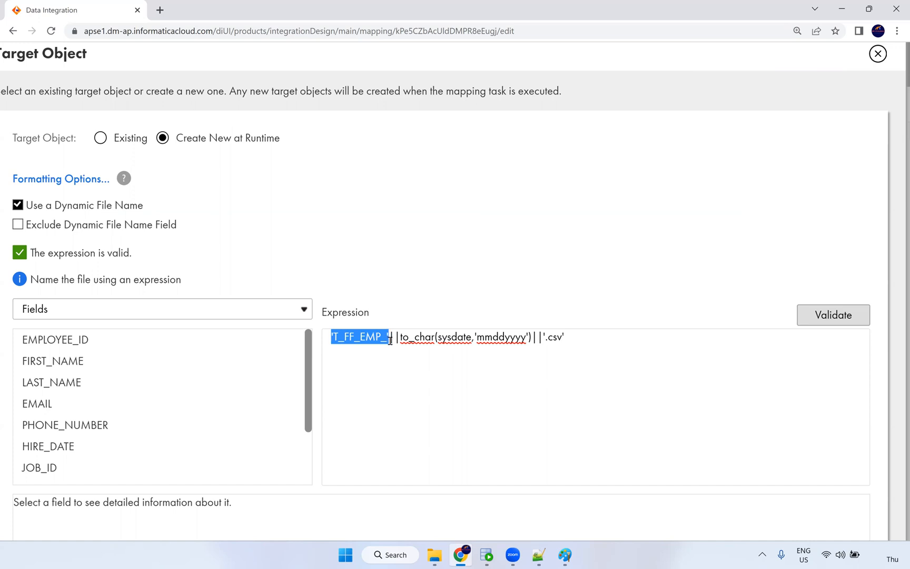
pyautogui.moveTo(400, 337); pyautogui.dragTo(532, 340)
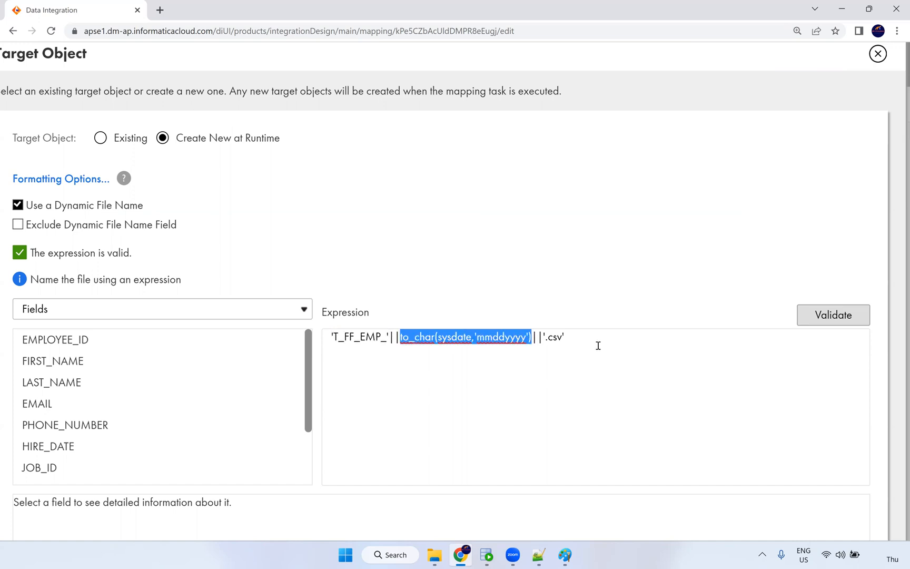
pyautogui.click(667, 362)
# Accept the target object with the new file name expression and confirm changing the target.
pyautogui.hotkey('ctrl', '-')
pyautogui.hotkey('ctrl', '-')
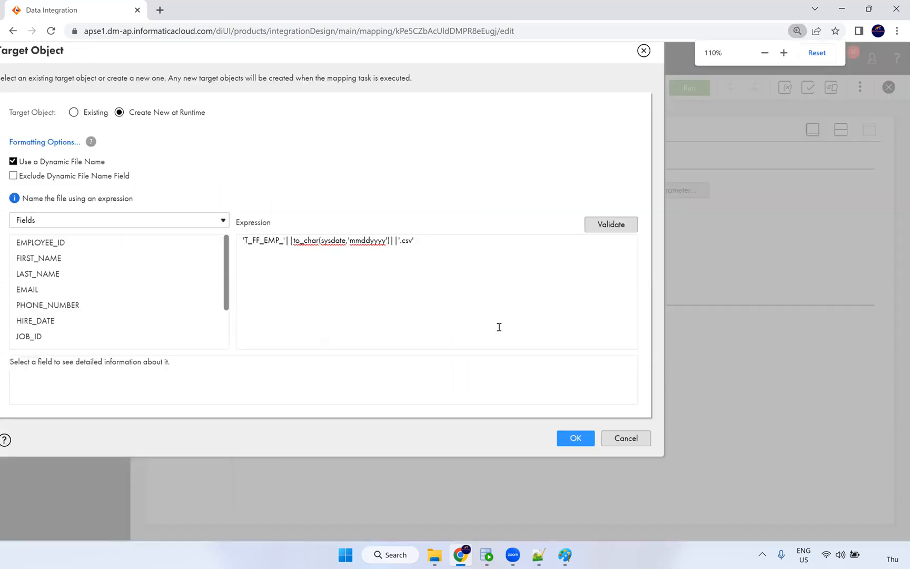
pyautogui.hotkey('ctrl', '+')
pyautogui.hotkey('ctrl', '+')
pyautogui.hotkey('ctrl', '-')
pyautogui.click(641, 491)
pyautogui.click(477, 400)
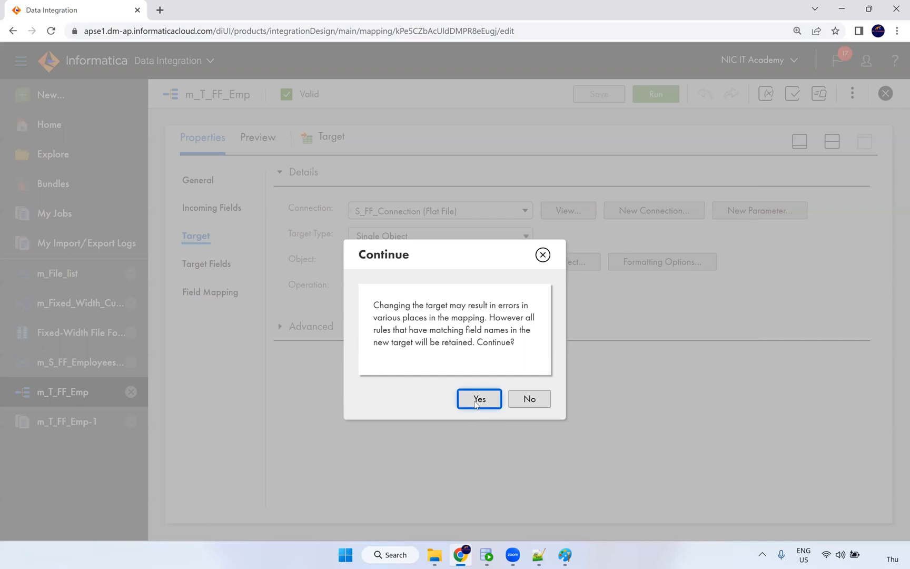
# Save the m_T_FF_Emp mapping, run it and open its job listing.
pyautogui.click(602, 102)
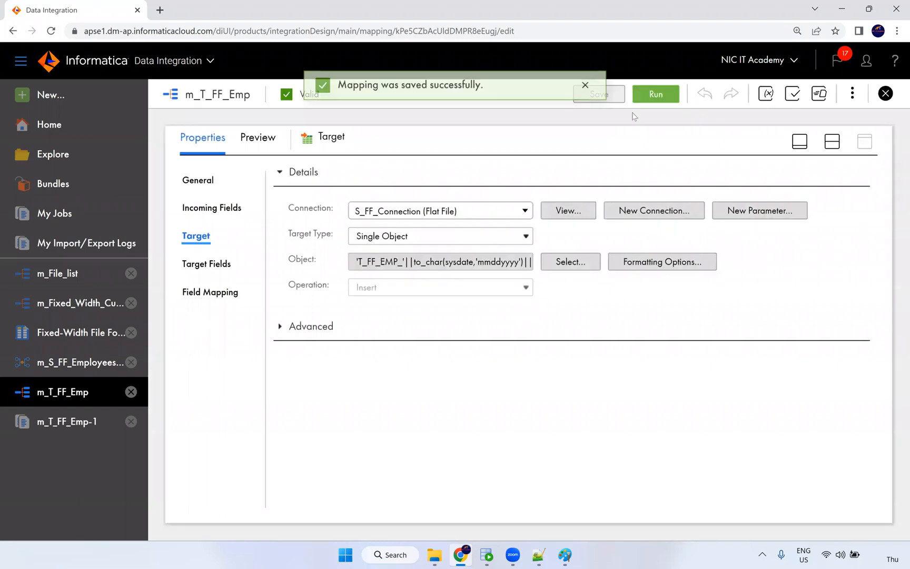
pyautogui.click(656, 99)
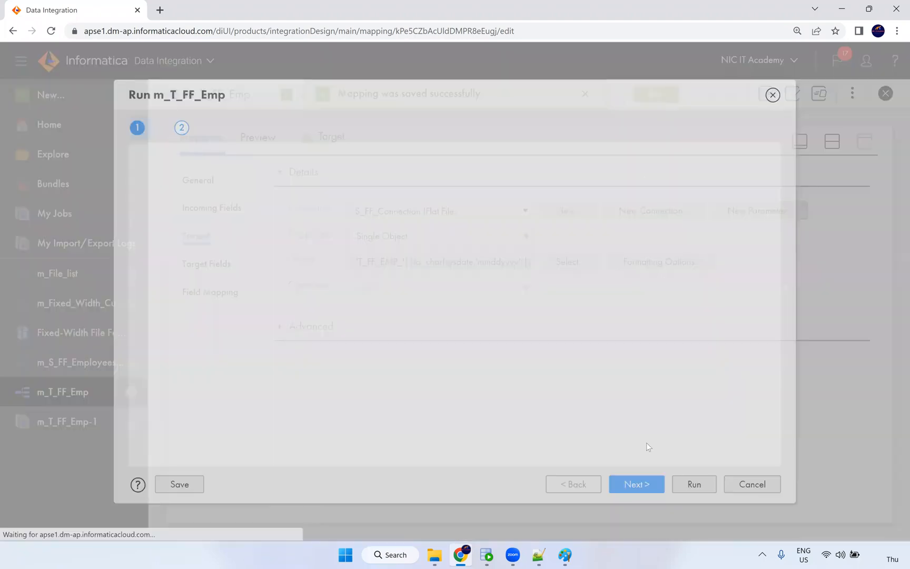
pyautogui.click(684, 491)
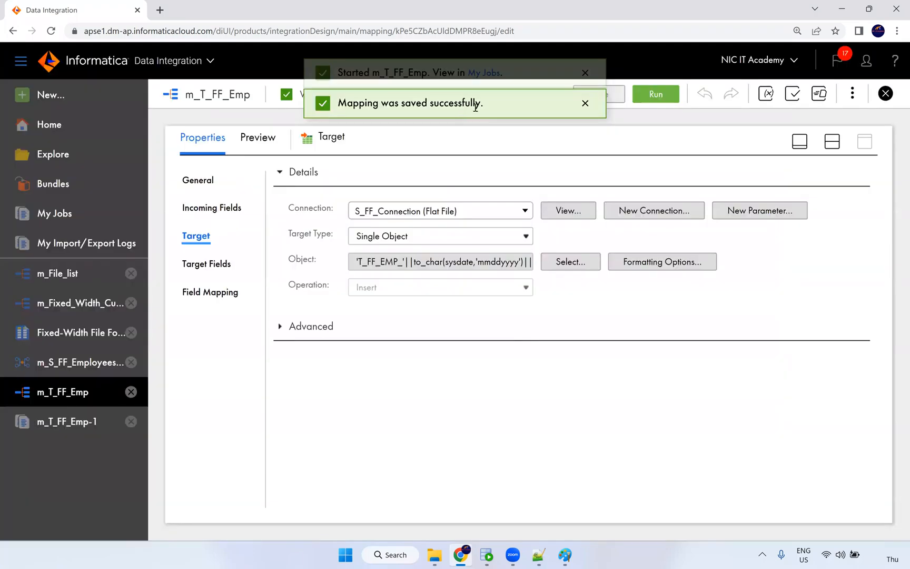
pyautogui.click(485, 94)
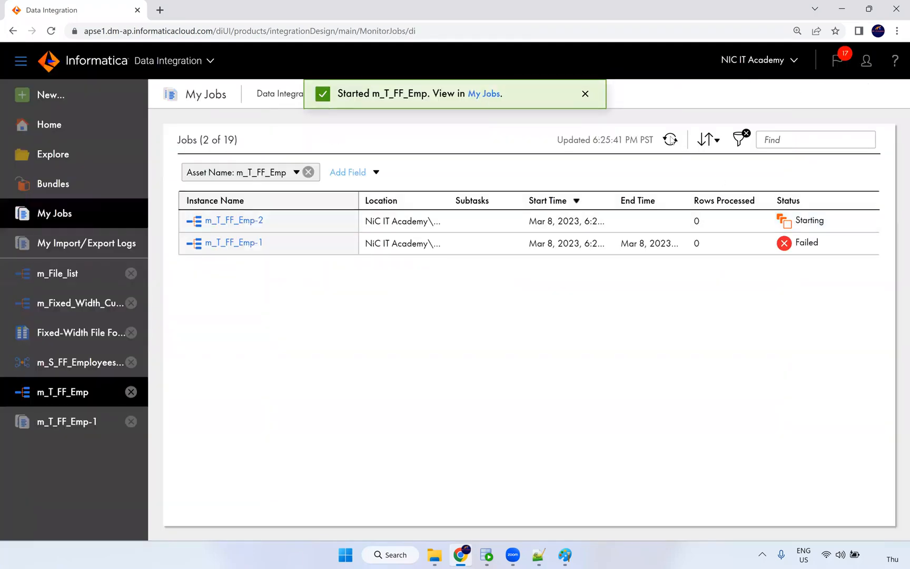
# Refresh the job listing repeatedly until the m_T_FF_Emp-2 run finishes.
pyautogui.click(672, 139)
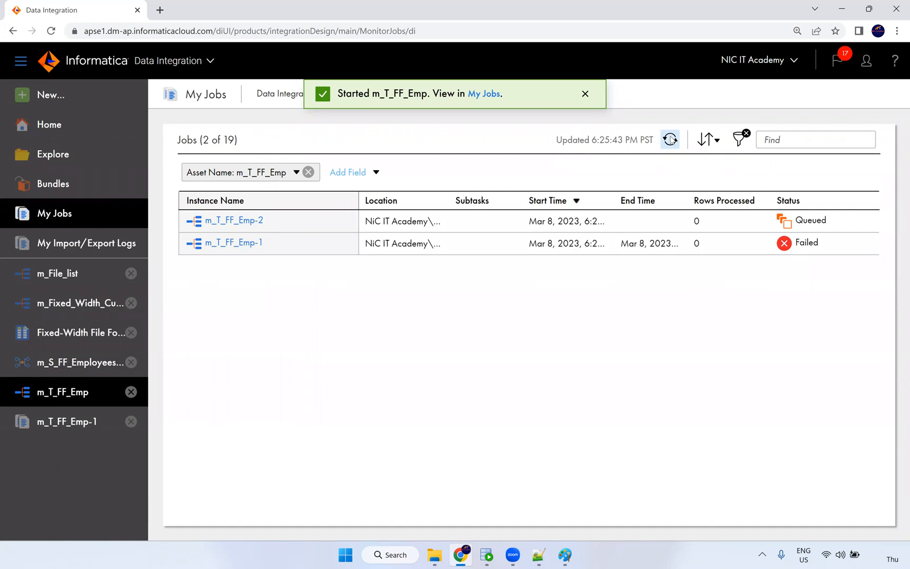
pyautogui.click(670, 141)
pyautogui.click(670, 140)
pyautogui.click(670, 140)
pyautogui.click(670, 140)
pyautogui.click(670, 141)
pyautogui.click(670, 140)
pyautogui.click(670, 140)
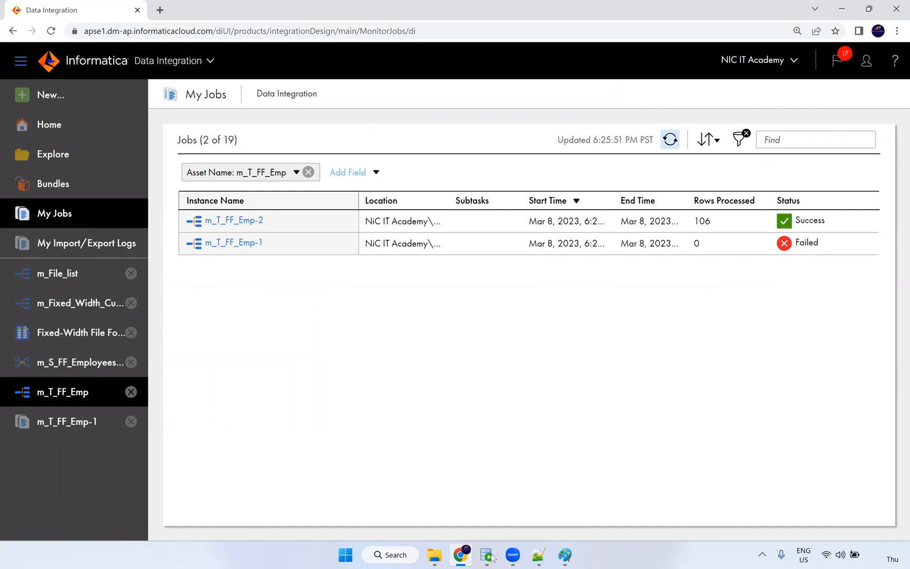
# Switch to File Explorer, open T_FF_EMP_03092023.csv from Src_Files in Notepad++ and examine the employee rows and text quoting.
pyautogui.click(443, 484)
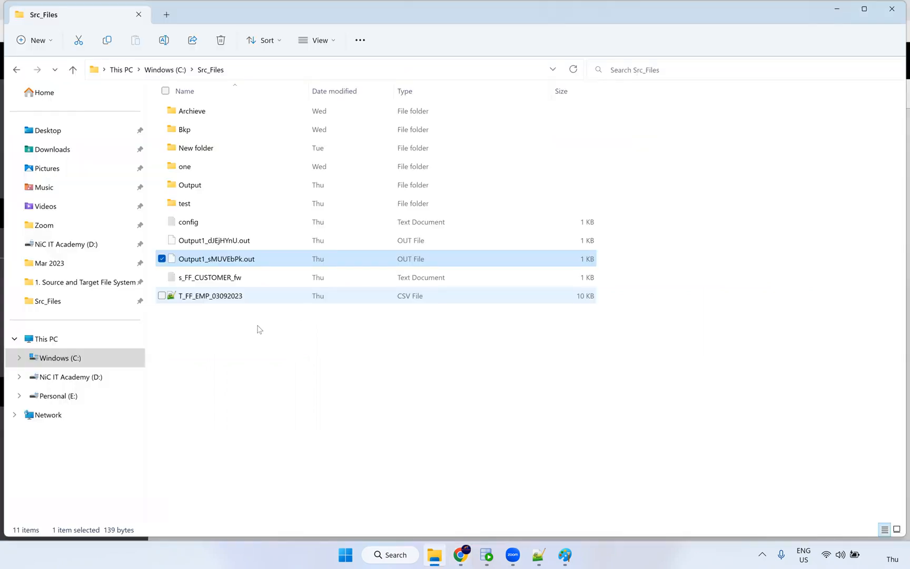
pyautogui.click(244, 330)
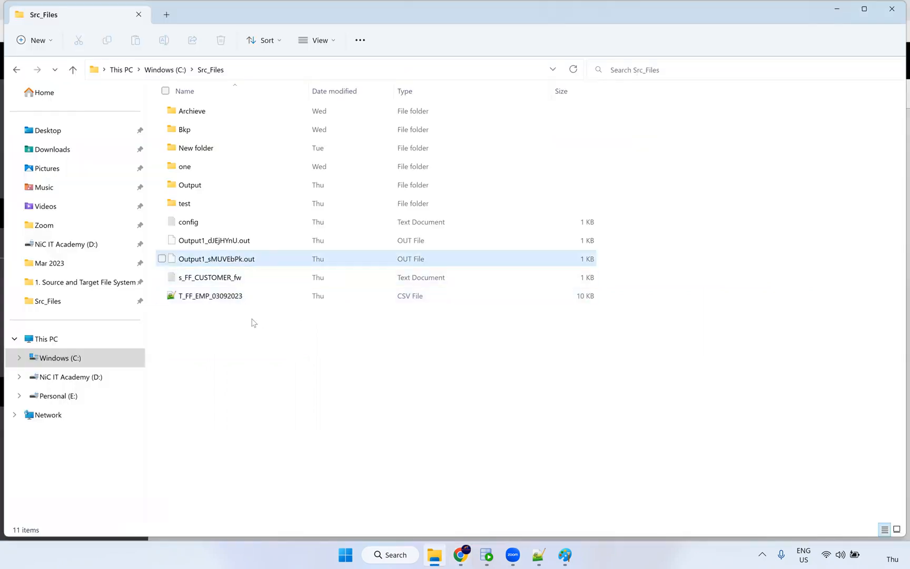
pyautogui.click(228, 298)
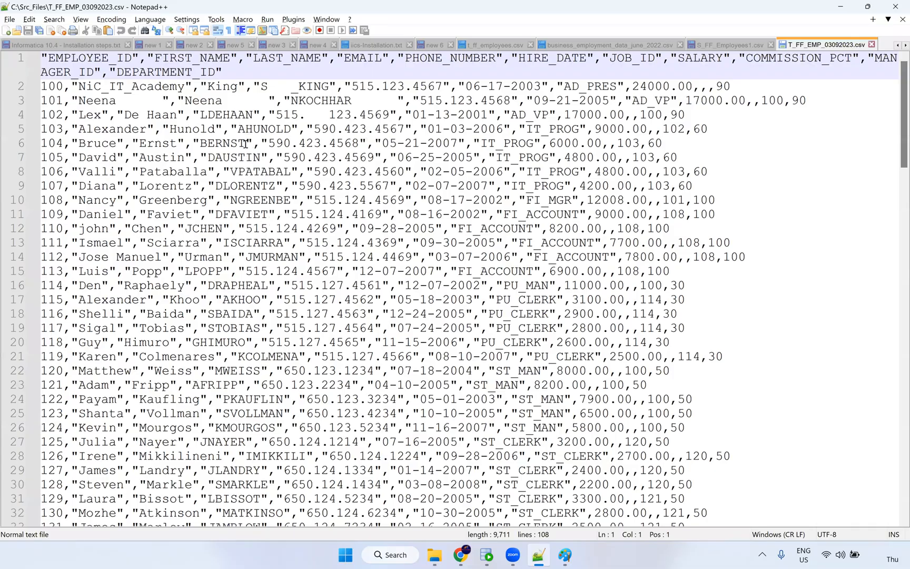
pyautogui.scroll(-2, 246, 144)
pyautogui.moveTo(247, 144); pyautogui.dragTo(334, 144)
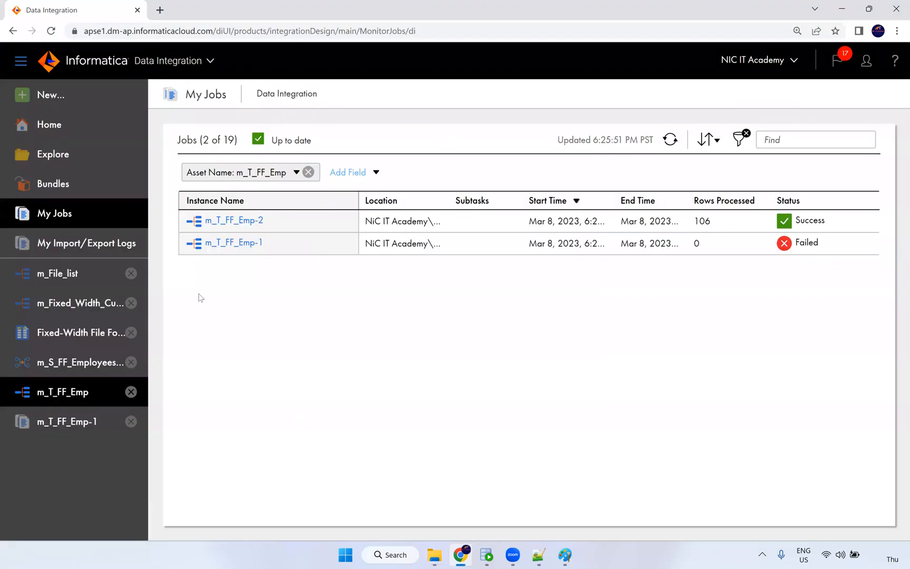
# Return to the m_T_FF_Emp mapping in Chrome, try text qualifier None in the target's formatting options and cancel the dialog.
pyautogui.click(63, 394)
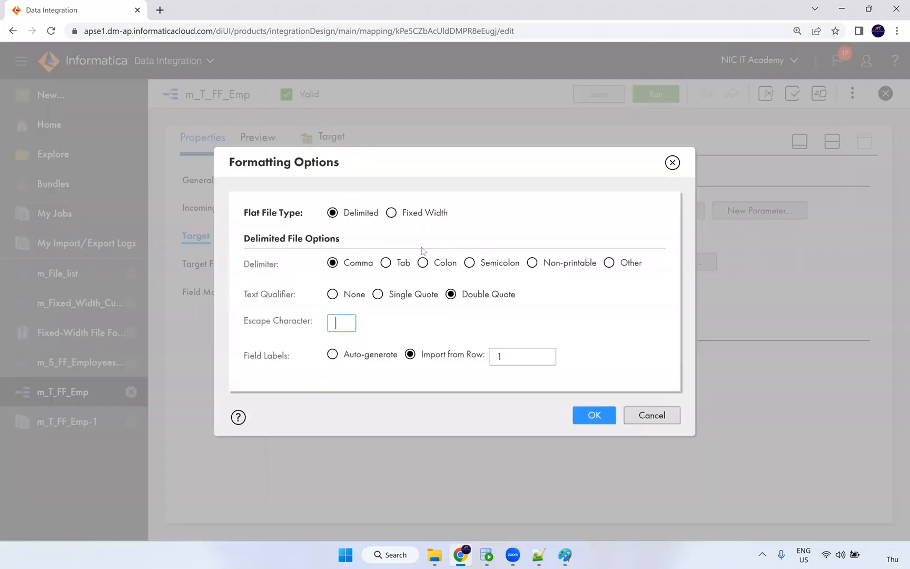
pyautogui.click(338, 294)
pyautogui.click(659, 422)
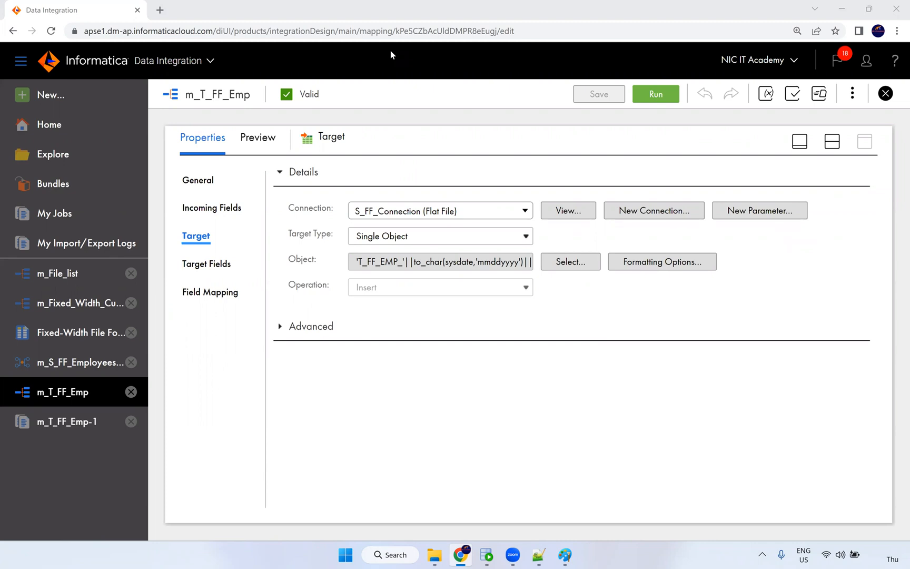
# Change the target's incoming field rule to include Named Fields and open its field selection.
pyautogui.click(221, 268)
pyautogui.click(216, 294)
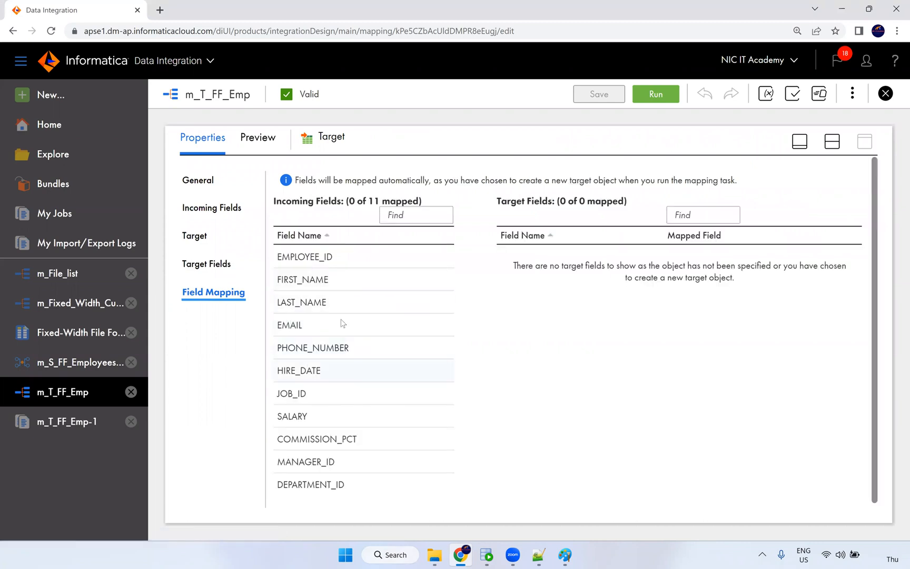
pyautogui.click(213, 210)
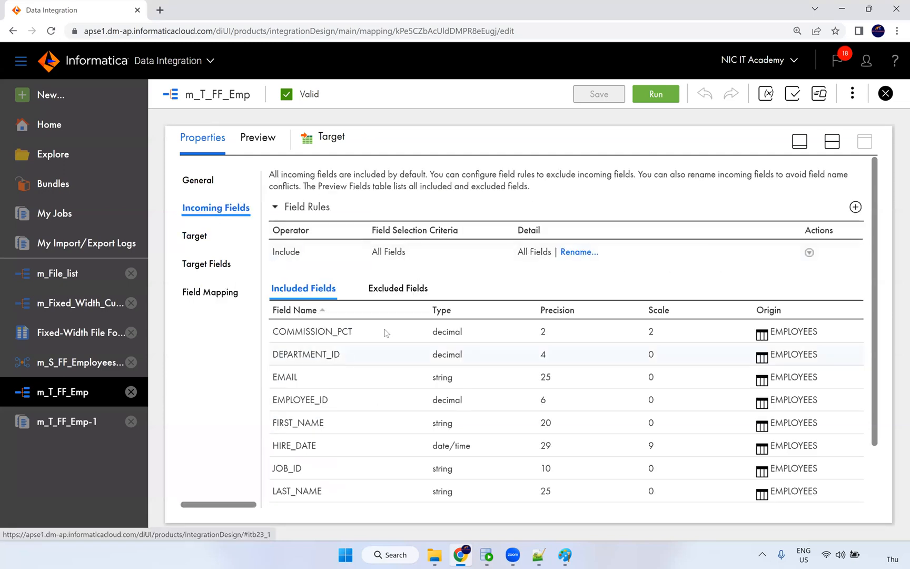
pyautogui.click(304, 259)
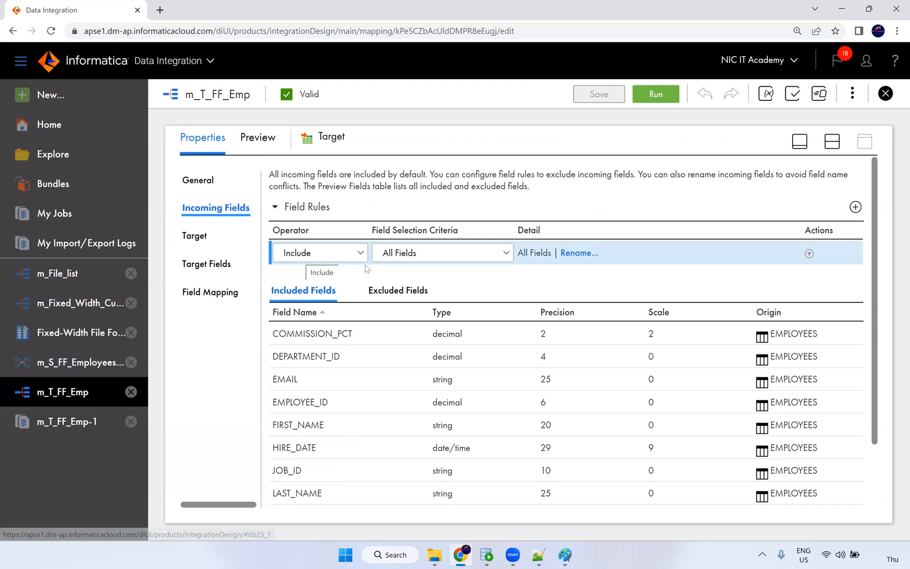
pyautogui.click(419, 257)
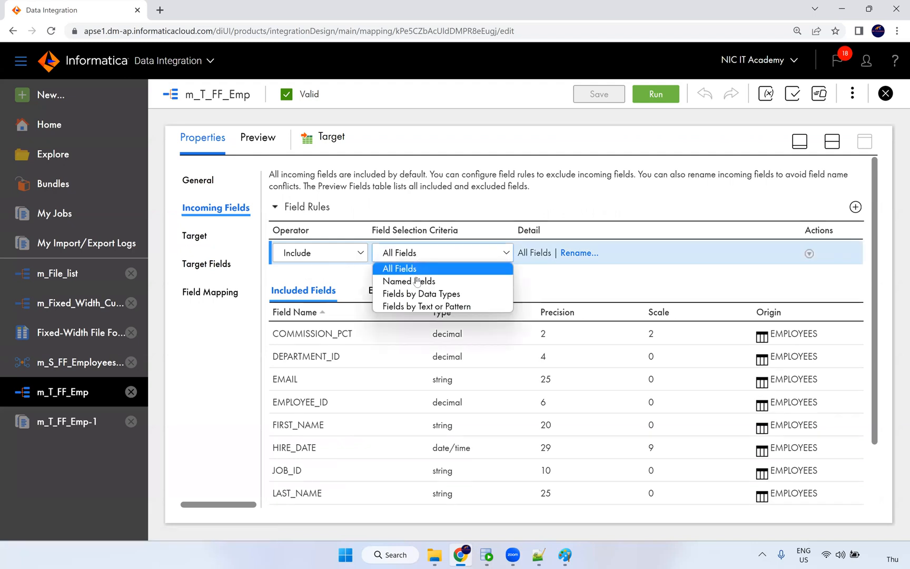
pyautogui.click(418, 281)
pyautogui.click(520, 279)
pyautogui.click(538, 253)
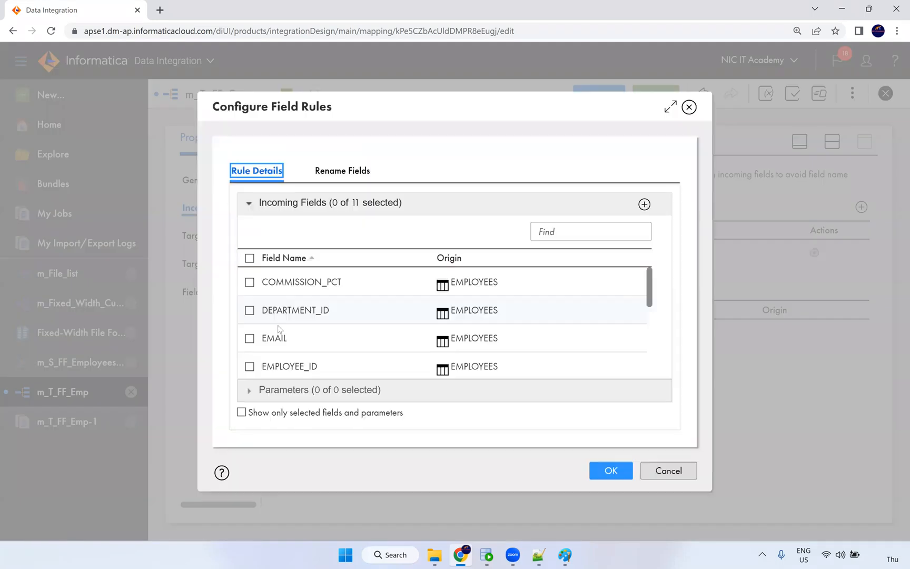
# Include only EMPLOYEE_ID, FIRST_NAME and PHONE_NUMBER in the field rule and confirm the selection.
pyautogui.scroll(-3, 285, 337)
pyautogui.scroll(3, 284, 340)
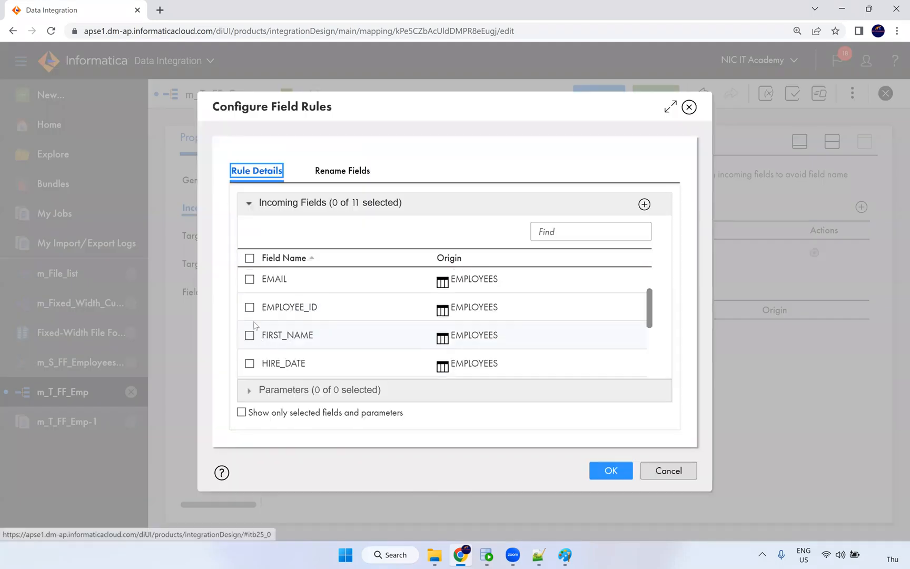
pyautogui.click(251, 309)
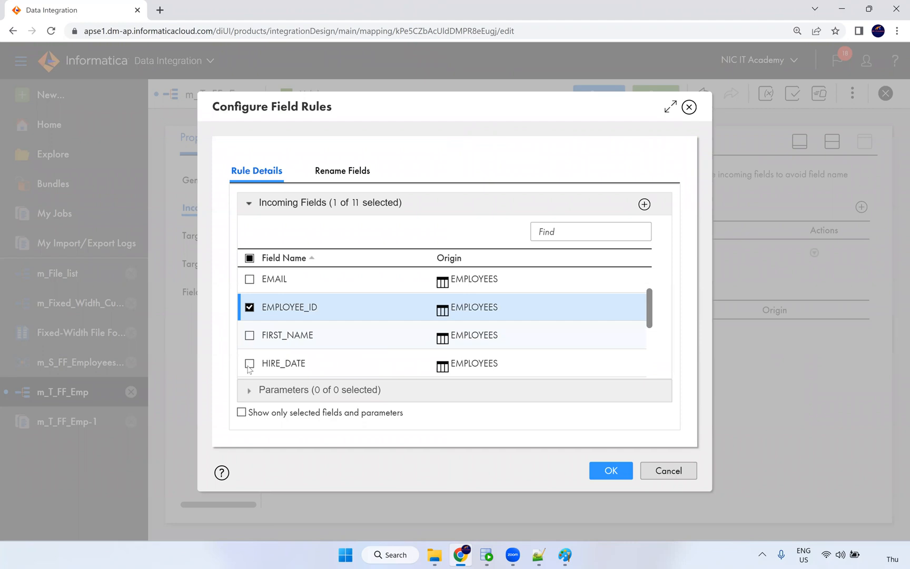
pyautogui.click(271, 339)
pyautogui.scroll(-3, 272, 338)
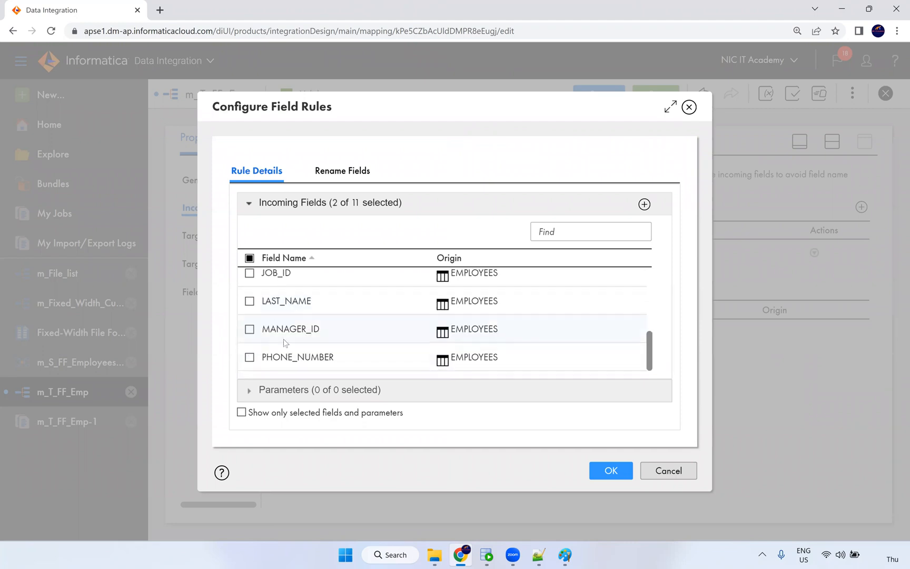
pyautogui.click(251, 357)
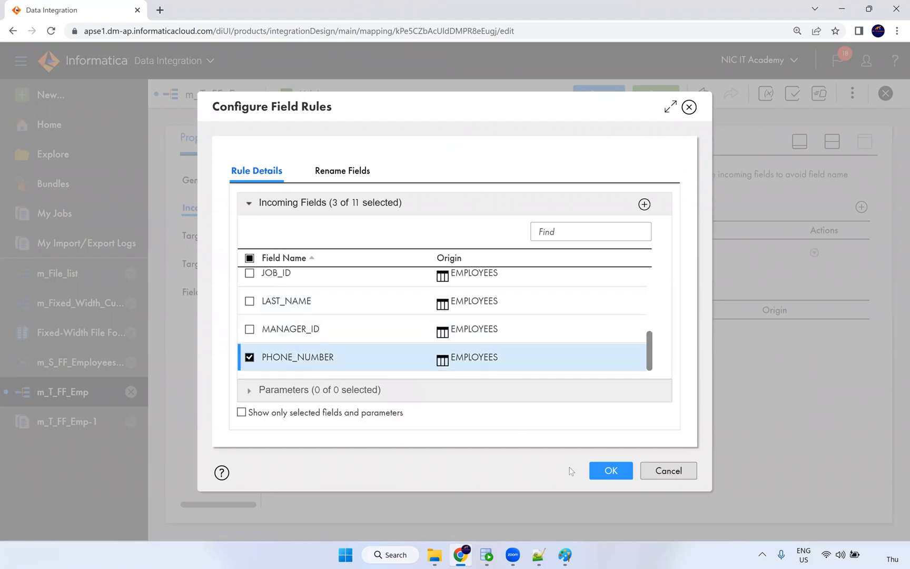
pyautogui.click(599, 472)
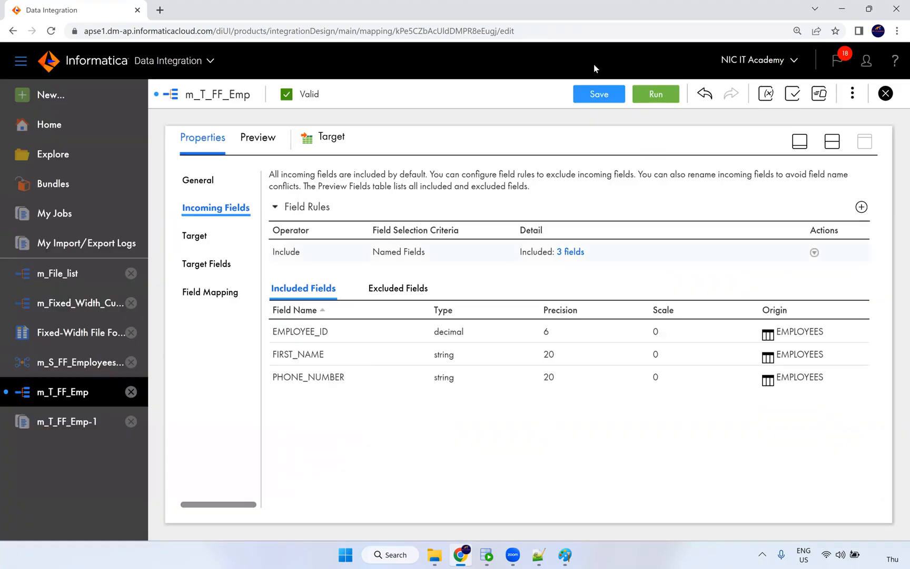
# Save the m_T_FF_Emp mapping and run it in the NIC runtime environment.
pyautogui.click(592, 99)
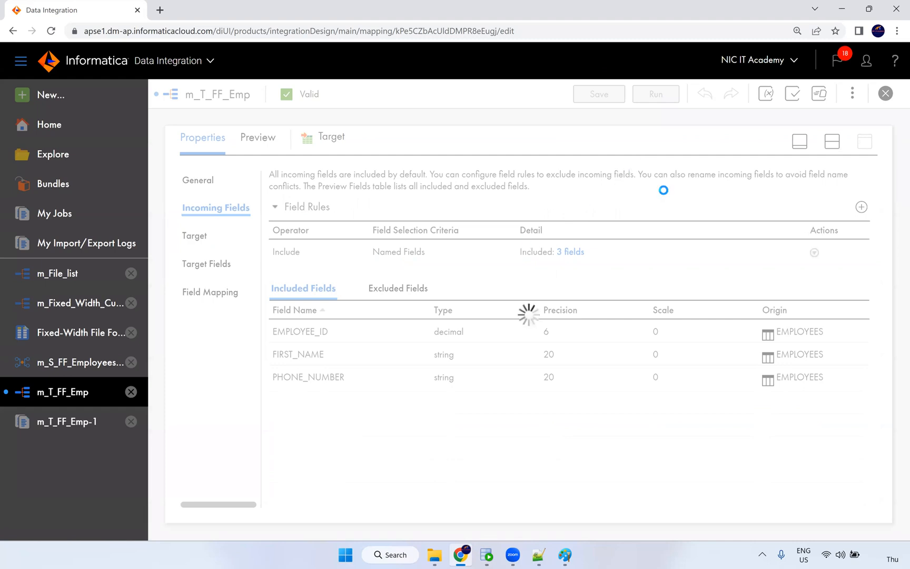
pyautogui.click(664, 95)
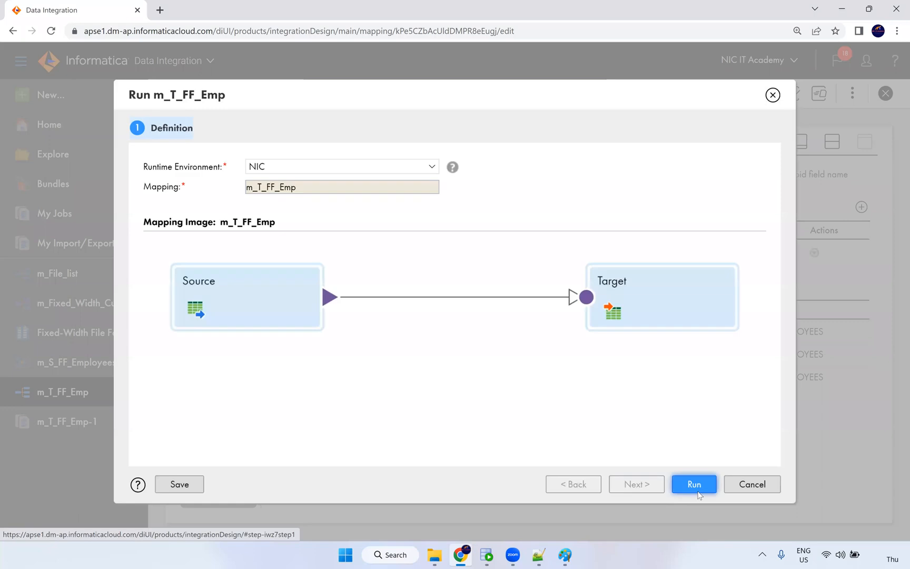
pyautogui.click(696, 486)
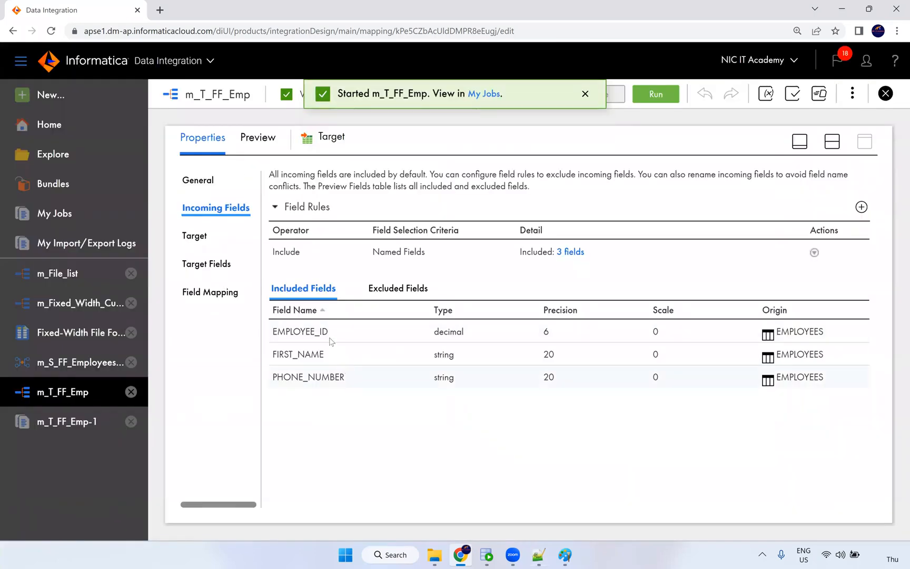
# Switch to File Explorer and open the regenerated T_FF_EMP_03092023.csv from Src_Files in Notepad++.
pyautogui.click(437, 556)
pyautogui.click(270, 333)
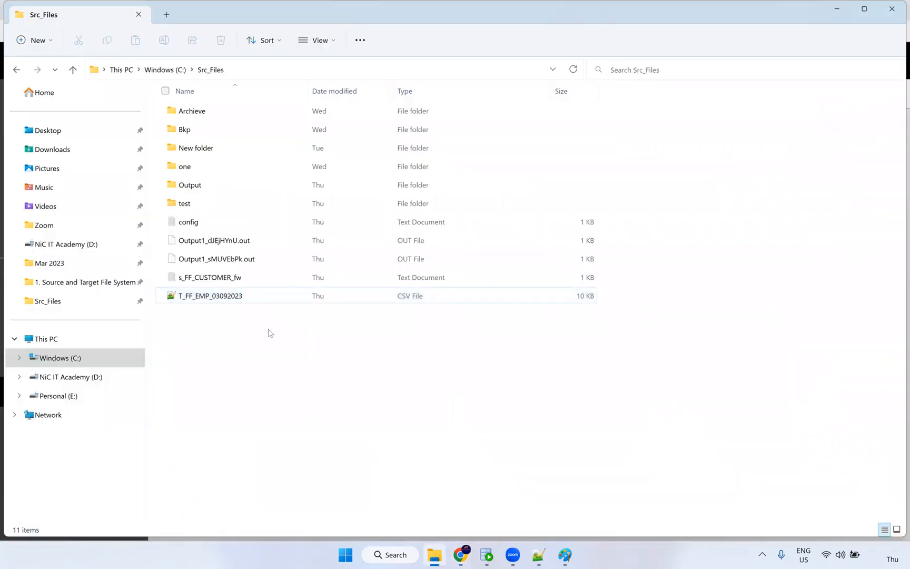
pyautogui.rightClick(238, 298)
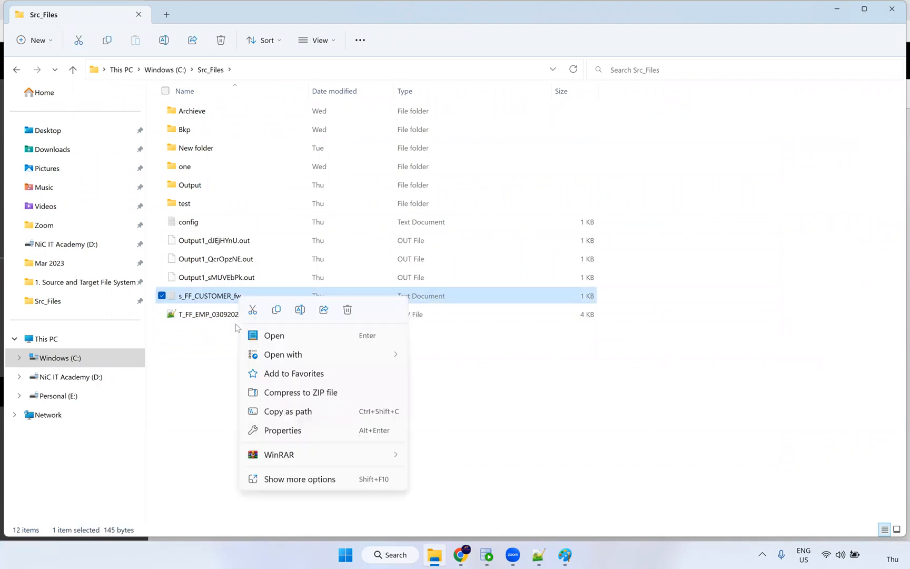
pyautogui.click(237, 324)
pyautogui.click(238, 319)
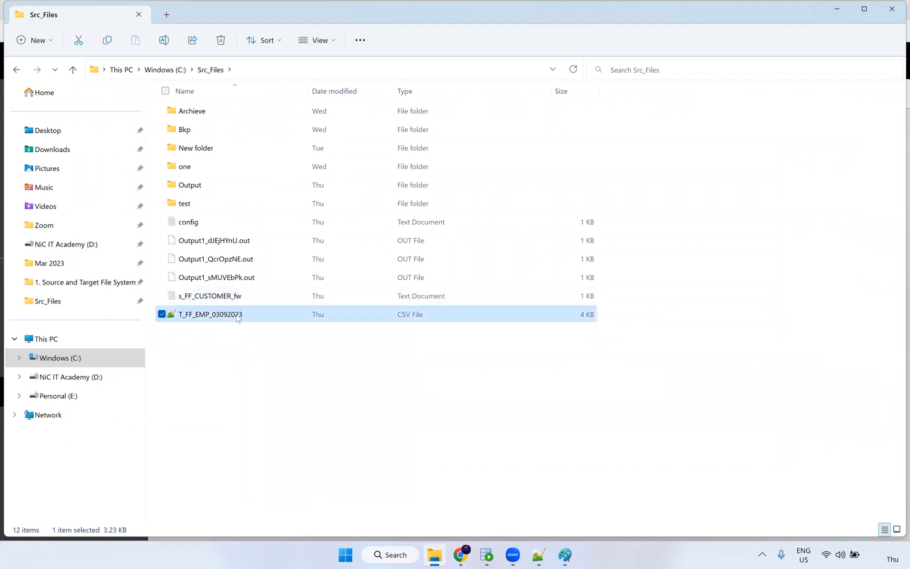
pyautogui.rightClick(238, 318)
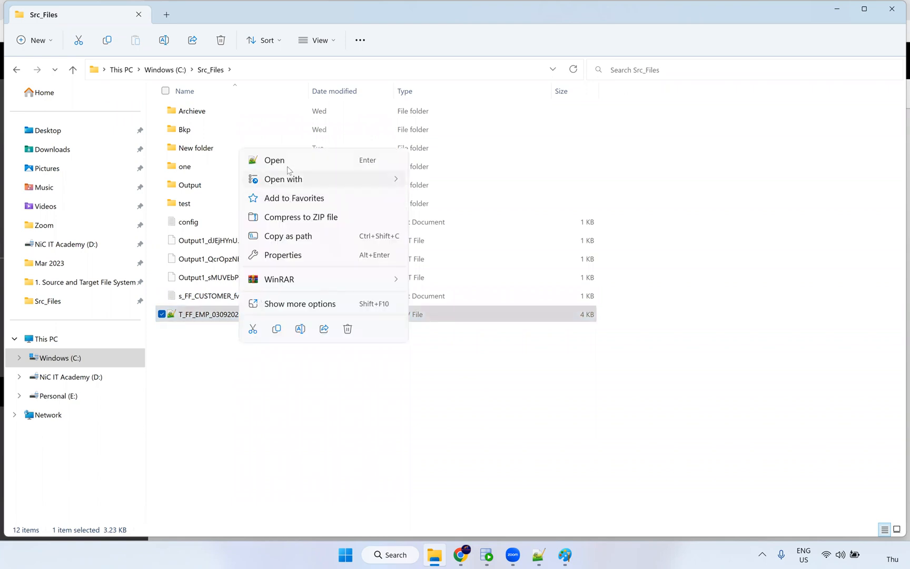
pyautogui.moveTo(337, 179)
pyautogui.click(448, 219)
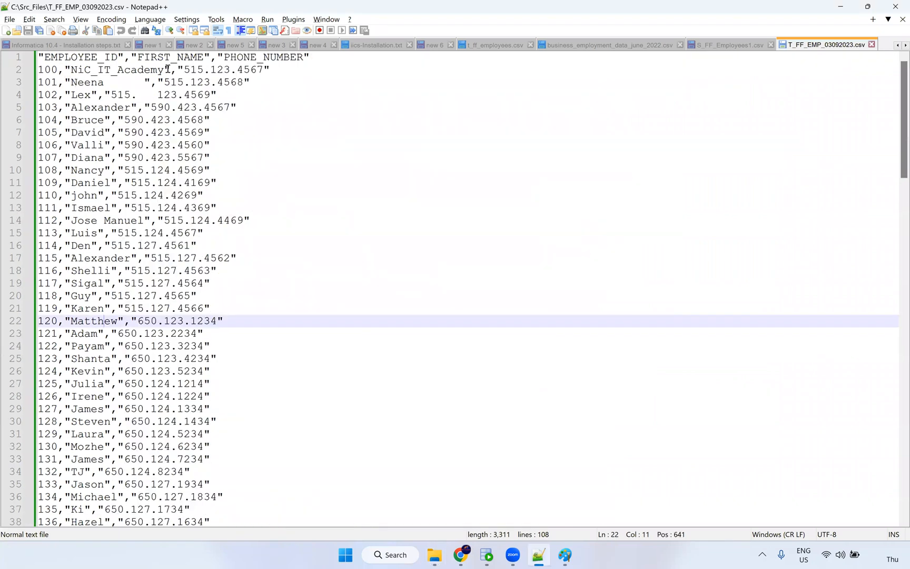
# Examine the header columns and employee rows in T_FF_EMP_03092023.csv.
pyautogui.click(80, 55)
pyautogui.doubleClick(168, 57)
pyautogui.doubleClick(232, 56)
pyautogui.scroll(-18, 256, 266)
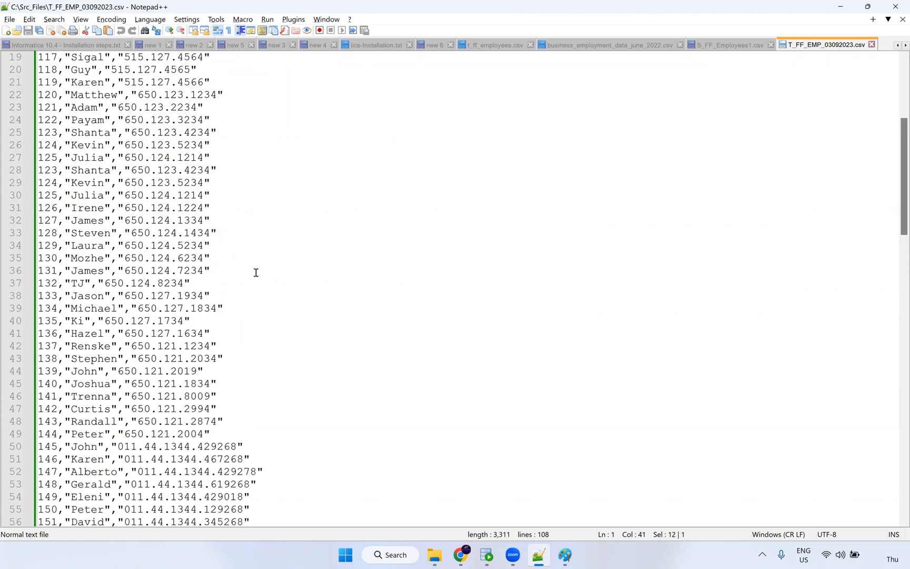
# Return to the m_T_FF_Emp mapping in Chrome and review the target's included fields, target fields and field mapping.
pyautogui.hotkey('alt', 'Tab')
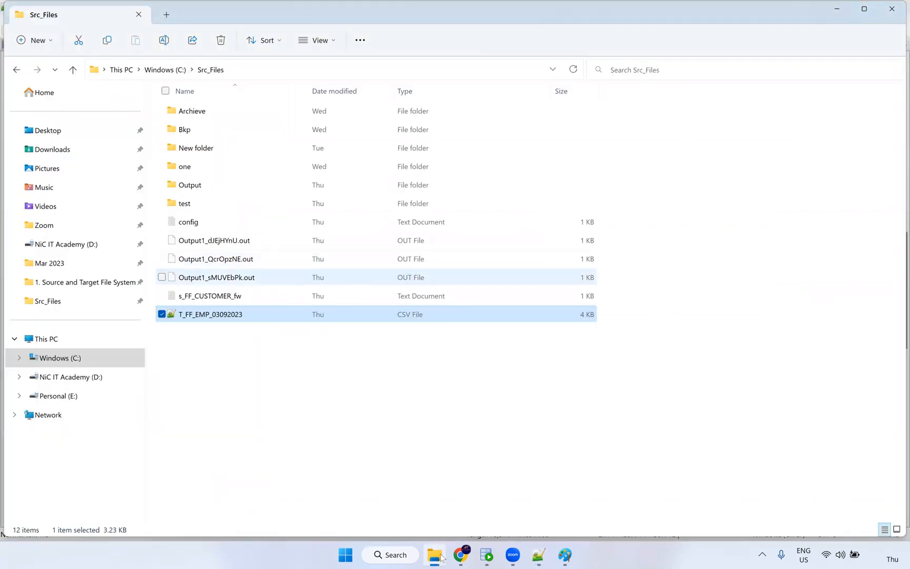
pyautogui.click(460, 556)
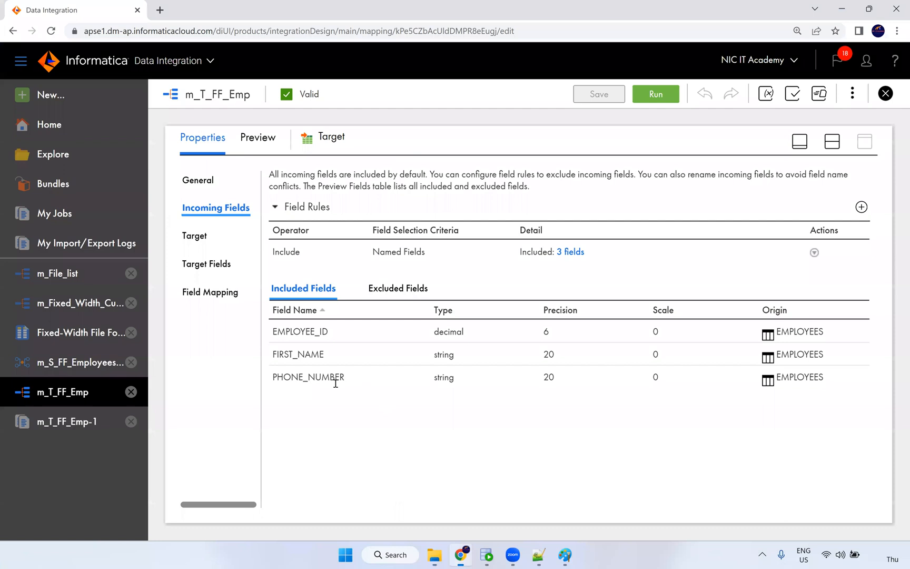
pyautogui.doubleClick(276, 252)
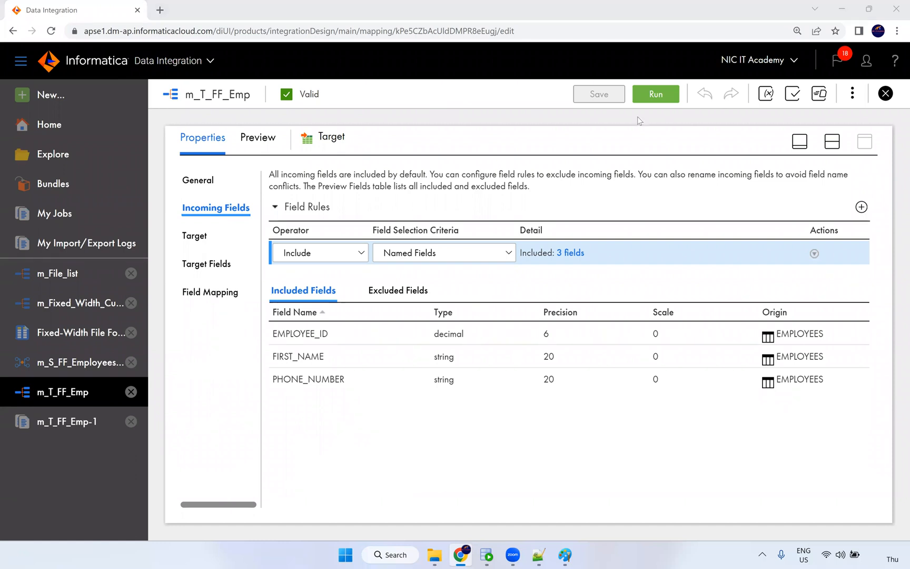
pyautogui.click(208, 265)
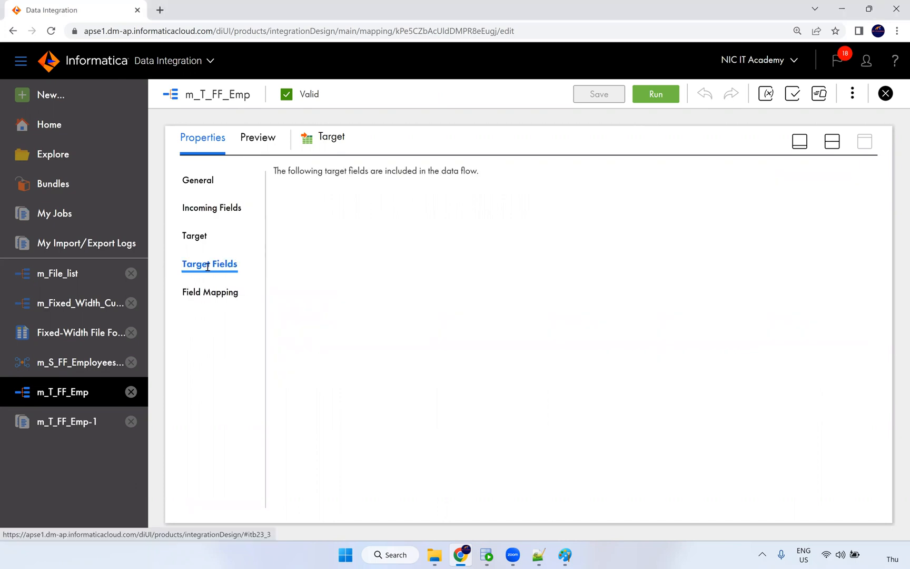
pyautogui.click(207, 295)
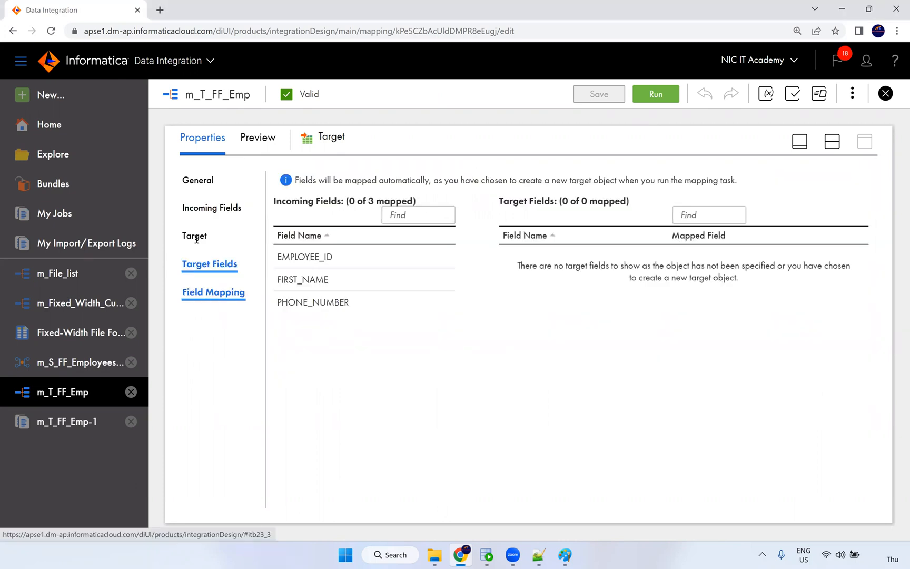
# Try importing field labels from row 2 in the target's formatting options and cancel the dialog.
pyautogui.click(197, 238)
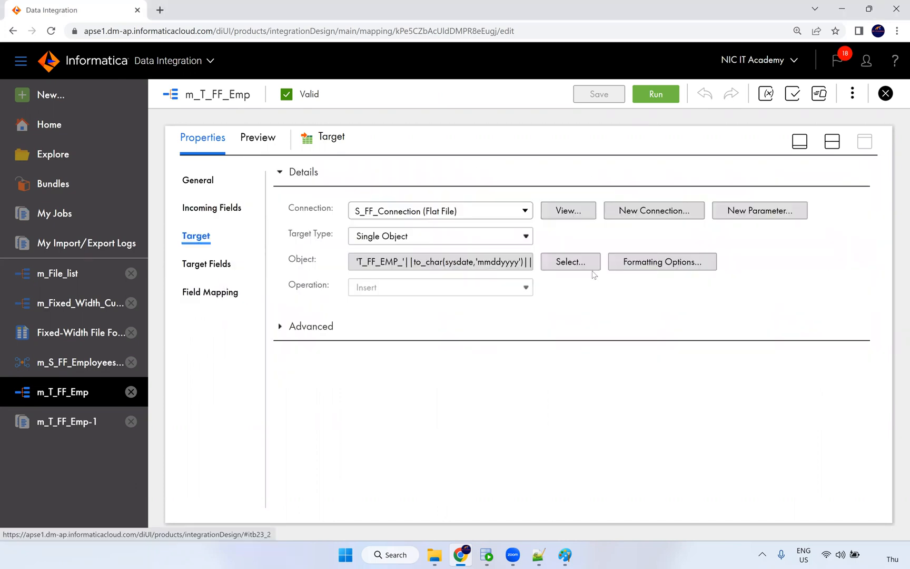
pyautogui.click(639, 268)
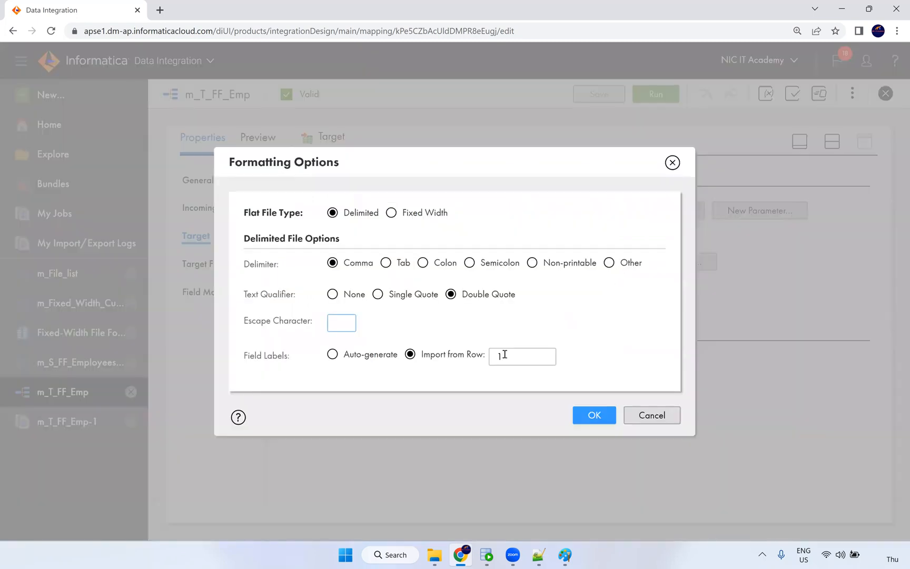
pyautogui.click(431, 358)
pyautogui.write('2')
pyautogui.click(654, 422)
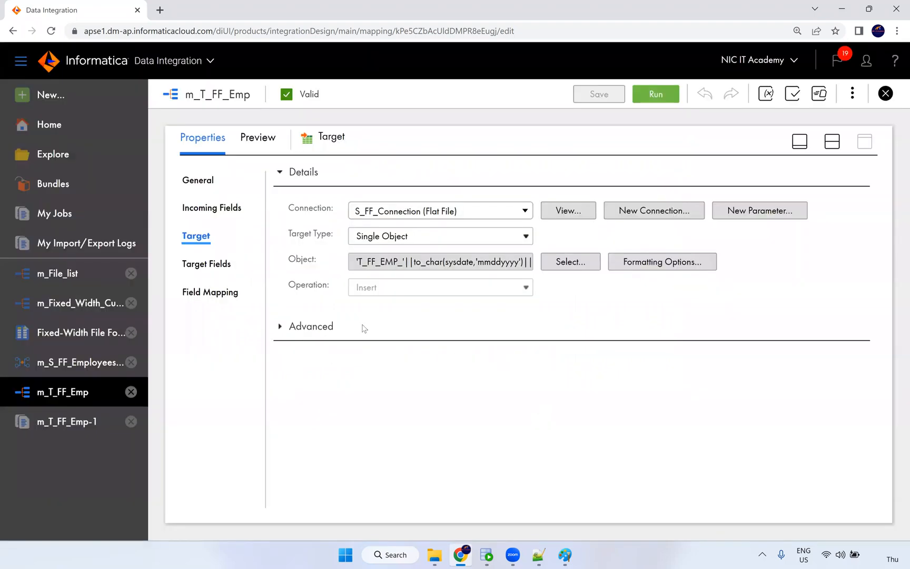
# Set Header Options to No Header in the target's advanced properties and review the remaining output settings.
pyautogui.click(287, 334)
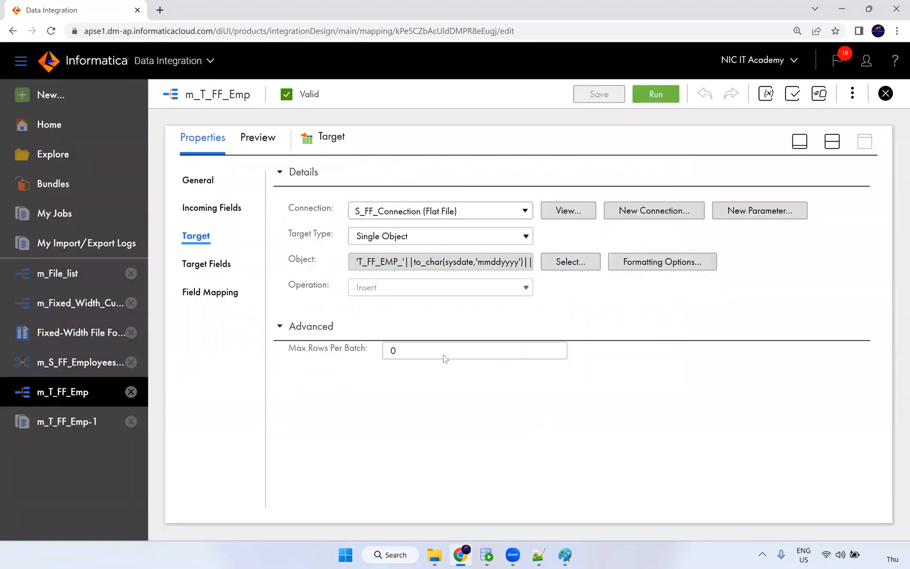
pyautogui.scroll(-3, 462, 374)
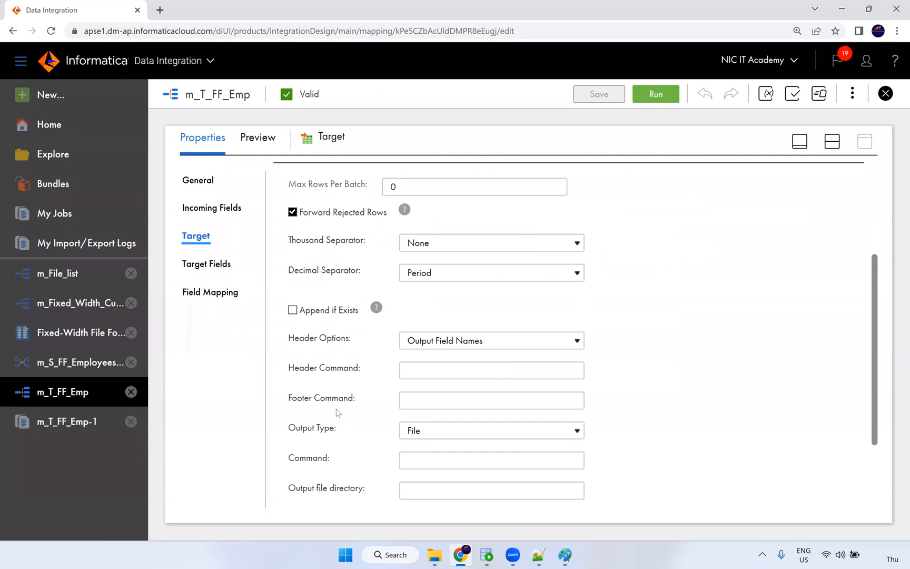
pyautogui.scroll(-2, 337, 413)
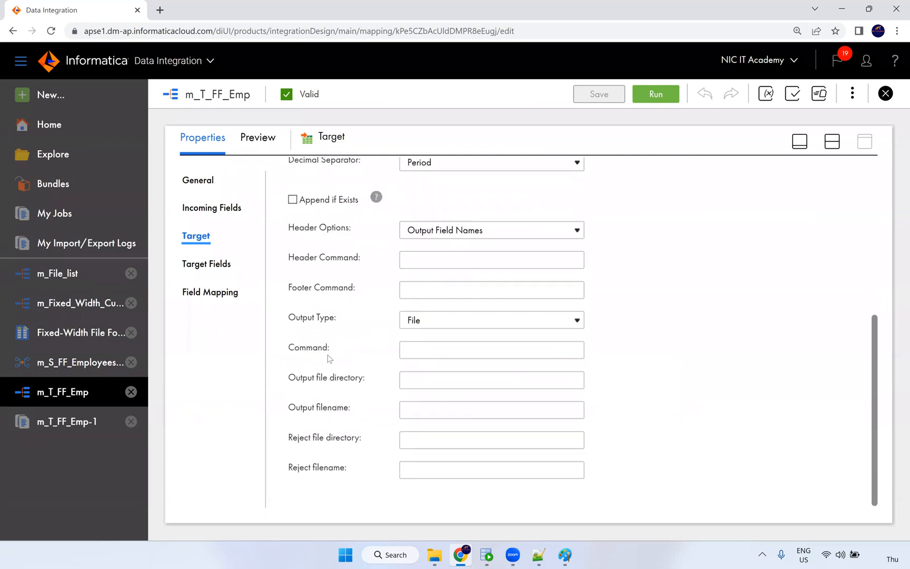
pyautogui.scroll(1, 331, 331)
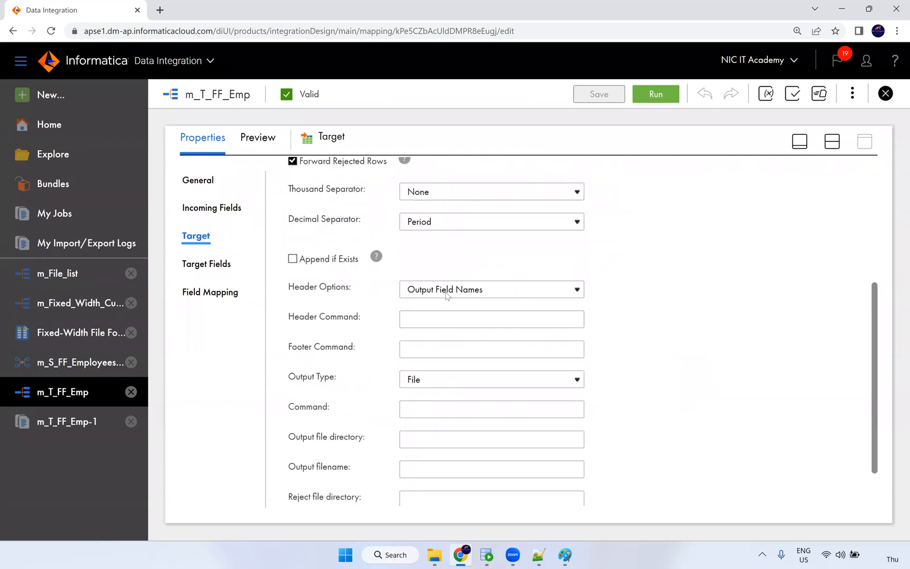
pyautogui.click(447, 296)
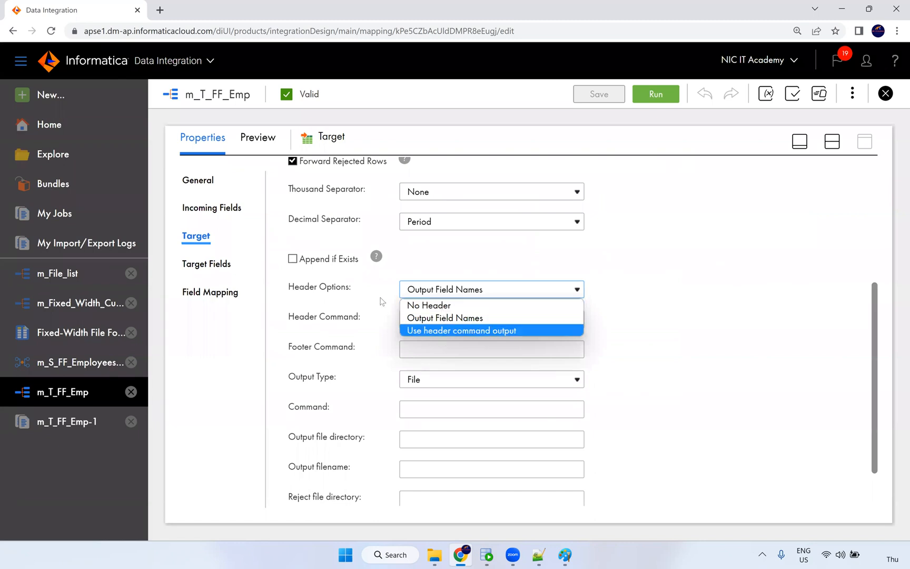
pyautogui.click(416, 306)
pyautogui.moveTo(289, 284); pyautogui.dragTo(350, 294)
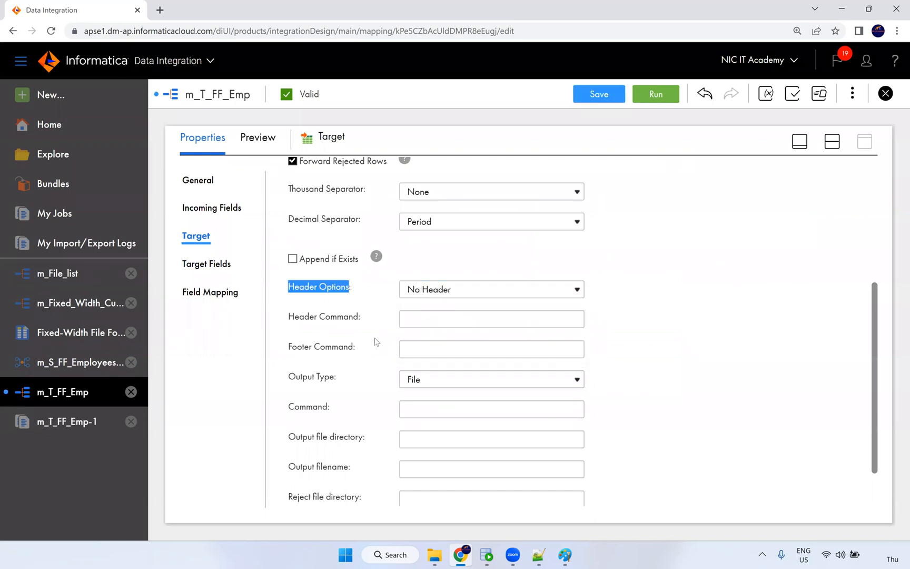
pyautogui.scroll(2, 319, 389)
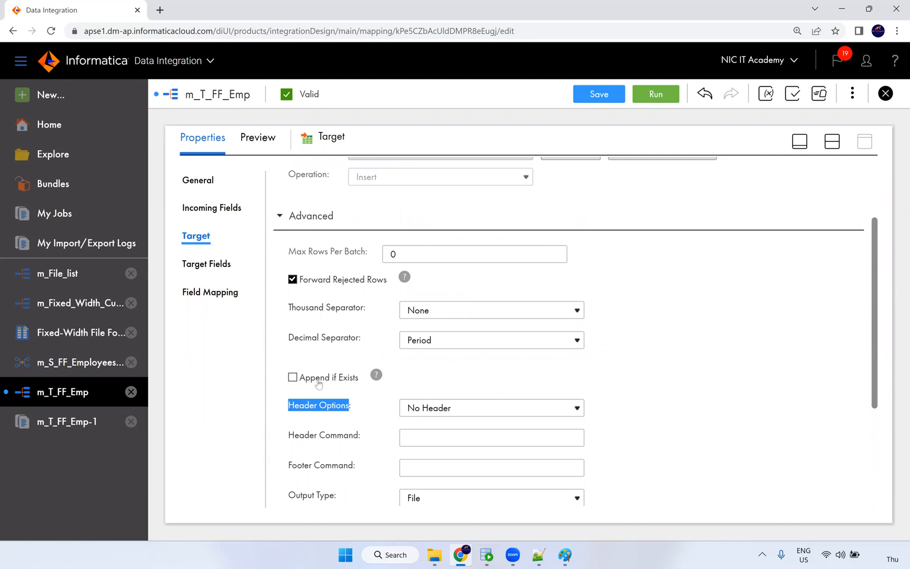
pyautogui.scroll(-3, 340, 353)
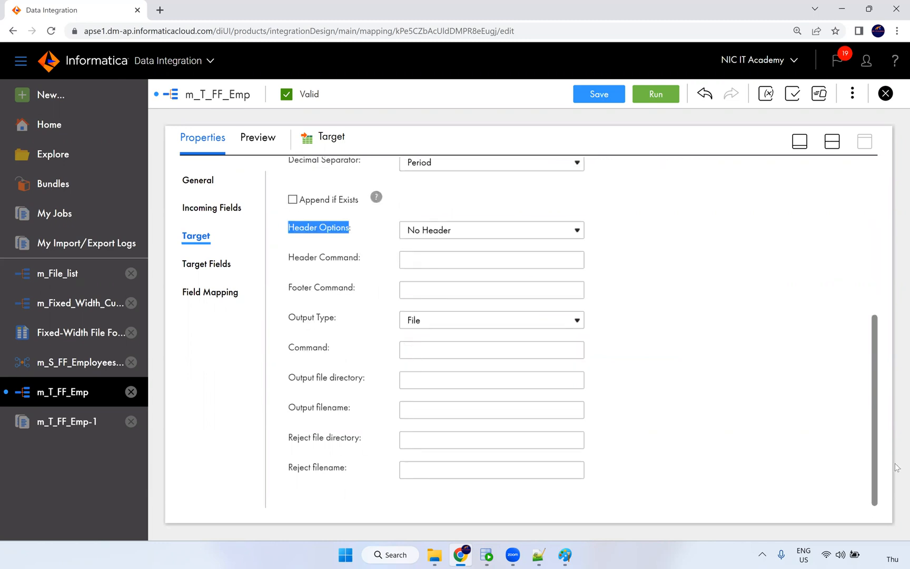
# Examine the Header Command and Footer Command settings in the target's advanced properties and restore the split view with the design canvas.
pyautogui.click(599, 294)
pyautogui.click(414, 263)
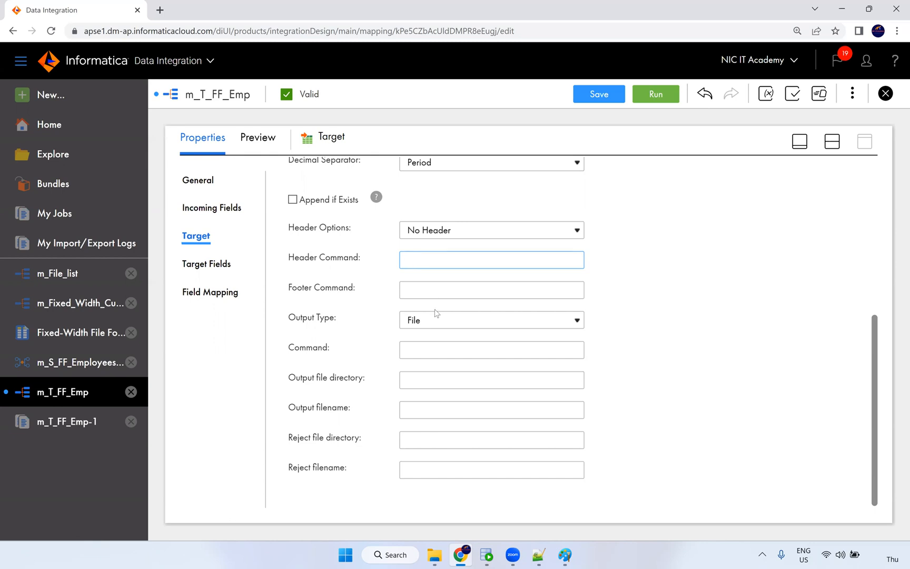
pyautogui.click(455, 287)
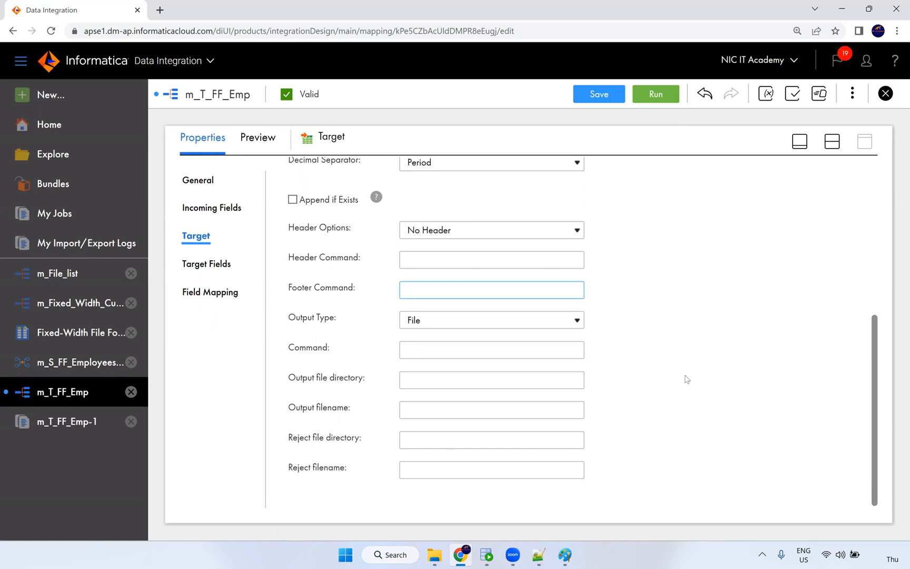
pyautogui.scroll(5, 679, 394)
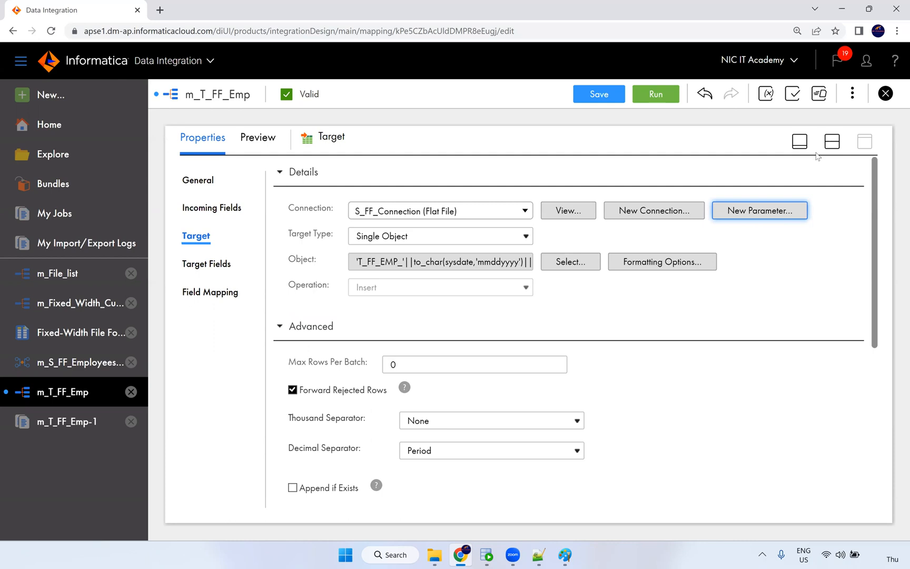
pyautogui.click(834, 146)
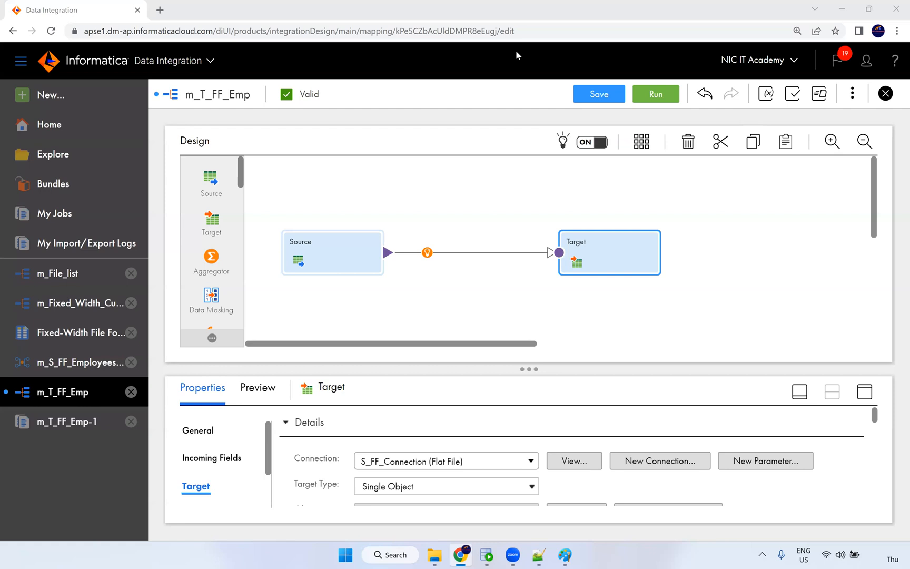
# Switch to Paint and start a new blank canvas, discarding the File List diagram.
pyautogui.click(609, 93)
pyautogui.click(434, 554)
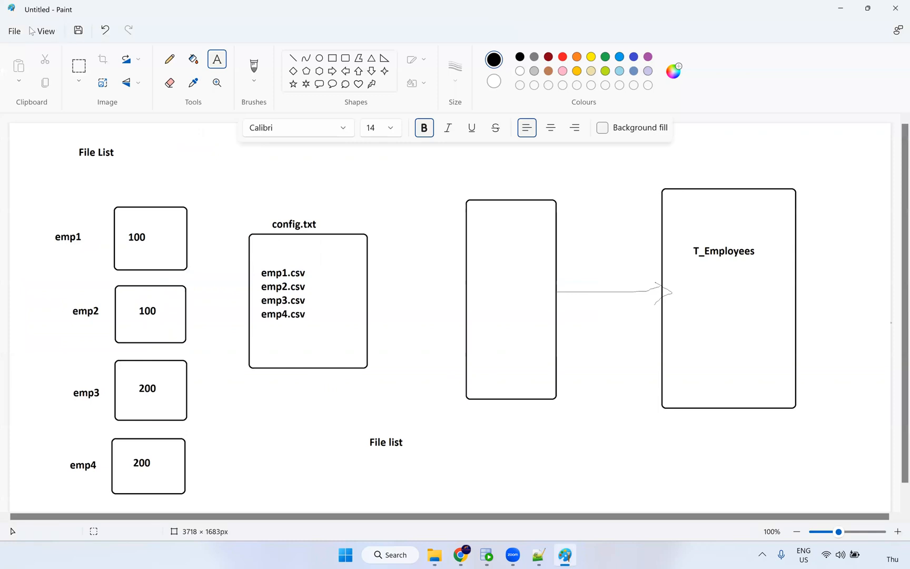
pyautogui.click(20, 32)
pyautogui.click(38, 53)
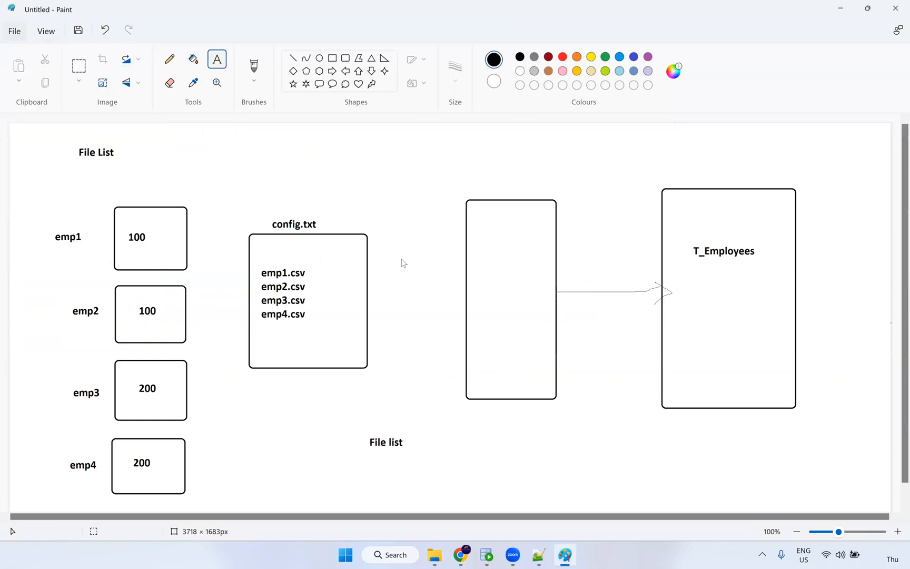
pyautogui.click(436, 303)
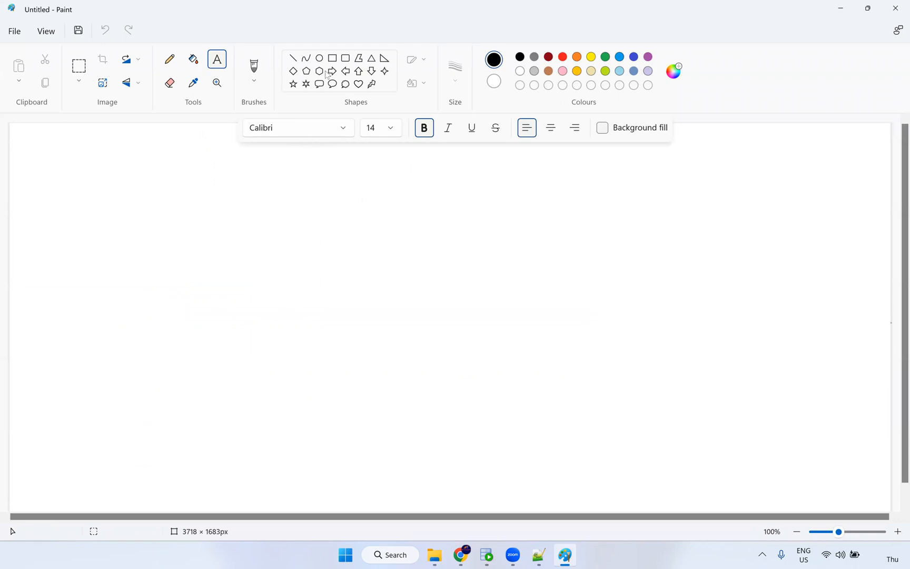
# Draw a rounded source box, a freehand arrow to a smaller box below it, and a long arrow leading on from that box.
pyautogui.click(345, 58)
pyautogui.moveTo(69, 162)
pyautogui.mouseDown()
pyautogui.moveTo(172, 246)
pyautogui.moveTo(175, 239)
pyautogui.moveTo(211, 289)
pyautogui.moveTo(222, 332)
pyautogui.moveTo(230, 315)
pyautogui.moveTo(241, 412)
pyautogui.moveTo(264, 332)
pyautogui.moveTo(241, 334)
pyautogui.mouseUp()
pyautogui.click(170, 61)
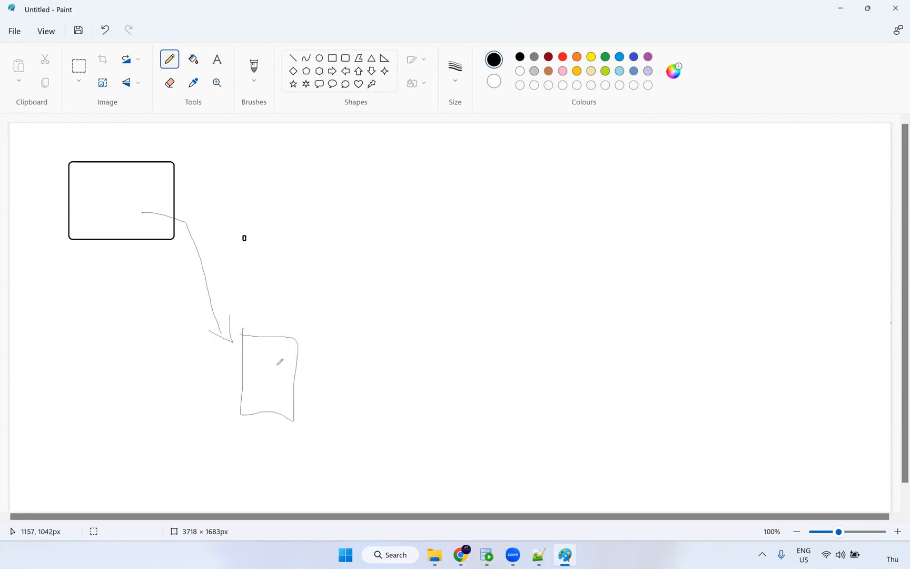
pyautogui.moveTo(276, 364); pyautogui.dragTo(525, 374)
pyautogui.moveTo(509, 364)
pyautogui.mouseDown()
pyautogui.moveTo(543, 370)
pyautogui.moveTo(526, 397)
pyautogui.mouseUp()
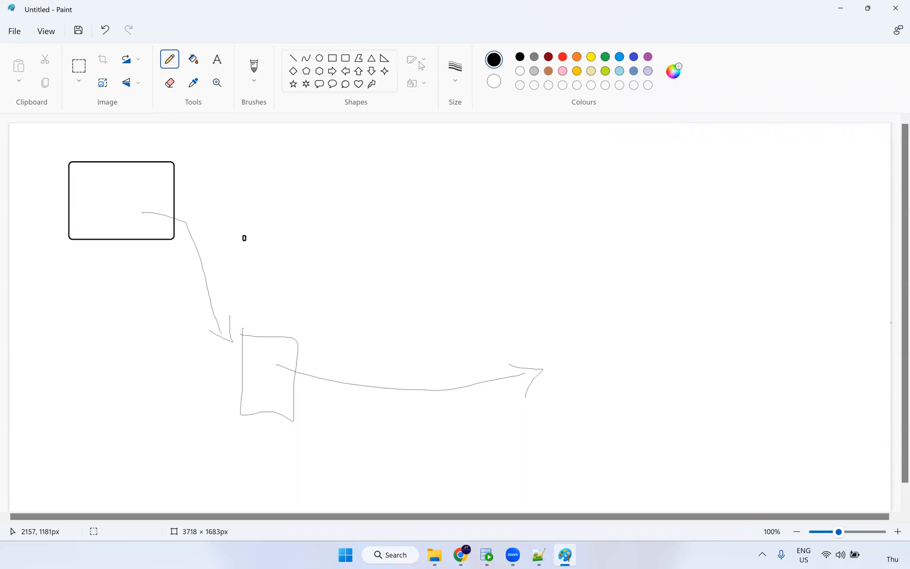
pyautogui.moveTo(525, 398); pyautogui.dragTo(520, 403)
pyautogui.click(14, 33)
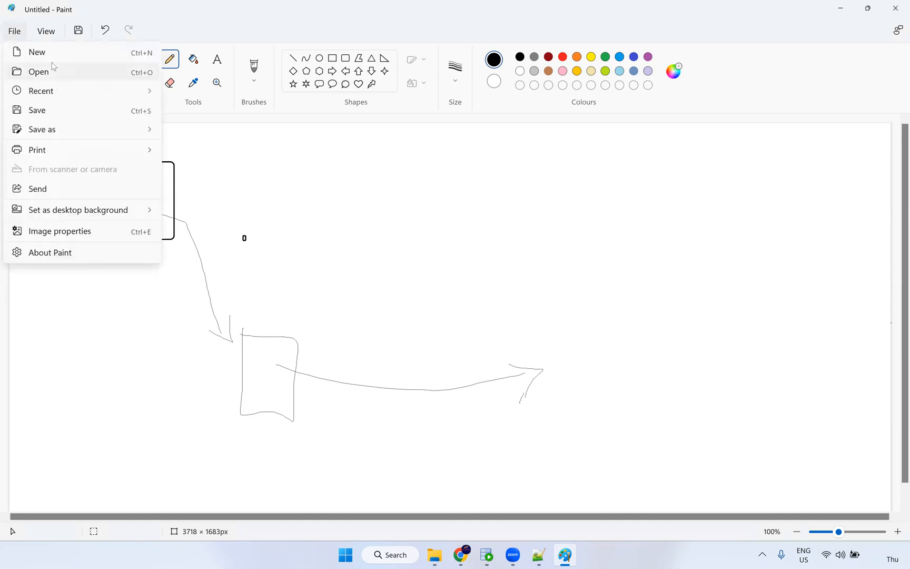
pyautogui.click(77, 54)
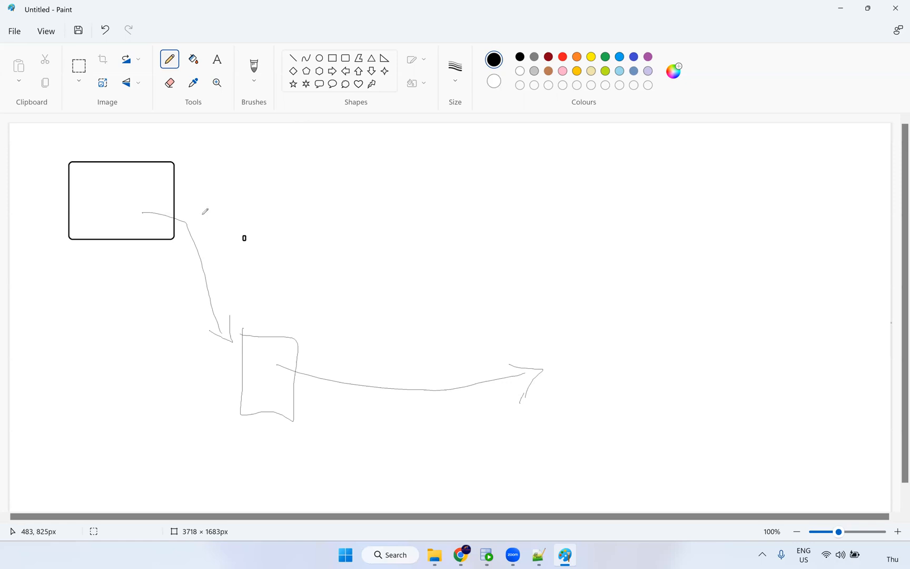
# Sketch a dashed header line and two row lines across the inside of the rounded box with the pencil.
pyautogui.moveTo(70, 185); pyautogui.dragTo(165, 184)
pyautogui.moveTo(74, 171); pyautogui.dragTo(178, 171)
pyautogui.moveTo(72, 218); pyautogui.dragTo(173, 224)
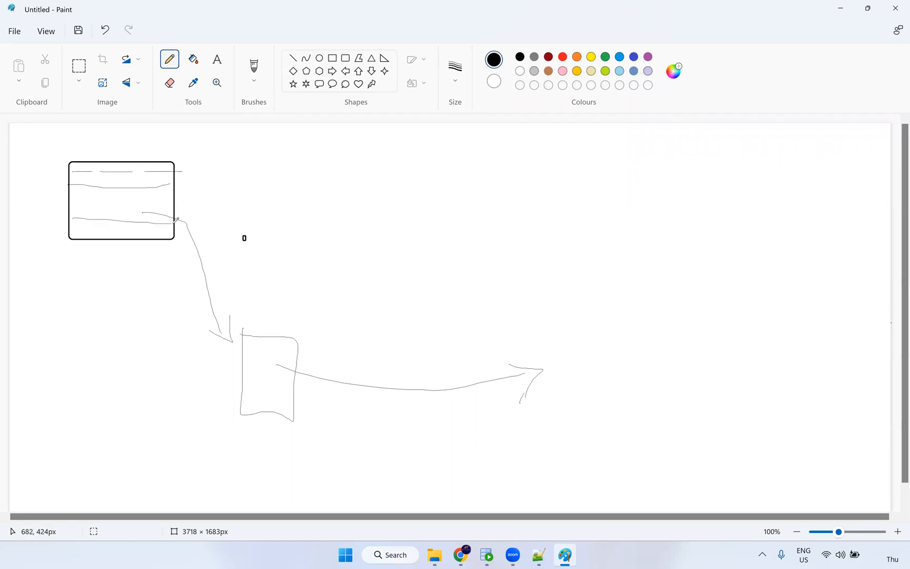
# Add the footer text "no of records: 437483" and fit it inside the rounded box along its lower edge.
pyautogui.click(218, 62)
pyautogui.click(80, 229)
pyautogui.write('n')
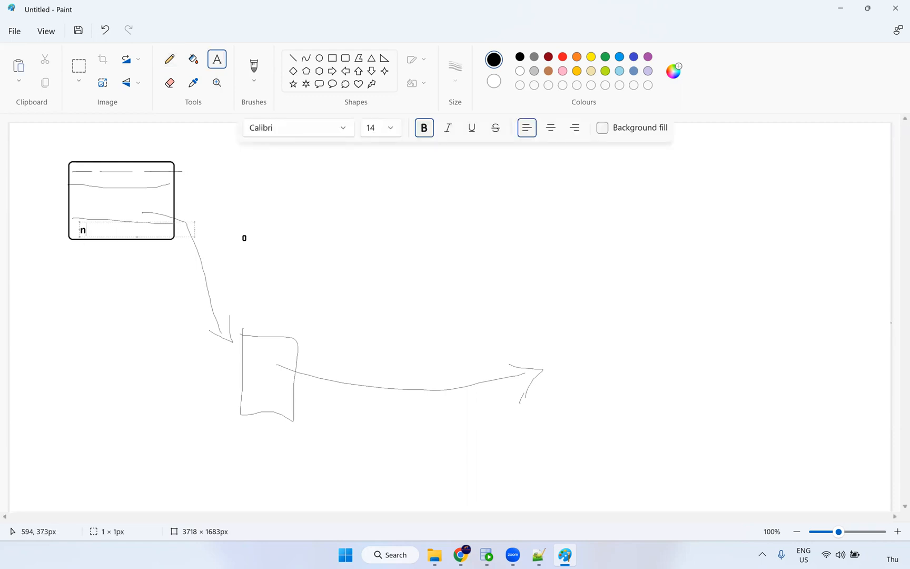
pyautogui.write('o of records:')
pyautogui.write('4374832')
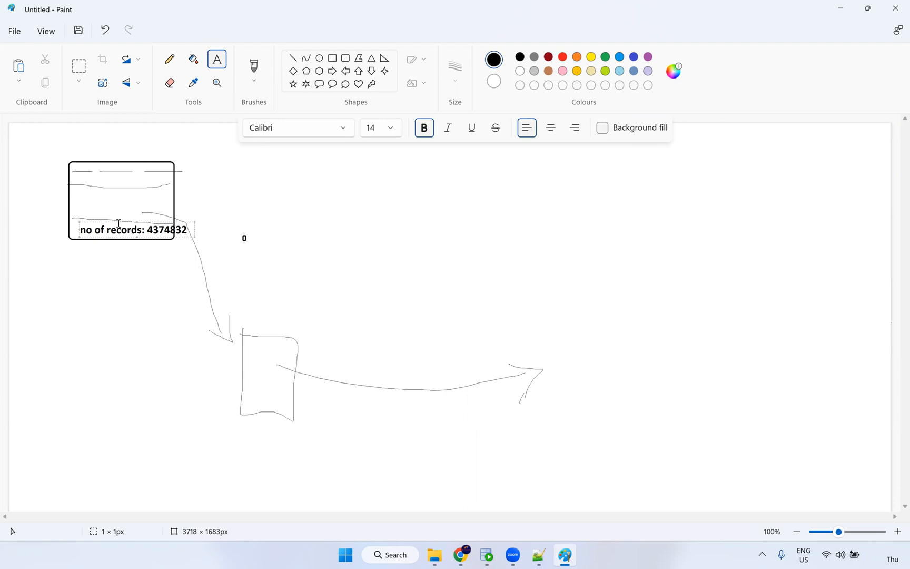
pyautogui.moveTo(116, 221); pyautogui.dragTo(107, 219)
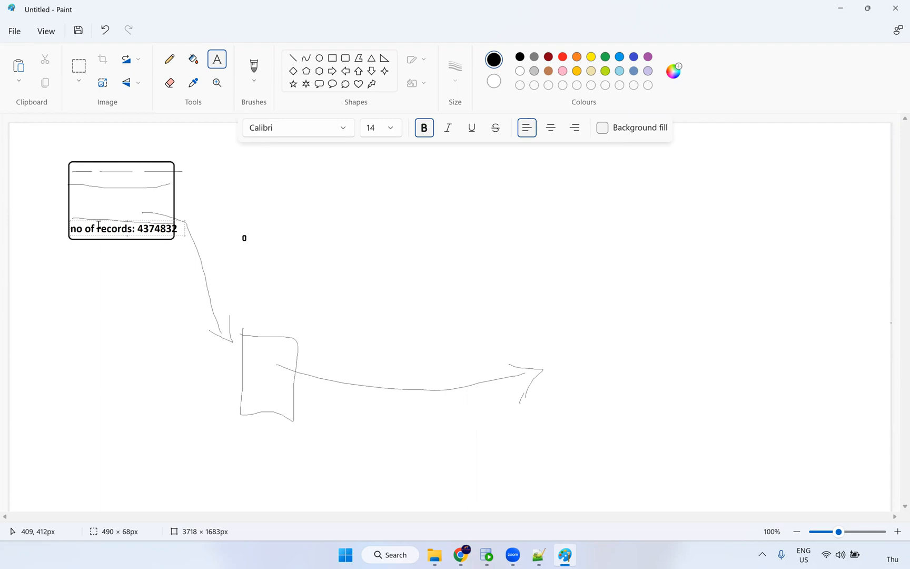
pyautogui.press('BackSpace')
pyautogui.moveTo(141, 227); pyautogui.dragTo(174, 229)
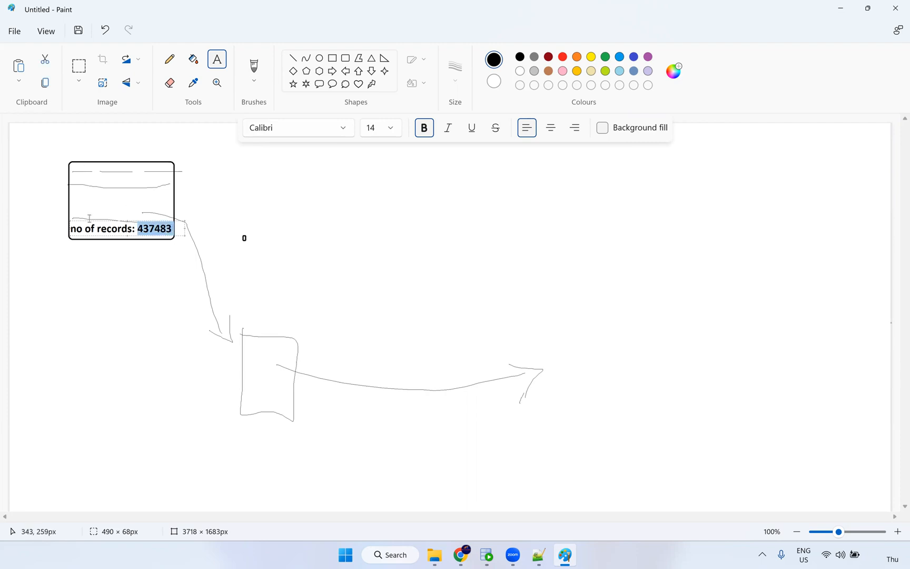
pyautogui.click(92, 244)
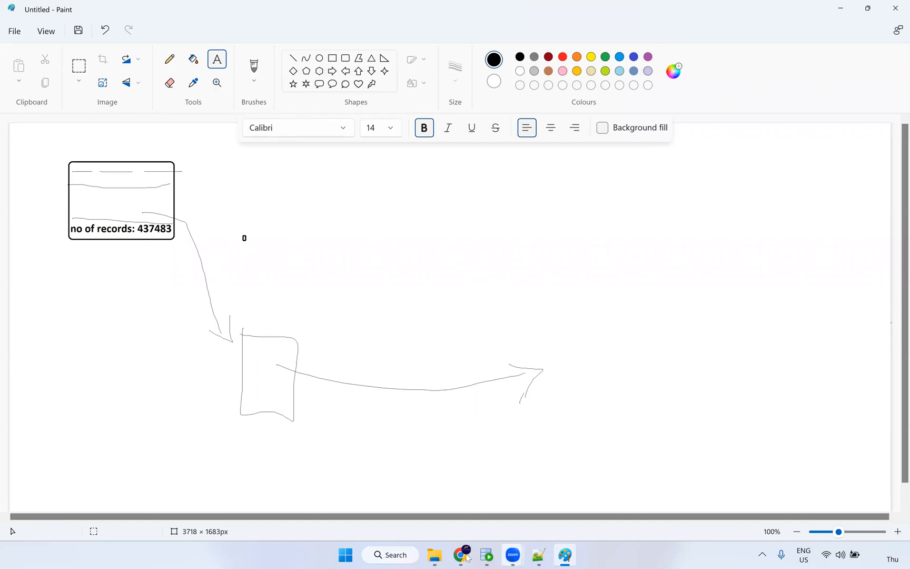
# Switch back to Chrome and revisit the Footer Command setting in the target's expanded advanced properties.
pyautogui.moveTo(461, 554)
pyautogui.hotkey('alt', 'Tab')
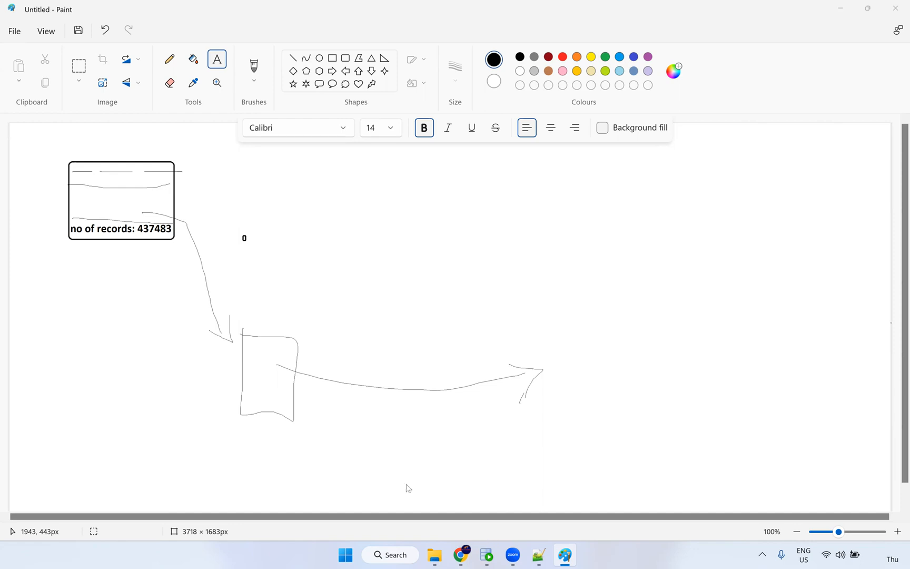
pyautogui.hotkey('alt', 'Tab')
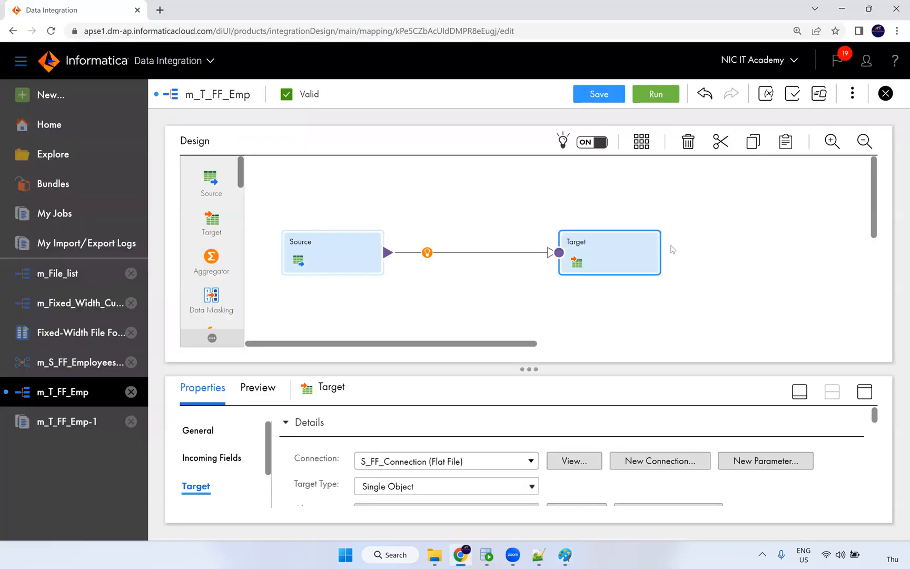
pyautogui.click(99, 303)
pyautogui.click(864, 392)
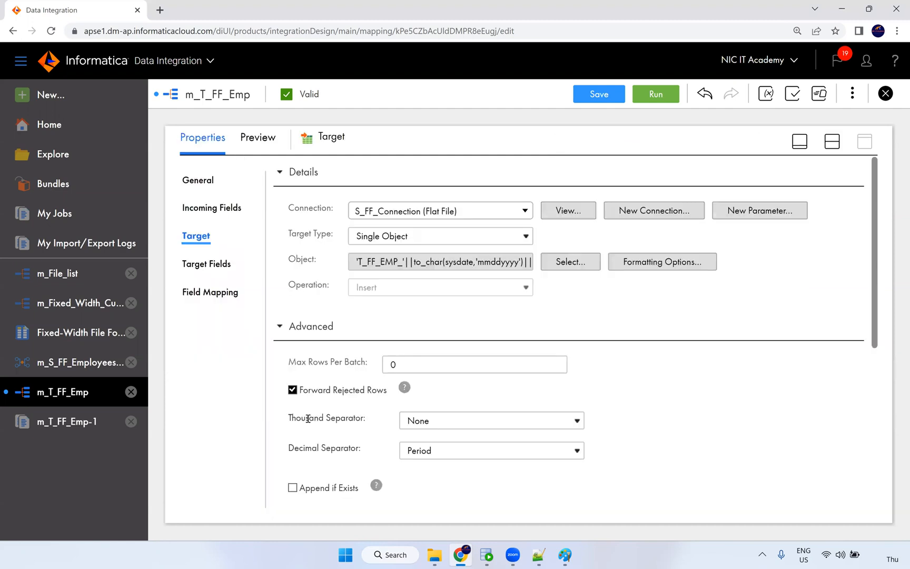
pyautogui.scroll(-6, 325, 419)
pyautogui.click(403, 290)
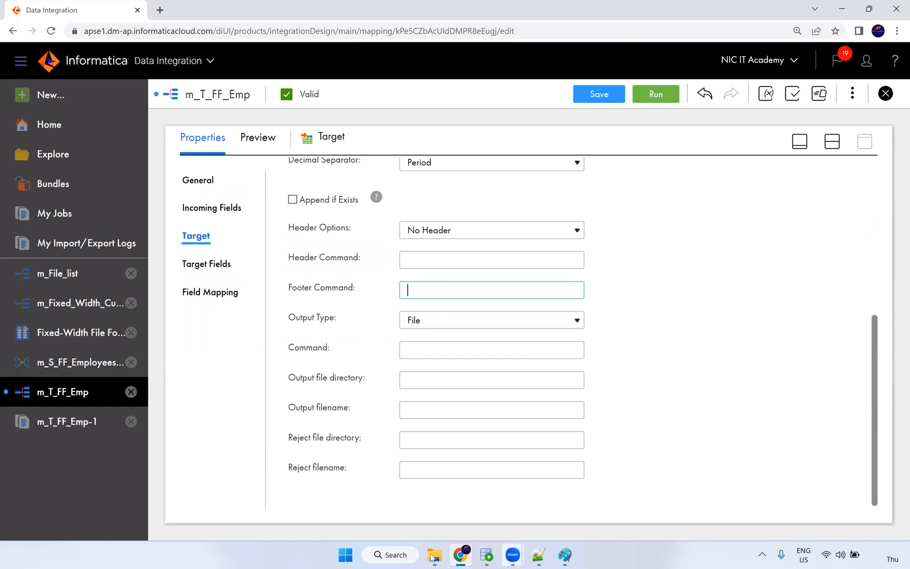
# Open T_FF_EMP_03092023.csv from the Src_Files folder in Notepad++ and examine its header row.
pyautogui.moveTo(433, 556)
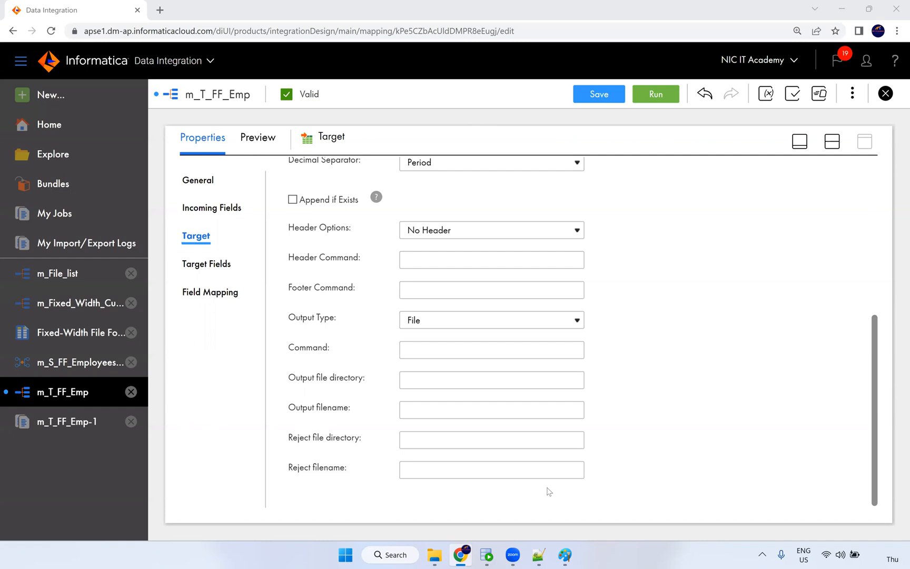
pyautogui.click(435, 556)
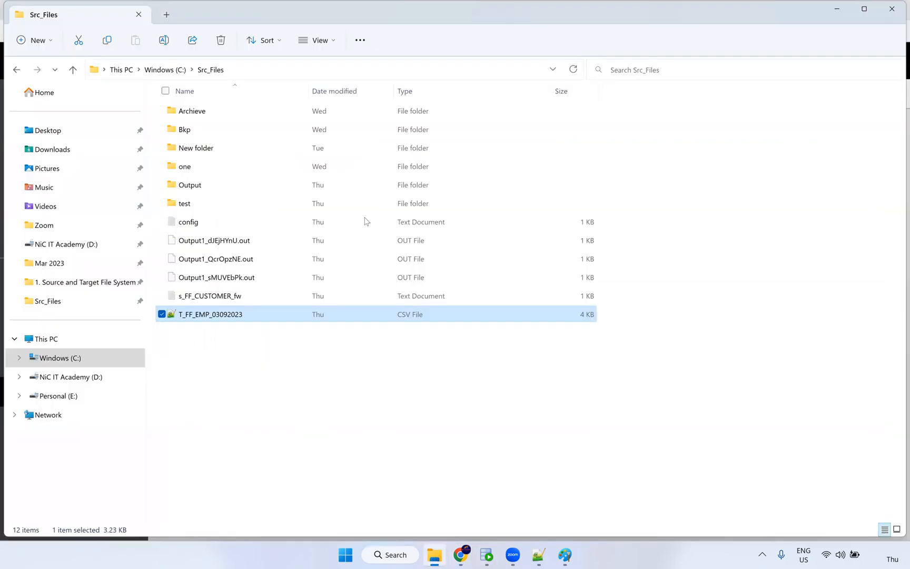
pyautogui.rightClick(212, 320)
pyautogui.moveTo(264, 186)
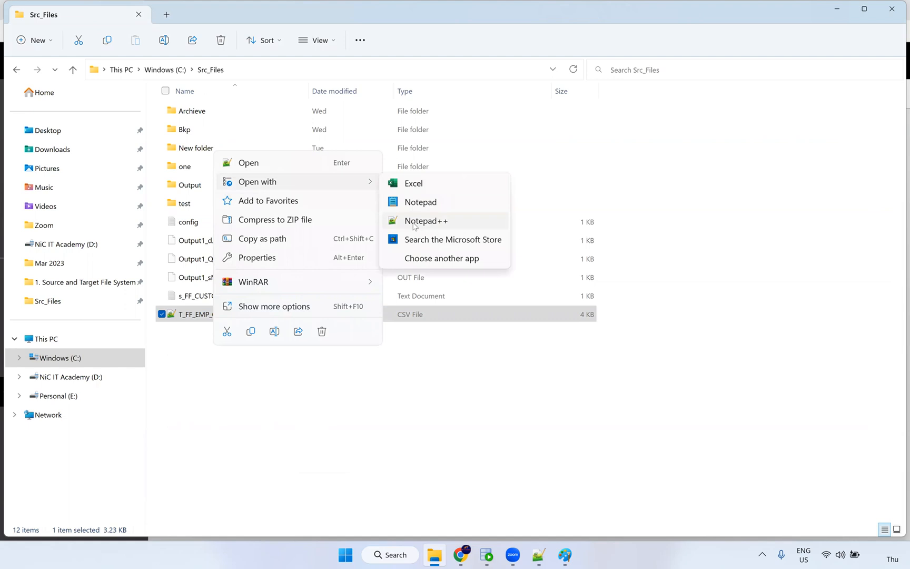
pyautogui.click(416, 224)
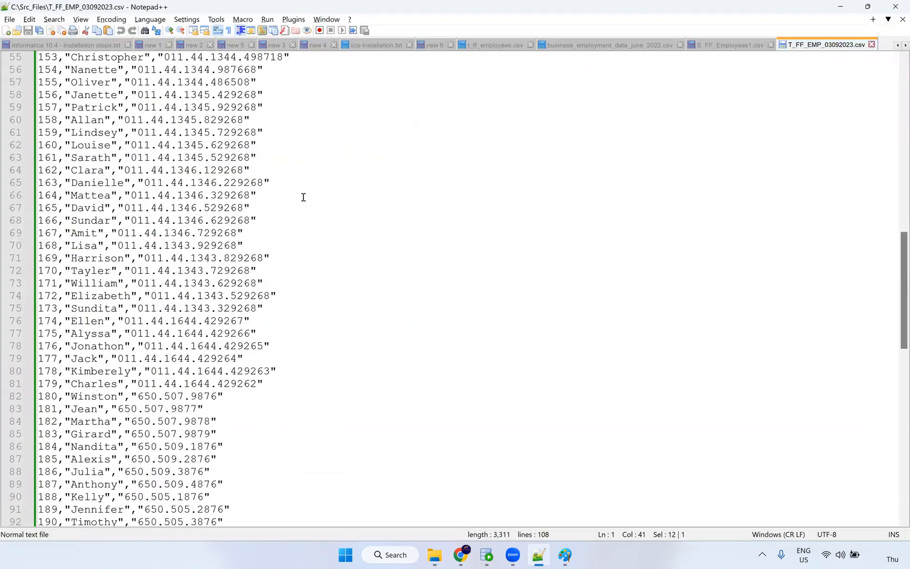
pyautogui.scroll(18, 74, 88)
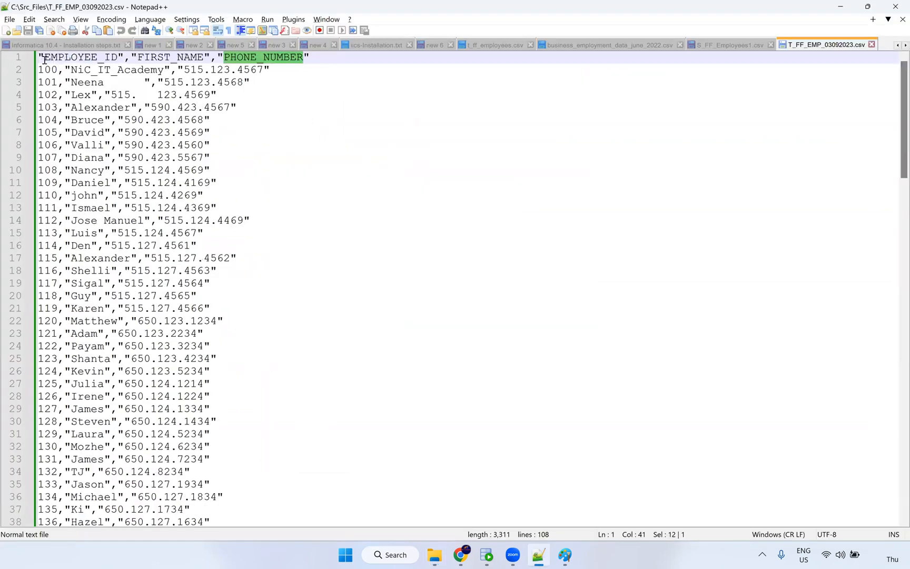
pyautogui.moveTo(43, 58); pyautogui.dragTo(313, 57)
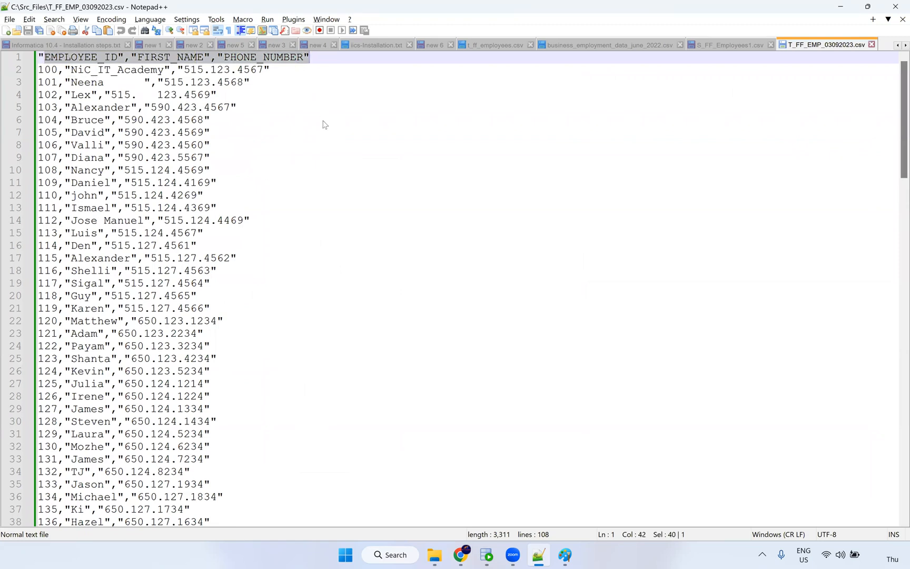
# Return to Data Integration in Chrome and create a new Mapping Task asset.
pyautogui.hotkey('alt', 'Tab')
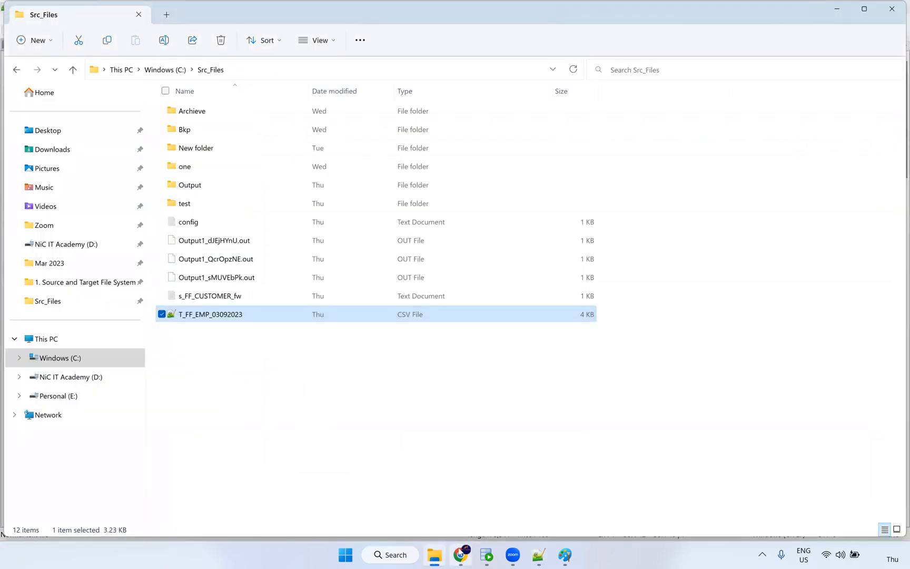
pyautogui.hotkey('alt', 'Tab')
pyautogui.scroll(5, 353, 257)
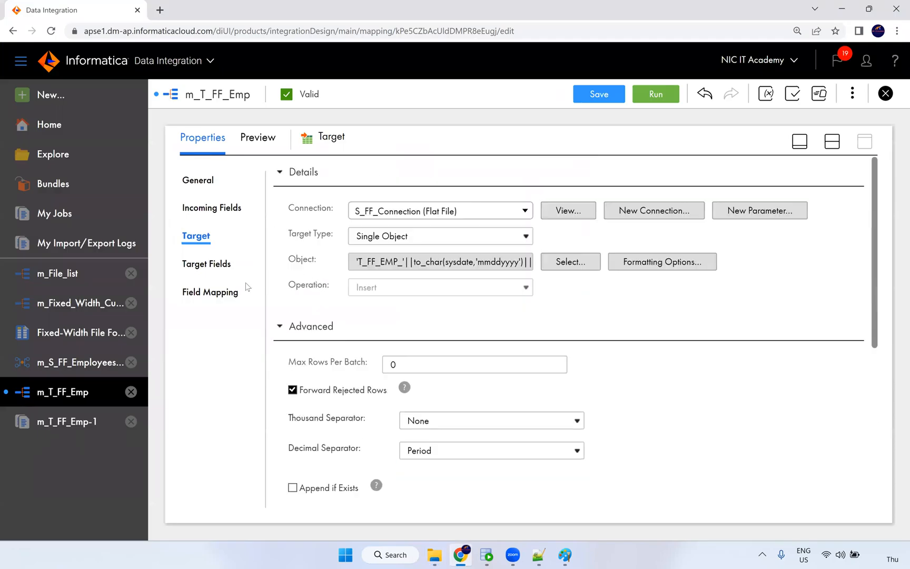
pyautogui.click(66, 102)
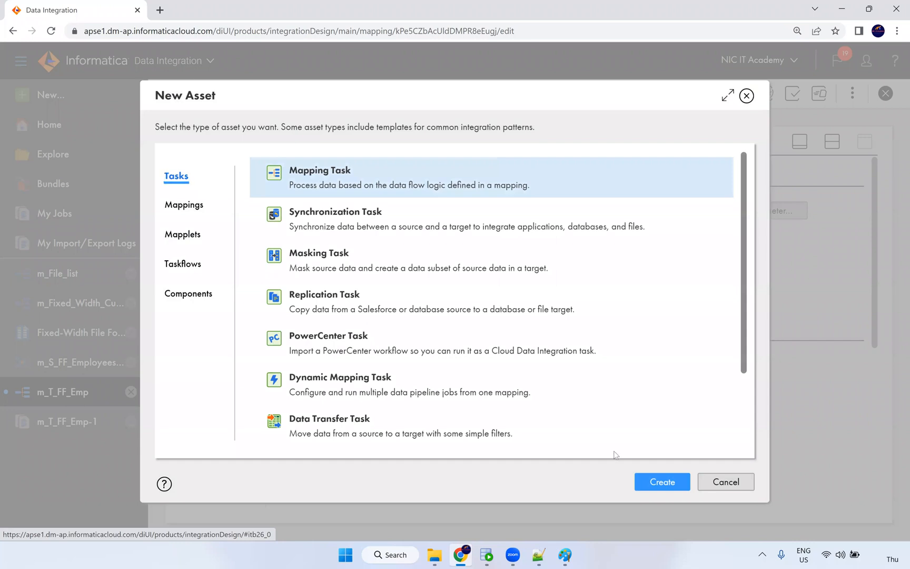
pyautogui.click(651, 491)
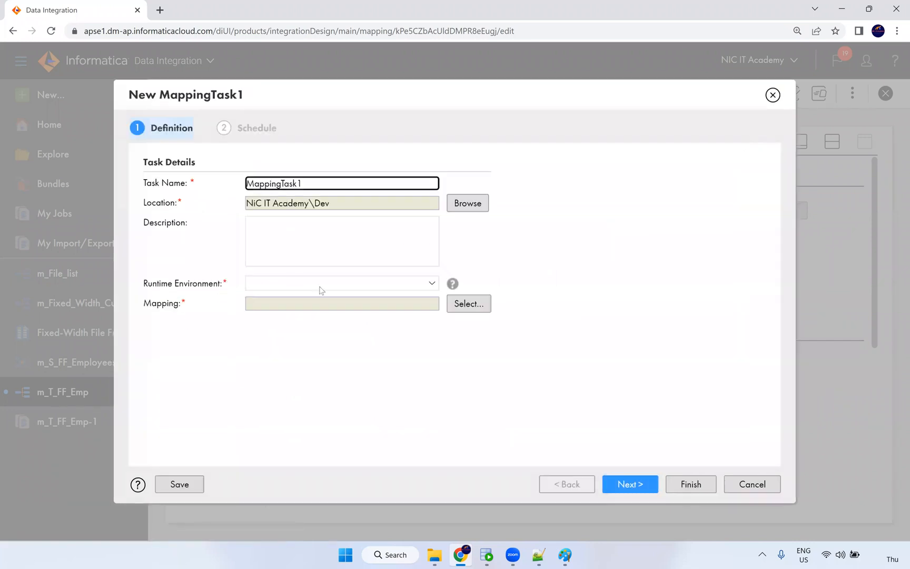
# Set the task's runtime environment to NIC, choose the m_File_list mapping, and proceed past the Definition page.
pyautogui.click(347, 290)
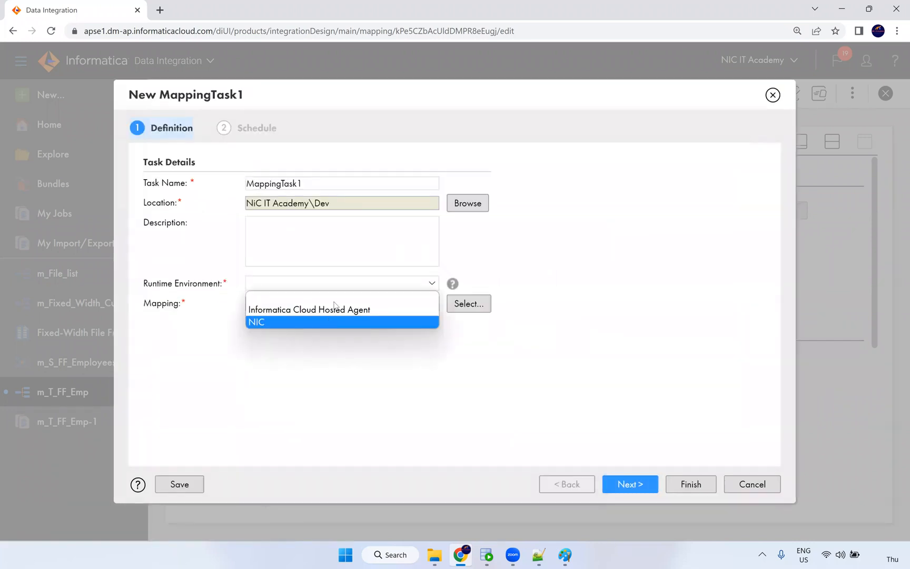
pyautogui.click(334, 319)
pyautogui.click(469, 304)
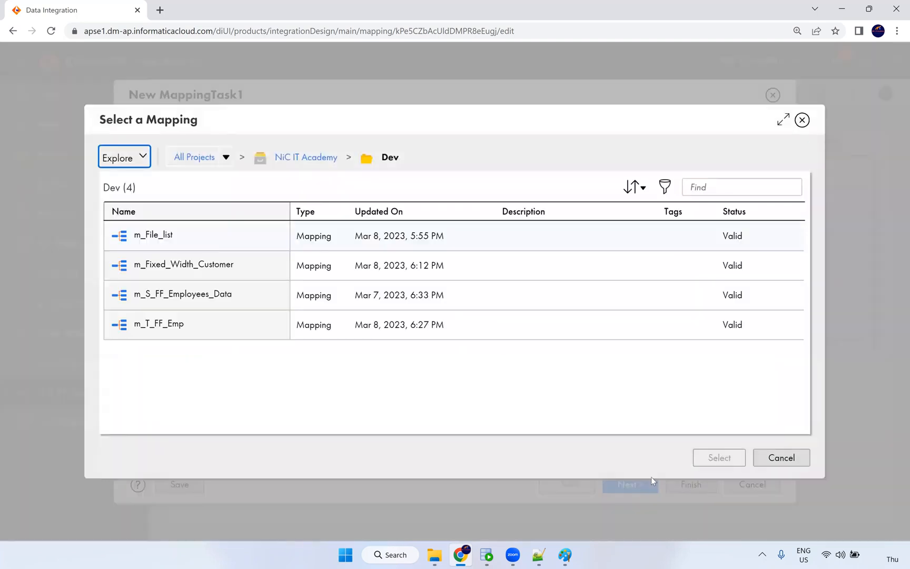
pyautogui.click(711, 462)
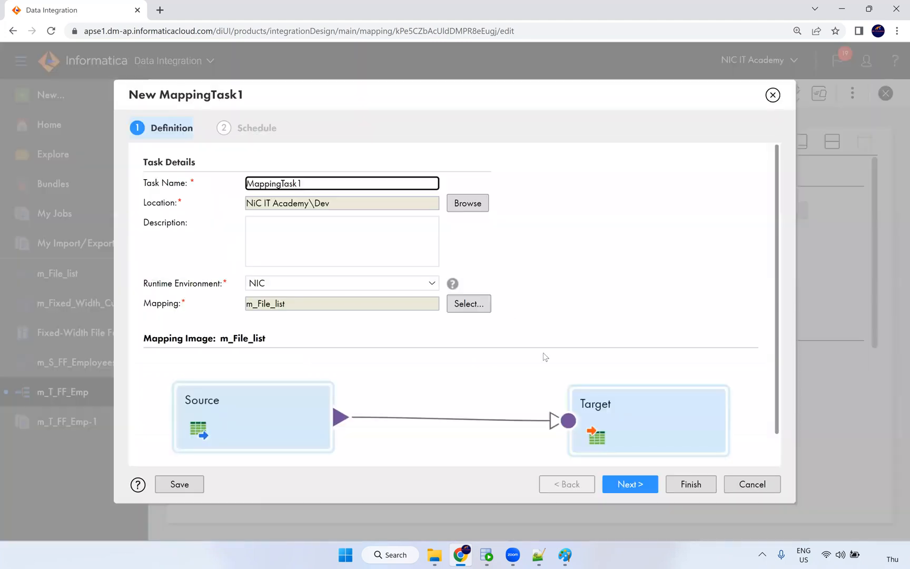
pyautogui.scroll(-1, 627, 453)
pyautogui.click(650, 483)
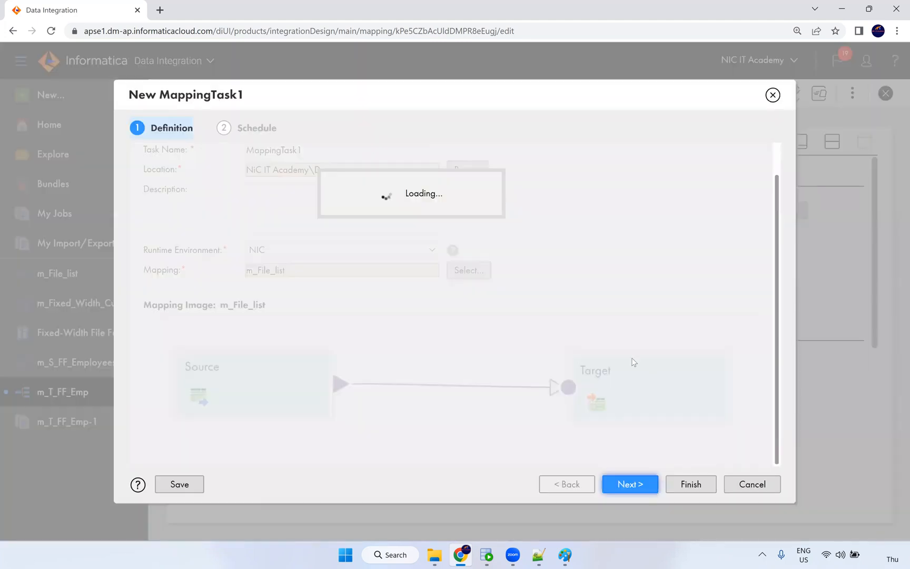
# Add a Custom Properties entry to the task's advanced session properties, leave its value empty, and cancel the new mapping task.
pyautogui.scroll(-12, 474, 311)
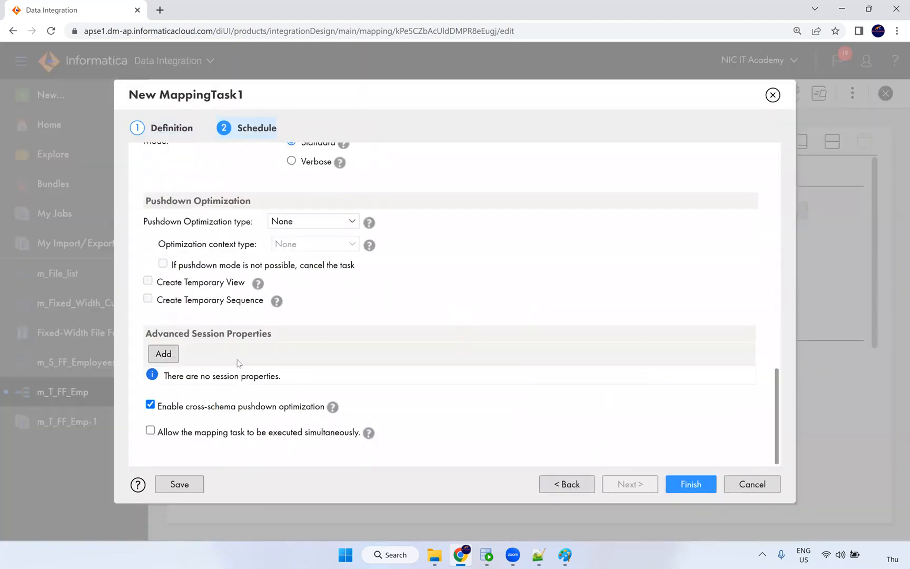
pyautogui.click(174, 359)
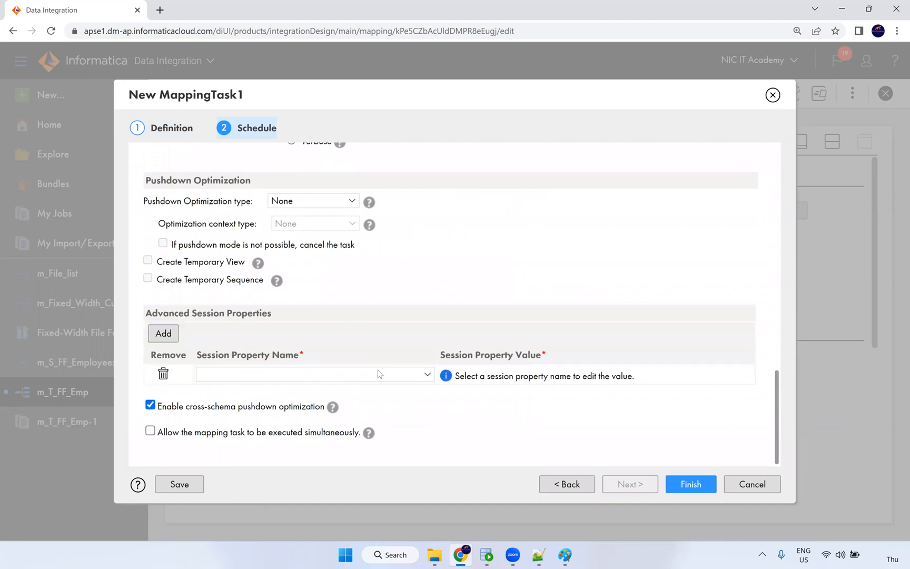
pyautogui.click(377, 373)
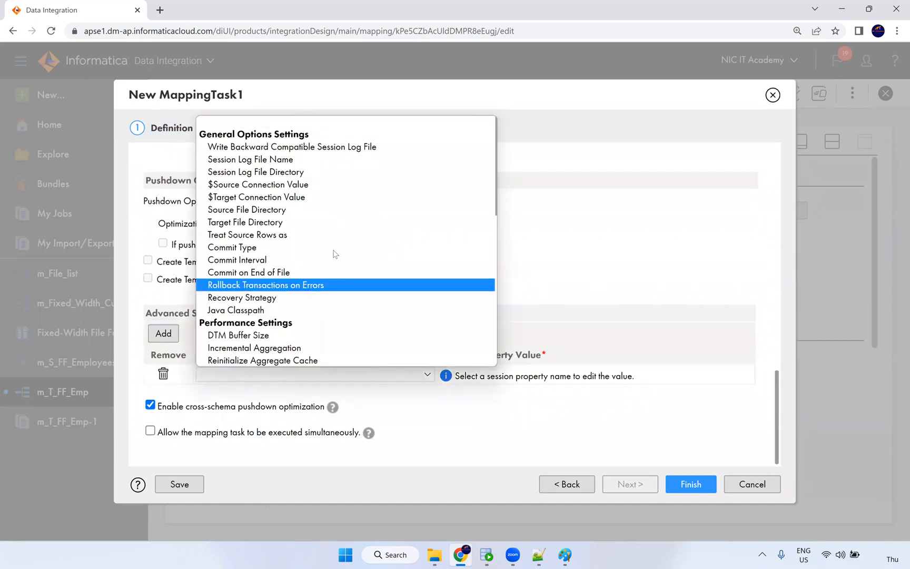
pyautogui.scroll(-5, 336, 260)
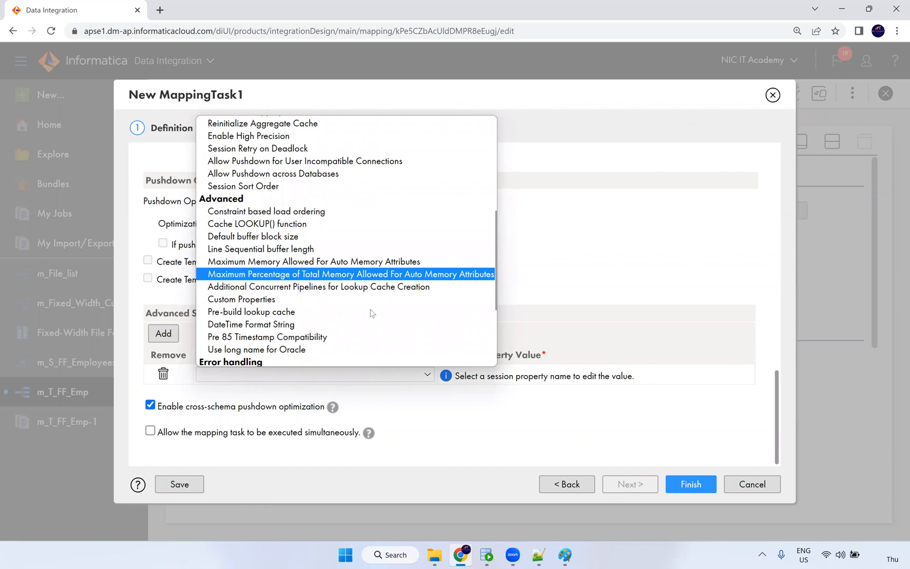
pyautogui.click(369, 301)
pyautogui.click(463, 371)
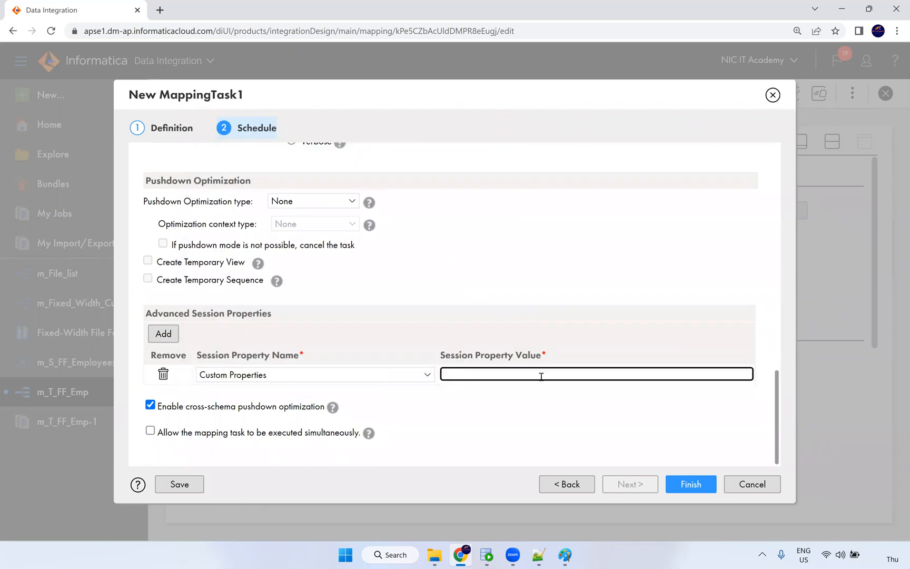
pyautogui.click(530, 384)
pyautogui.click(537, 374)
pyautogui.click(749, 486)
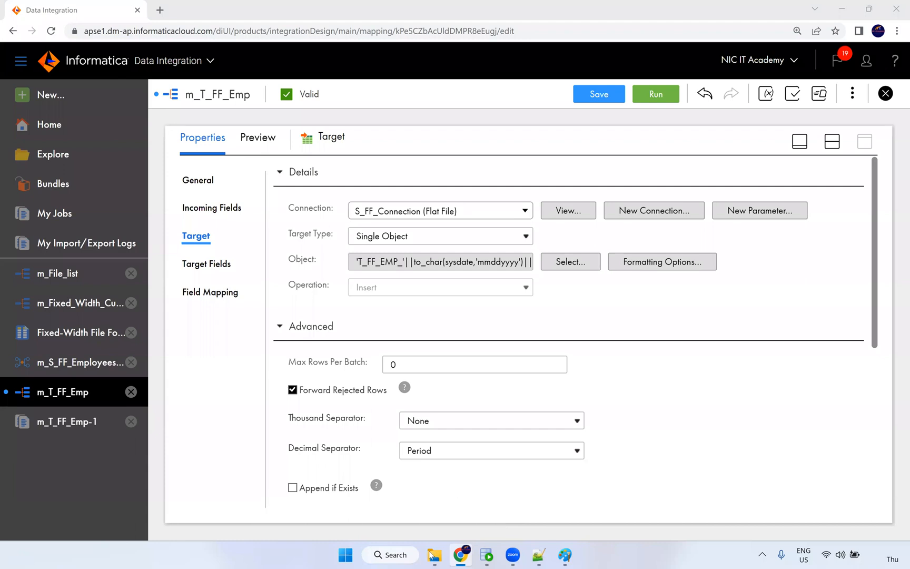
# Look over the Src_Files folder in File Explorer, and return to Chrome to review the m_T_FF_Emp target's advanced header, footer and output options.
pyautogui.hotkey('alt', 'Tab')
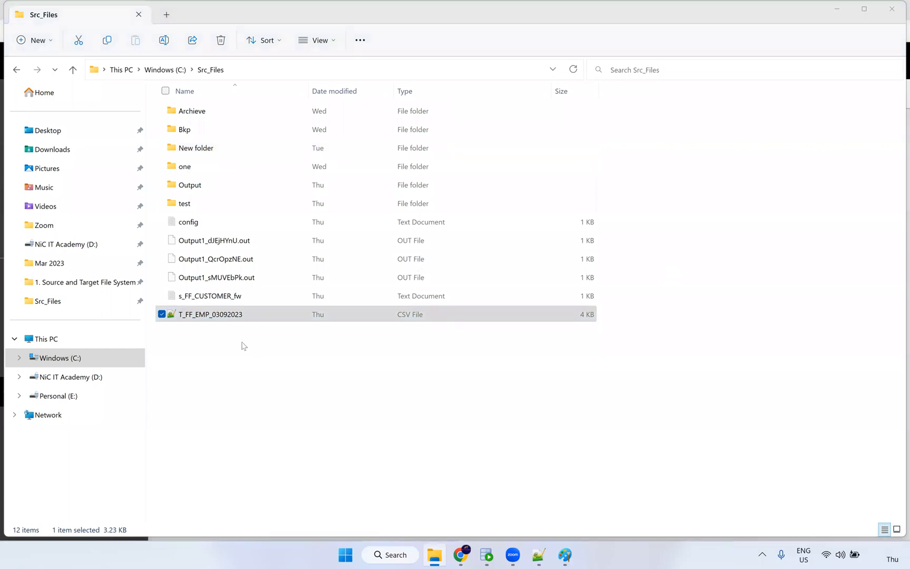
pyautogui.click(230, 332)
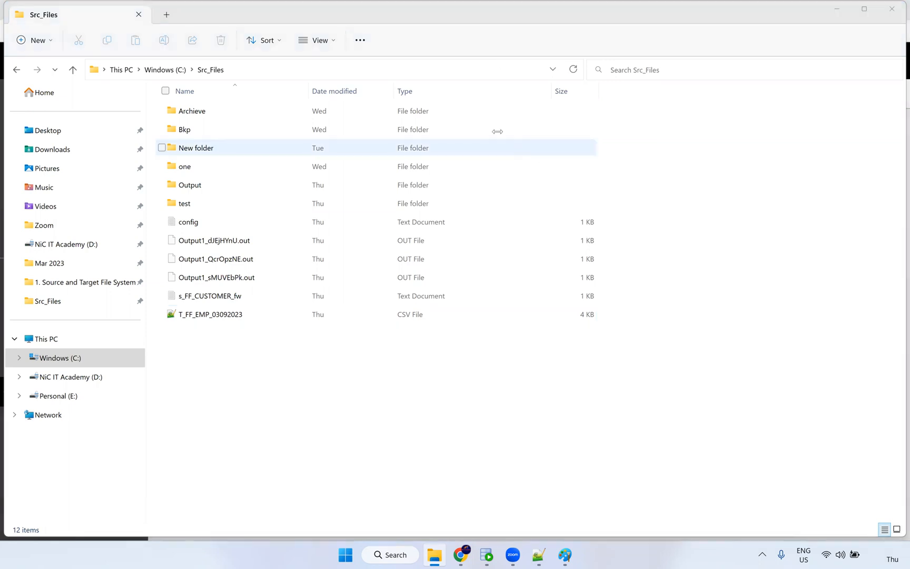
pyautogui.click(461, 556)
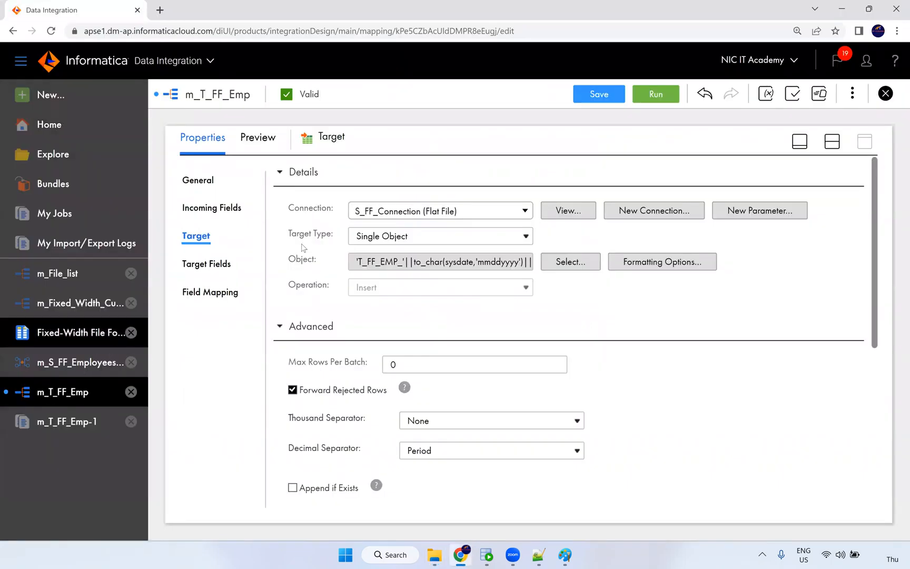
pyautogui.scroll(-5, 485, 419)
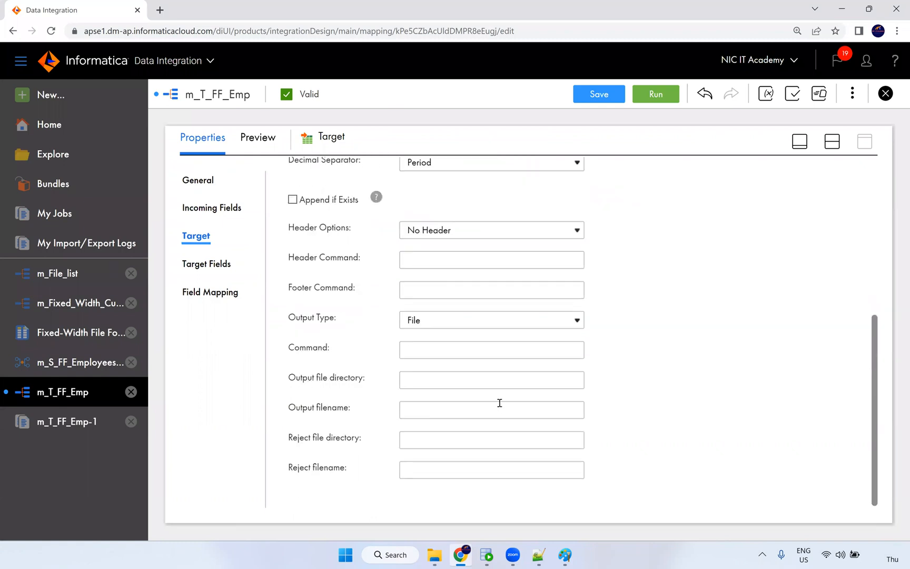
pyautogui.scroll(5, 499, 395)
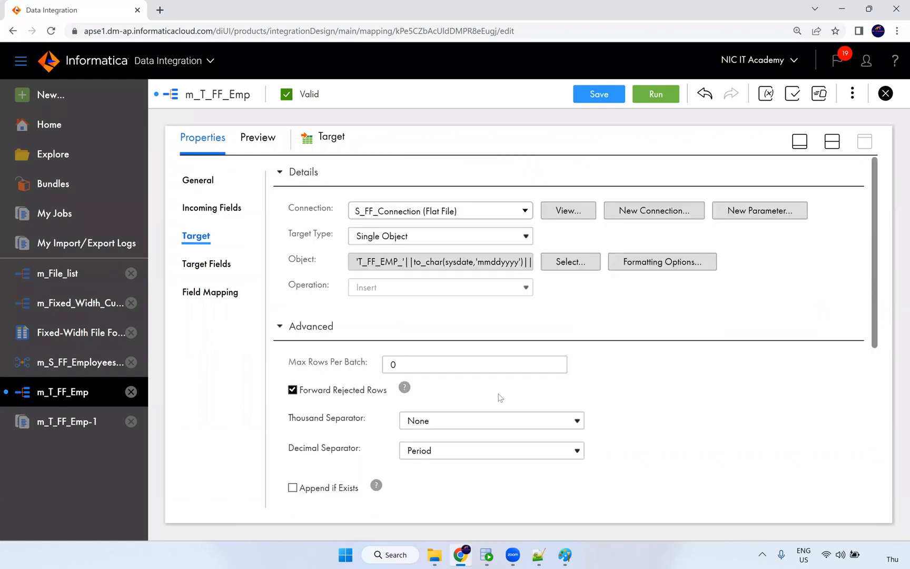